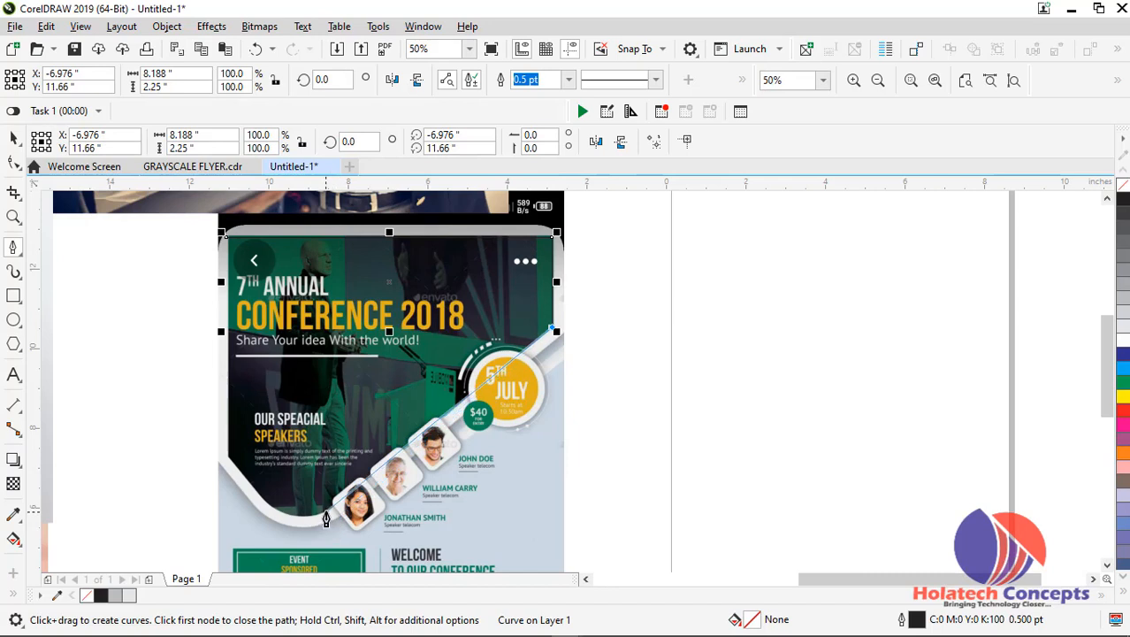
# Finish tracing the flyer's dark header panel with a curved lower corner, closing the path at its starting node
pyautogui.click(325, 510)
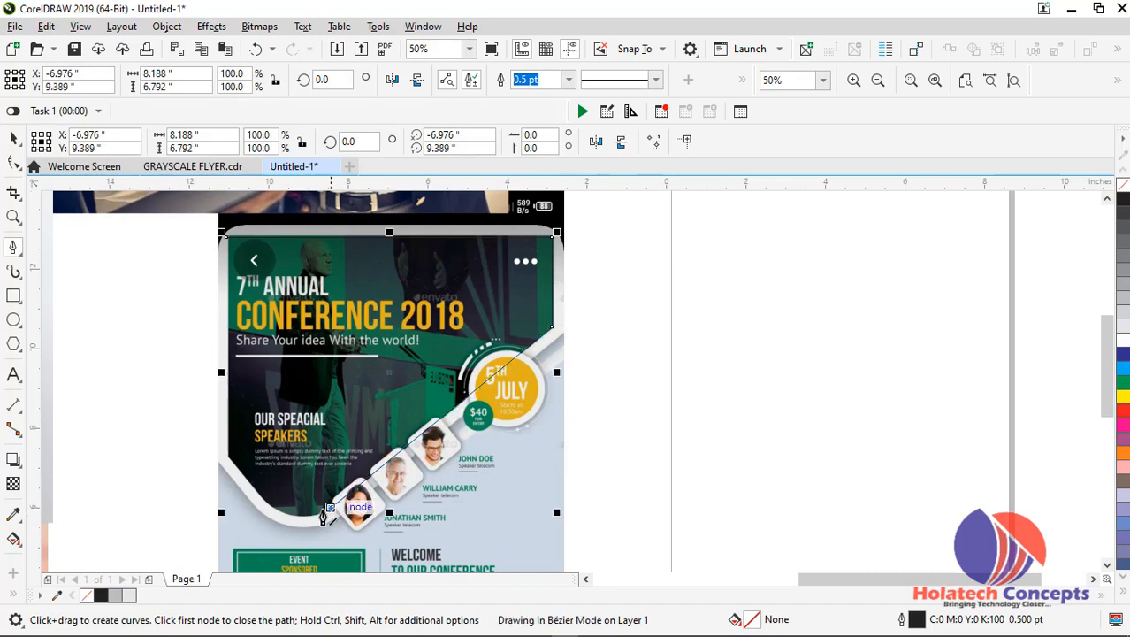
pyautogui.click(250, 498)
pyautogui.moveTo(250, 498); pyautogui.dragTo(210, 455)
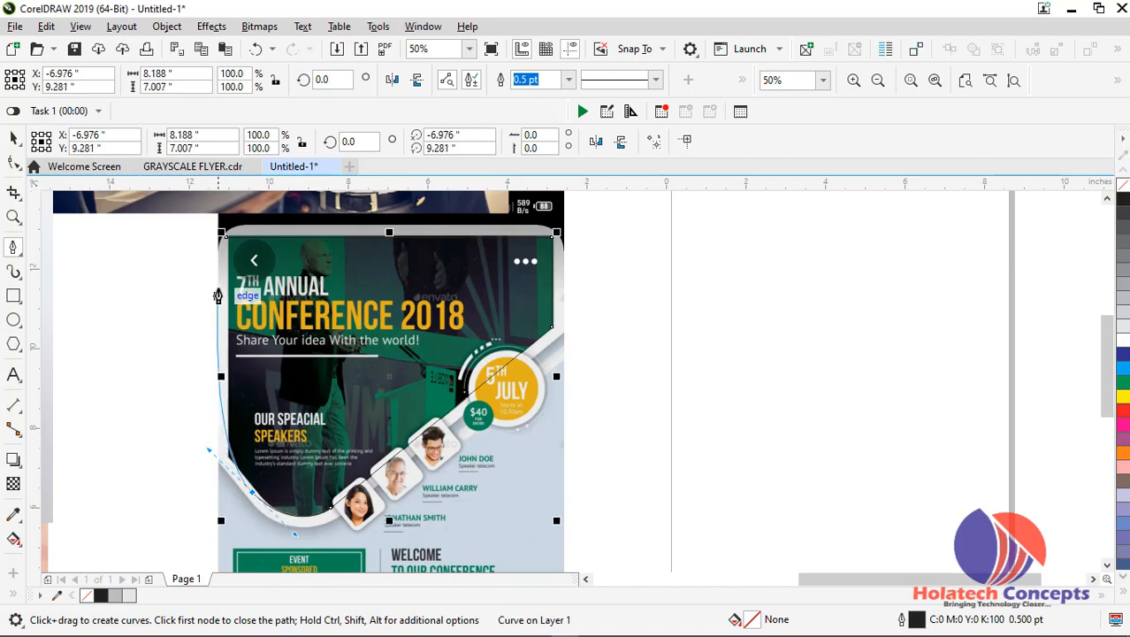
pyautogui.click(225, 237)
pyautogui.click(225, 238)
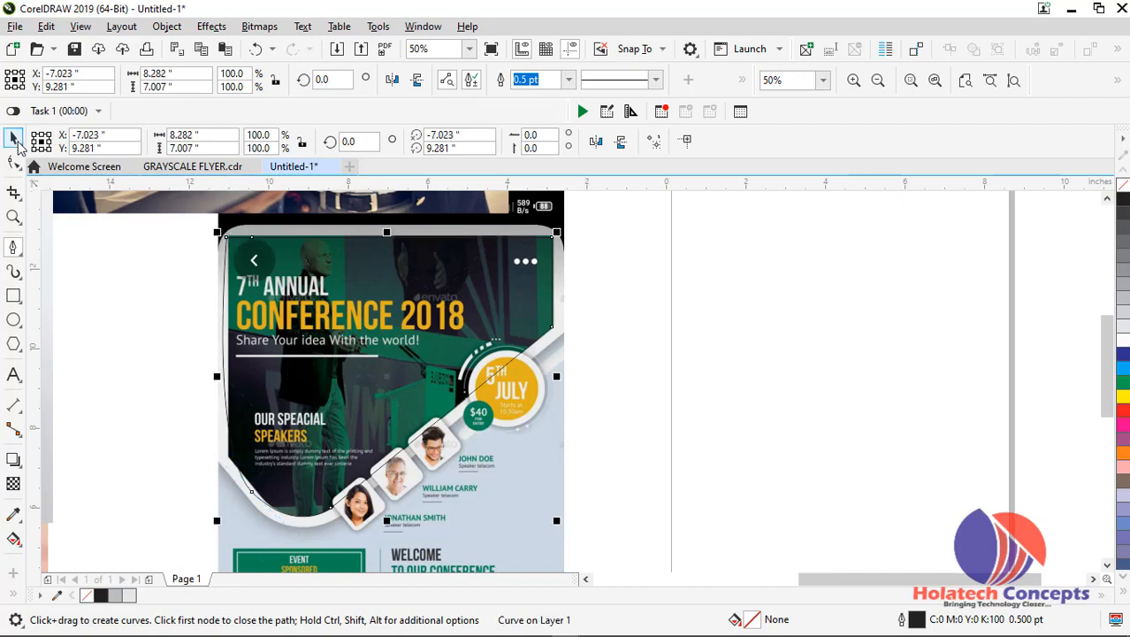
# Convert the traced outline's curved left side into a straight line with the Shape tool
pyautogui.click(13, 140)
pyautogui.scroll(2, 174, 446)
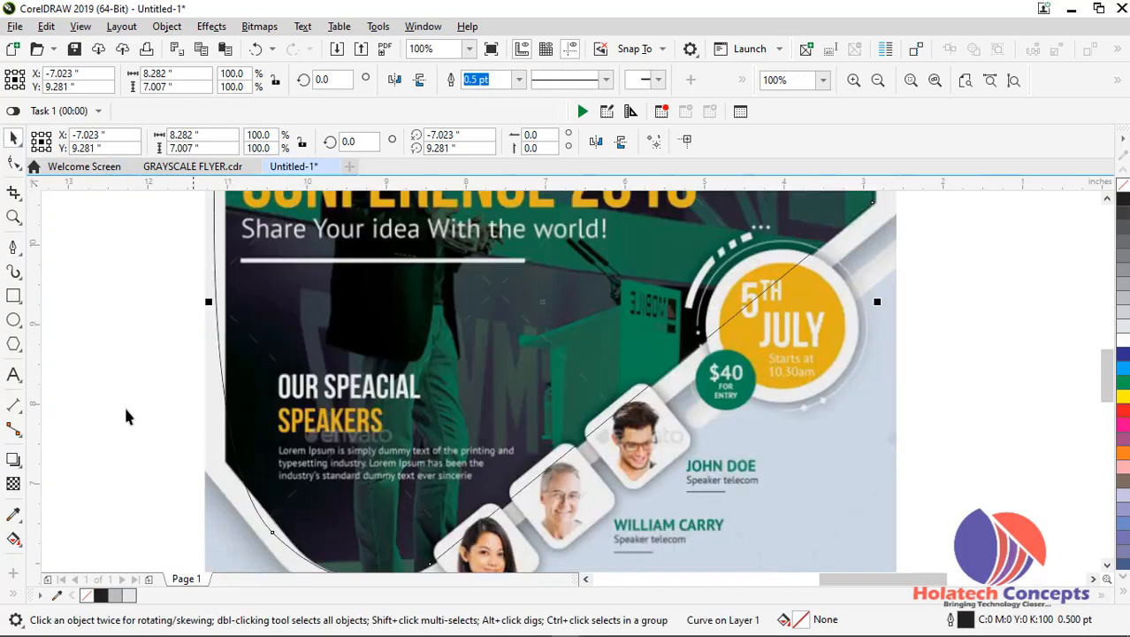
pyautogui.click(118, 382)
pyautogui.click(244, 466)
pyautogui.click(13, 162)
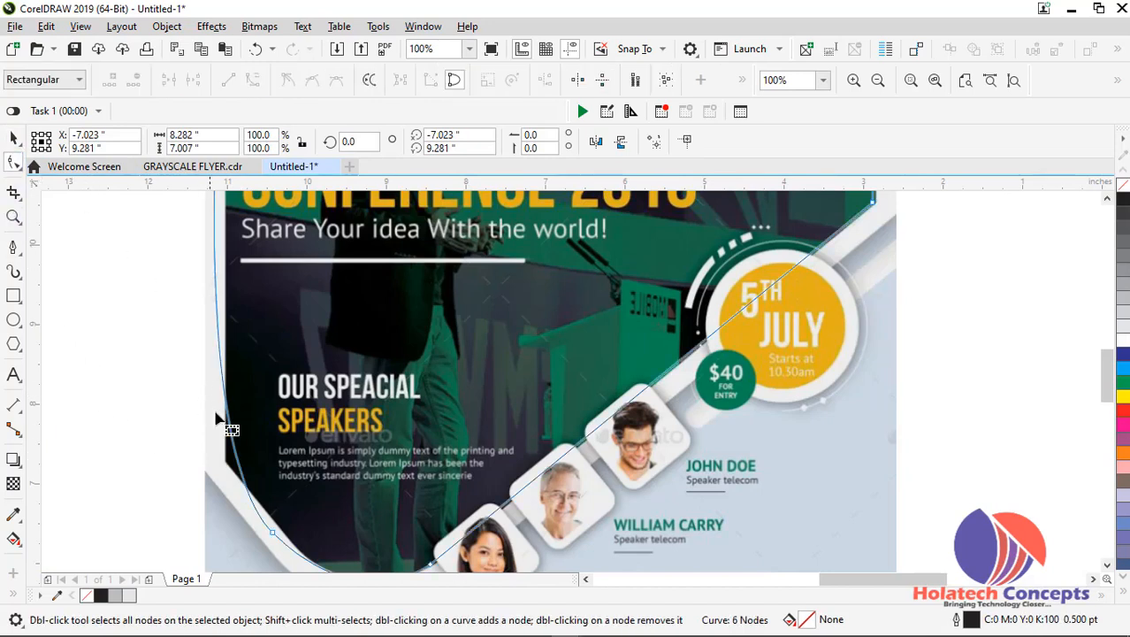
pyautogui.rightClick(235, 448)
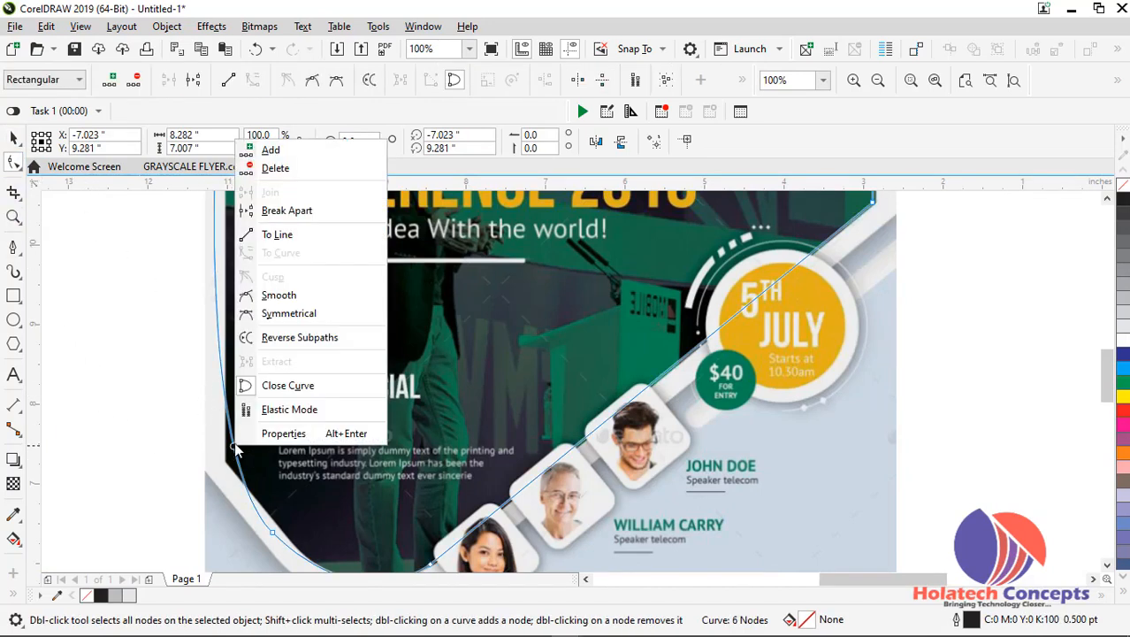
pyautogui.click(300, 235)
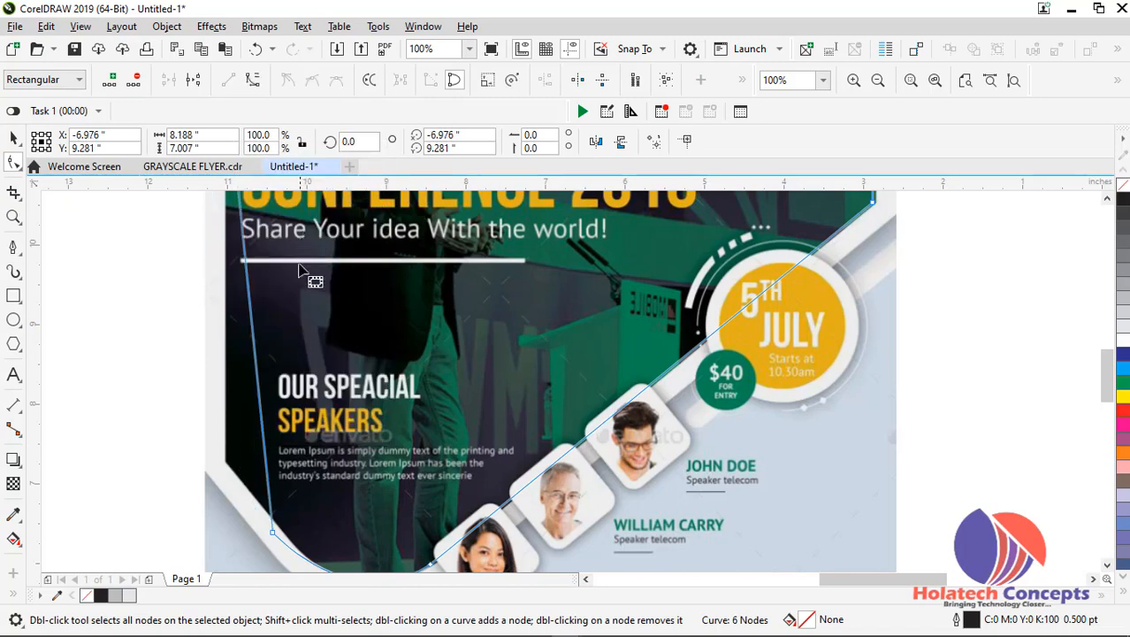
# Move the traced shape's lower-left node outward until the left side runs vertically
pyautogui.scroll(-2, 299, 269)
pyautogui.scroll(1, 278, 344)
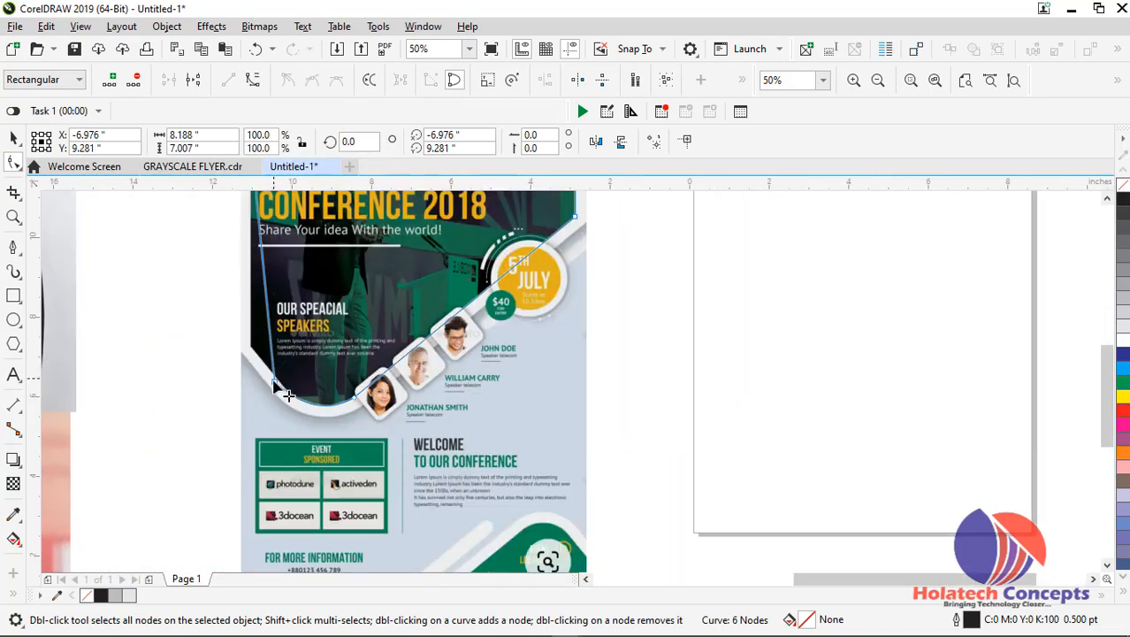
pyautogui.moveTo(276, 387); pyautogui.dragTo(247, 386)
# Move the traced shape off the reference flyer and onto the blank page
pyautogui.scroll(-2, 247, 386)
pyautogui.press('space')
pyautogui.moveTo(292, 355); pyautogui.dragTo(416, 358)
pyautogui.click(474, 398)
# Create a page-sized rectangle of 8.5 by 11.917 inches
pyautogui.scroll(2, 411, 368)
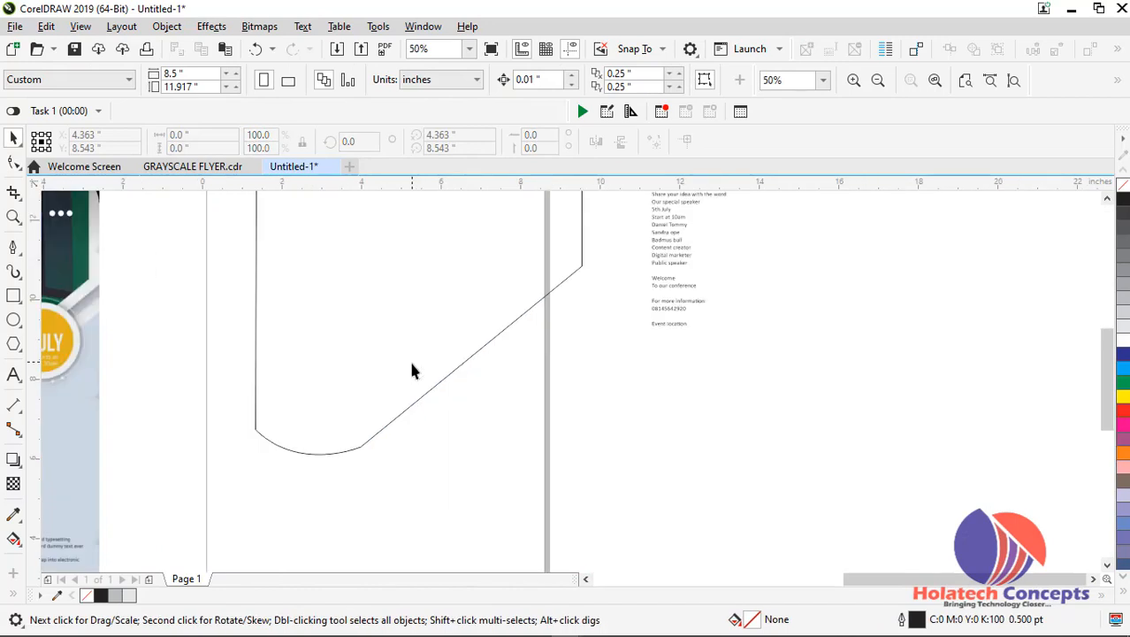
pyautogui.doubleClick(14, 296)
pyautogui.click(13, 139)
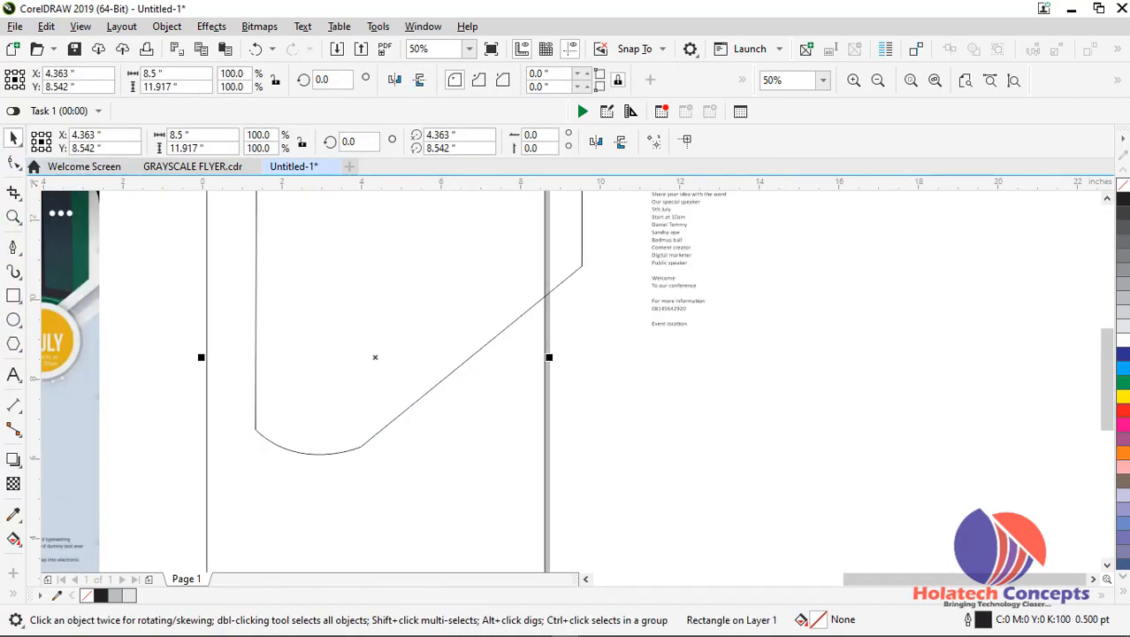
# Try to remove the page rectangle's outline
pyautogui.rightClick(1122, 184)
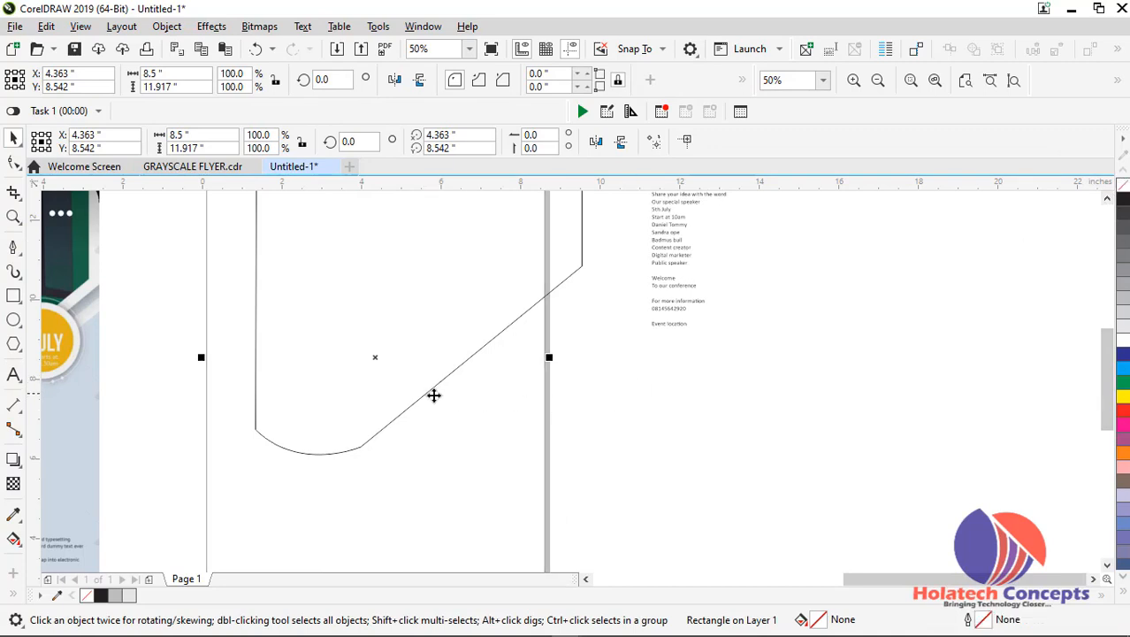
pyautogui.moveTo(433, 395); pyautogui.dragTo(394, 387)
pyautogui.click(693, 401)
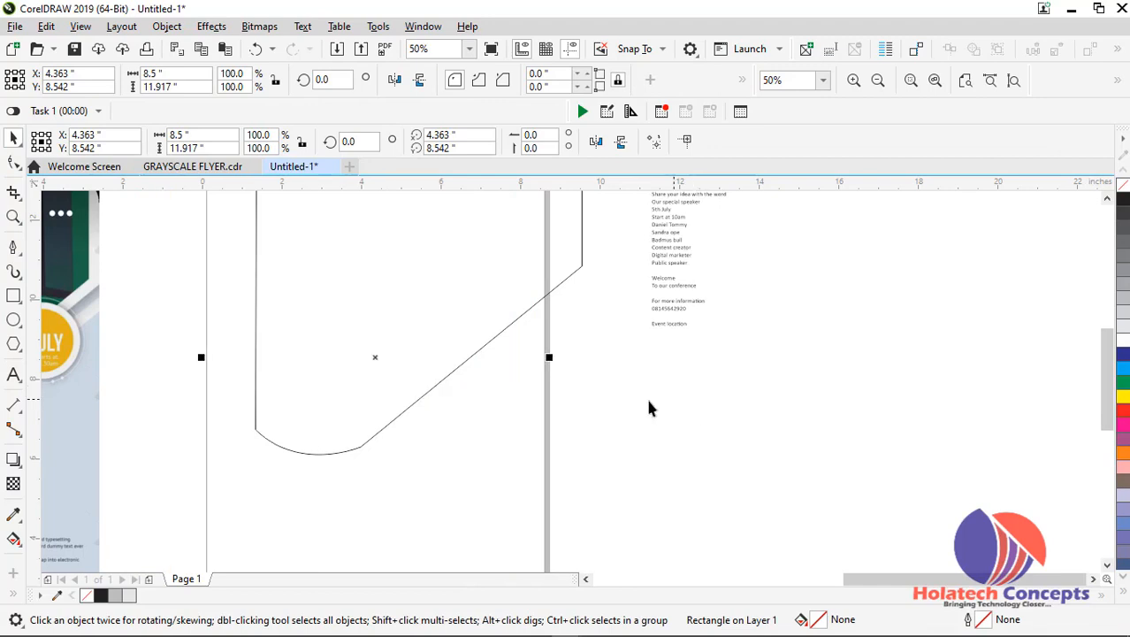
# Move the traced shape off the page, and PowerClip it inside the page-sized rectangle
pyautogui.click(570, 273)
pyautogui.moveTo(554, 288); pyautogui.dragTo(921, 337)
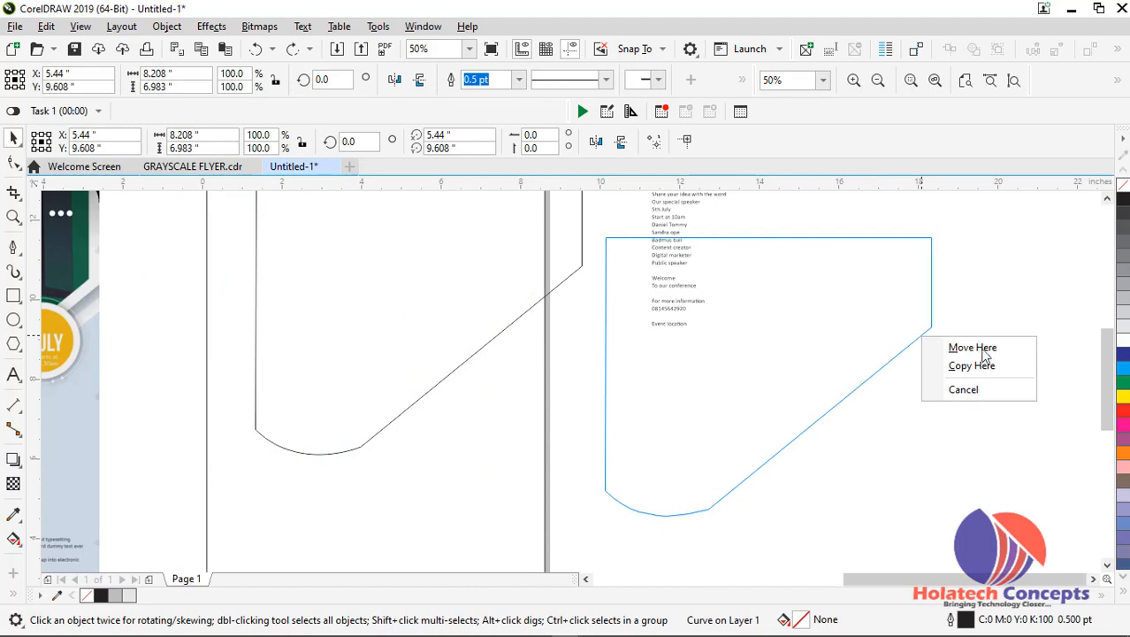
pyautogui.click(987, 350)
pyautogui.moveTo(920, 336); pyautogui.dragTo(478, 368)
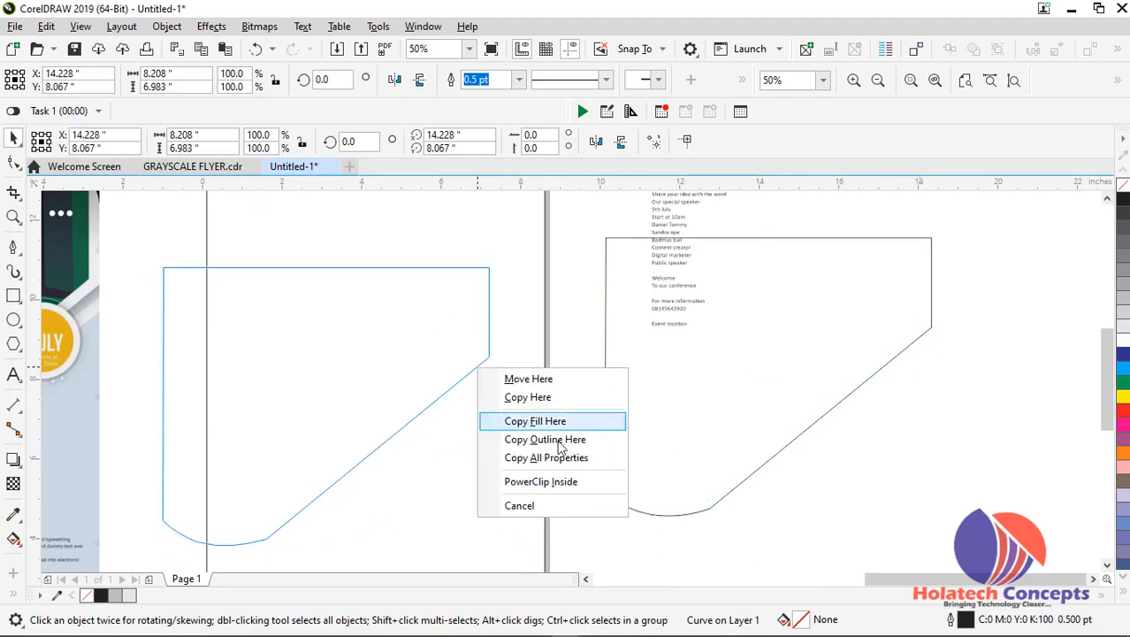
pyautogui.click(570, 485)
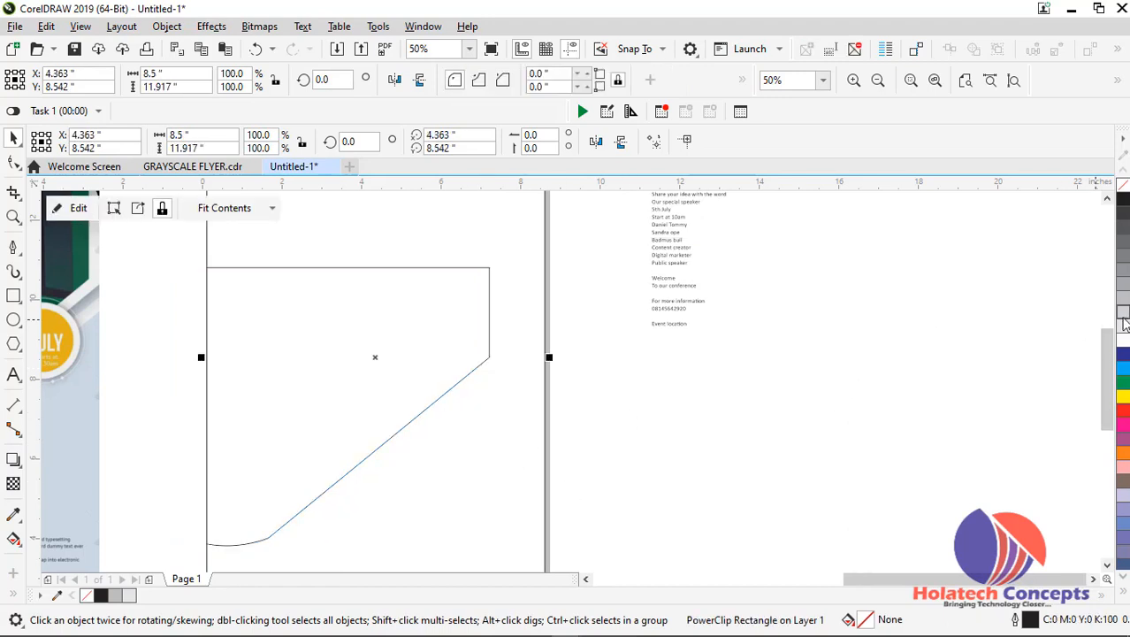
# Fill the page rectangle with 10% black
pyautogui.click(1123, 325)
pyautogui.click(602, 386)
# Open the page rectangle's PowerClip contents for editing and move the traced shape up to the top of the frame
pyautogui.scroll(-1, 602, 386)
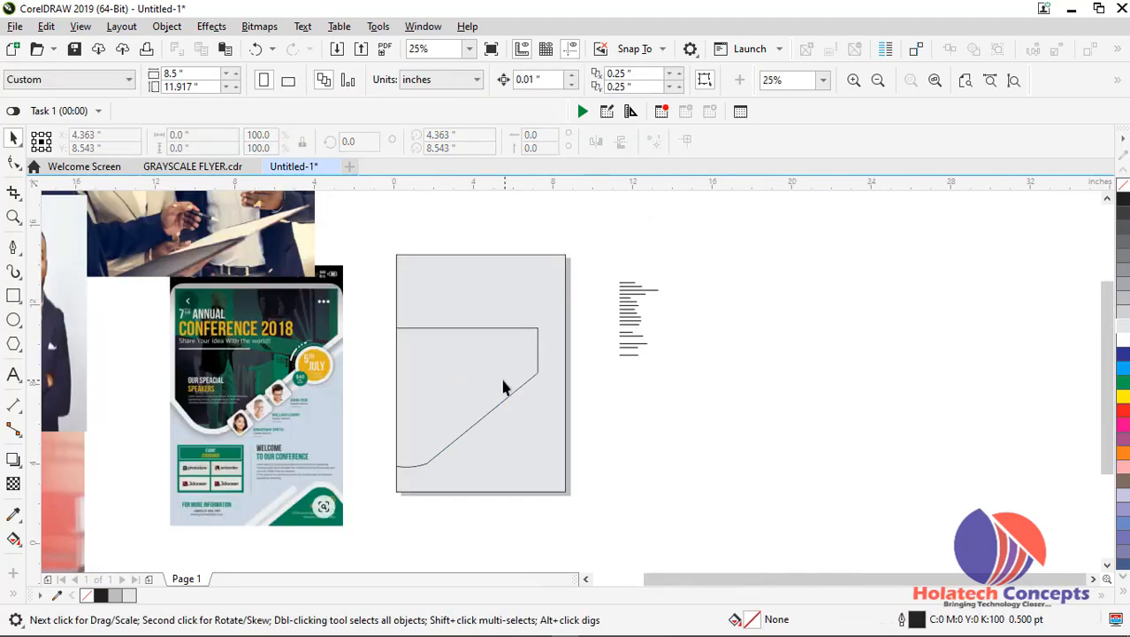
pyautogui.click(520, 393)
pyautogui.click(519, 386)
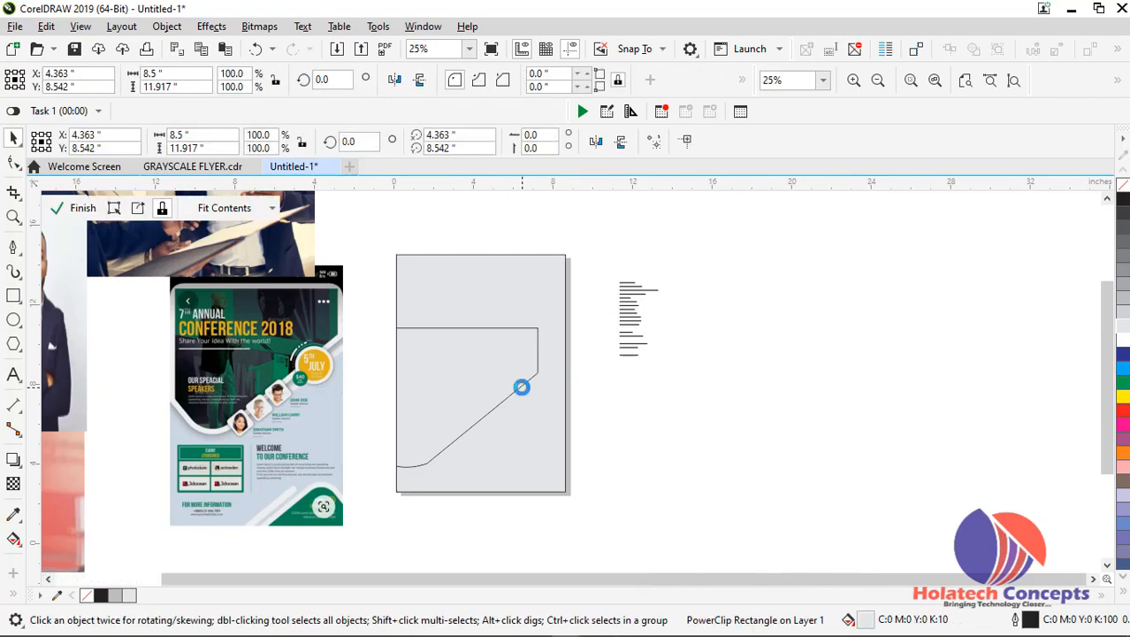
pyautogui.moveTo(519, 386); pyautogui.dragTo(541, 317)
pyautogui.scroll(2, 540, 316)
pyautogui.scroll(-1, 541, 318)
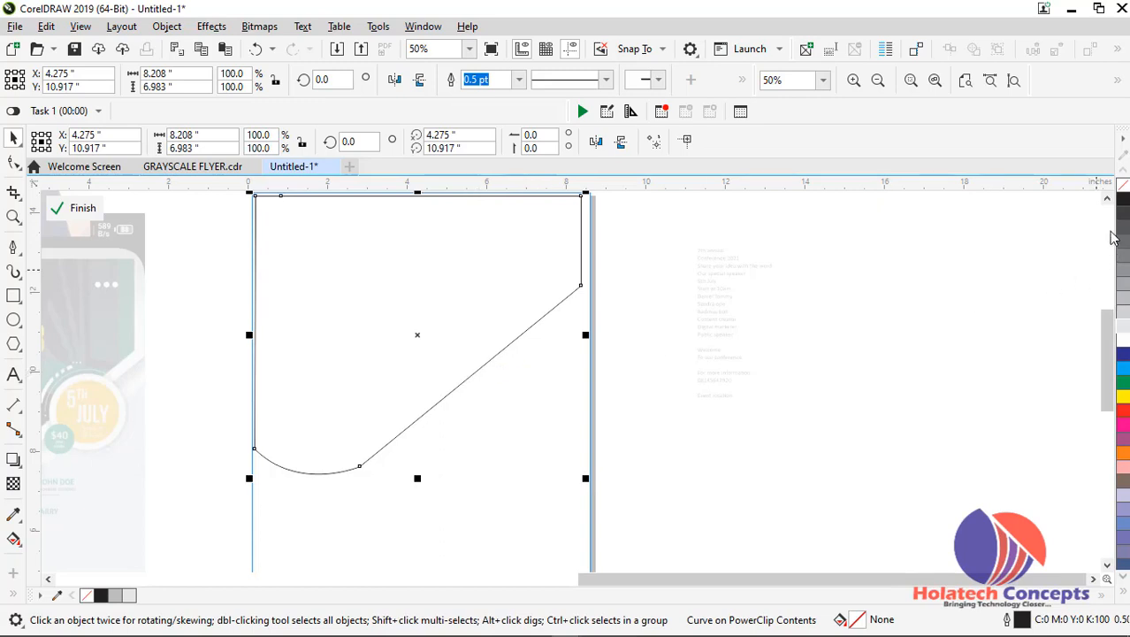
# Give the traced shape a 10% black, 4.0 pt outline with Behind fill and Scale with object enabled
pyautogui.rightClick(1124, 329)
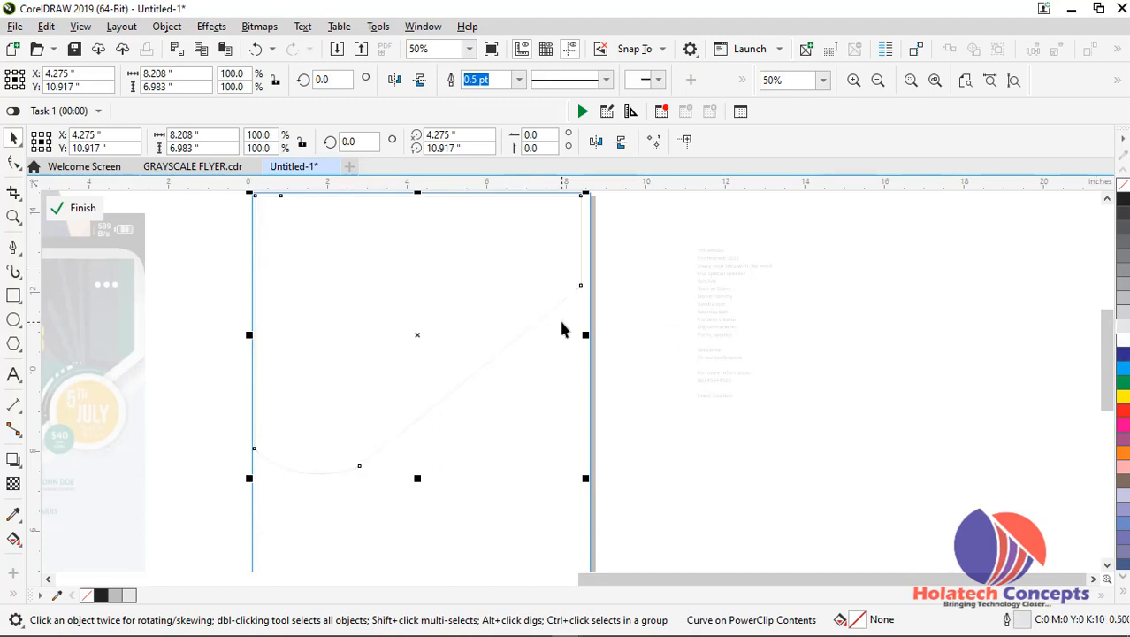
pyautogui.press('F12')
pyautogui.click(461, 261)
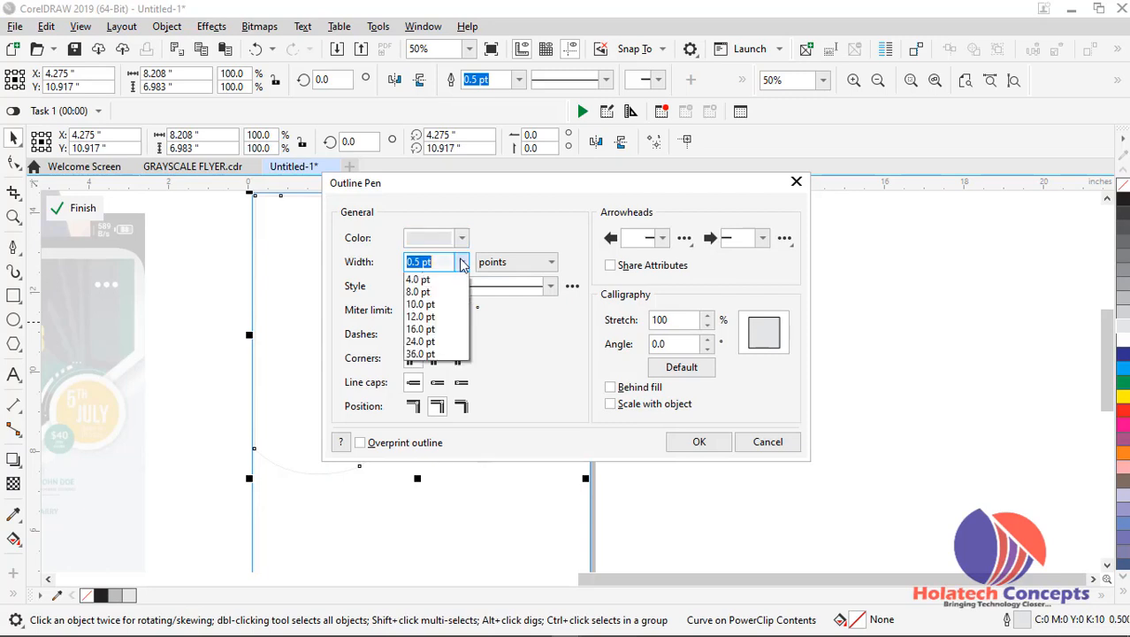
pyautogui.click(423, 385)
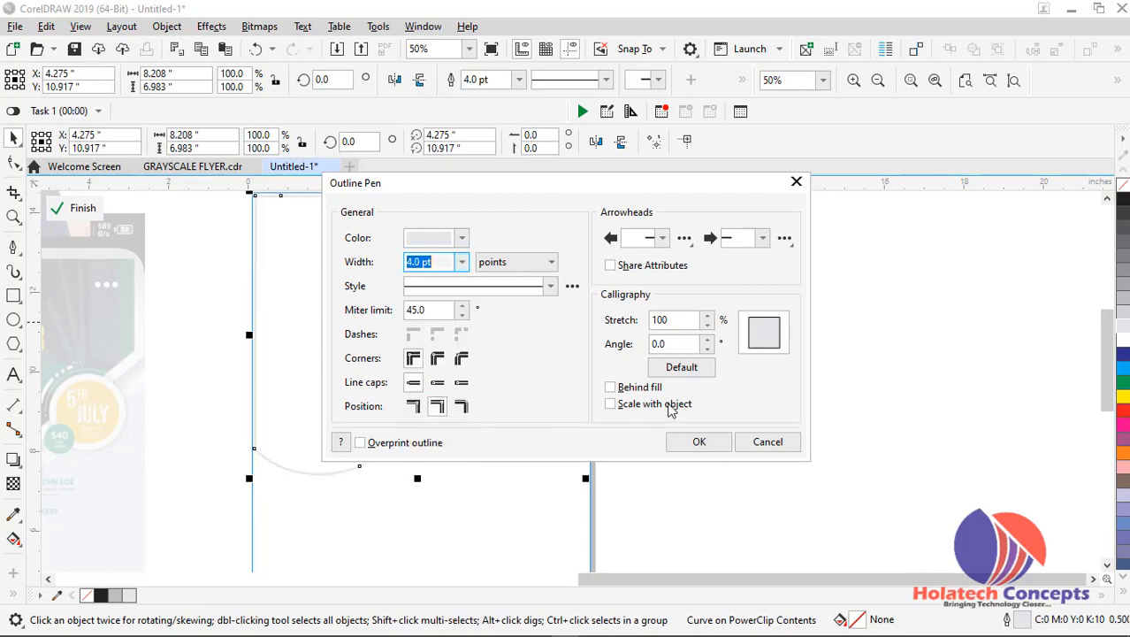
pyautogui.click(644, 389)
pyautogui.click(629, 408)
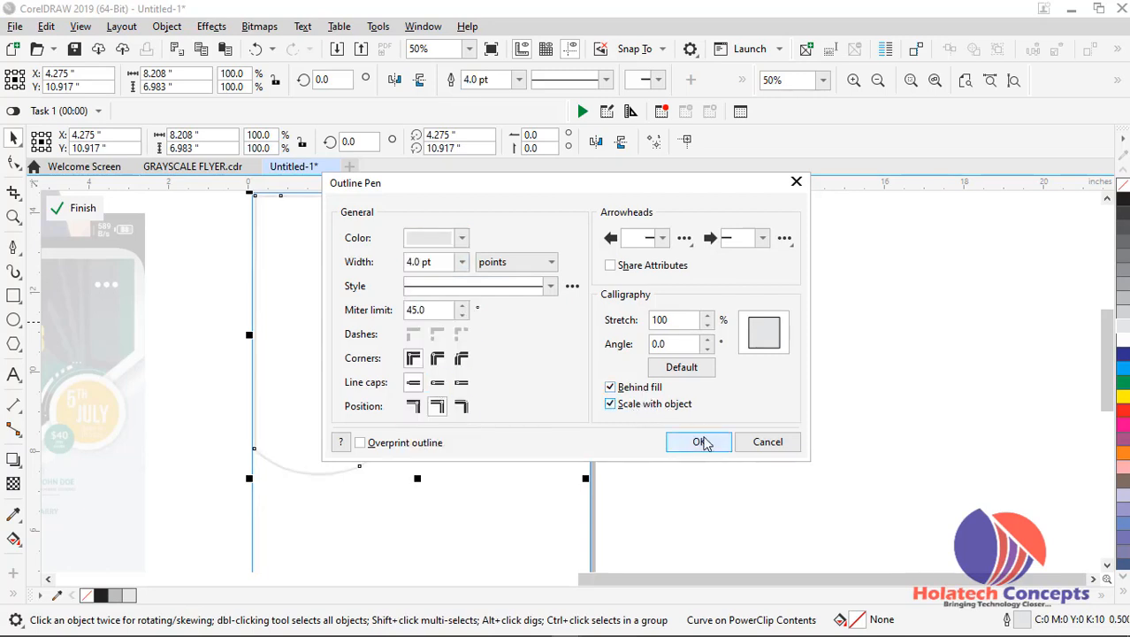
pyautogui.click(704, 442)
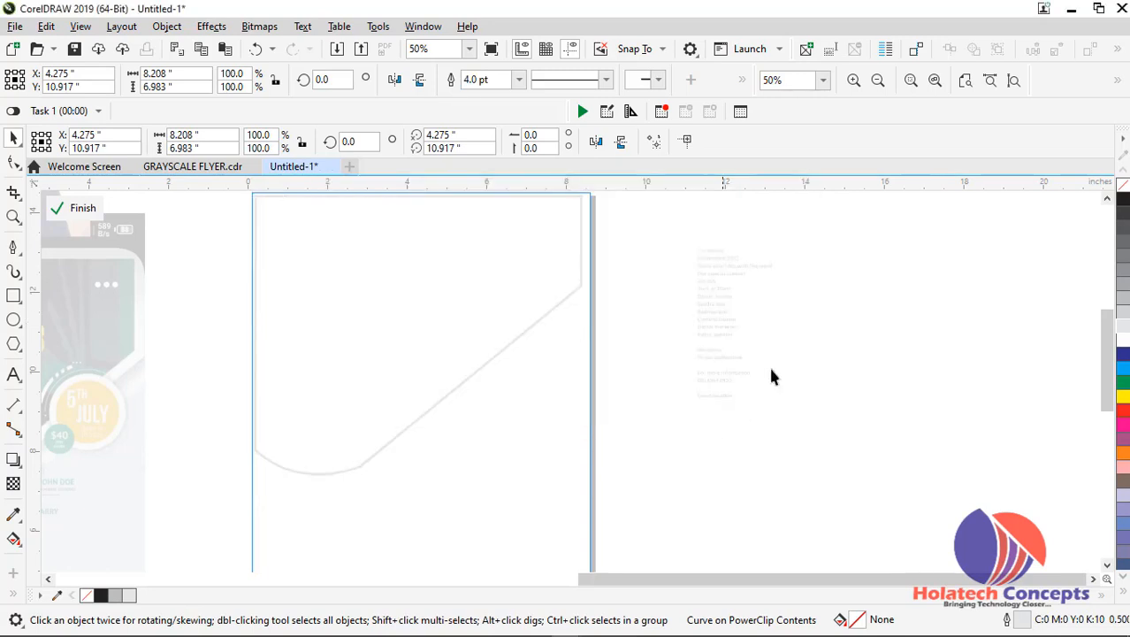
# Change the traced shape's outline to black with a width of 8.0 pt
pyautogui.rightClick(1123, 205)
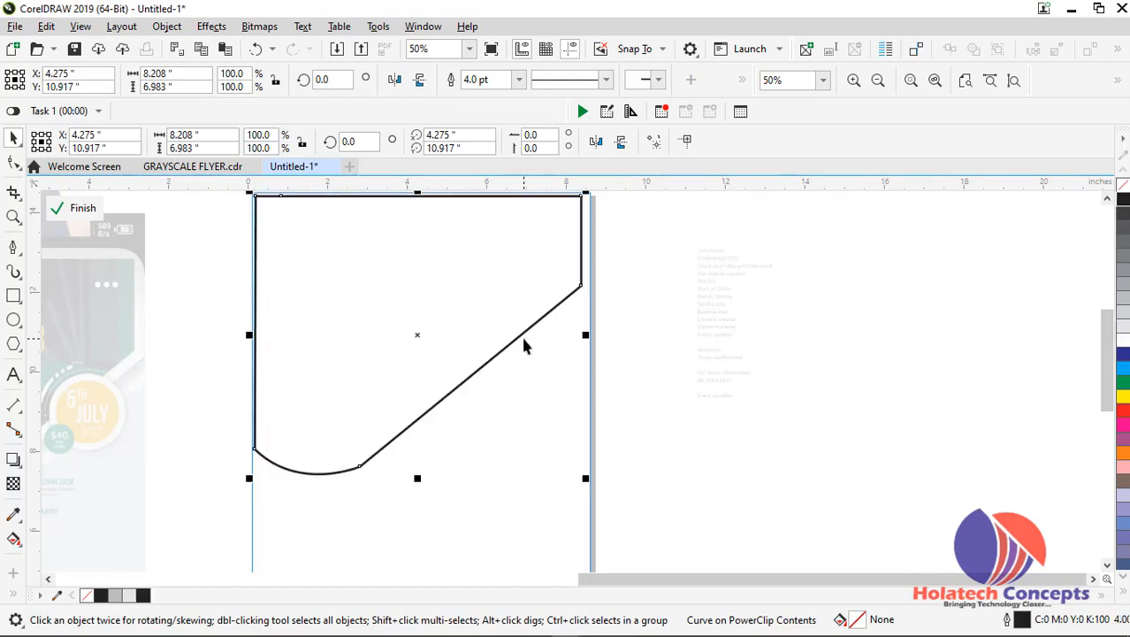
pyautogui.press('F12')
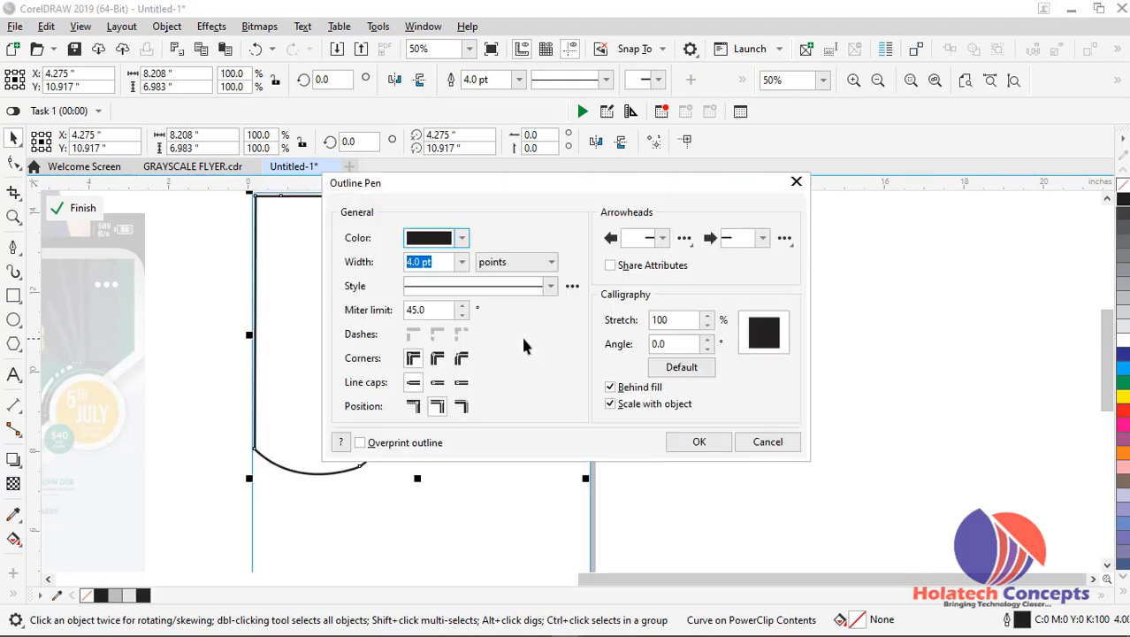
pyautogui.click(461, 262)
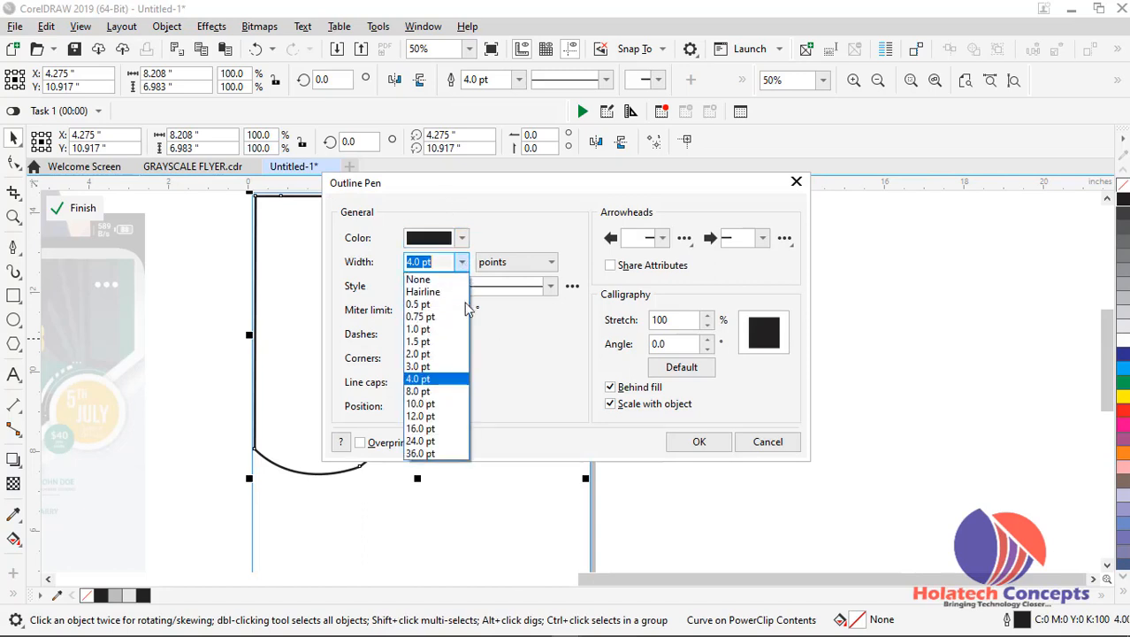
pyautogui.click(433, 391)
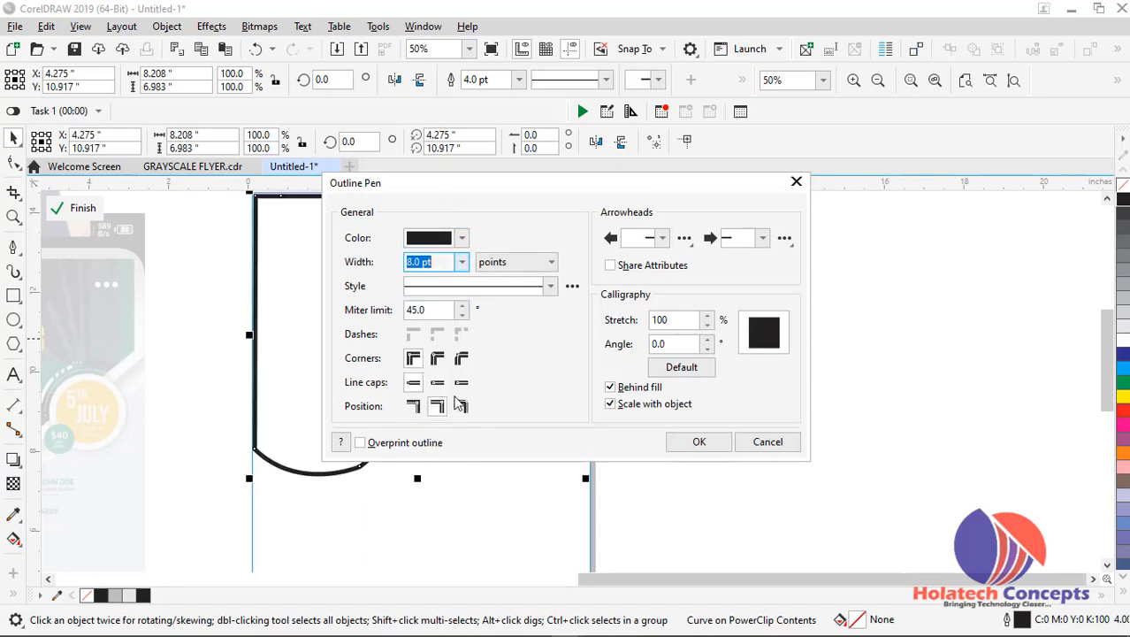
pyautogui.click(686, 446)
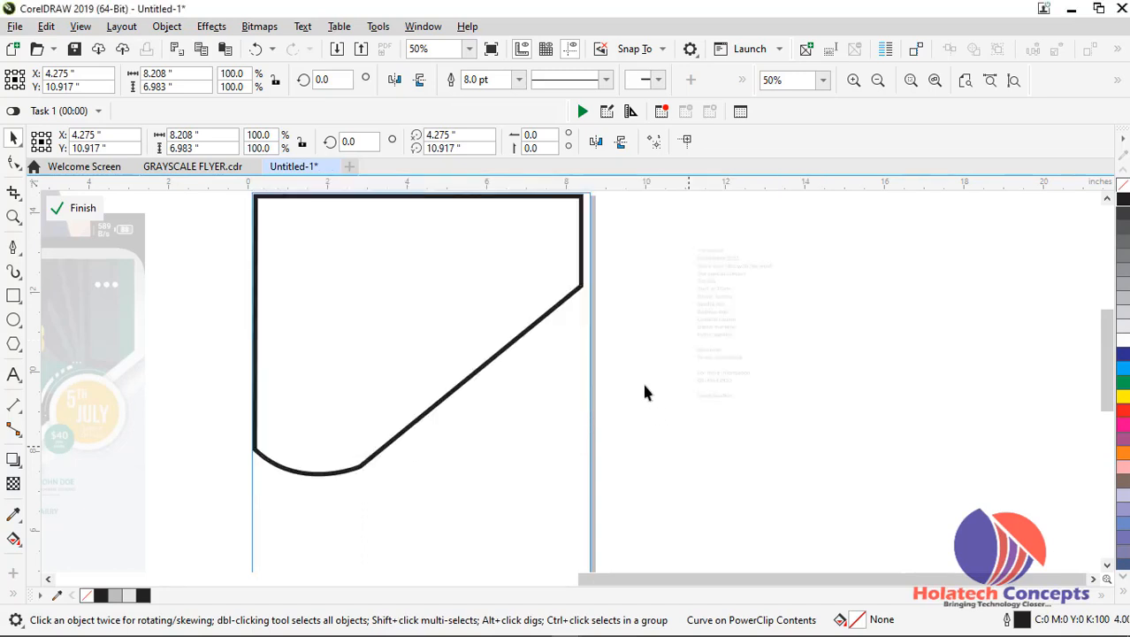
# Enlarge the traced shape to about 8.245 by 7.014 inches and fit it within the frame's top and side edges
pyautogui.click(554, 314)
pyautogui.click(552, 309)
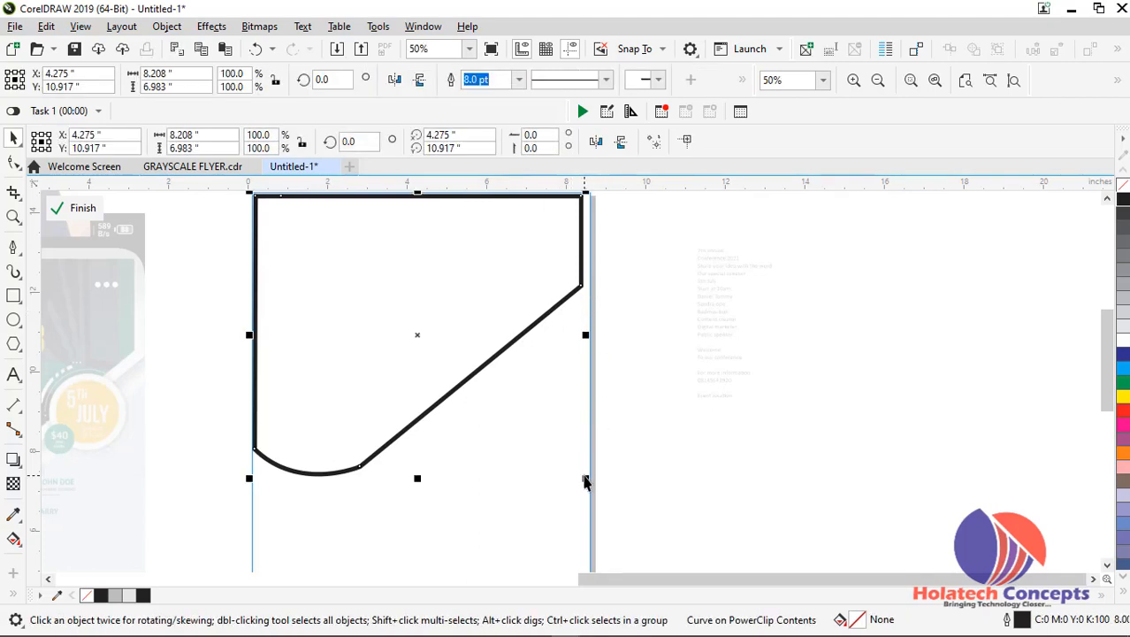
pyautogui.moveTo(588, 480)
pyautogui.mouseDown()
pyautogui.moveTo(593, 488)
pyautogui.moveTo(586, 478)
pyautogui.mouseUp()
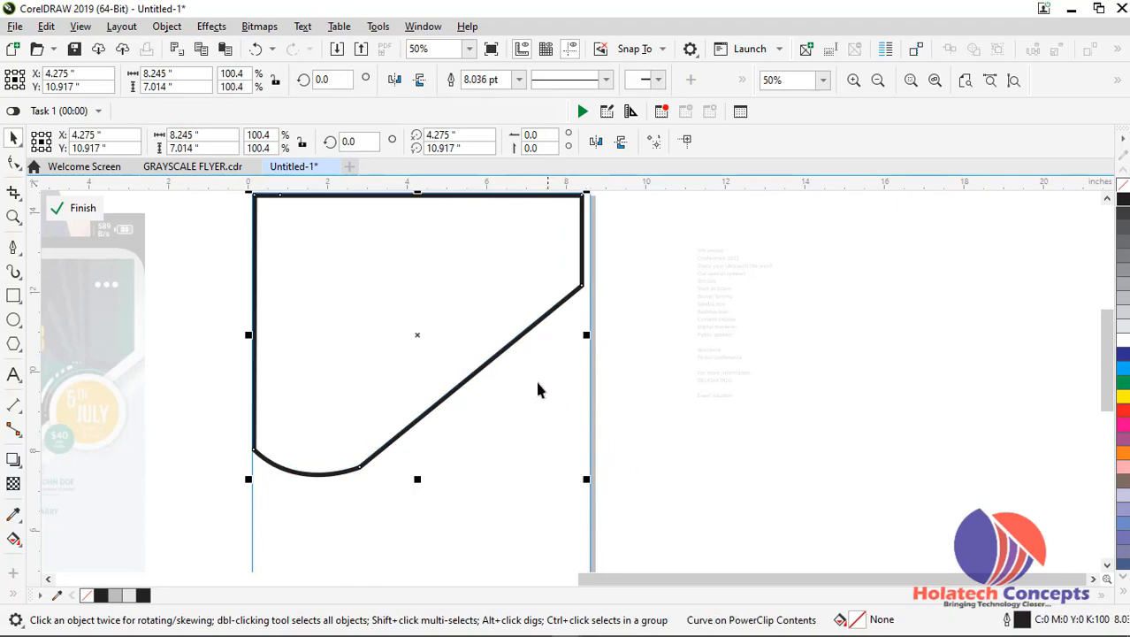
pyautogui.moveTo(520, 342); pyautogui.dragTo(522, 346)
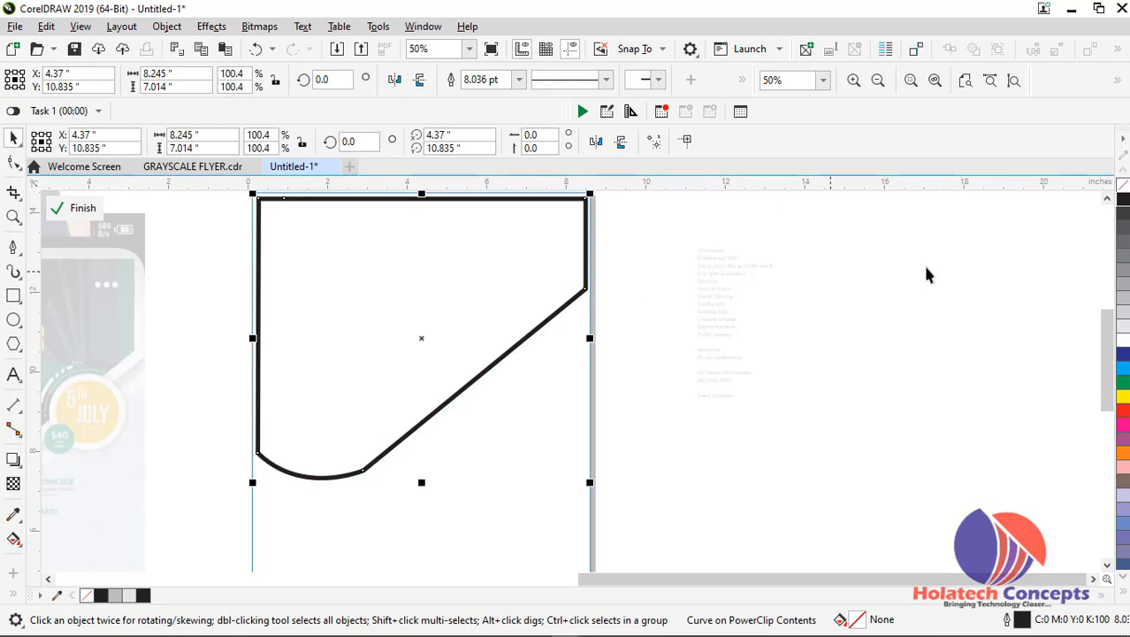
# Give the traced shape a white outline and a green fill, and finish editing the PowerClip contents
pyautogui.rightClick(1124, 345)
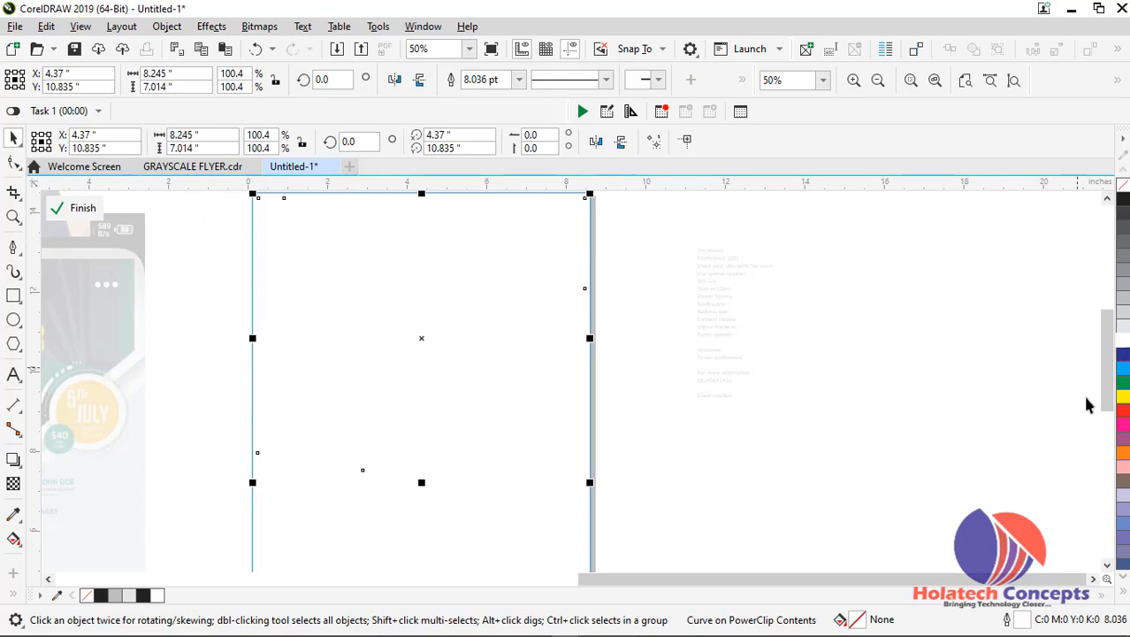
pyautogui.click(1125, 383)
pyautogui.keyDown('ctrl'); pyautogui.click(802, 307); pyautogui.keyUp('ctrl')
pyautogui.click(882, 323)
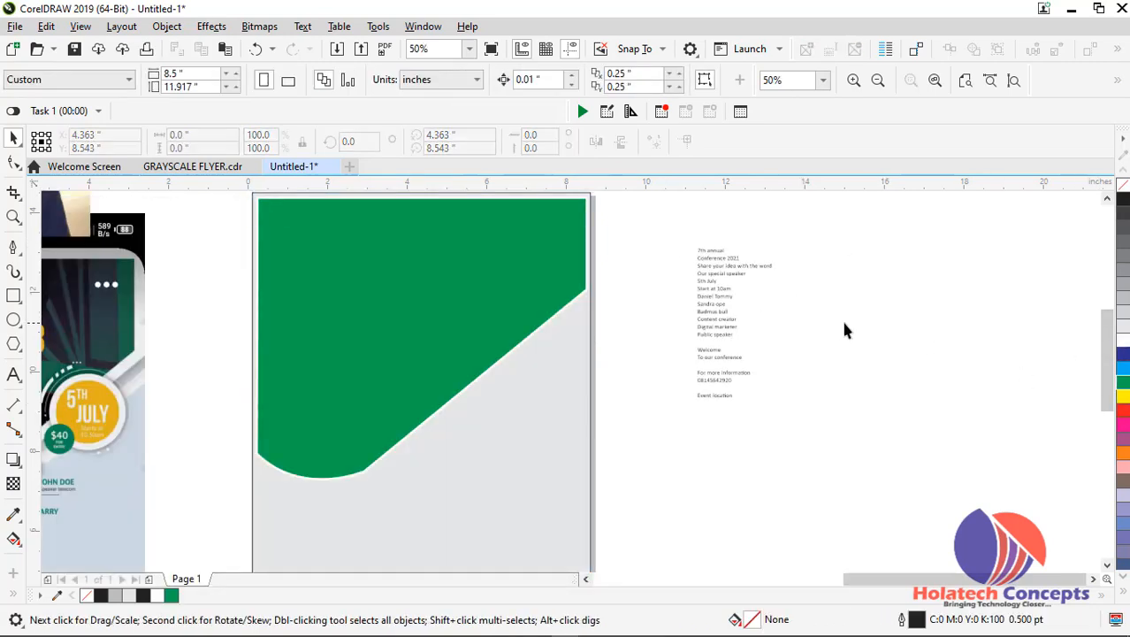
# PowerClip the photo of business people holding documents inside the page rectangle, and move the clipped rectangle off the page
pyautogui.scroll(-1, 841, 321)
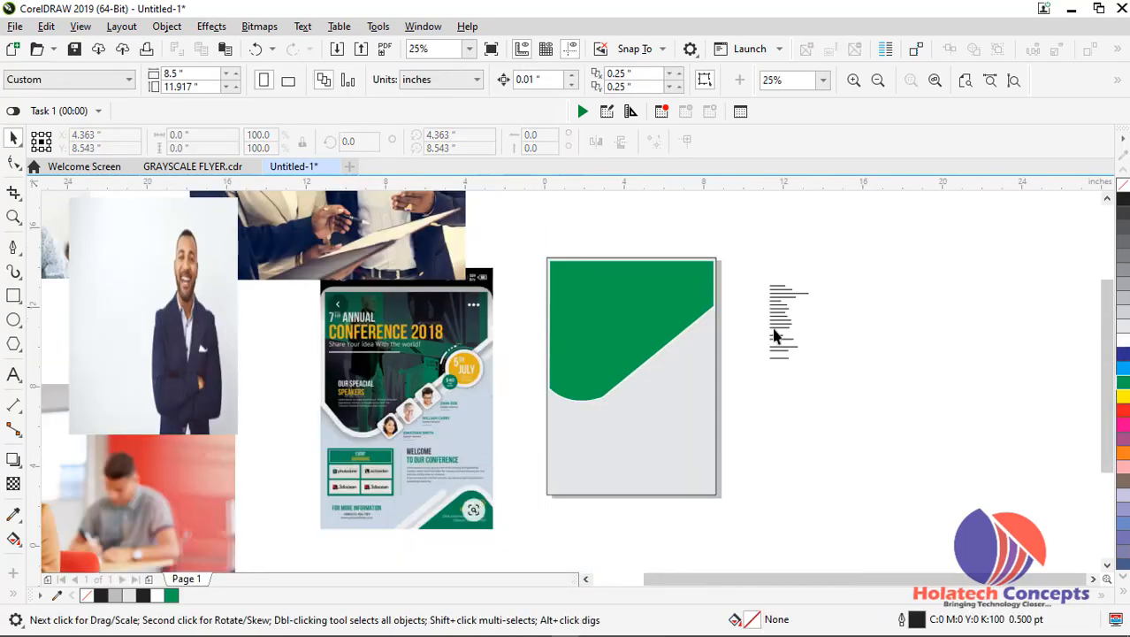
pyautogui.click(230, 501)
pyautogui.scroll(-1, 132, 305)
pyautogui.click(228, 256)
pyautogui.moveTo(242, 248); pyautogui.dragTo(378, 313)
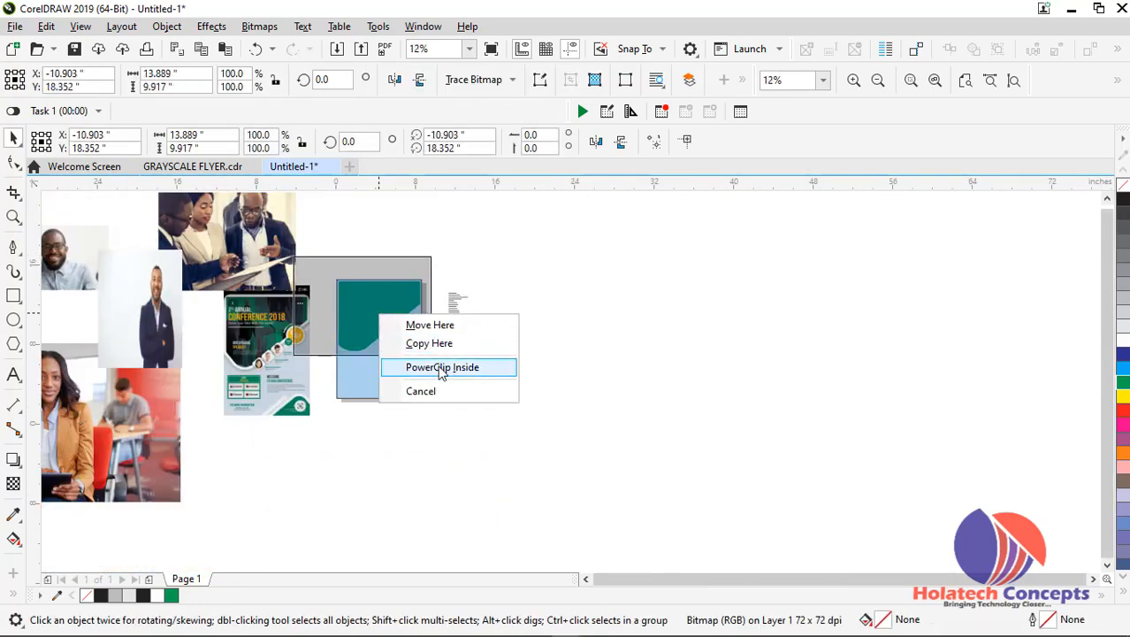
pyautogui.click(435, 366)
pyautogui.scroll(2, 415, 283)
pyautogui.moveTo(403, 349); pyautogui.dragTo(701, 316)
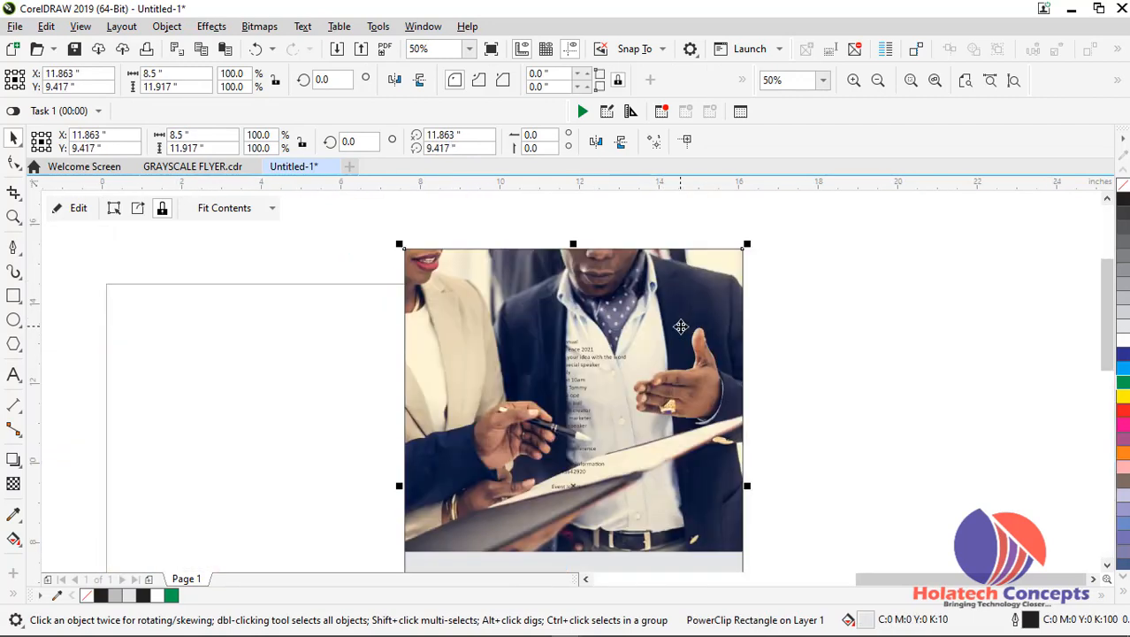
# Undo the clipped rectangle's move and PowerClip the business photo inside the green traced shape within the page rectangle
pyautogui.hotkey('ctrl', 'z')
pyautogui.doubleClick(417, 354)
pyautogui.moveTo(419, 354); pyautogui.dragTo(703, 347)
pyautogui.moveTo(580, 370); pyautogui.dragTo(835, 348)
pyautogui.moveTo(711, 360); pyautogui.dragTo(329, 370)
pyautogui.click(386, 426)
# Open the green shape's PowerClip contents, move the photo clear of the shape, and finish editing
pyautogui.doubleClick(326, 404)
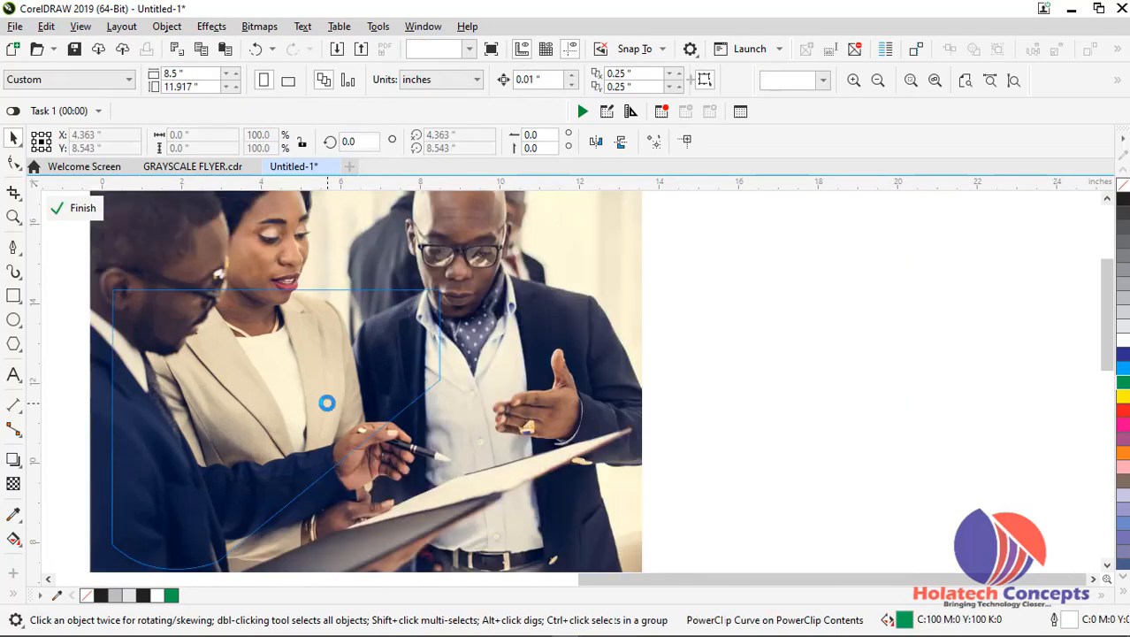
pyautogui.moveTo(326, 403); pyautogui.dragTo(776, 386)
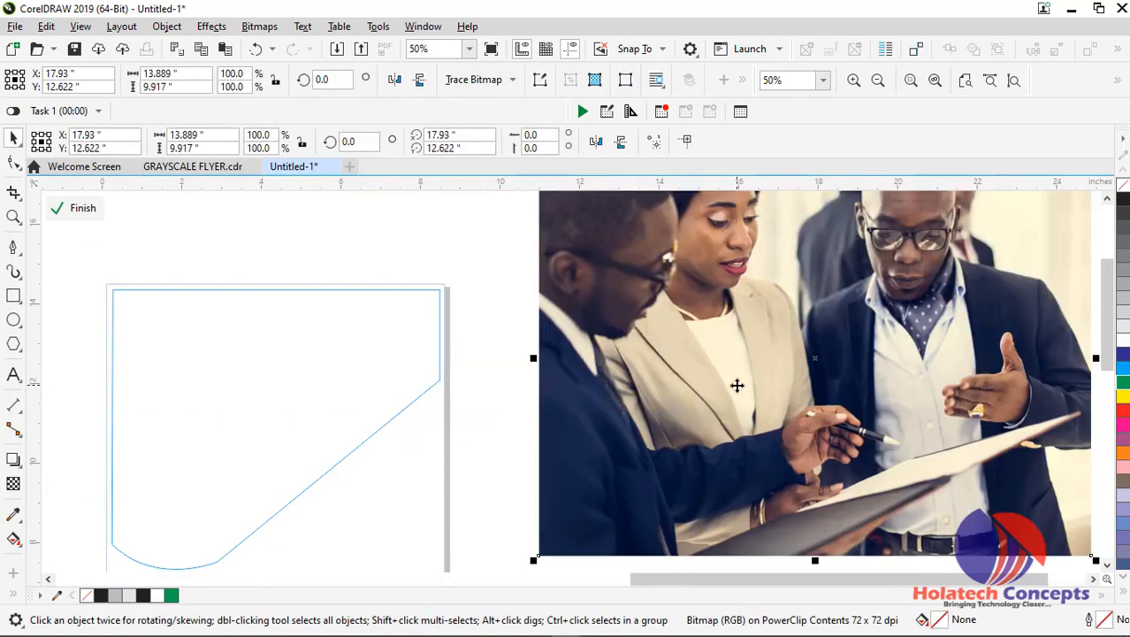
pyautogui.click(400, 421)
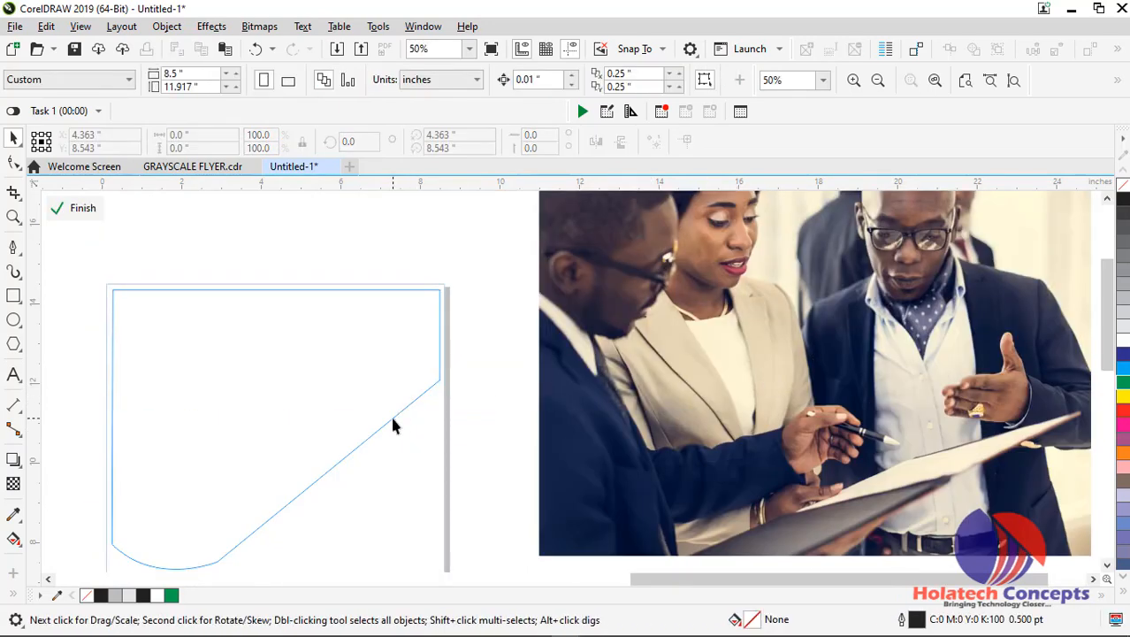
pyautogui.keyDown('ctrl'); pyautogui.click(496, 385); pyautogui.keyUp('ctrl')
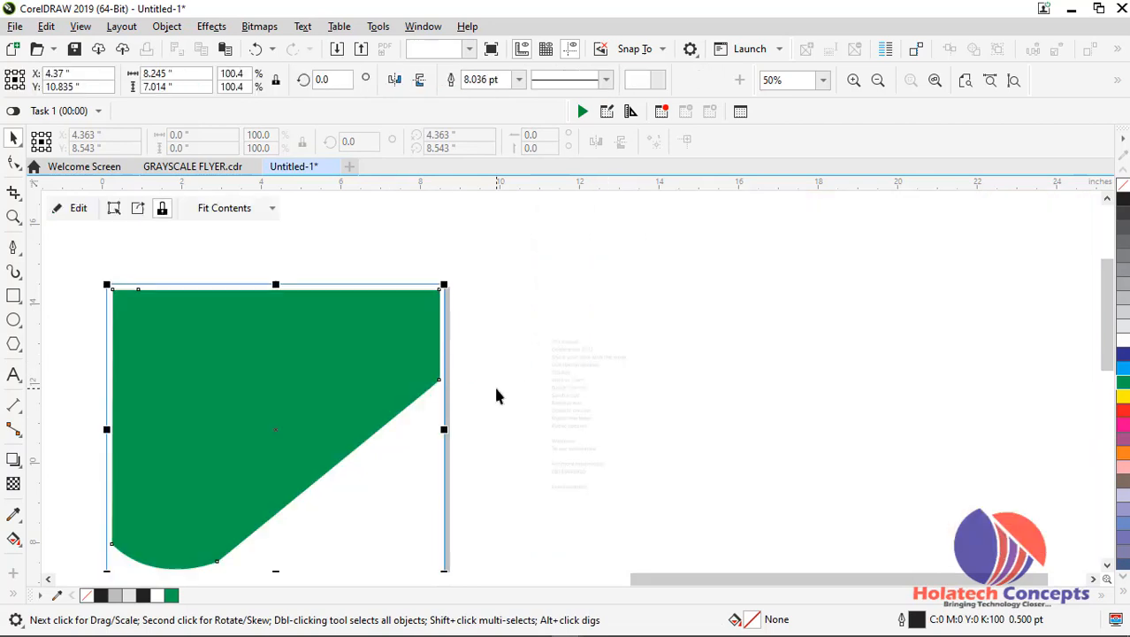
pyautogui.keyDown('ctrl'); pyautogui.click(385, 375); pyautogui.keyUp('ctrl')
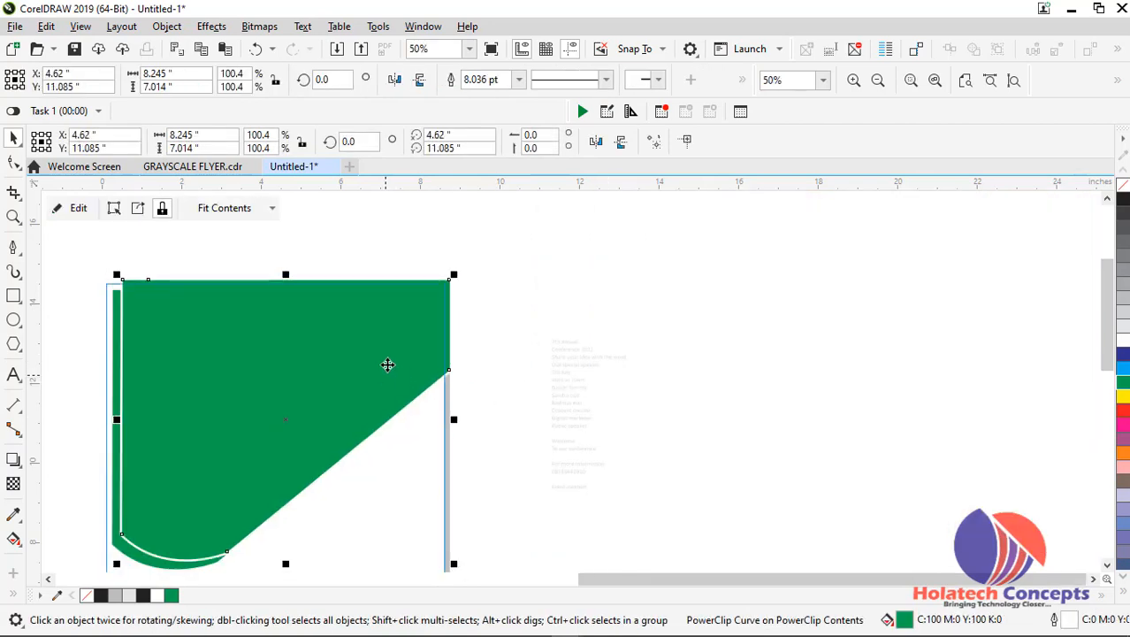
pyautogui.scroll(-3, 517, 367)
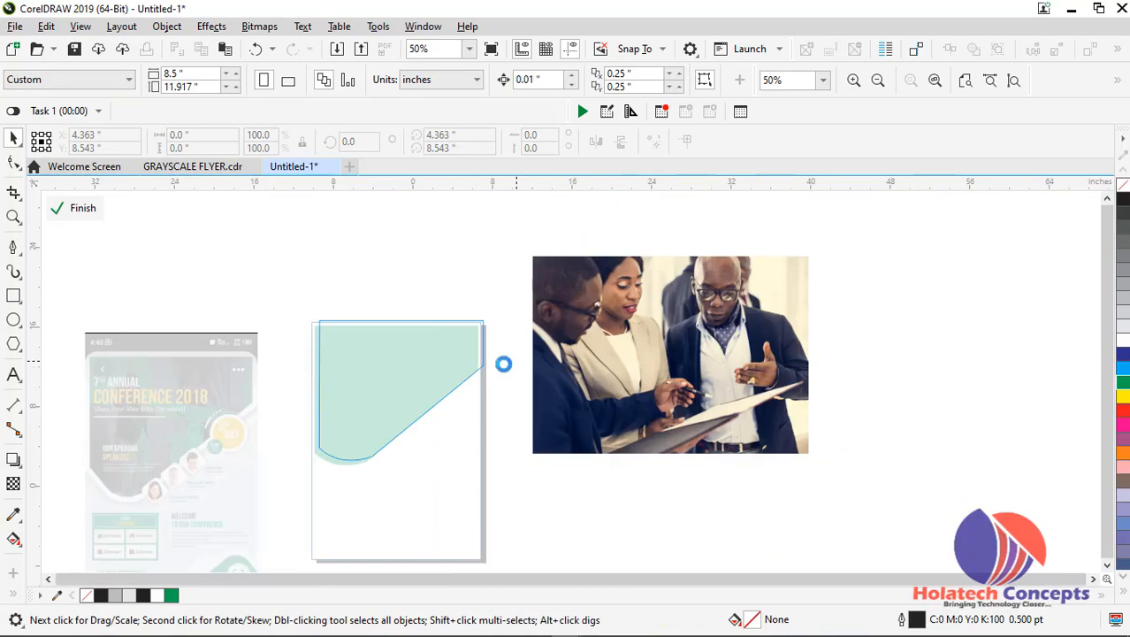
pyautogui.click(566, 350)
pyautogui.moveTo(570, 358); pyautogui.dragTo(446, 366)
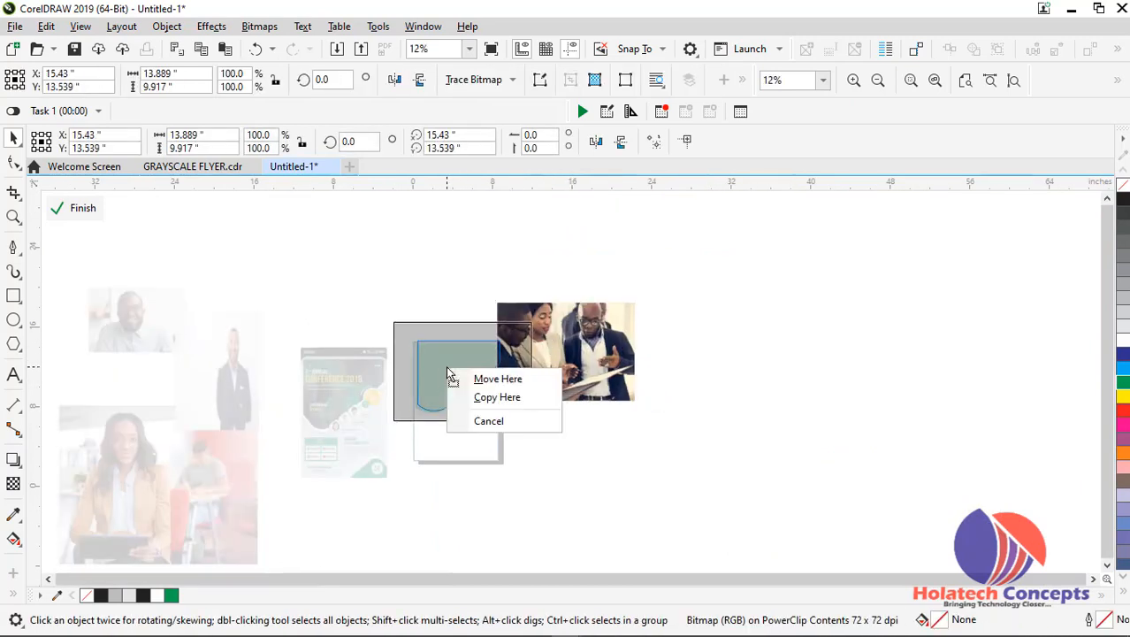
pyautogui.click(652, 336)
pyautogui.moveTo(565, 353); pyautogui.dragTo(692, 333)
pyautogui.click(509, 392)
pyautogui.keyDown('ctrl'); pyautogui.click(557, 394); pyautogui.keyUp('ctrl')
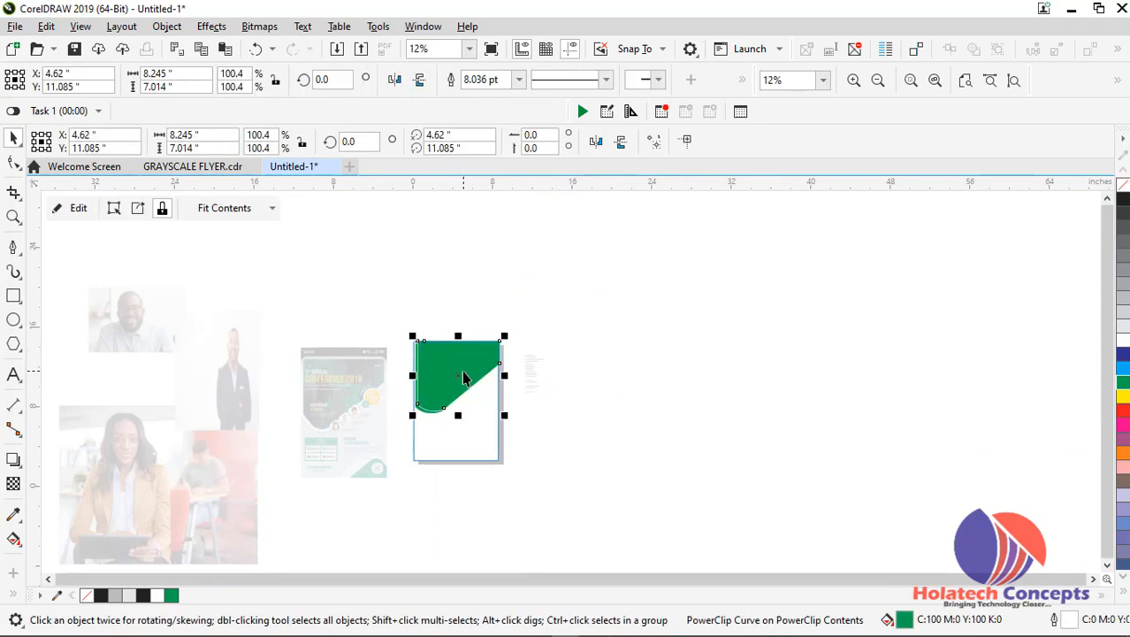
pyautogui.press('Delete')
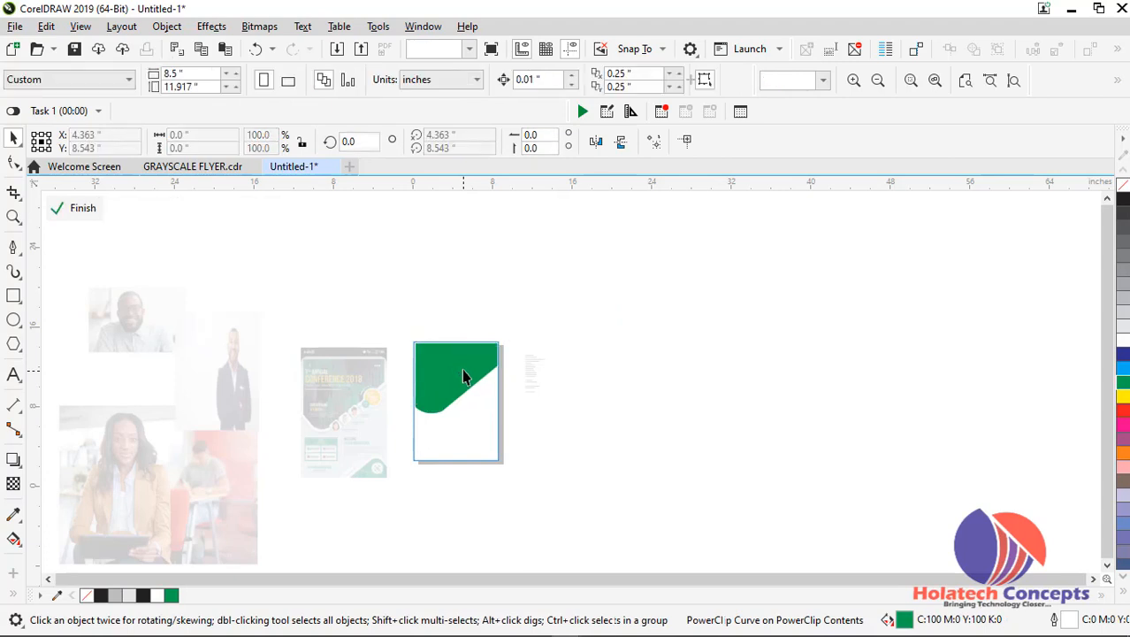
# Open the green shape's PowerClip contents, scale the photo to about 11.443 by 8.17 inches, and position it over the shape
pyautogui.click(463, 370)
pyautogui.doubleClick(462, 370)
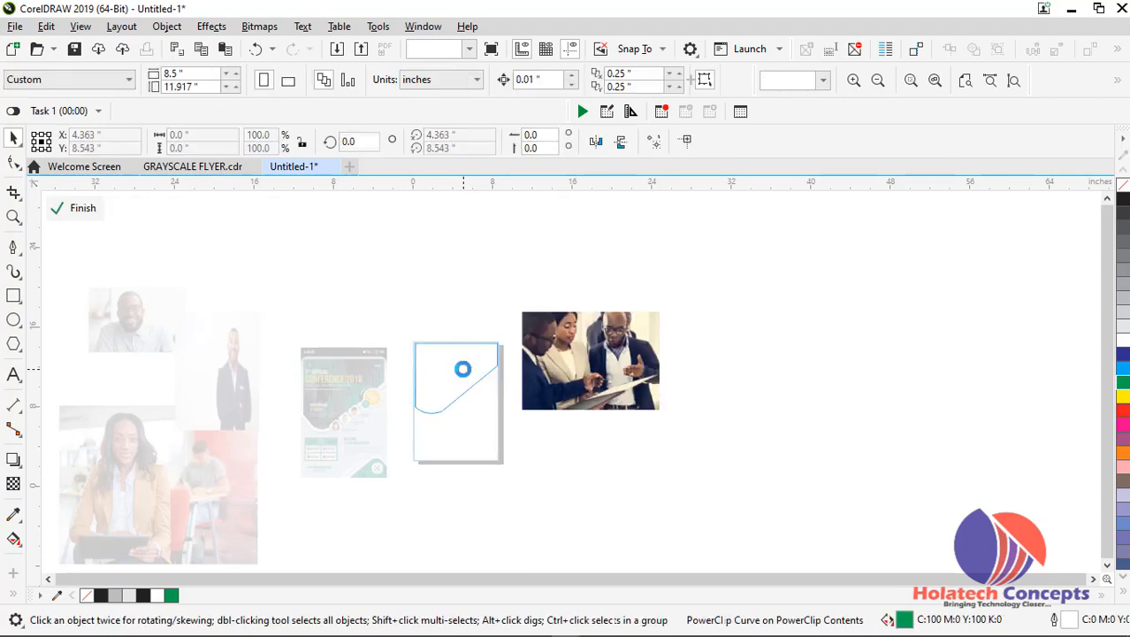
pyautogui.click(549, 370)
pyautogui.scroll(2, 548, 370)
pyautogui.moveTo(575, 361); pyautogui.dragTo(309, 391)
pyautogui.scroll(2, 324, 380)
pyautogui.scroll(-2, 324, 380)
pyautogui.moveTo(514, 481)
pyautogui.mouseDown()
pyautogui.moveTo(480, 456)
pyautogui.moveTo(512, 483)
pyautogui.mouseUp()
pyautogui.moveTo(426, 414)
pyautogui.mouseDown()
pyautogui.moveTo(436, 433)
pyautogui.moveTo(425, 419)
pyautogui.mouseUp()
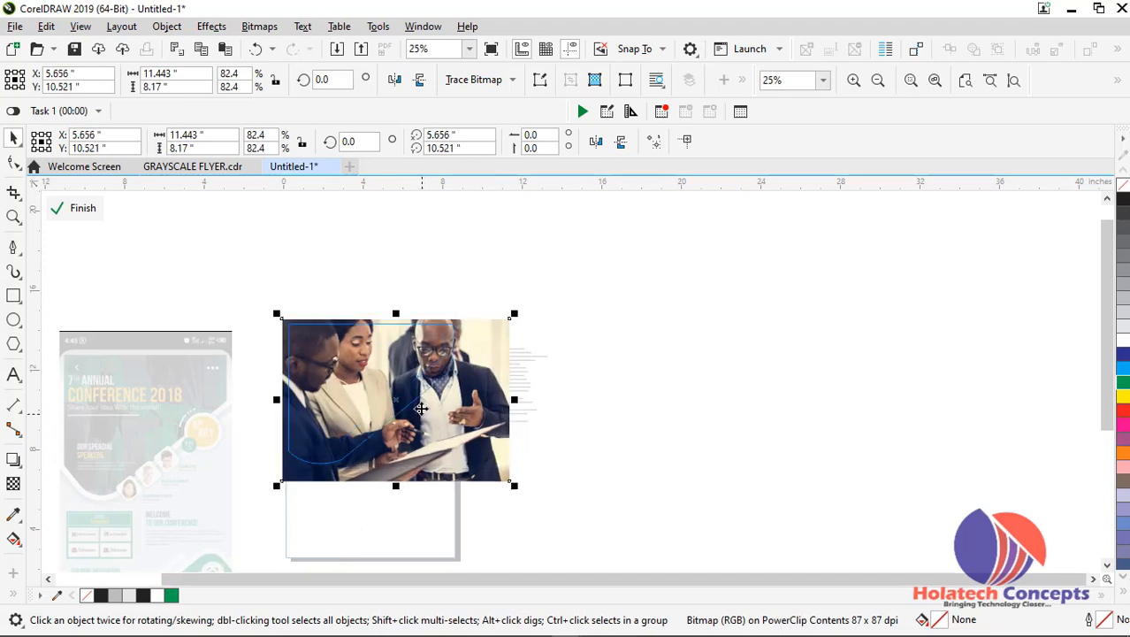
pyautogui.click(615, 342)
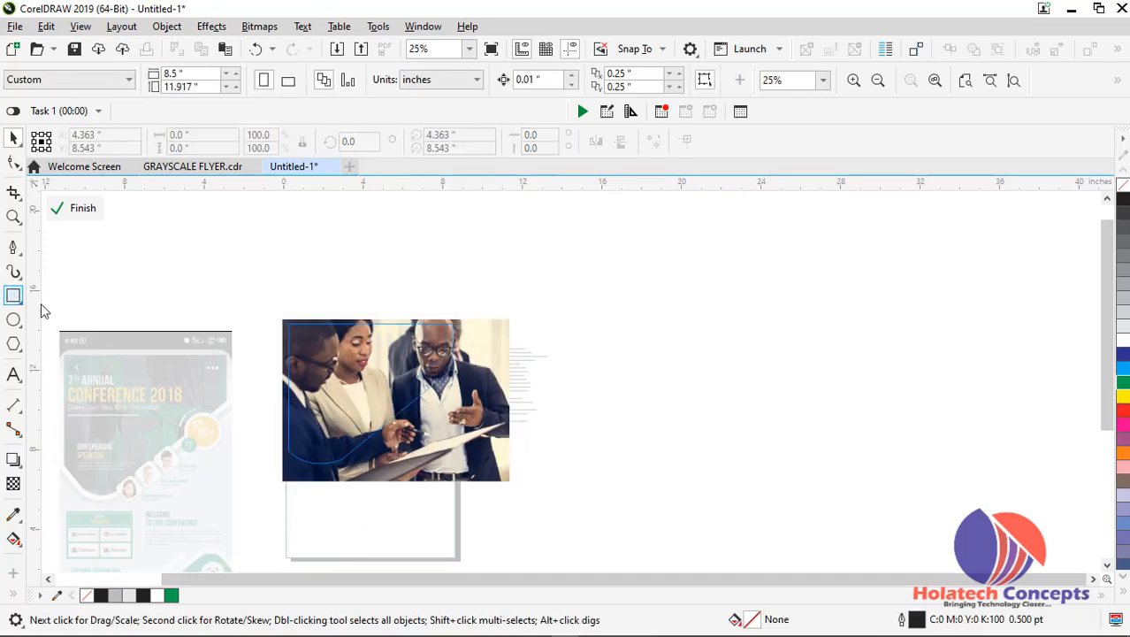
# Draw a rectangle of about 11.443 by 8.17 inches covering the photo and fill it green without an outline
pyautogui.click(15, 297)
pyautogui.moveTo(283, 319); pyautogui.dragTo(510, 481)
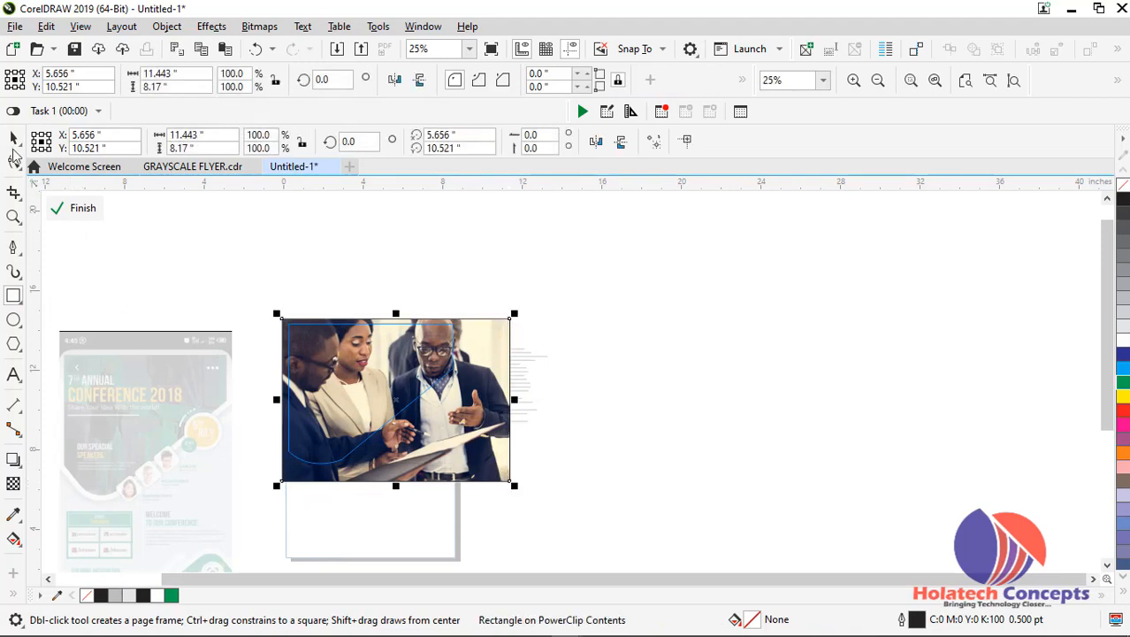
pyautogui.click(13, 139)
pyautogui.click(173, 596)
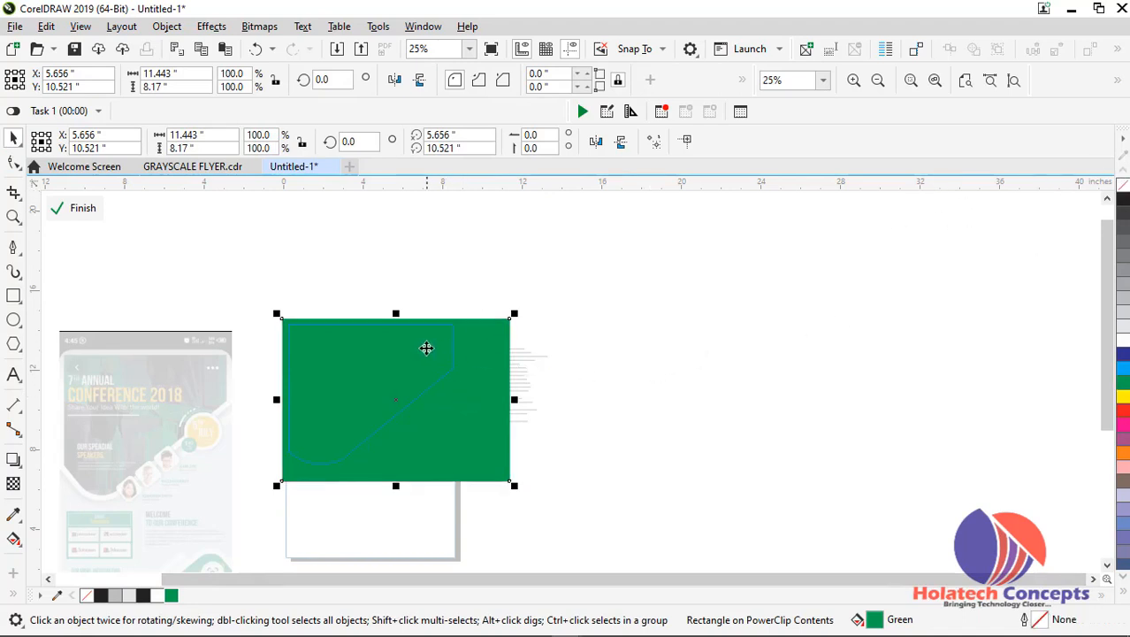
# Apply a uniform transparency to the green rectangle over the photo
pyautogui.scroll(1, 427, 349)
pyautogui.scroll(-3, 1107, 316)
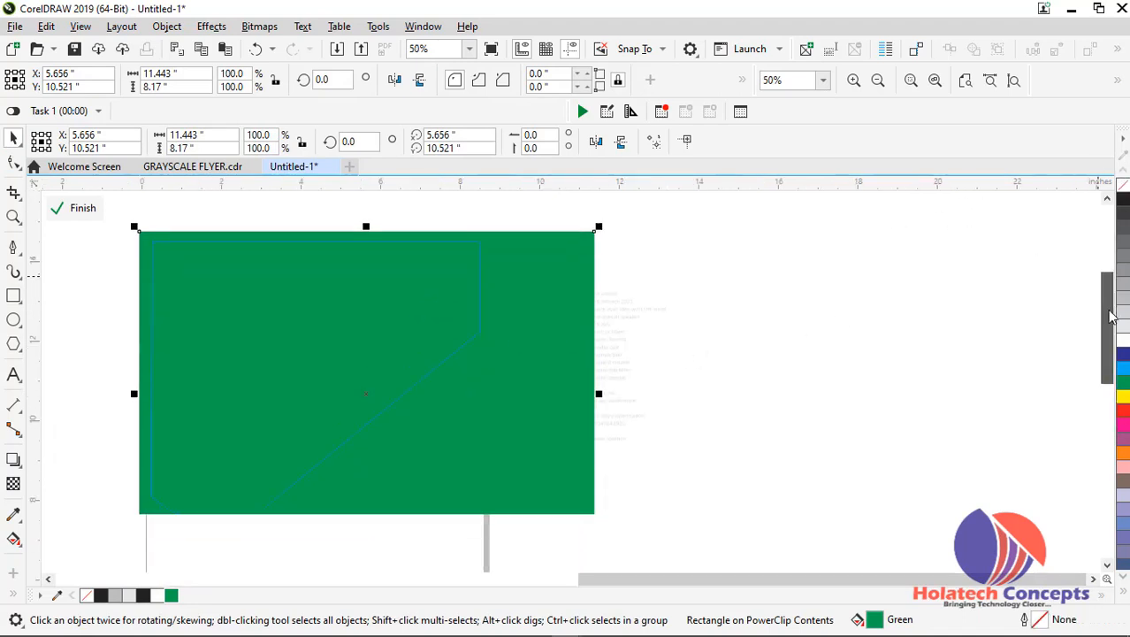
pyautogui.click(13, 482)
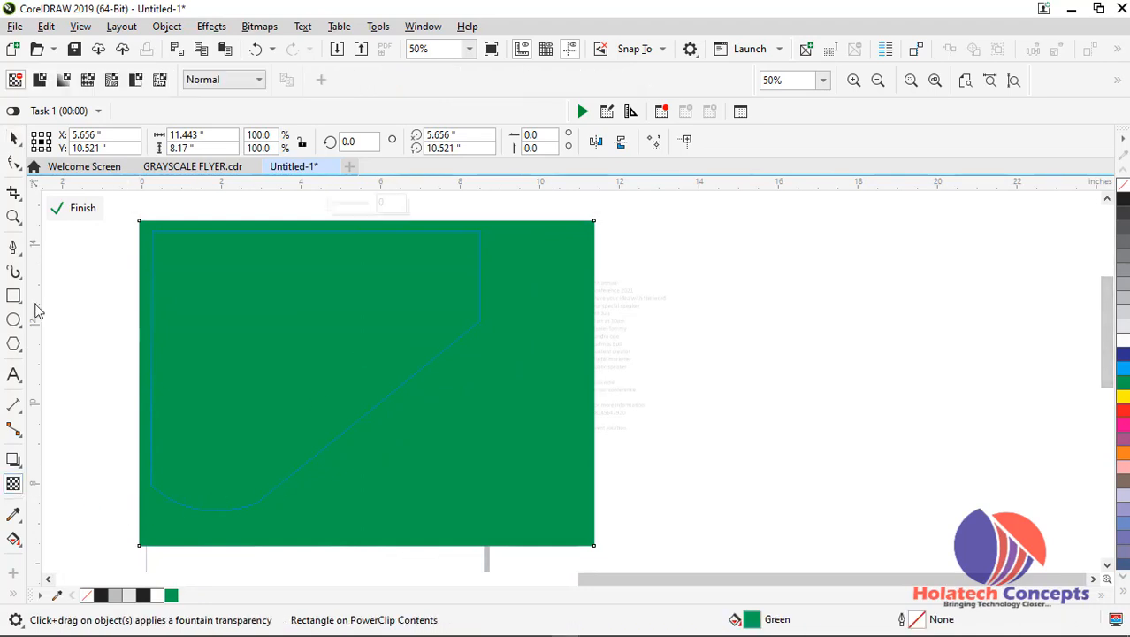
pyautogui.click(39, 80)
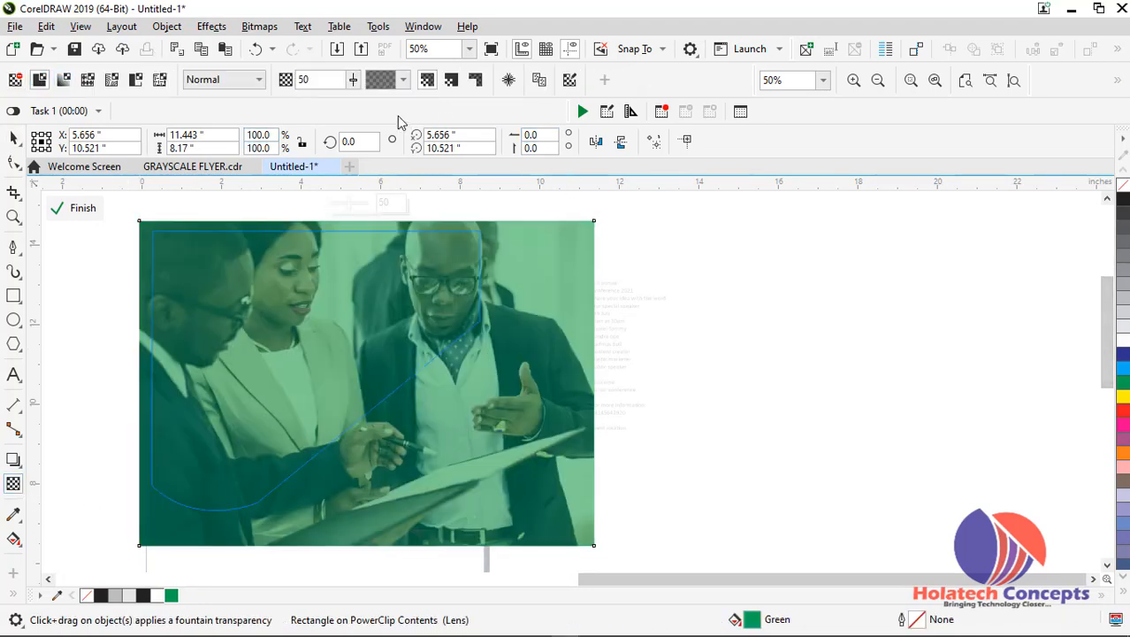
# Try lighter and stronger transparency levels on the green overlay and set its transparency to 30
pyautogui.click(353, 79)
pyautogui.moveTo(353, 99); pyautogui.dragTo(372, 106)
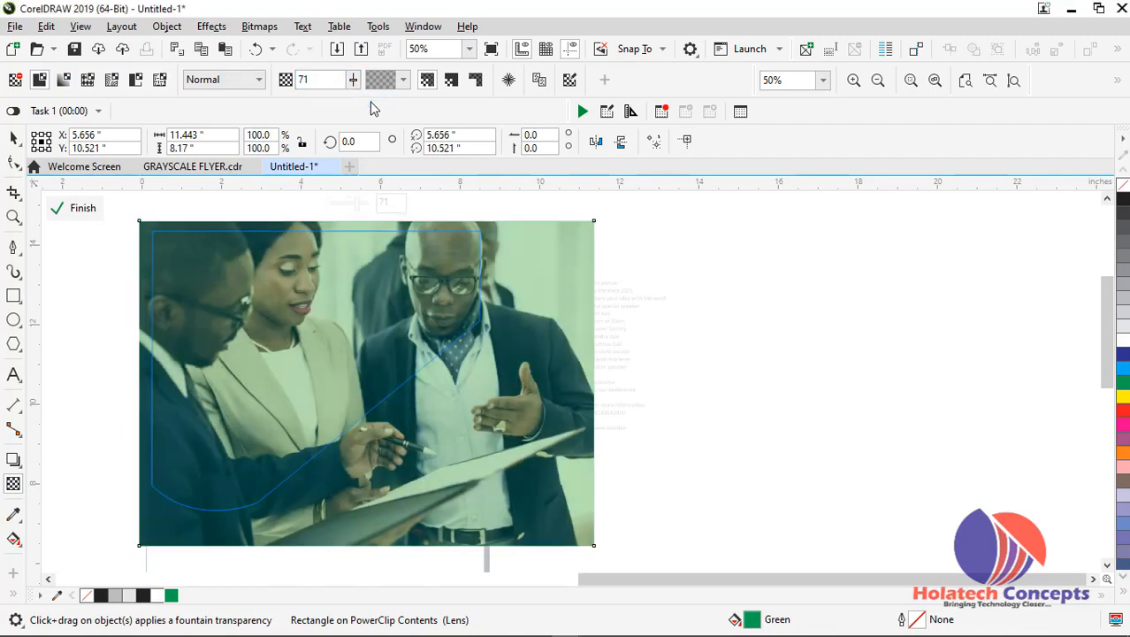
pyautogui.click(356, 83)
pyautogui.moveTo(360, 97); pyautogui.dragTo(364, 105)
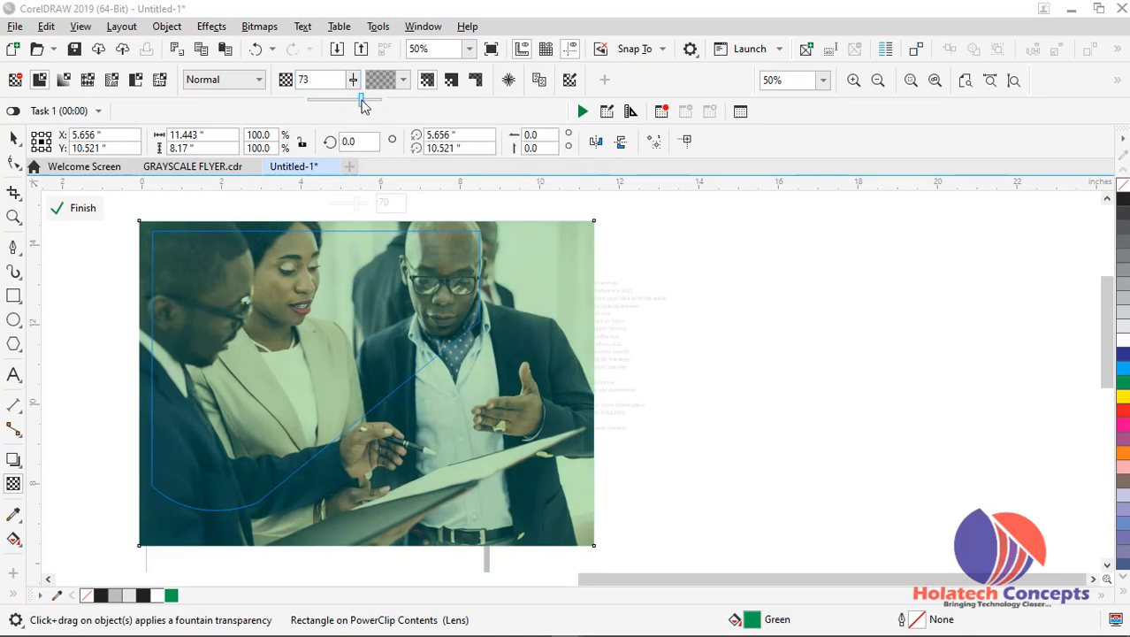
pyautogui.click(341, 112)
pyautogui.click(353, 80)
pyautogui.moveTo(352, 100); pyautogui.dragTo(314, 100)
pyautogui.click(315, 110)
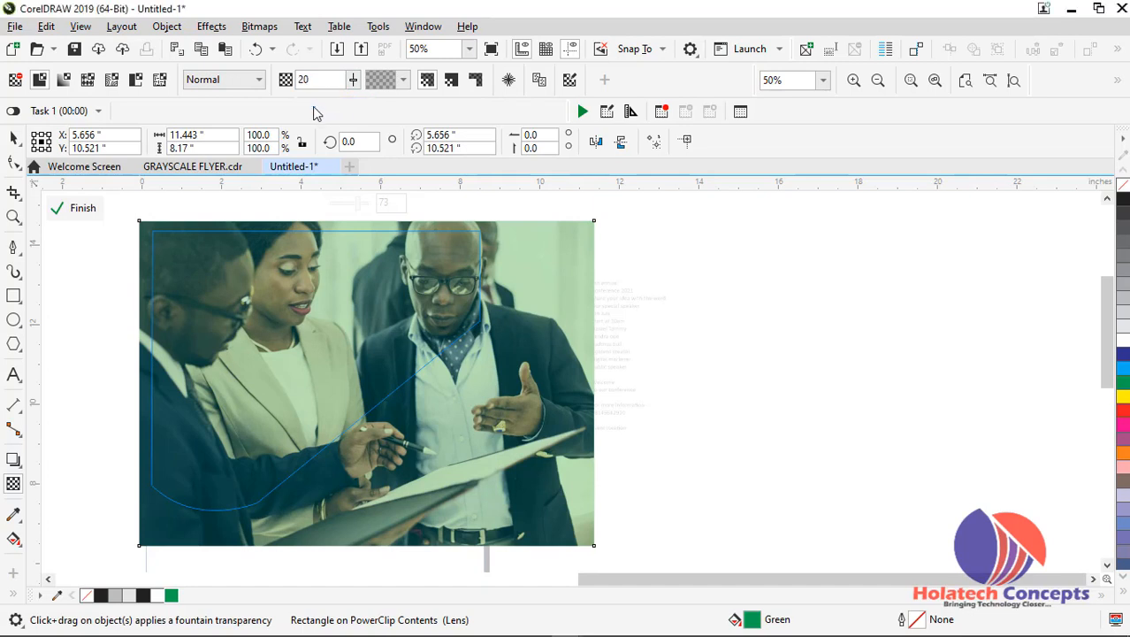
pyautogui.click(352, 79)
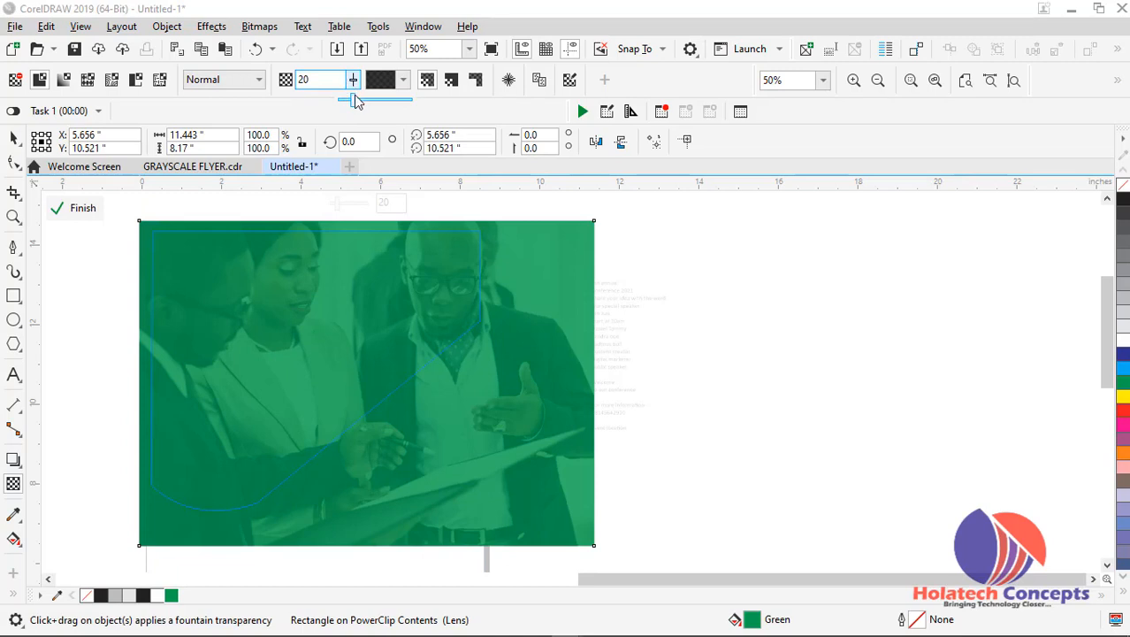
pyautogui.moveTo(354, 101); pyautogui.dragTo(367, 101)
pyautogui.click(367, 106)
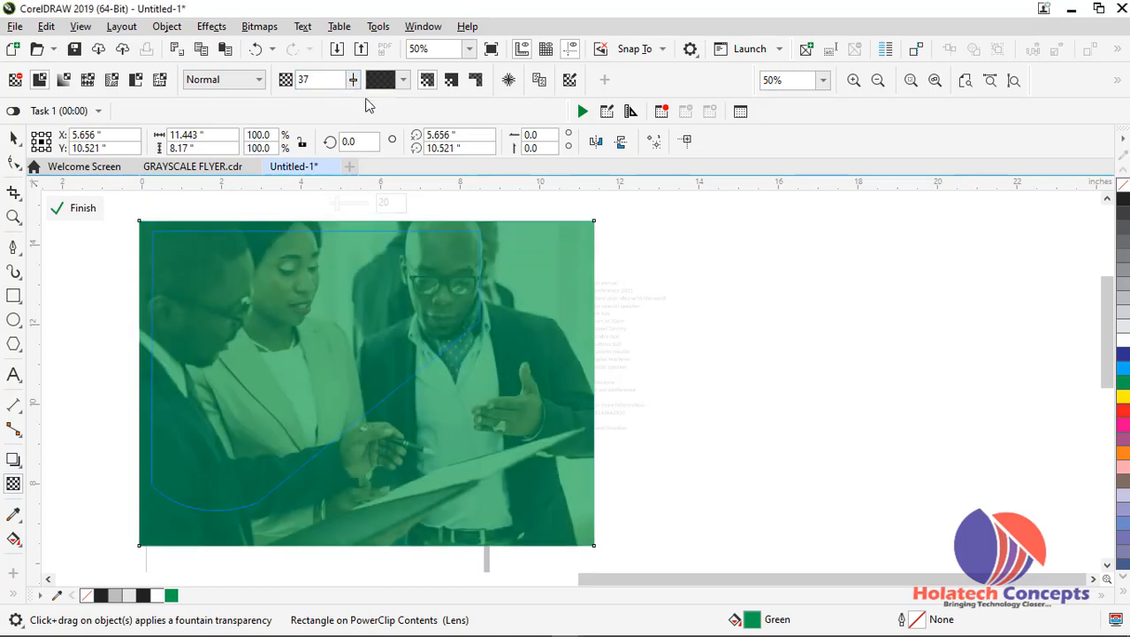
pyautogui.click(353, 80)
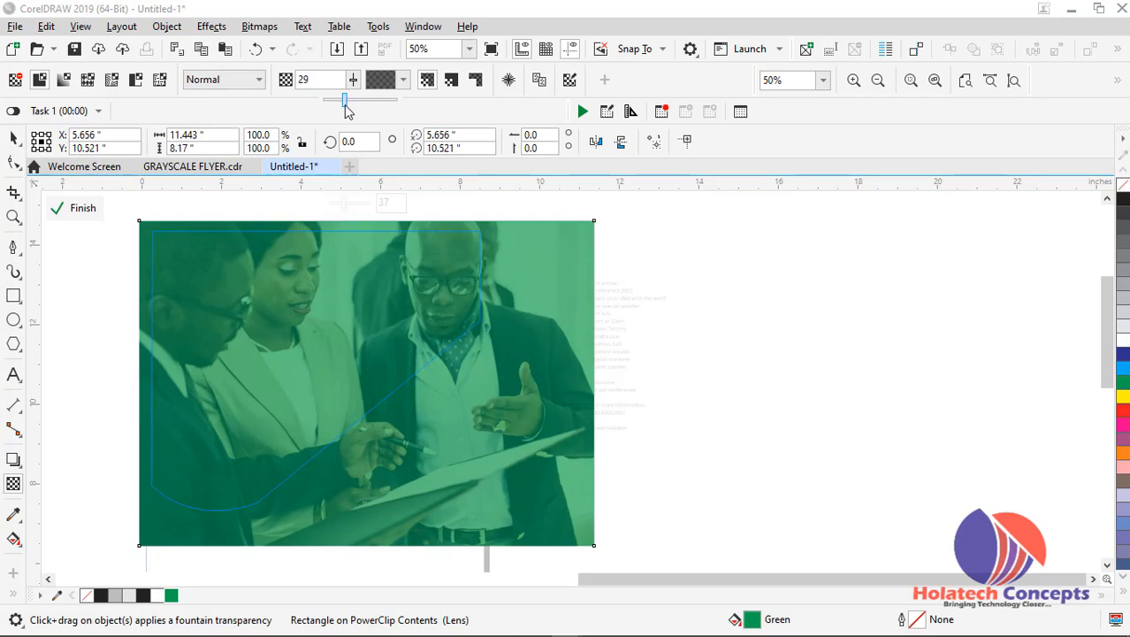
pyautogui.moveTo(345, 104); pyautogui.dragTo(347, 107)
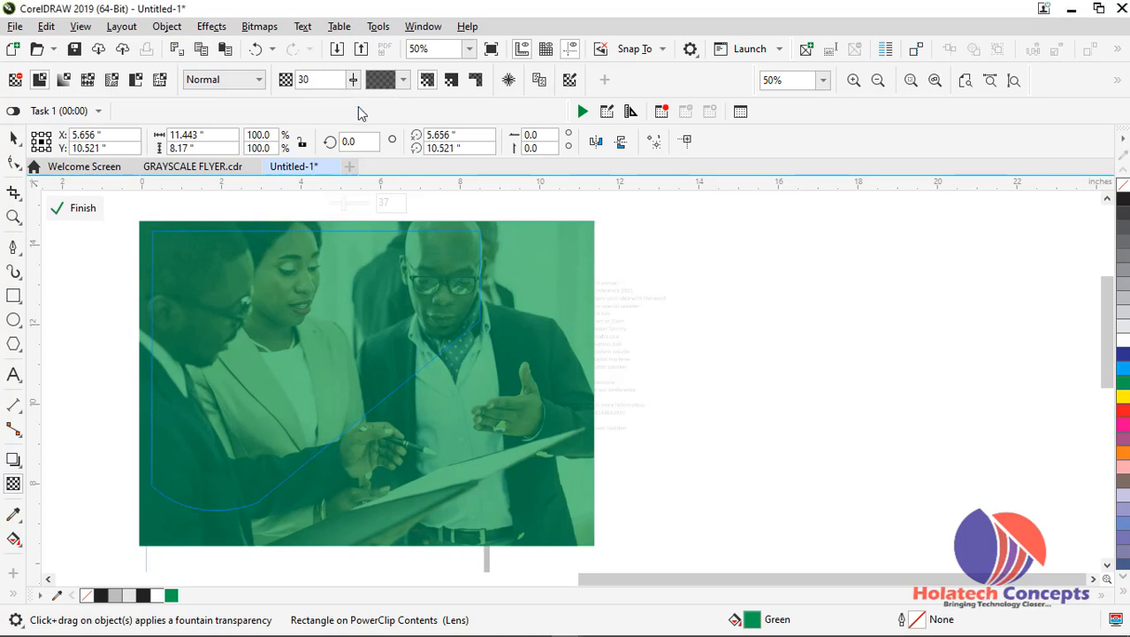
# Finish editing the traced shape's contents and the page rectangle's PowerClip
pyautogui.click(14, 137)
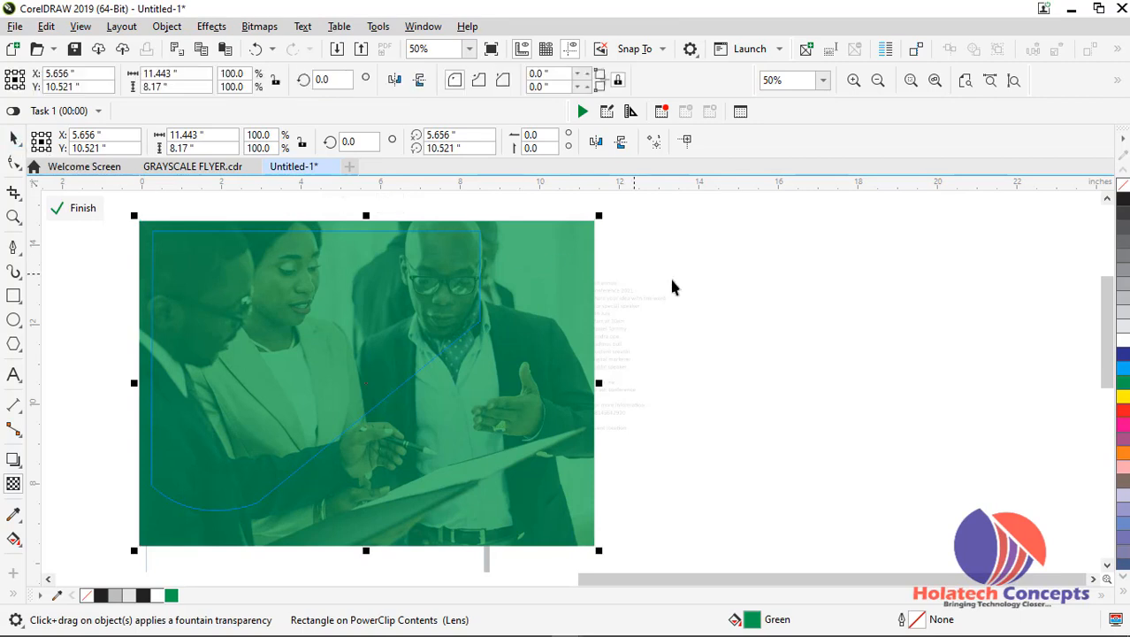
pyautogui.keyDown('ctrl'); pyautogui.click(417, 276); pyautogui.keyUp('ctrl')
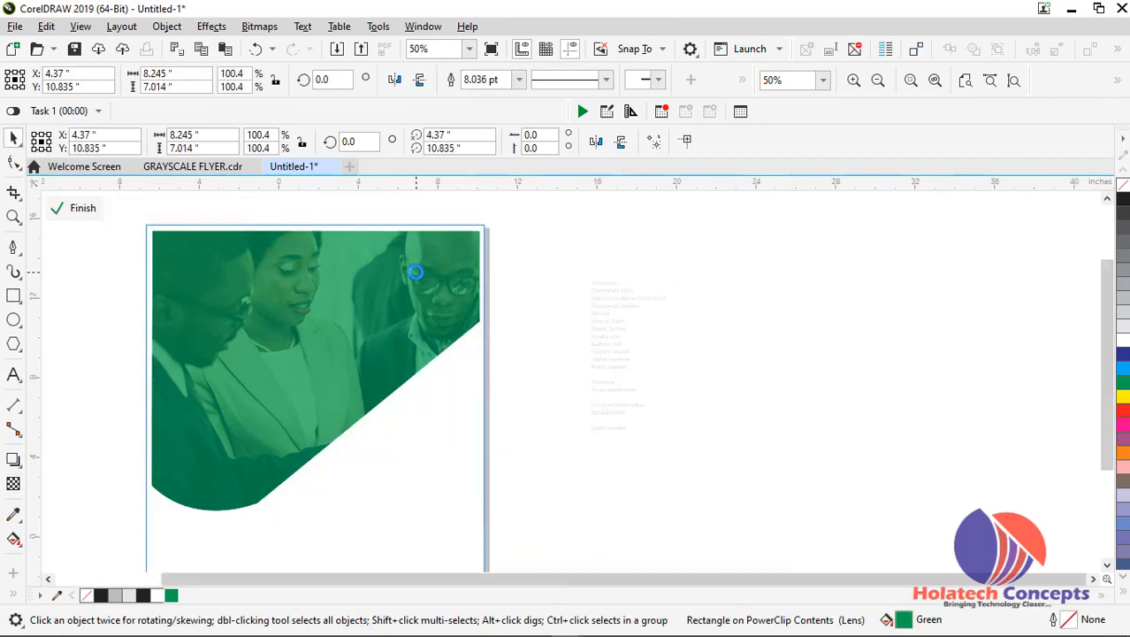
pyautogui.scroll(-2, 416, 276)
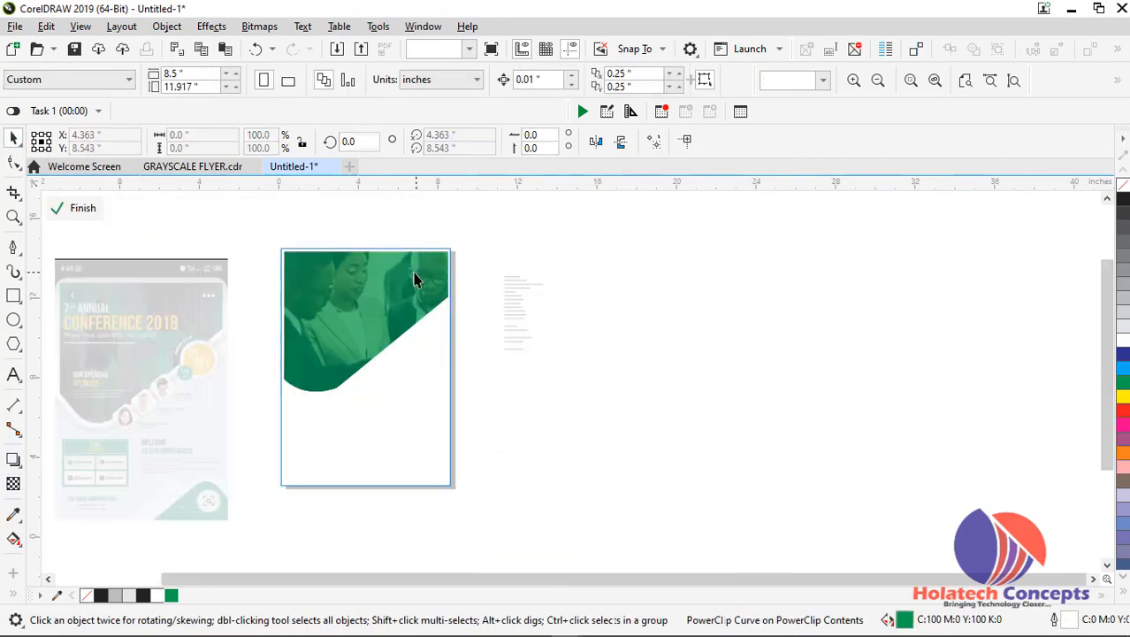
pyautogui.keyDown('ctrl'); pyautogui.click(585, 316); pyautogui.keyUp('ctrl')
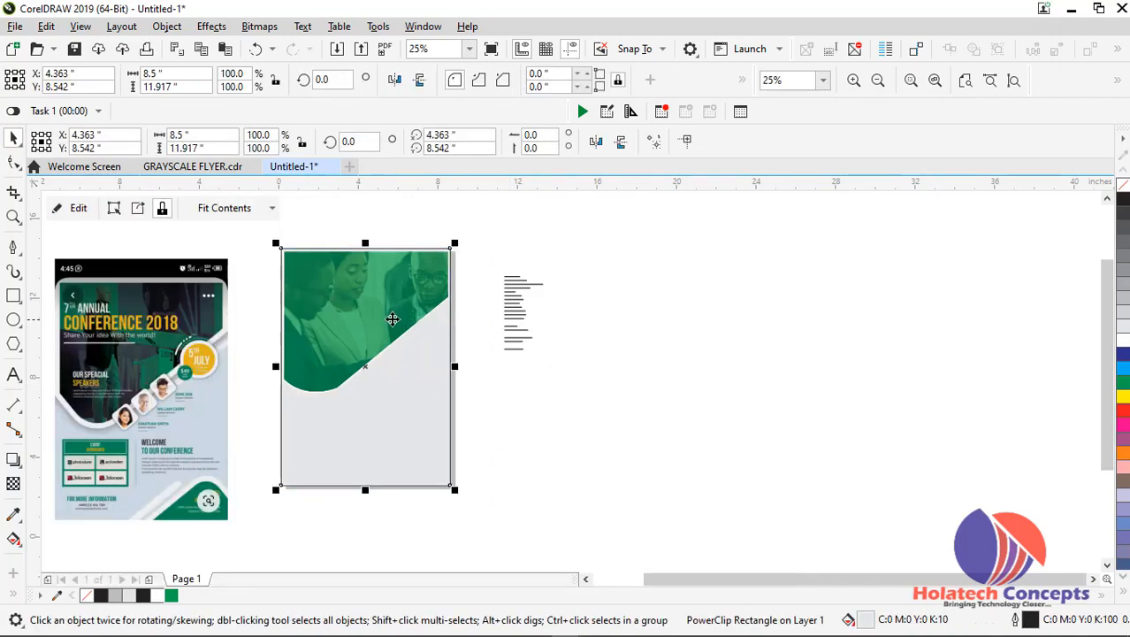
# Reopen the page rectangle's PowerClip, change the traced shape's outline to light grey, and finish editing
pyautogui.click(393, 318)
pyautogui.click(393, 319)
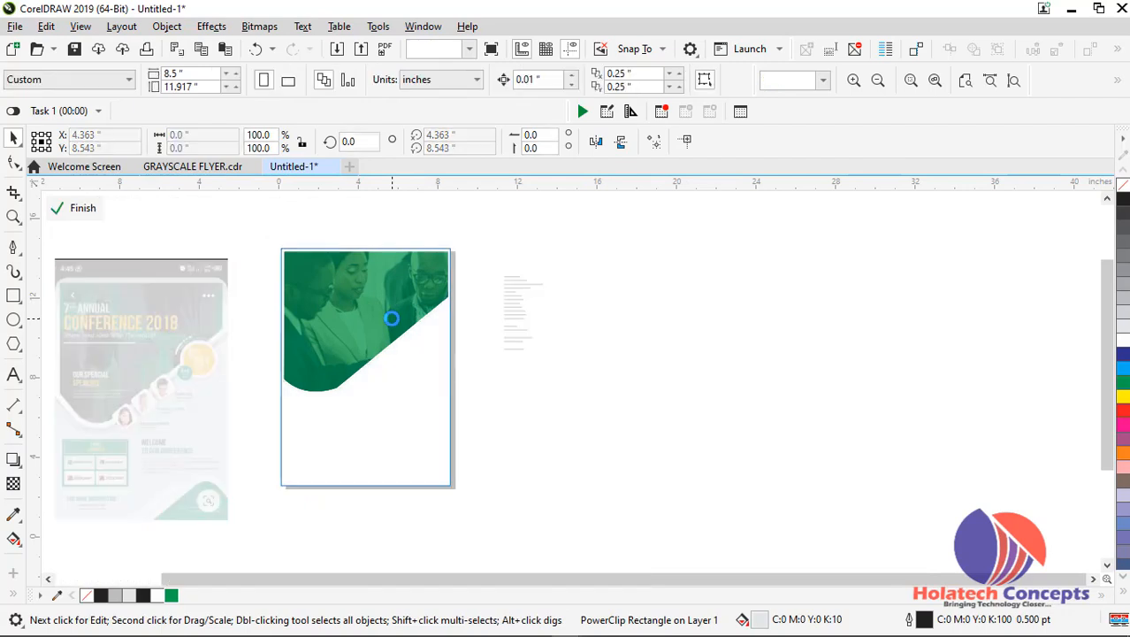
pyautogui.click(393, 319)
pyautogui.scroll(1, 392, 319)
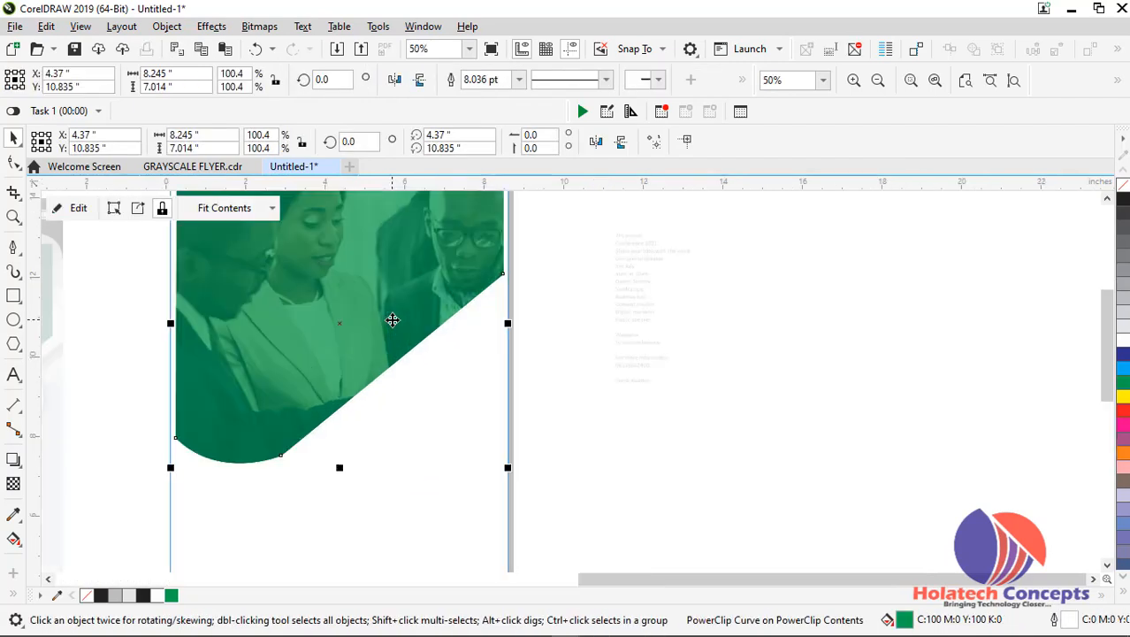
pyautogui.rightClick(1124, 312)
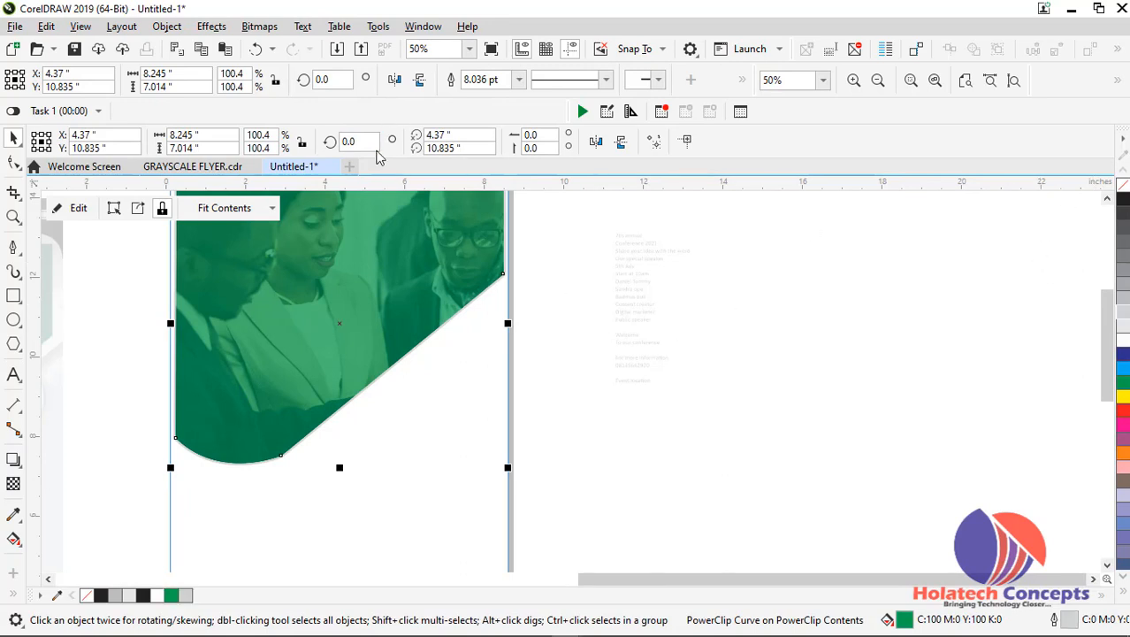
pyautogui.click(519, 80)
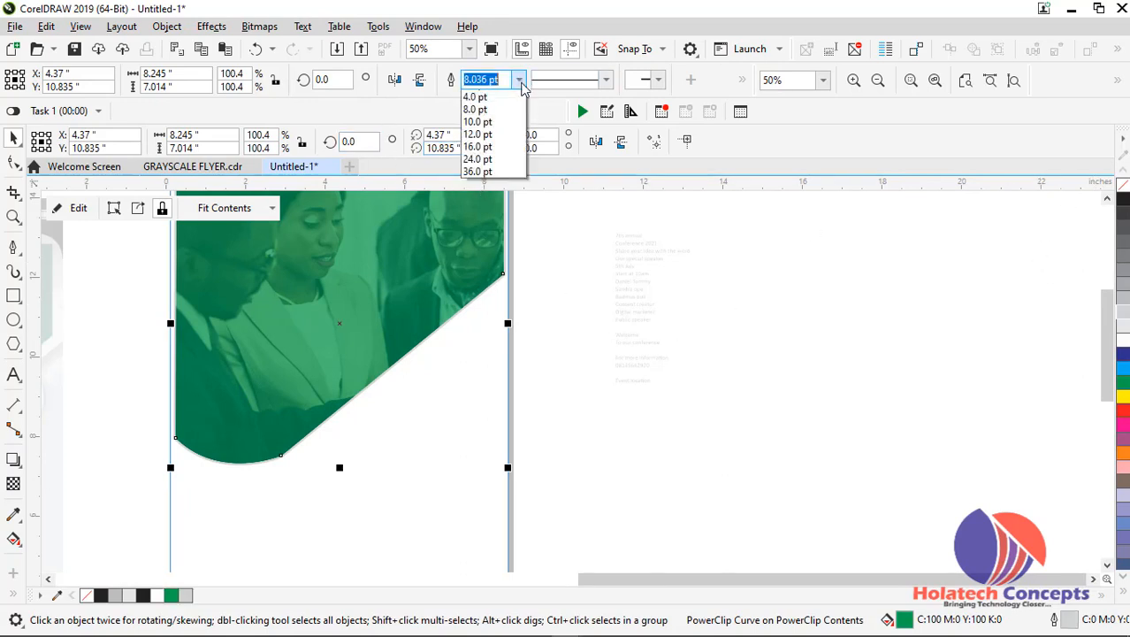
pyautogui.click(500, 220)
pyautogui.click(603, 294)
pyautogui.keyDown('ctrl'); pyautogui.click(603, 295); pyautogui.keyUp('ctrl')
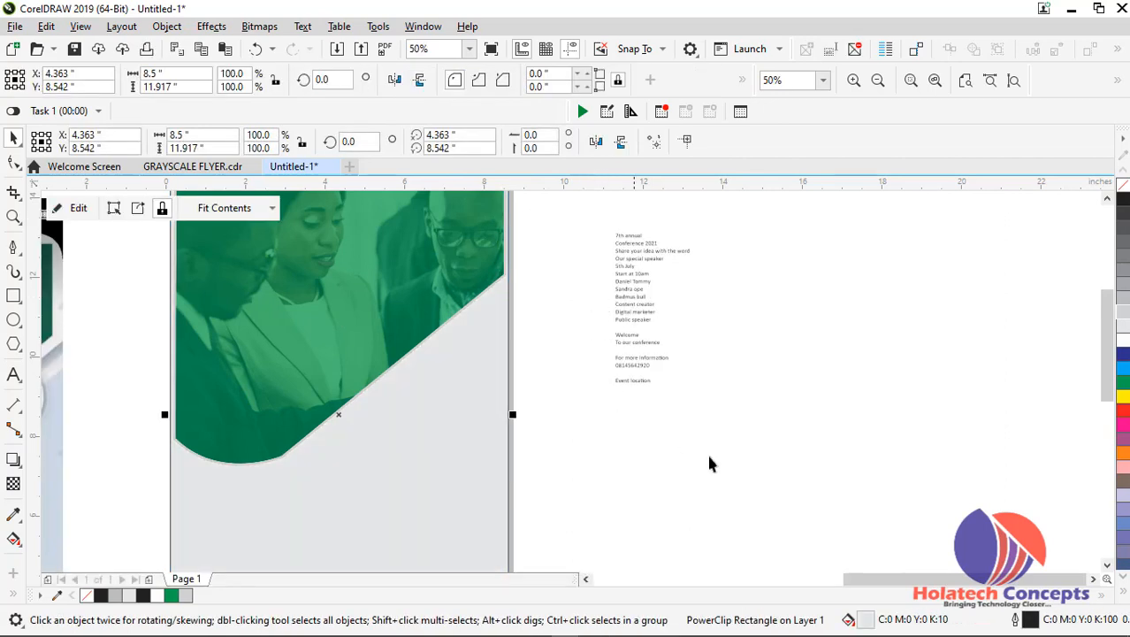
# Fill the page rectangle with 30% Black
pyautogui.click(745, 446)
pyautogui.scroll(-1, 631, 383)
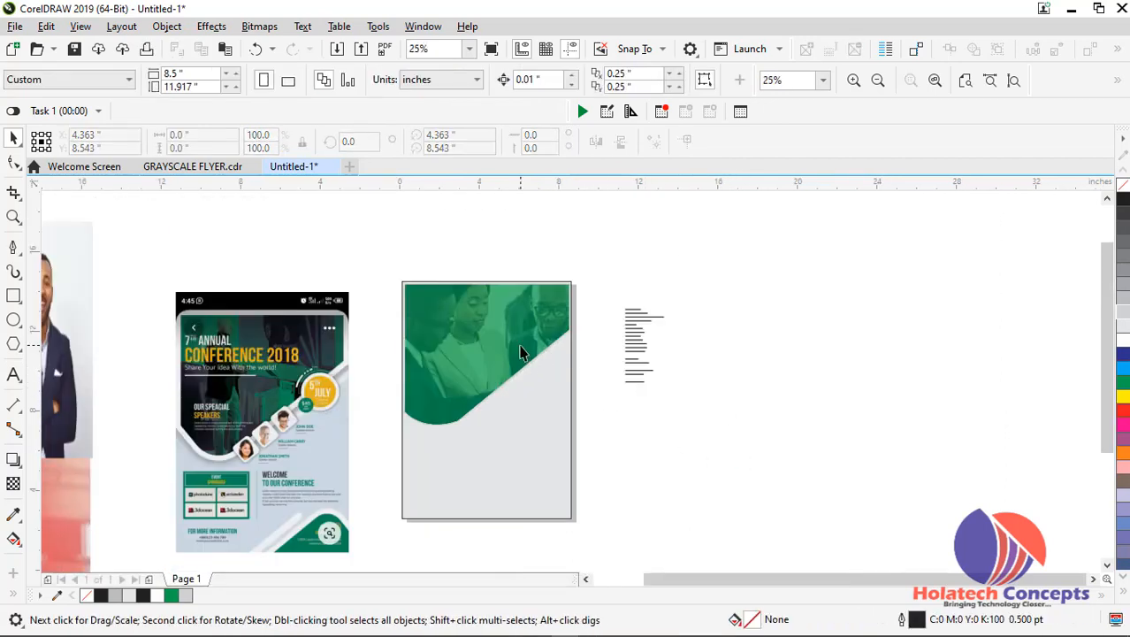
pyautogui.click(563, 422)
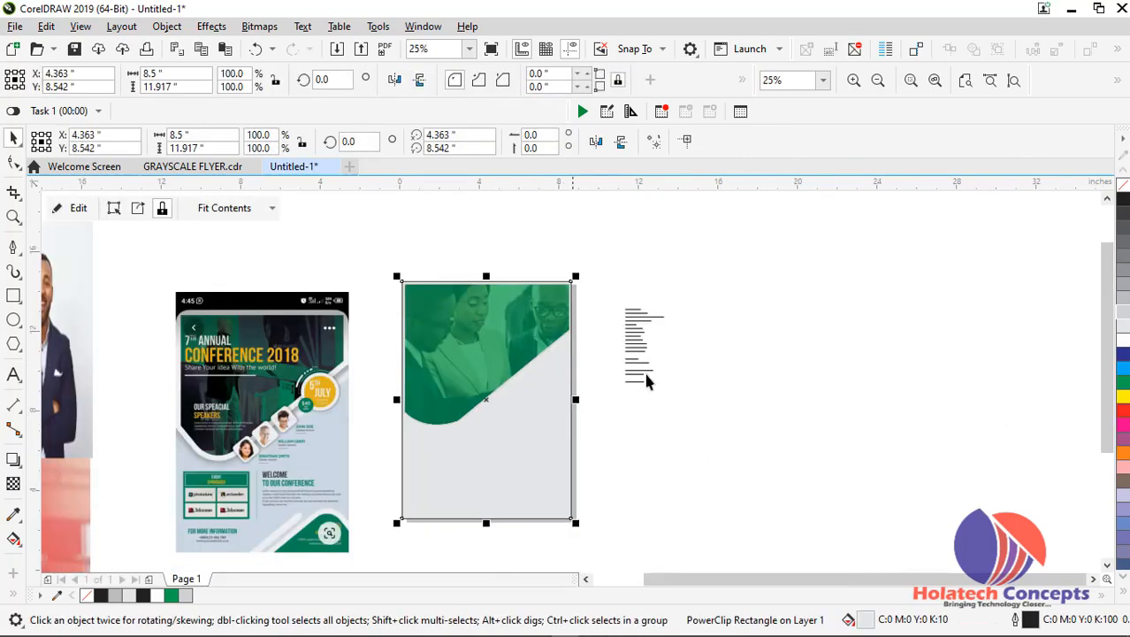
pyautogui.click(1122, 305)
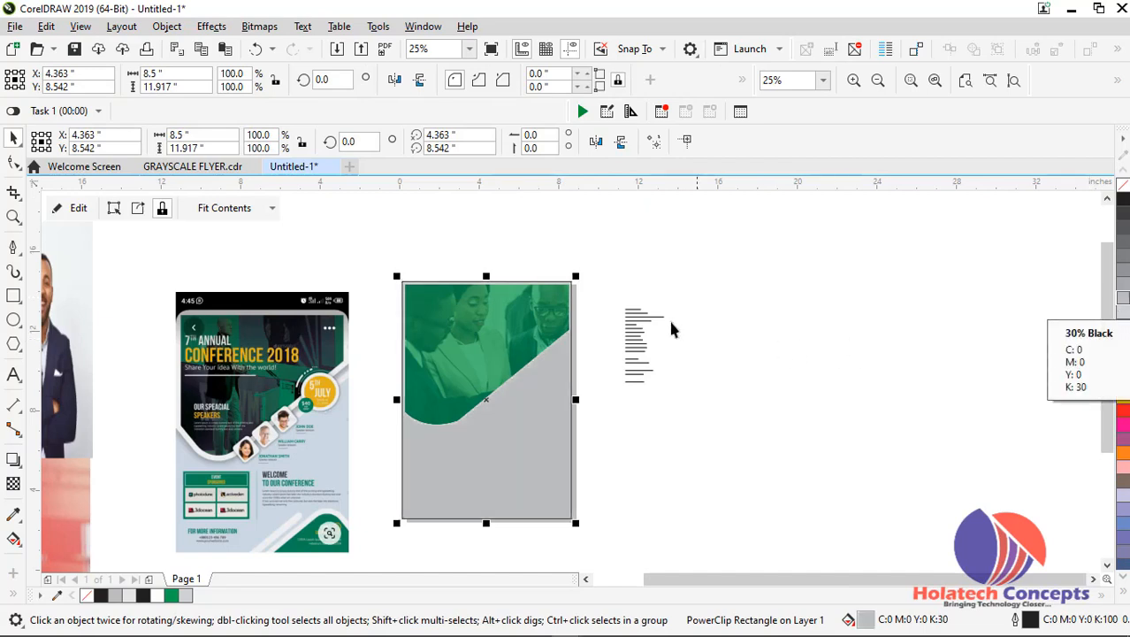
# Reopen the page rectangle's PowerClip and set the traced photo shape's outline width to 16 pt, trying 12 pt first
pyautogui.scroll(2, 536, 299)
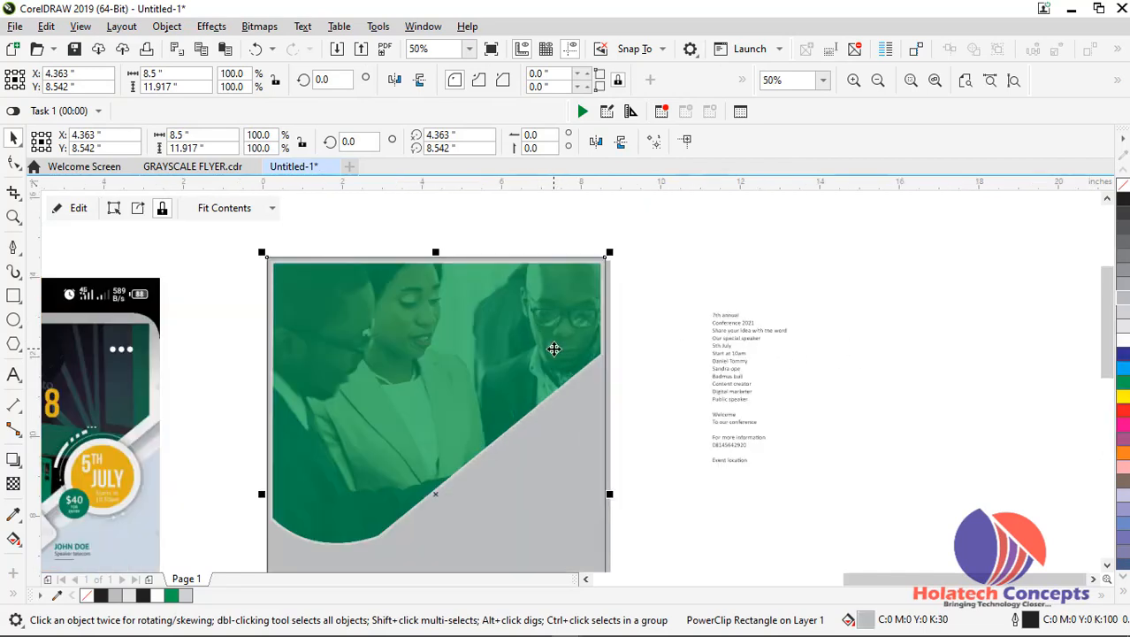
pyautogui.doubleClick(551, 346)
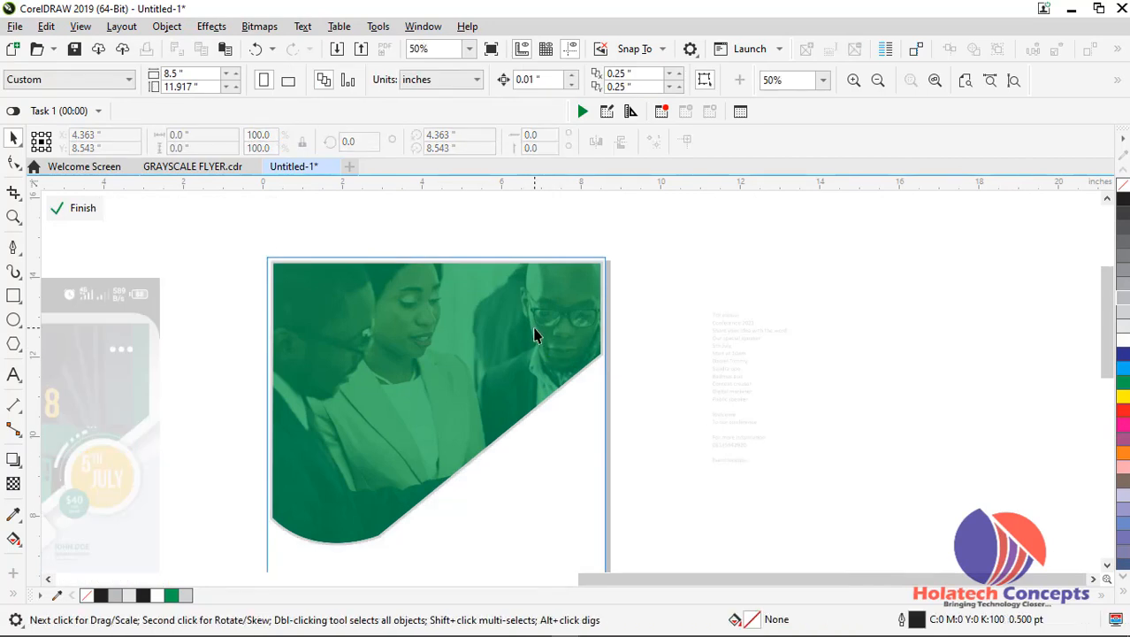
pyautogui.click(535, 328)
pyautogui.scroll(1, 535, 327)
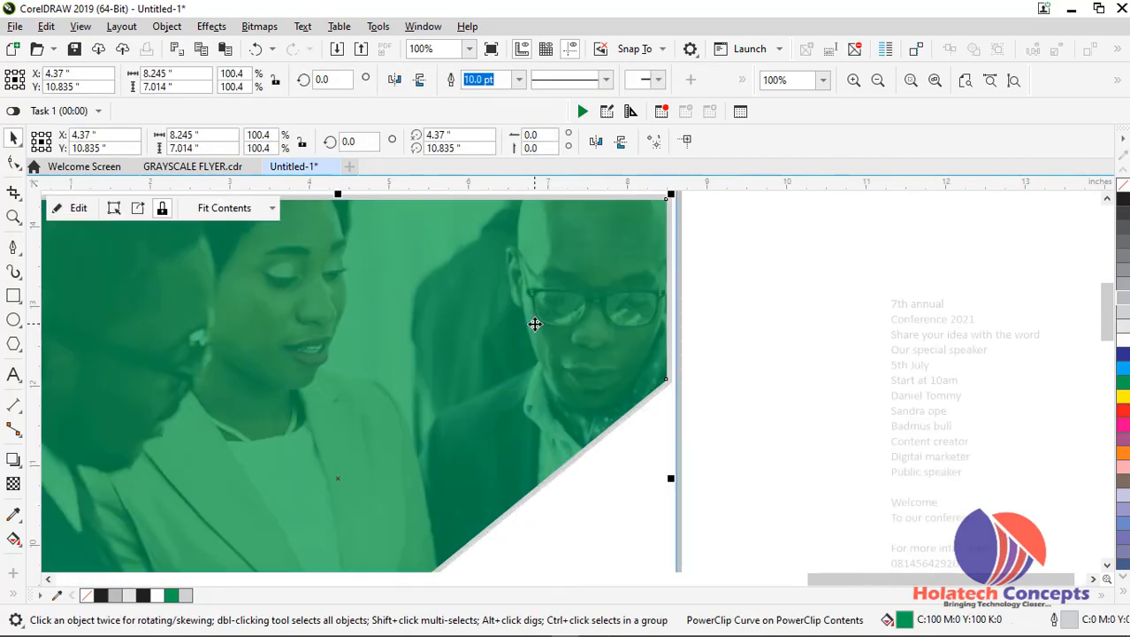
pyautogui.click(519, 80)
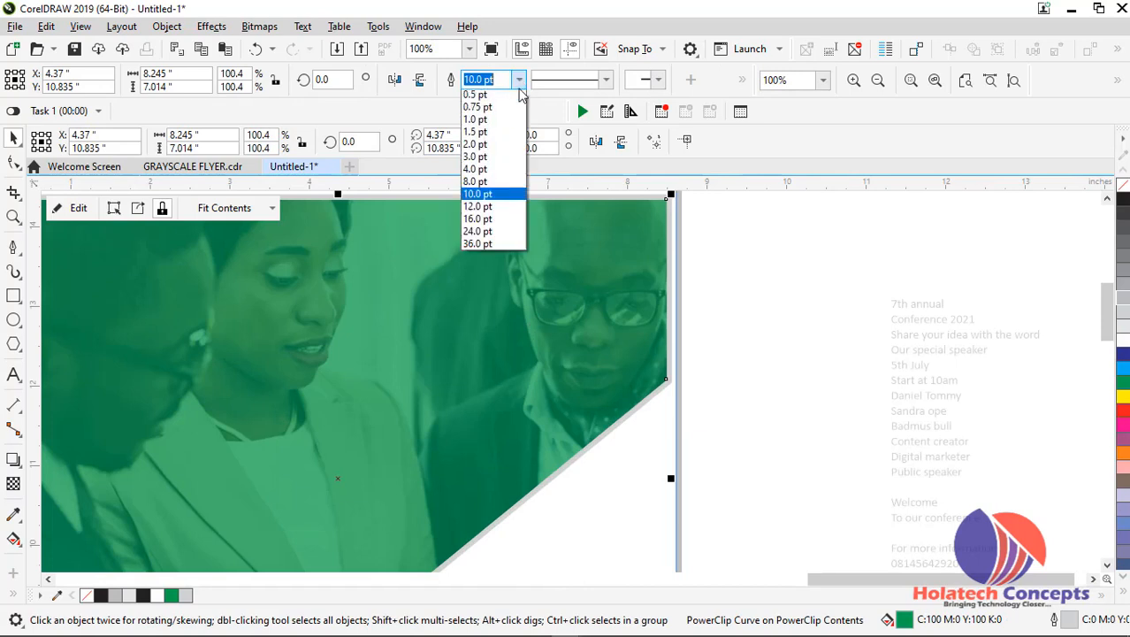
pyautogui.click(489, 234)
pyautogui.click(520, 82)
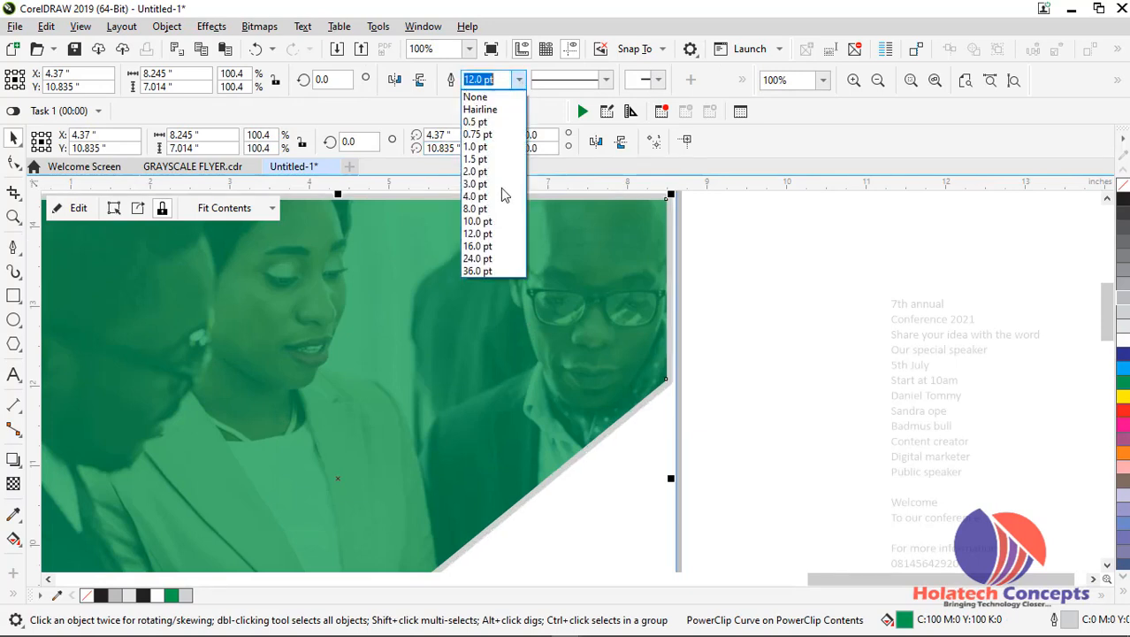
pyautogui.click(496, 248)
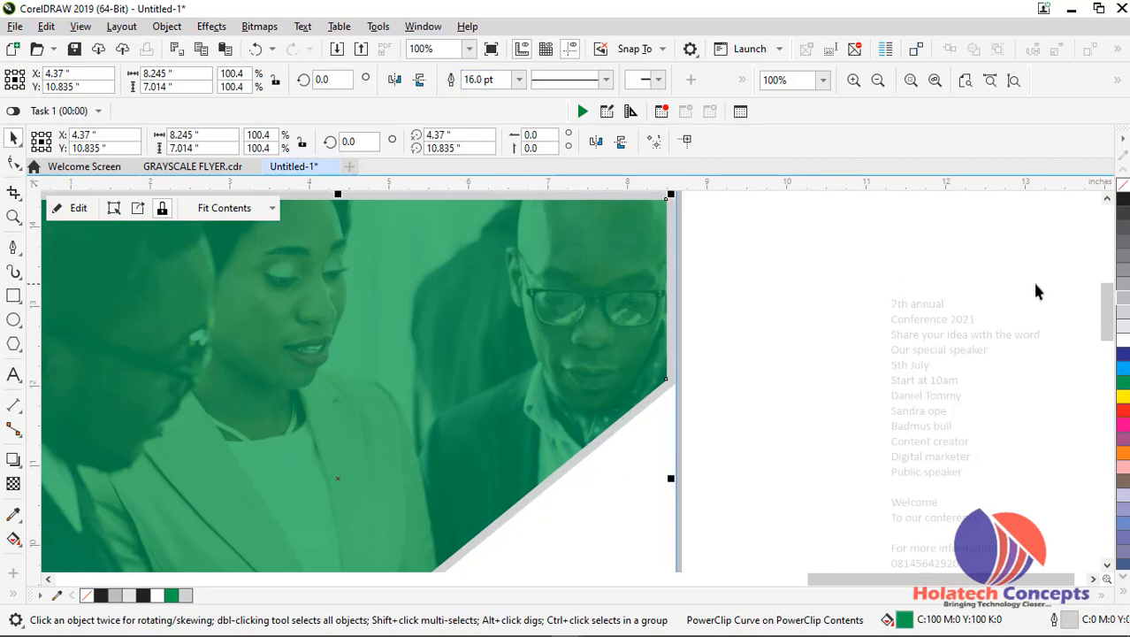
# Make the traced photo shape's outline white and finish editing the PowerClip
pyautogui.rightClick(1123, 345)
pyautogui.keyDown('ctrl'); pyautogui.click(799, 302); pyautogui.keyUp('ctrl')
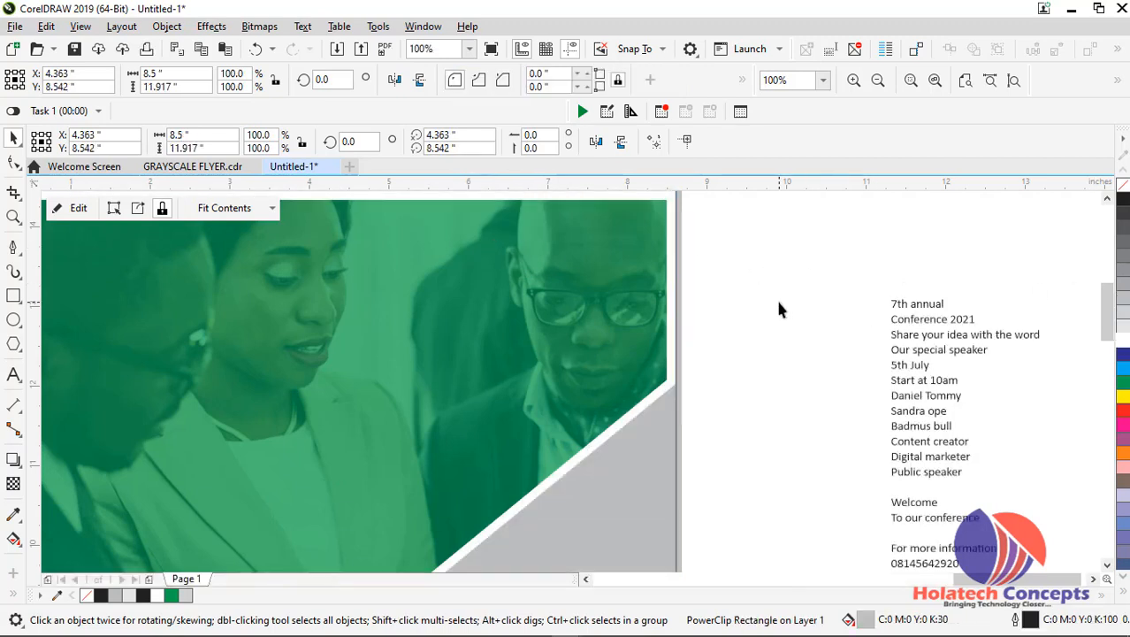
pyautogui.scroll(-1, 776, 298)
pyautogui.click(778, 368)
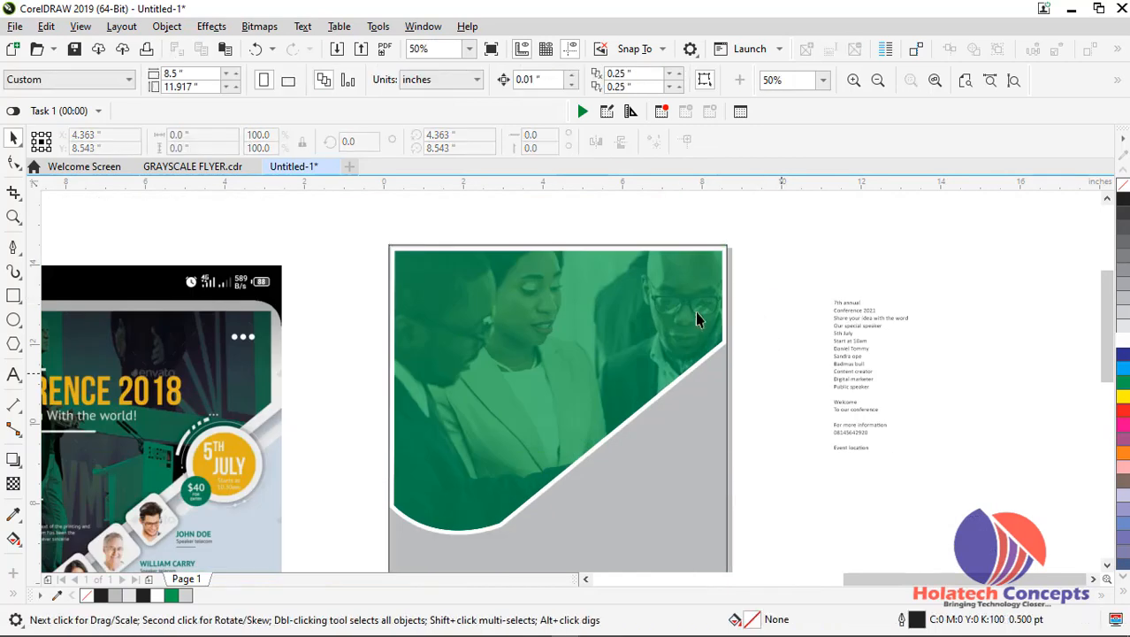
# Remove the outline from the page rectangle
pyautogui.click(680, 260)
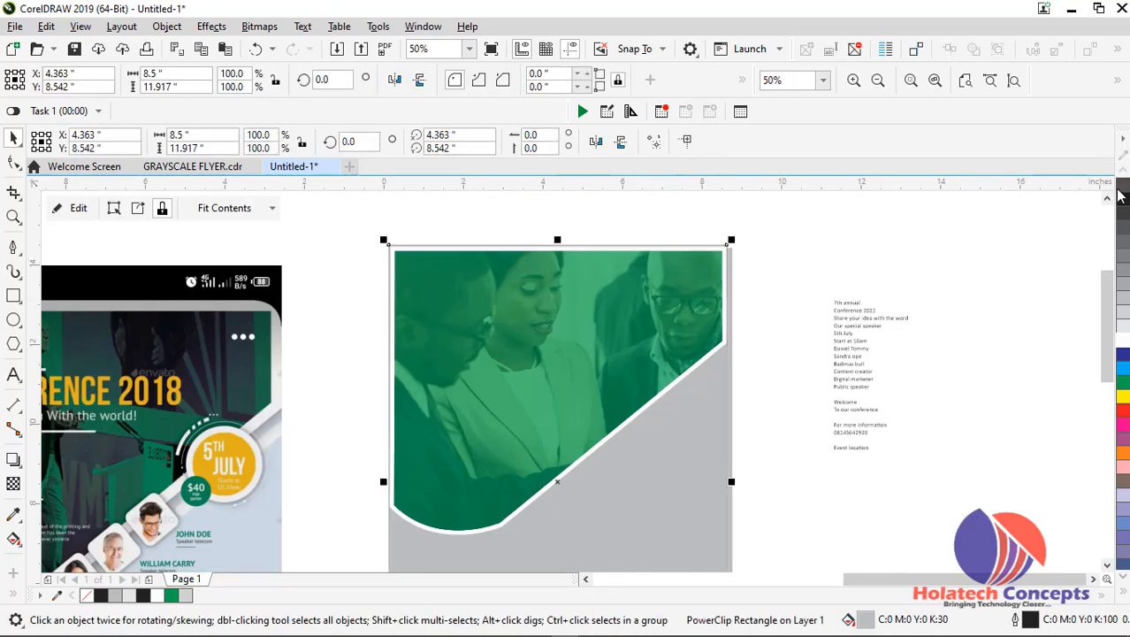
pyautogui.click(770, 250)
pyautogui.scroll(-1, 747, 254)
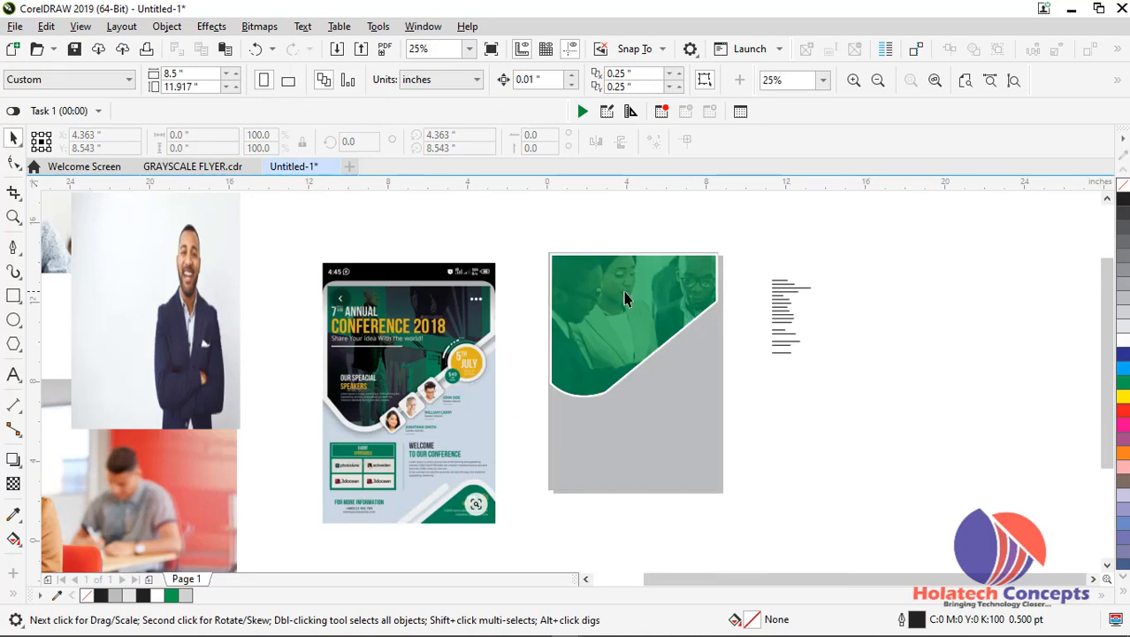
pyautogui.scroll(1, 673, 302)
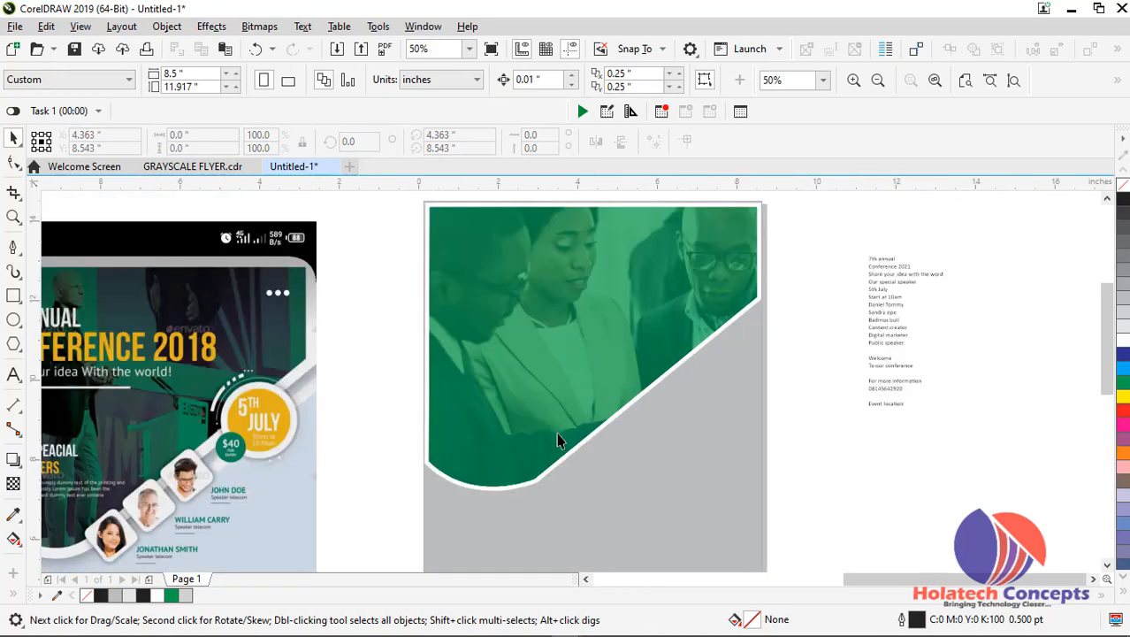
pyautogui.click(14, 345)
pyautogui.moveTo(353, 272); pyautogui.dragTo(426, 360)
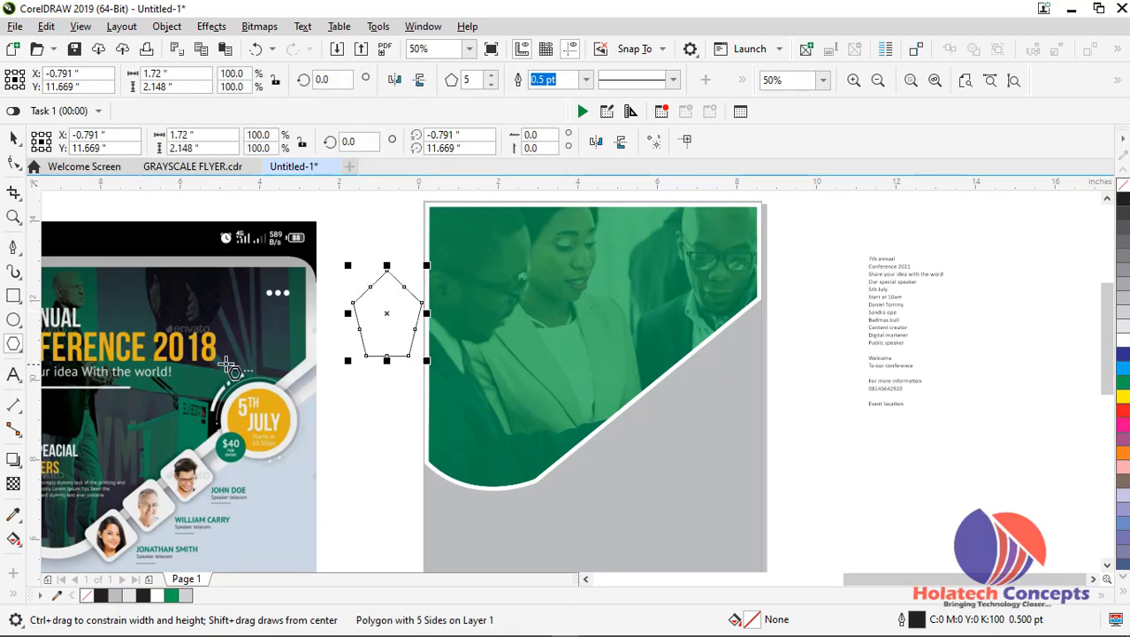
pyautogui.click(13, 139)
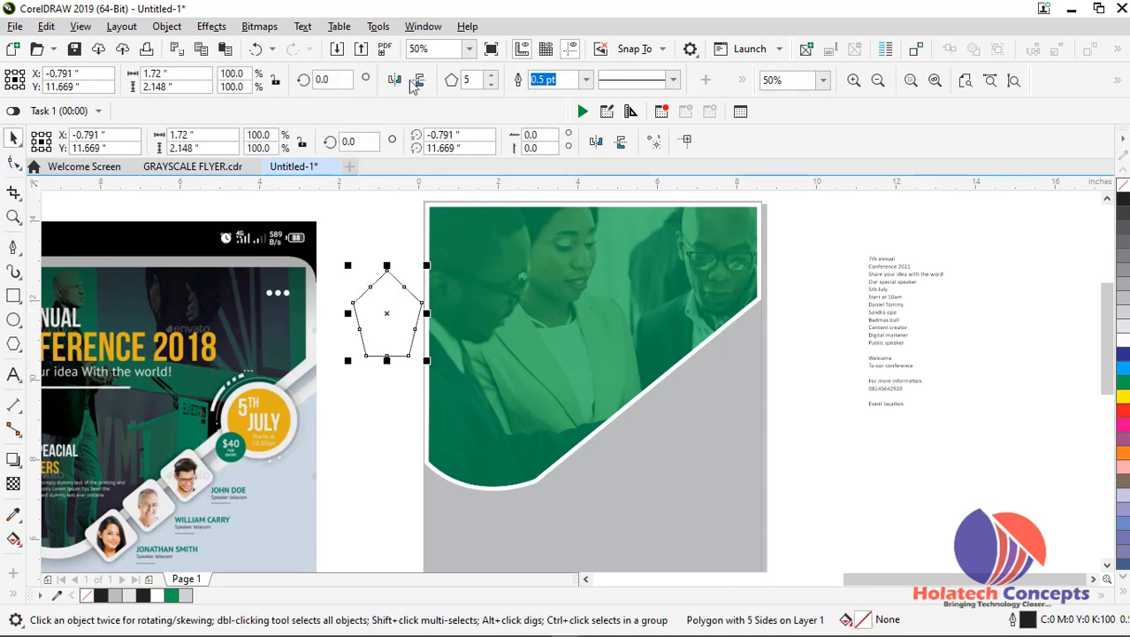
pyautogui.click(491, 85)
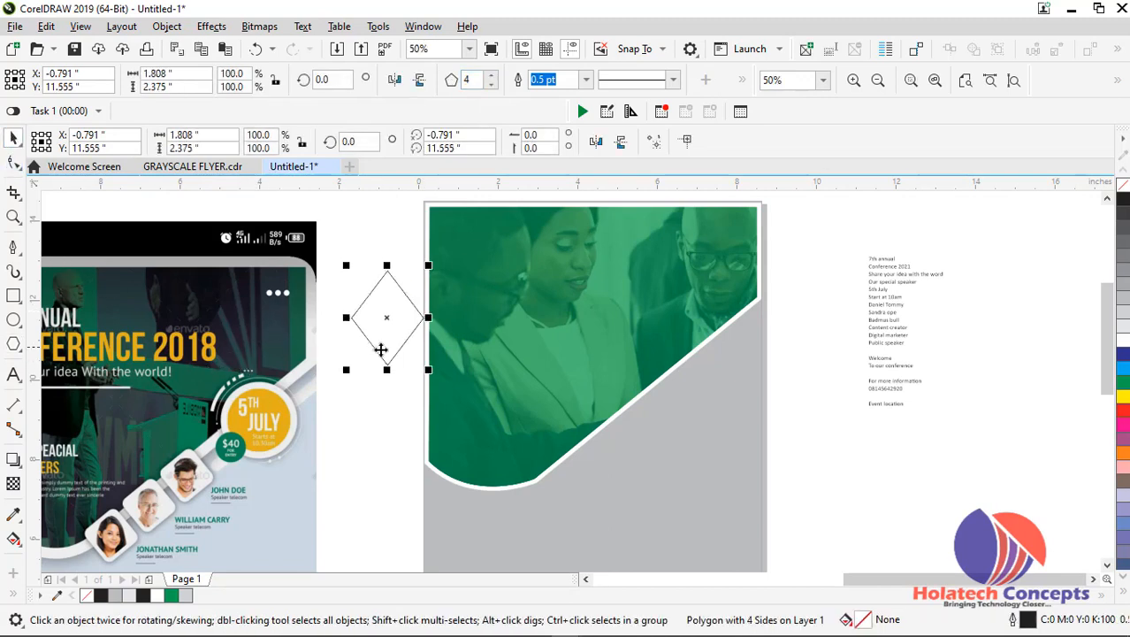
pyautogui.click(13, 162)
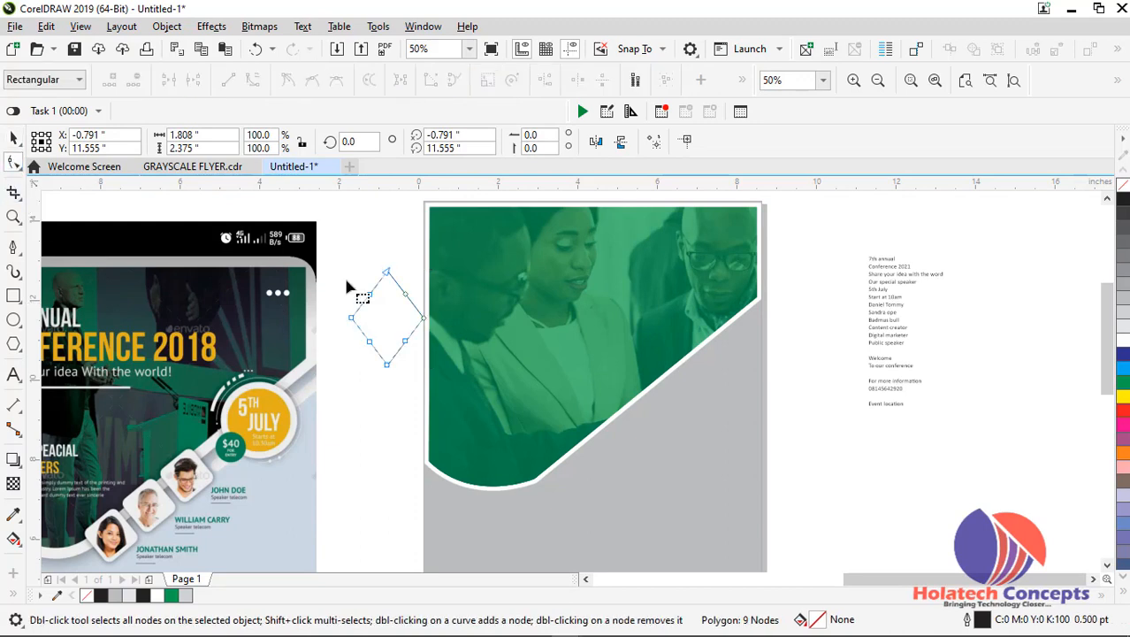
pyautogui.click(390, 369)
pyautogui.click(13, 137)
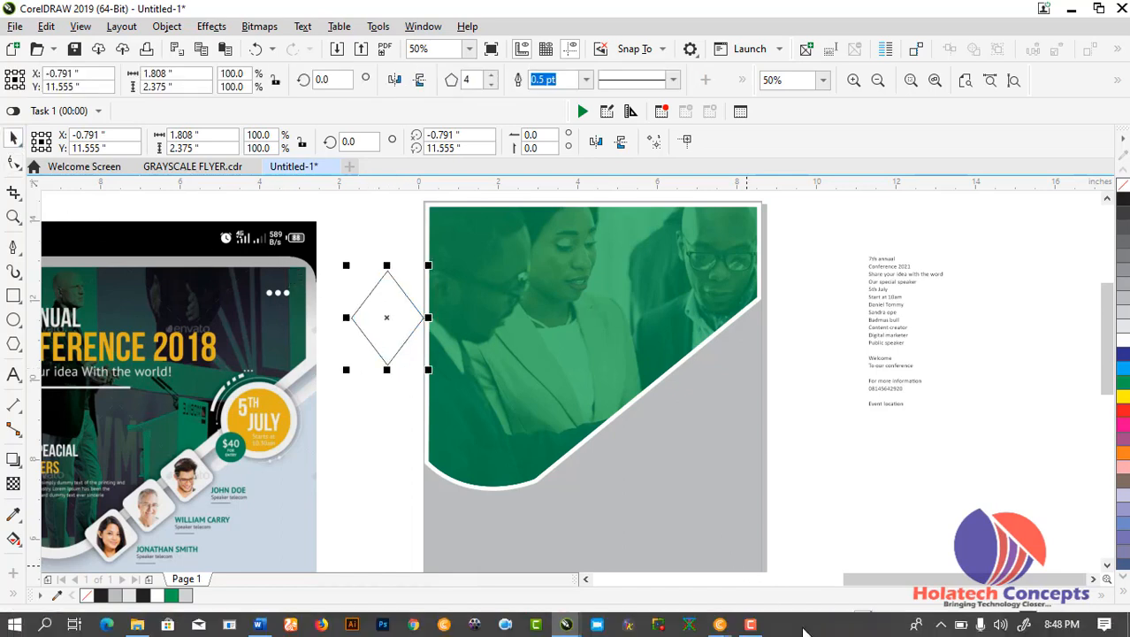
pyautogui.click(750, 626)
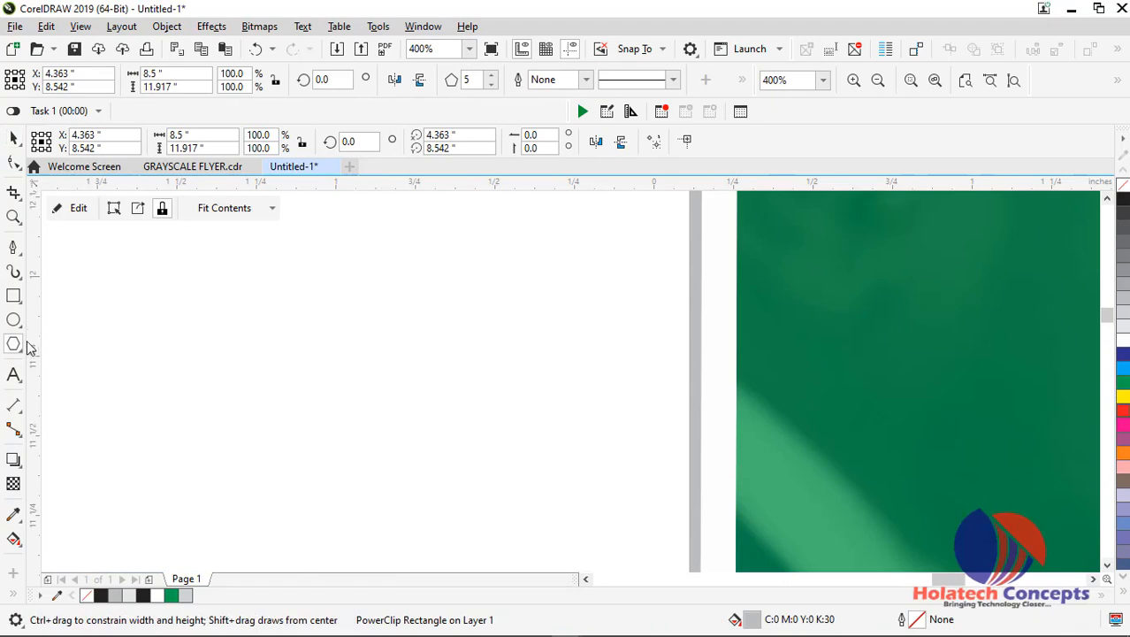
# Draw a four-sided polygon about 0.5 by 0.56 inches in the empty area just left of the page
pyautogui.moveTo(435, 282)
pyautogui.mouseDown()
pyautogui.moveTo(529, 399)
pyautogui.moveTo(597, 453)
pyautogui.mouseUp()
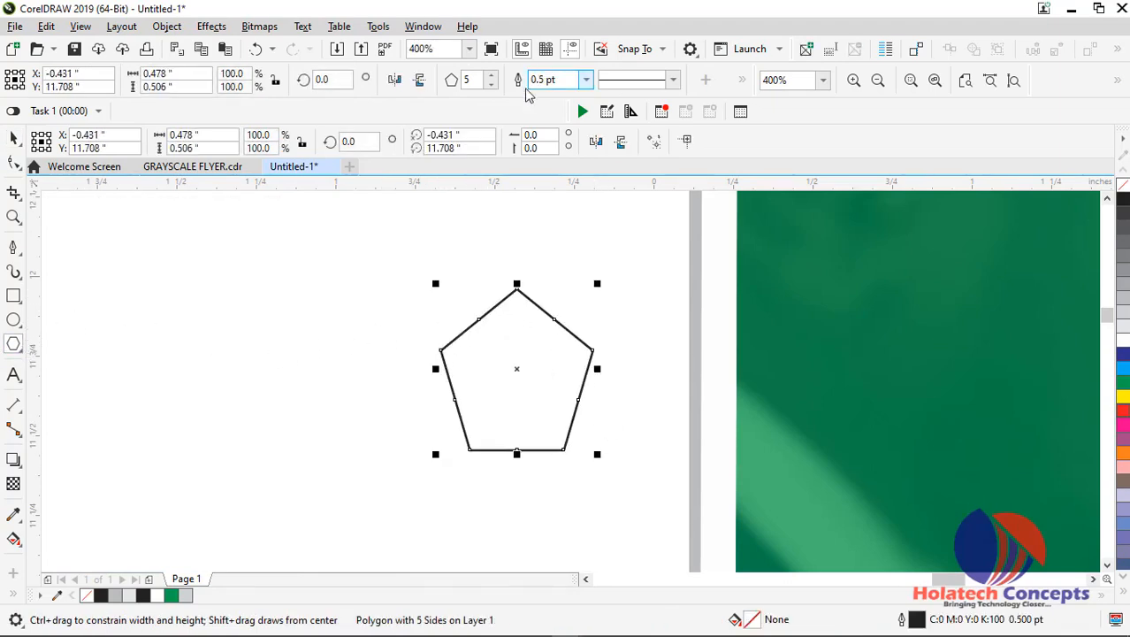
pyautogui.click(490, 84)
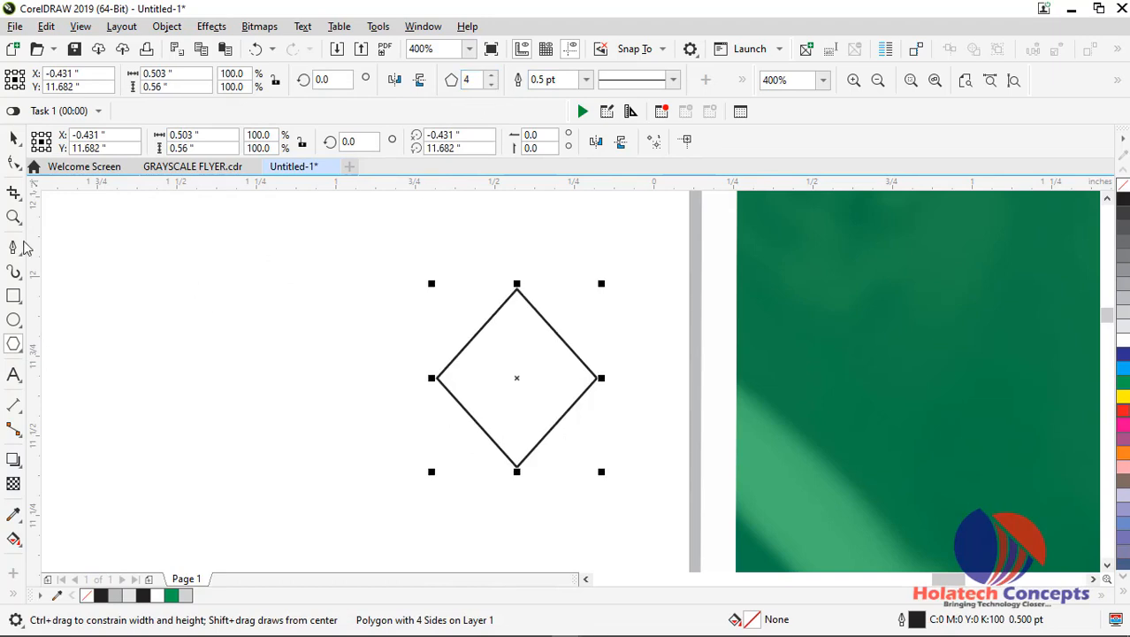
pyautogui.click(13, 139)
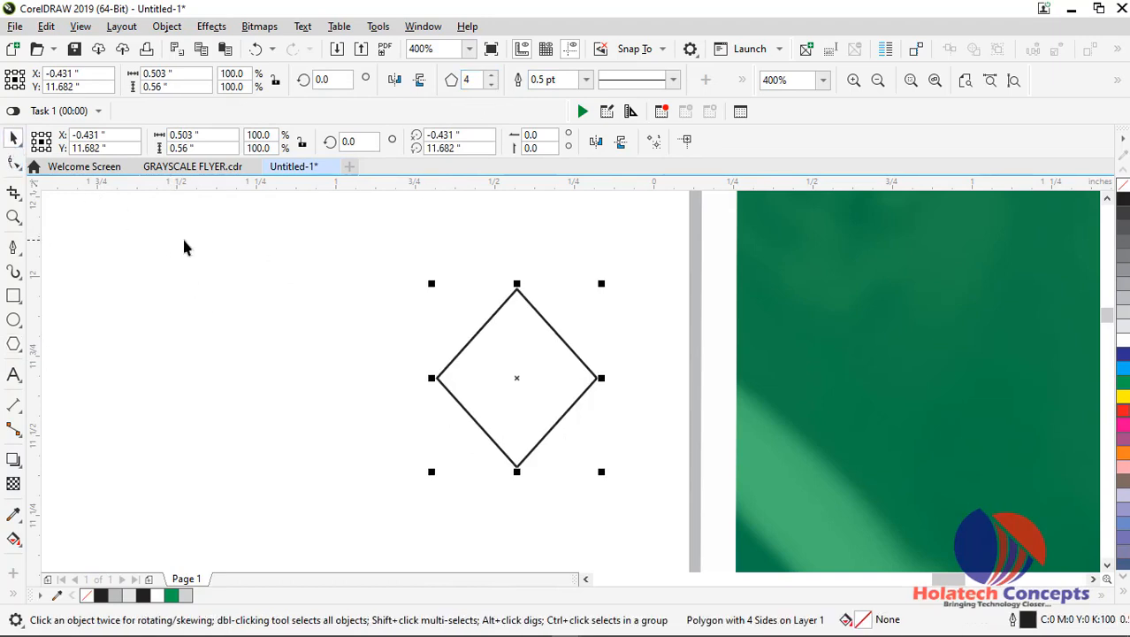
# Give the diamond a 3 pt outline with rounded corners
pyautogui.click(585, 80)
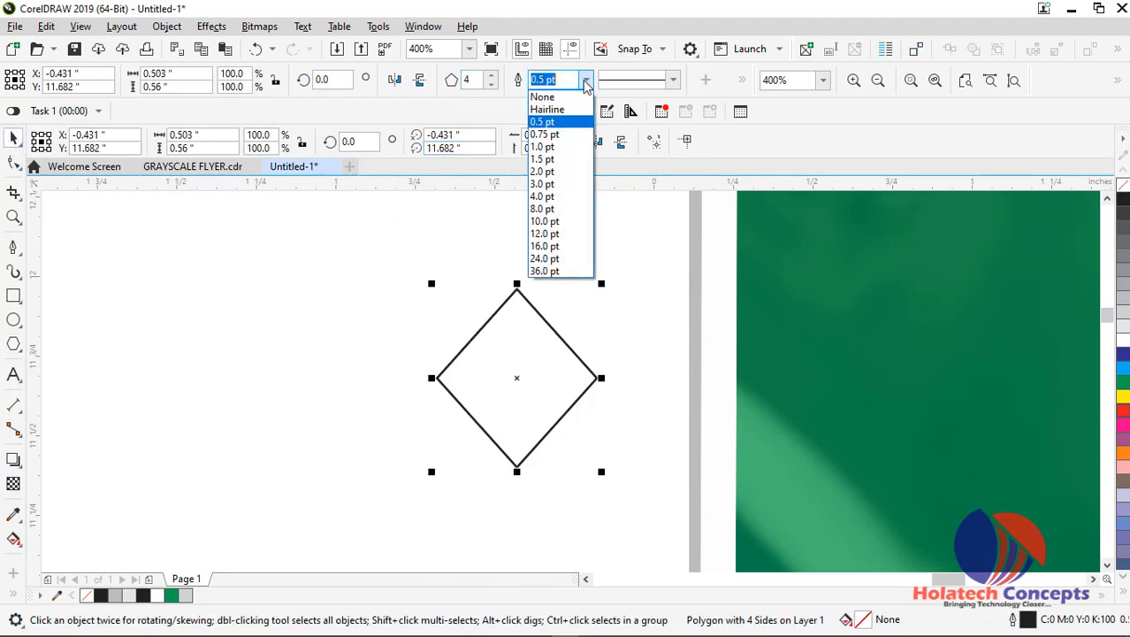
pyautogui.click(567, 183)
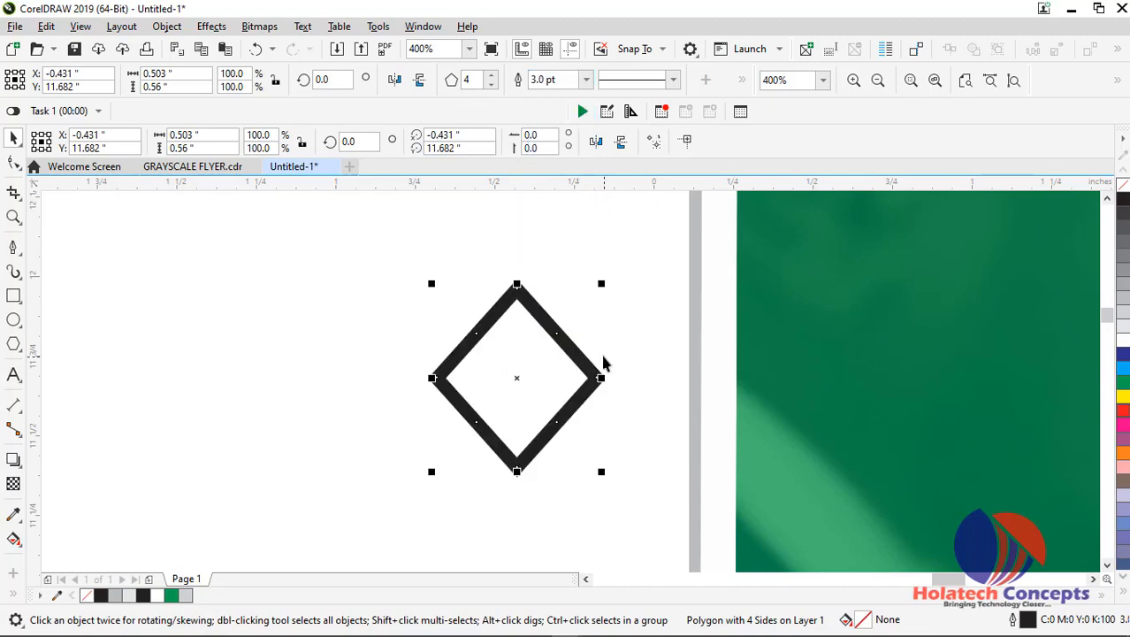
pyautogui.scroll(1, 591, 287)
pyautogui.scroll(-1, 595, 295)
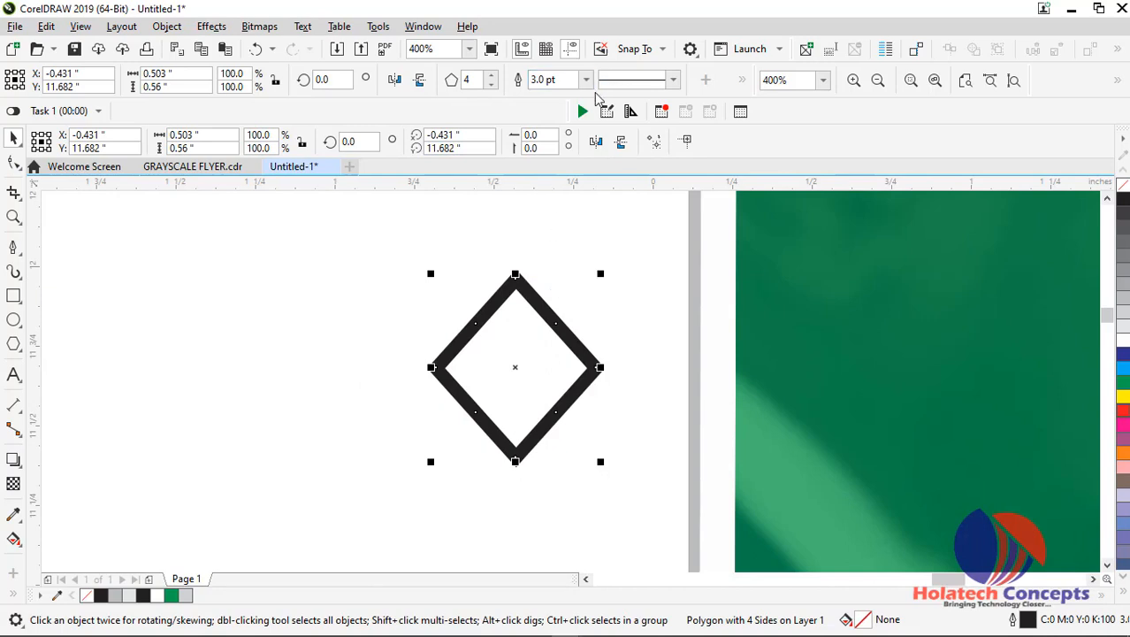
pyautogui.press('F12')
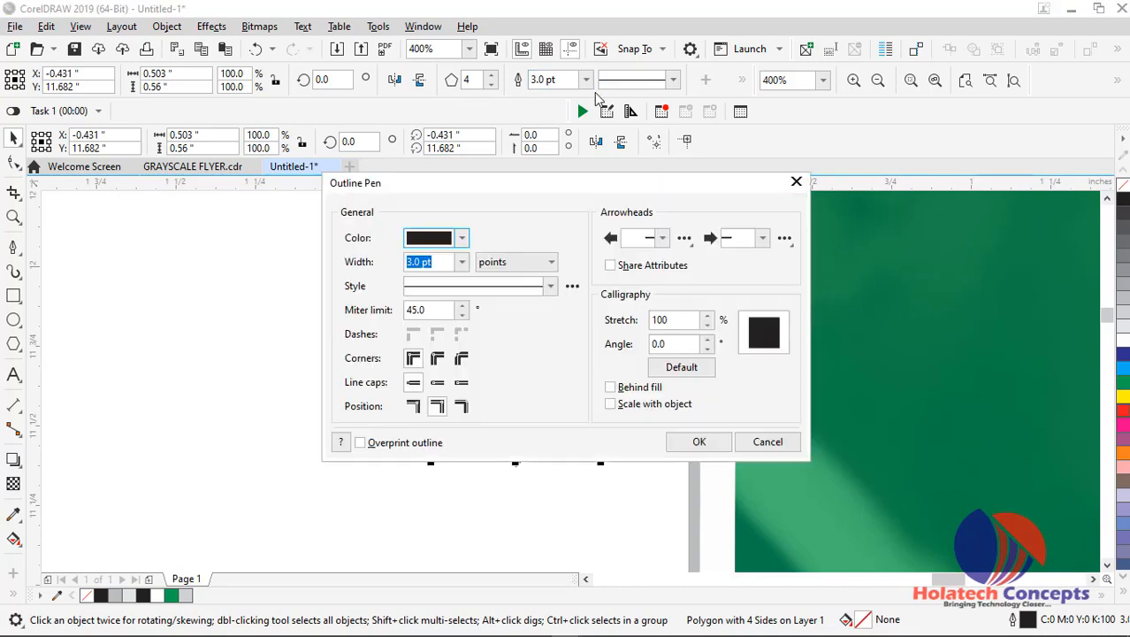
pyautogui.click(438, 357)
pyautogui.click(705, 450)
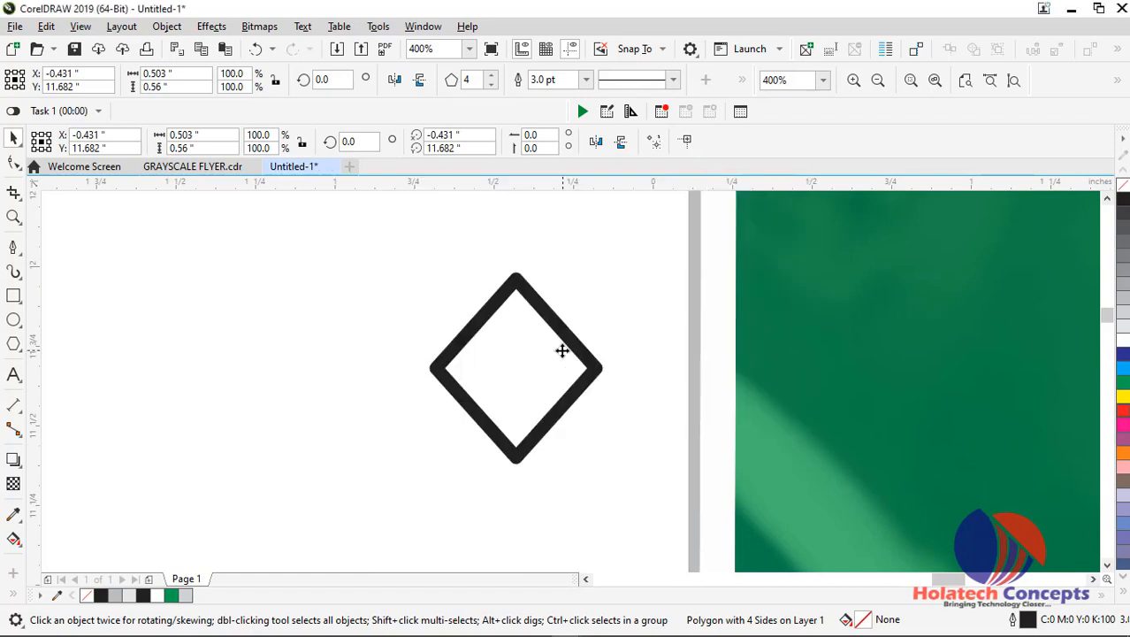
# Convert the diamond polygon to curves
pyautogui.scroll(2, 563, 348)
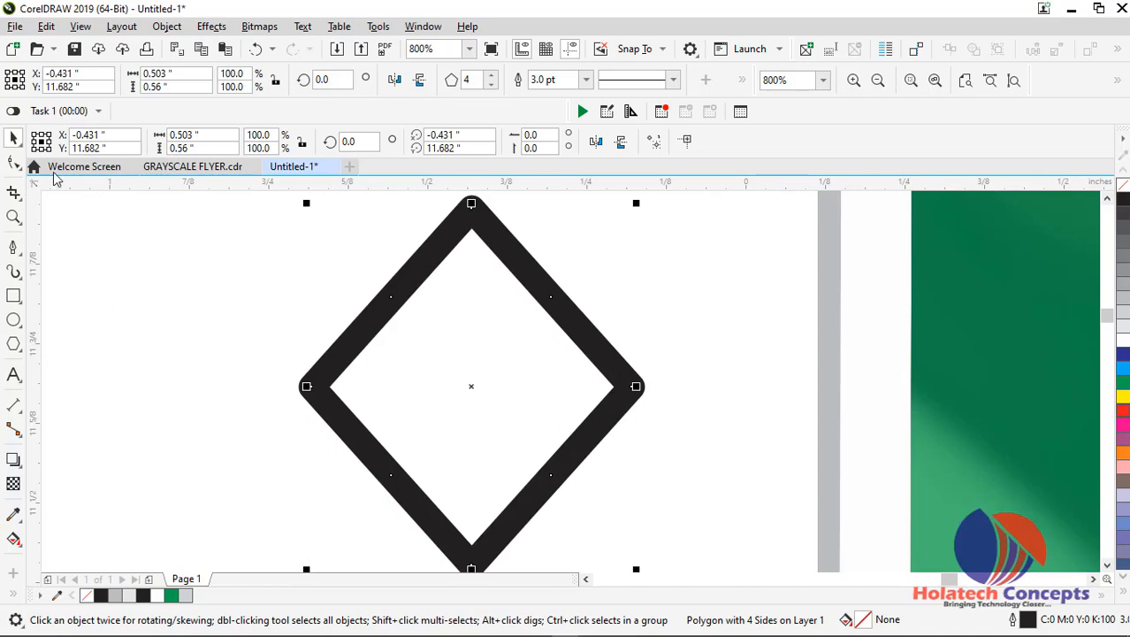
pyautogui.click(167, 26)
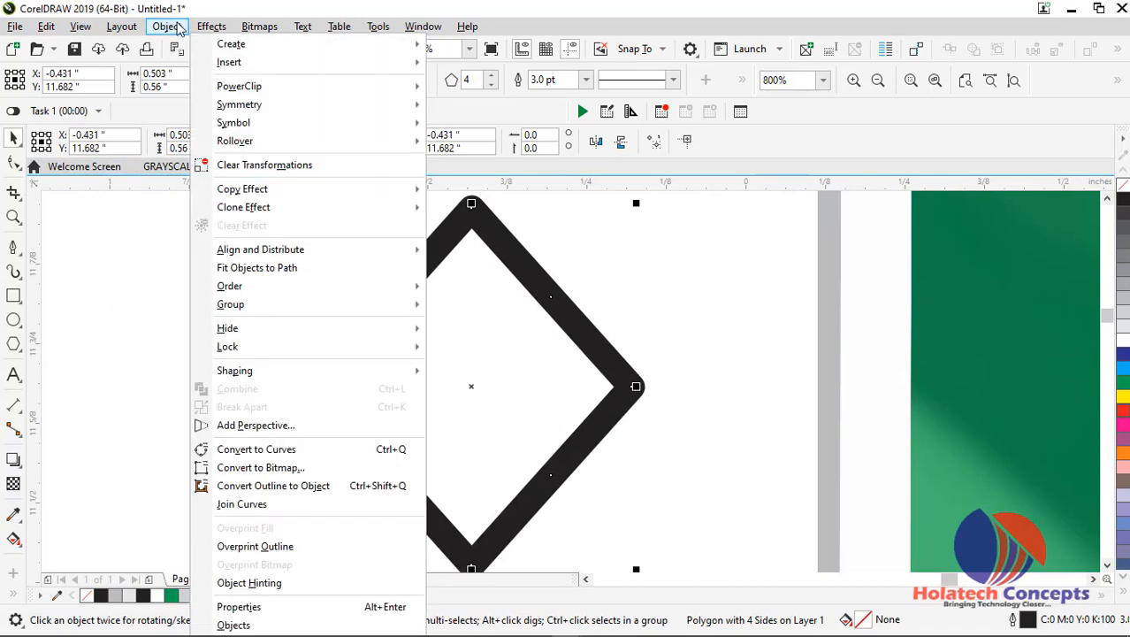
pyautogui.click(354, 453)
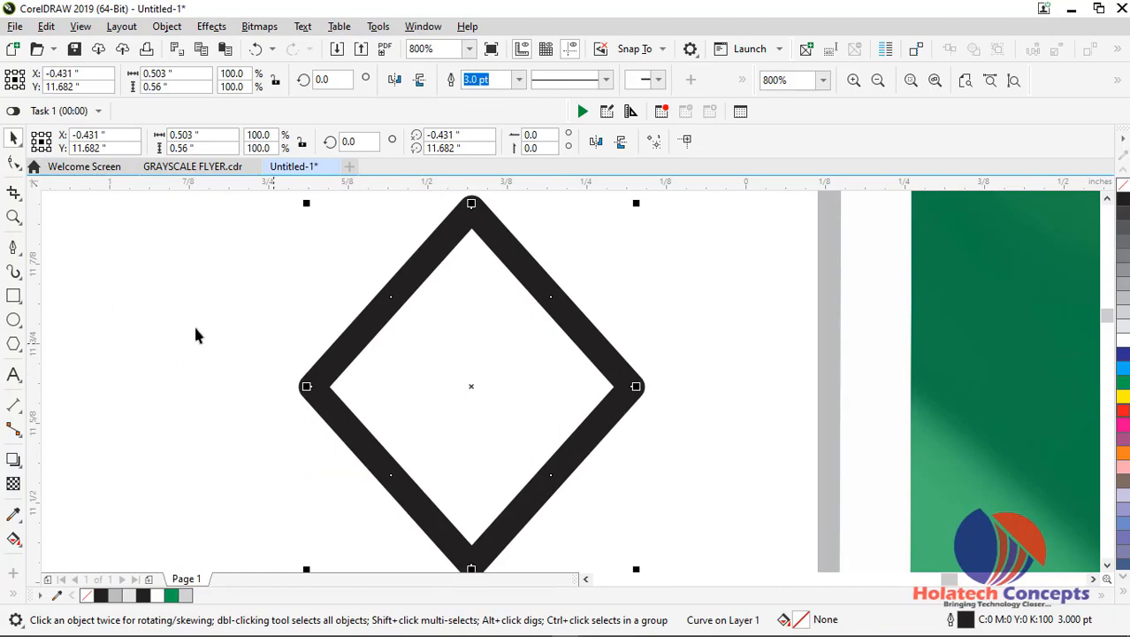
# Select the diamond's bottom node with the Shape tool and convert its line segment to a curve
pyautogui.click(13, 163)
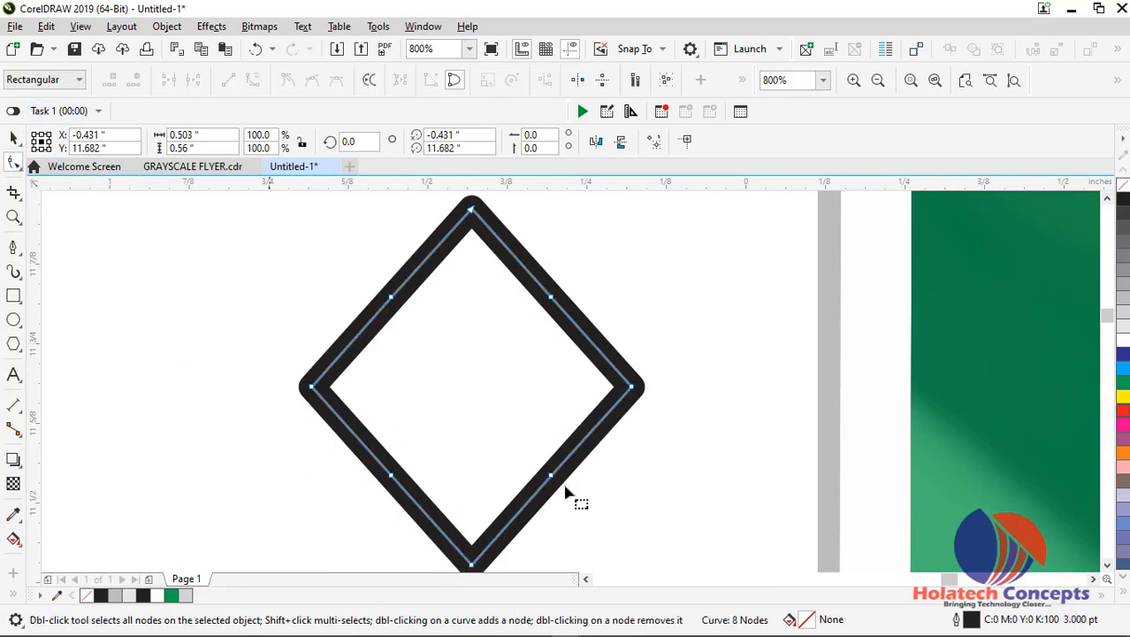
pyautogui.click(473, 567)
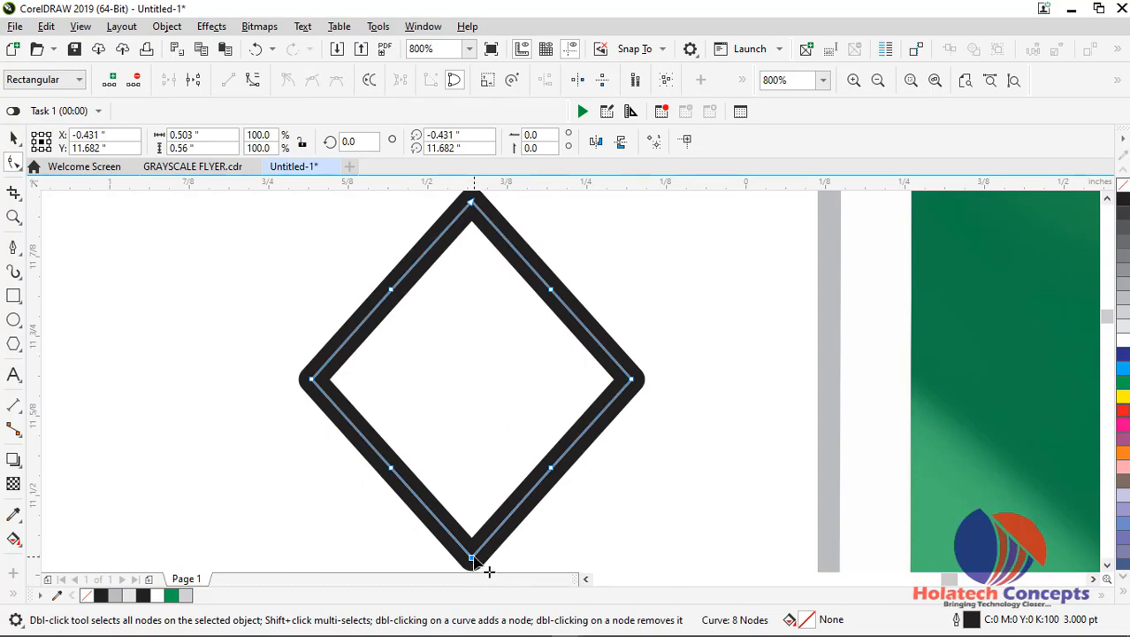
pyautogui.rightClick(475, 559)
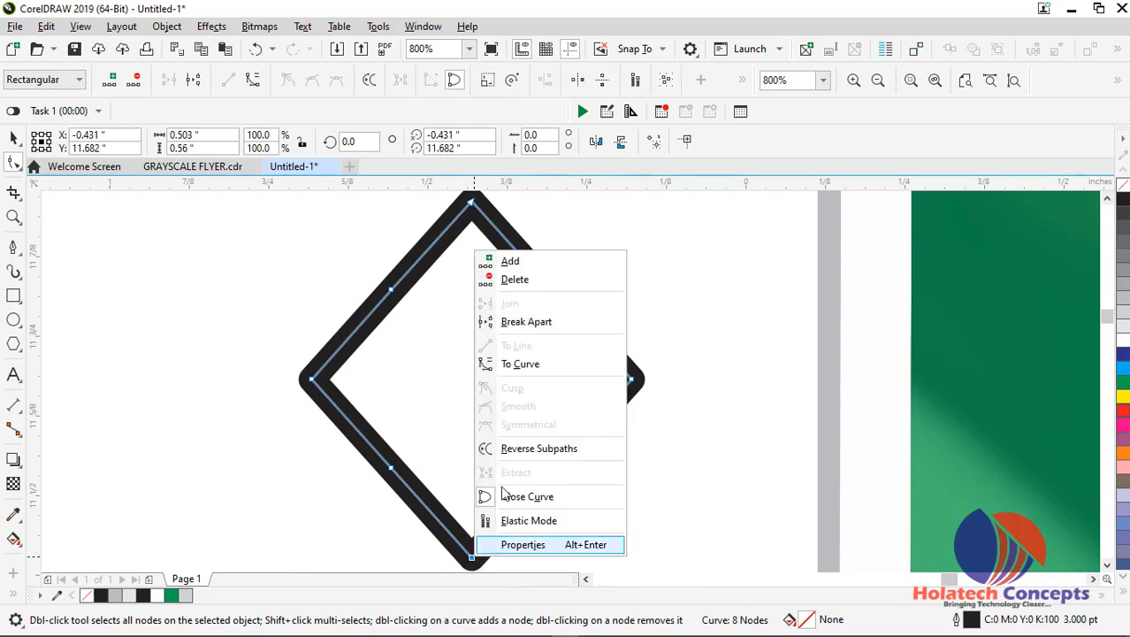
pyautogui.click(520, 365)
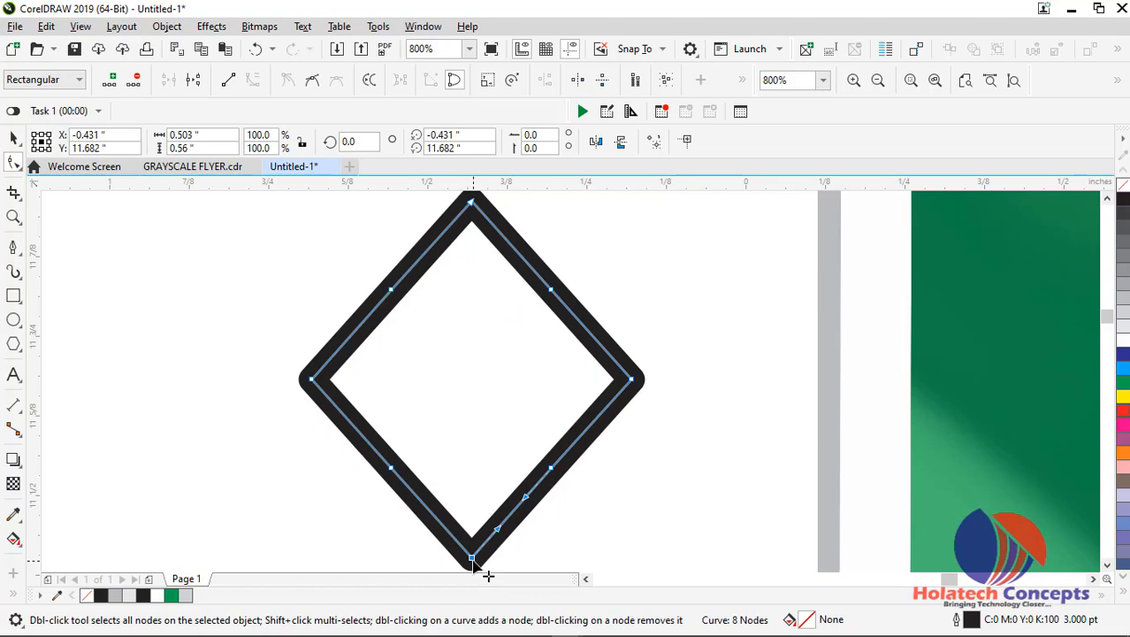
# Round the diamond's bottom and right corners by deleting their nodes, first converting the right node's segment to a curve
pyautogui.doubleClick(473, 559)
pyautogui.click(633, 381)
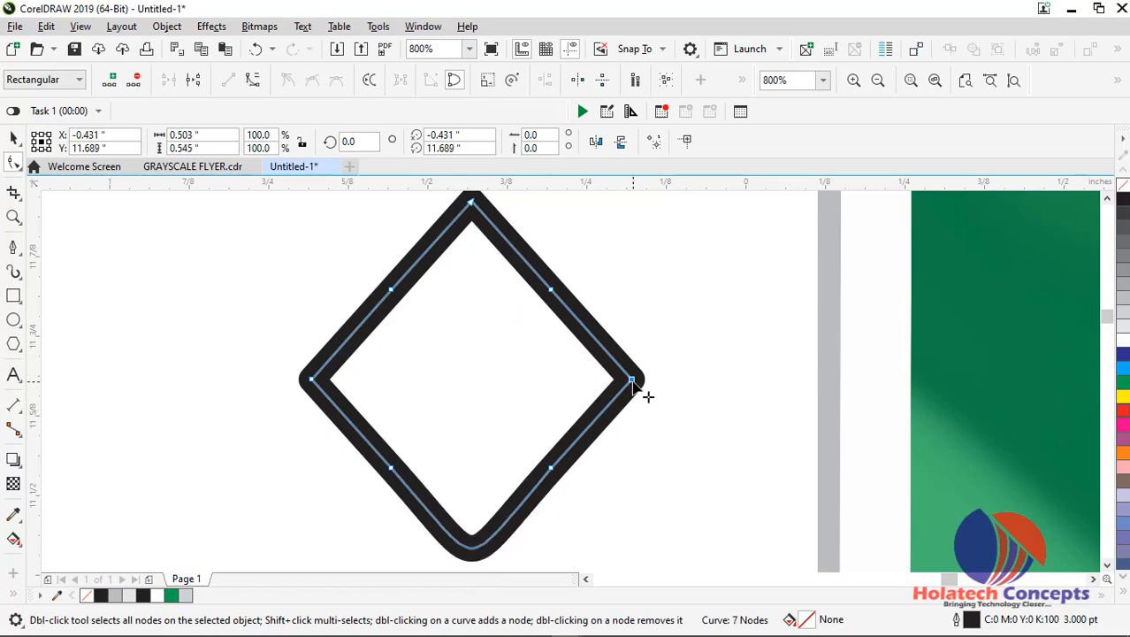
pyautogui.rightClick(633, 382)
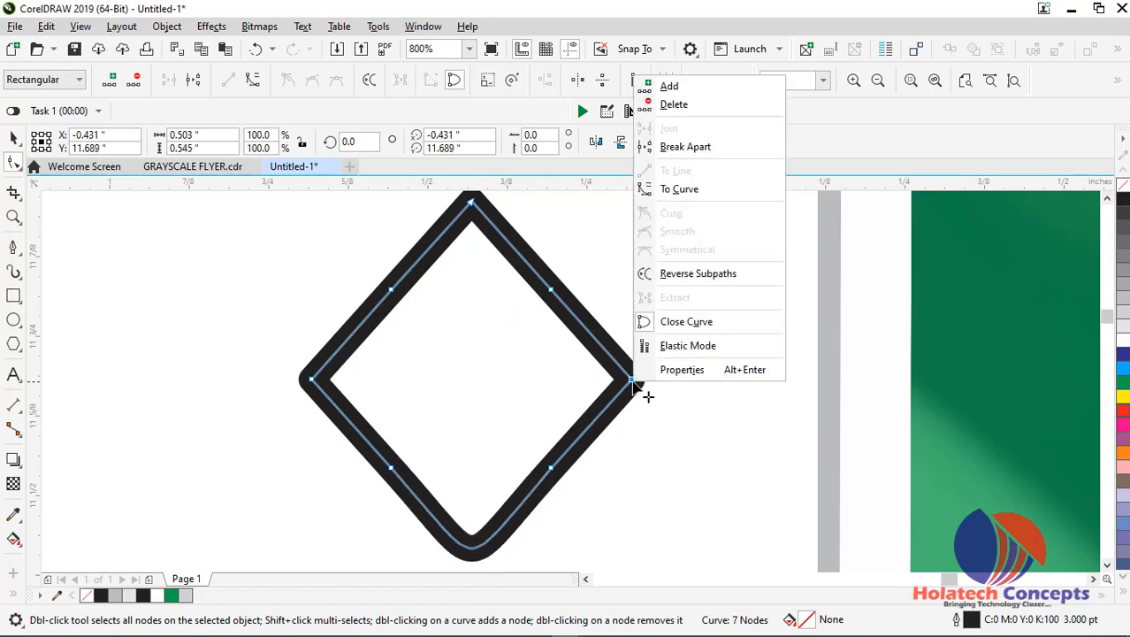
pyautogui.click(678, 190)
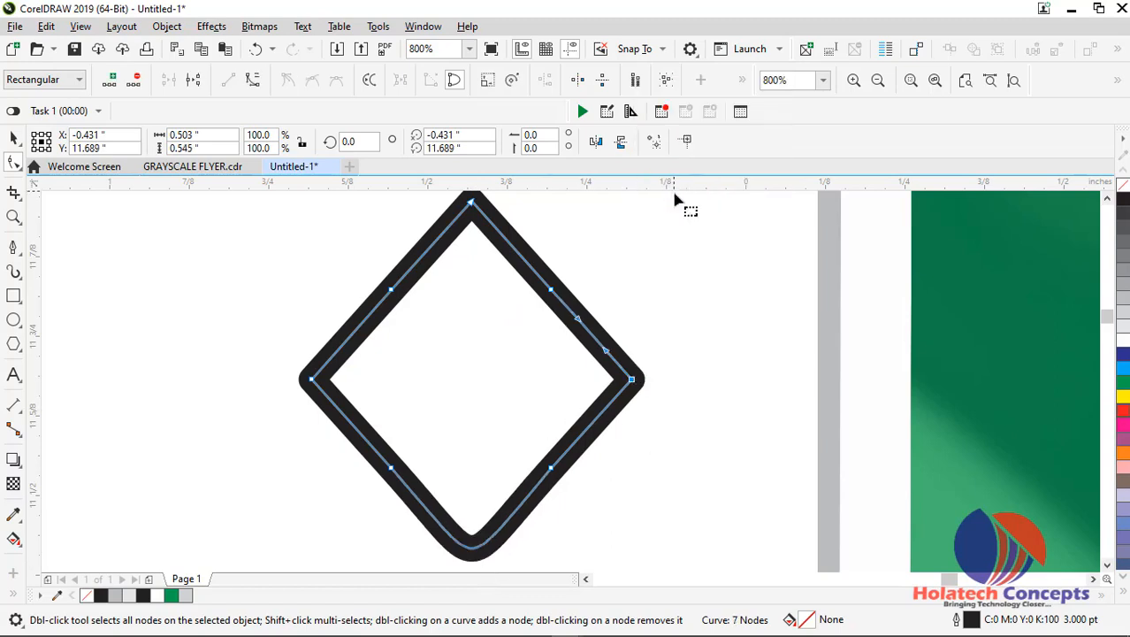
pyautogui.doubleClick(633, 382)
# Round the diamond's left corner by converting its node's segment to a curve and deleting the node
pyautogui.click(312, 380)
pyautogui.rightClick(313, 382)
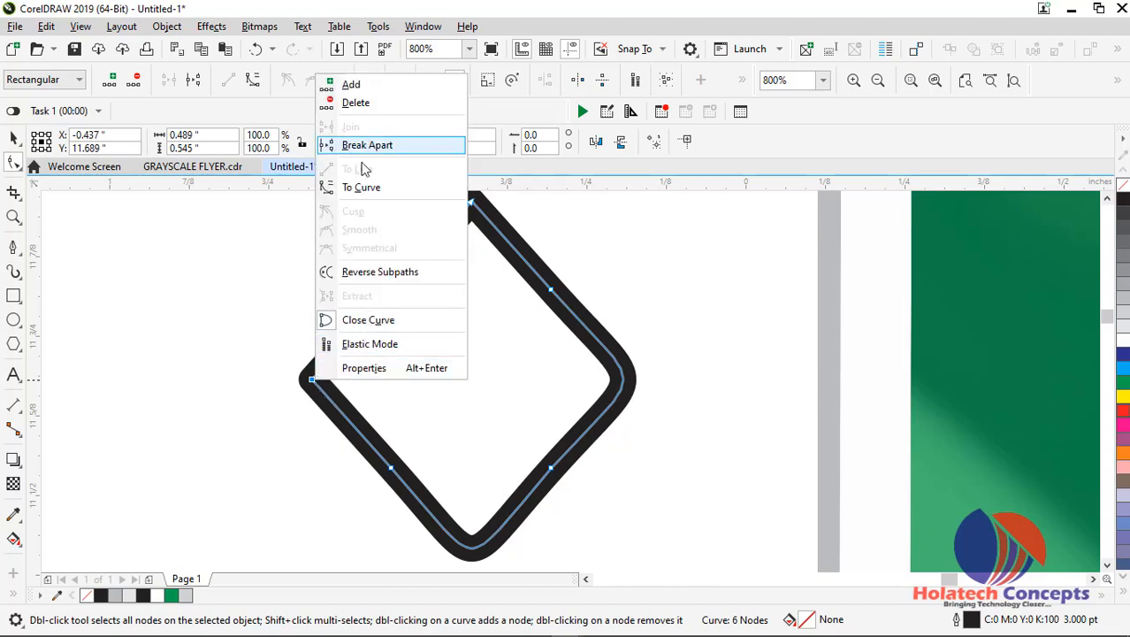
pyautogui.click(361, 186)
pyautogui.doubleClick(313, 381)
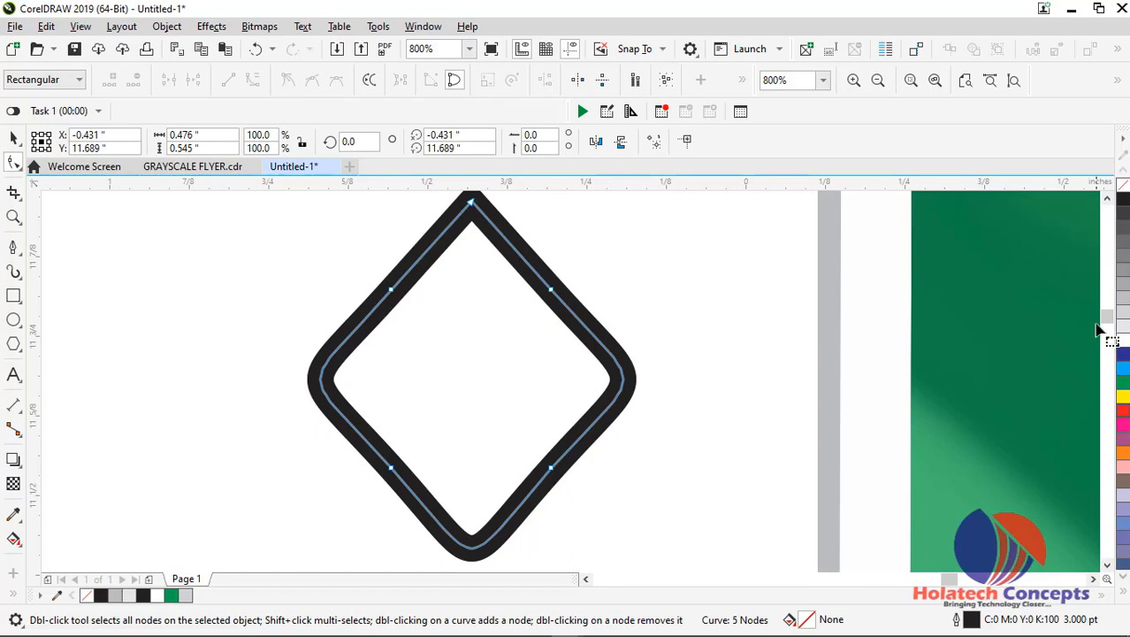
# Round the diamond's top corner by converting its node's segment to a curve and deleting the node
pyautogui.moveTo(1105, 316); pyautogui.dragTo(1106, 312)
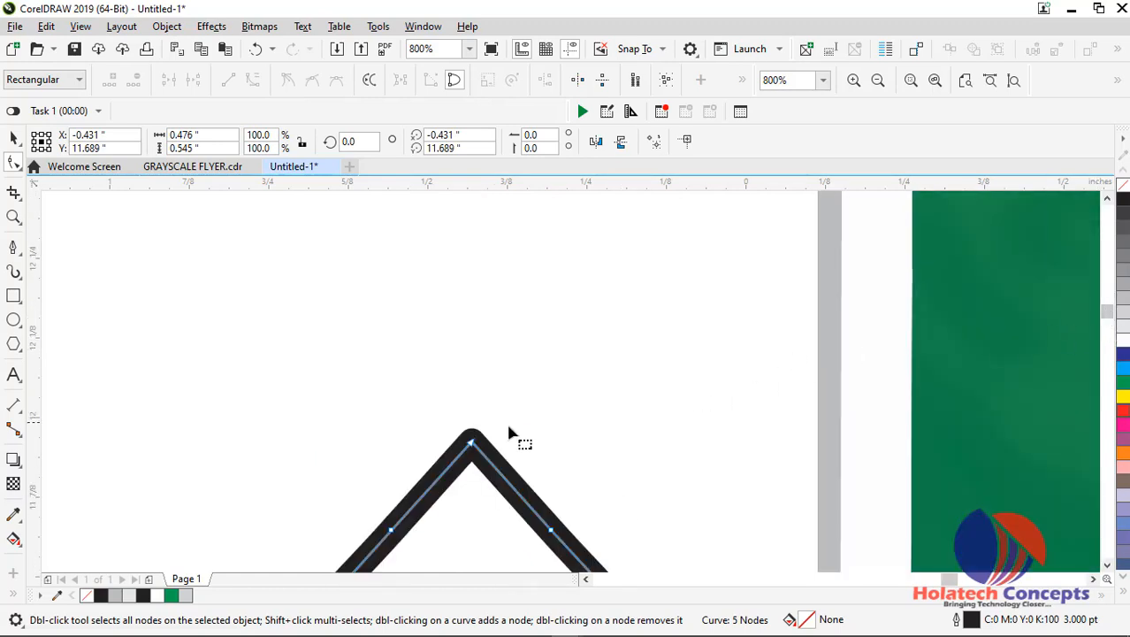
pyautogui.click(473, 441)
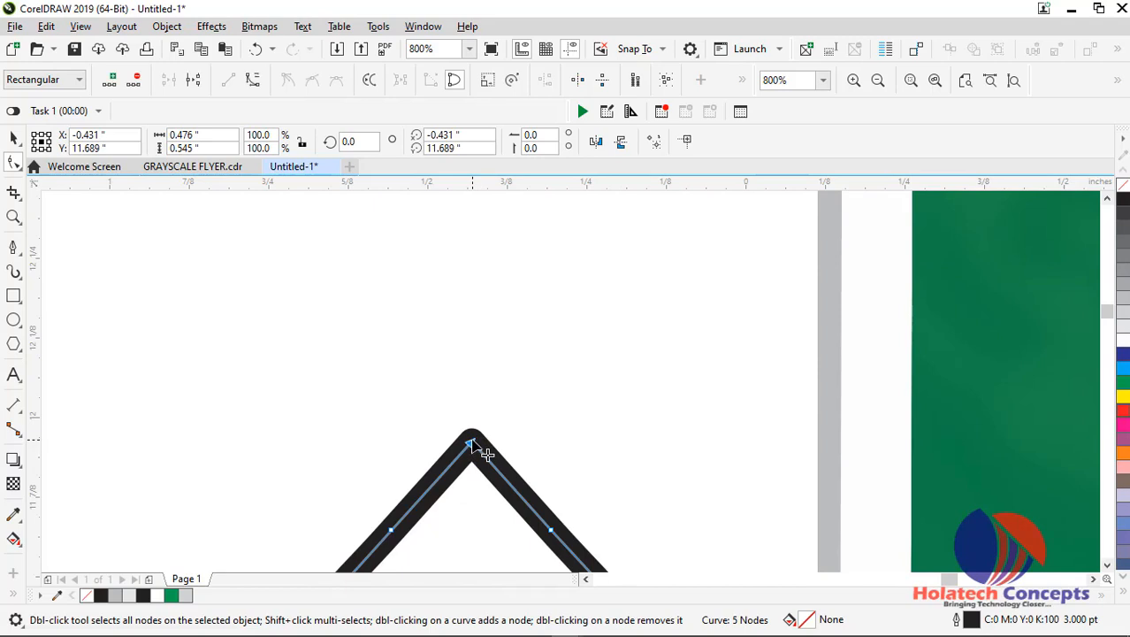
pyautogui.rightClick(472, 443)
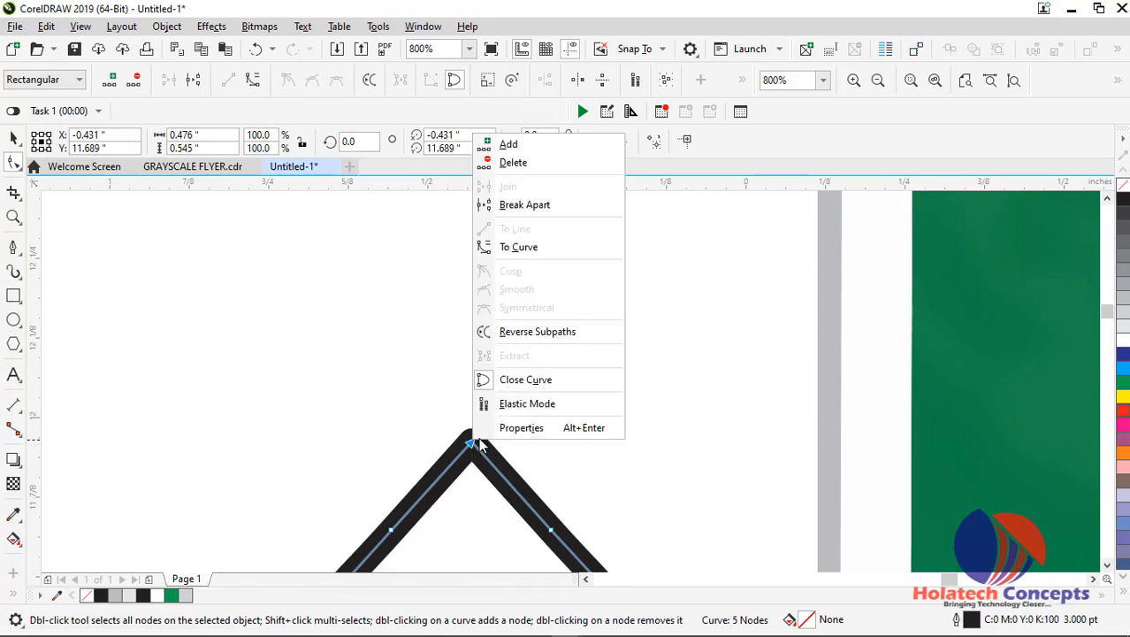
pyautogui.click(520, 246)
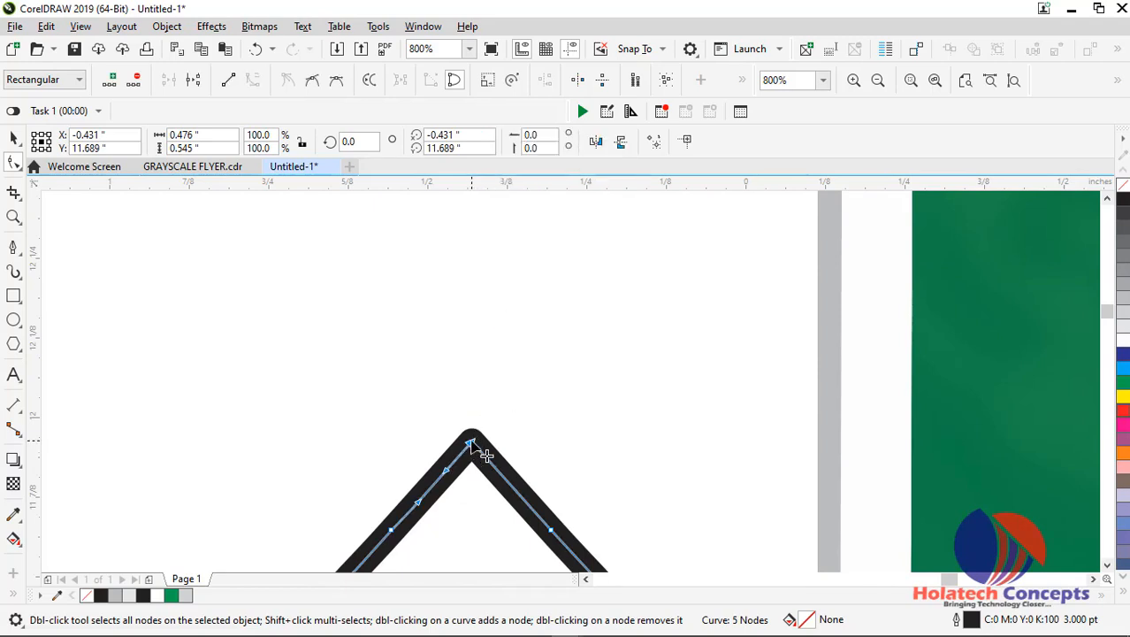
pyautogui.press('Delete')
# Move the diamond onto the header's white diagonal edge and enlarge it to about 2.09 by 2.33 inches
pyautogui.click(13, 139)
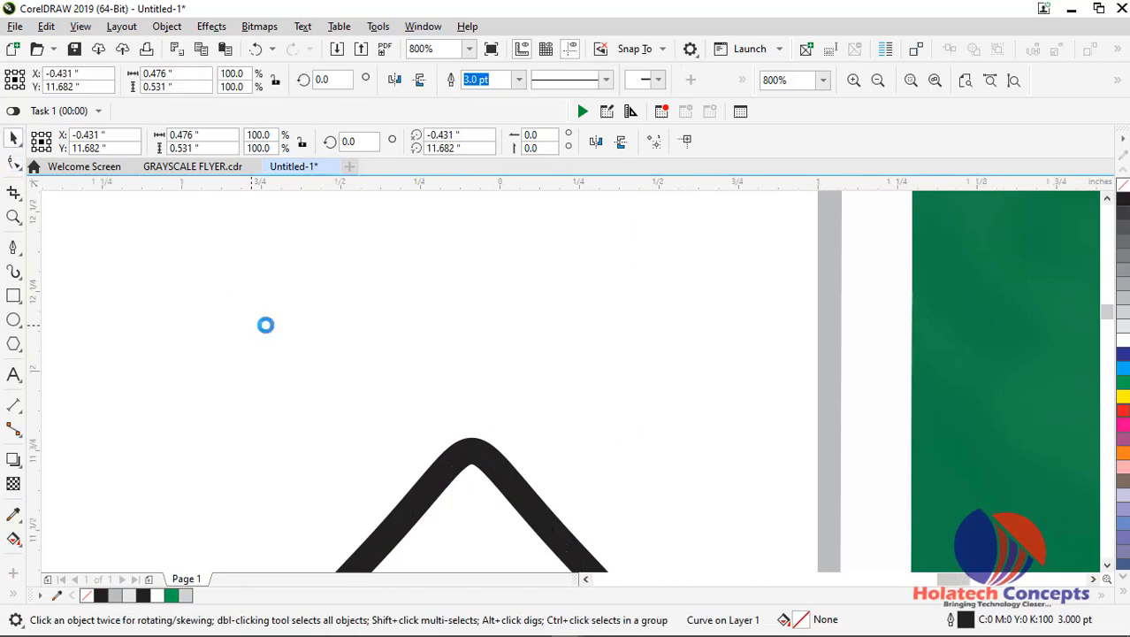
pyautogui.scroll(-2, 265, 323)
pyautogui.scroll(-2, 378, 396)
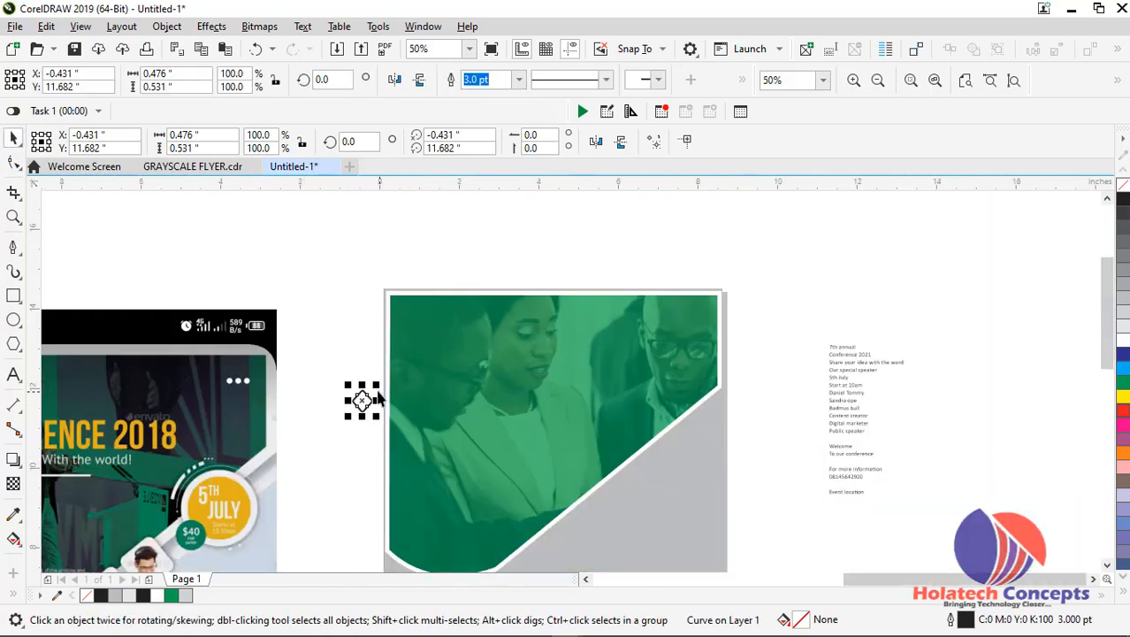
pyautogui.moveTo(366, 396); pyautogui.dragTo(662, 517)
pyautogui.moveTo(613, 476); pyautogui.dragTo(605, 495)
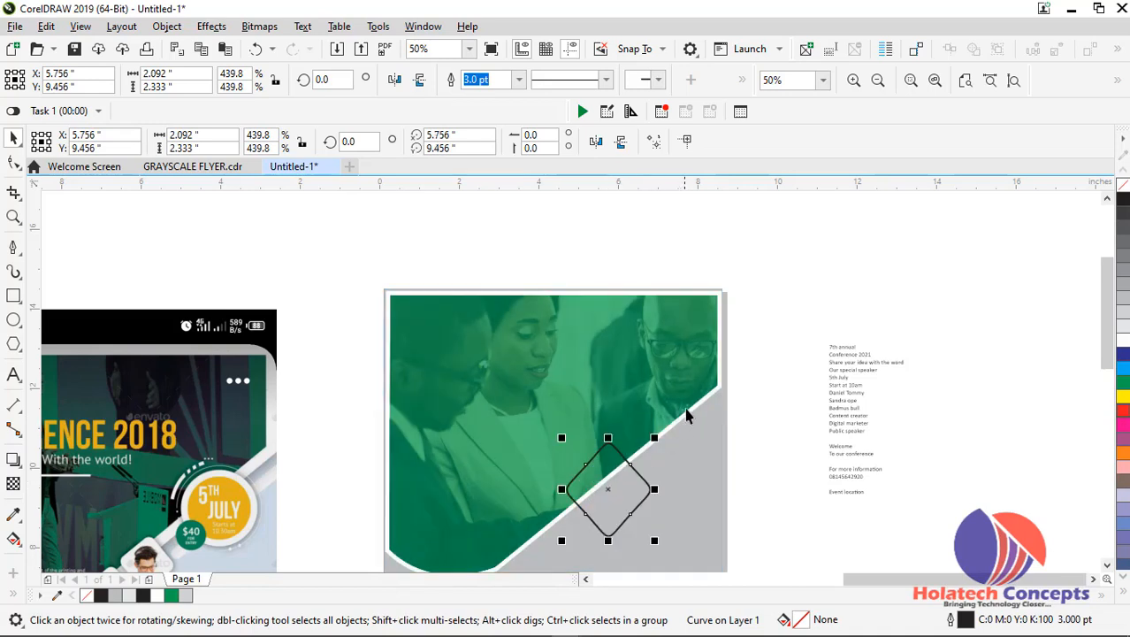
# Edit the page's PowerClip contents and set the green photo shape's white outline to 24 pt
pyautogui.doubleClick(690, 392)
pyautogui.click(688, 377)
pyautogui.click(687, 374)
pyautogui.click(518, 80)
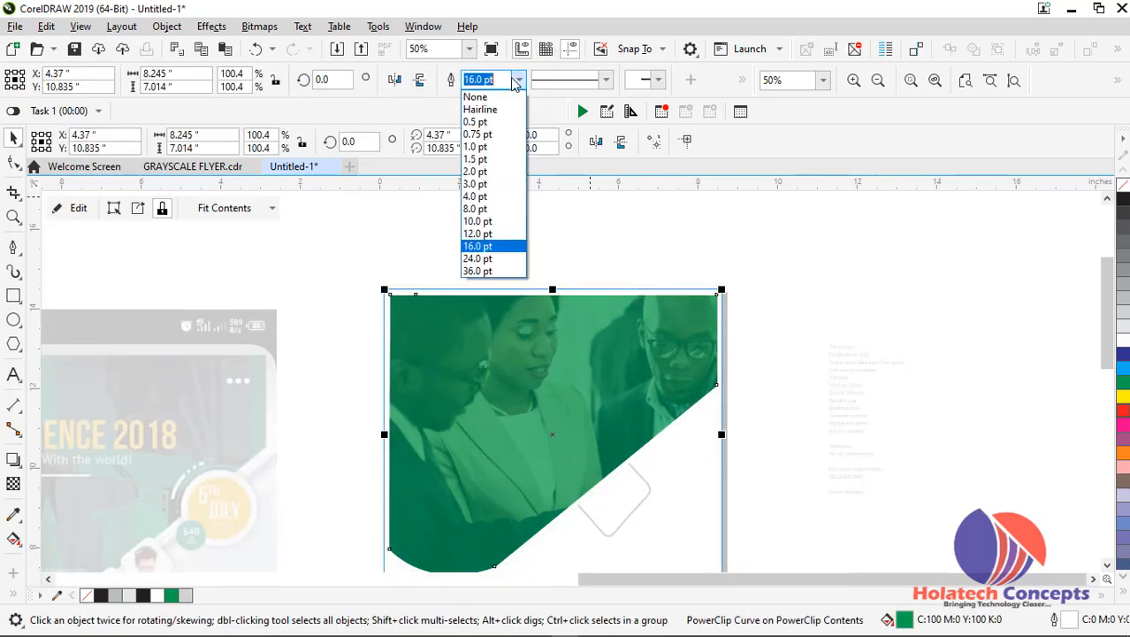
pyautogui.click(478, 259)
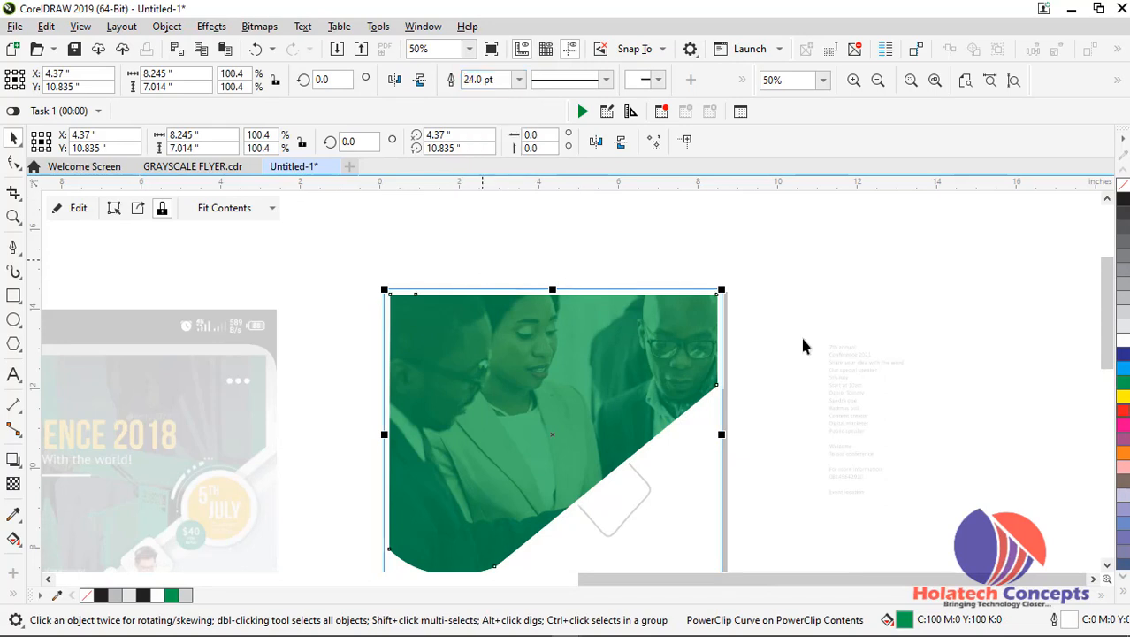
pyautogui.doubleClick(899, 381)
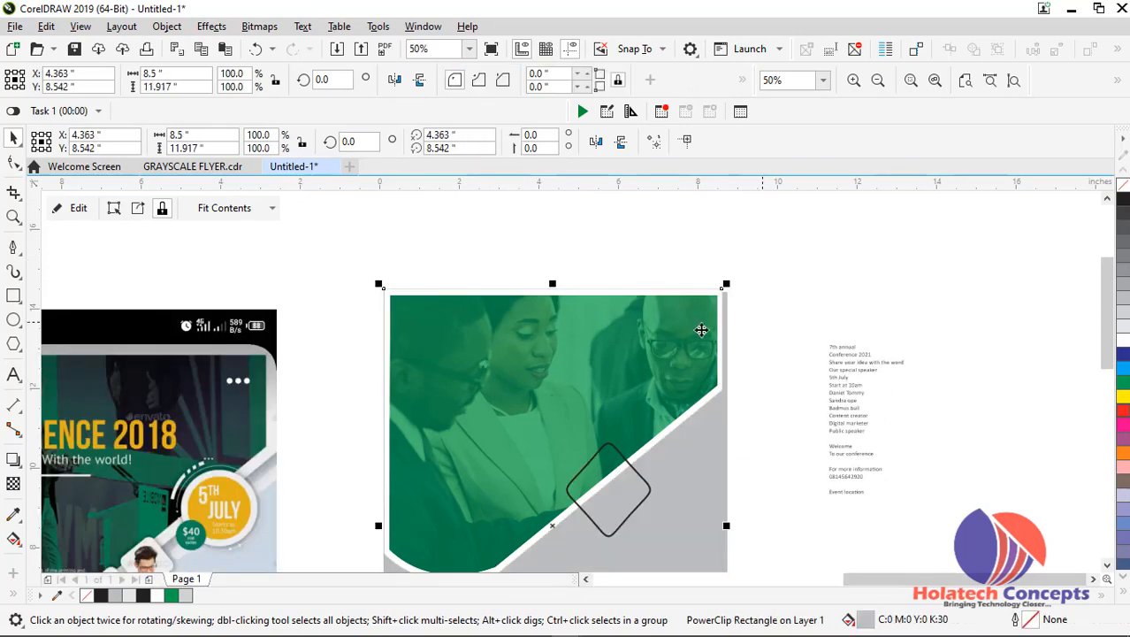
# Slightly enlarge the green photo shape inside the page's PowerClip, undoing the first resize attempt
pyautogui.doubleClick(662, 327)
pyautogui.click(667, 337)
pyautogui.moveTo(724, 285); pyautogui.dragTo(696, 316)
pyautogui.hotkey('ctrl', 'z')
pyautogui.moveTo(727, 284)
pyautogui.mouseDown()
pyautogui.moveTo(722, 296)
pyautogui.moveTo(723, 284)
pyautogui.mouseUp()
pyautogui.keyDown('ctrl'); pyautogui.click(767, 282); pyautogui.keyUp('ctrl')
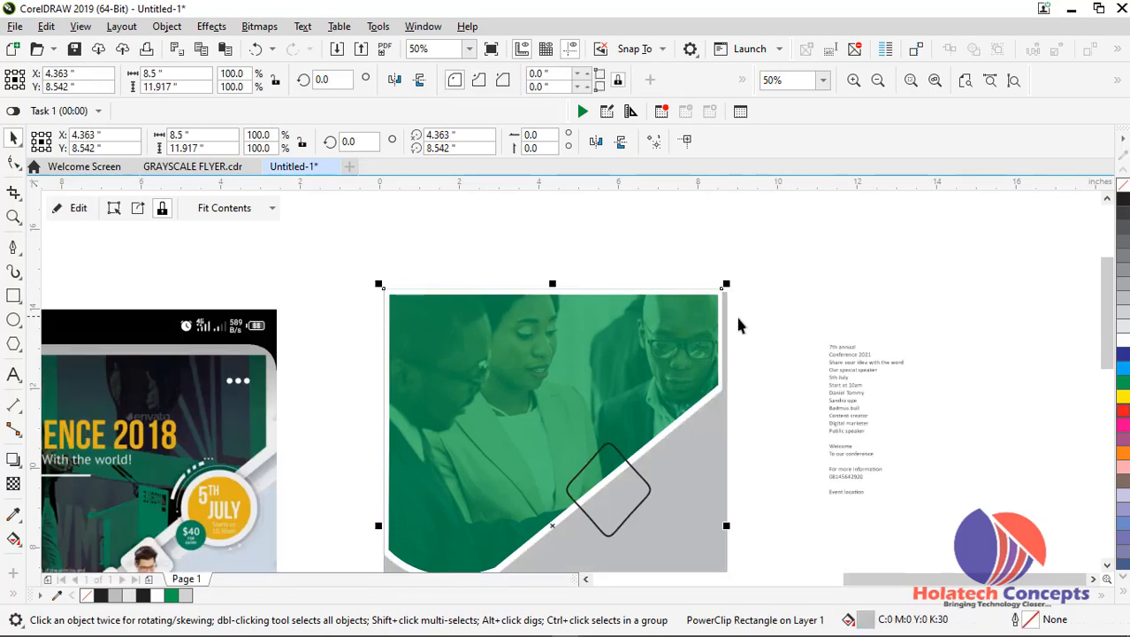
pyautogui.keyDown('shift'); pyautogui.click(624, 494); pyautogui.keyUp('shift')
pyautogui.scroll(-1, 625, 492)
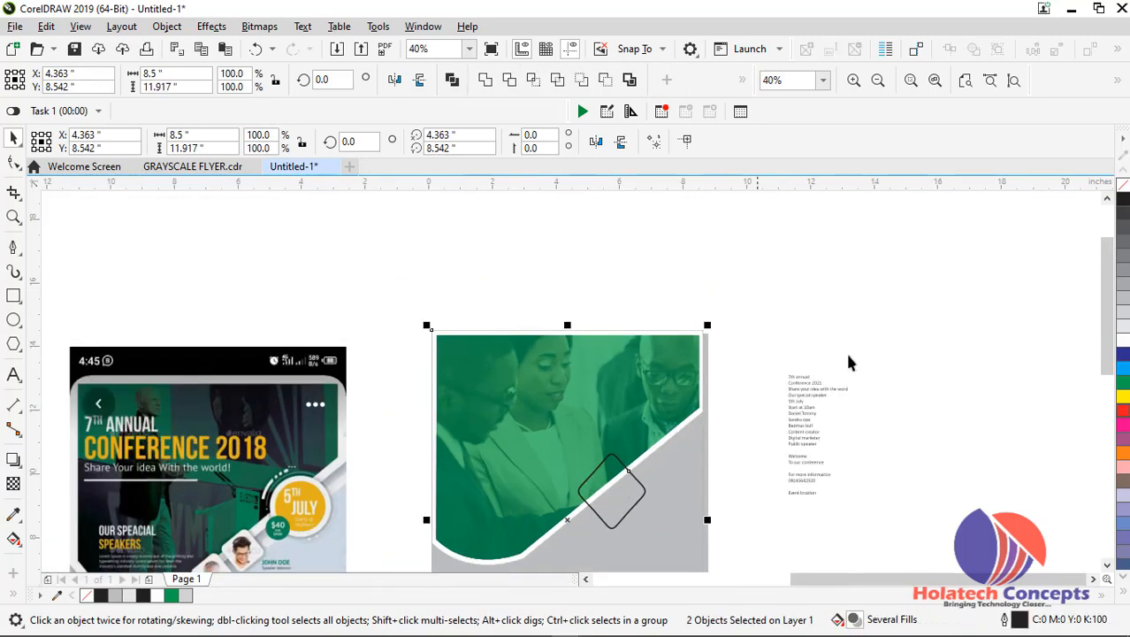
pyautogui.click(1016, 81)
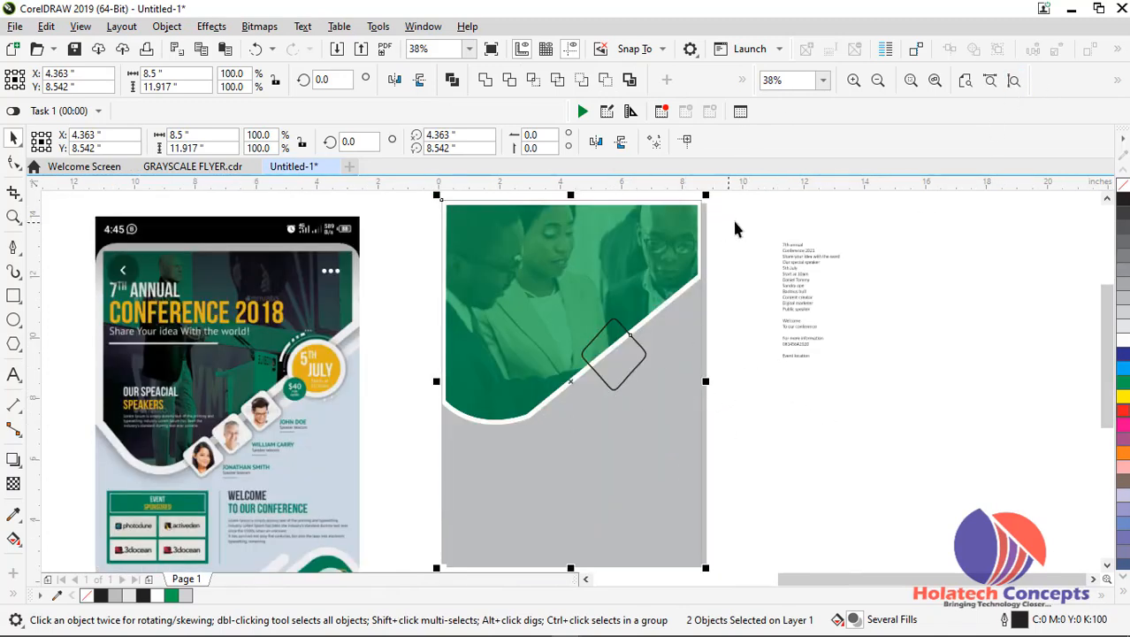
pyautogui.keyDown('shift'); pyautogui.click(445, 255); pyautogui.keyUp('shift')
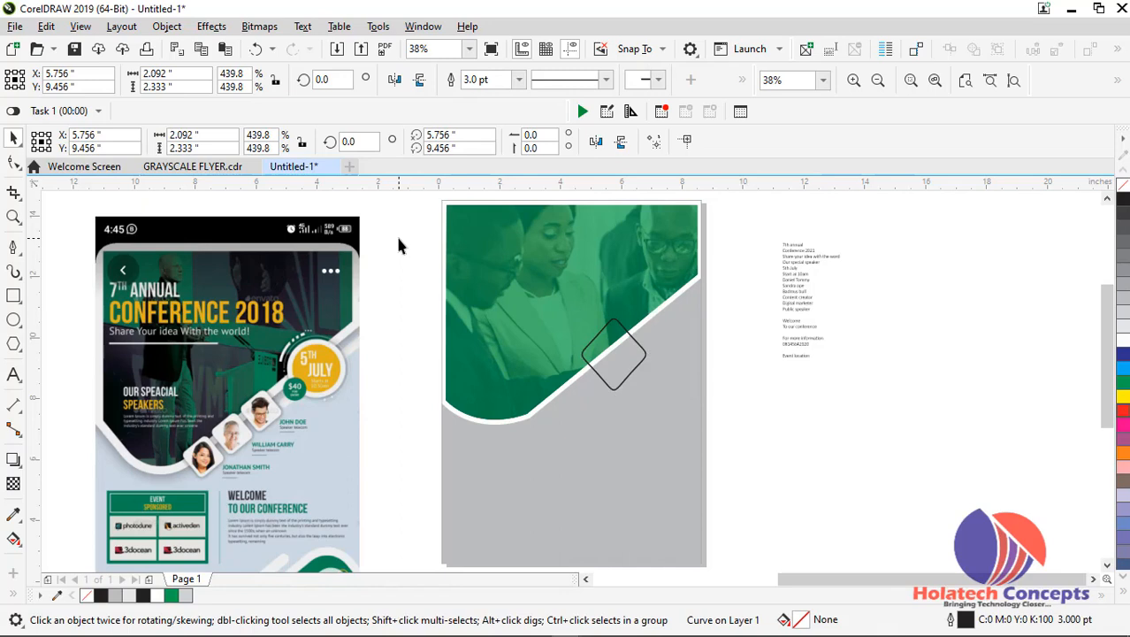
pyautogui.click(751, 624)
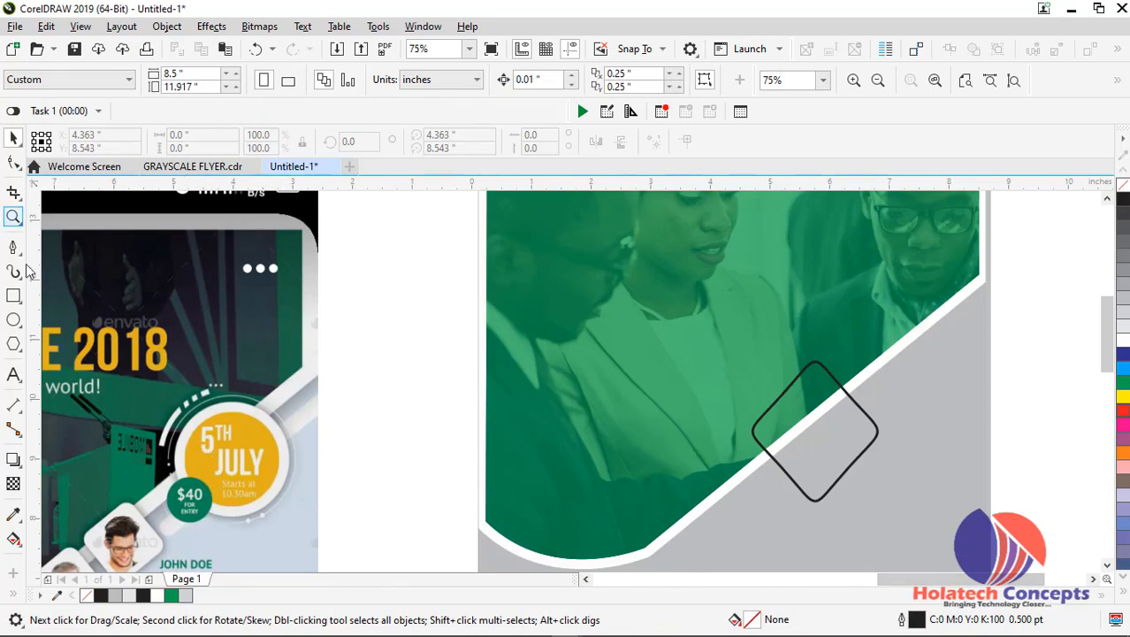
pyautogui.click(13, 319)
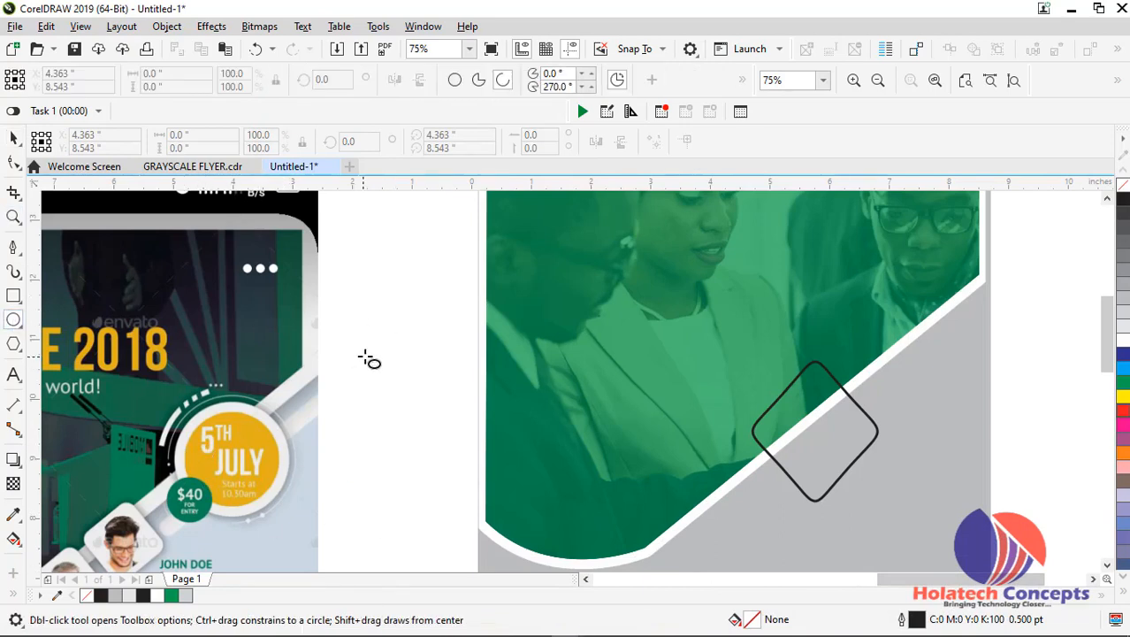
pyautogui.moveTo(409, 409); pyautogui.dragTo(445, 455)
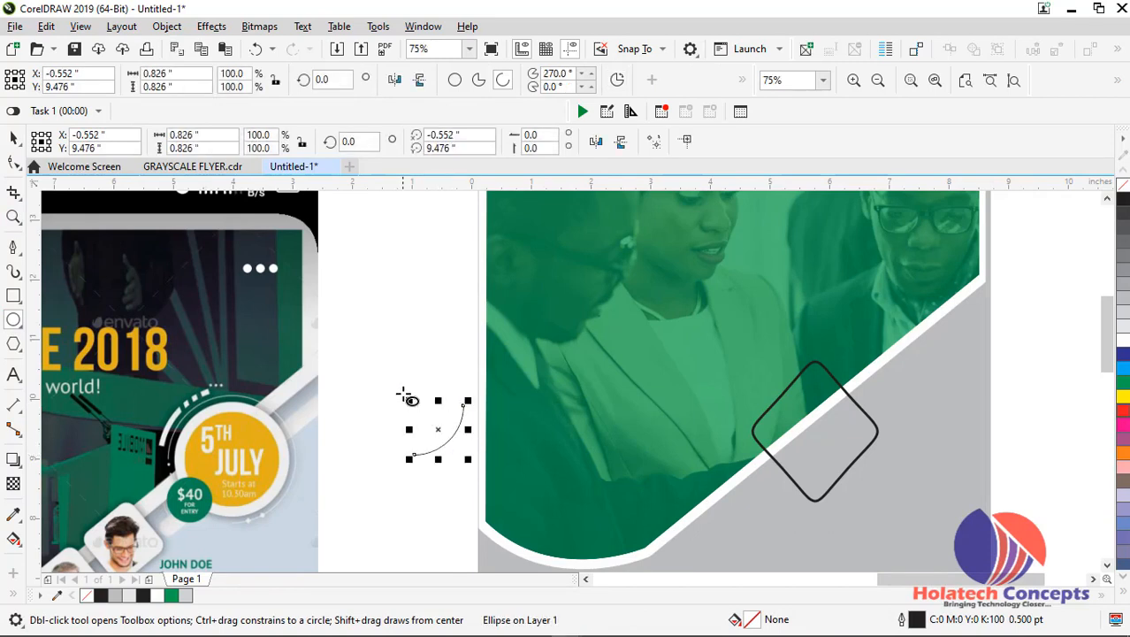
pyautogui.hotkey('ctrl', 'z')
# Draw a full circle about 2.28 inches across in the space between the reference image and the page
pyautogui.click(455, 81)
pyautogui.moveTo(360, 361); pyautogui.dragTo(500, 500)
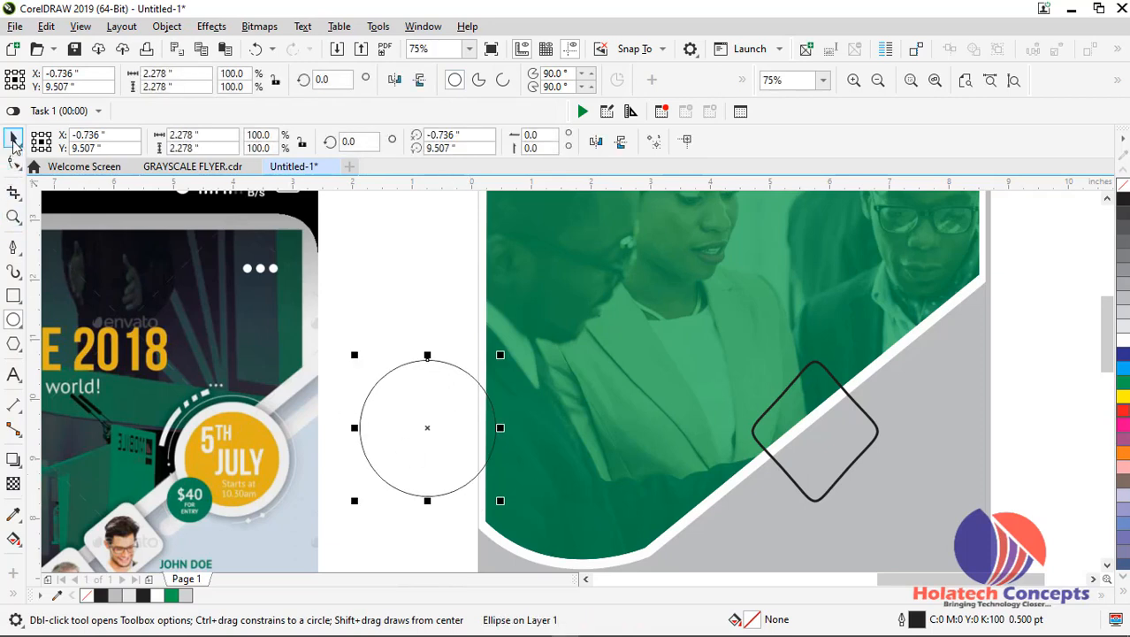
pyautogui.click(13, 139)
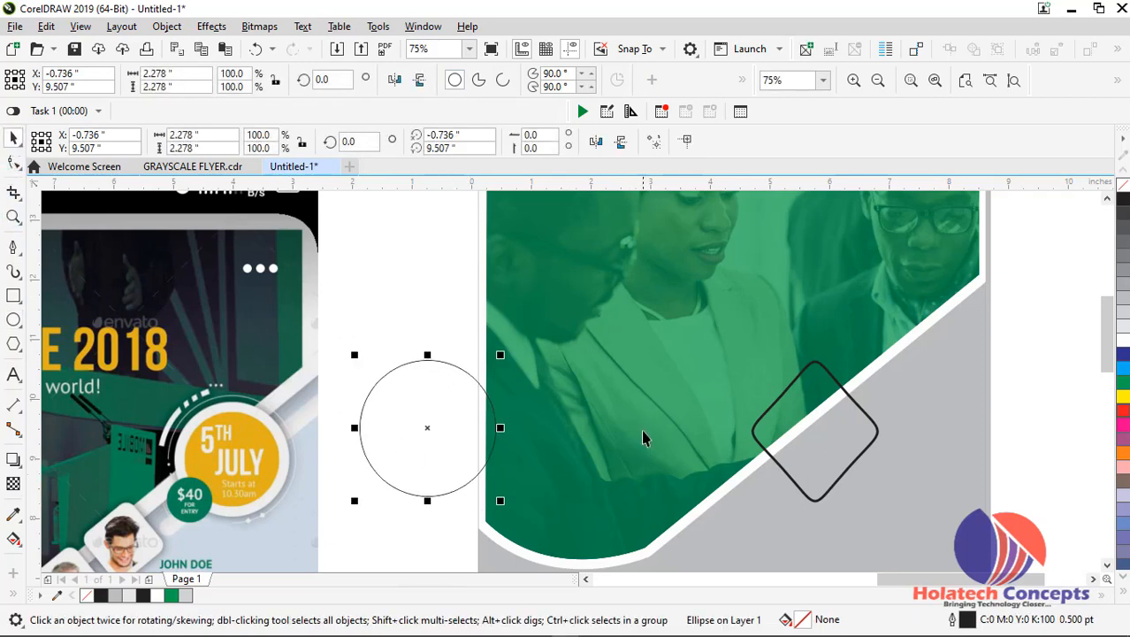
# Fill the circle with the yellow R226 G175 B25 sampled from the reference's date badge and remove its outline
pyautogui.click(55, 598)
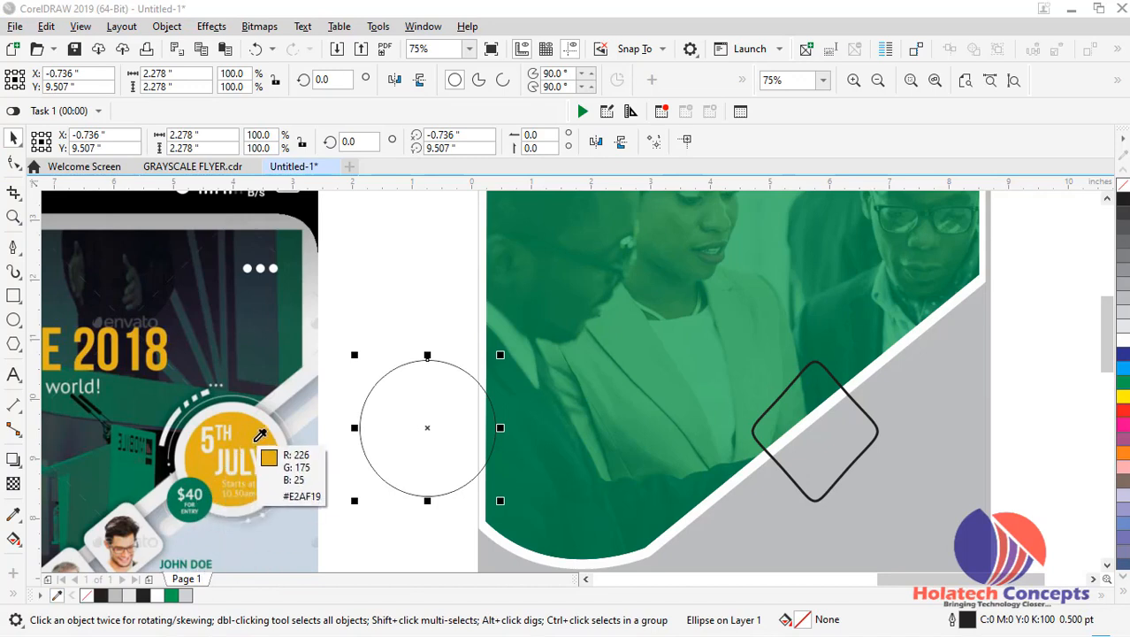
pyautogui.click(283, 447)
pyautogui.click(425, 429)
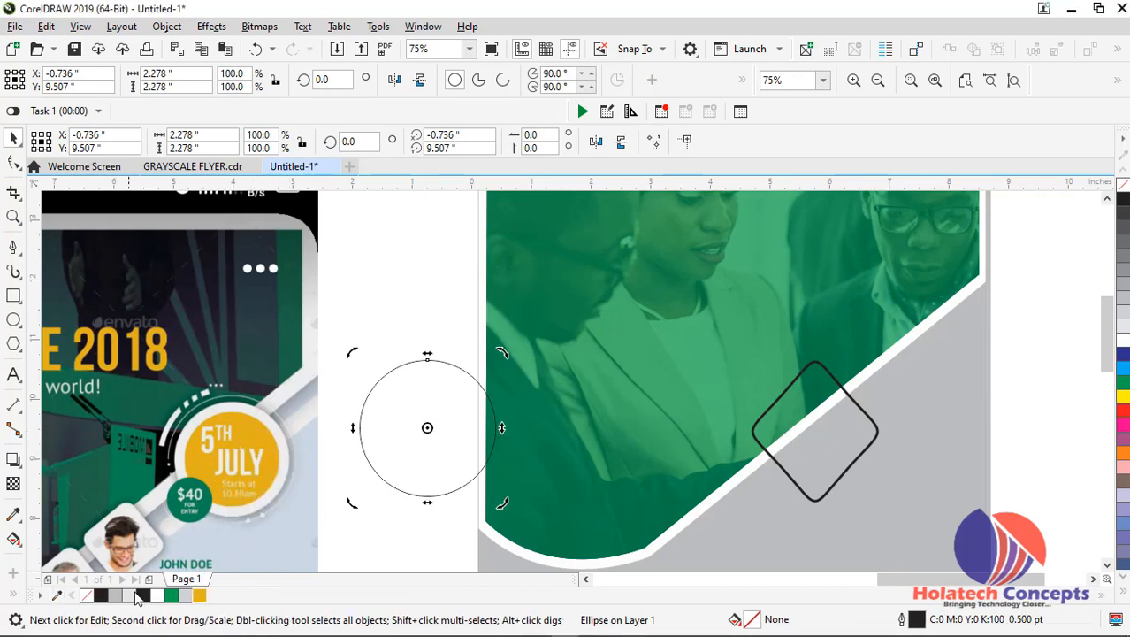
pyautogui.click(200, 596)
pyautogui.click(404, 532)
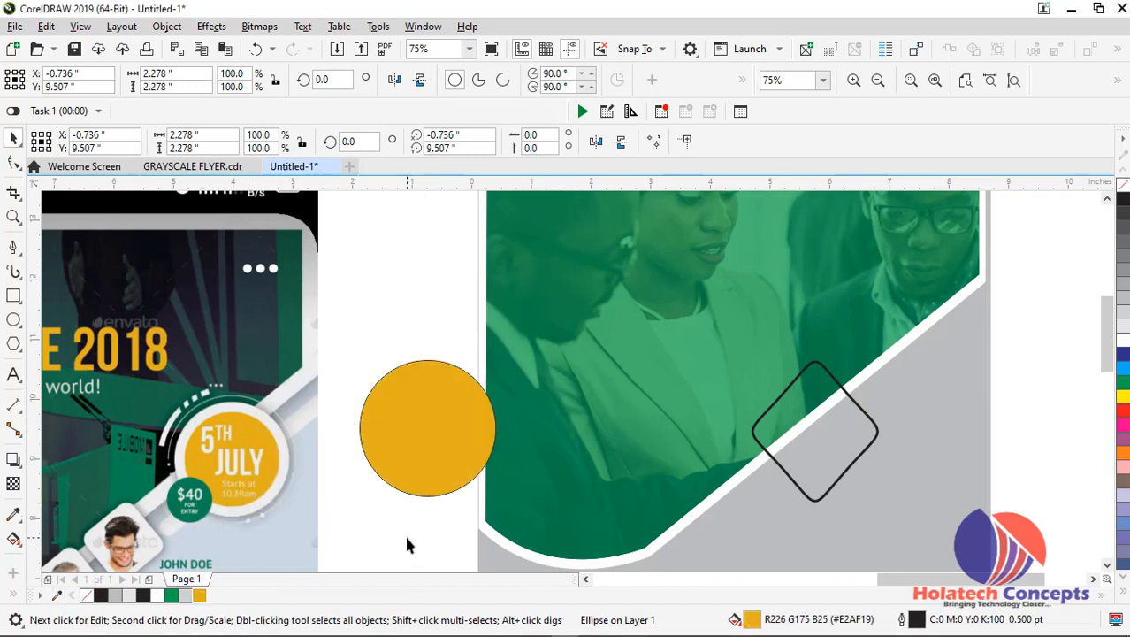
pyautogui.click(405, 440)
pyautogui.rightClick(1125, 186)
# Move the yellow circle onto the green photo and add a white-filled copy about 2.47 inches across, shifted slightly upward
pyautogui.moveTo(428, 444); pyautogui.dragTo(610, 421)
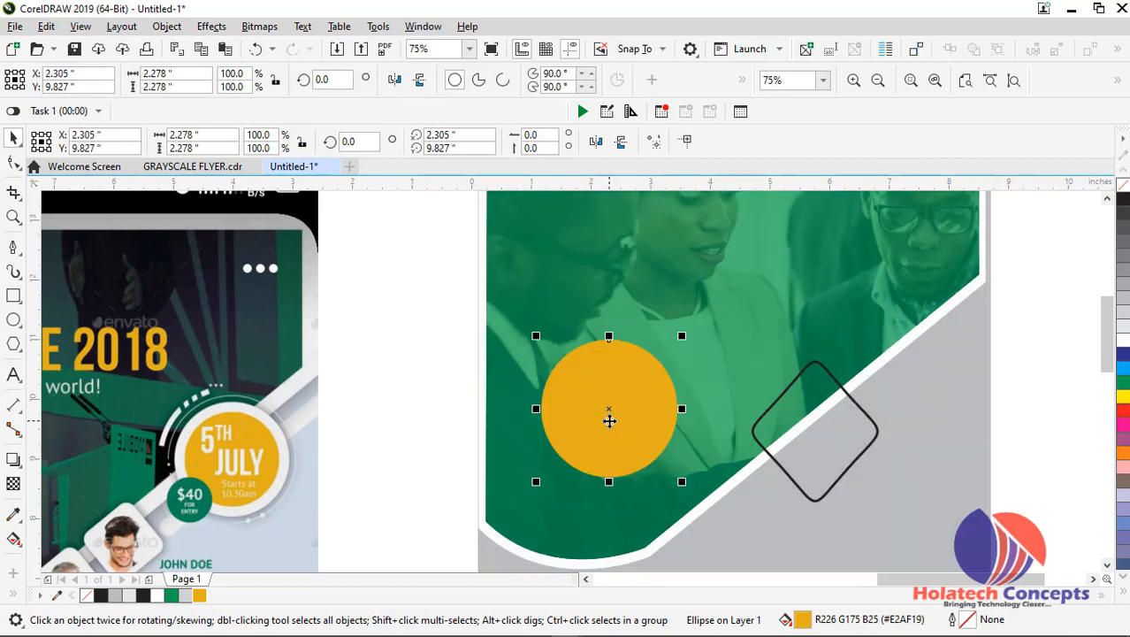
pyautogui.moveTo(682, 337); pyautogui.dragTo(689, 330)
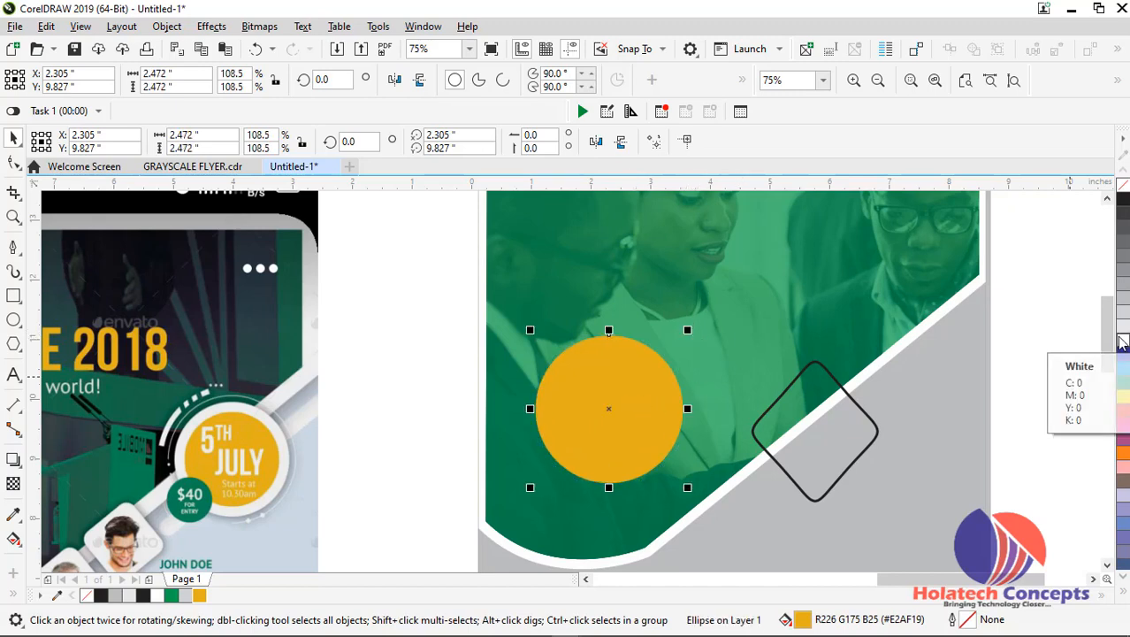
pyautogui.click(1121, 342)
pyautogui.moveTo(637, 407); pyautogui.dragTo(638, 372)
# Bring the yellow circle to the front of the page and place it over the white circle
pyautogui.click(650, 456)
pyautogui.rightClick(650, 455)
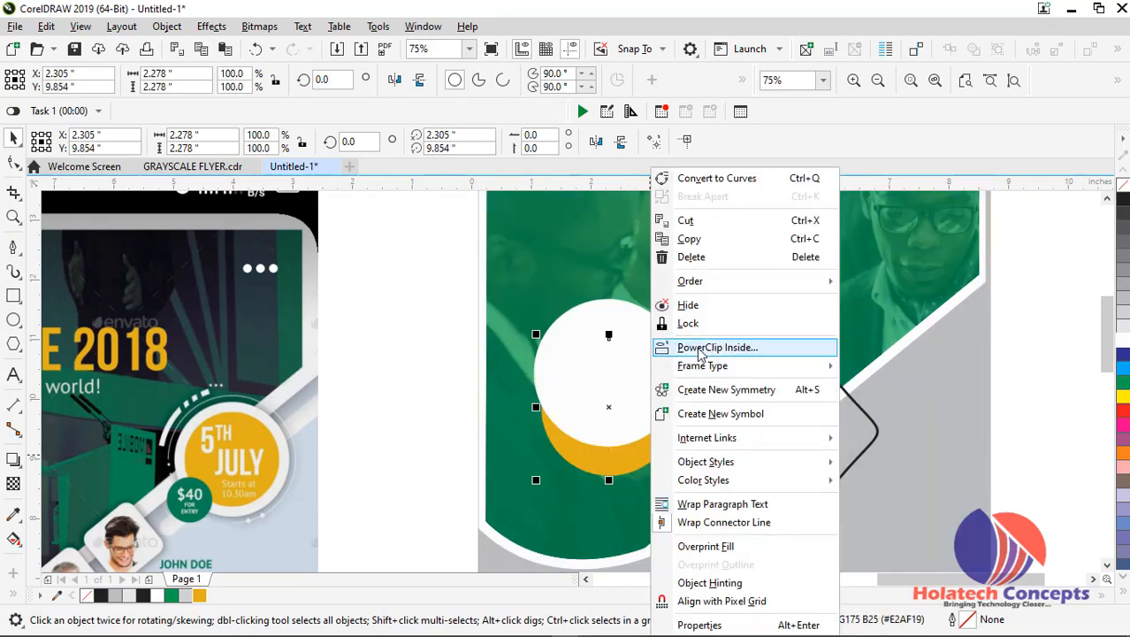
pyautogui.moveTo(721, 281)
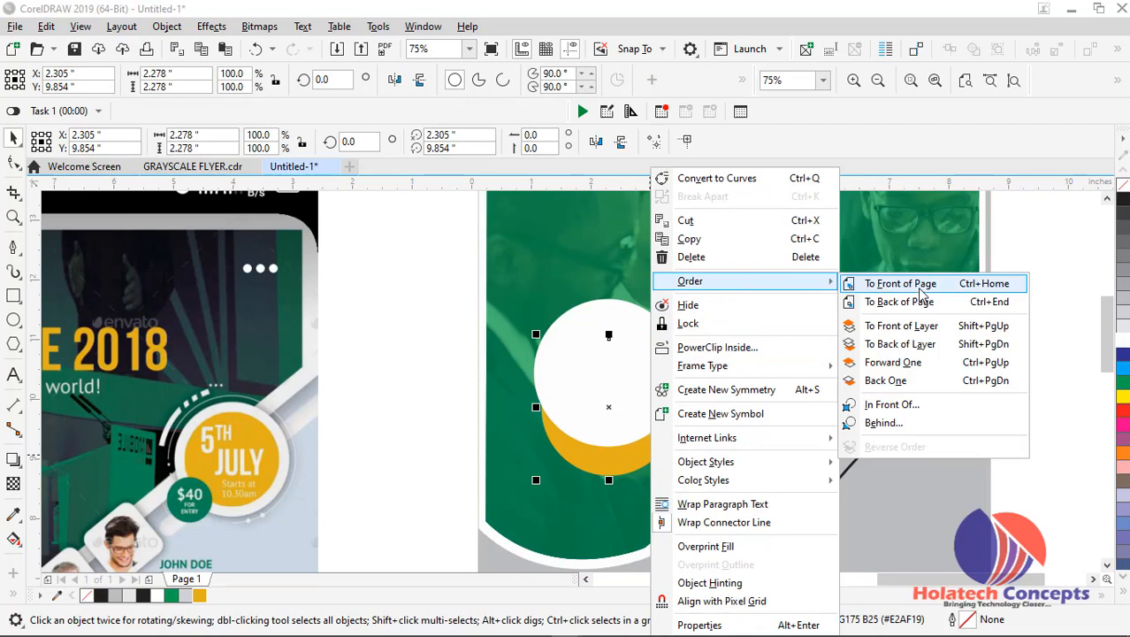
pyautogui.click(903, 288)
pyautogui.moveTo(623, 397); pyautogui.dragTo(623, 382)
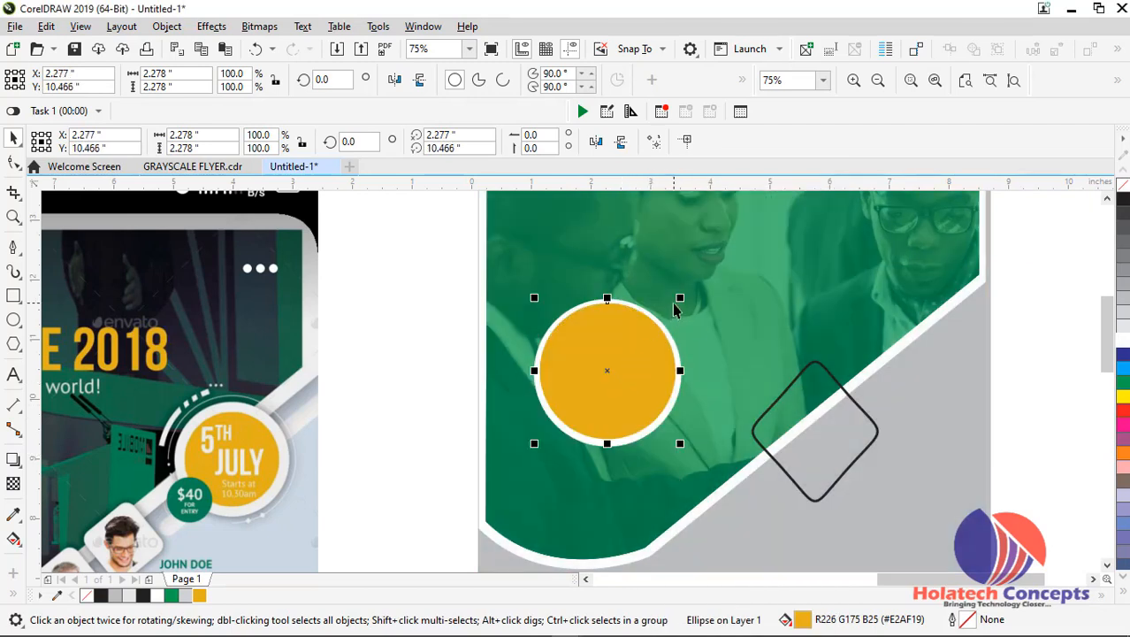
# Centre the yellow circle within the white one and shrink it to about 2.08 inches across
pyautogui.scroll(2, 613, 370)
pyautogui.moveTo(614, 372); pyautogui.dragTo(620, 376)
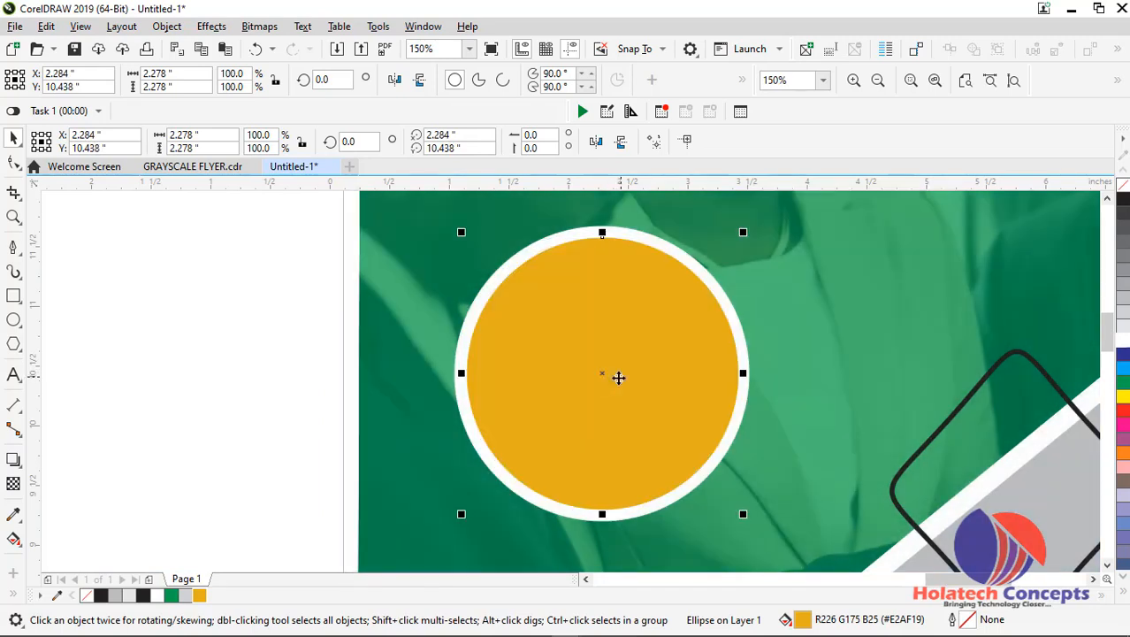
pyautogui.moveTo(744, 233)
pyautogui.mouseDown()
pyautogui.moveTo(747, 245)
pyautogui.moveTo(734, 245)
pyautogui.mouseUp()
pyautogui.scroll(-1, 620, 336)
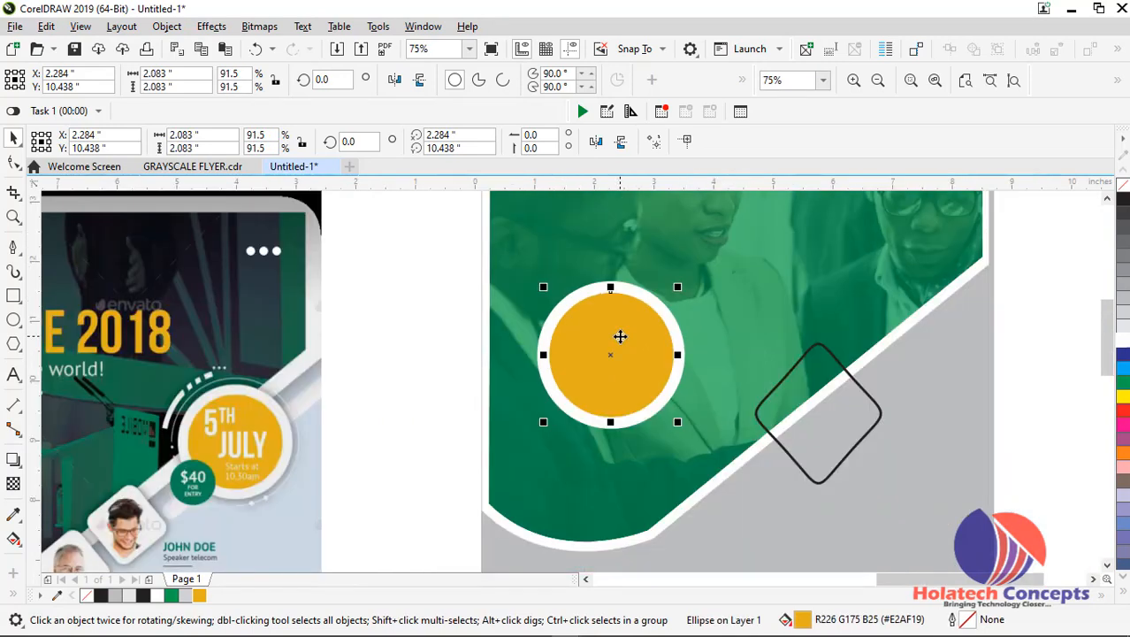
pyautogui.click(346, 361)
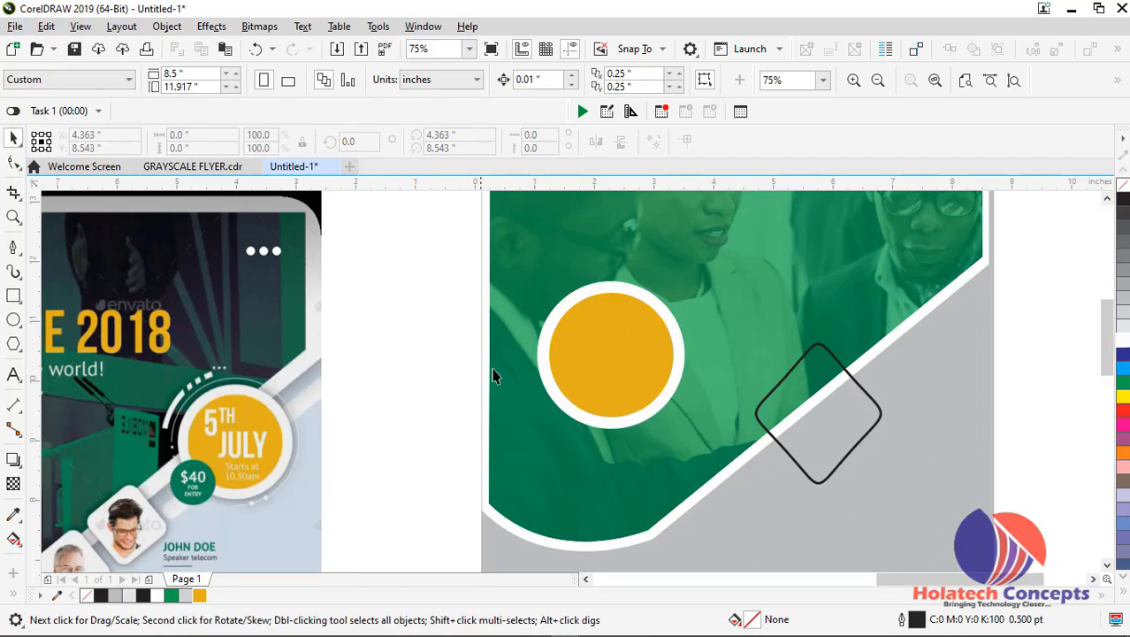
pyautogui.click(13, 321)
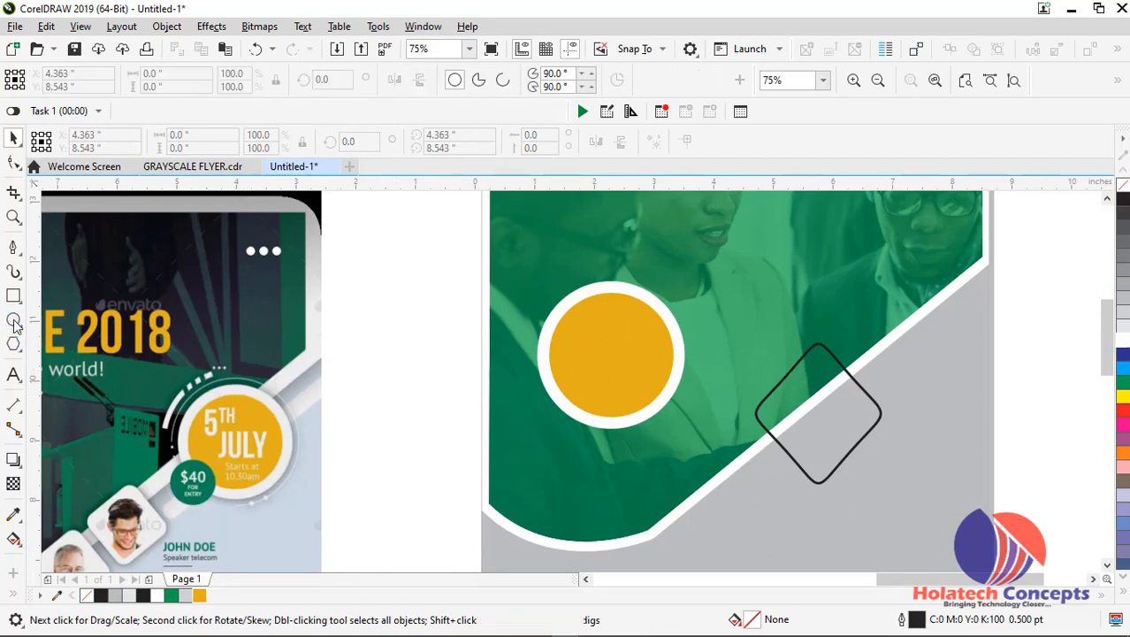
pyautogui.click(502, 79)
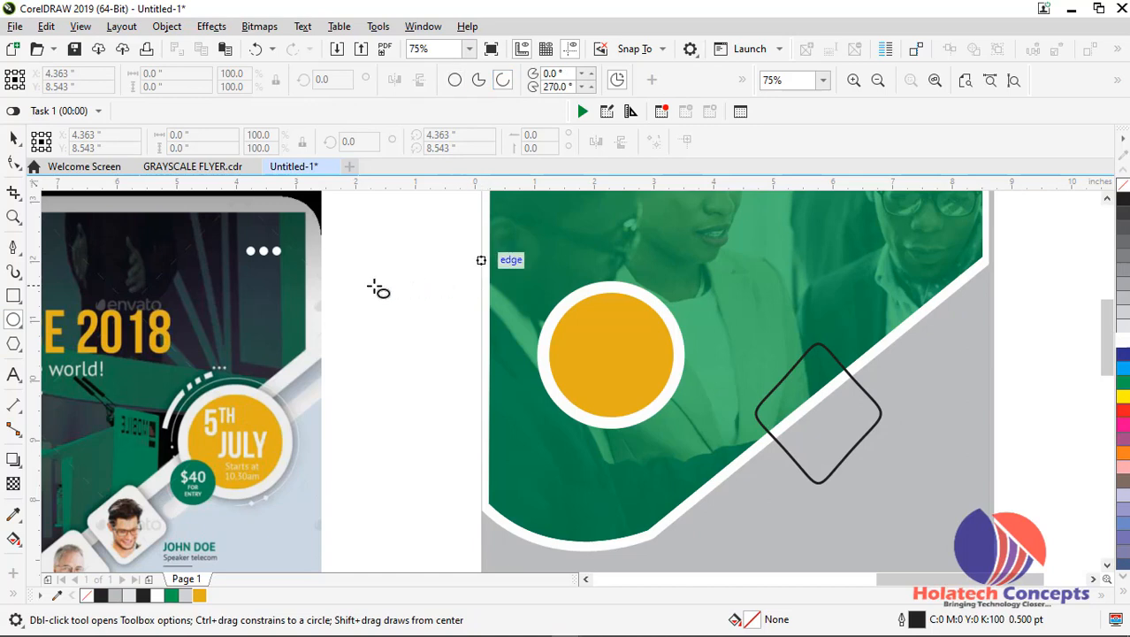
pyautogui.moveTo(373, 277); pyautogui.dragTo(529, 484)
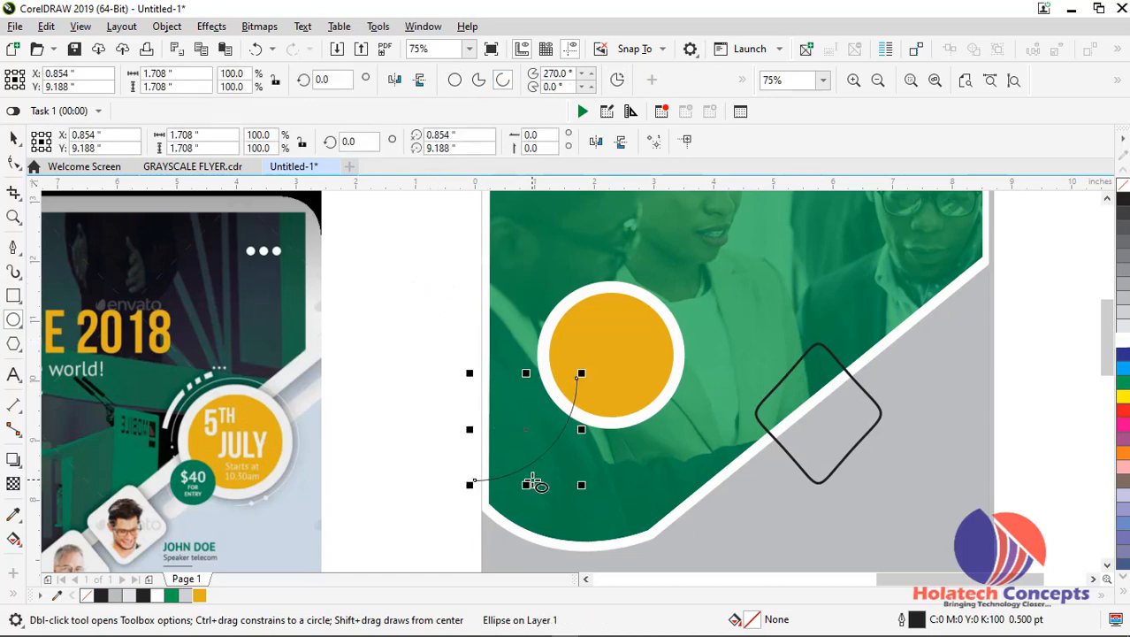
pyautogui.press('Delete')
pyautogui.press('space')
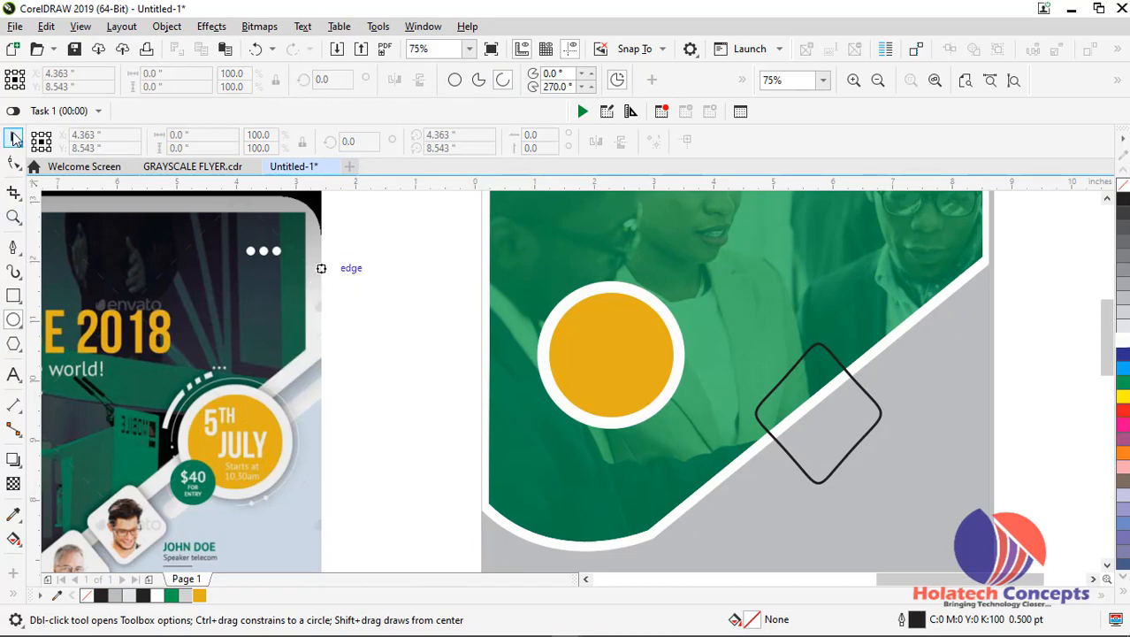
# Draw a full circle about 2.58 inches across, beside the yellow badge at the flyer's edge
pyautogui.click(14, 320)
pyautogui.moveTo(378, 277); pyautogui.dragTo(442, 347)
pyautogui.hotkey('ctrl', 'z')
pyautogui.click(455, 80)
pyautogui.moveTo(357, 285); pyautogui.dragTo(479, 437)
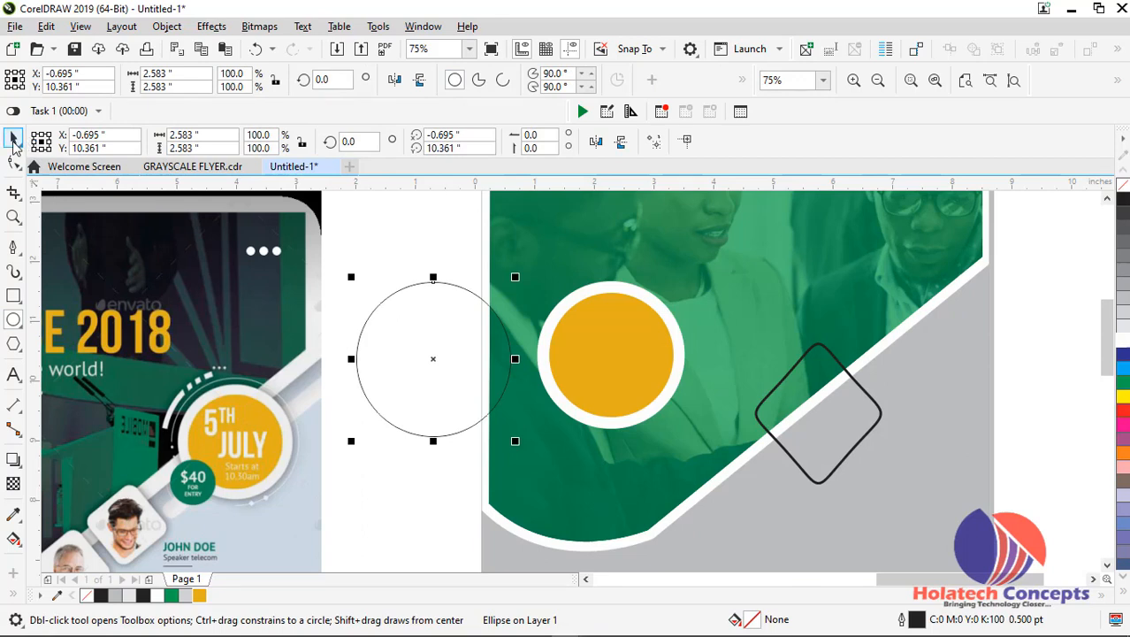
# Open the new circle with the Shape tool into an arc running from 90 to about 4.26 degrees
pyautogui.click(14, 140)
pyautogui.click(14, 162)
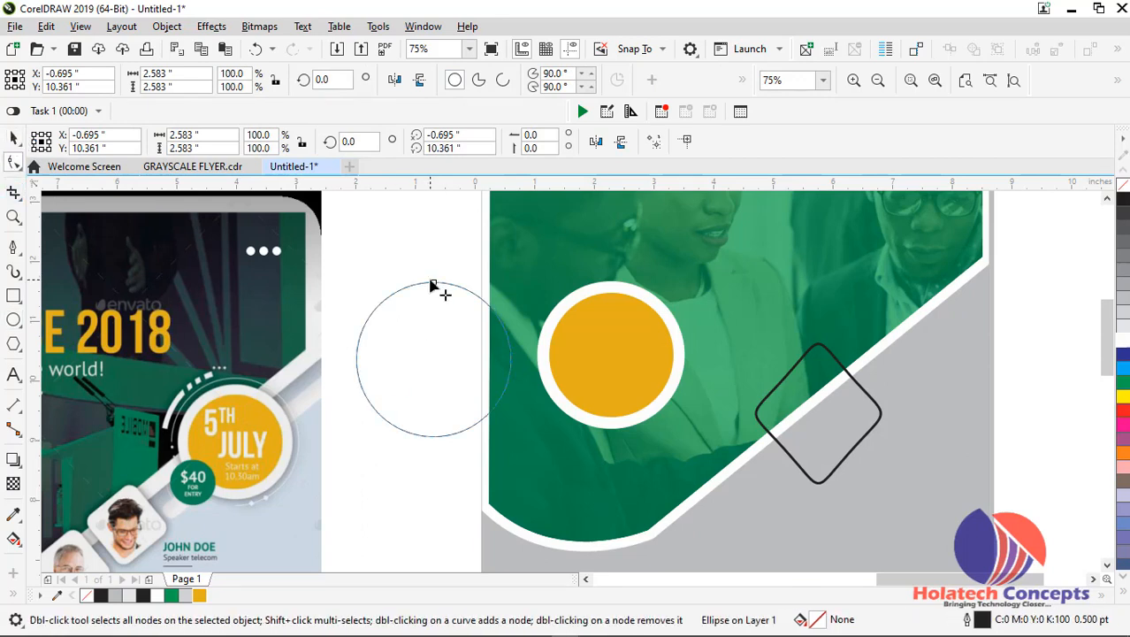
pyautogui.moveTo(433, 284); pyautogui.dragTo(509, 353)
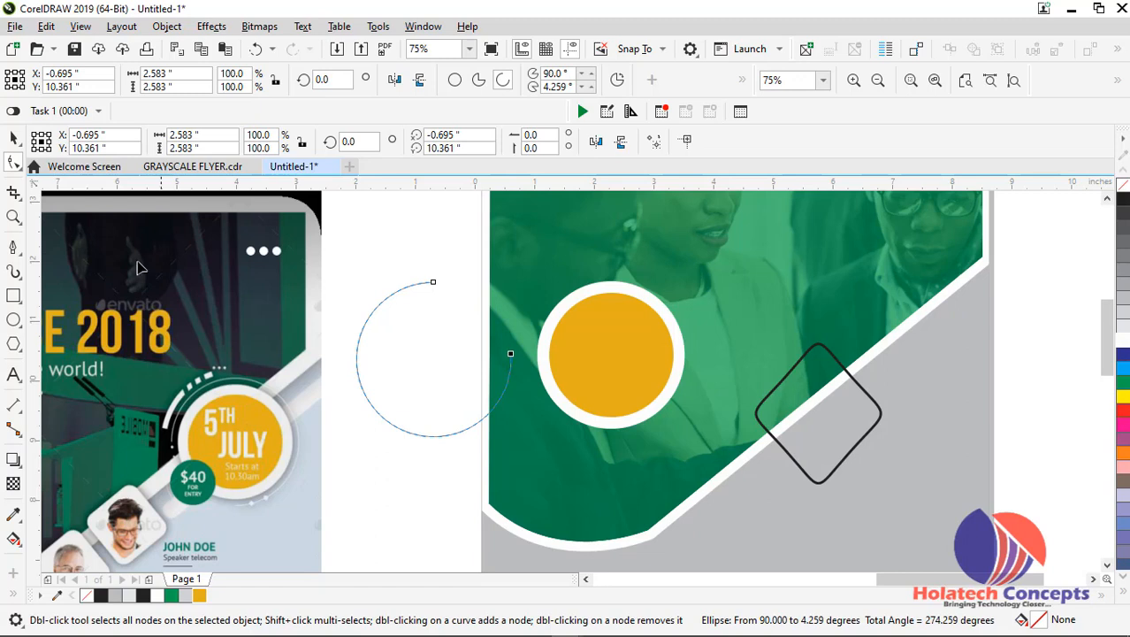
pyautogui.click(14, 139)
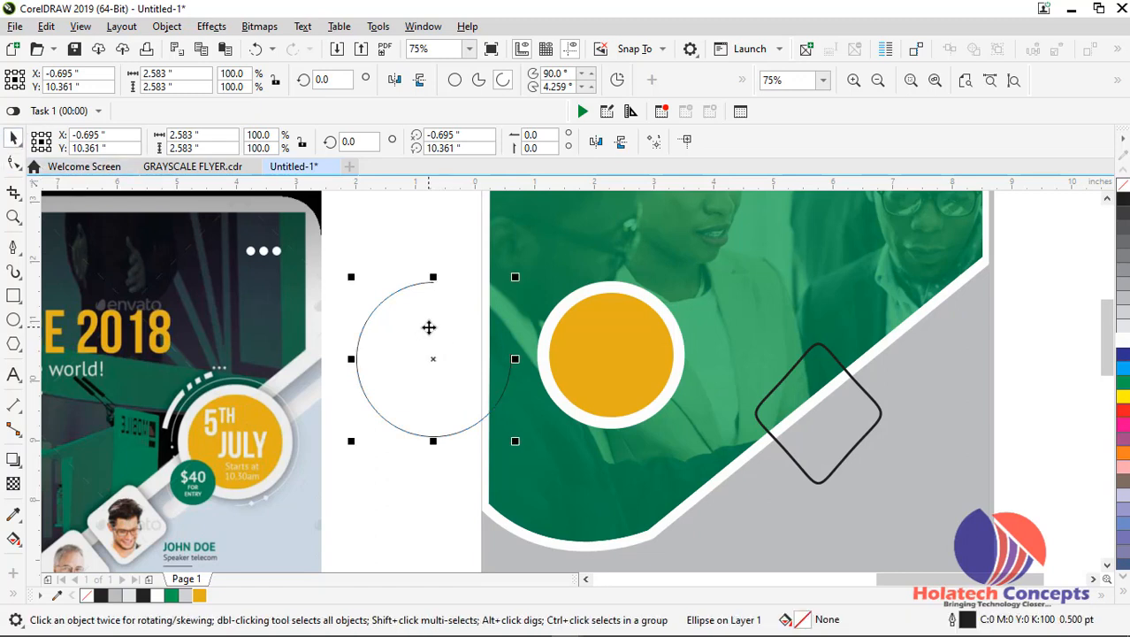
# Rotate the open arc to about 127.65 degrees so its gap faces left
pyautogui.click(428, 327)
pyautogui.moveTo(518, 276); pyautogui.dragTo(365, 446)
pyautogui.moveTo(517, 442); pyautogui.dragTo(405, 469)
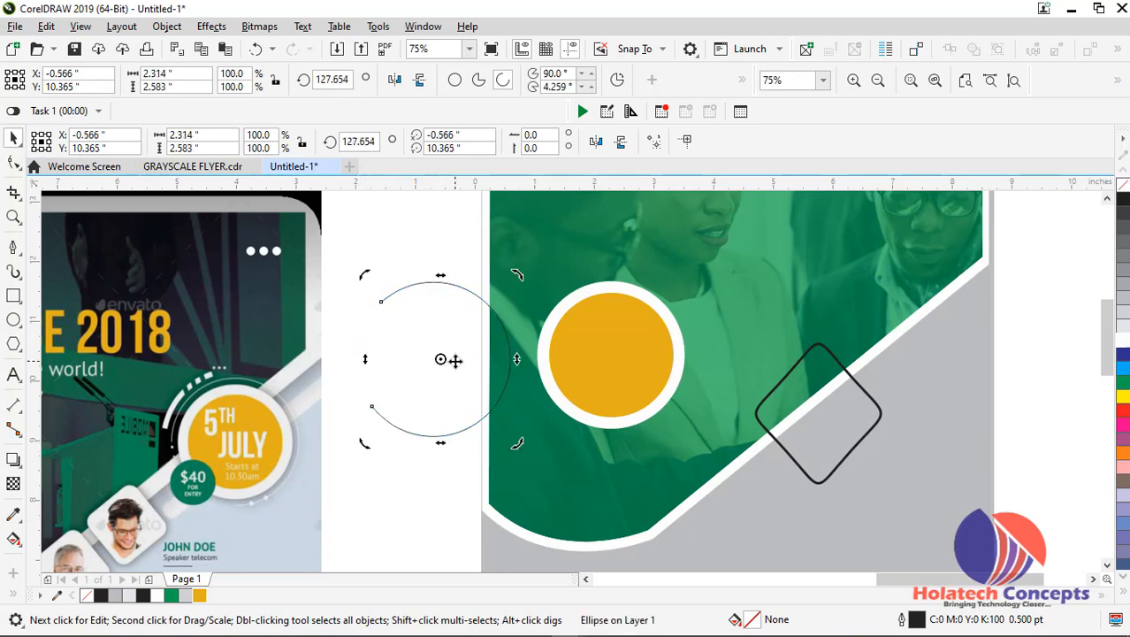
# Place the arc around the white circle and enlarge it slightly to about 2.33 by 2.61 inches
pyautogui.moveTo(452, 359); pyautogui.dragTo(627, 349)
pyautogui.scroll(2, 627, 357)
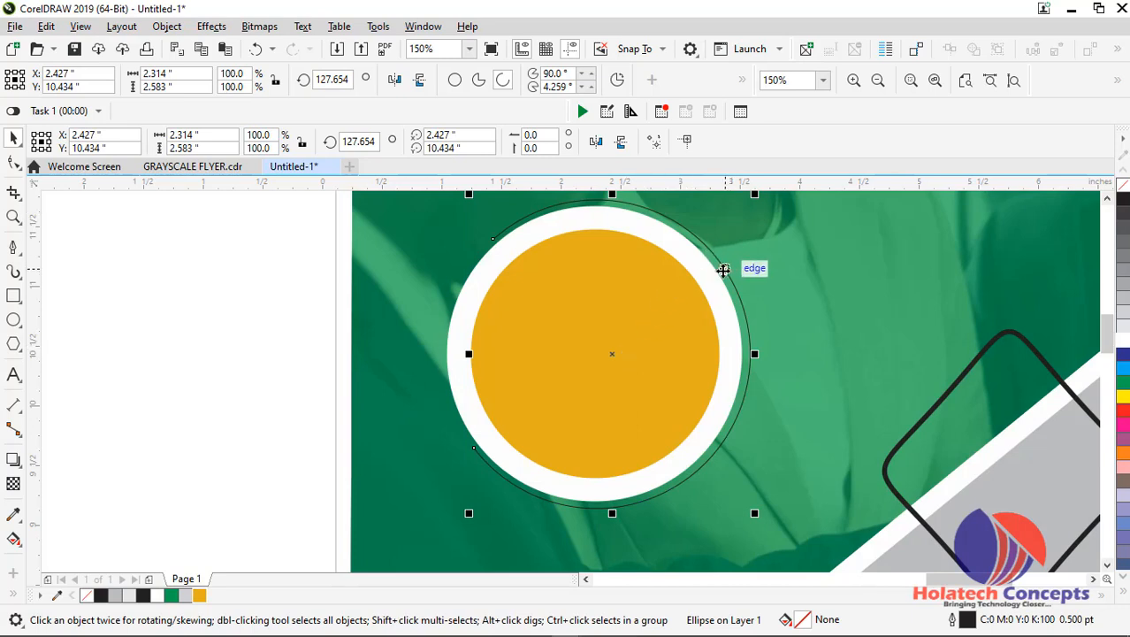
pyautogui.moveTo(754, 193); pyautogui.dragTo(754, 230)
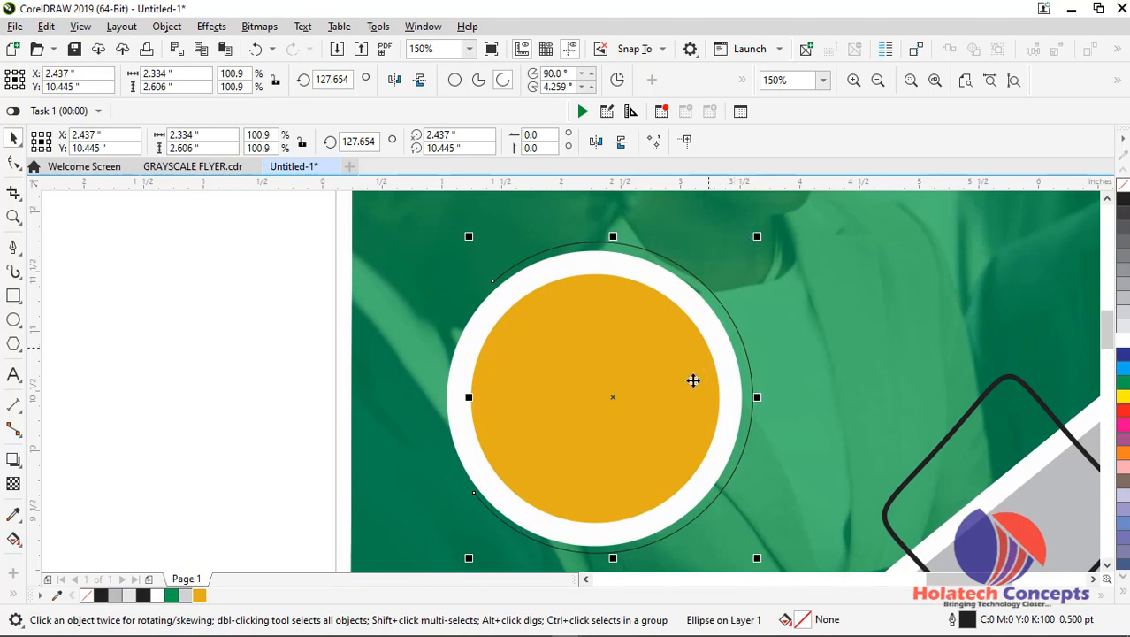
pyautogui.scroll(-1, 674, 396)
pyautogui.scroll(1, 647, 387)
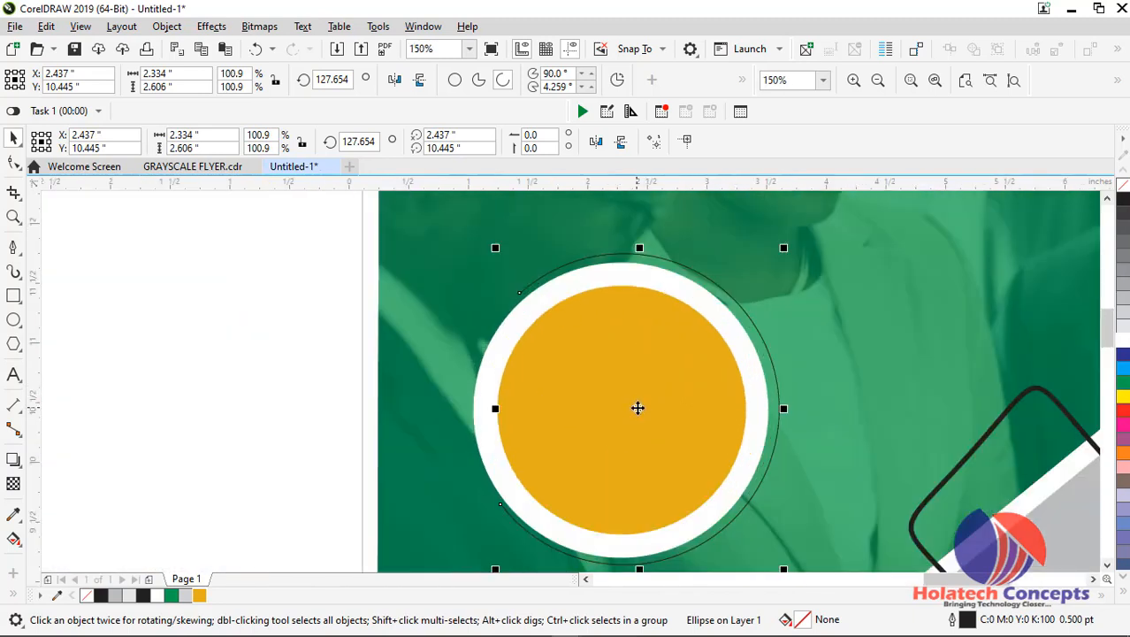
pyautogui.moveTo(637, 406); pyautogui.dragTo(633, 408)
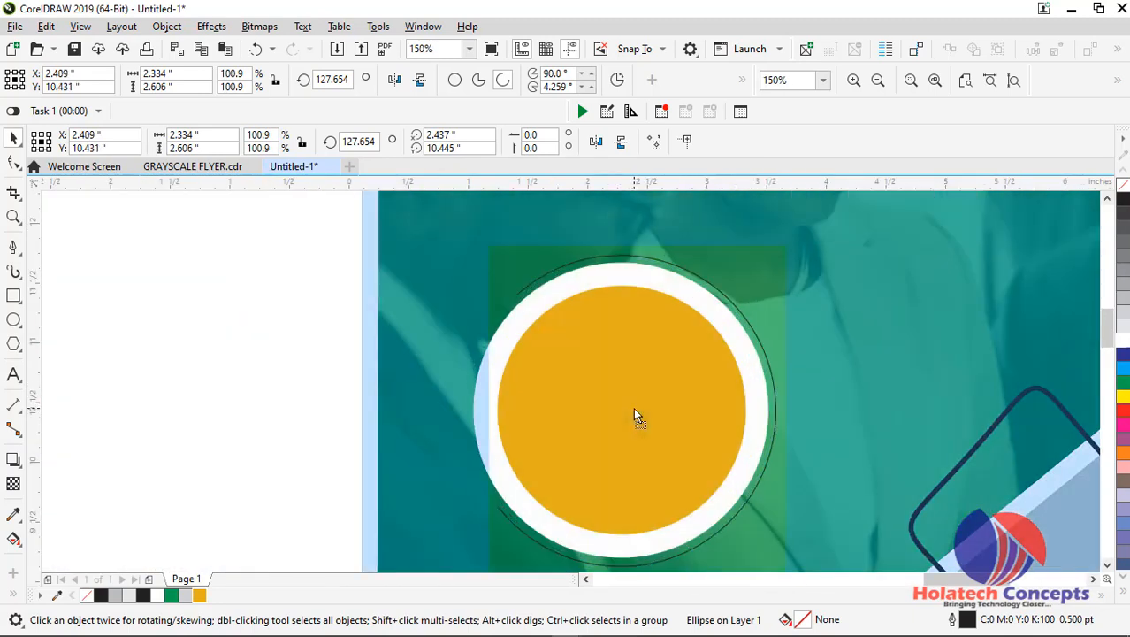
pyautogui.scroll(-1, 419, 448)
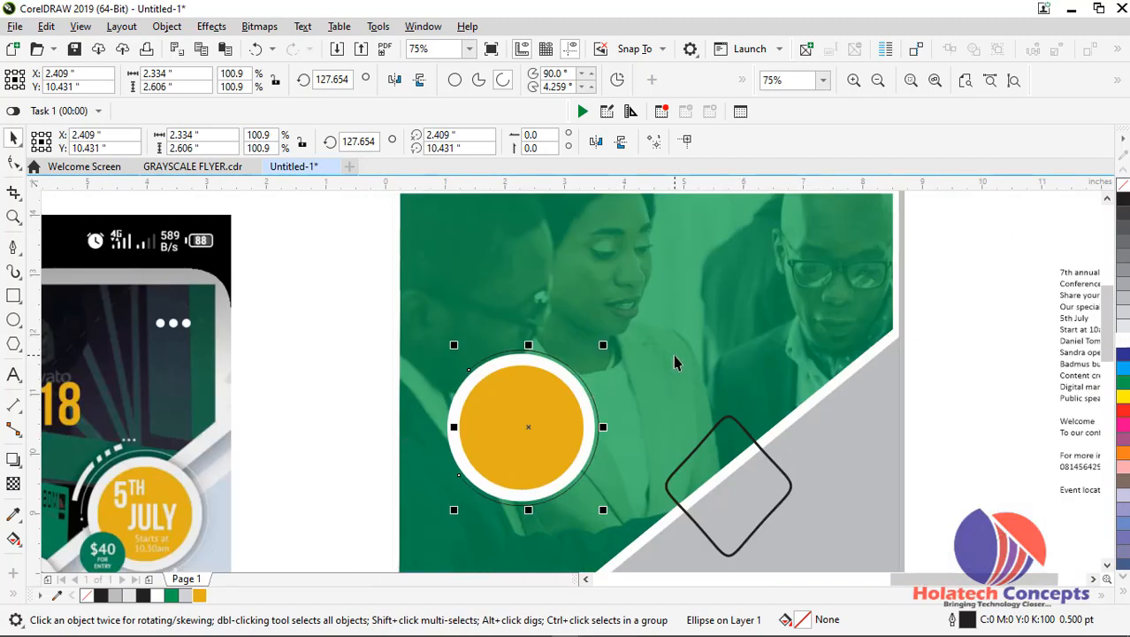
# Give the arc a 2 pt outline with rounded corners, drawn behind the fill
pyautogui.press('F12')
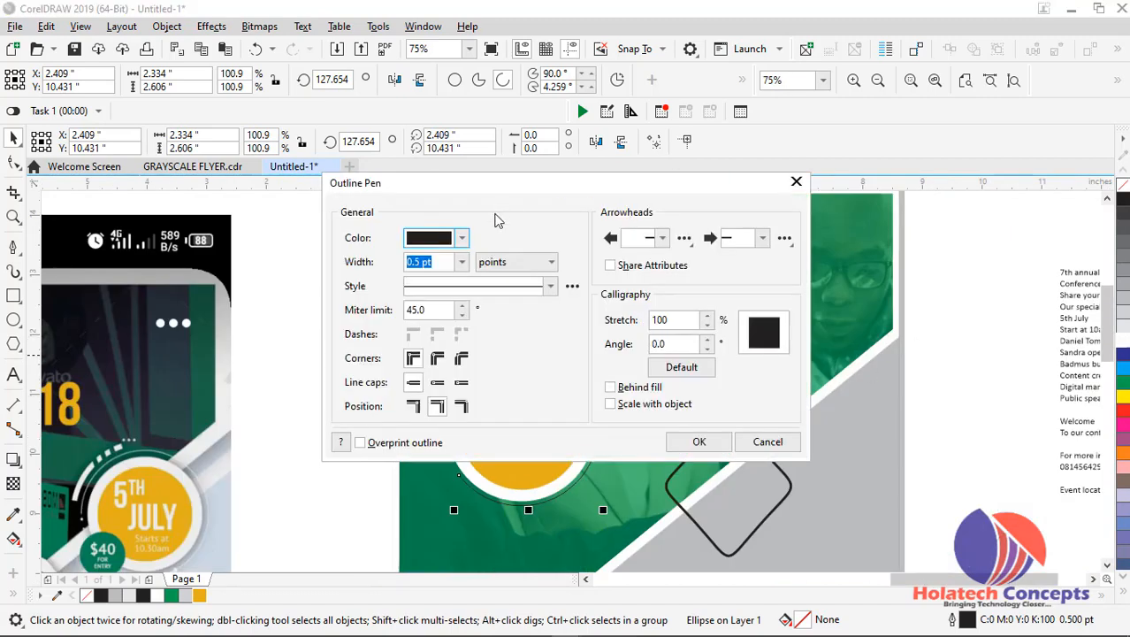
pyautogui.click(461, 261)
pyautogui.click(427, 356)
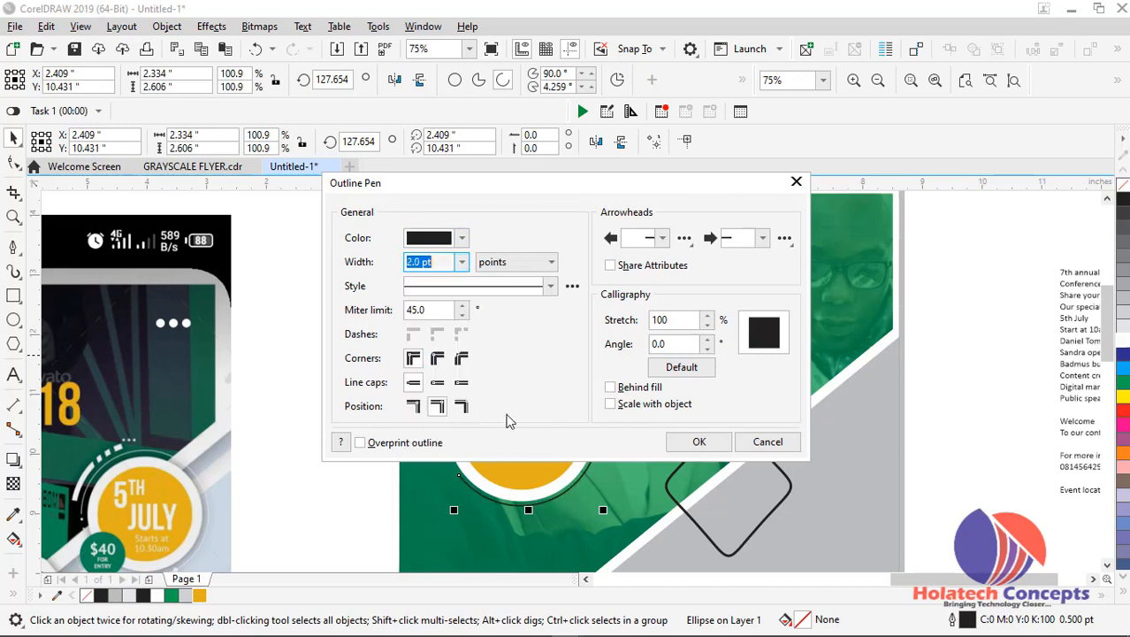
pyautogui.click(437, 359)
pyautogui.click(628, 389)
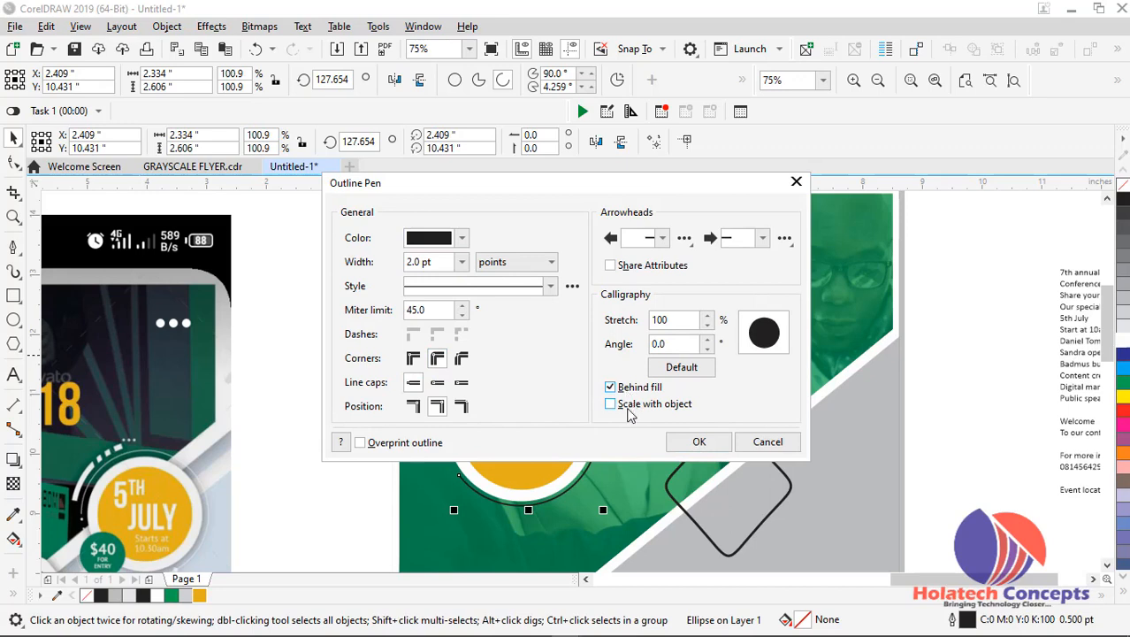
pyautogui.click(696, 441)
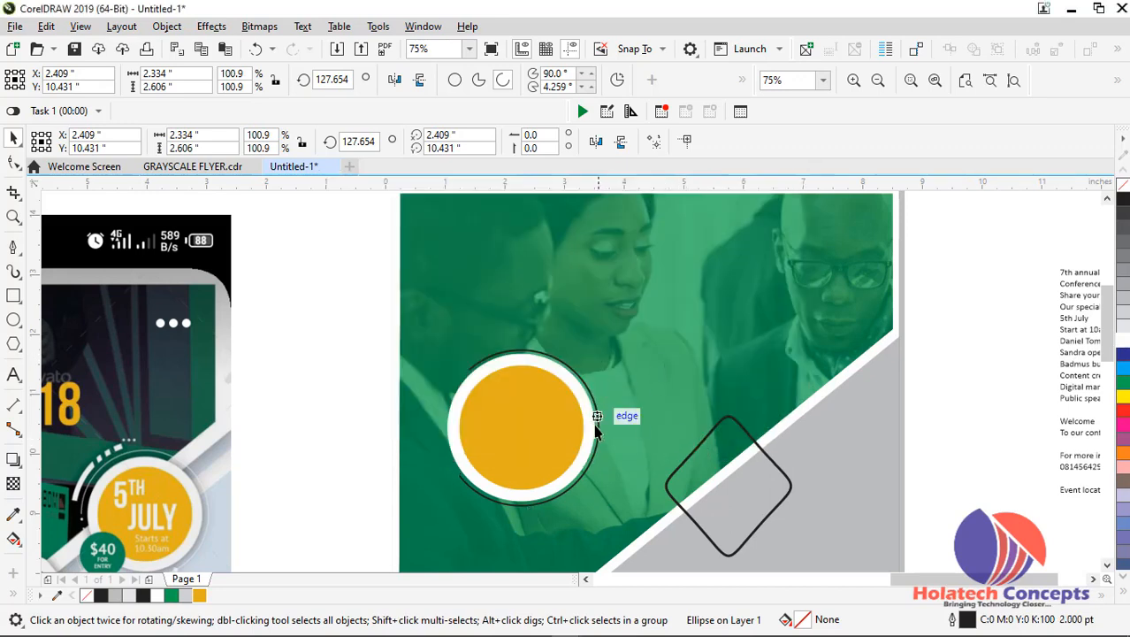
pyautogui.click(332, 401)
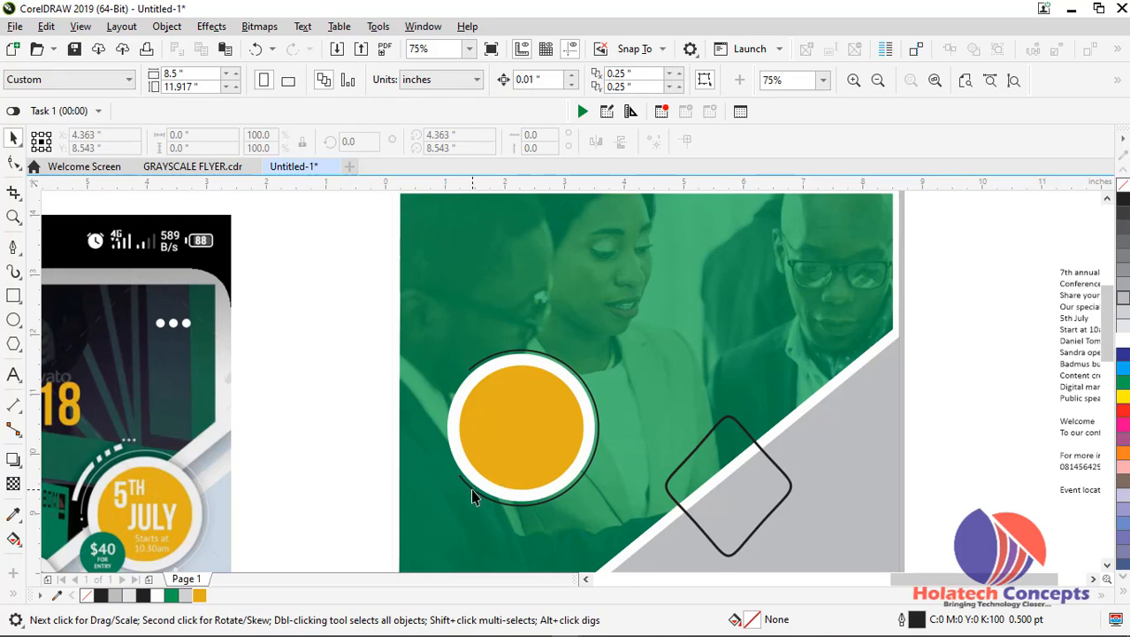
# Change the large arc's outline colour to white
pyautogui.click(472, 495)
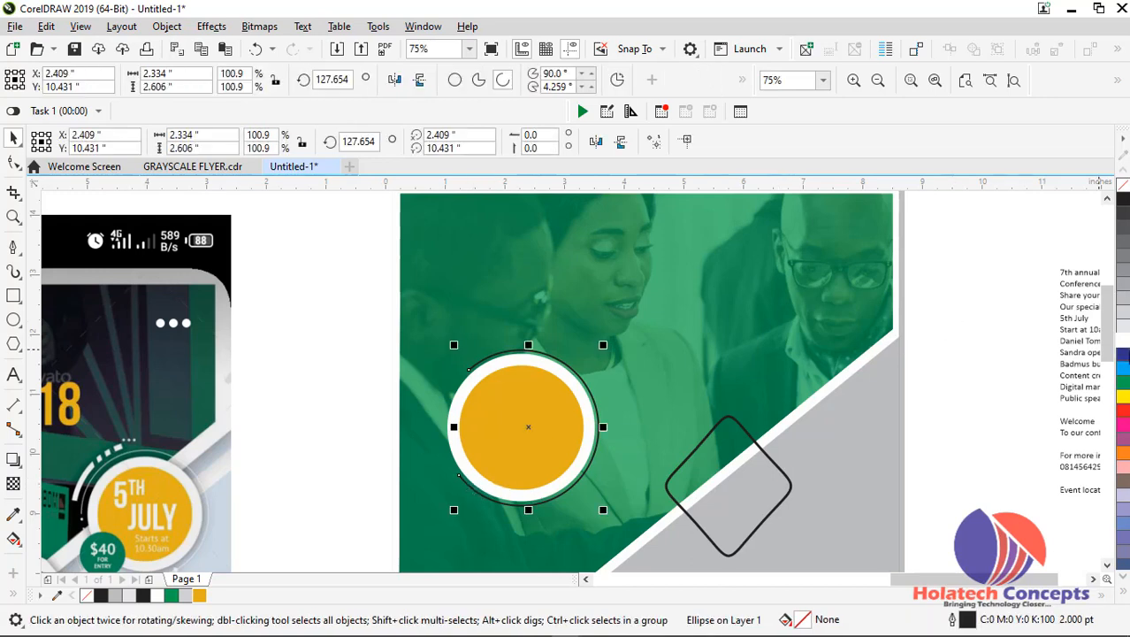
pyautogui.rightClick(1123, 348)
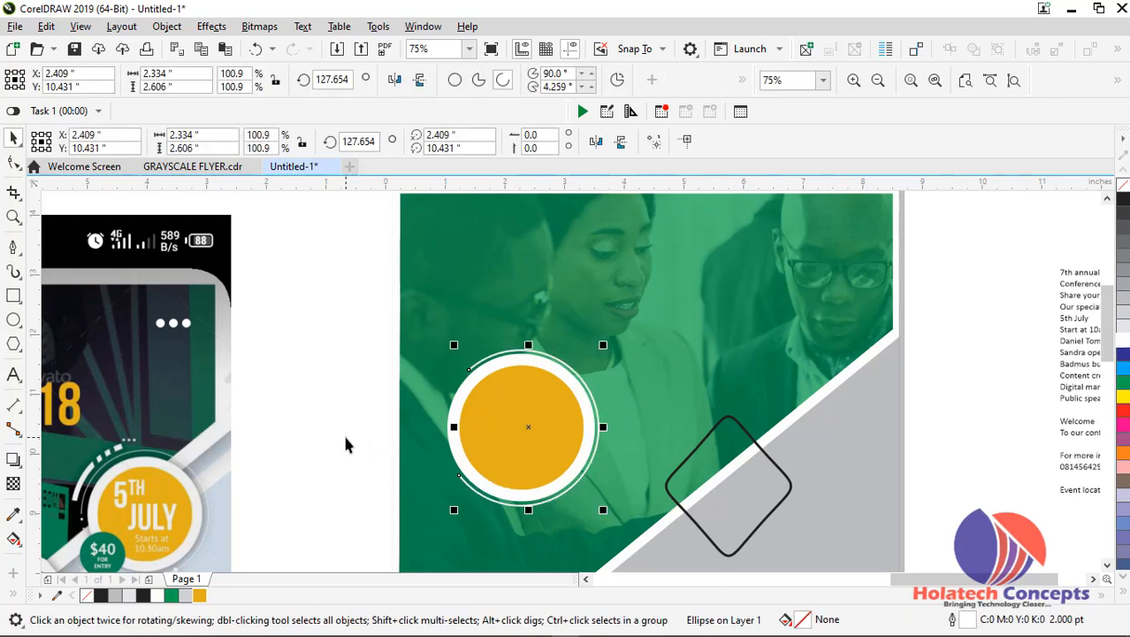
pyautogui.click(345, 405)
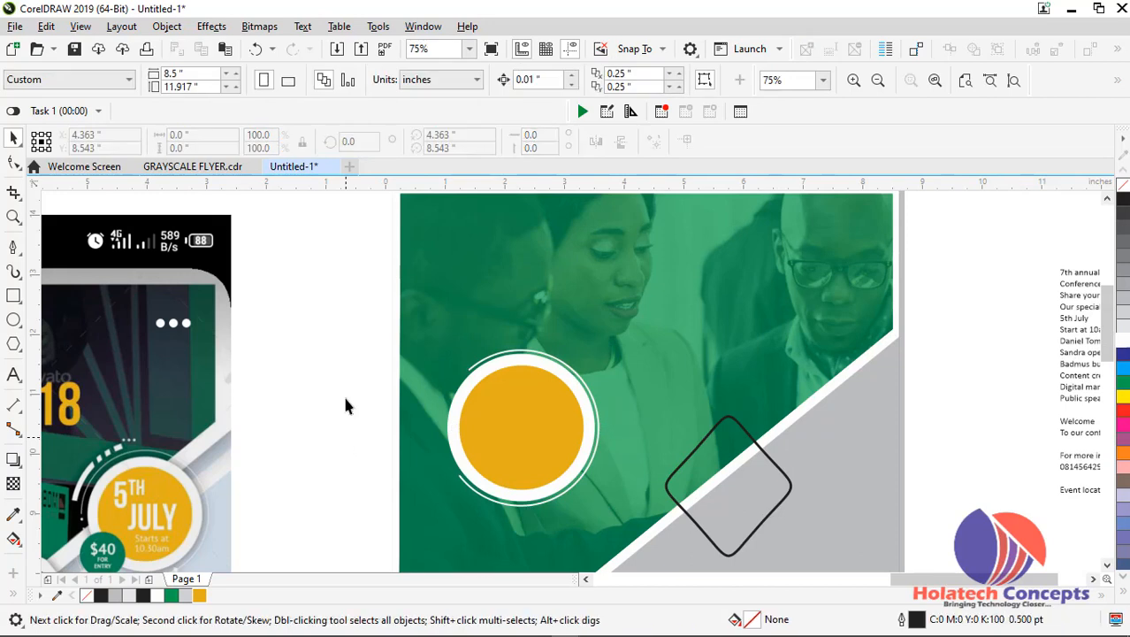
# Draw a quarter-circle arc about 1.15 by 1.17 inches beside the date badge
pyautogui.click(13, 321)
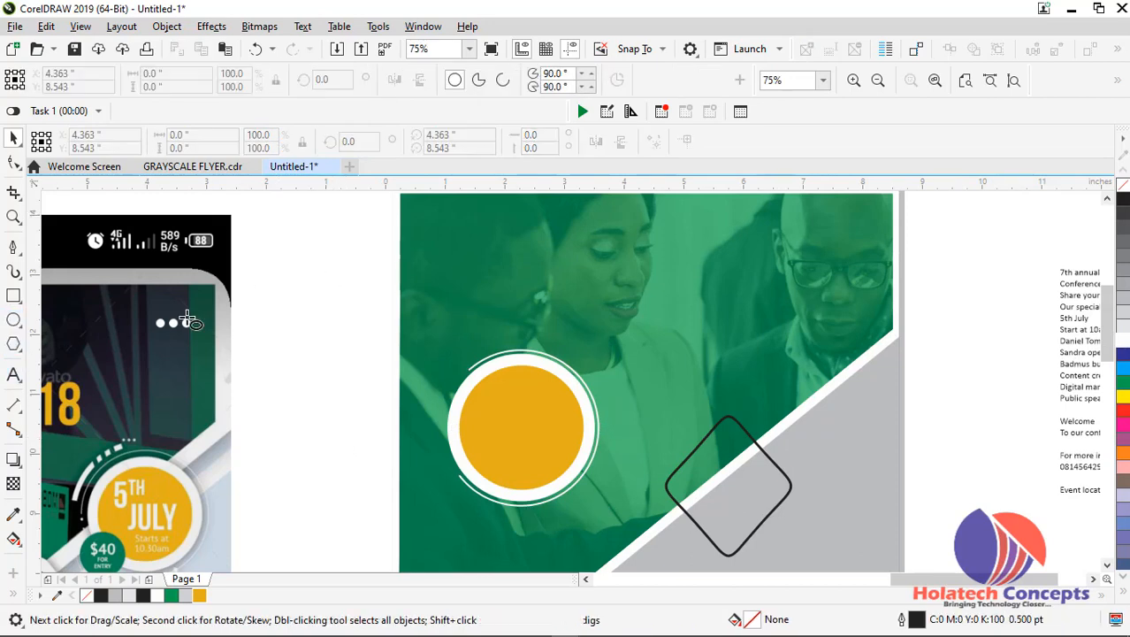
pyautogui.click(502, 79)
pyautogui.moveTo(290, 306); pyautogui.dragTo(426, 443)
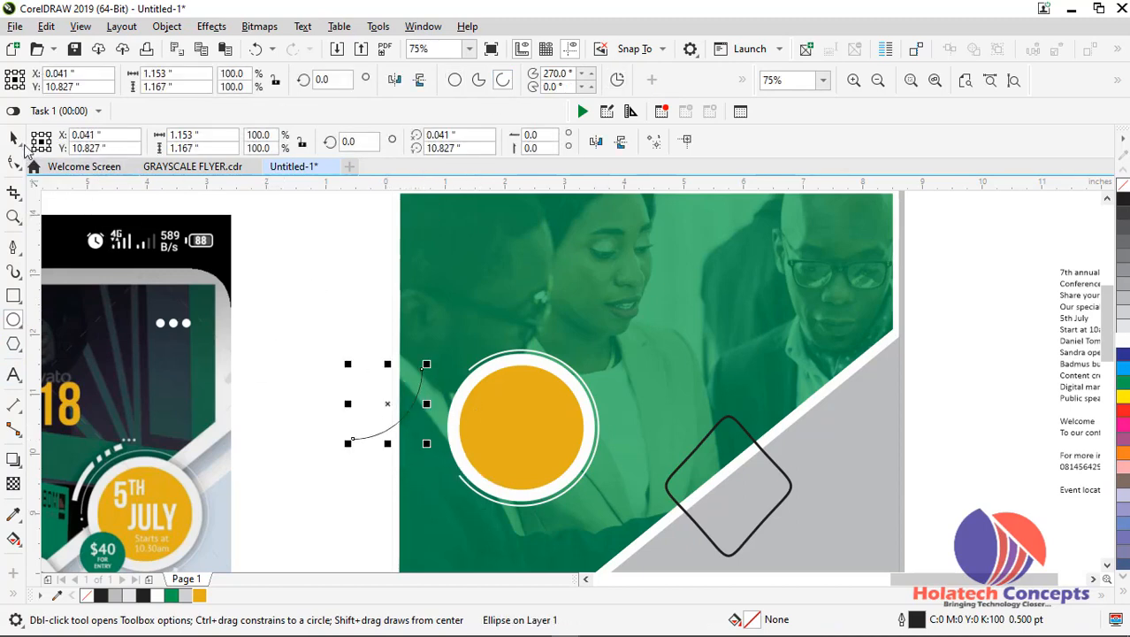
# Rotate the small arc to about 220.86 degrees and fit it into the gap on the badge's left side
pyautogui.click(14, 139)
pyautogui.click(389, 410)
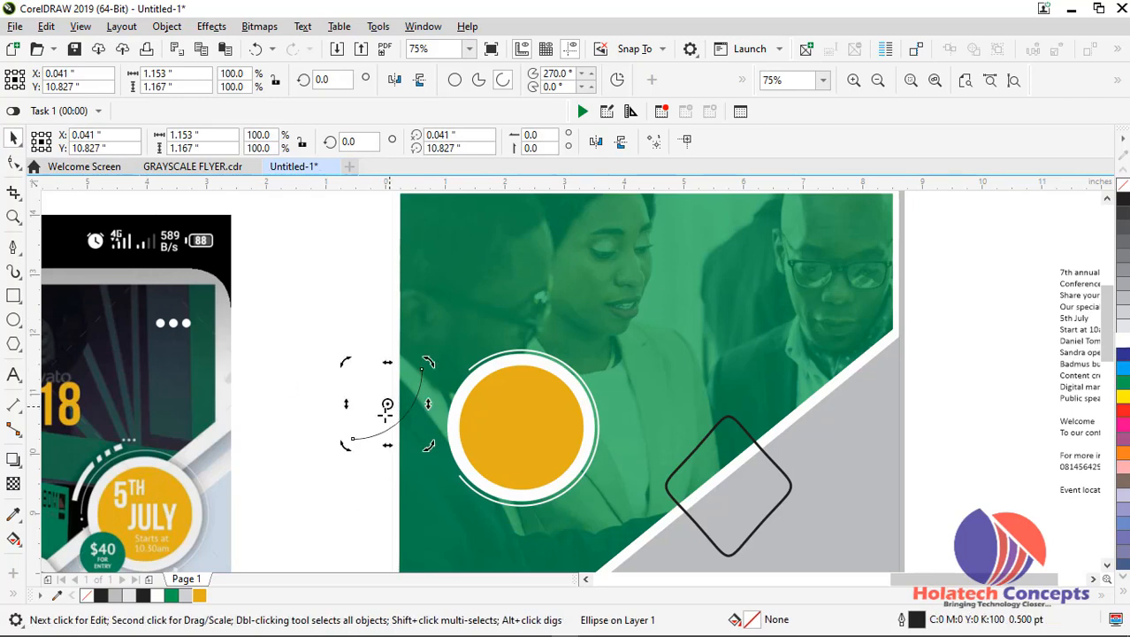
pyautogui.moveTo(350, 450); pyautogui.dragTo(389, 341)
pyautogui.click(368, 401)
pyautogui.moveTo(368, 400); pyautogui.dragTo(438, 418)
pyautogui.scroll(2, 439, 419)
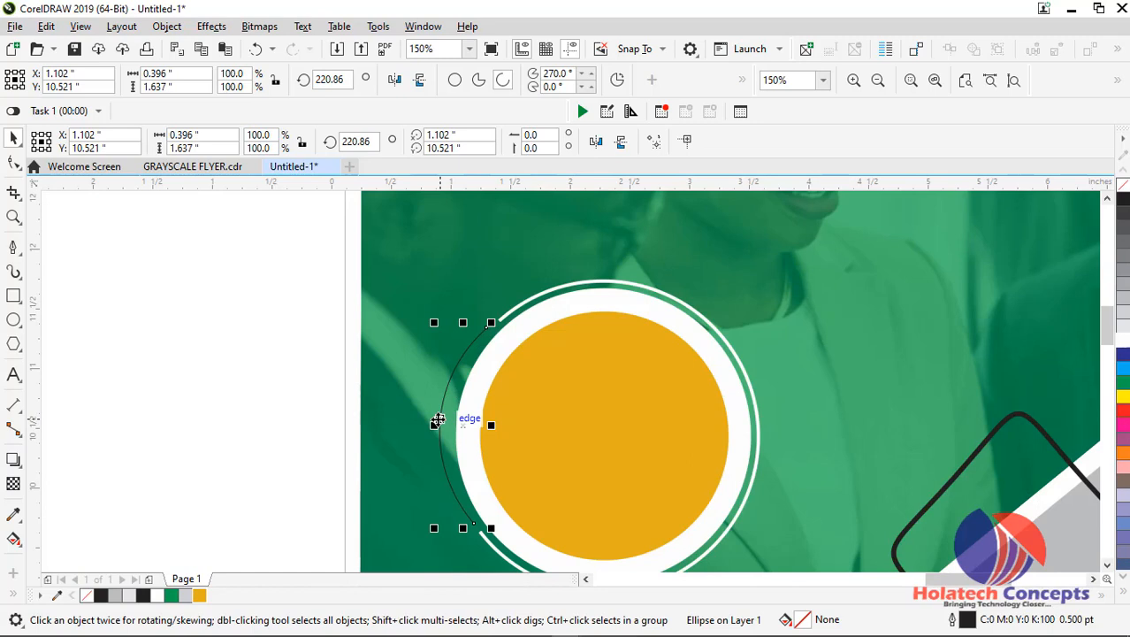
# Give the small arc a 2 pt outline set behind the fill and scaling with the object
pyautogui.press('F12')
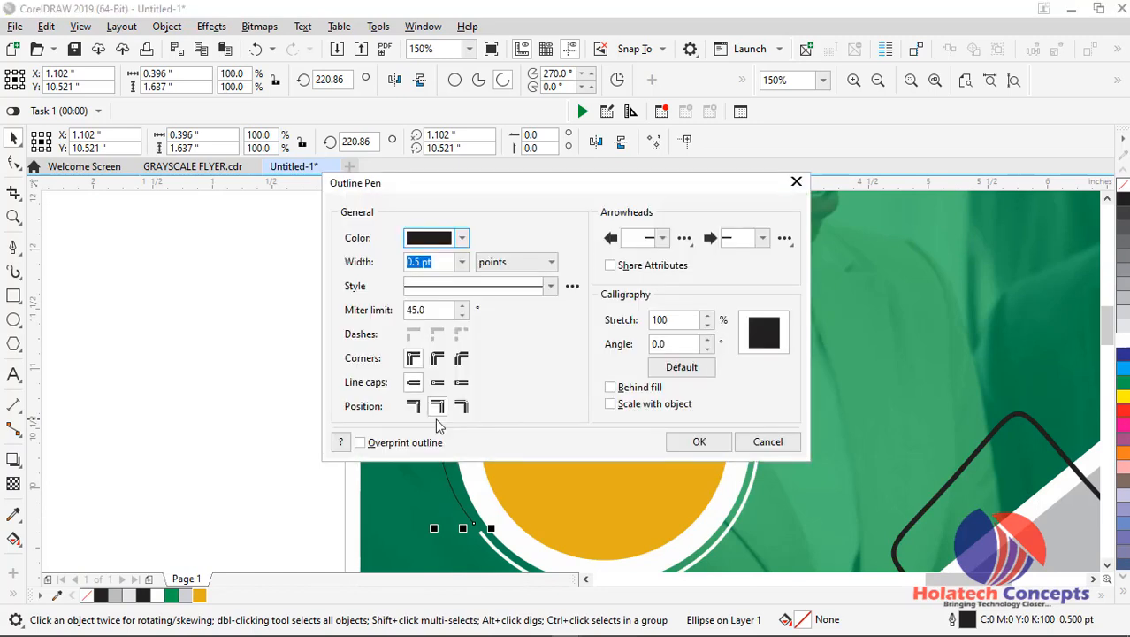
pyautogui.click(462, 262)
pyautogui.click(439, 362)
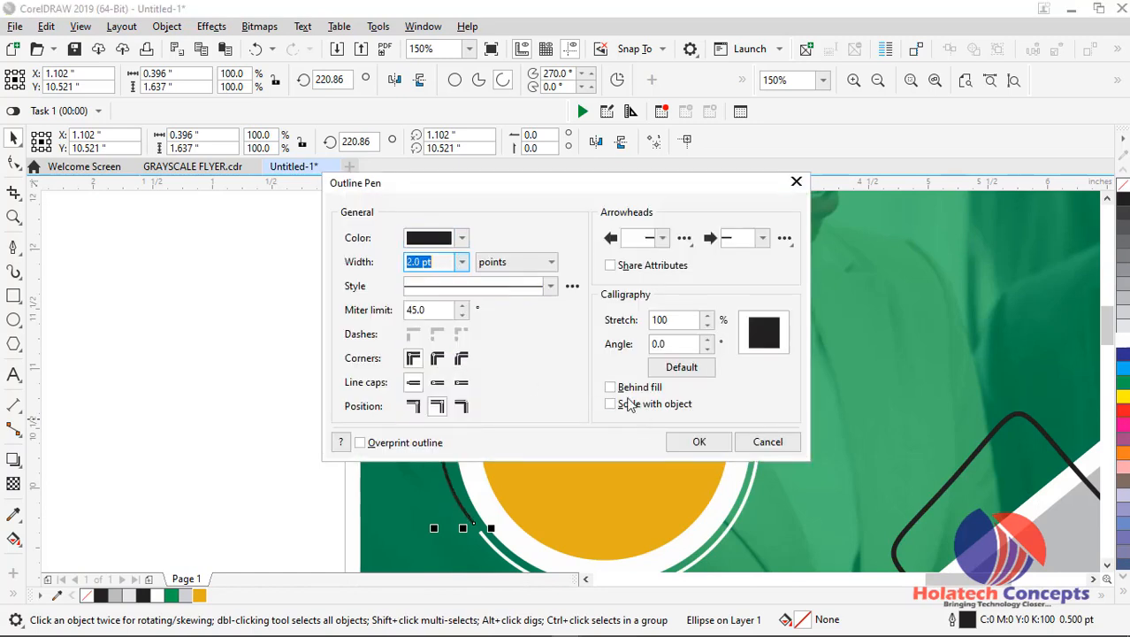
pyautogui.click(621, 387)
pyautogui.click(626, 404)
pyautogui.click(697, 443)
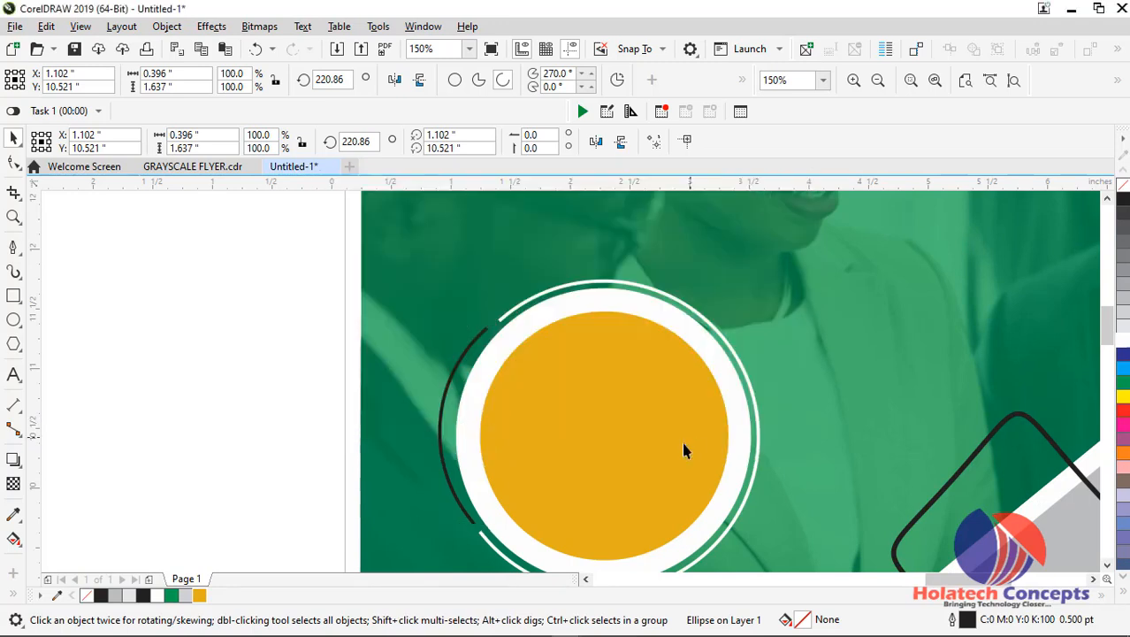
pyautogui.click(271, 389)
# Colour the small arc's outline white and check it against the reference badge
pyautogui.scroll(-2, 270, 389)
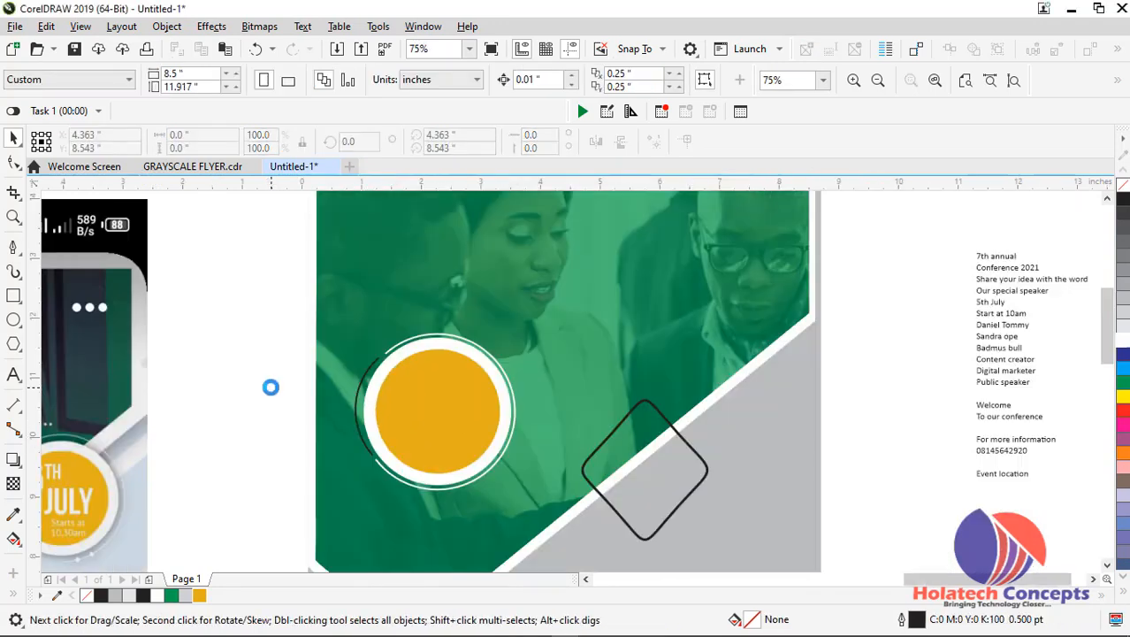
pyautogui.scroll(-1, 271, 410)
pyautogui.scroll(1, 302, 462)
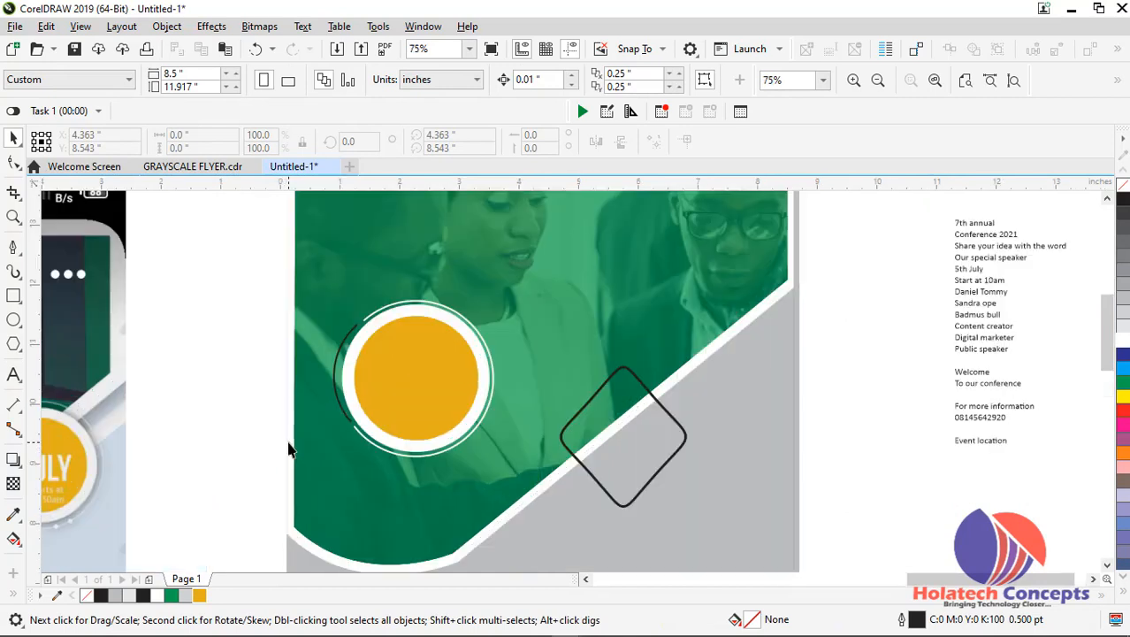
pyautogui.moveTo(957, 583); pyautogui.dragTo(921, 584)
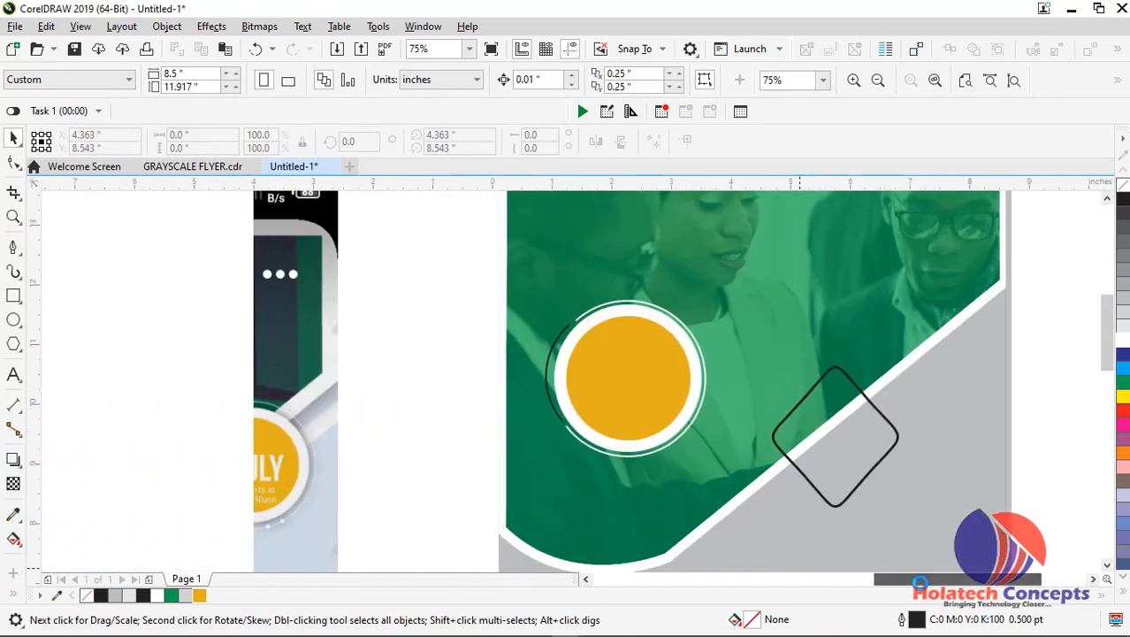
pyautogui.click(555, 403)
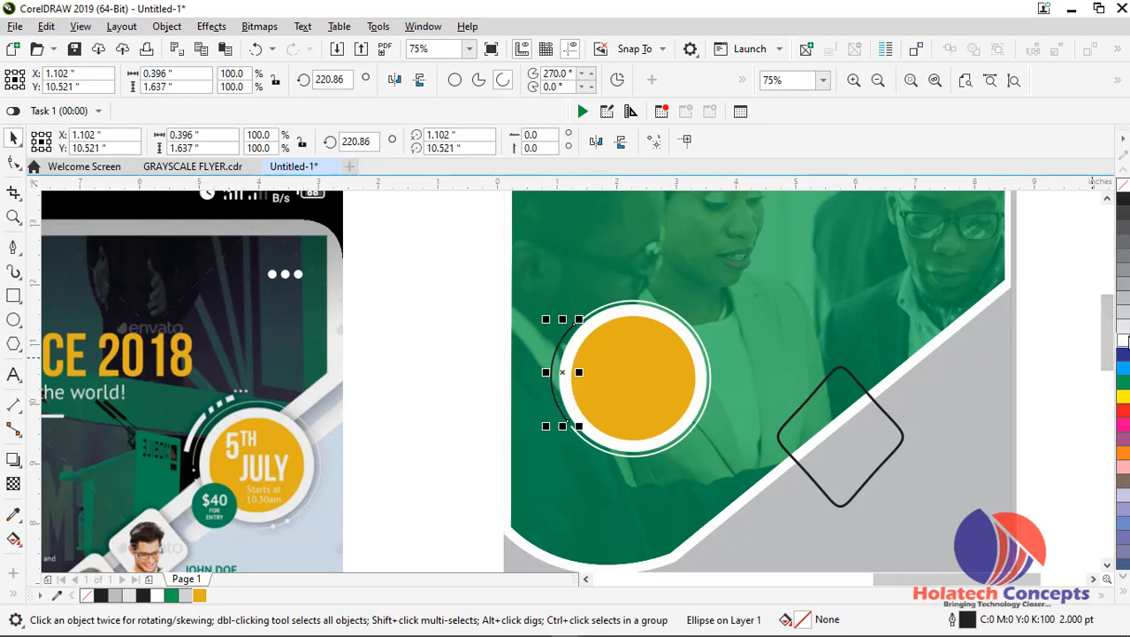
pyautogui.rightClick(1124, 342)
pyautogui.click(412, 433)
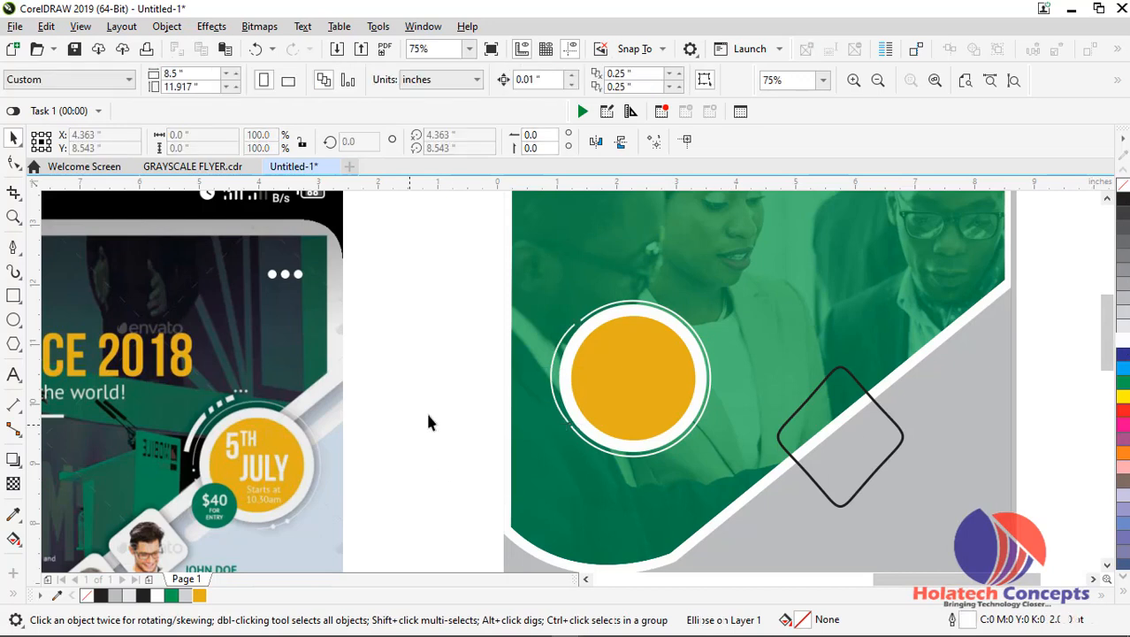
pyautogui.scroll(2, 593, 379)
pyautogui.scroll(-2, 593, 379)
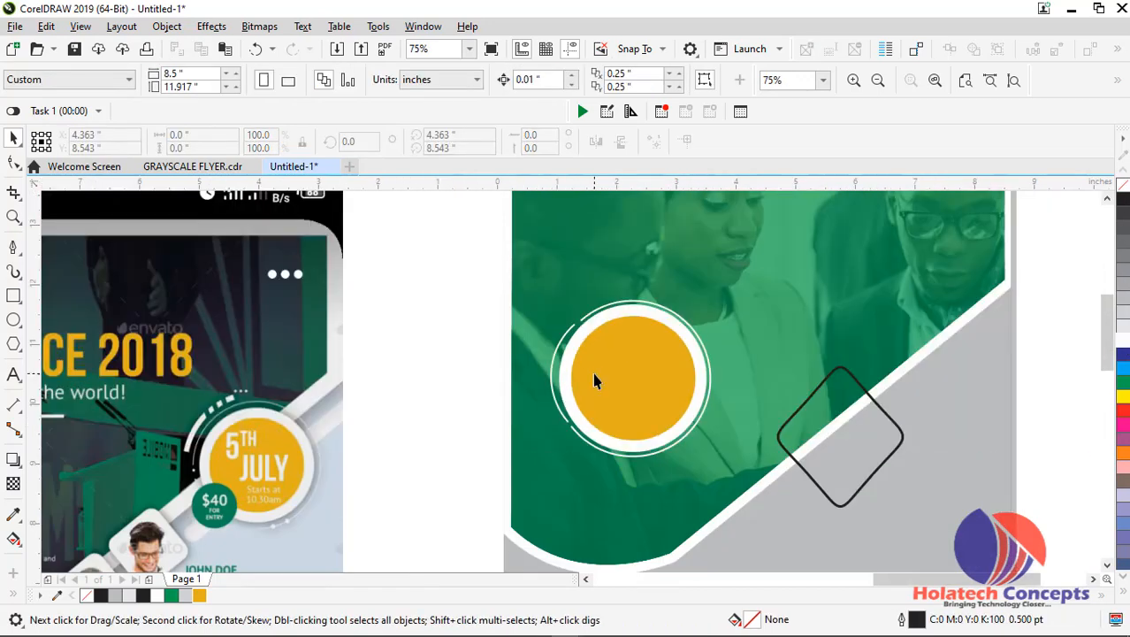
# Try to fit the small white arc against the badge's left edge by moving and nudging it
pyautogui.click(564, 414)
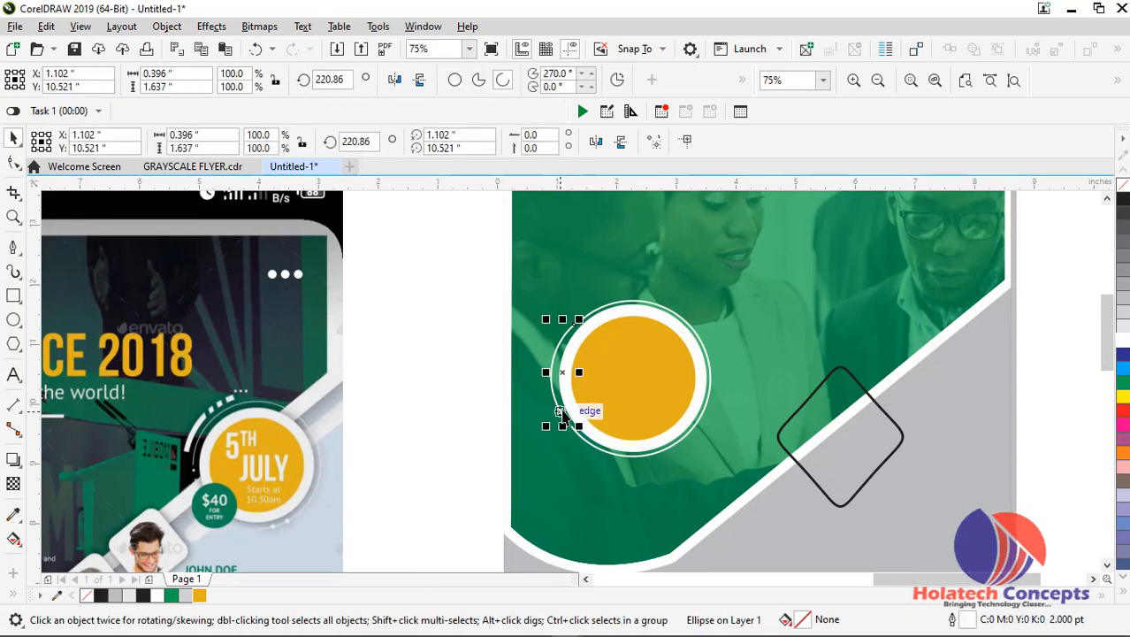
pyautogui.moveTo(562, 412); pyautogui.dragTo(566, 413)
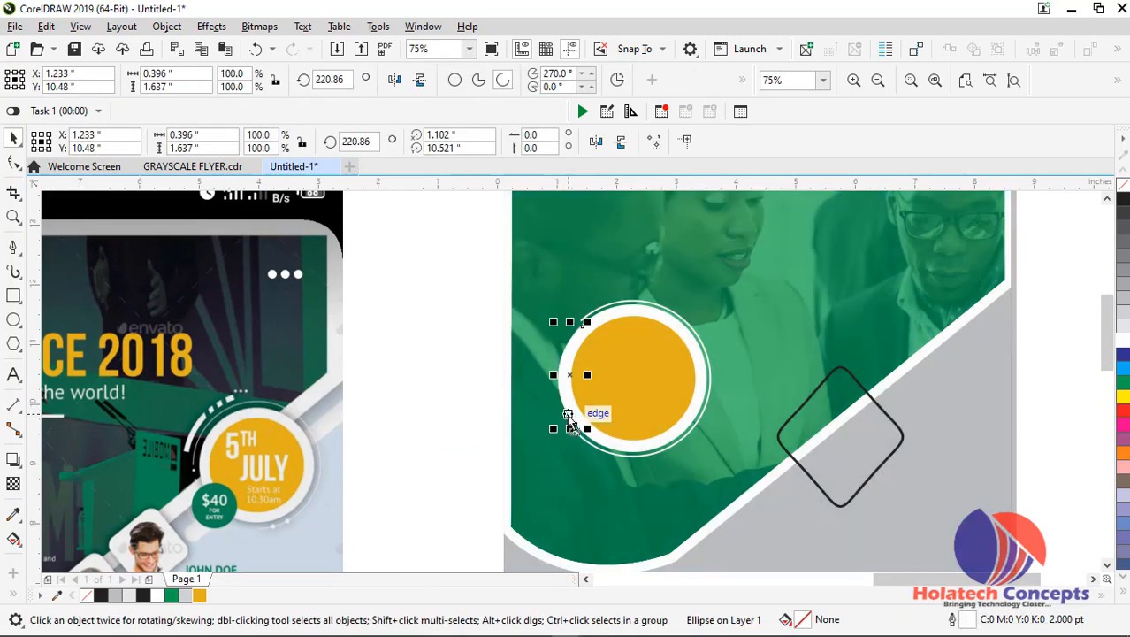
pyautogui.press('Left')
pyautogui.press('Left')
pyautogui.press('Left')
pyautogui.press('Left')
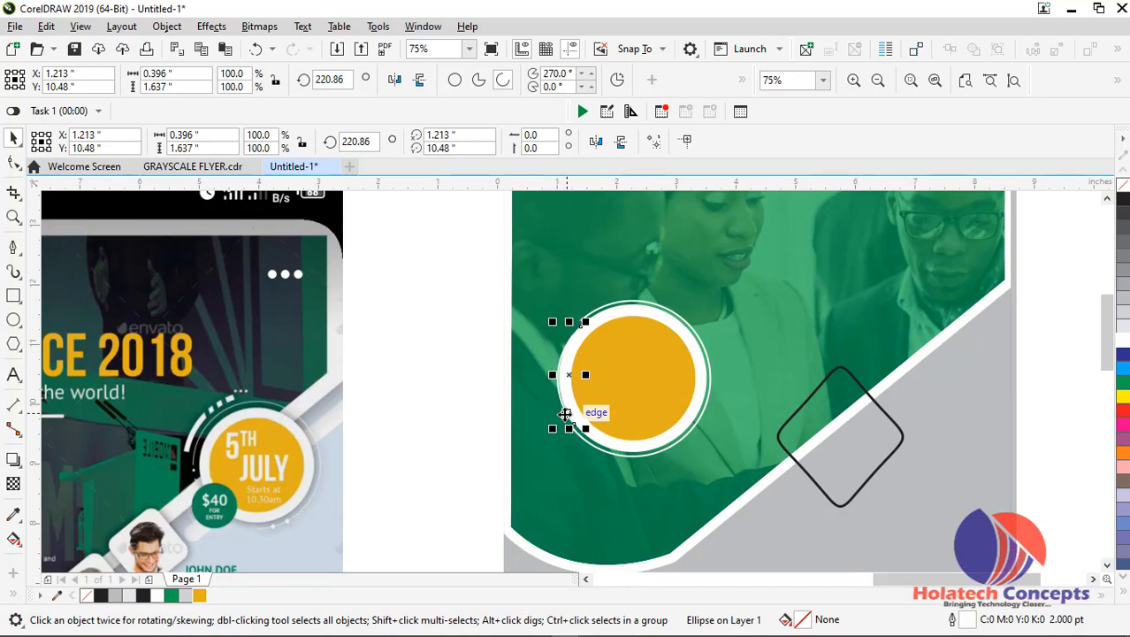
pyautogui.press('Left')
pyautogui.press('Left')
pyautogui.press('Left')
pyautogui.press('Left')
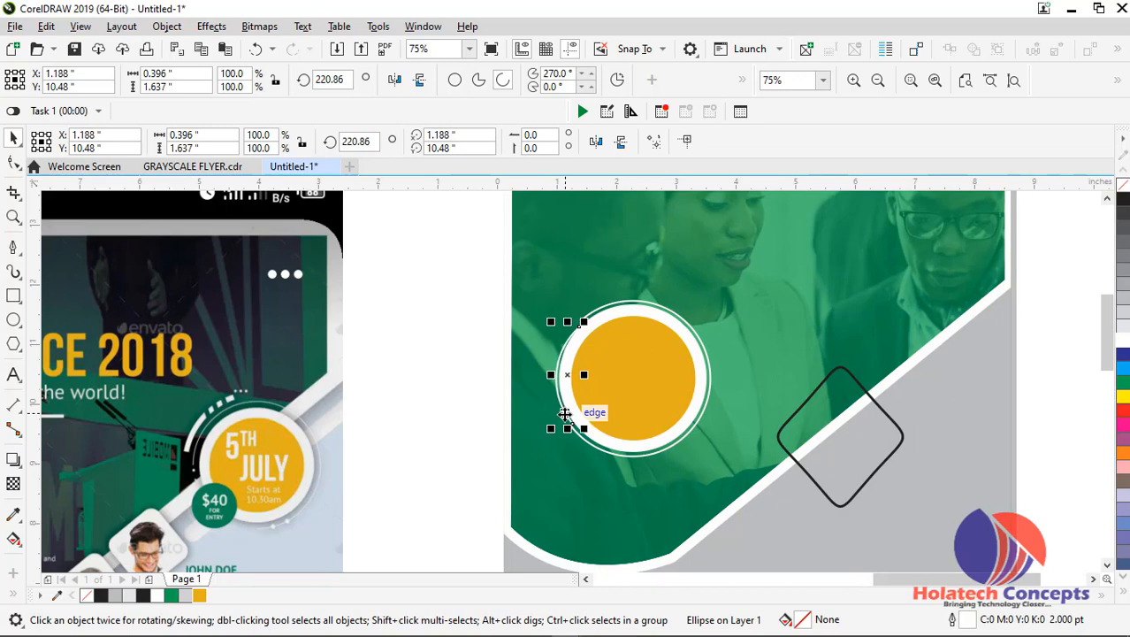
pyautogui.press('Left')
pyautogui.press('Left')
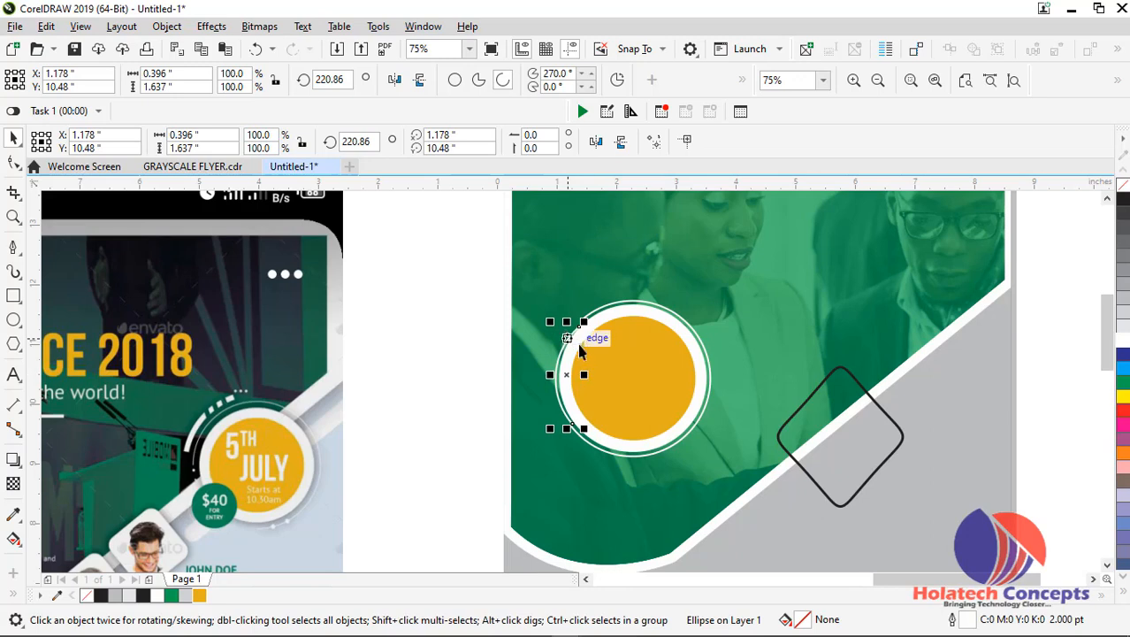
# Try the small white arc slightly farther out in the ring's left gap, and delete it
pyautogui.scroll(1, 535, 376)
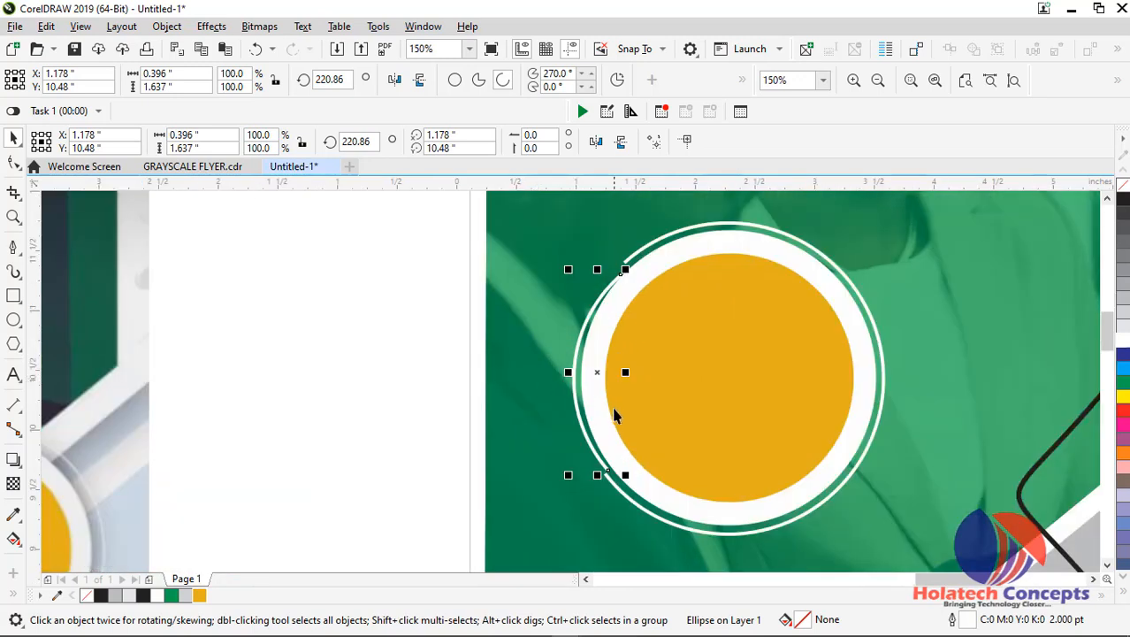
pyautogui.moveTo(584, 424); pyautogui.dragTo(578, 432)
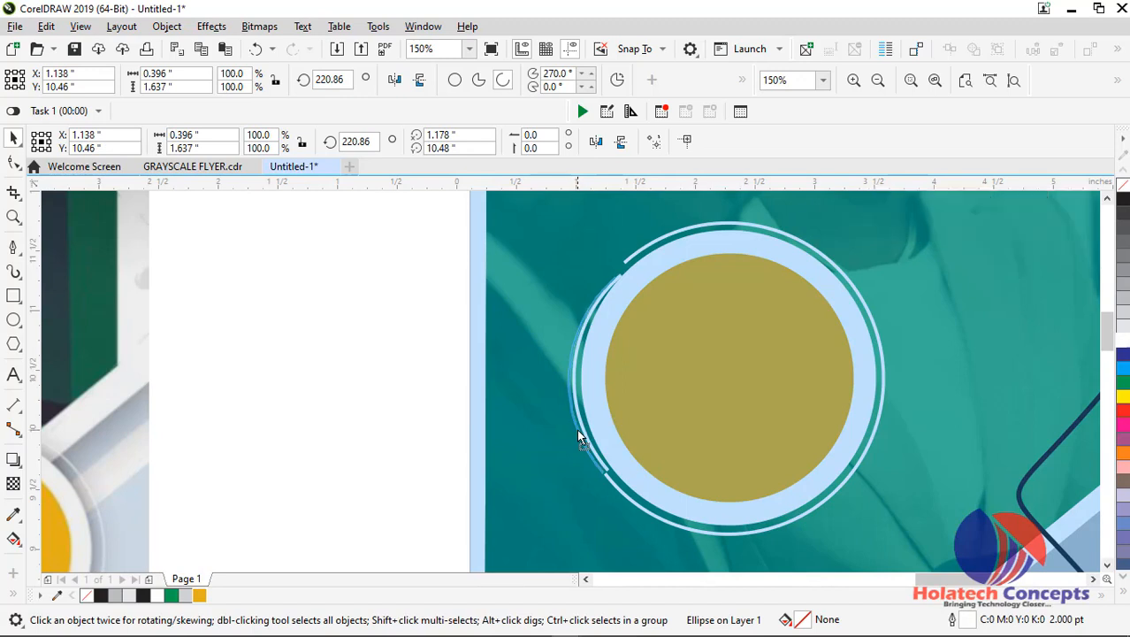
pyautogui.scroll(1, 576, 428)
pyautogui.scroll(-1, 577, 429)
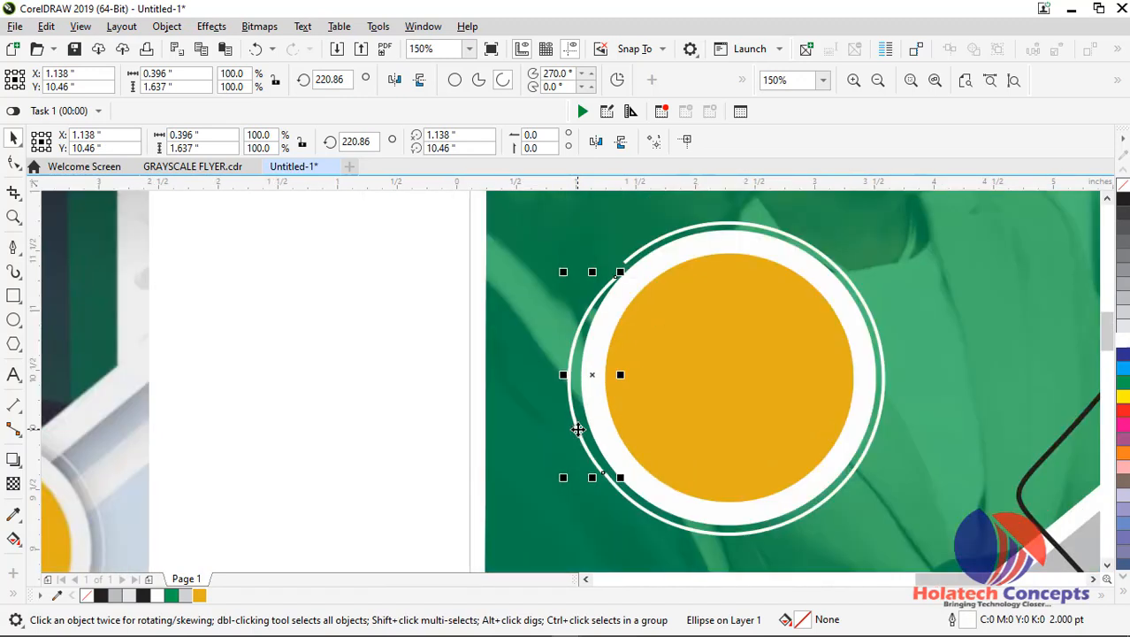
pyautogui.press('Escape')
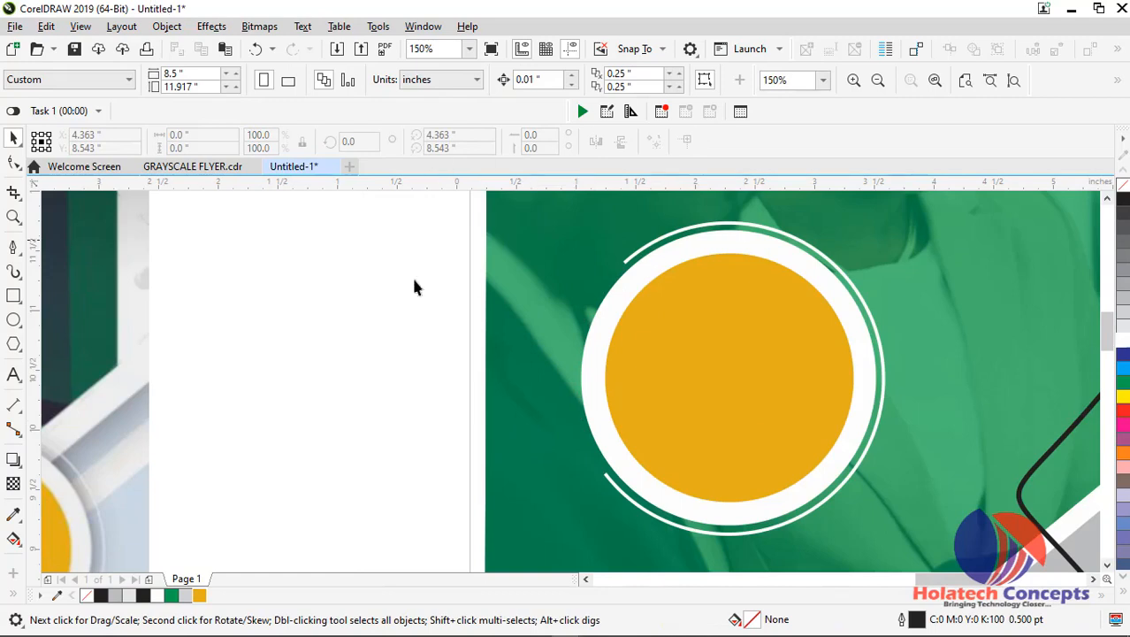
pyautogui.click(14, 322)
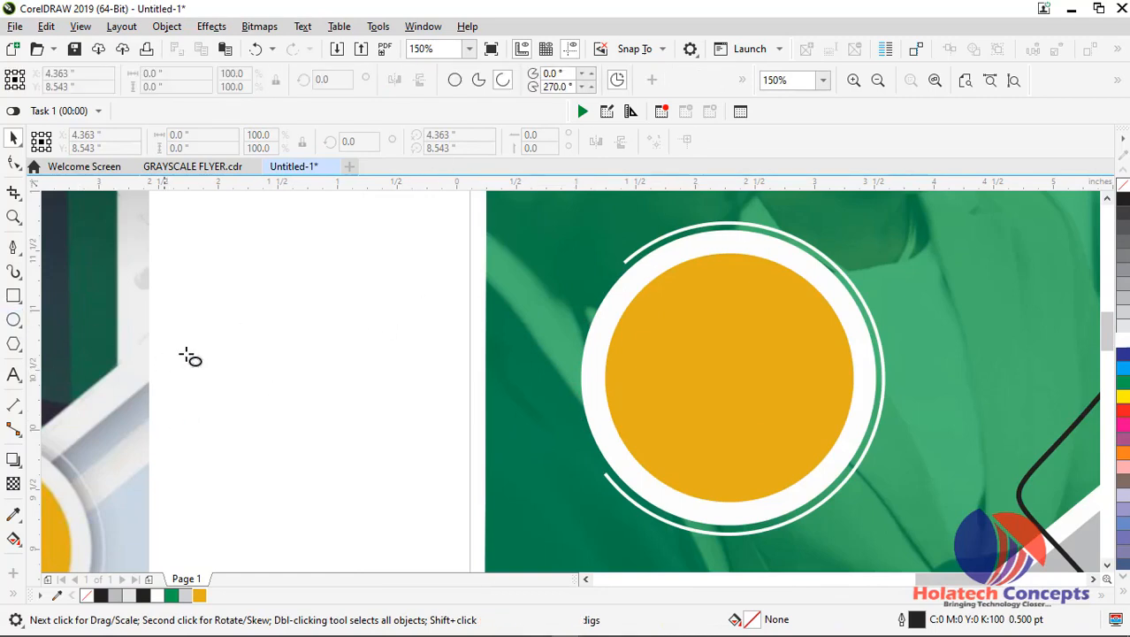
pyautogui.moveTo(226, 329); pyautogui.dragTo(256, 379)
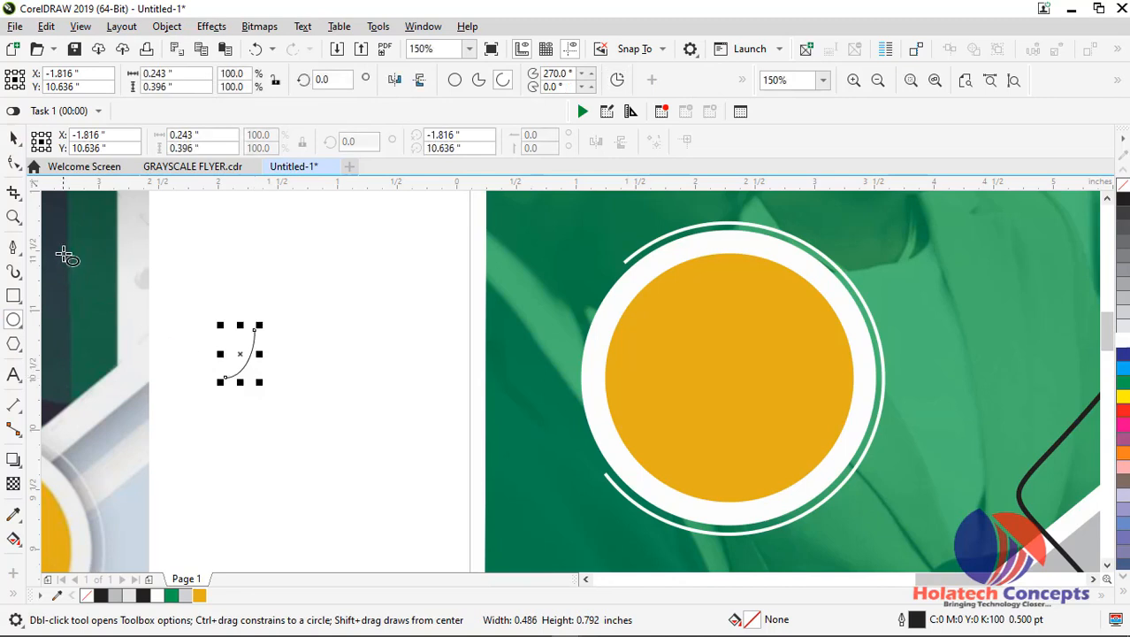
pyautogui.press('Delete')
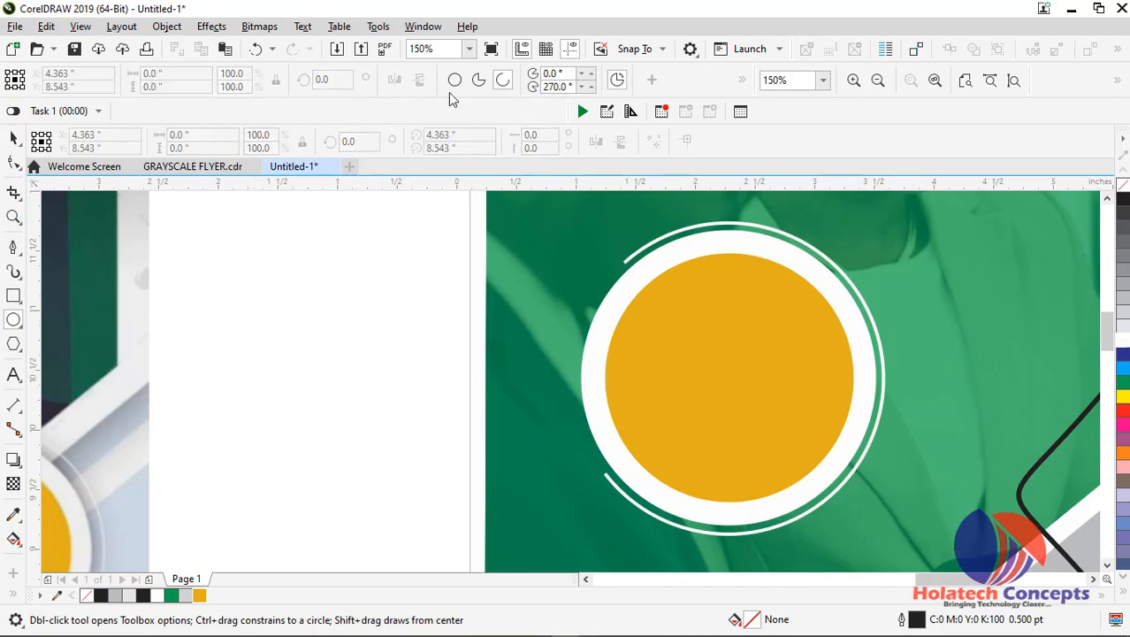
pyautogui.click(454, 80)
pyautogui.moveTo(357, 332); pyautogui.dragTo(394, 379)
pyautogui.click(14, 141)
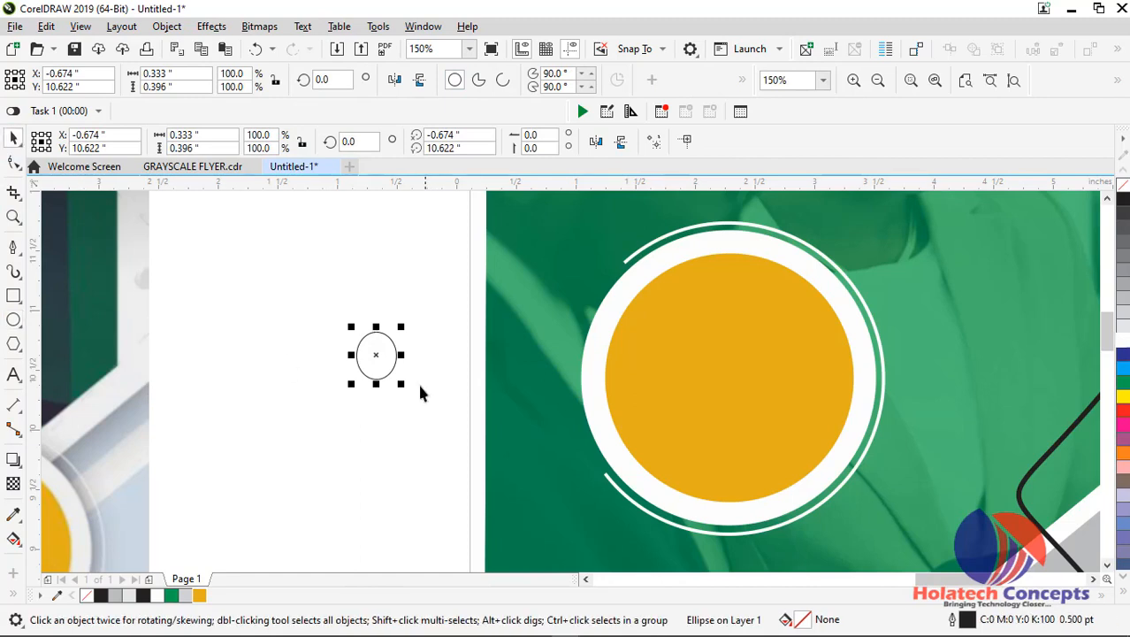
pyautogui.press('Delete')
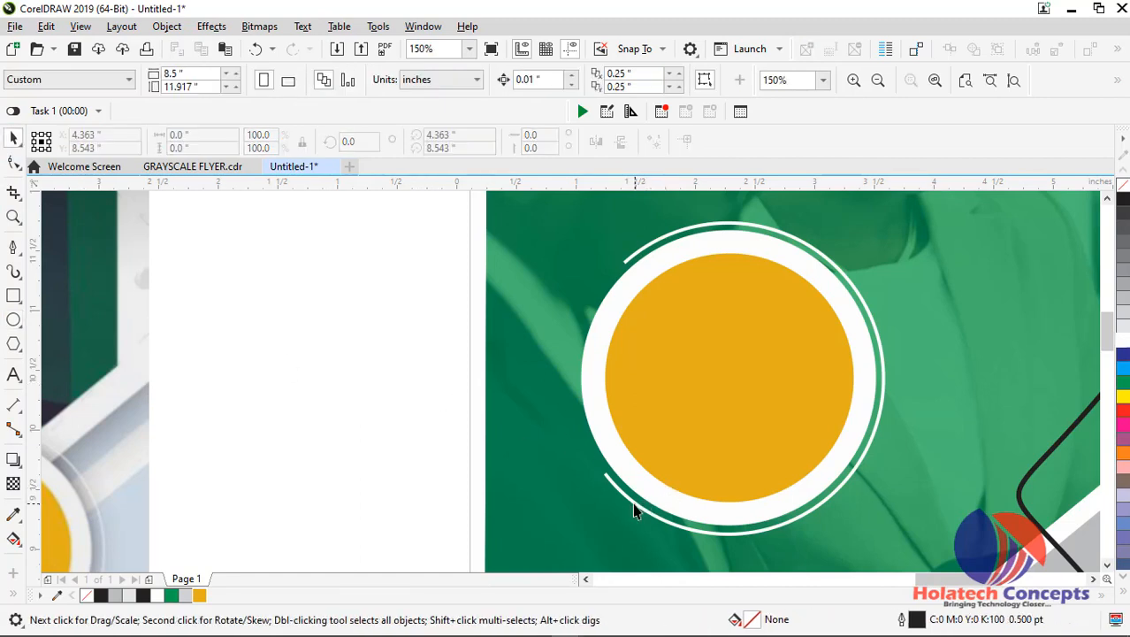
# Duplicate the large white arc to the left of the badge and rotate the copy to about 308.618 degrees
pyautogui.click(637, 500)
pyautogui.moveTo(636, 500); pyautogui.dragTo(349, 467)
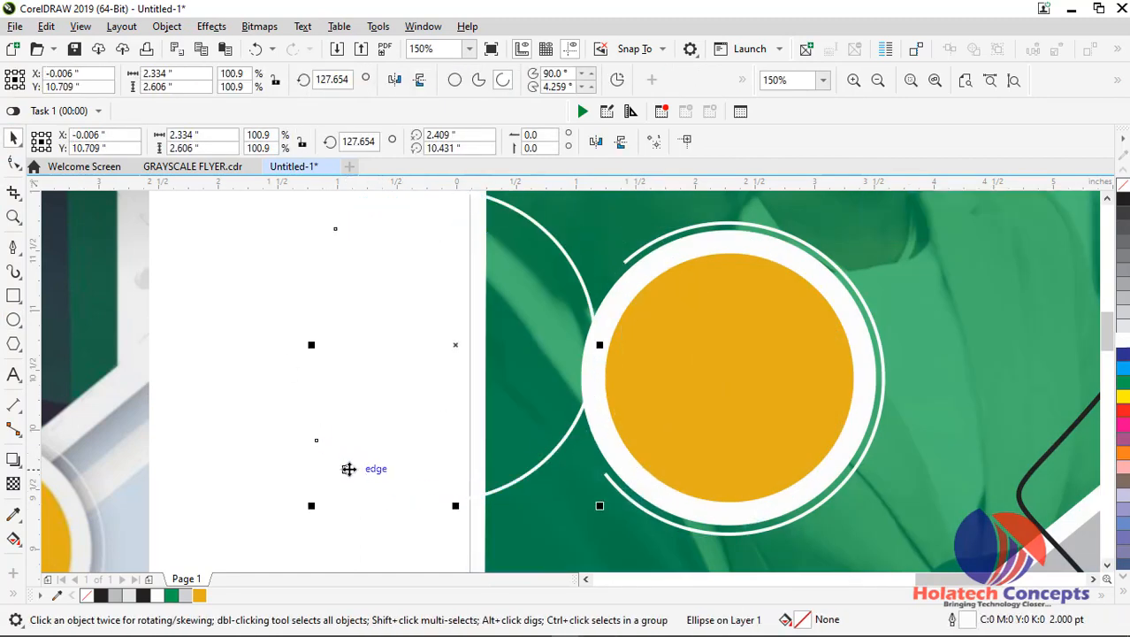
pyautogui.click(351, 467)
pyautogui.moveTo(601, 507); pyautogui.dragTo(550, 237)
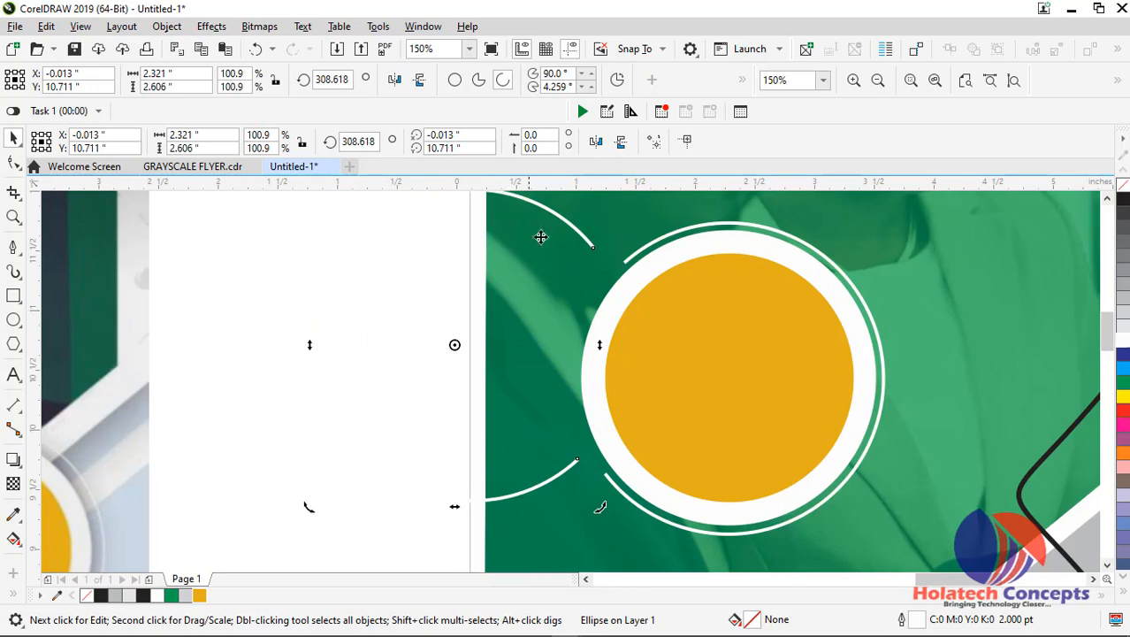
# Move the rotated arc copy onto the badge so its curve lines up with the white ring
pyautogui.click(563, 222)
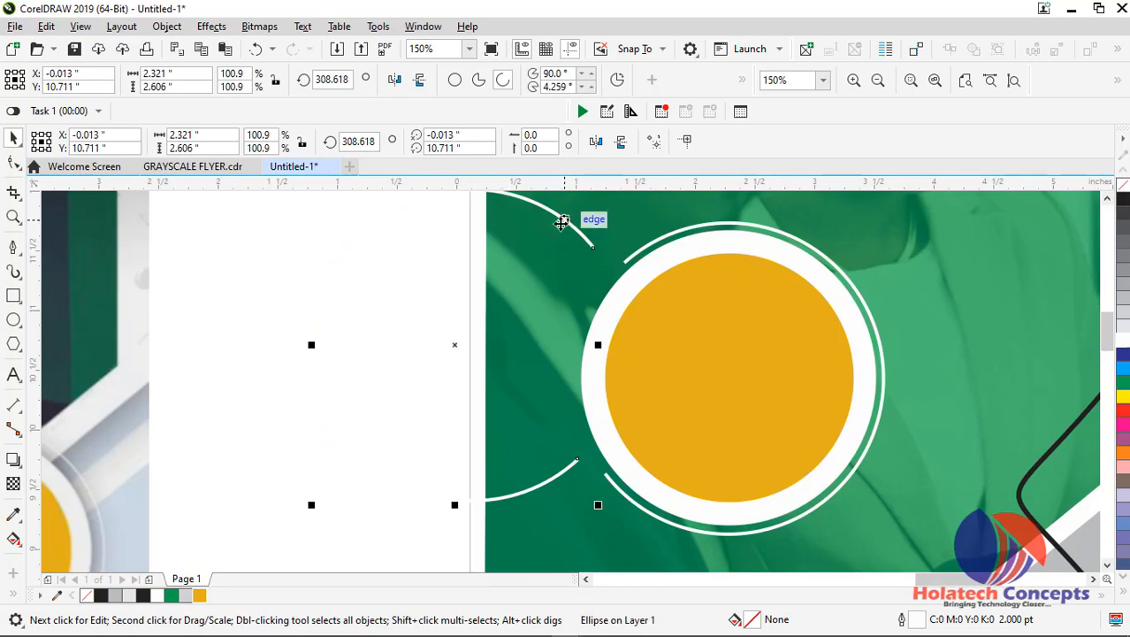
pyautogui.moveTo(459, 341); pyautogui.dragTo(713, 383)
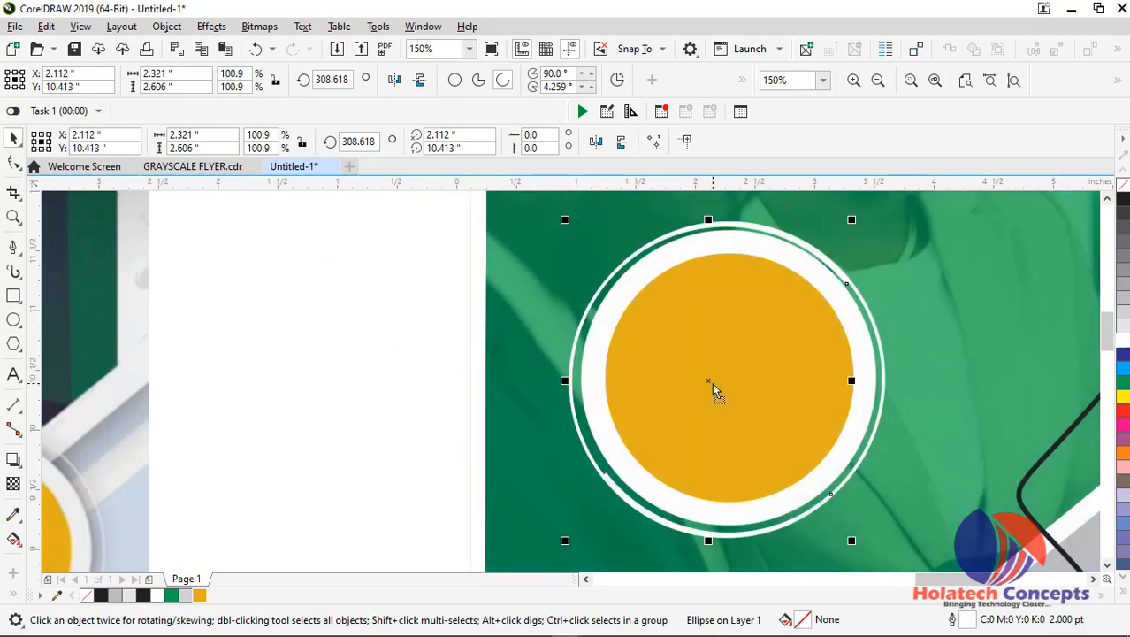
pyautogui.scroll(2, 711, 382)
pyautogui.moveTo(668, 392); pyautogui.dragTo(673, 387)
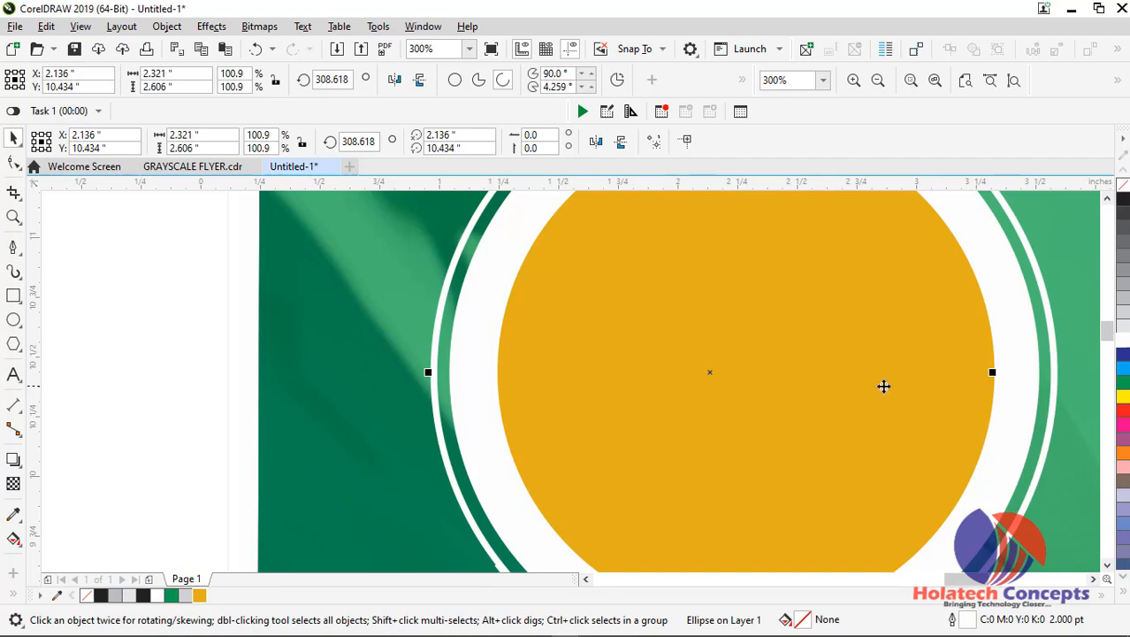
pyautogui.moveTo(1107, 330); pyautogui.dragTo(1106, 339)
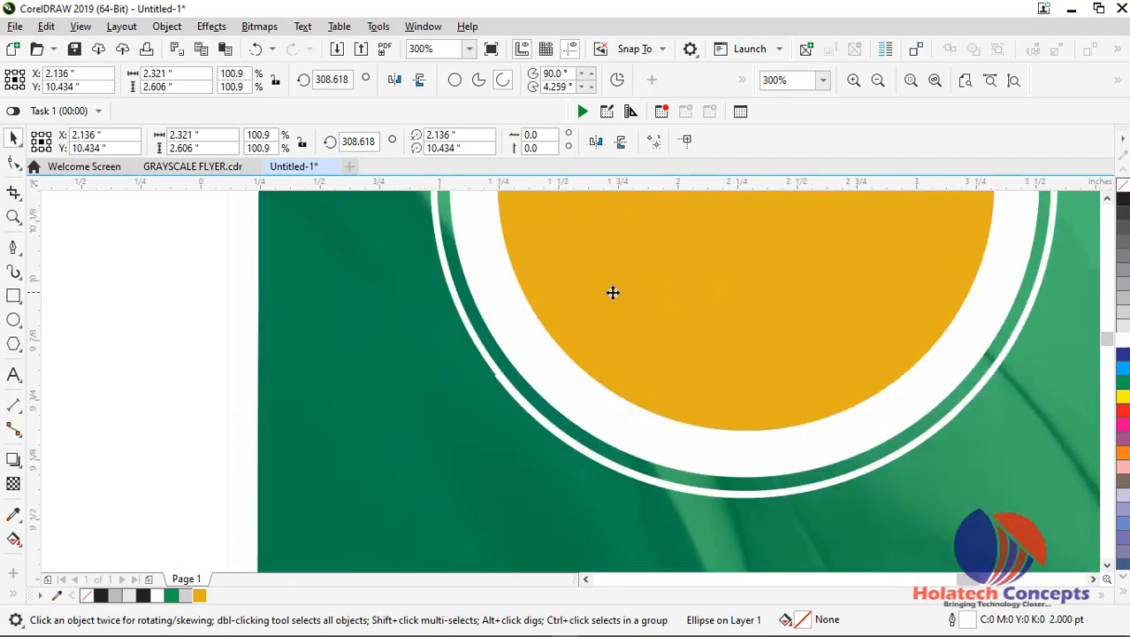
pyautogui.scroll(2, 611, 291)
pyautogui.moveTo(540, 336); pyautogui.dragTo(538, 336)
pyautogui.scroll(-2, 539, 336)
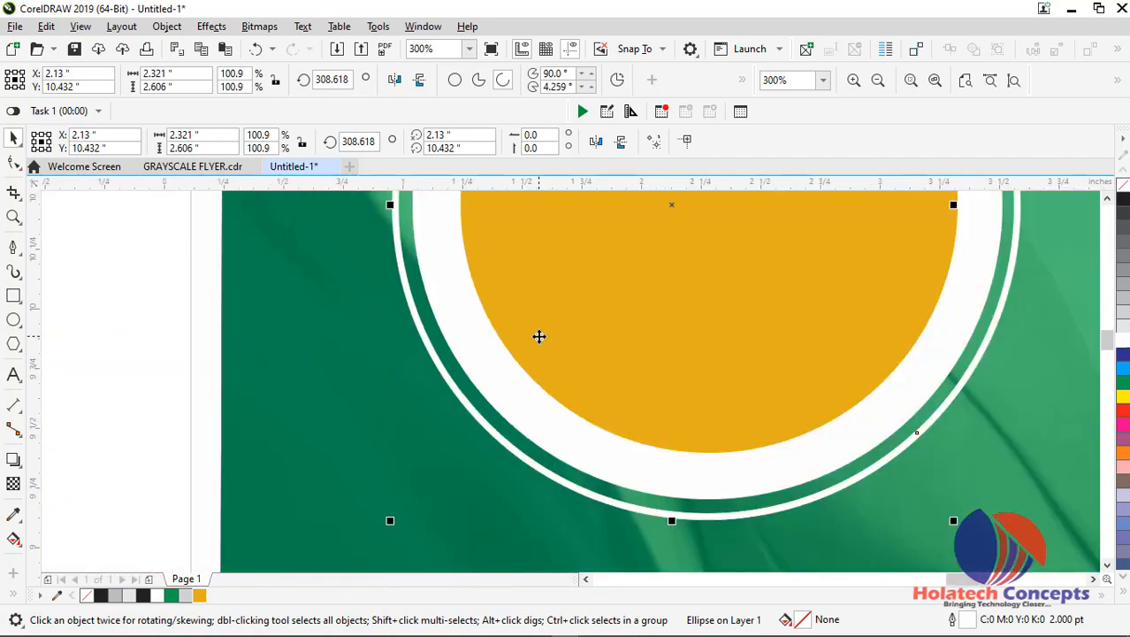
# Colour the arc copy's outline blue, C100 M100 Y0 K0, to set it apart from the white ring
pyautogui.rightClick(1123, 386)
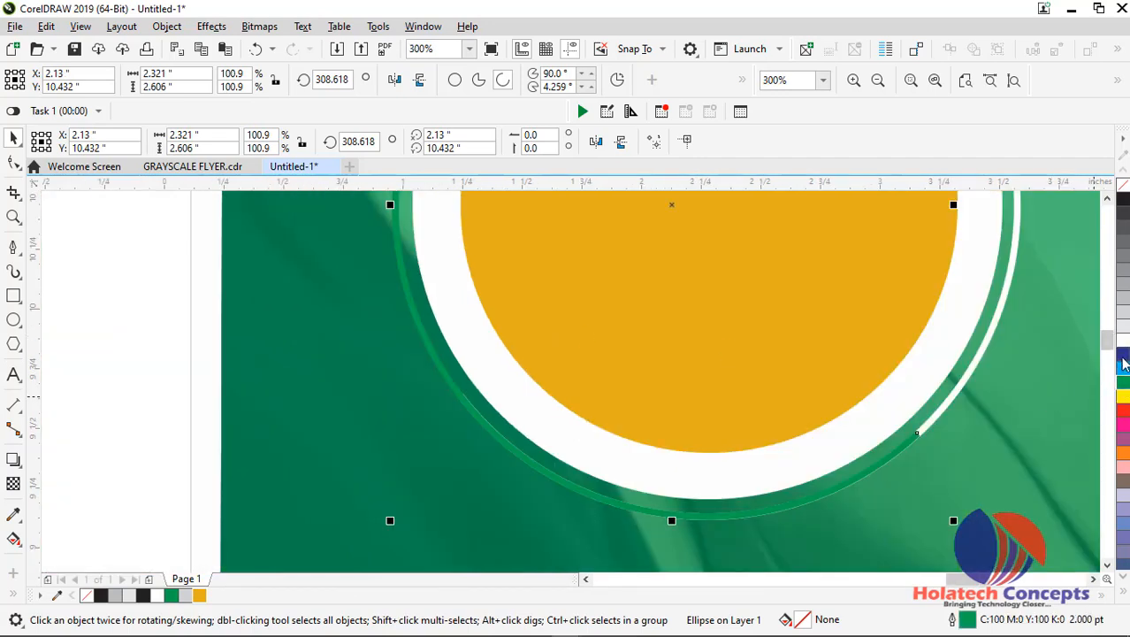
pyautogui.rightClick(1123, 356)
pyautogui.scroll(-3, 972, 388)
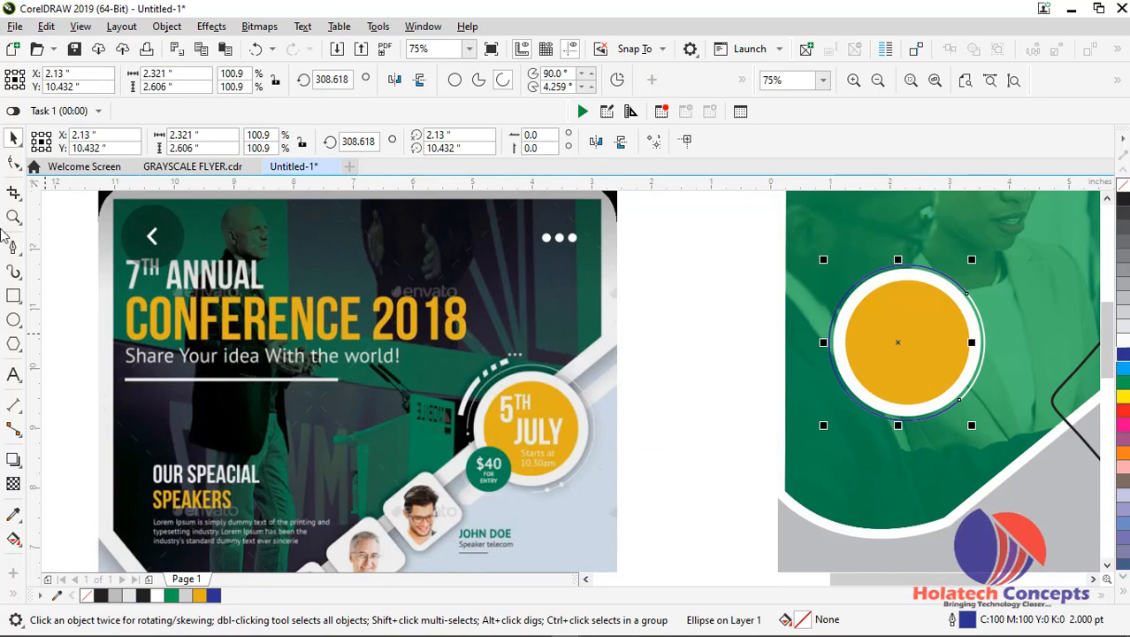
# Shorten the blue arc to a pie slice over the badge's left gap, from about 209.921 to 268.03 degrees
pyautogui.click(13, 162)
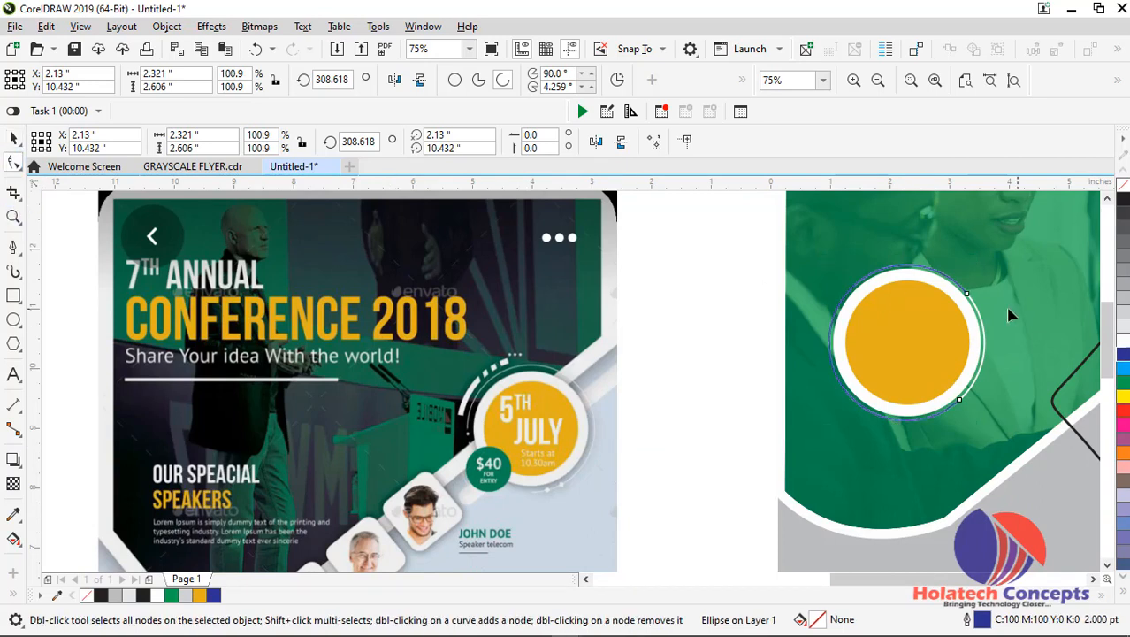
pyautogui.moveTo(967, 294); pyautogui.dragTo(844, 338)
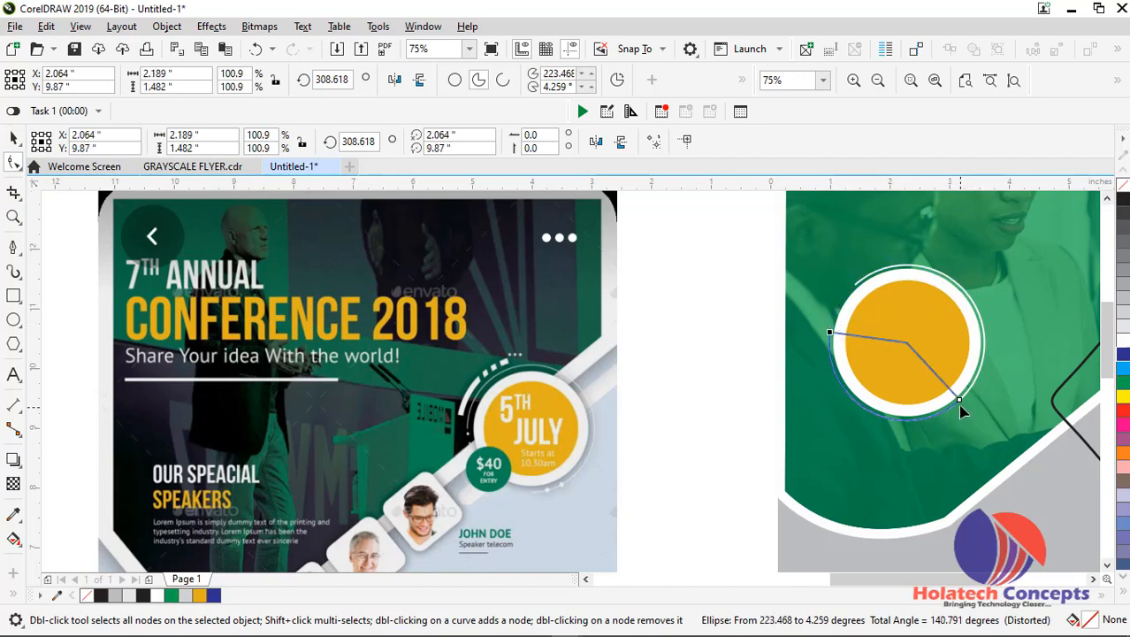
pyautogui.moveTo(961, 403); pyautogui.dragTo(832, 397)
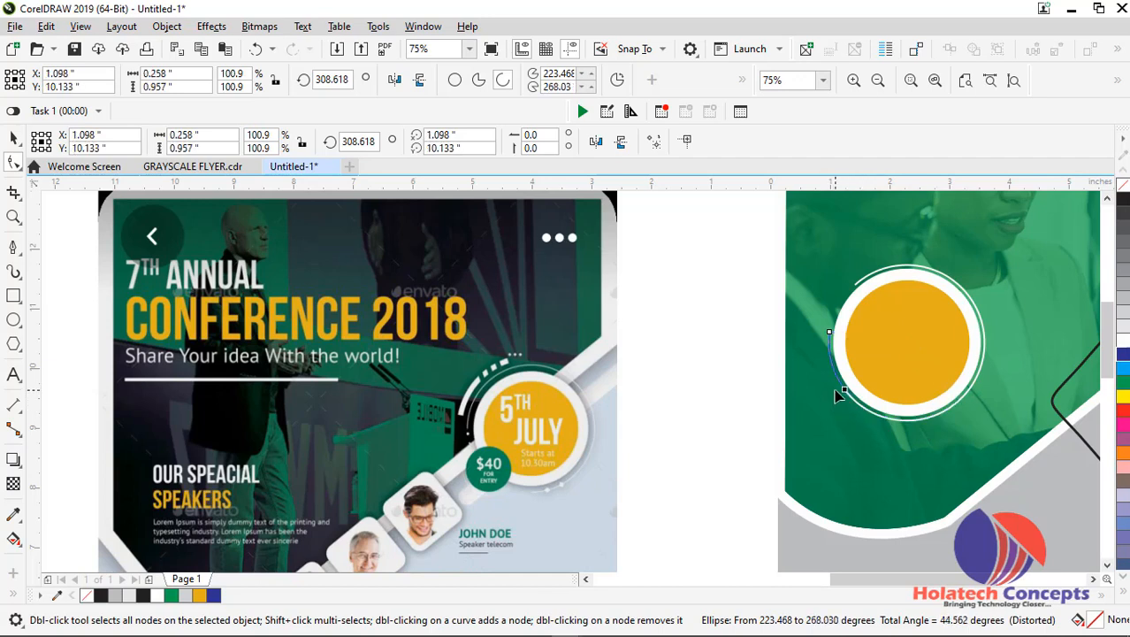
pyautogui.moveTo(833, 335)
pyautogui.mouseDown()
pyautogui.moveTo(841, 298)
pyautogui.moveTo(835, 313)
pyautogui.mouseUp()
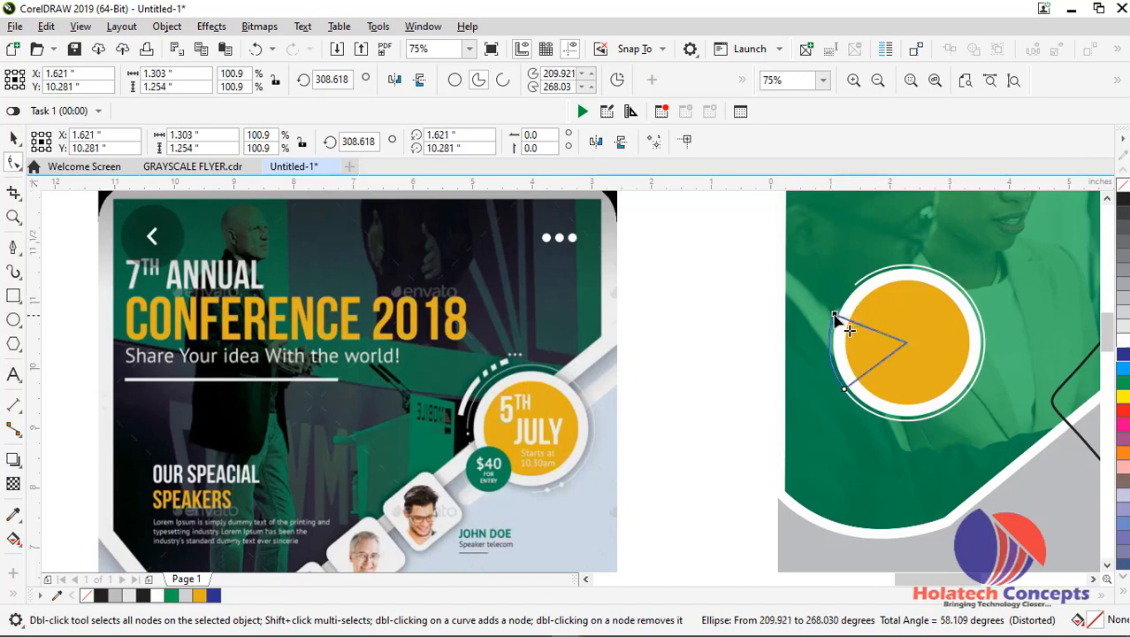
# Try to turn the blue pie slice into an open arc with the same start and end angles
pyautogui.scroll(2, 833, 314)
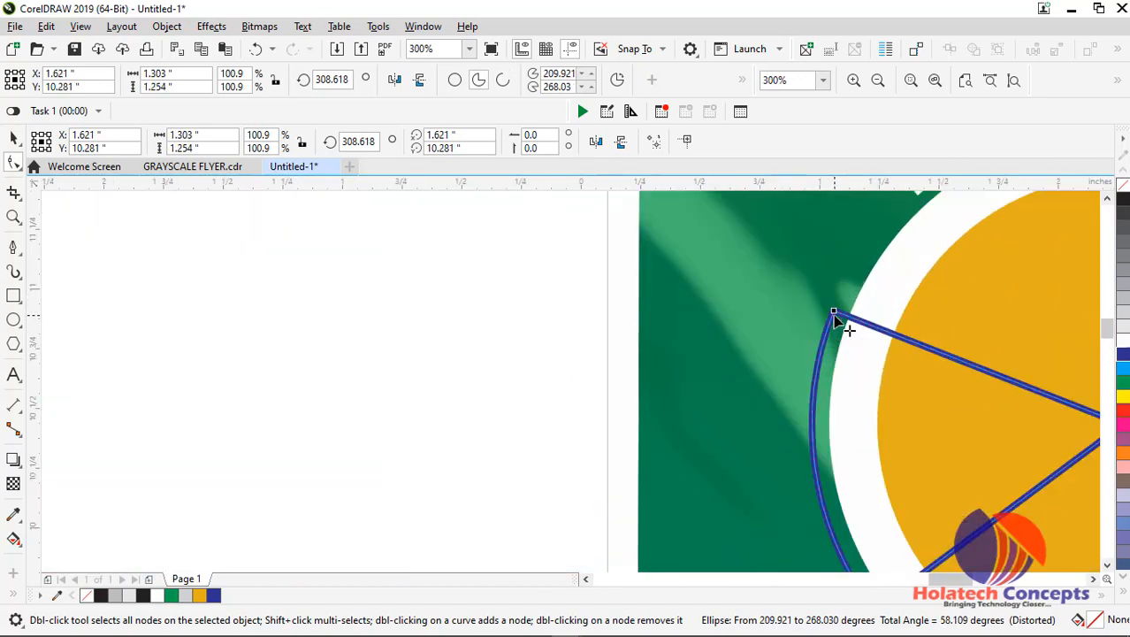
pyautogui.click(15, 138)
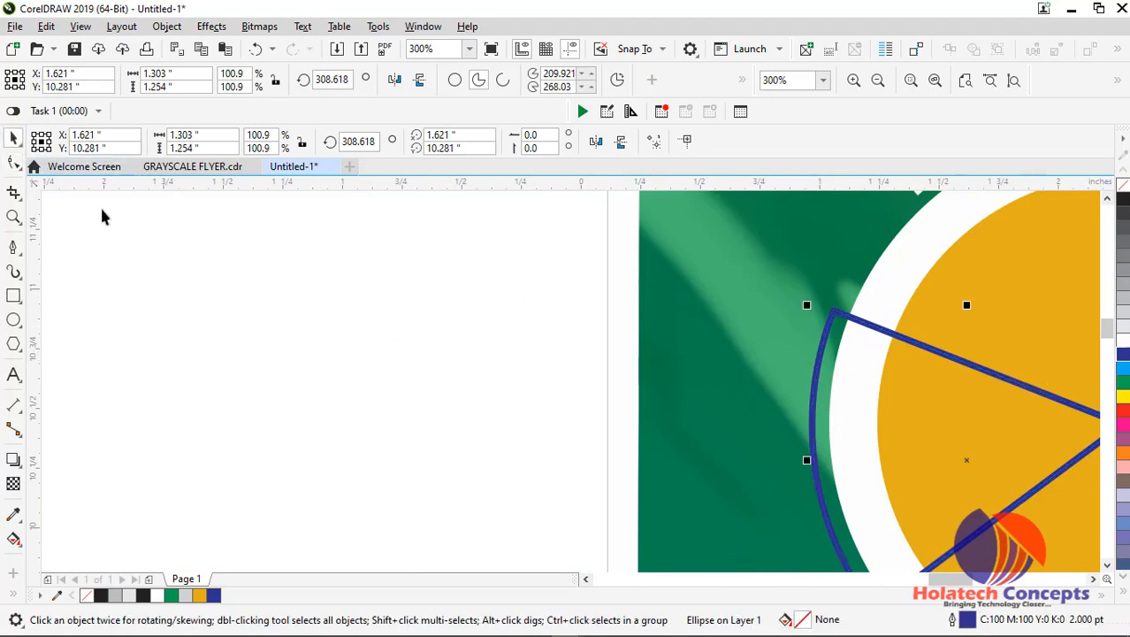
pyautogui.click(13, 161)
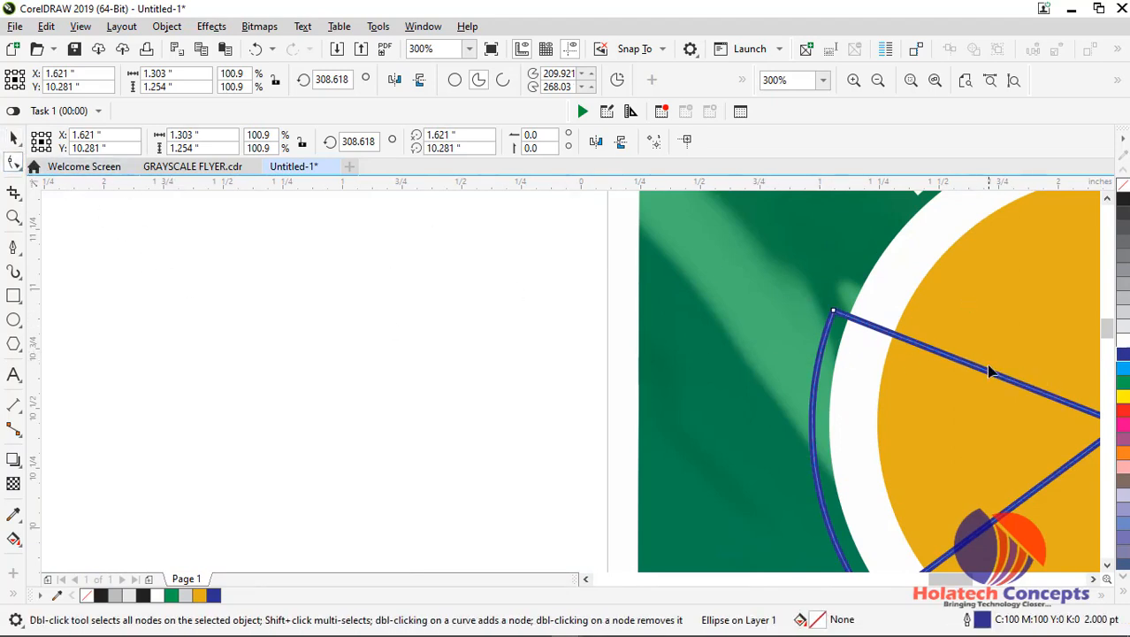
pyautogui.scroll(-1, 991, 372)
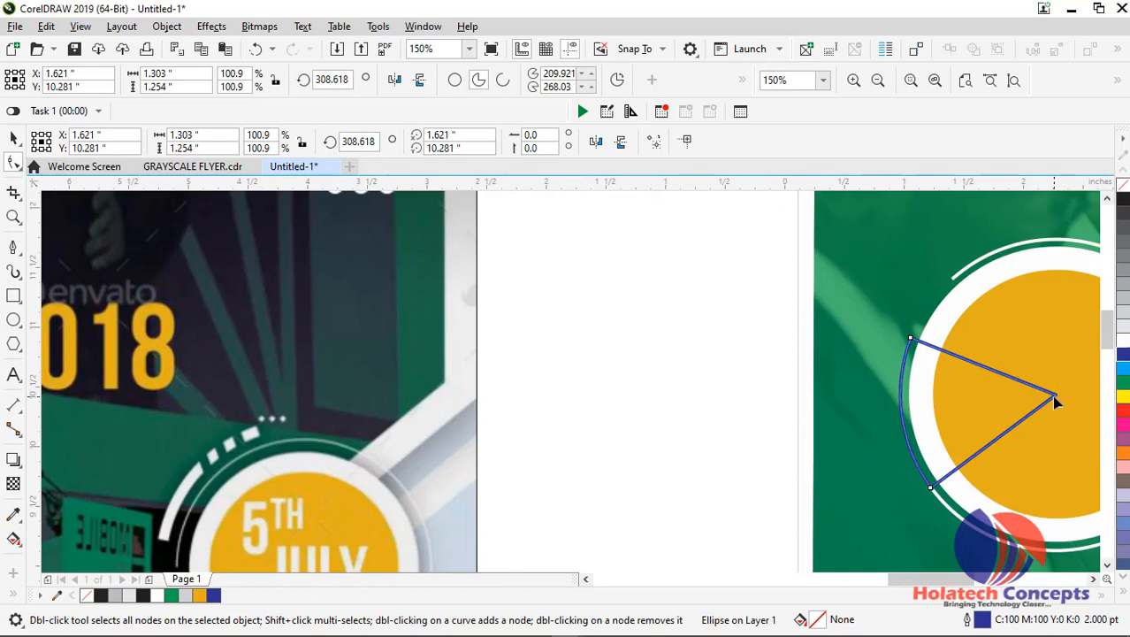
pyautogui.moveTo(911, 338); pyautogui.dragTo(902, 340)
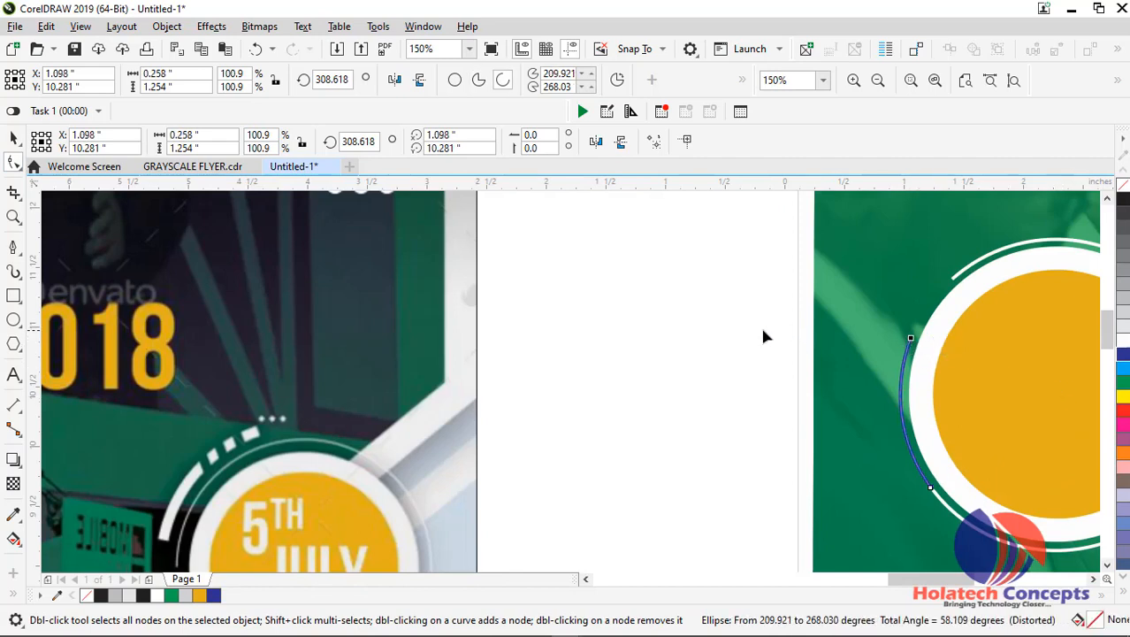
# Try nudging the blue open arc up by 0.01 inch to meet the ring's lower end
pyautogui.click(13, 138)
pyautogui.scroll(-1, 874, 358)
pyautogui.scroll(1, 874, 357)
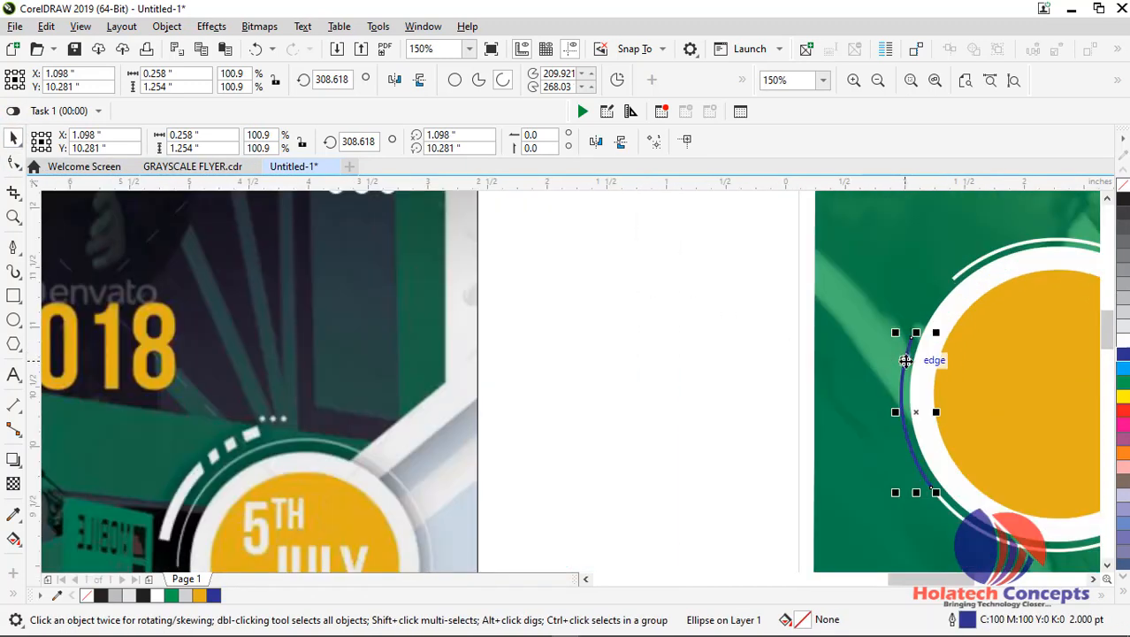
pyautogui.press('Up')
pyautogui.press('Up')
pyautogui.scroll(1, 920, 417)
pyautogui.scroll(-1, 920, 433)
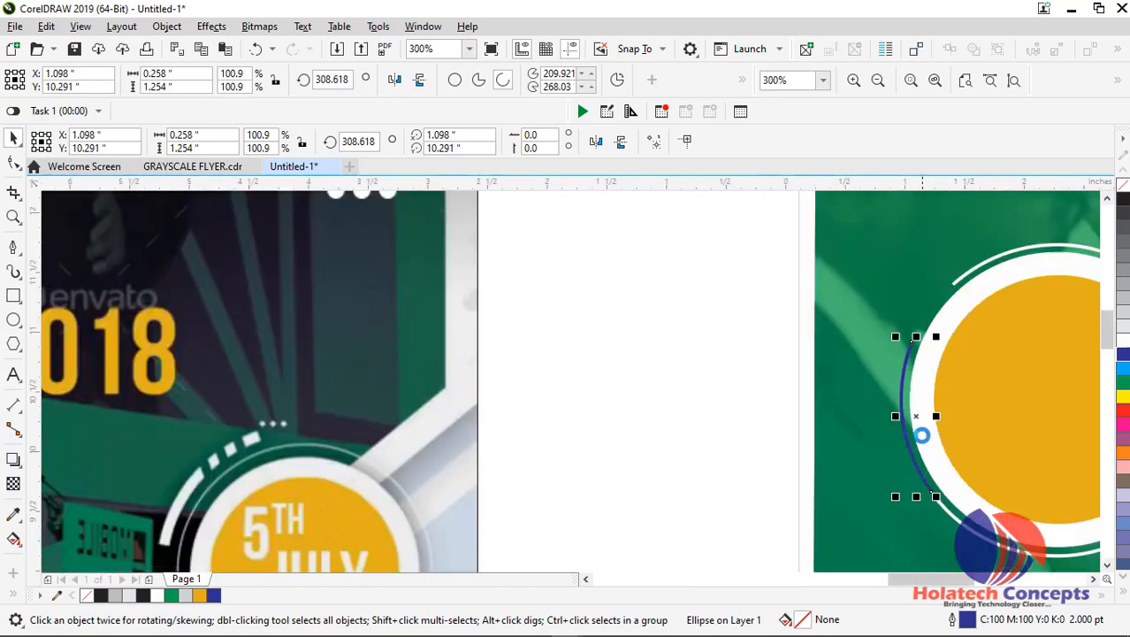
# Undo the blue arc's upward nudges and its change from pie slice to open arc
pyautogui.hotkey('ctrl', 'z')
pyautogui.hotkey('ctrl', 'z')
pyautogui.hotkey('ctrl', 'z')
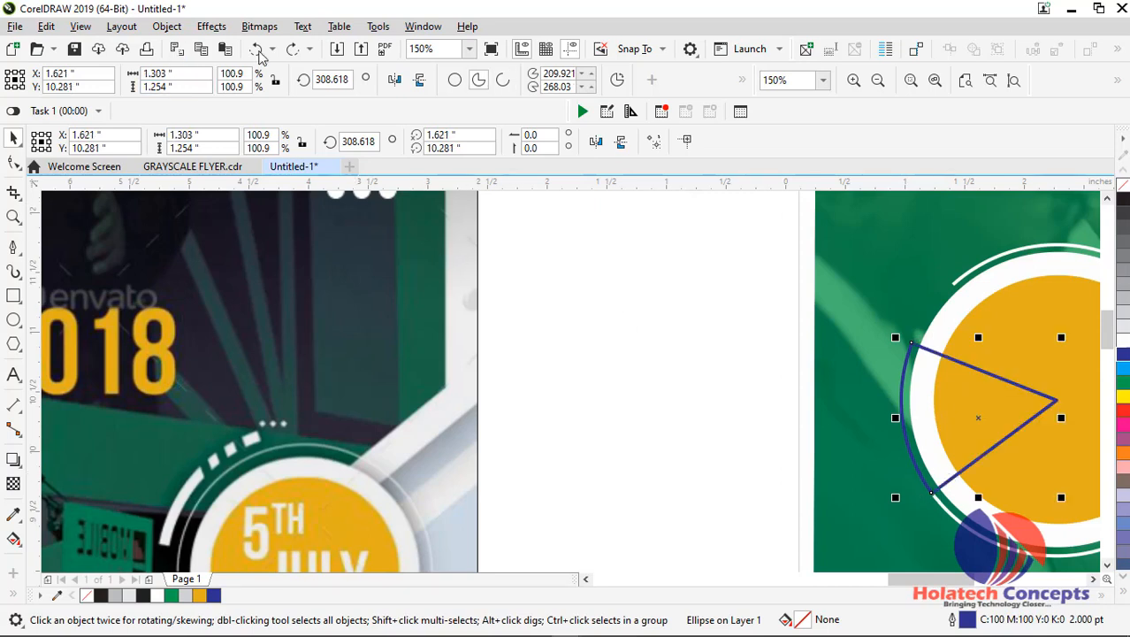
# Redo the conversion of the blue pie slice beside the badge into an open arc
pyautogui.click(293, 48)
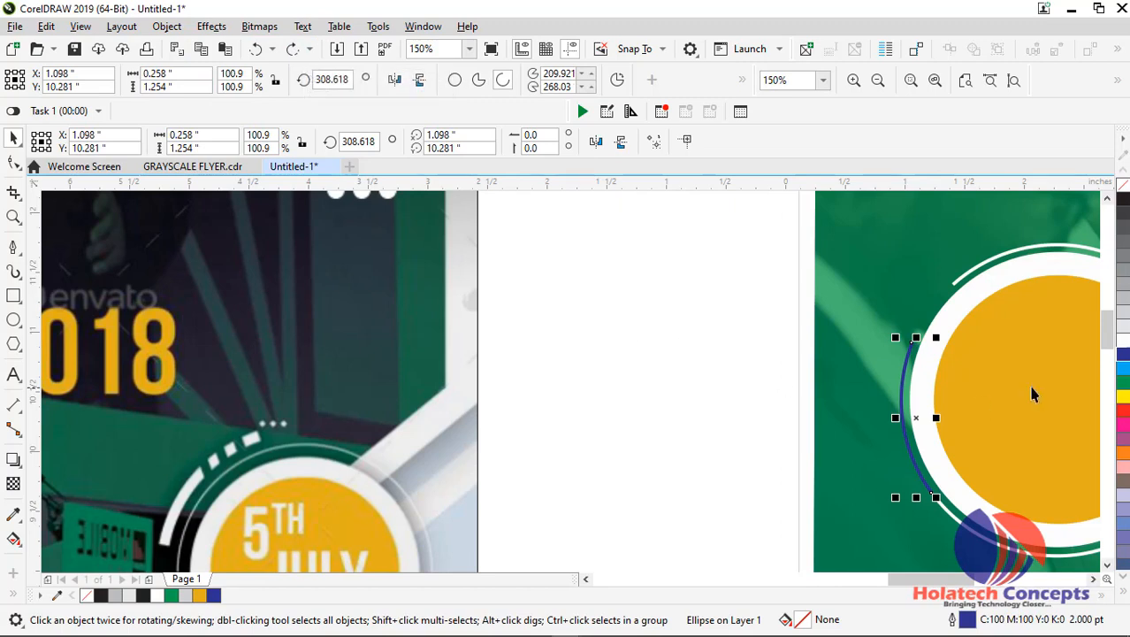
pyautogui.scroll(1, 1033, 396)
pyautogui.scroll(-1, 692, 379)
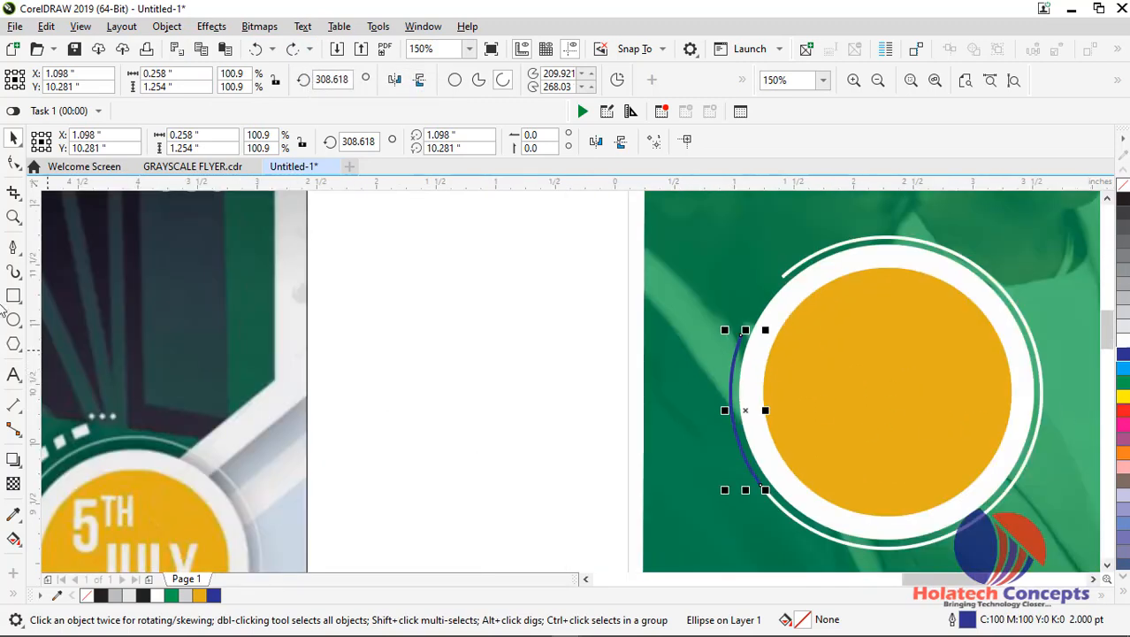
# Draw a small circle, shrink it to about 0.105 inch across, and place it just above the blue arc's upper end
pyautogui.click(13, 320)
pyautogui.moveTo(727, 302); pyautogui.dragTo(741, 320)
pyautogui.click(14, 139)
pyautogui.scroll(1, 751, 355)
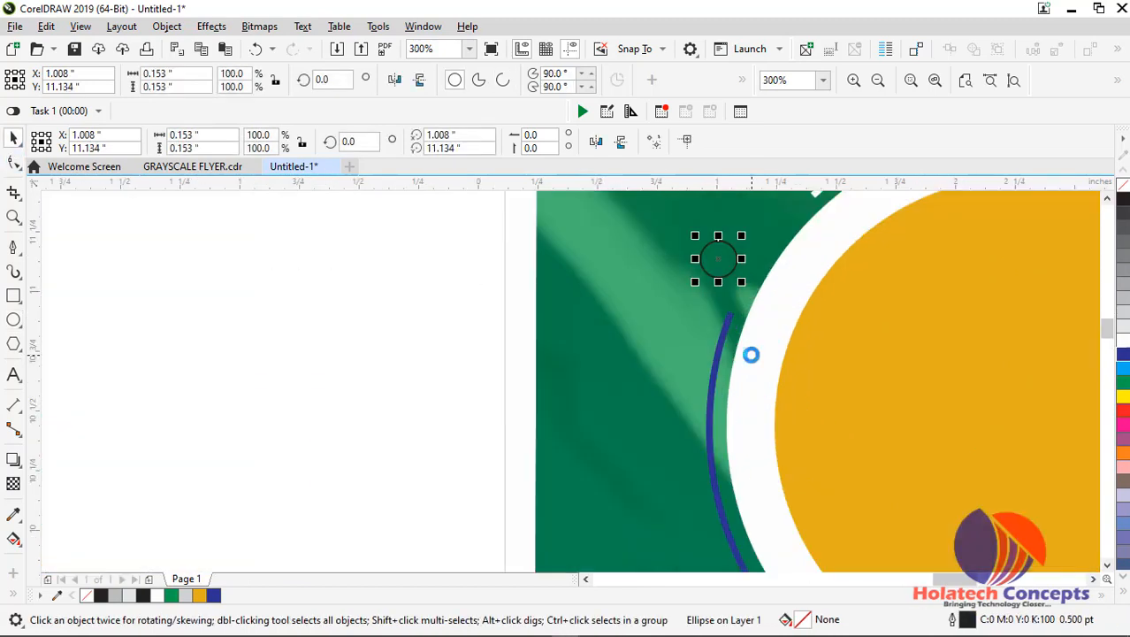
pyautogui.moveTo(719, 260); pyautogui.dragTo(757, 274)
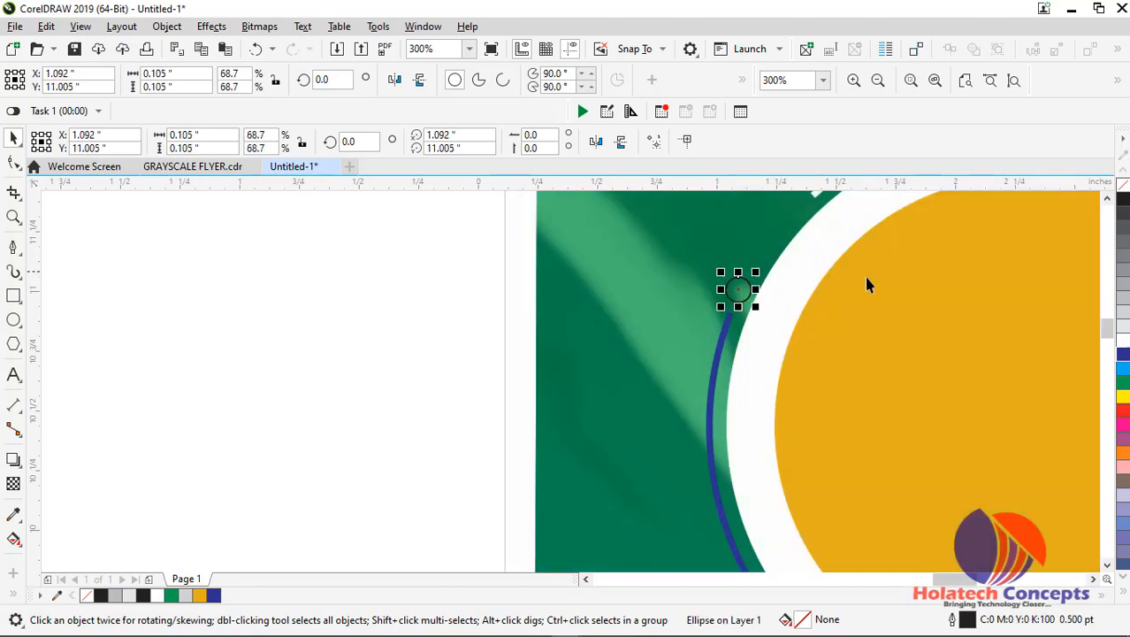
# Give the small circle a white fill and a white outline
pyautogui.click(1124, 344)
pyautogui.rightClick(1124, 344)
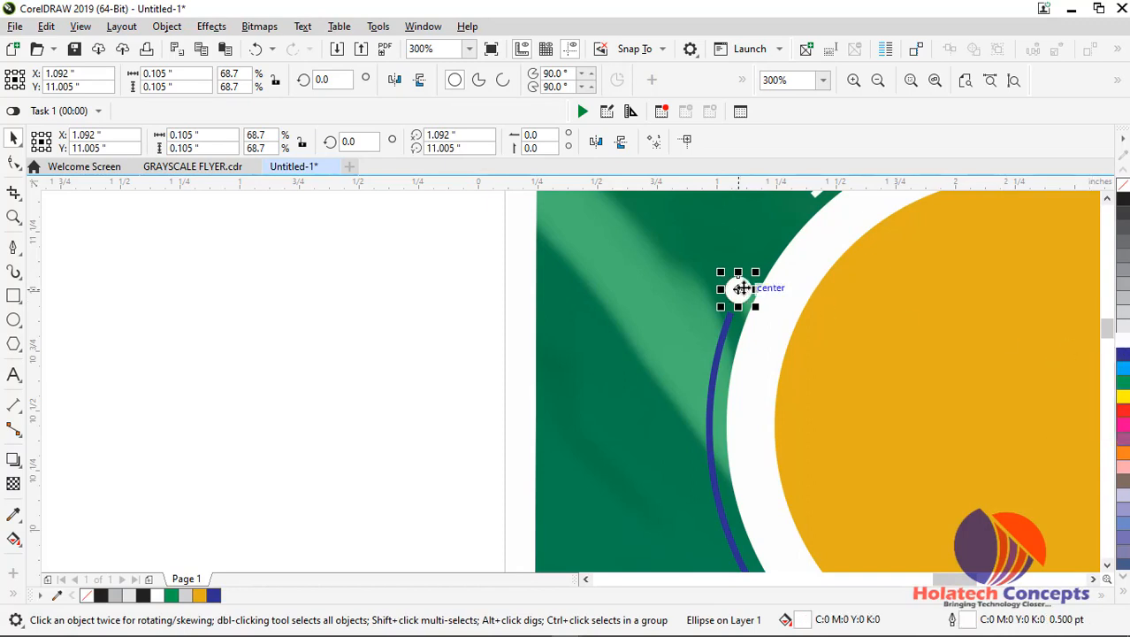
pyautogui.press('Escape')
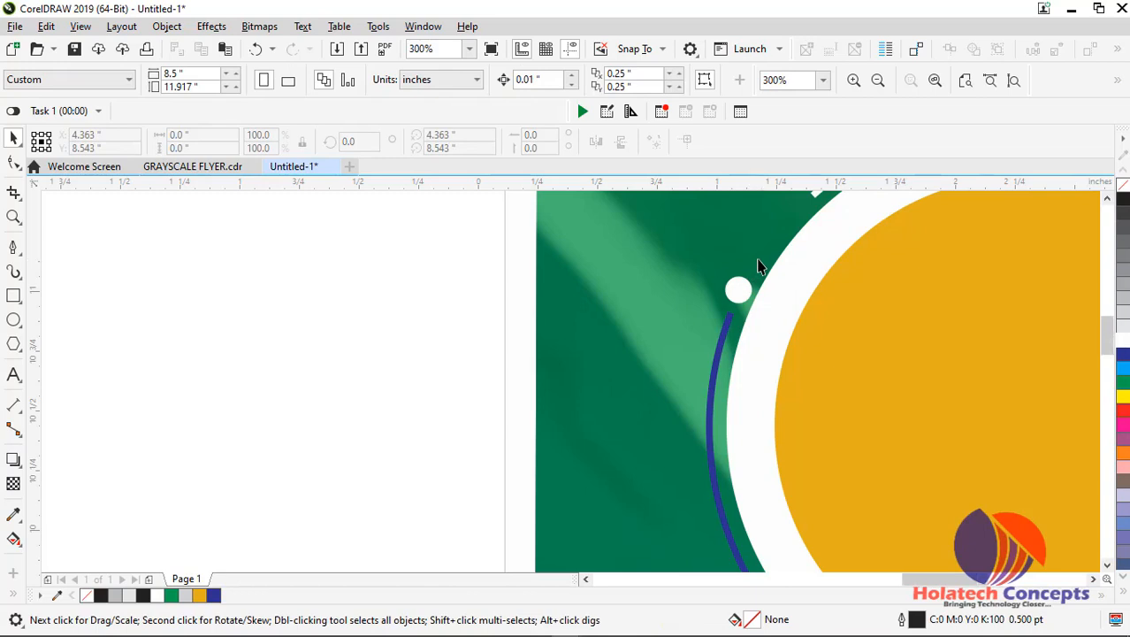
# Place three copies of the white dot along the gap between the blue arc and the upper end of the white ring
pyautogui.scroll(-2, 759, 265)
pyautogui.click(750, 279)
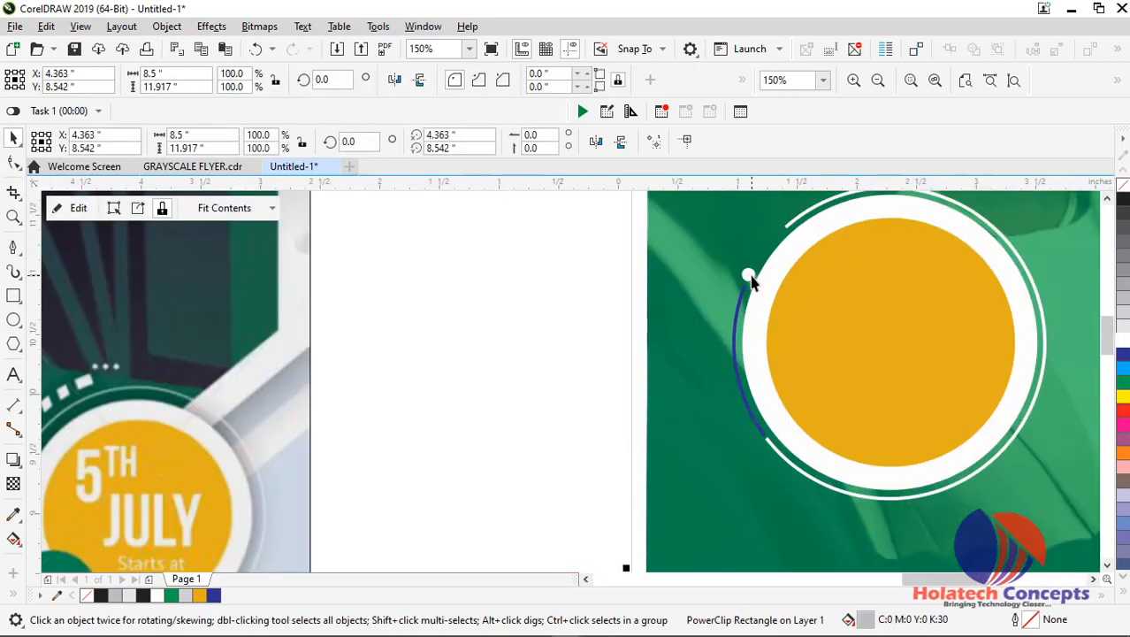
pyautogui.click(748, 276)
pyautogui.rightClick(748, 276)
pyautogui.press('Escape')
pyautogui.moveTo(748, 275); pyautogui.dragTo(756, 254)
pyautogui.scroll(2, 757, 254)
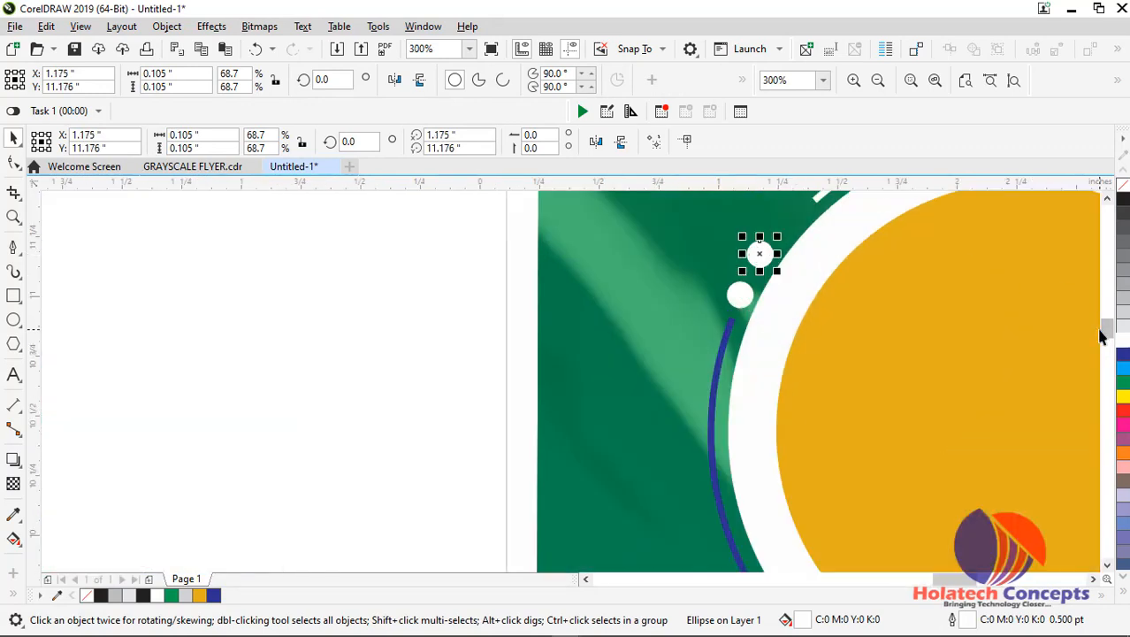
pyautogui.moveTo(1105, 328); pyautogui.dragTo(1105, 320)
pyautogui.moveTo(758, 390); pyautogui.dragTo(800, 345)
# Adjust the copied dots so all four are evenly spaced and follow the curve of the badge
pyautogui.scroll(2, 799, 345)
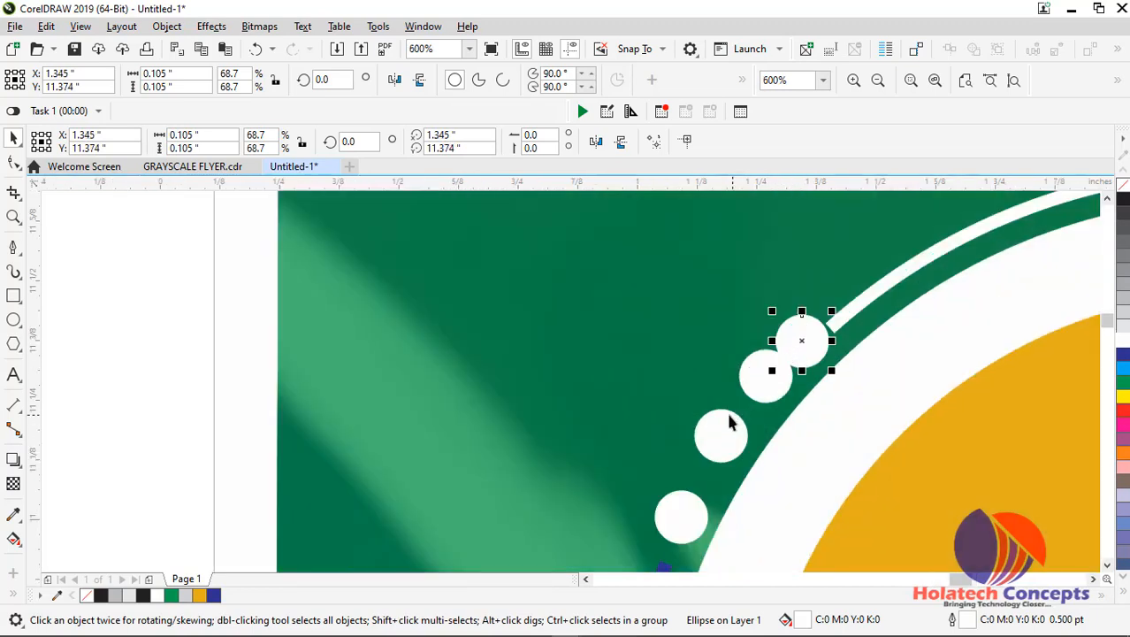
pyautogui.moveTo(724, 434); pyautogui.dragTo(758, 392)
pyautogui.moveTo(802, 346)
pyautogui.mouseDown()
pyautogui.moveTo(809, 363)
pyautogui.moveTo(802, 355)
pyautogui.mouseUp()
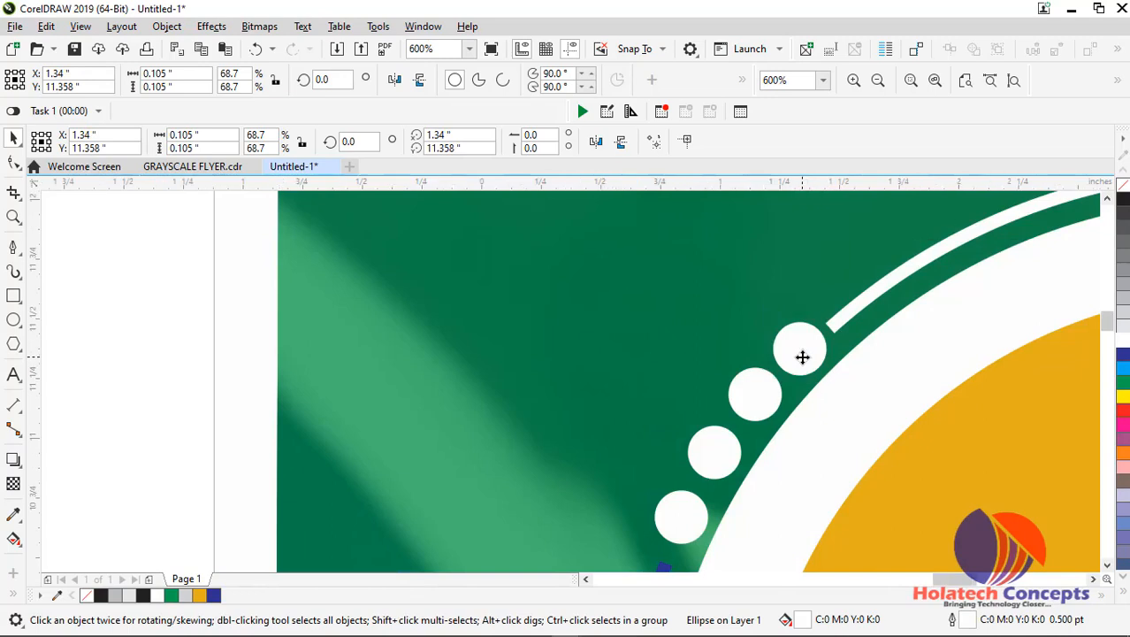
# Recolor the blue arc's outline to white, keeping the arc in its place around the badge
pyautogui.scroll(-6, 802, 355)
pyautogui.click(679, 364)
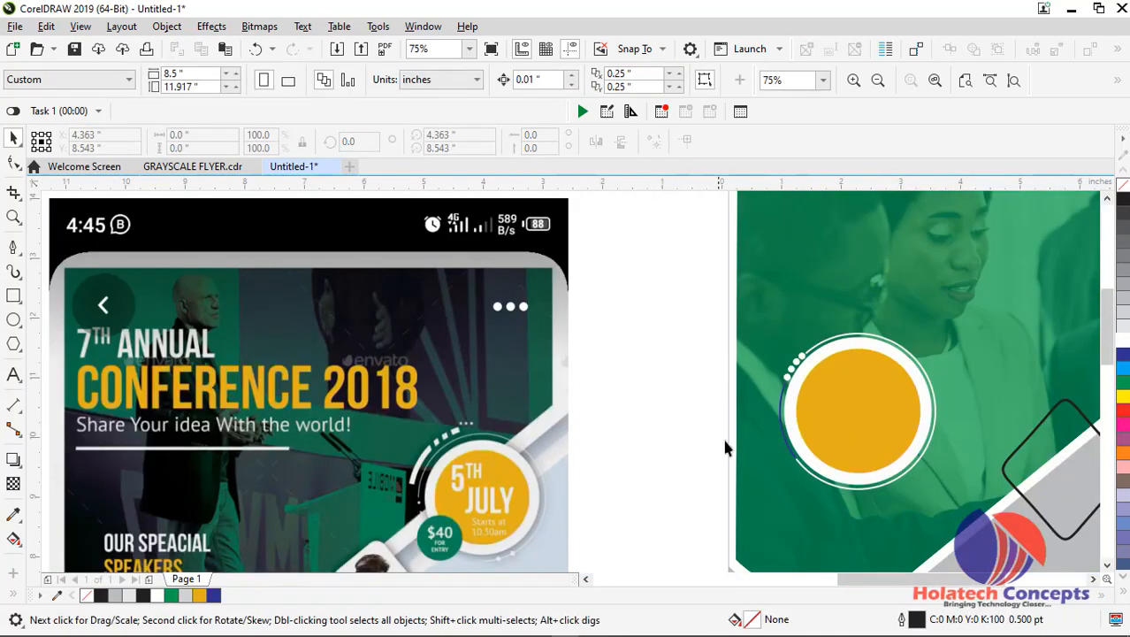
pyautogui.click(781, 433)
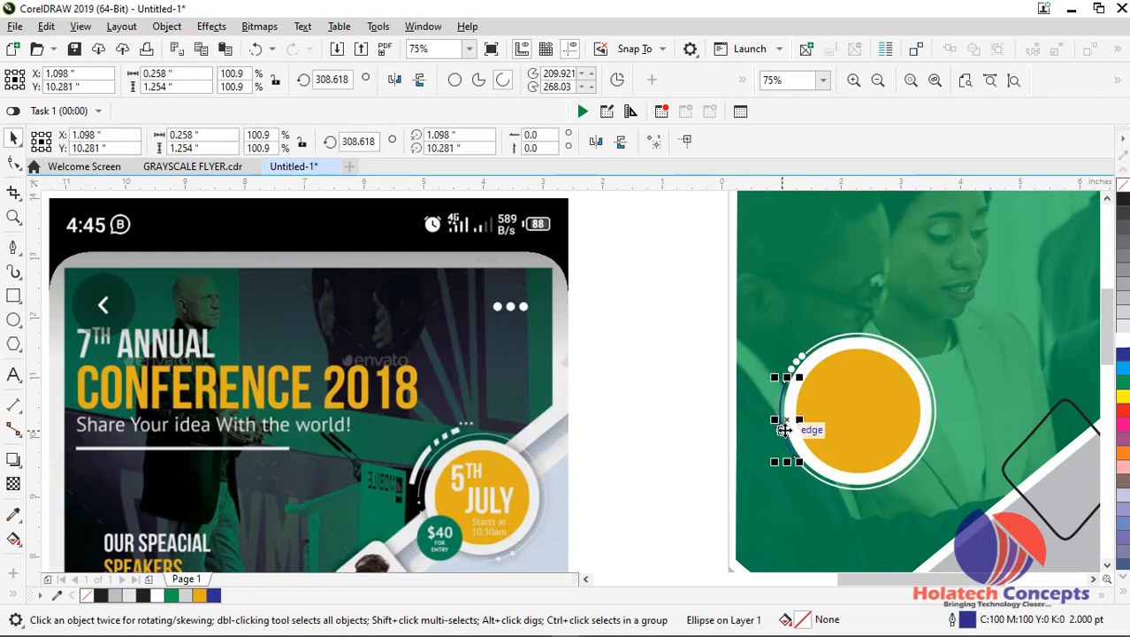
pyautogui.rightClick(1123, 341)
pyautogui.moveTo(783, 420); pyautogui.dragTo(768, 347)
pyautogui.press('Delete')
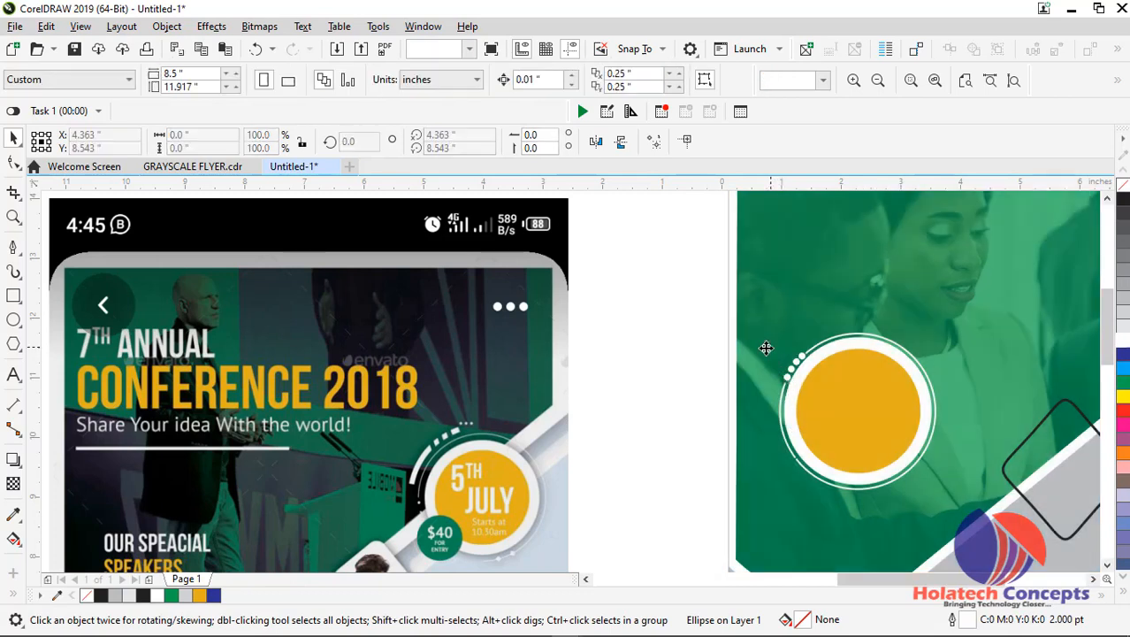
pyautogui.scroll(1, 513, 452)
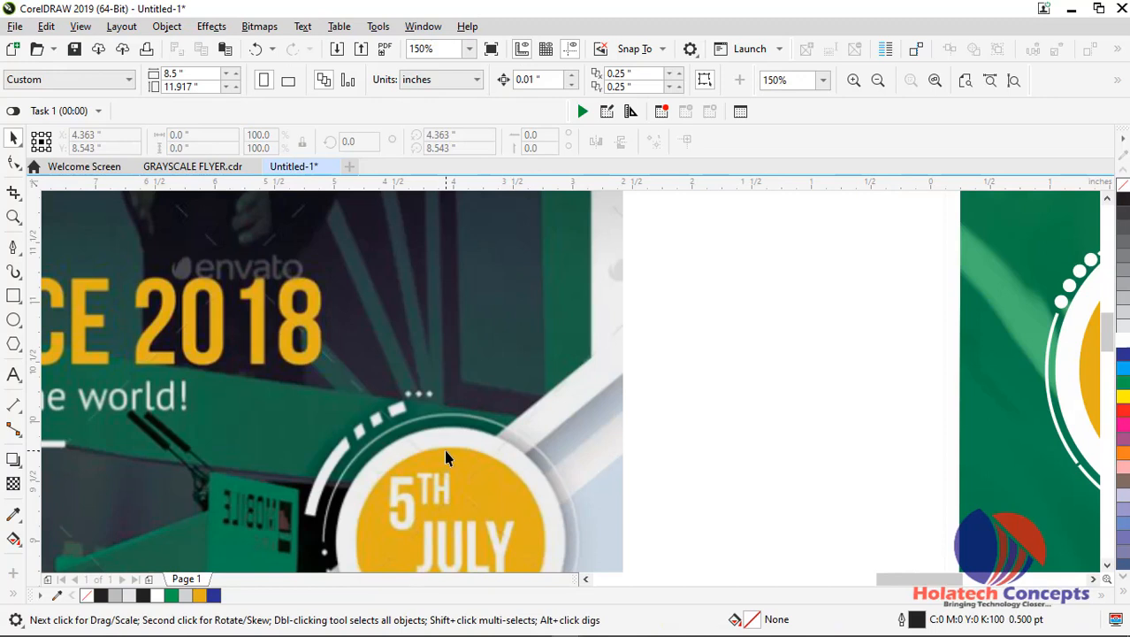
pyautogui.click(12, 248)
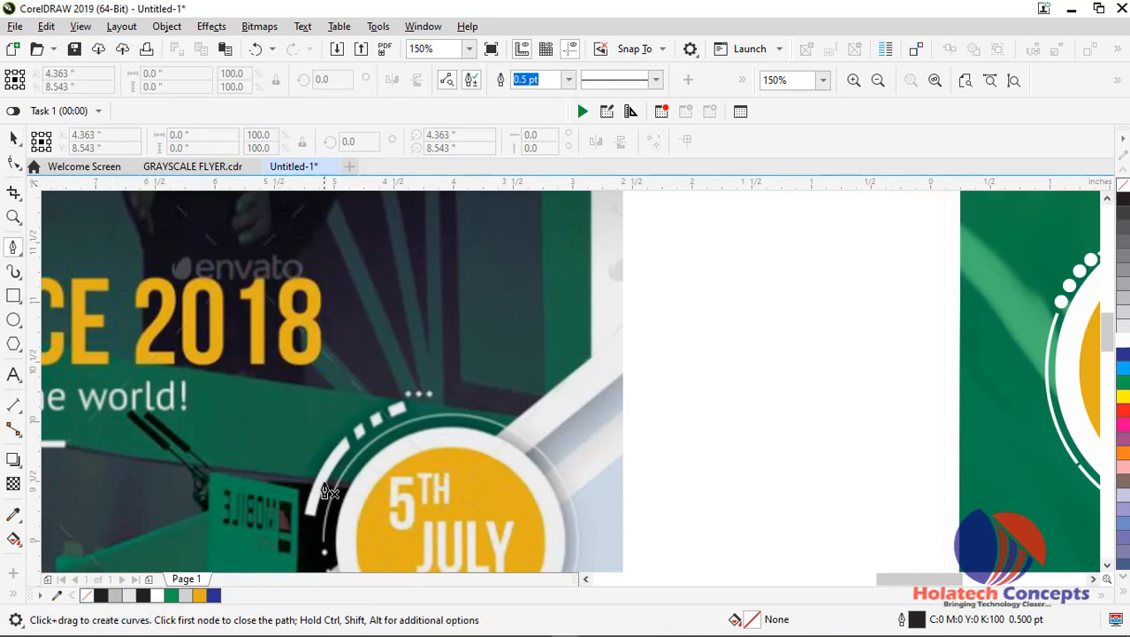
pyautogui.scroll(1, 326, 489)
pyautogui.click(375, 414)
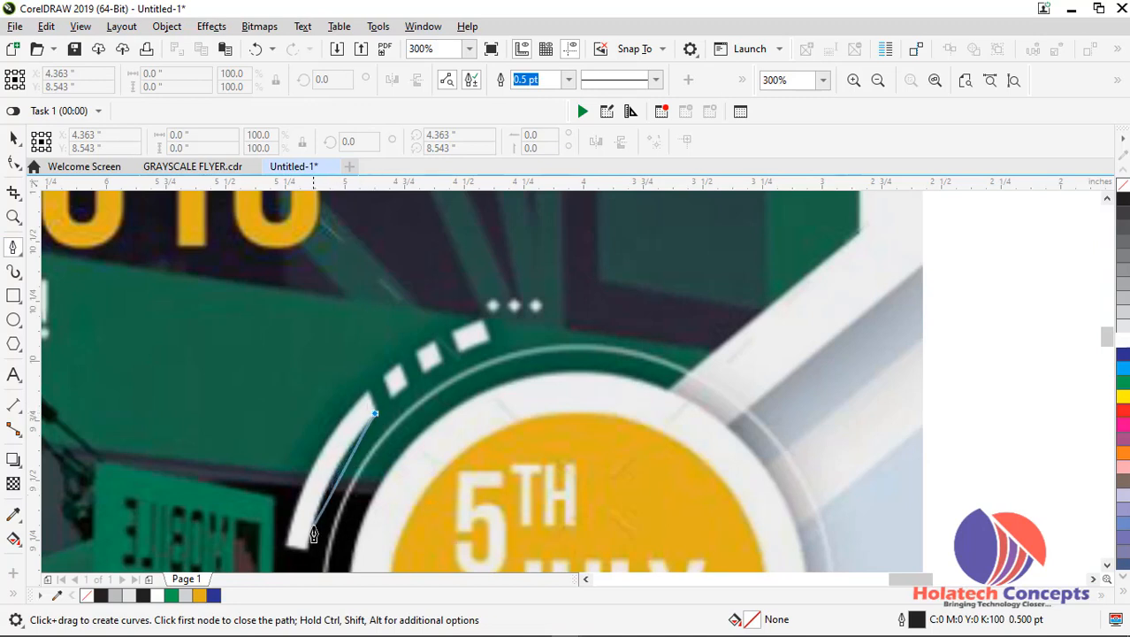
pyautogui.moveTo(307, 546)
pyautogui.mouseDown()
pyautogui.moveTo(310, 577)
pyautogui.moveTo(311, 549)
pyautogui.mouseUp()
pyautogui.hotkey('ctrl', 'z')
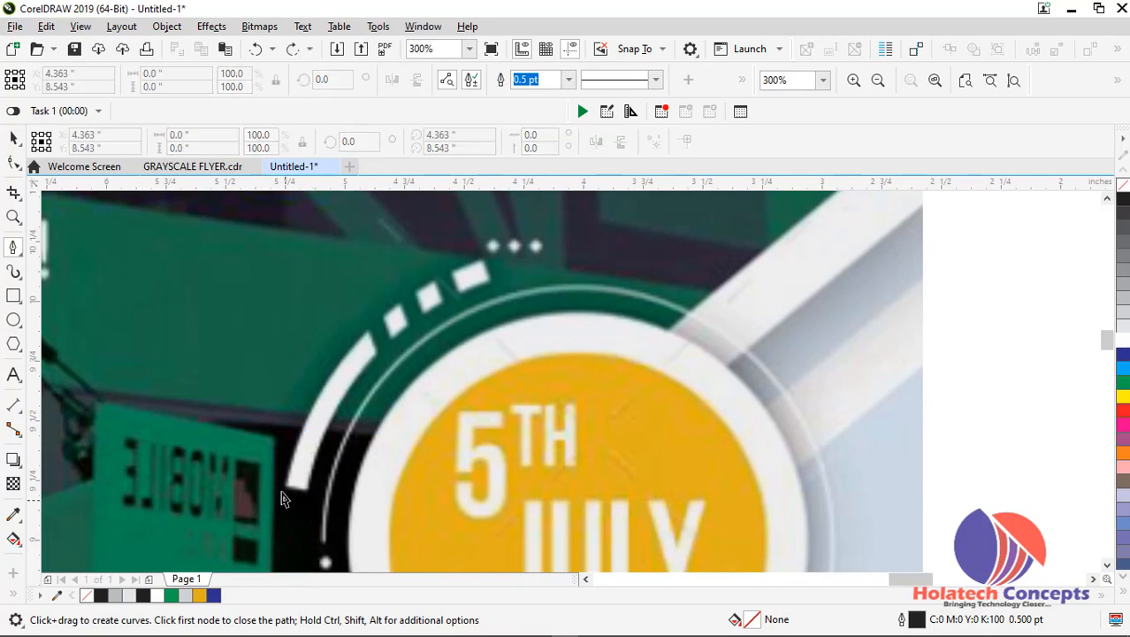
pyautogui.click(289, 486)
pyautogui.moveTo(366, 336); pyautogui.dragTo(408, 314)
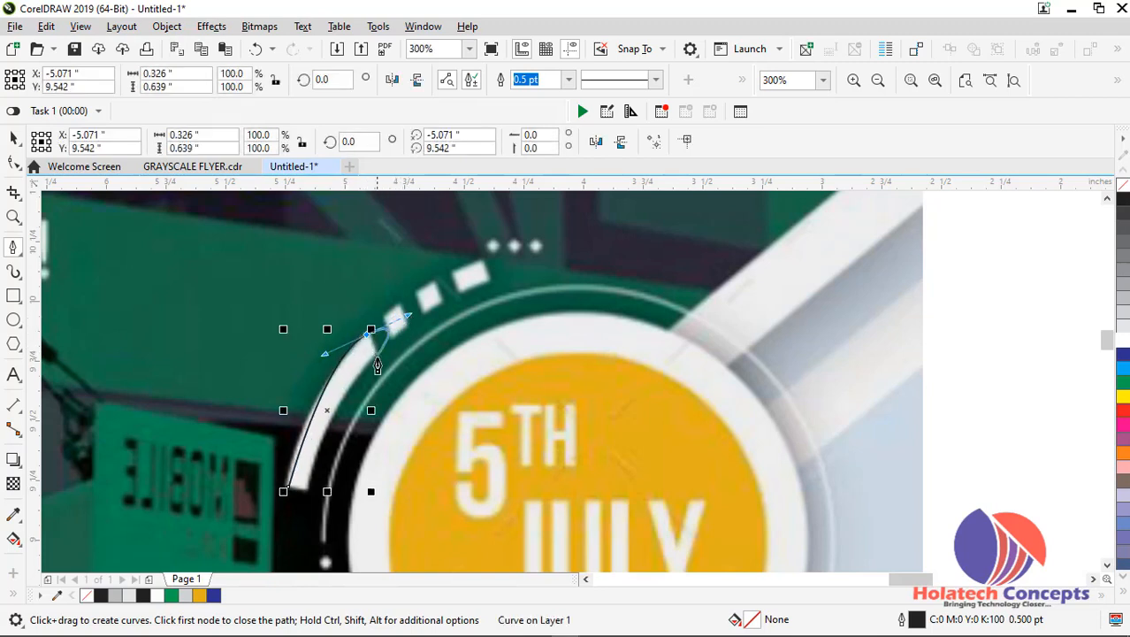
pyautogui.hotkey('ctrl', 'z')
pyautogui.hotkey('ctrl', 'z')
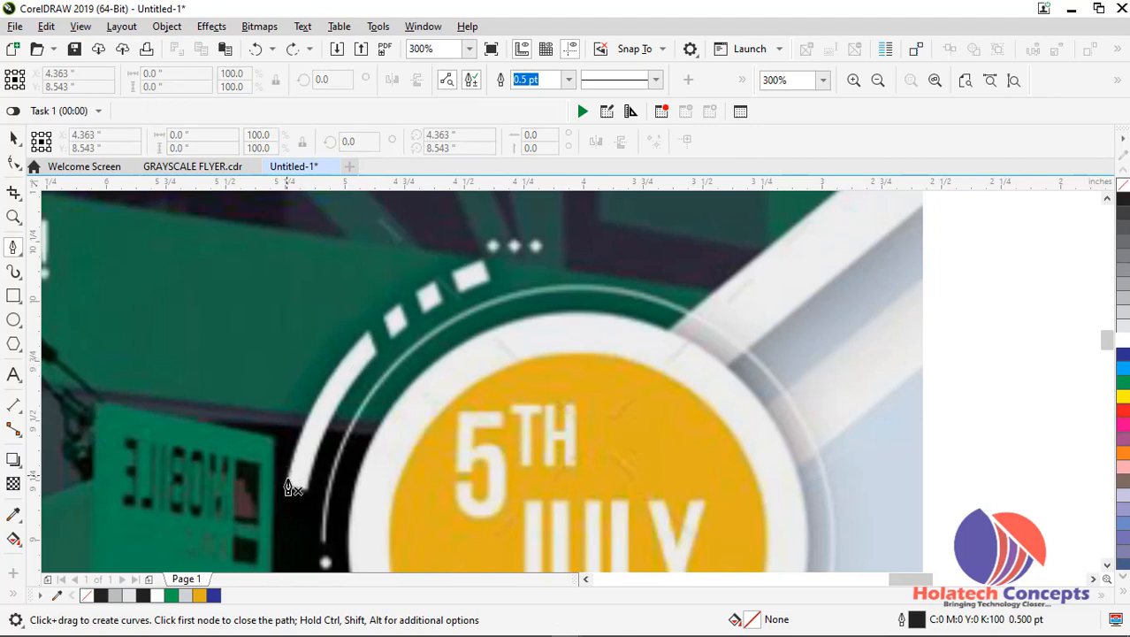
# Trace the long white arc segment beside the reference flyer's badge as a closed Pen shape, about 0.365 by 0.663 inch
pyautogui.click(294, 488)
pyautogui.click(305, 431)
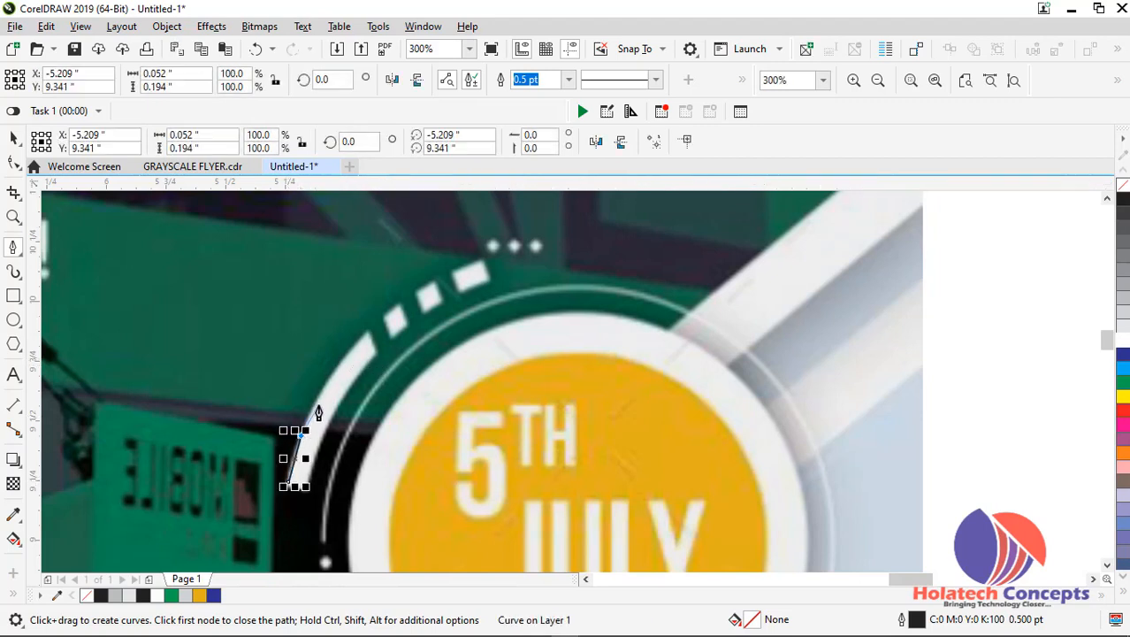
pyautogui.moveTo(333, 373)
pyautogui.mouseDown()
pyautogui.moveTo(356, 371)
pyautogui.moveTo(374, 329)
pyautogui.moveTo(374, 357)
pyautogui.mouseUp()
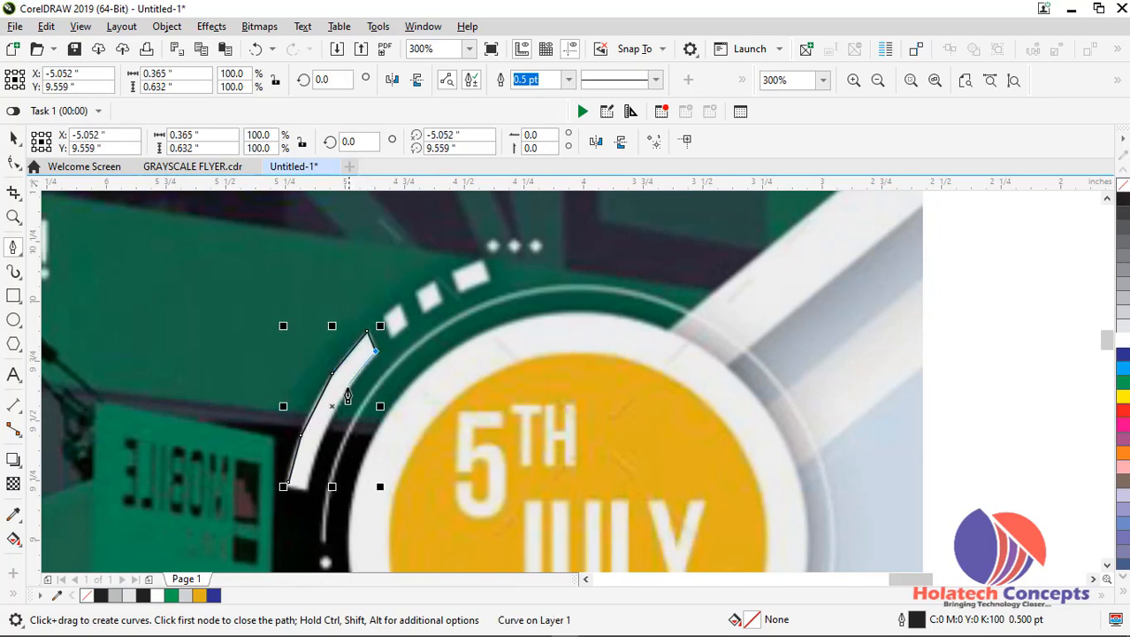
pyautogui.moveTo(330, 427); pyautogui.dragTo(324, 448)
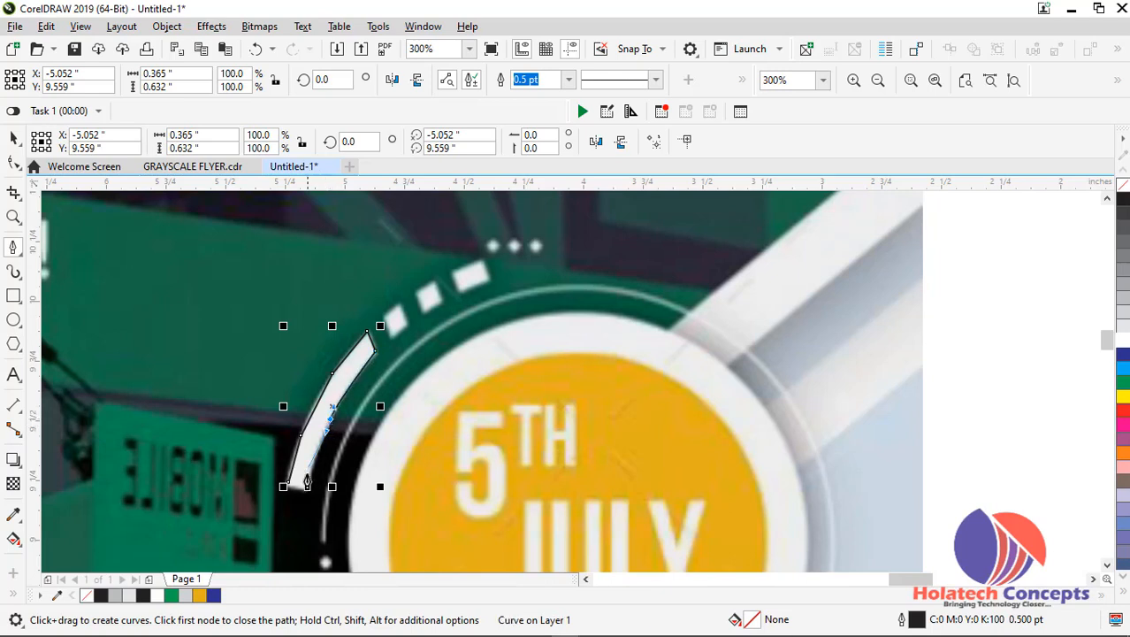
pyautogui.moveTo(308, 489); pyautogui.dragTo(308, 491)
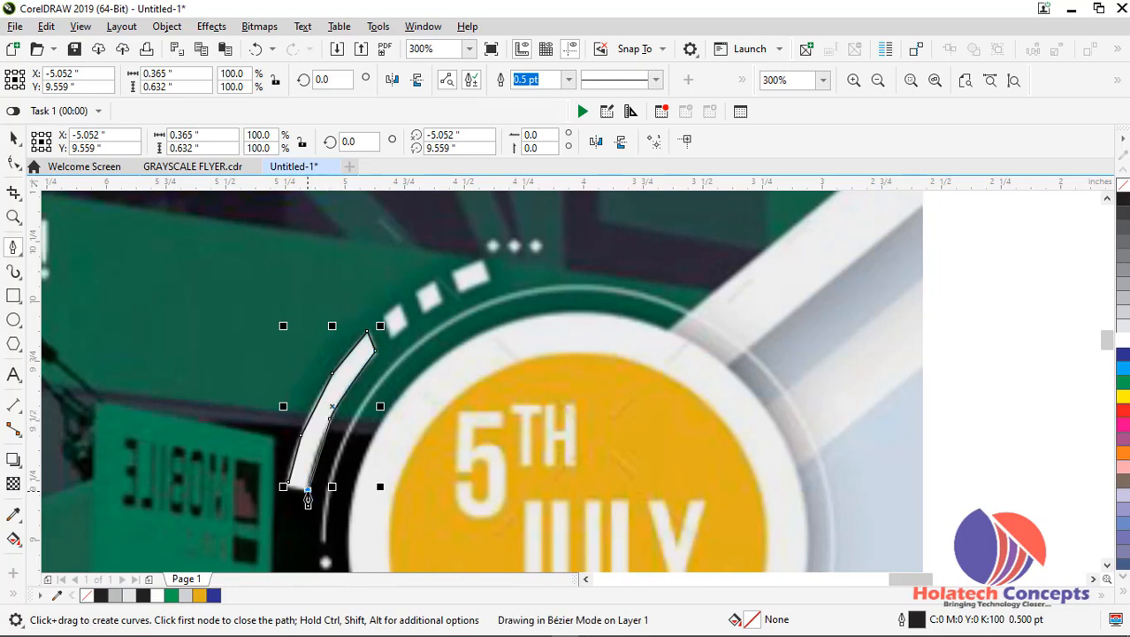
pyautogui.click(290, 483)
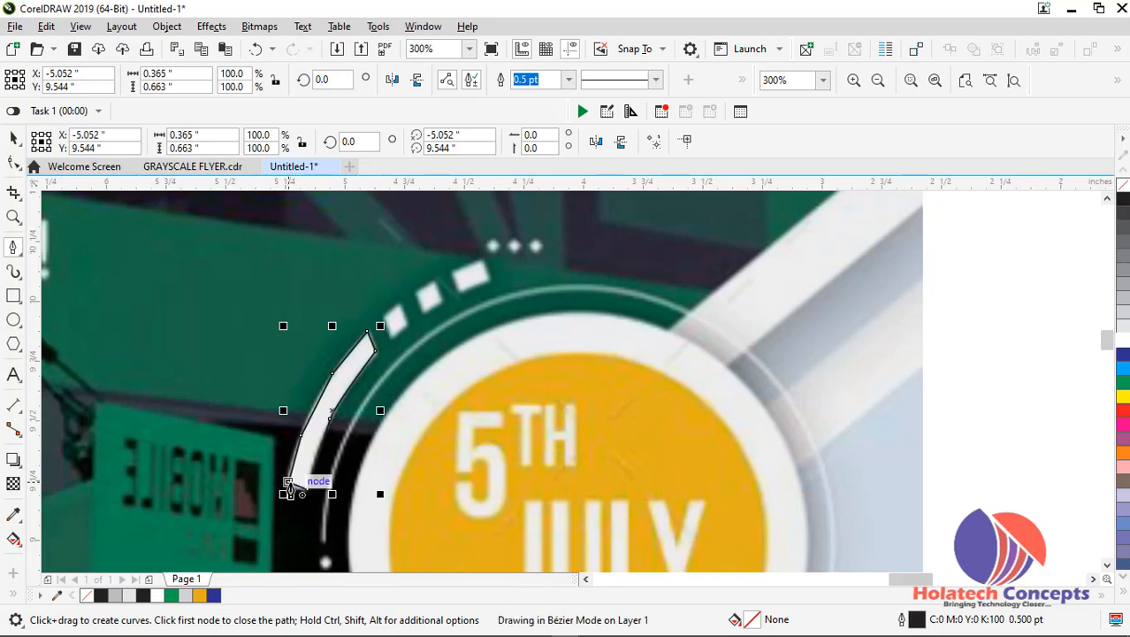
# Try removing the upper inner corner node and the upper outer-edge node from the traced segment
pyautogui.click(12, 164)
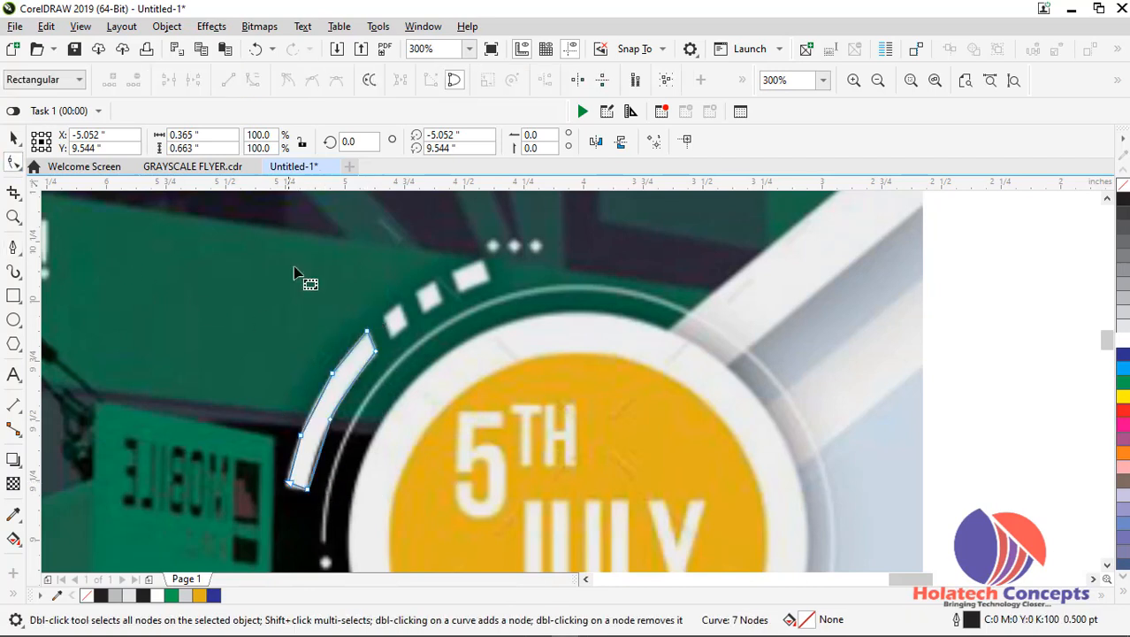
pyautogui.click(375, 354)
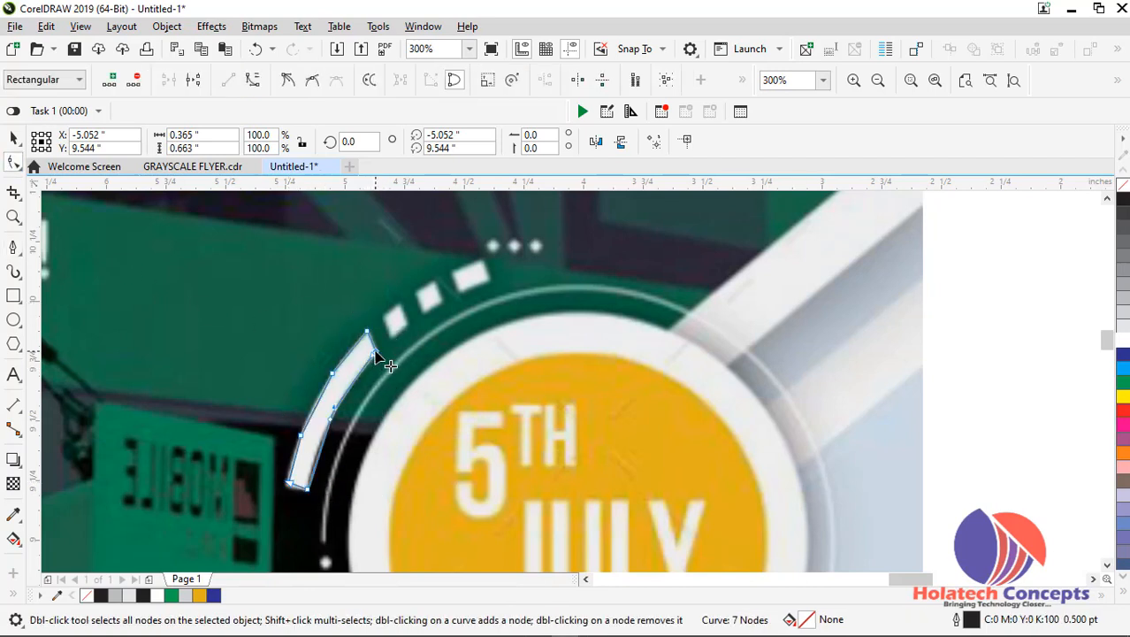
pyautogui.press('Delete')
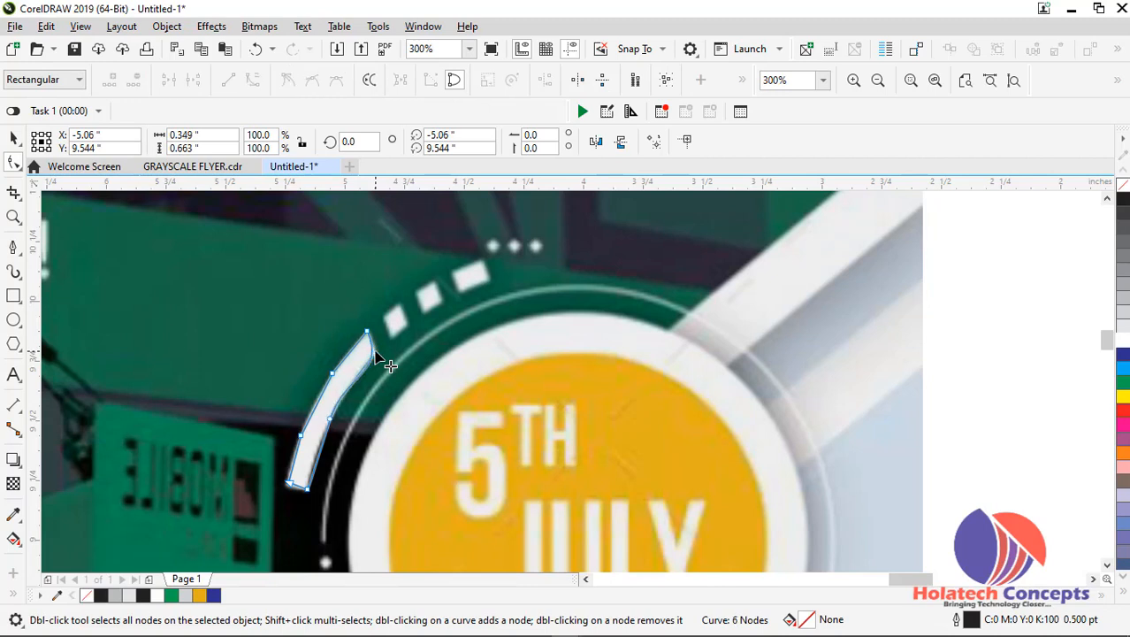
pyautogui.hotkey('ctrl', 'z')
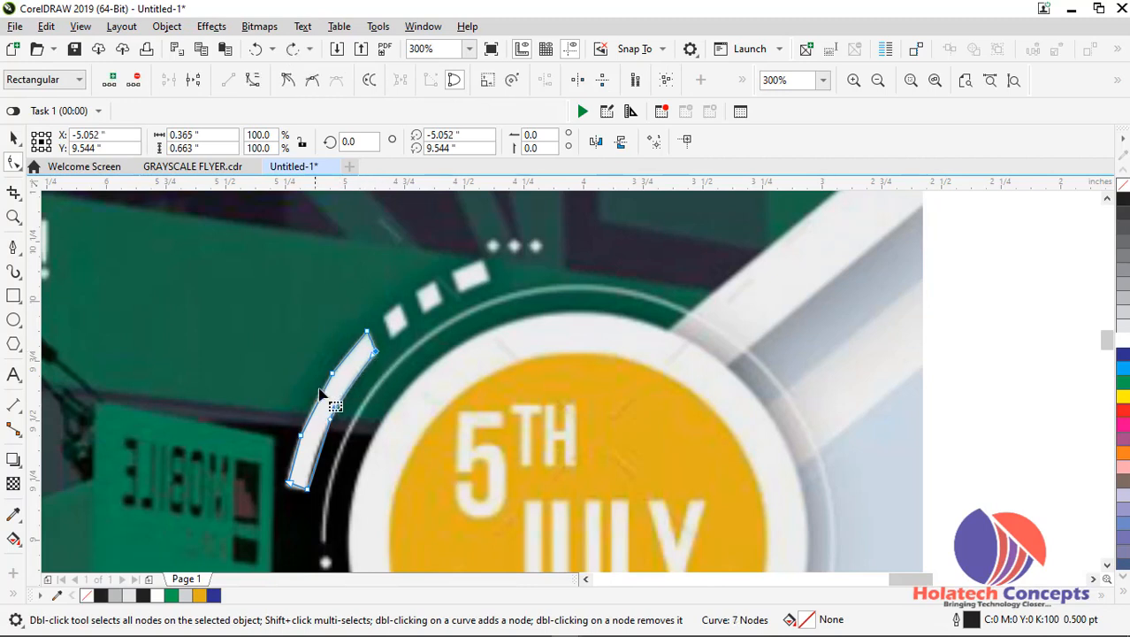
pyautogui.moveTo(310, 360); pyautogui.dragTo(338, 386)
pyautogui.press('Delete')
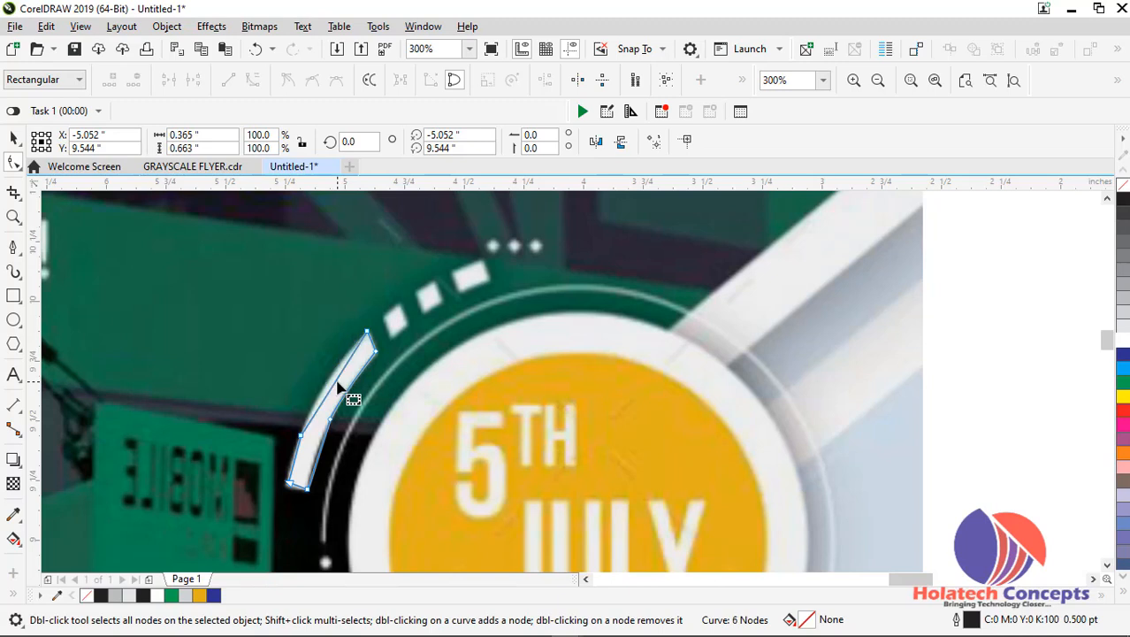
pyautogui.hotkey('ctrl', 'z')
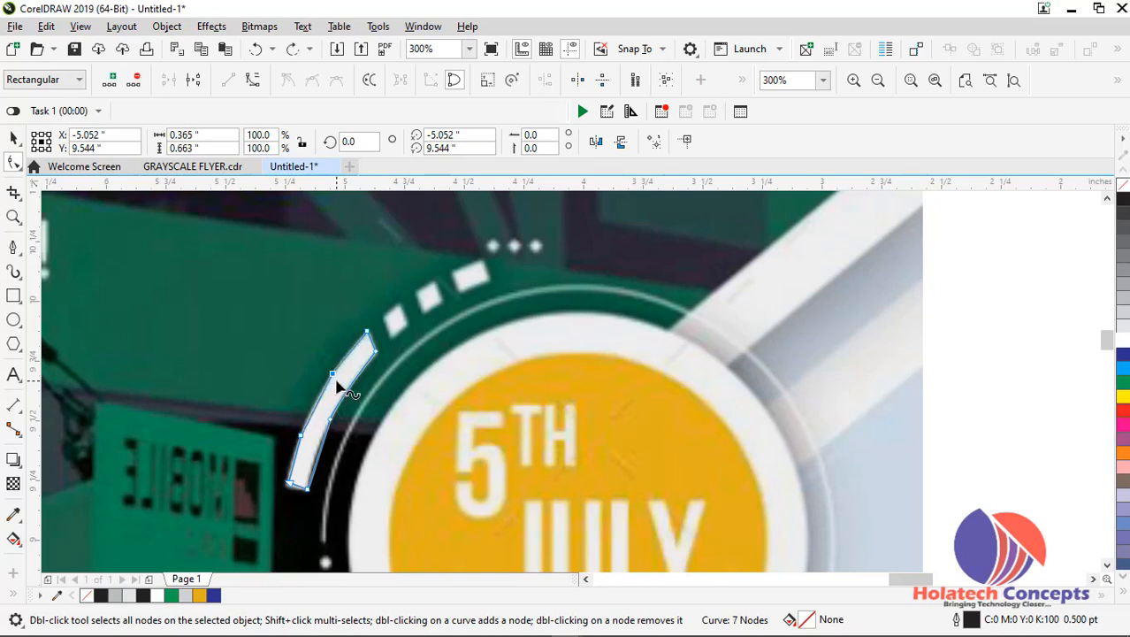
# Convert the traced segment's outer edge to curves and delete its two intermediate nodes
pyautogui.rightClick(335, 378)
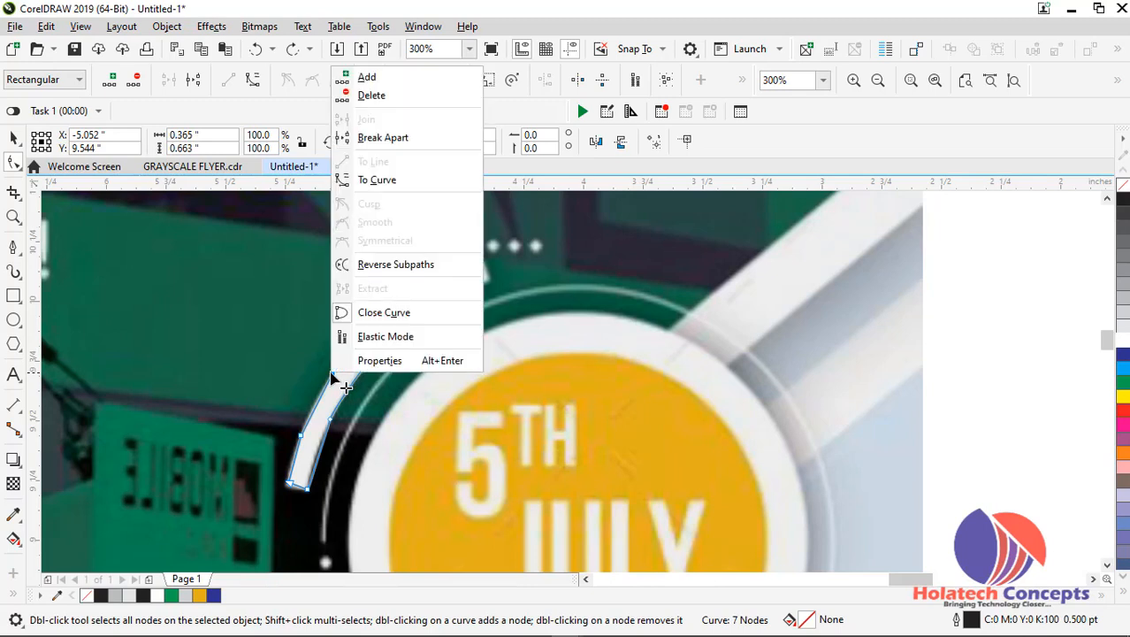
pyautogui.click(375, 182)
pyautogui.moveTo(314, 336); pyautogui.dragTo(341, 385)
pyautogui.press('Delete')
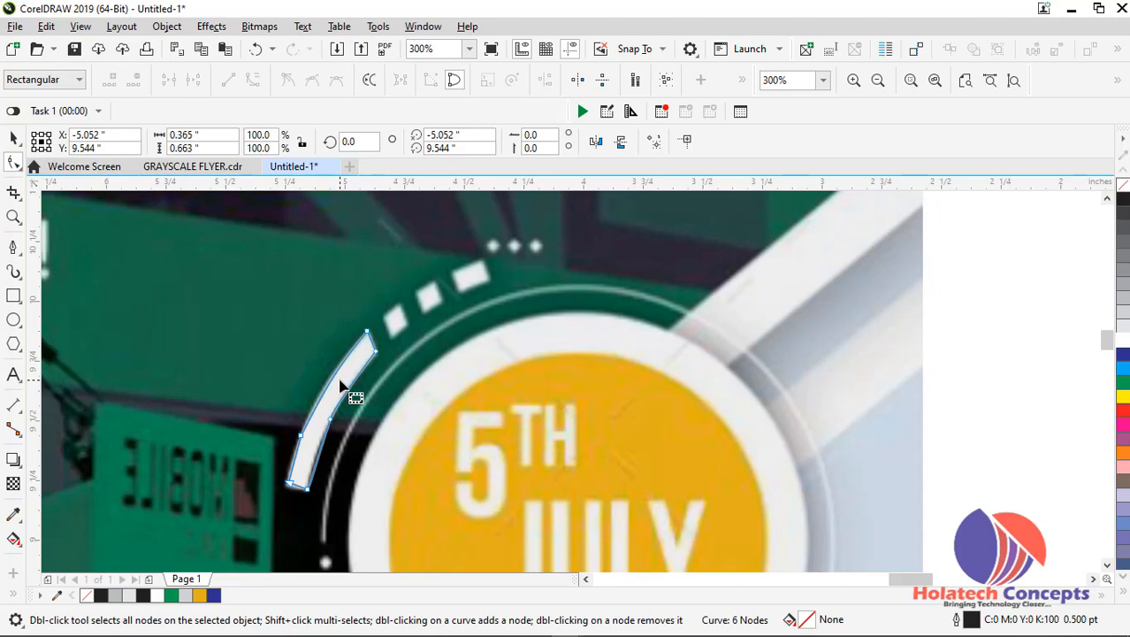
pyautogui.rightClick(317, 450)
pyautogui.click(349, 242)
pyautogui.moveTo(278, 420); pyautogui.dragTo(309, 438)
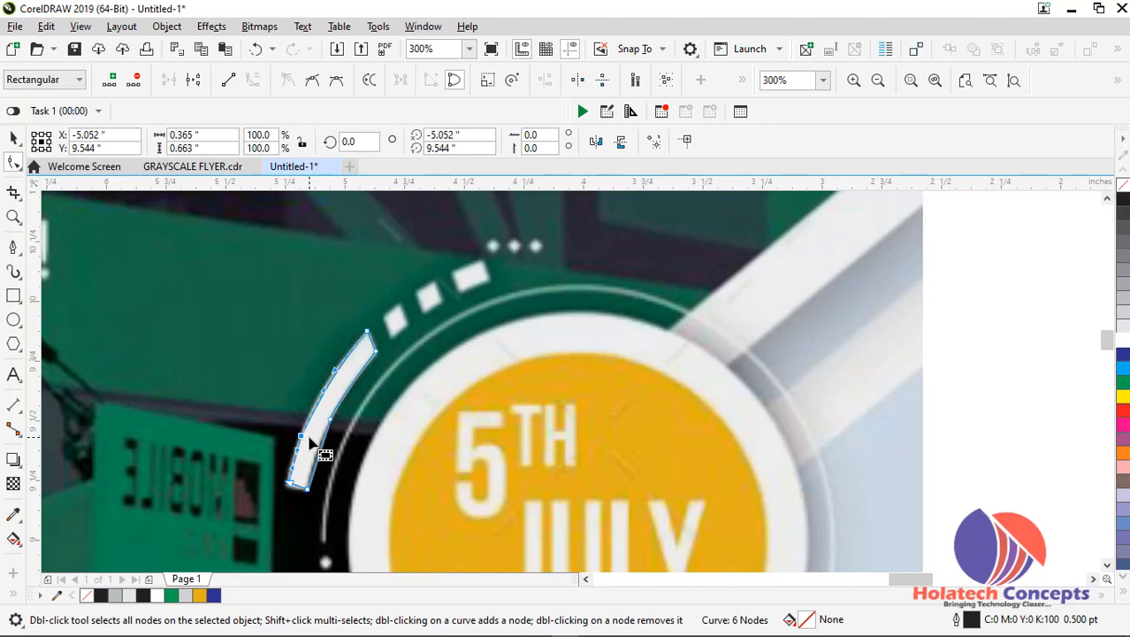
pyautogui.press('Delete')
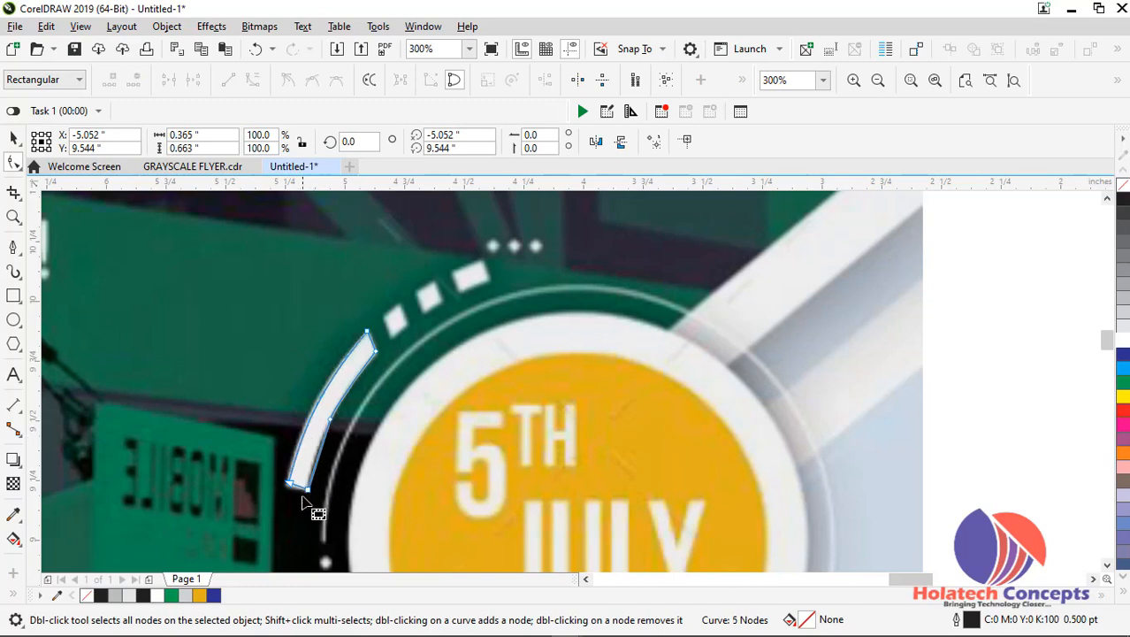
# Delete the leftover intermediate node from the inner edge of the long traced arc segment
pyautogui.scroll(2, 306, 485)
pyautogui.click(356, 355)
pyautogui.rightClick(356, 355)
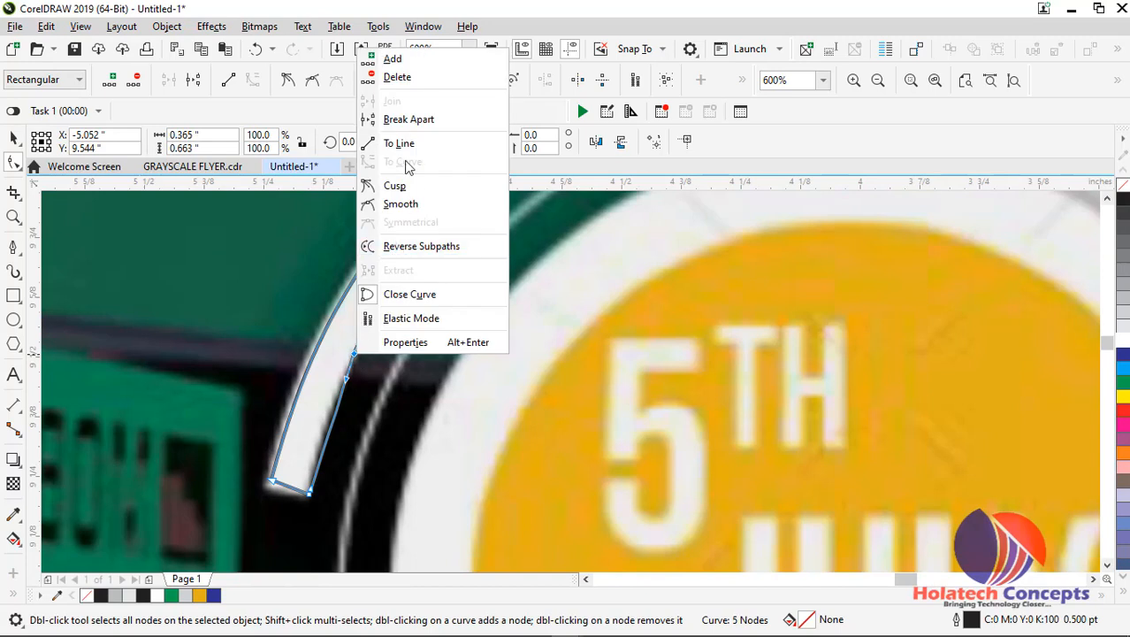
pyautogui.click(375, 379)
pyautogui.press('Delete')
pyautogui.scroll(-2, 408, 281)
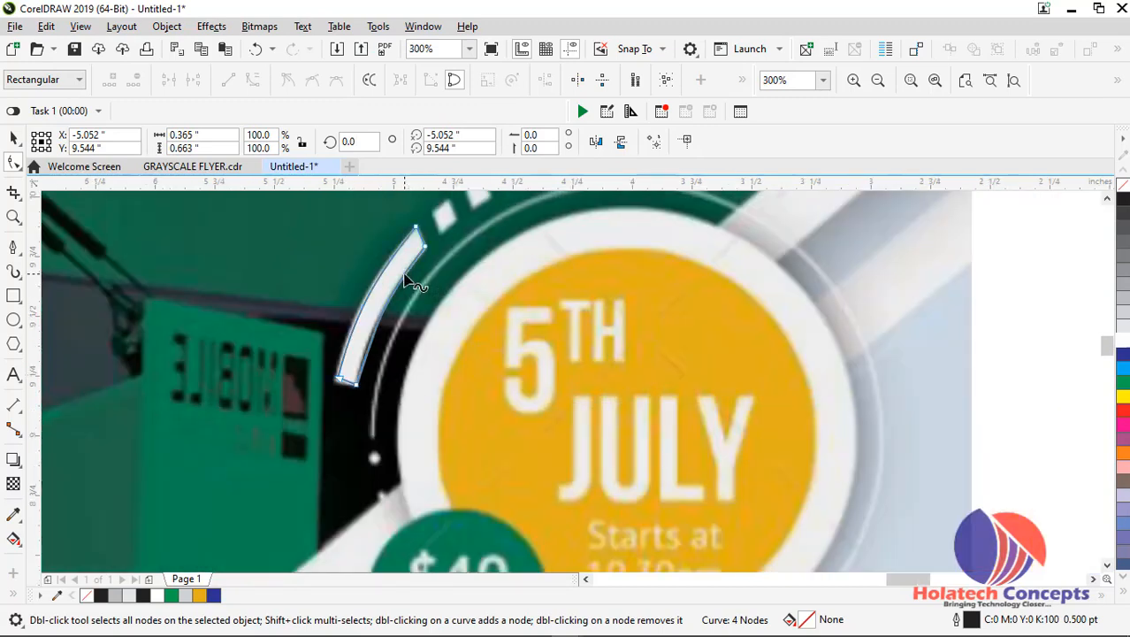
pyautogui.scroll(-2, 409, 281)
pyautogui.scroll(2, 408, 282)
pyautogui.moveTo(1107, 346); pyautogui.dragTo(1108, 339)
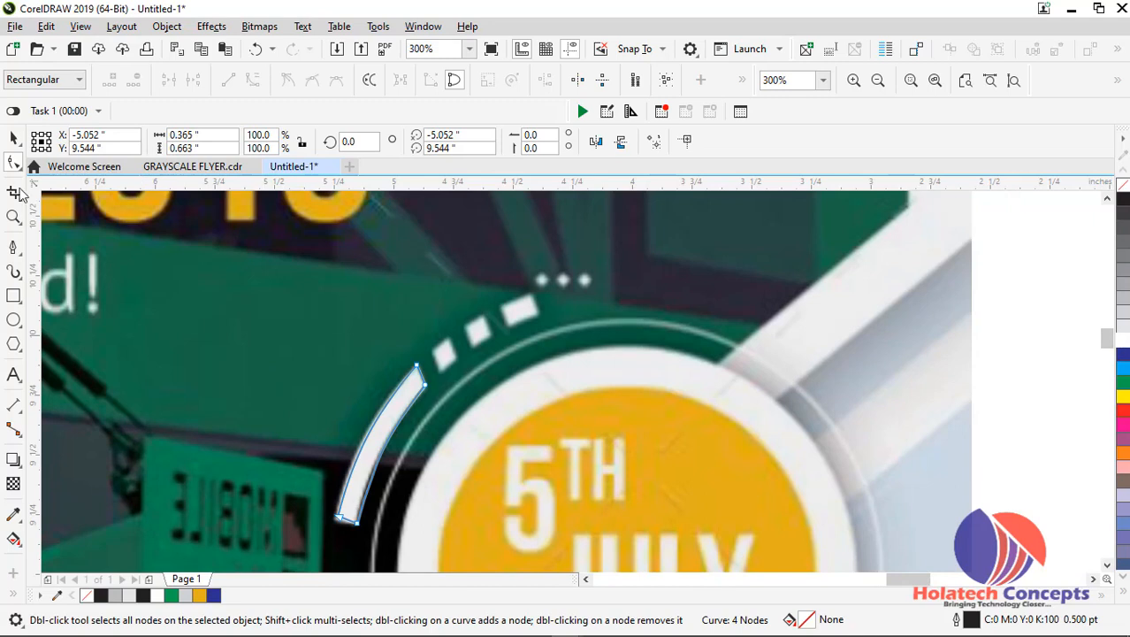
# Trace the small white block just above the long segment on the reference flyer as a closed four-sided Pen shape
pyautogui.click(13, 139)
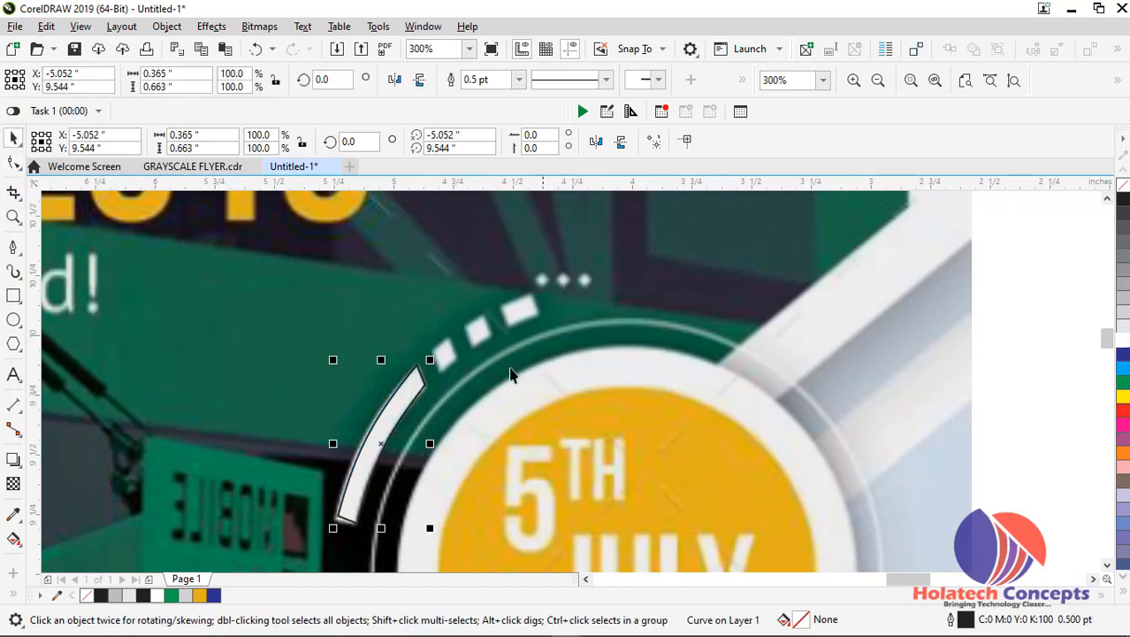
pyautogui.click(19, 252)
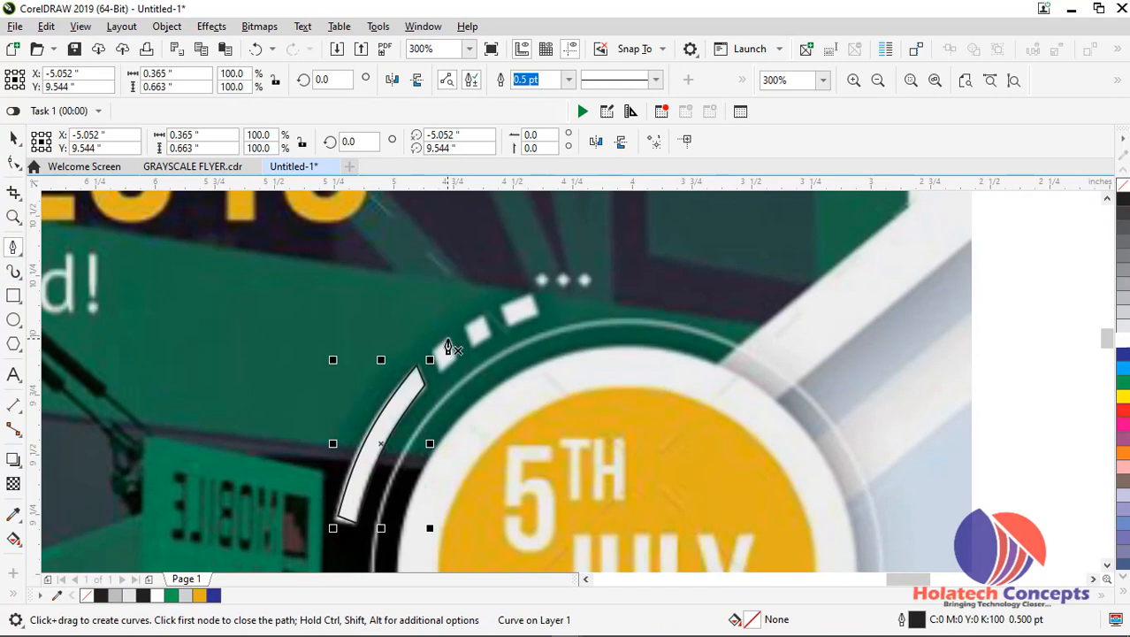
pyautogui.click(448, 340)
pyautogui.click(428, 356)
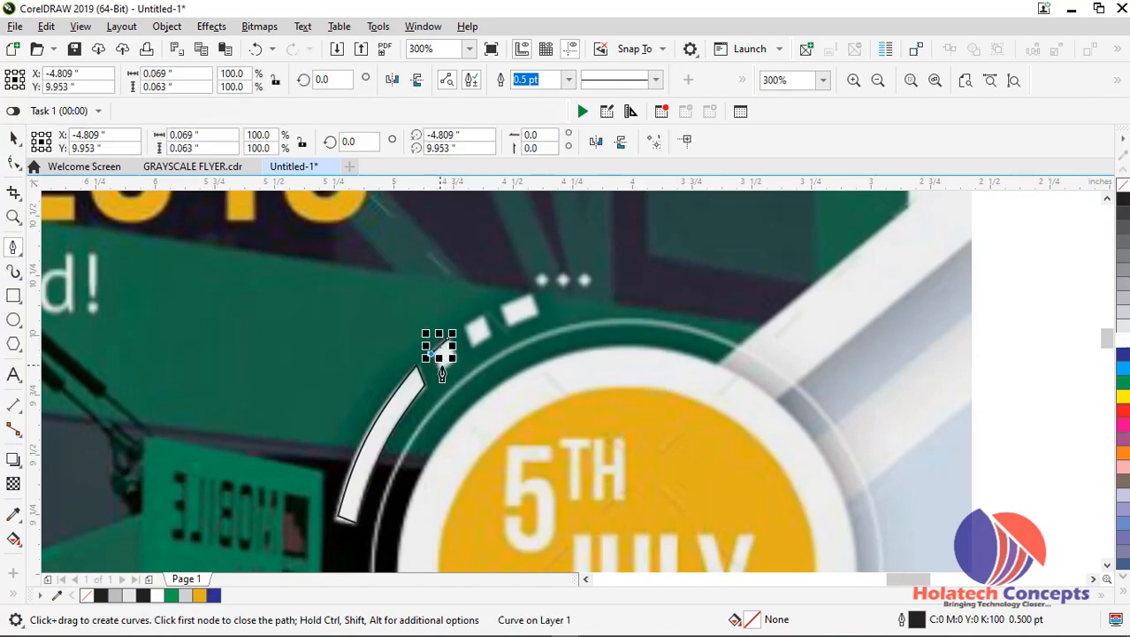
pyautogui.click(440, 375)
pyautogui.click(462, 356)
pyautogui.click(447, 339)
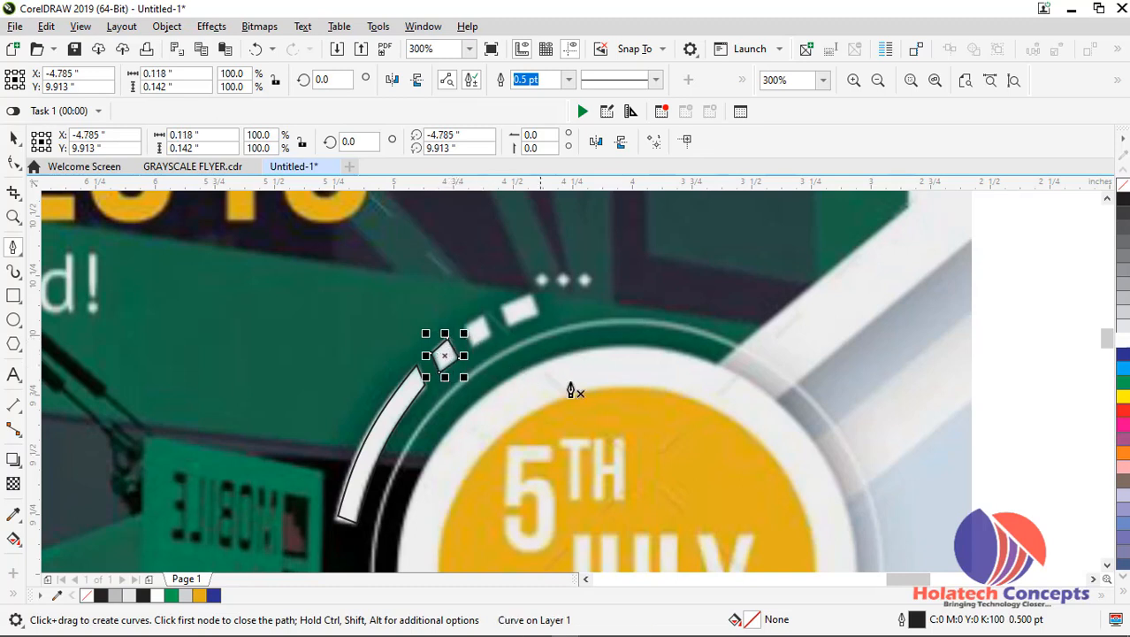
# Trace the second small white block of the reference arc as a closed Pen shape, about 0.115 by 0.125 inch
pyautogui.click(483, 316)
pyautogui.click(466, 326)
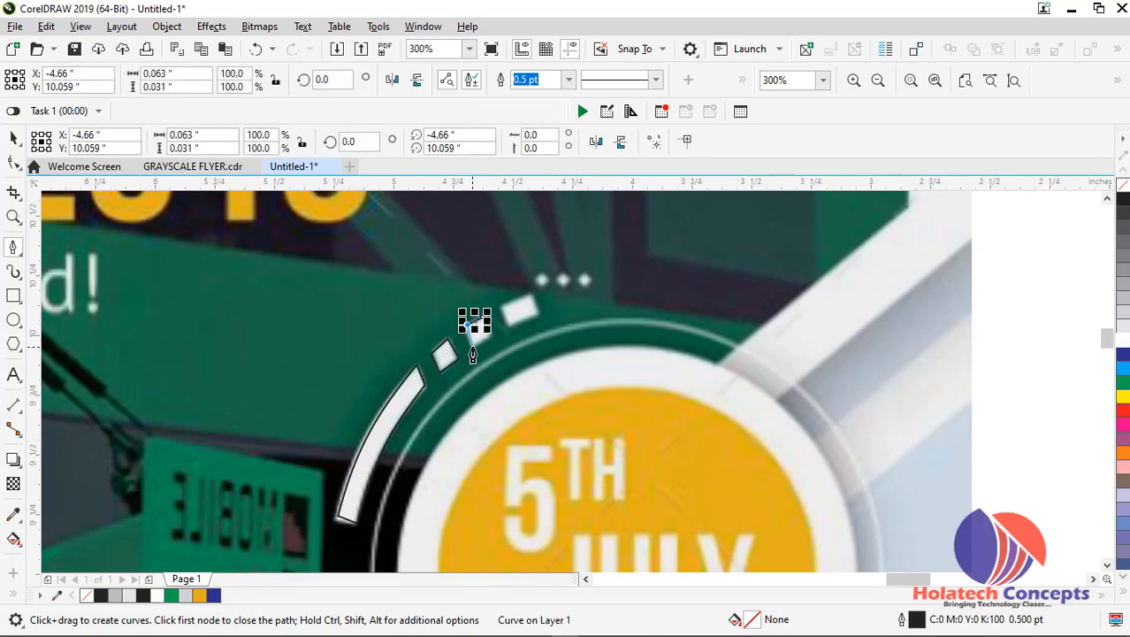
pyautogui.click(472, 348)
pyautogui.click(491, 331)
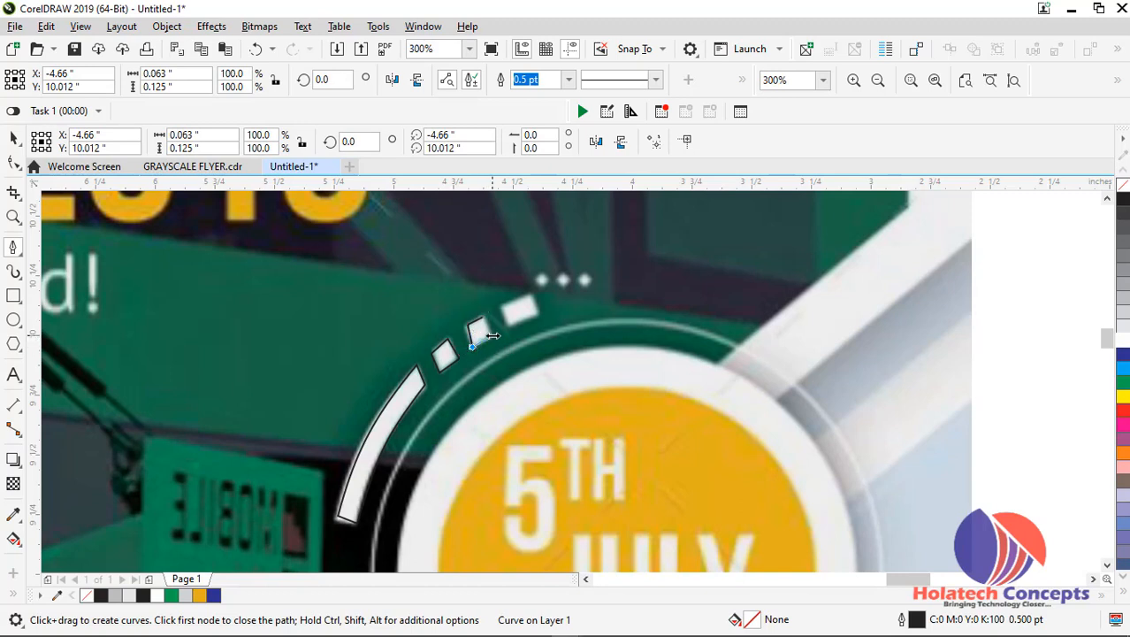
pyautogui.click(492, 338)
pyautogui.click(492, 329)
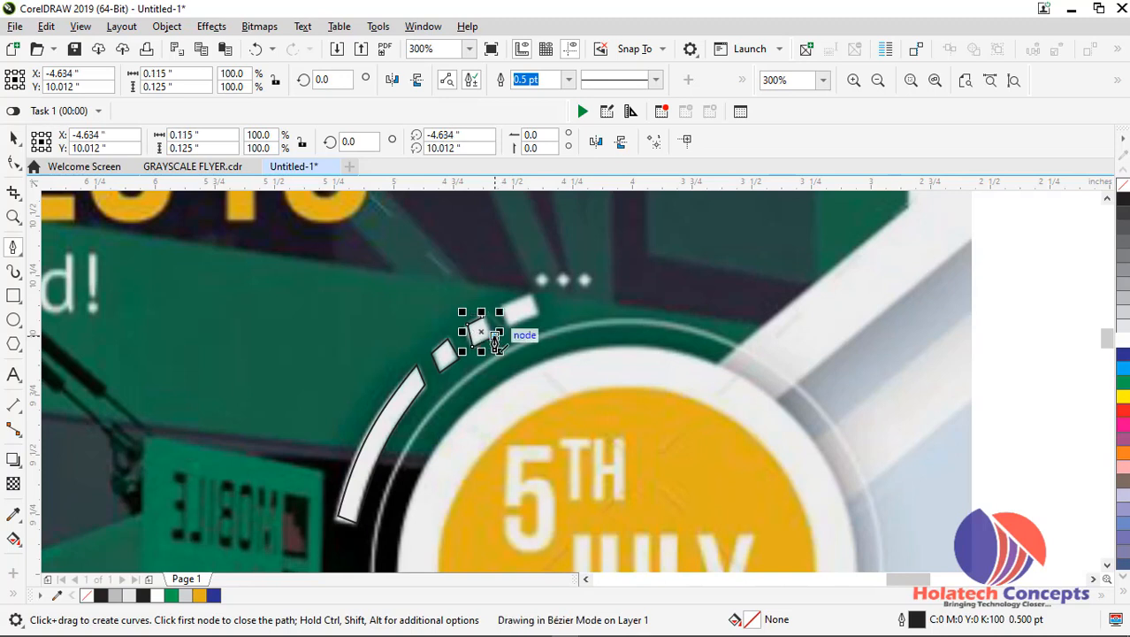
# Trace the third, widest small block of the reference arc as a closed Pen shape, about 0.16 by 0.118 inch
pyautogui.click(533, 297)
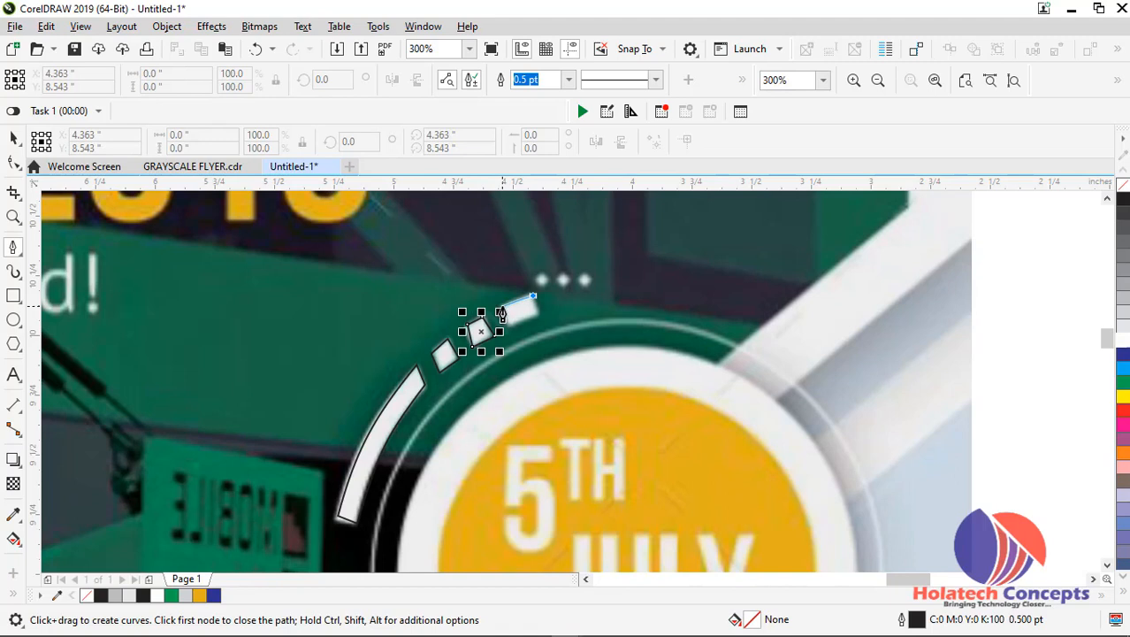
pyautogui.click(500, 308)
pyautogui.click(508, 324)
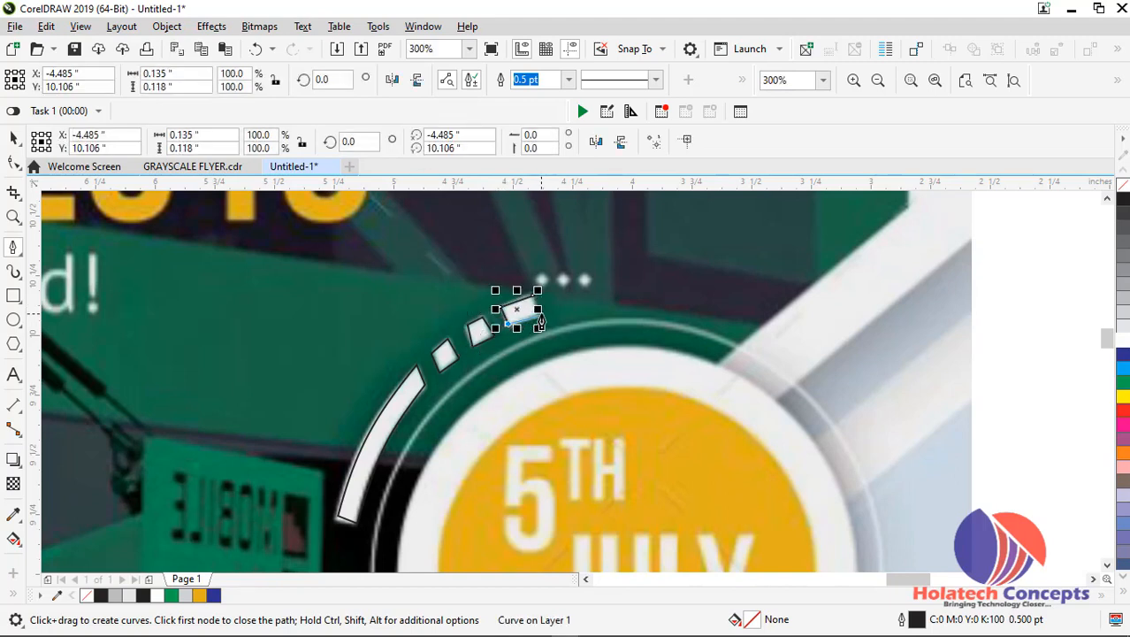
pyautogui.click(539, 316)
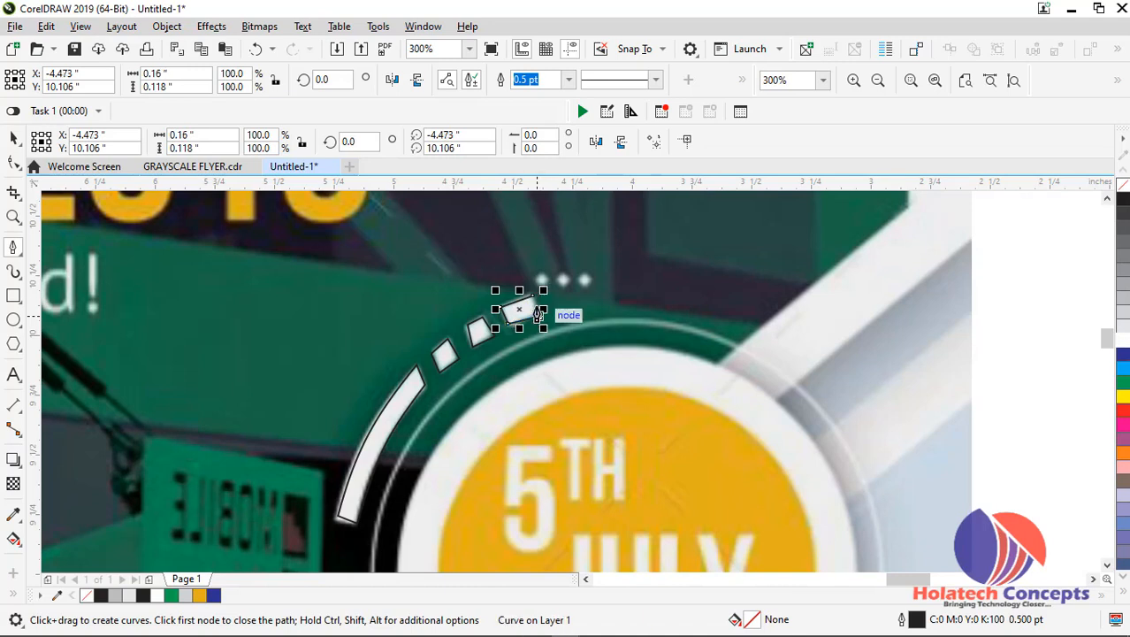
pyautogui.click(532, 296)
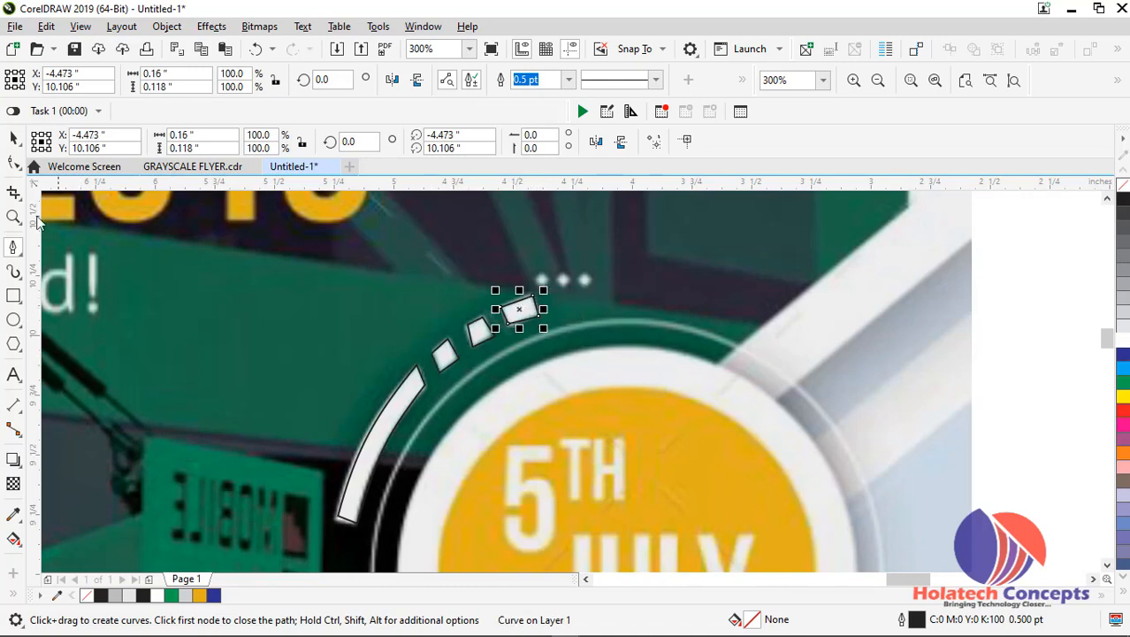
# Select the four traced segments together and move them to the upper-left edge of the flyer's yellow badge, outside the white dots
pyautogui.click(13, 138)
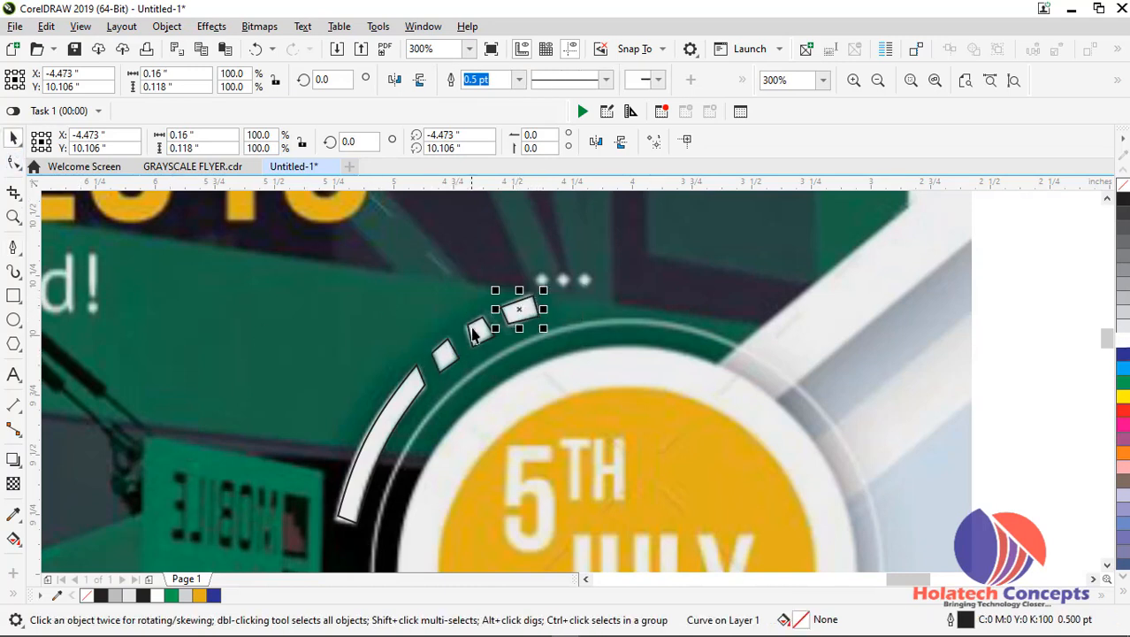
pyautogui.keyDown('shift'); pyautogui.click(471, 329); pyautogui.keyUp('shift')
pyautogui.keyDown('shift'); pyautogui.click(438, 356); pyautogui.keyUp('shift')
pyautogui.keyDown('shift'); pyautogui.click(420, 390); pyautogui.keyUp('shift')
pyautogui.moveTo(421, 384); pyautogui.dragTo(1070, 294)
pyautogui.scroll(-5, 964, 341)
pyautogui.moveTo(890, 582); pyautogui.dragTo(954, 582)
pyautogui.scroll(3, 876, 309)
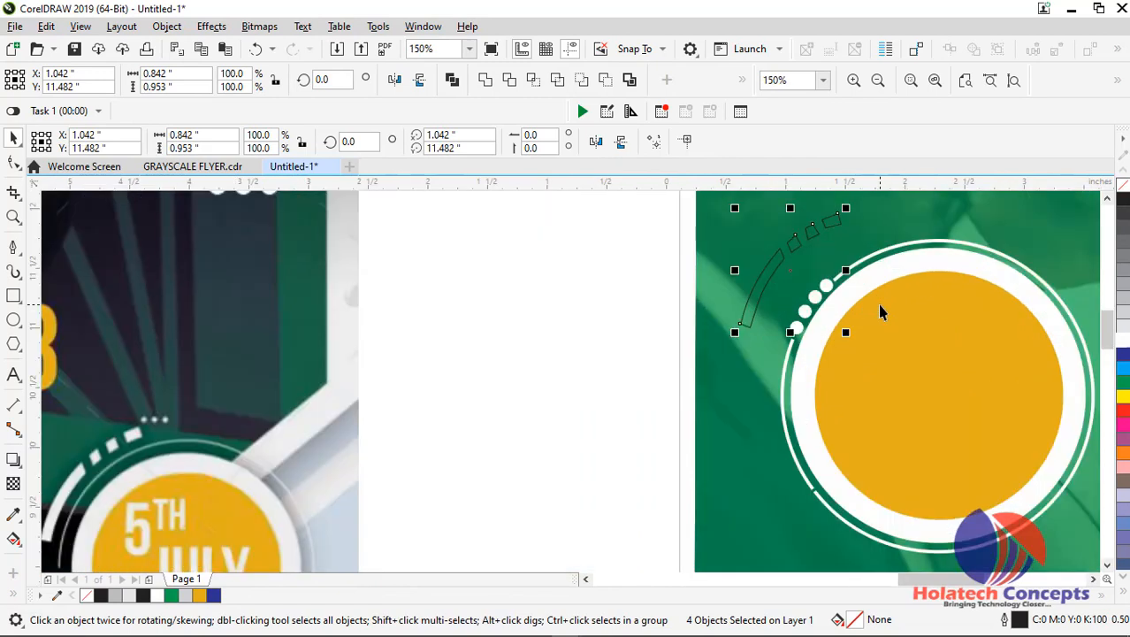
pyautogui.moveTo(802, 245); pyautogui.dragTo(828, 252)
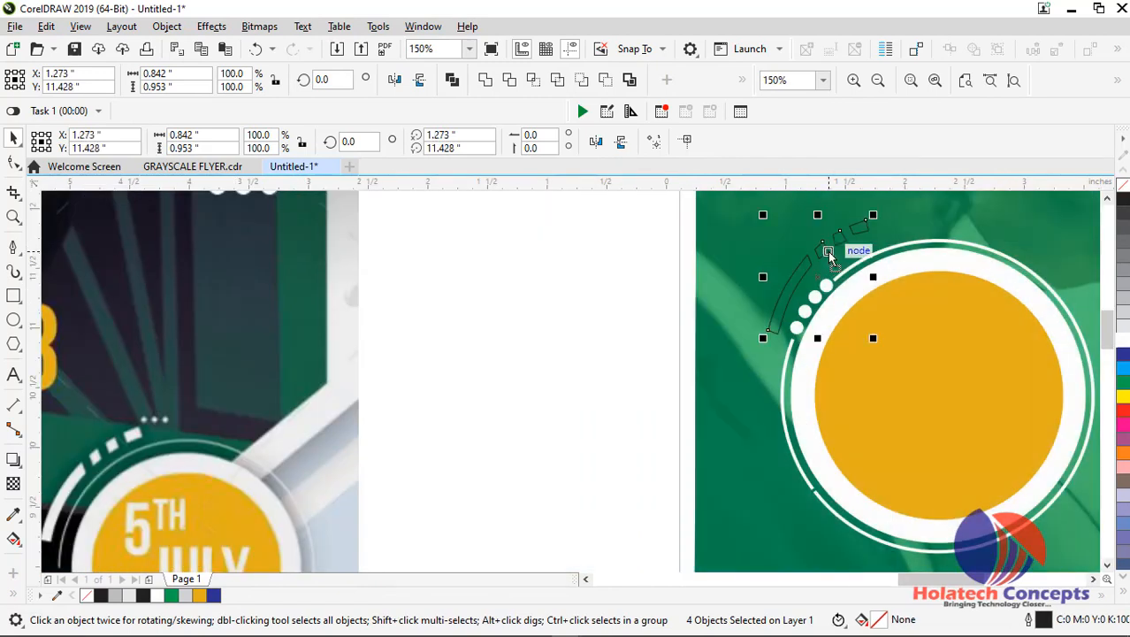
# Give the four segments a white fill and outline, and rotate them to about 351.4 degrees
pyautogui.click(1123, 344)
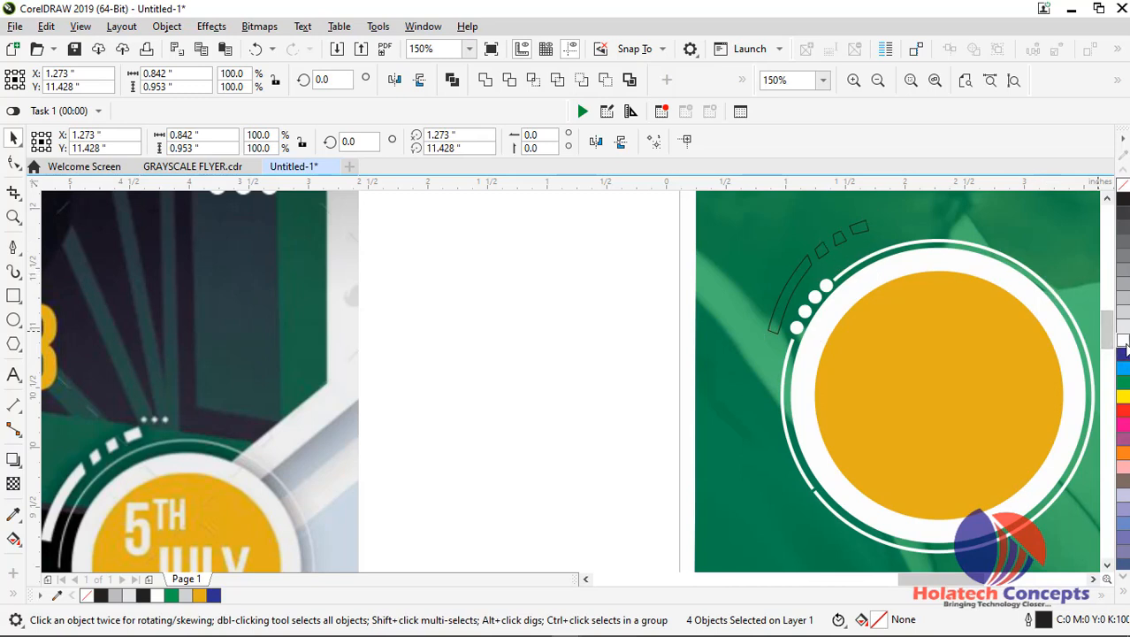
pyautogui.rightClick(1123, 344)
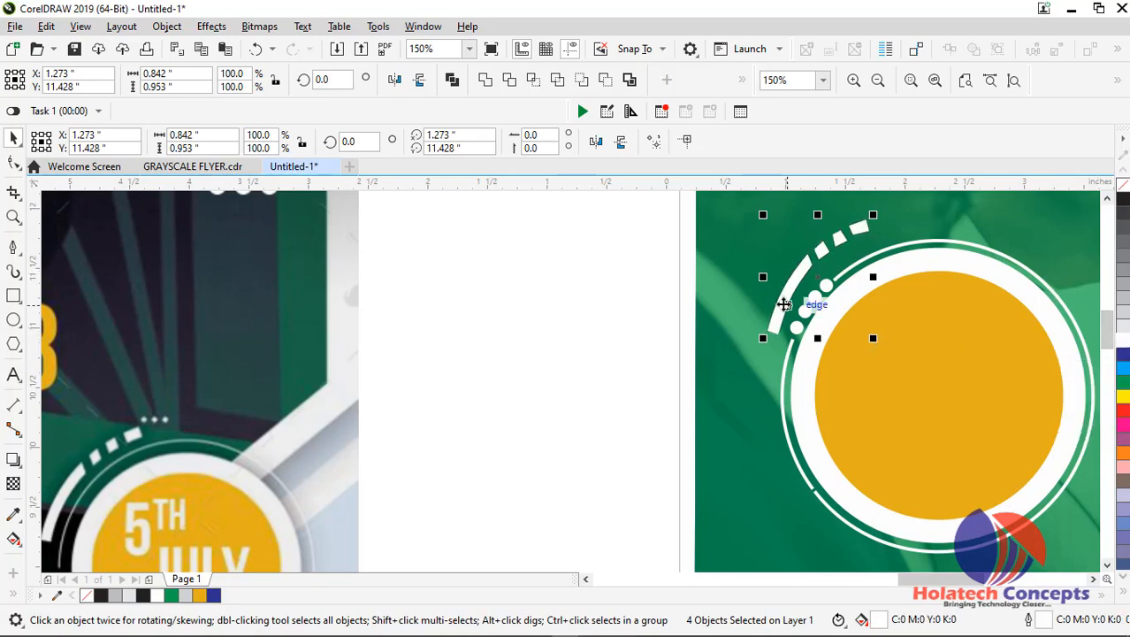
pyautogui.click(784, 303)
pyautogui.moveTo(878, 338); pyautogui.dragTo(867, 355)
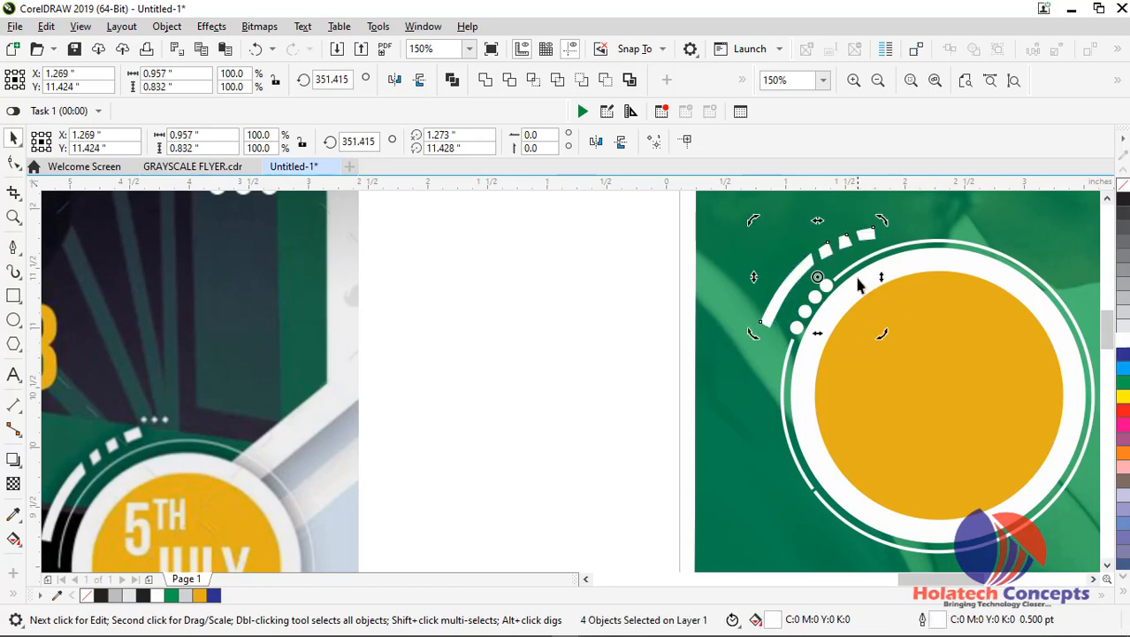
# Reselect the long segment and the three small blocks beside the badge and group them
pyautogui.click(882, 208)
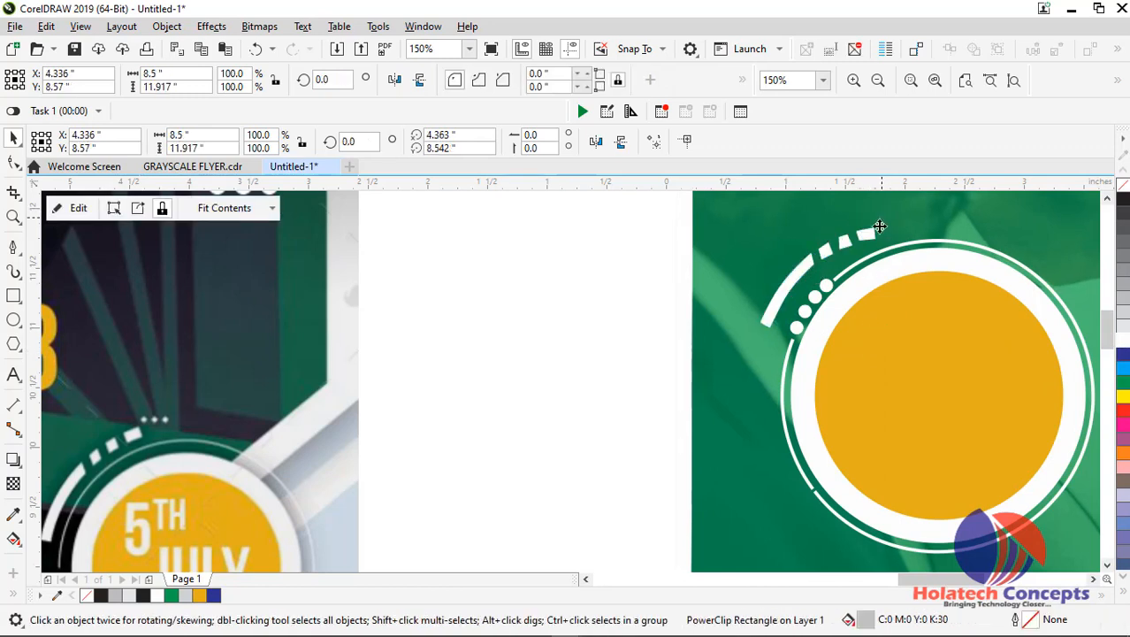
pyautogui.click(822, 265)
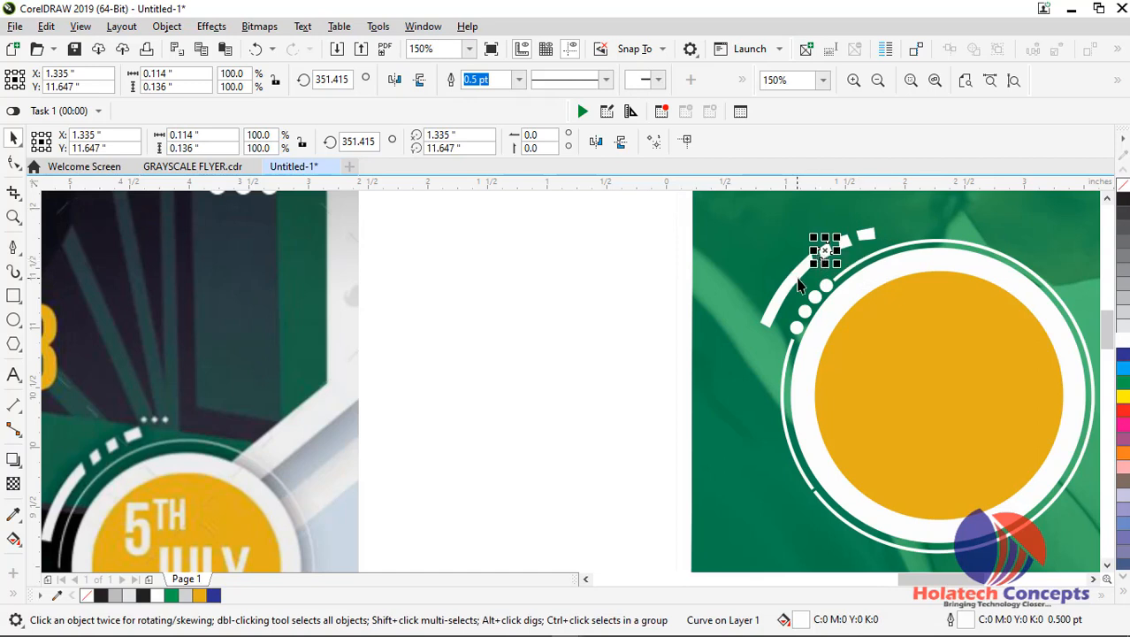
pyautogui.keyDown('shift'); pyautogui.click(835, 265); pyautogui.keyUp('shift')
pyautogui.keyDown('shift'); pyautogui.click(851, 247); pyautogui.keyUp('shift')
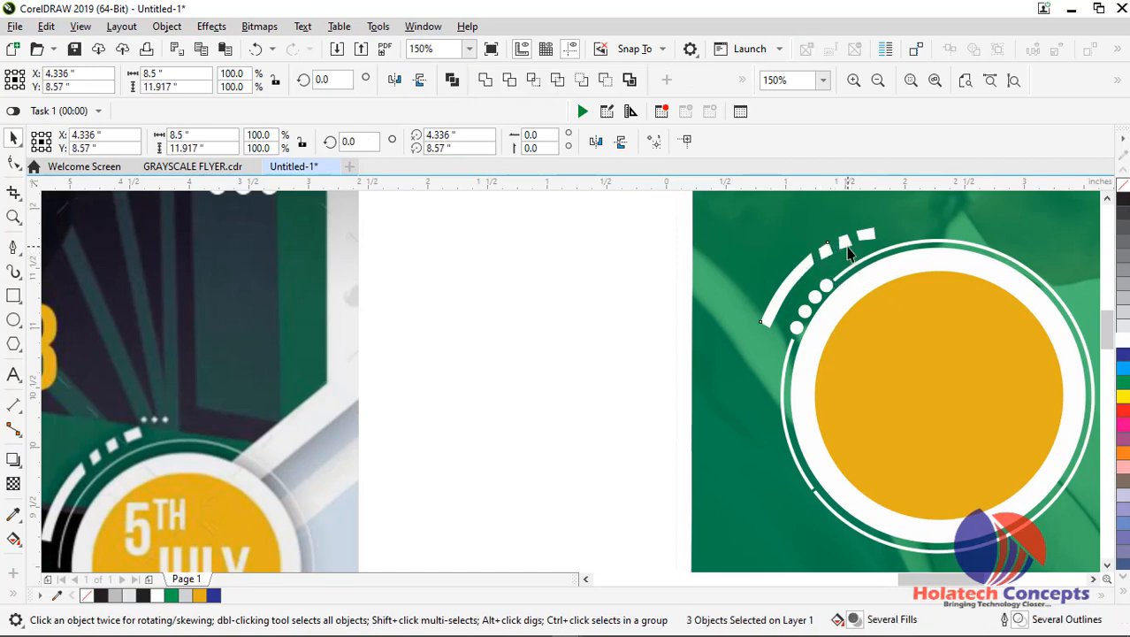
pyautogui.click(832, 243)
pyautogui.keyDown('shift'); pyautogui.click(820, 246); pyautogui.keyUp('shift')
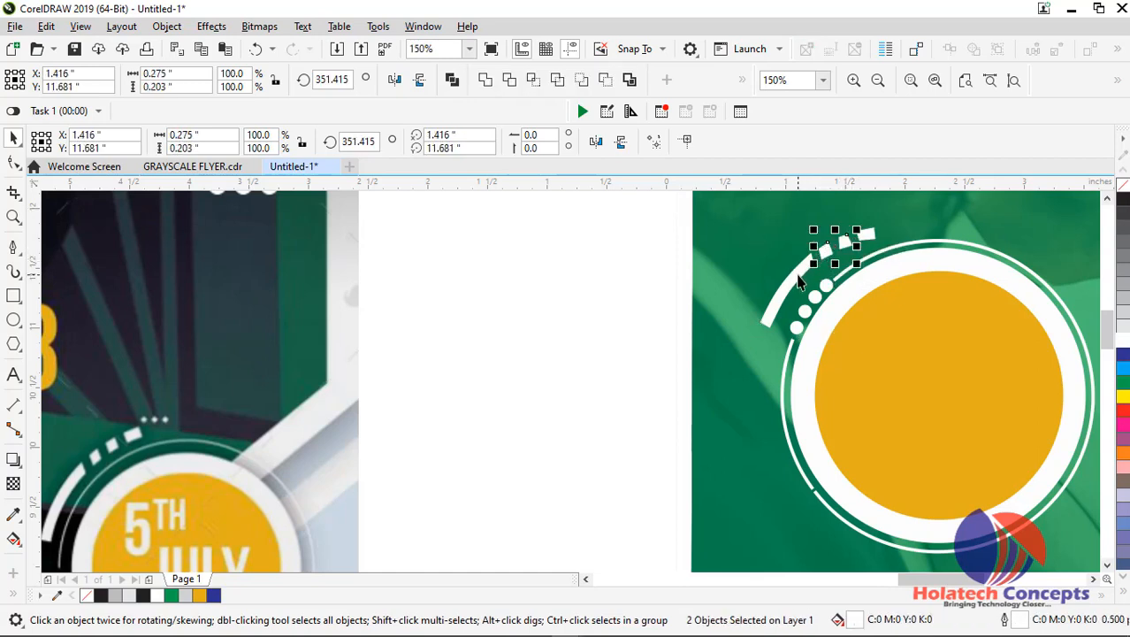
pyautogui.keyDown('shift'); pyautogui.click(798, 281); pyautogui.keyUp('shift')
pyautogui.keyDown('shift'); pyautogui.click(874, 239); pyautogui.keyUp('shift')
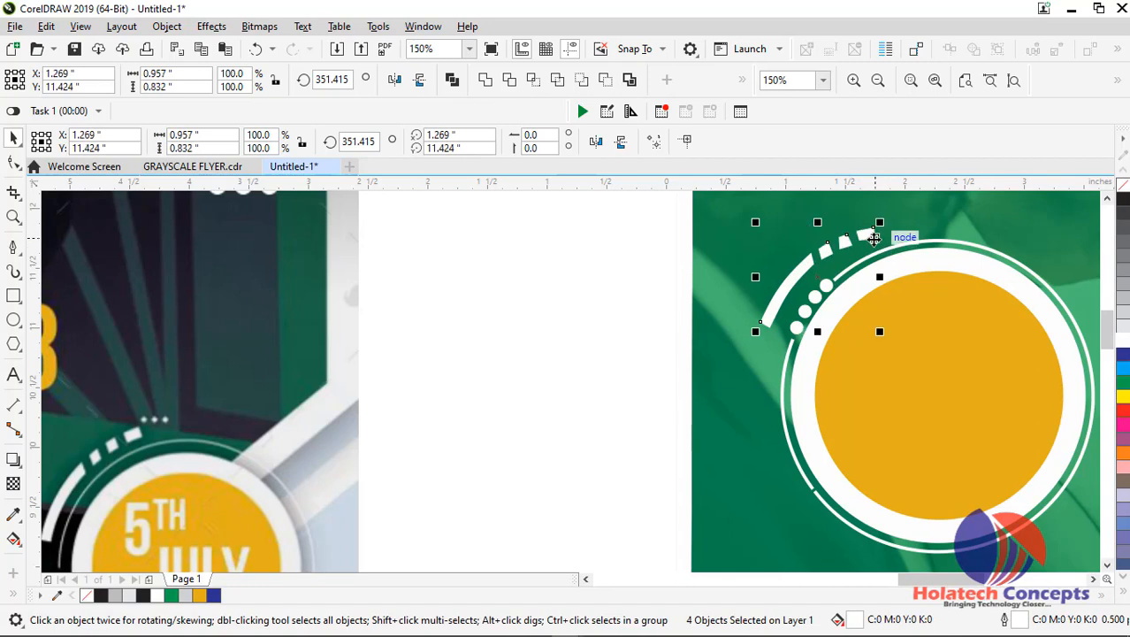
pyautogui.hotkey('ctrl', 'g')
# Rotate the segment group to about 4.1 degrees to follow the badge's curve
pyautogui.scroll(1, 874, 239)
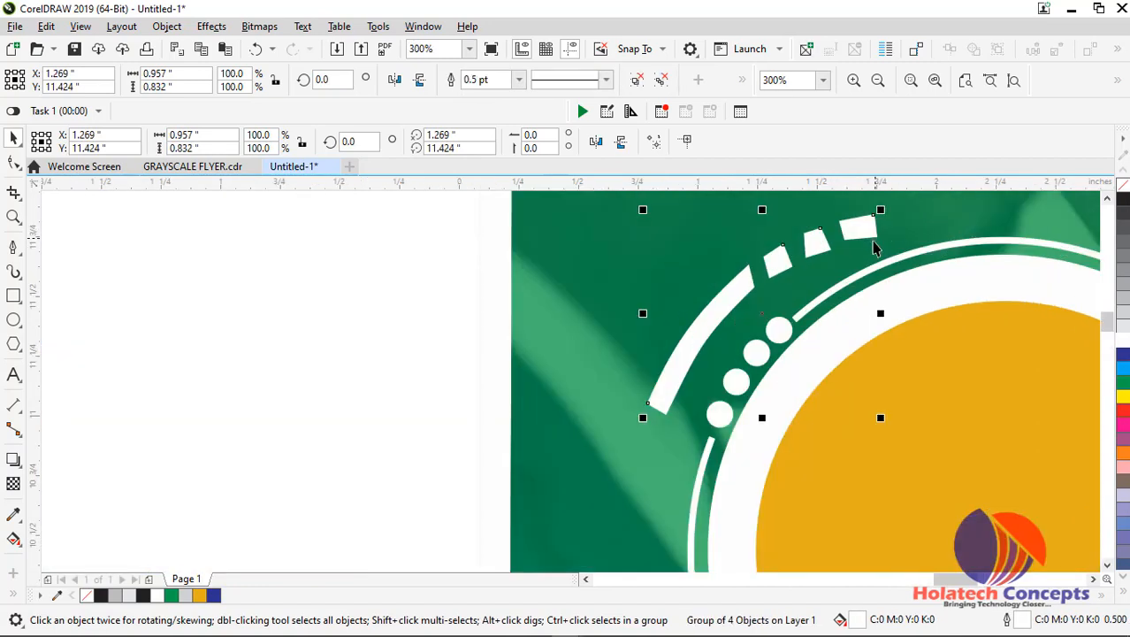
pyautogui.click(714, 336)
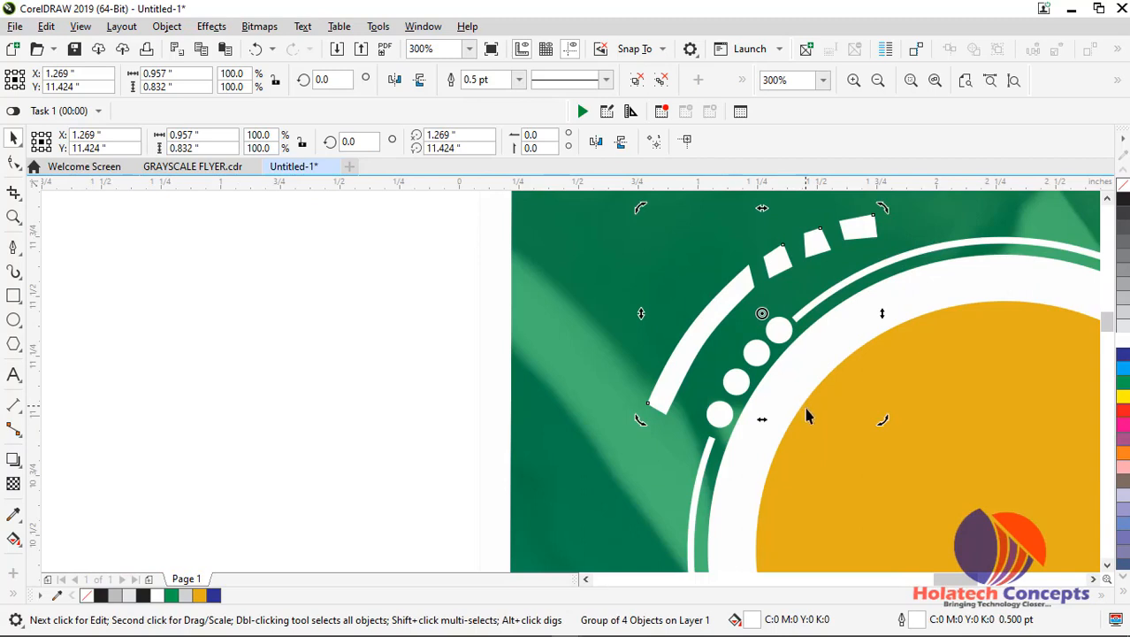
pyautogui.moveTo(878, 424); pyautogui.dragTo(902, 415)
pyautogui.scroll(-1, 864, 390)
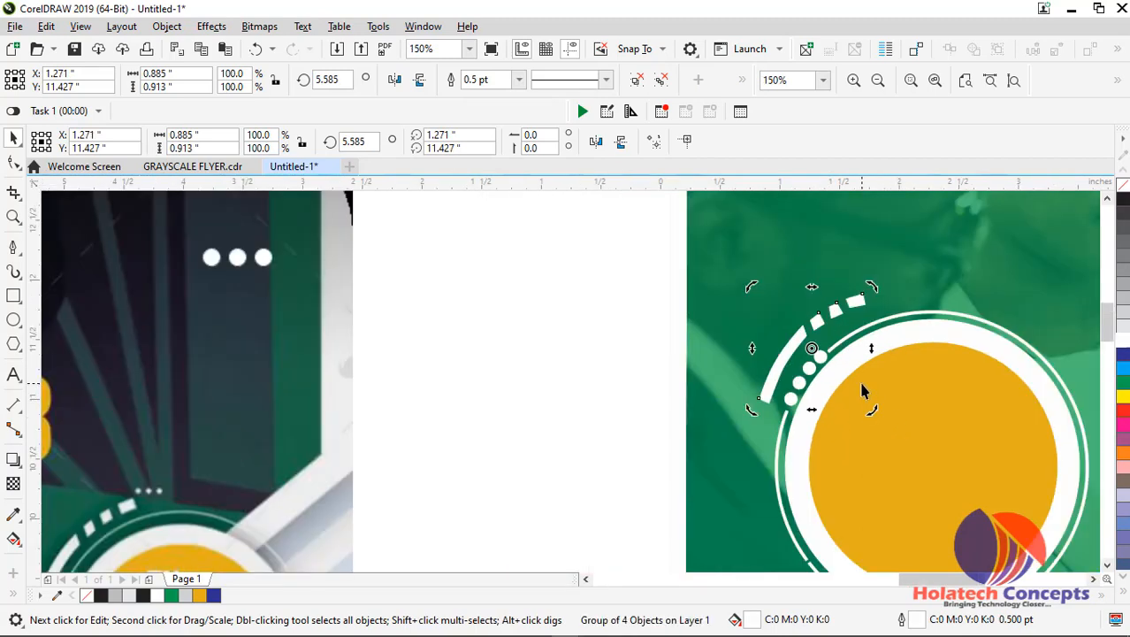
pyautogui.moveTo(872, 287)
pyautogui.mouseDown()
pyautogui.moveTo(921, 291)
pyautogui.moveTo(887, 314)
pyautogui.moveTo(876, 281)
pyautogui.mouseUp()
pyautogui.click(852, 305)
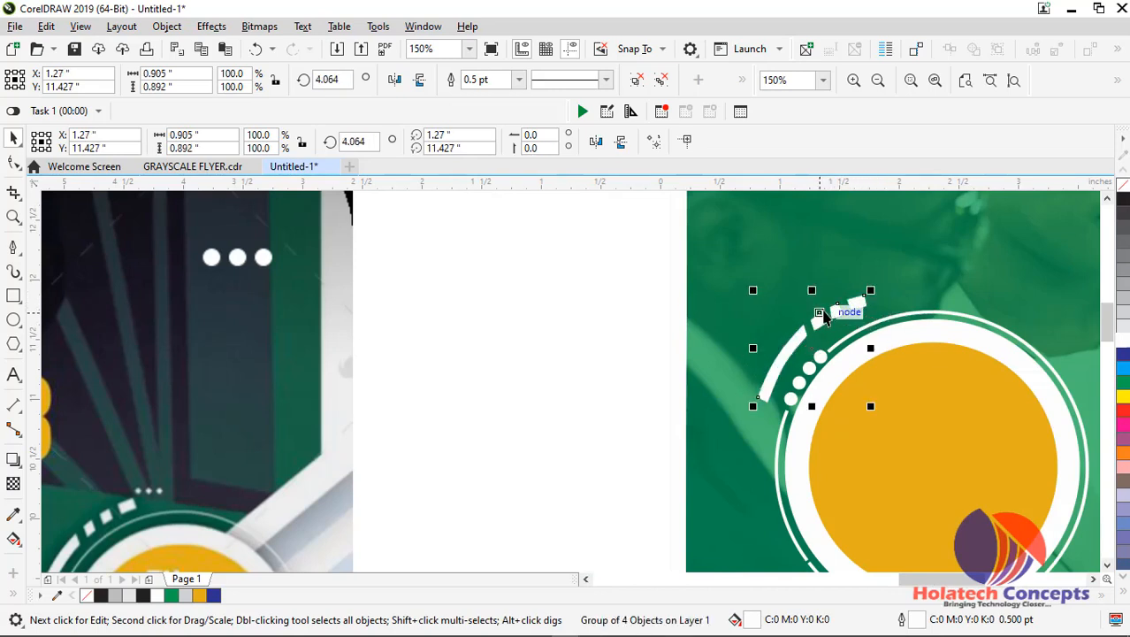
# Move the segment group above the badge's outer ring, near X 1.89 and Y 11.72 inches, and rotate it to about 340.6 degrees
pyautogui.moveTo(825, 312); pyautogui.dragTo(908, 293)
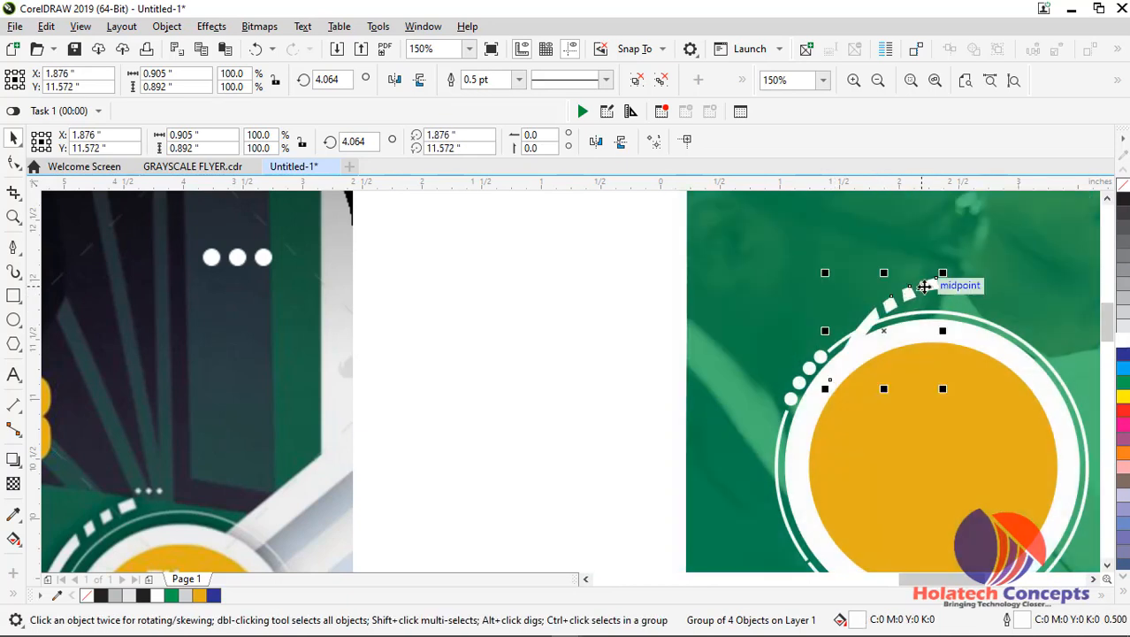
pyautogui.click(923, 287)
pyautogui.moveTo(943, 391); pyautogui.dragTo(916, 421)
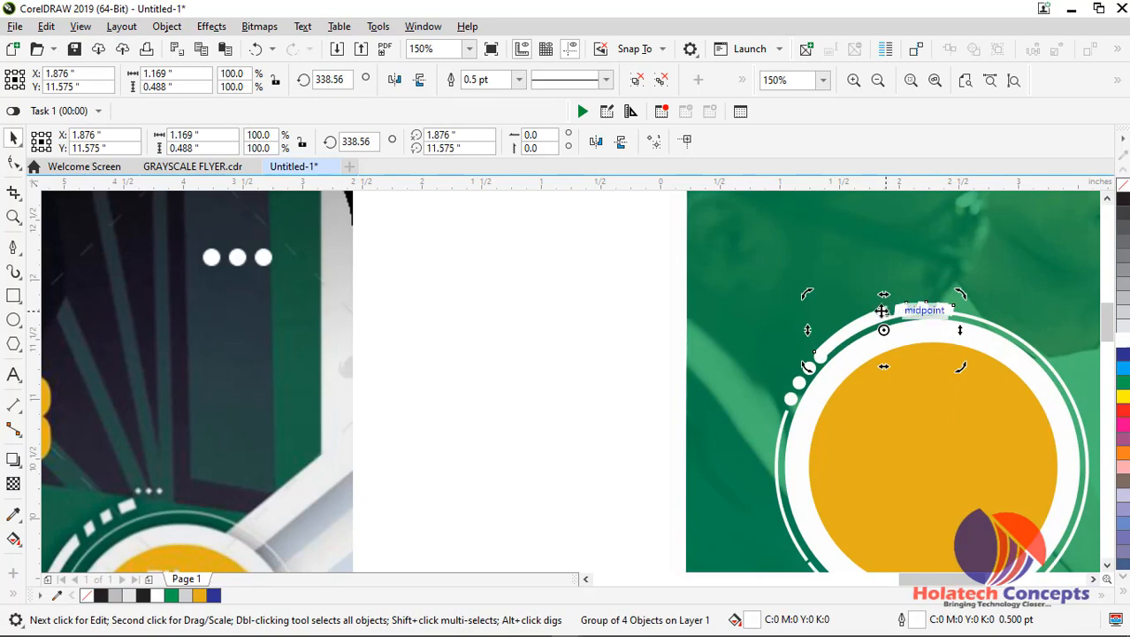
pyautogui.moveTo(882, 311); pyautogui.dragTo(878, 299)
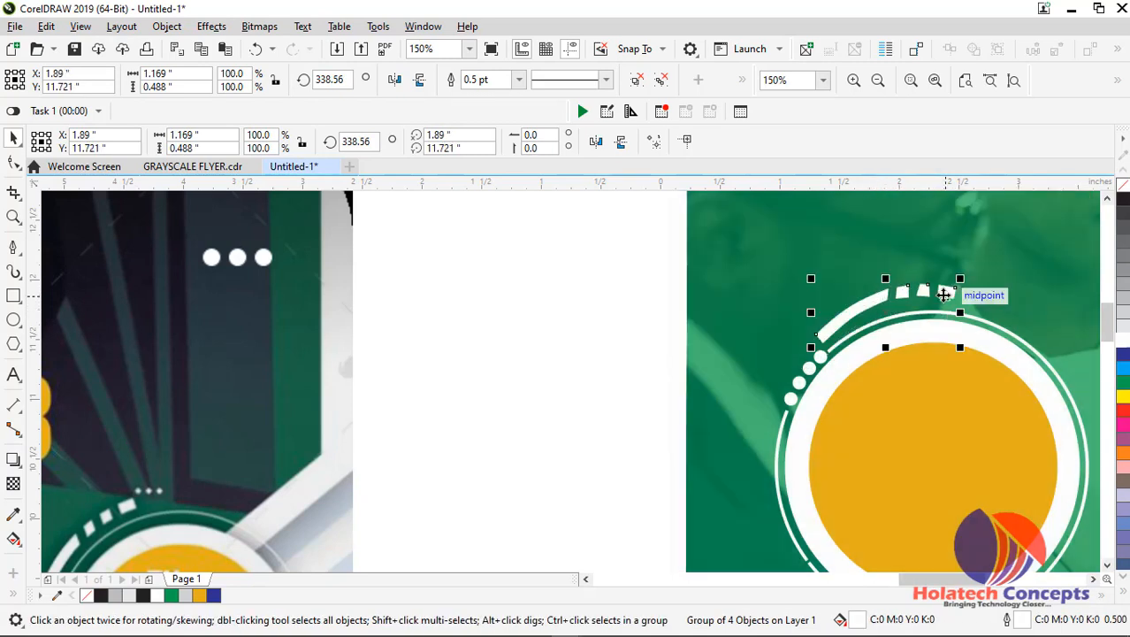
pyautogui.click(945, 294)
pyautogui.moveTo(964, 350); pyautogui.dragTo(961, 346)
pyautogui.moveTo(964, 280); pyautogui.dragTo(966, 263)
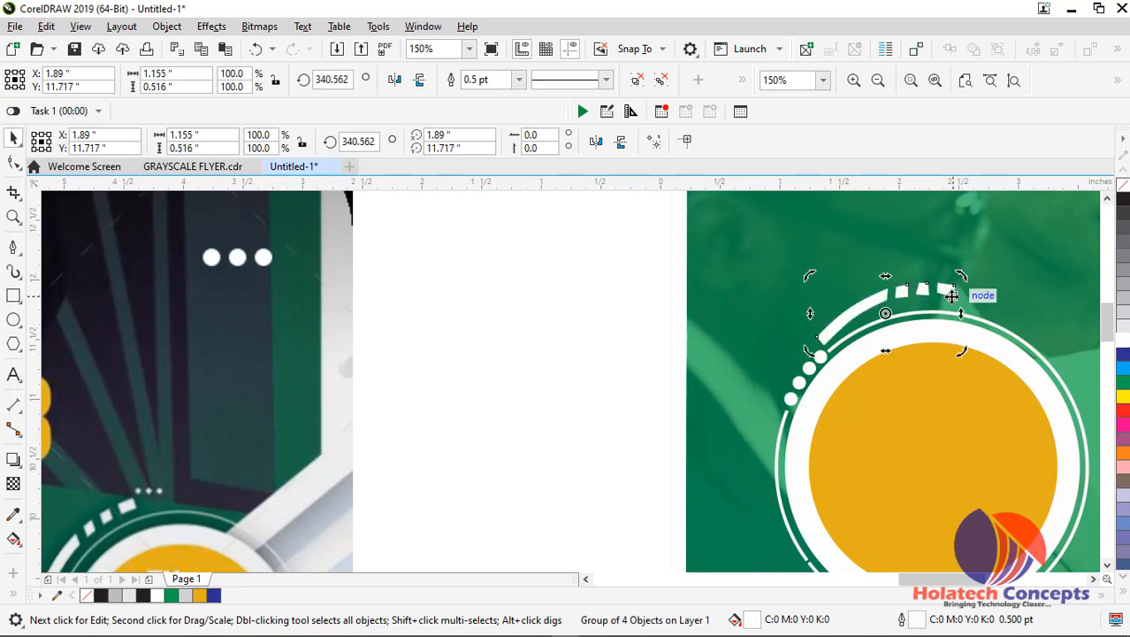
# Remove the grouped white segments from beside the badge
pyautogui.press('Escape')
pyautogui.scroll(-2, 915, 353)
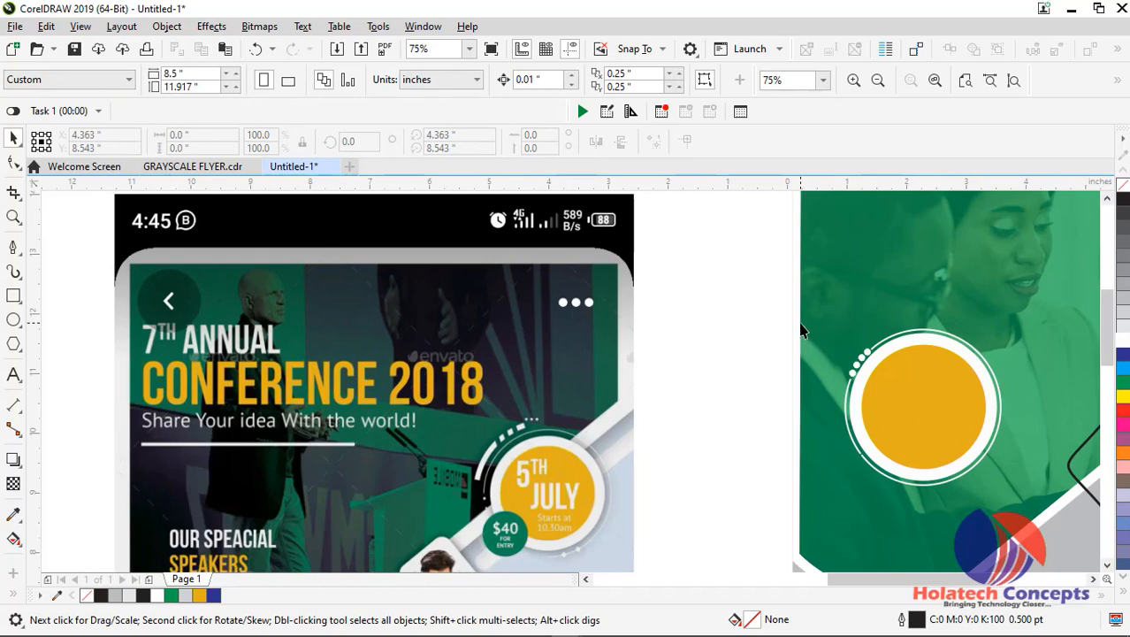
pyautogui.moveTo(800, 330); pyautogui.dragTo(982, 464)
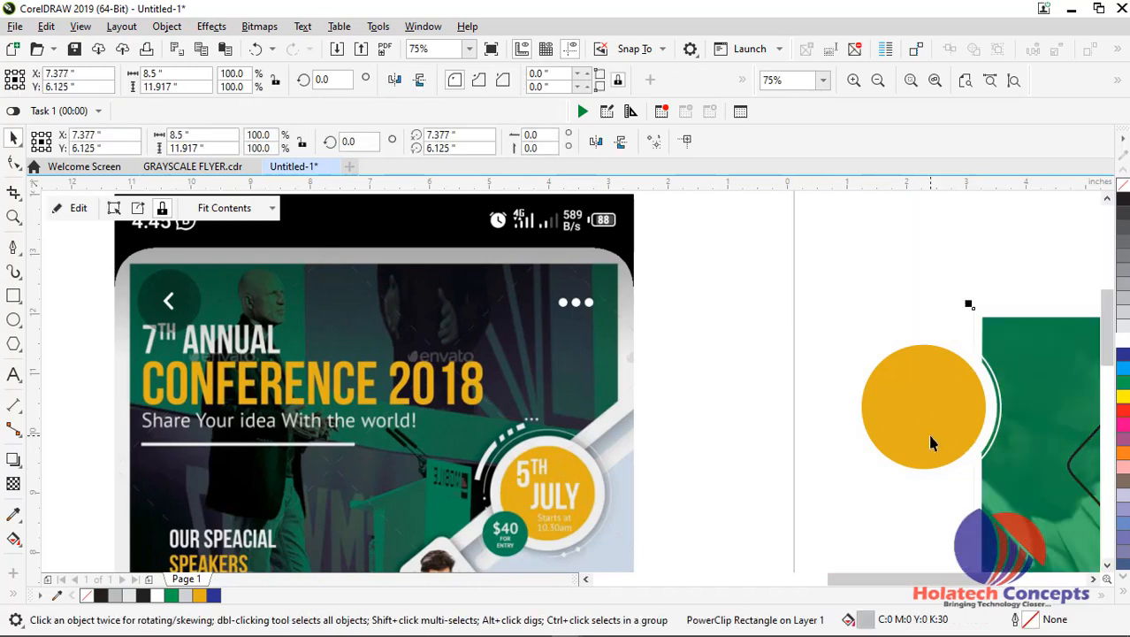
pyautogui.click(743, 300)
pyautogui.moveTo(745, 311); pyautogui.dragTo(1028, 516)
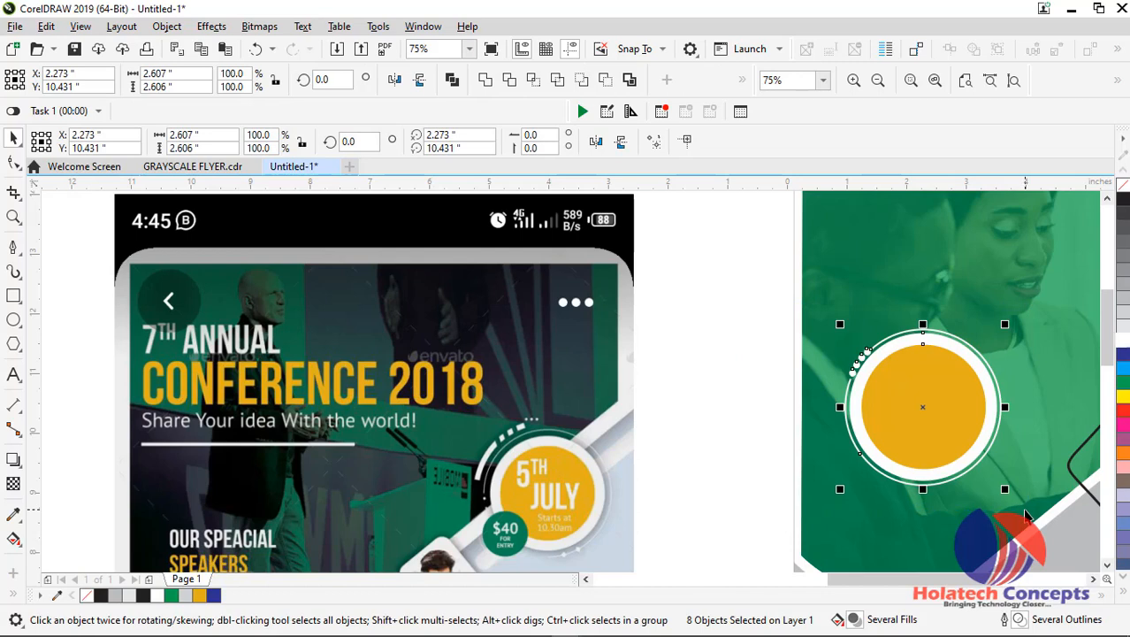
pyautogui.click(676, 466)
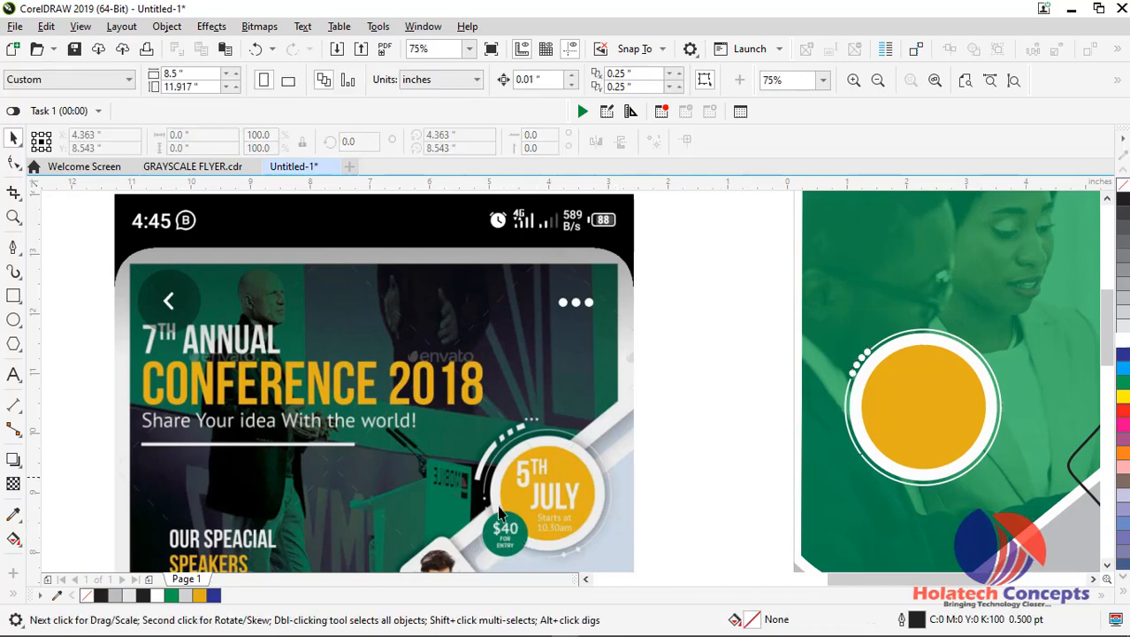
# Draw a circle about 1.1 inches across in the empty space between the reference image and the flyer page
pyautogui.click(14, 321)
pyautogui.moveTo(681, 399); pyautogui.dragTo(754, 473)
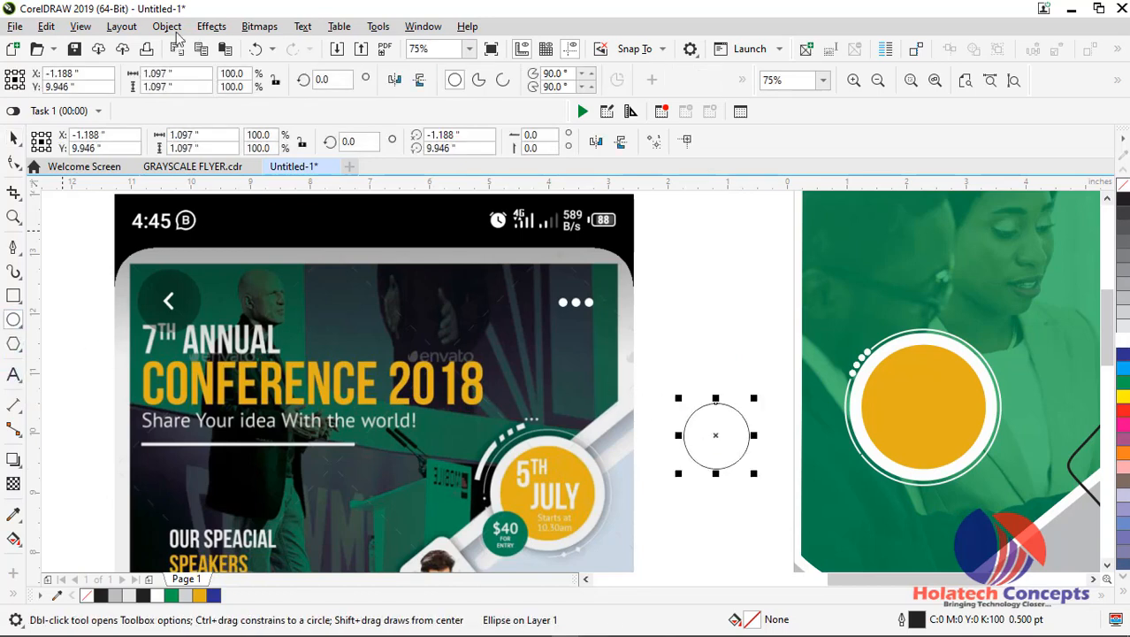
pyautogui.click(14, 139)
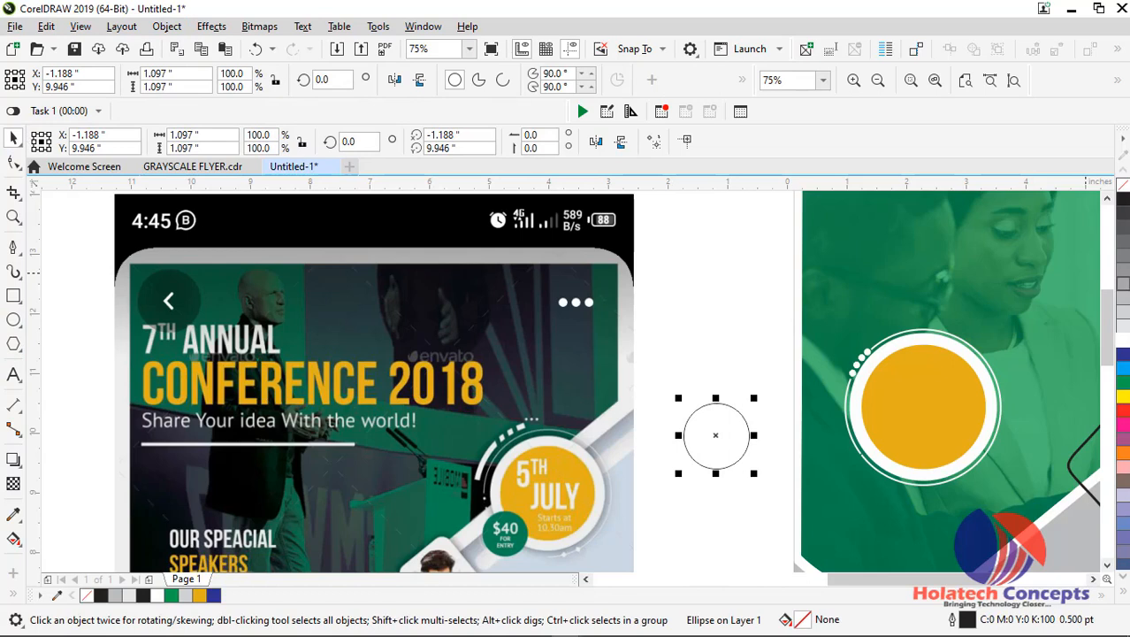
# Fill the circle green without an outline and place it over the badge's lower-left edge, near X 1.64 and Y 9.45 inches
pyautogui.click(1125, 385)
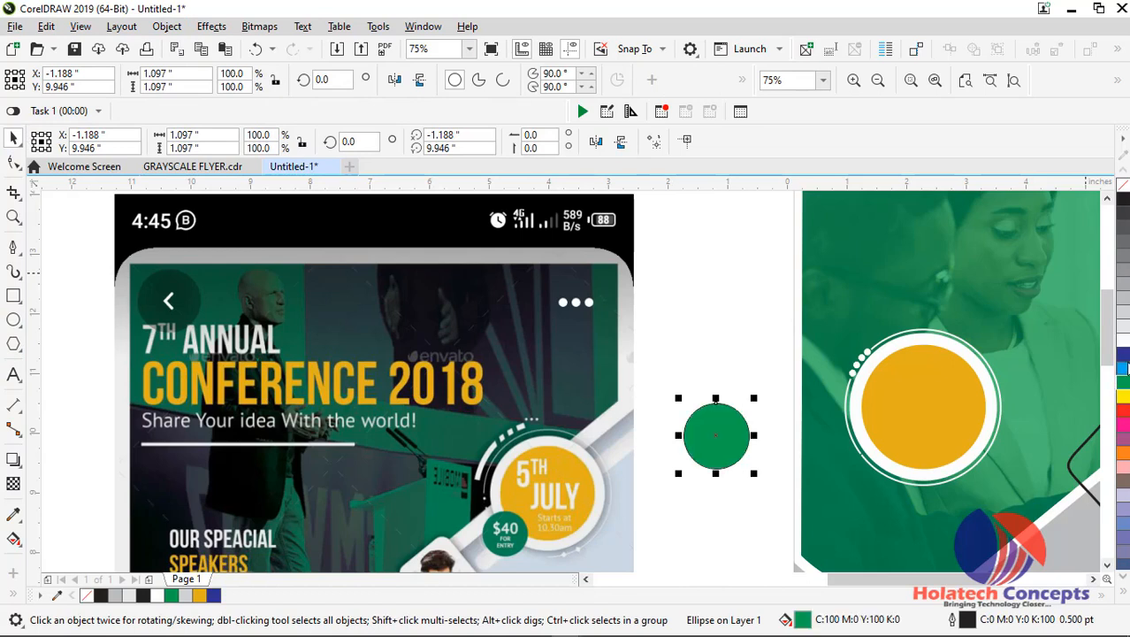
pyautogui.rightClick(1125, 185)
pyautogui.moveTo(728, 444); pyautogui.dragTo(891, 470)
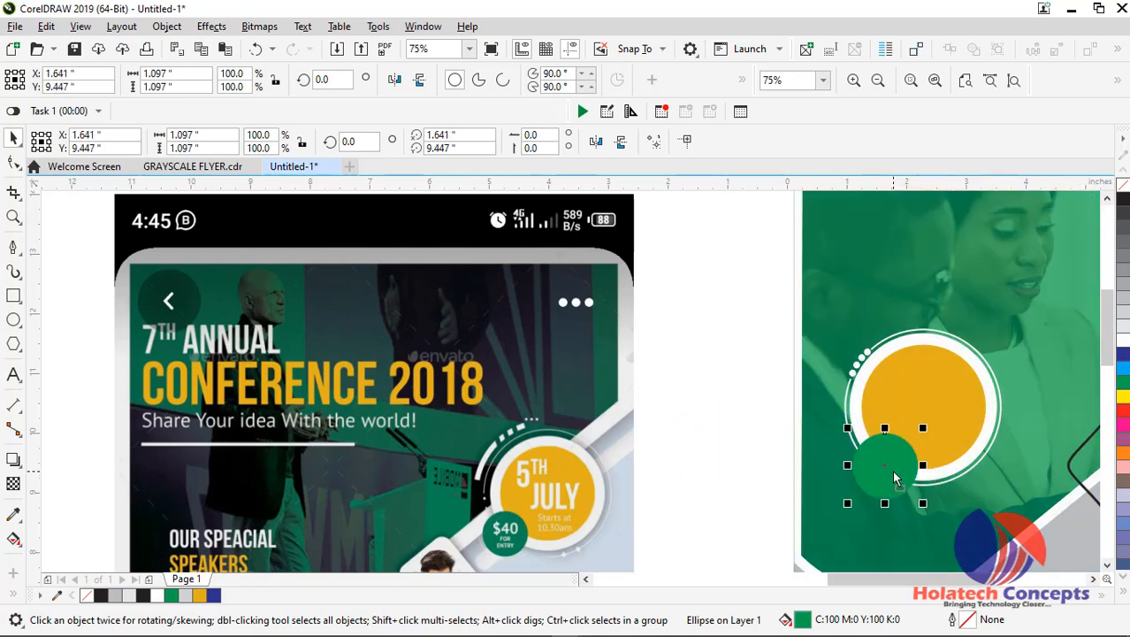
pyautogui.click(699, 338)
# Group the yellow badge, its rings and dots together with the small green circle
pyautogui.moveTo(963, 520); pyautogui.dragTo(1029, 515)
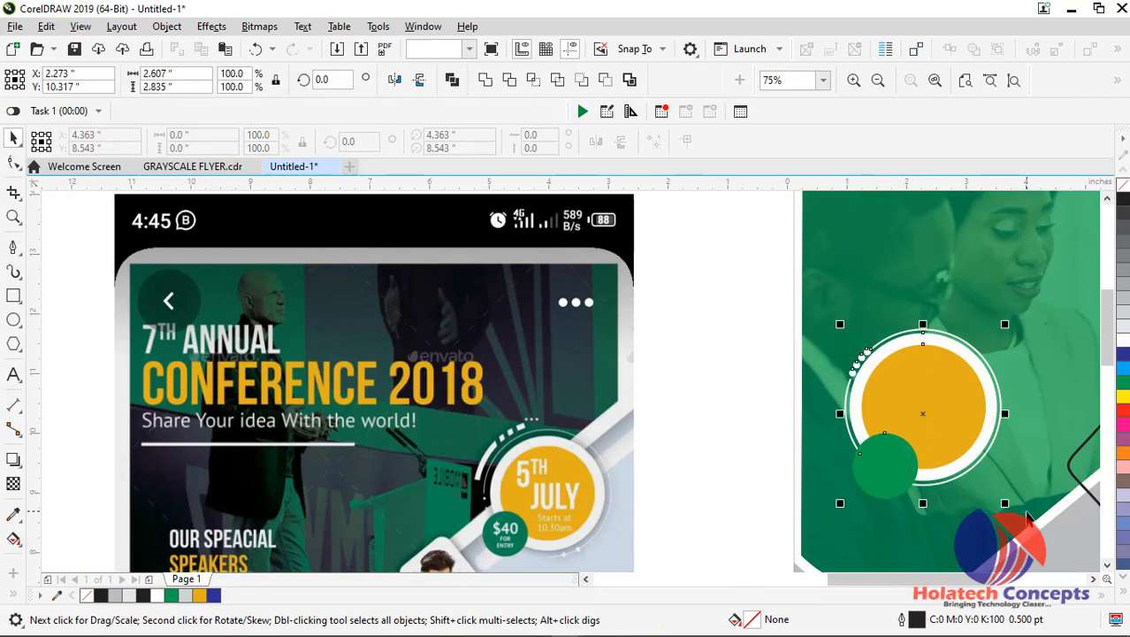
pyautogui.hotkey('ctrl', 'g')
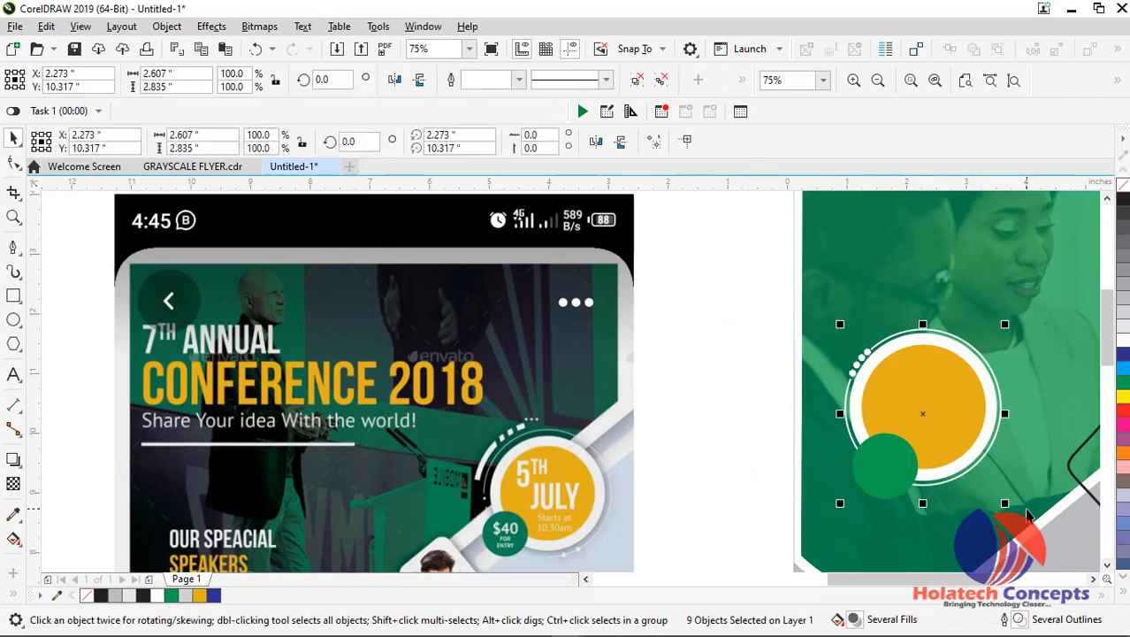
pyautogui.scroll(-2, 1018, 500)
pyautogui.scroll(-2, 1017, 500)
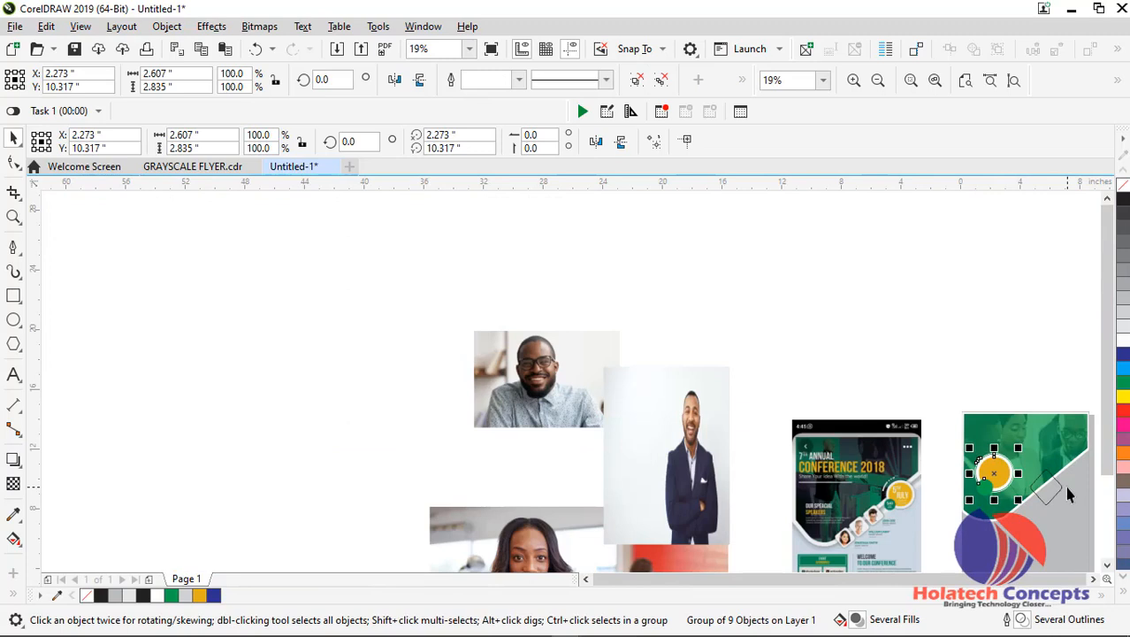
pyautogui.click(1014, 80)
pyautogui.click(677, 303)
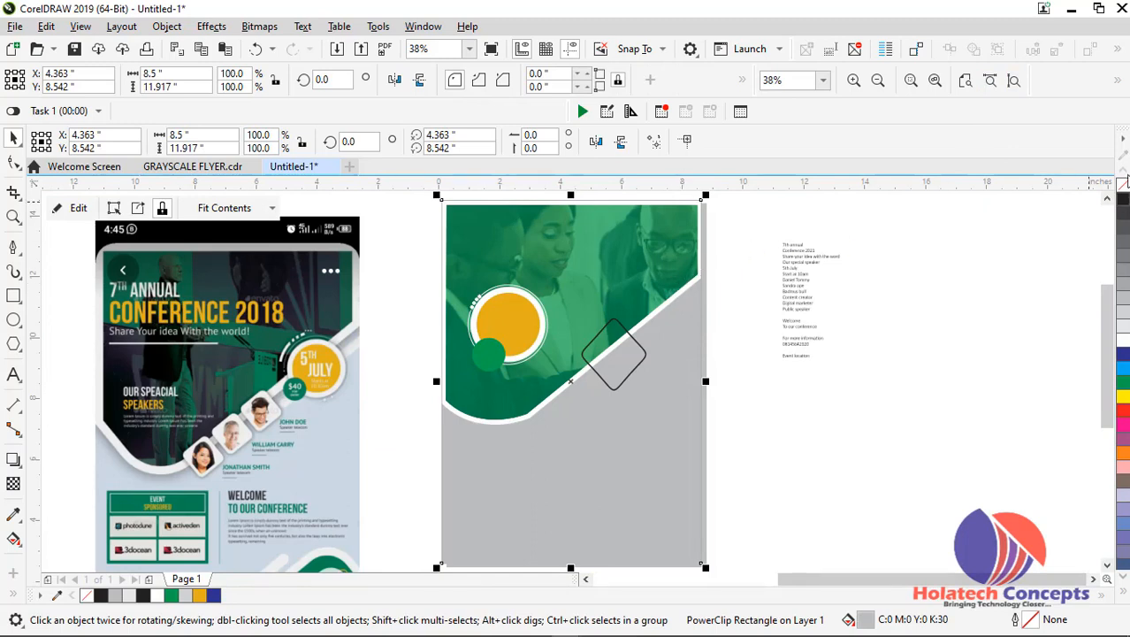
# Move the badge group to the upper end of the white diagonal band and shift the diamond outline down along the band
pyautogui.click(744, 298)
pyautogui.click(521, 317)
pyautogui.moveTo(528, 324); pyautogui.dragTo(681, 307)
pyautogui.click(626, 376)
pyautogui.moveTo(626, 376); pyautogui.dragTo(581, 413)
# Scale the badge group down to about 2.3 by 2.5 inches and place it near X 7.15 and Y 10.54 inches
pyautogui.scroll(3, 664, 334)
pyautogui.click(707, 310)
pyautogui.click(706, 309)
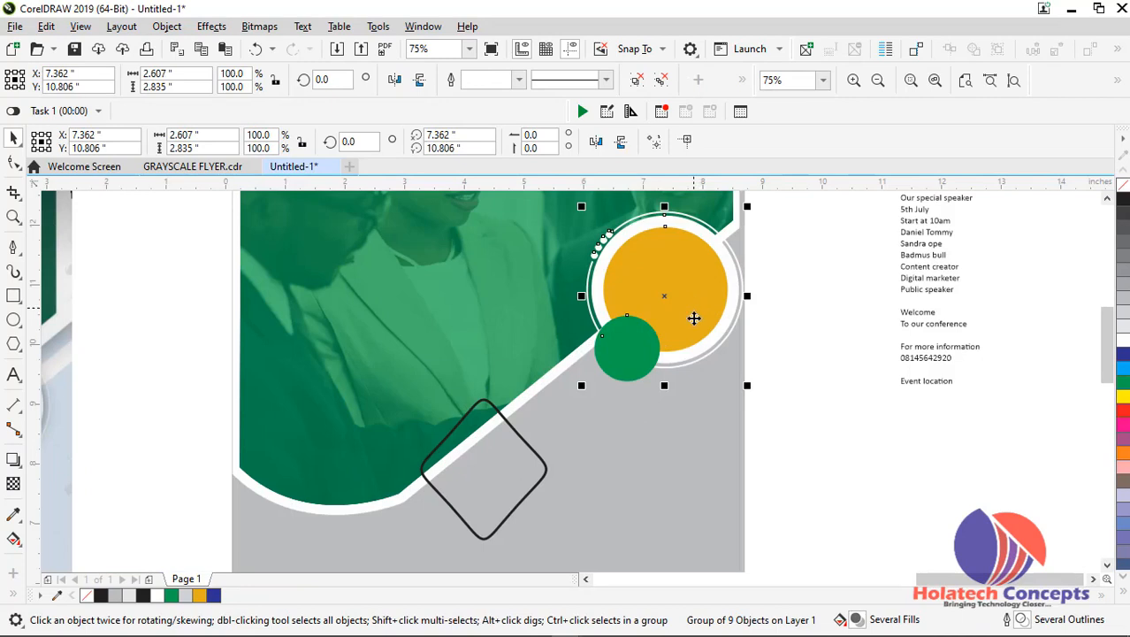
pyautogui.moveTo(745, 384); pyautogui.dragTo(737, 375)
pyautogui.moveTo(676, 317); pyautogui.dragTo(664, 333)
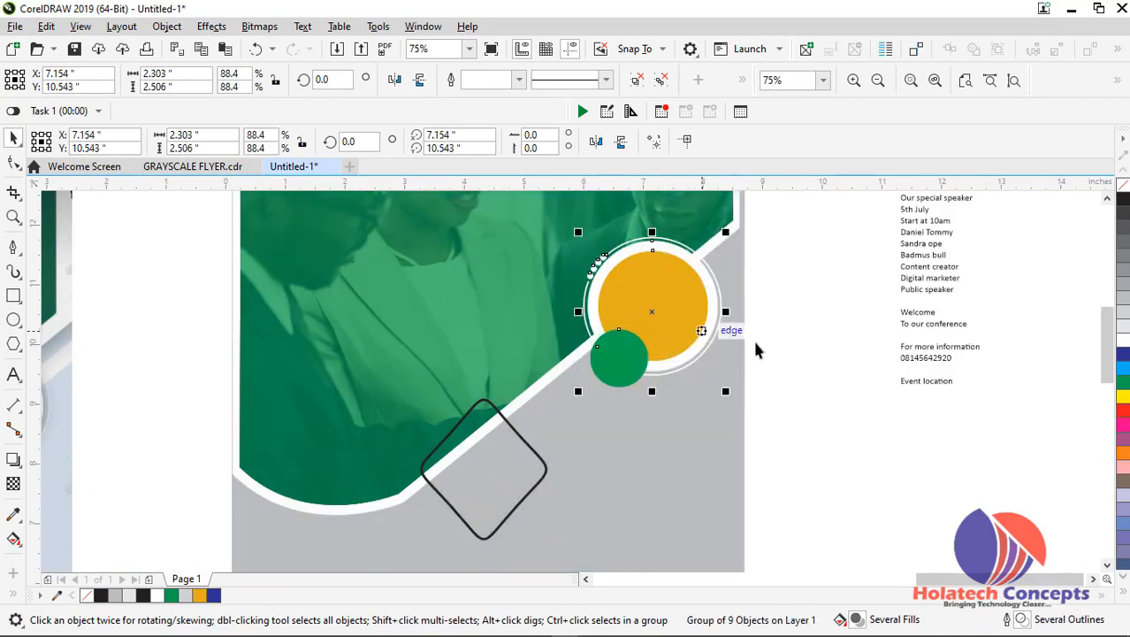
pyautogui.click(807, 379)
pyautogui.scroll(-2, 805, 377)
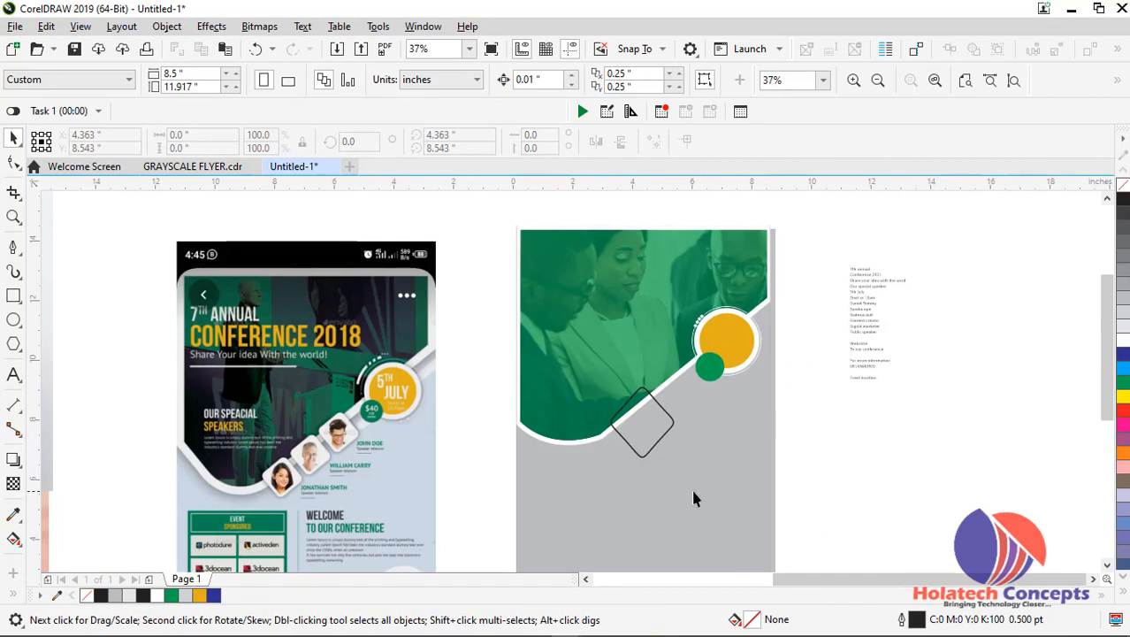
# Move the diamond up the diagonal band to about X 4.98, Y 8.89 inches and shrink it to about 1.58 by 1.77 inches
pyautogui.click(661, 442)
pyautogui.scroll(2, 660, 434)
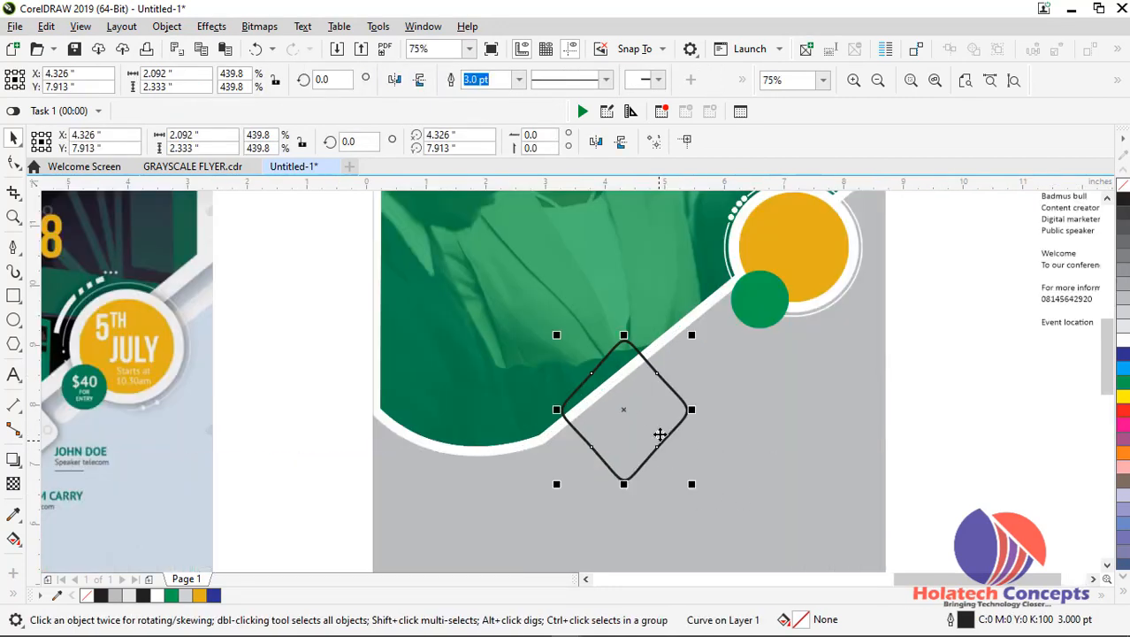
pyautogui.moveTo(660, 434); pyautogui.dragTo(702, 379)
pyautogui.moveTo(733, 423); pyautogui.dragTo(729, 409)
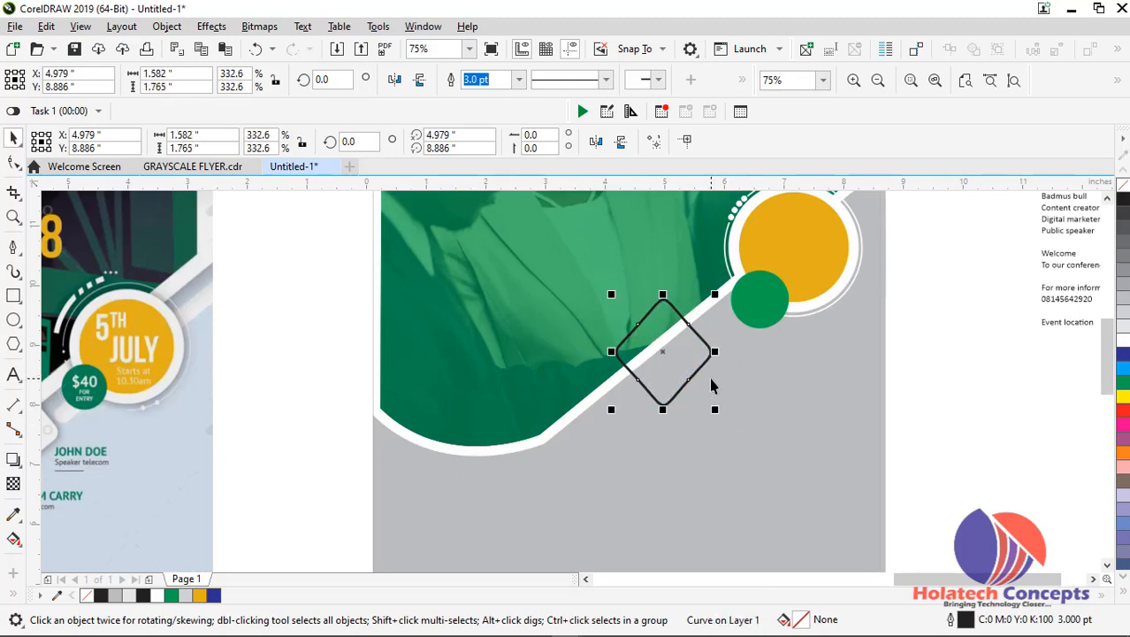
# Give the diamond a white fill and white outline, and add a drop shadow running from its upper corner to its lower corner
pyautogui.click(1123, 343)
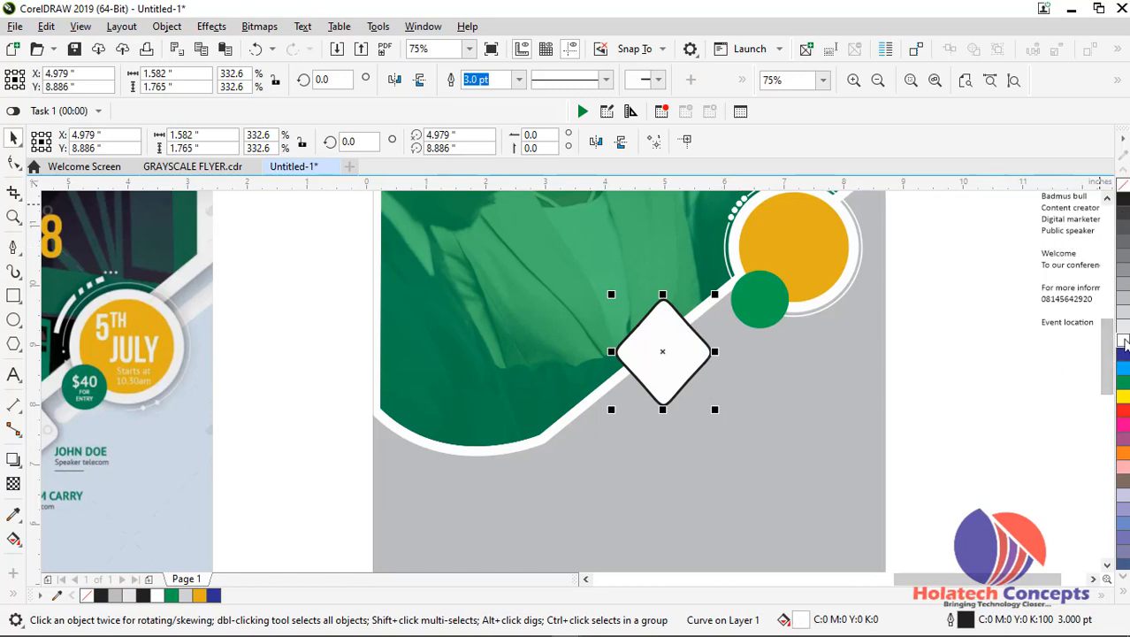
pyautogui.rightClick(1123, 341)
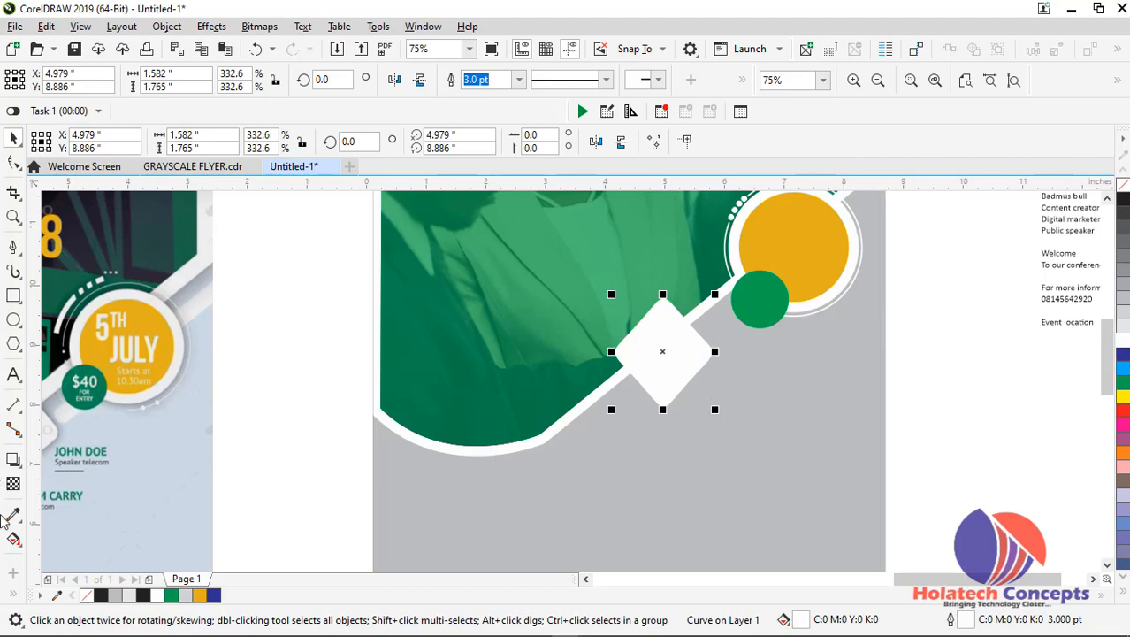
pyautogui.click(13, 459)
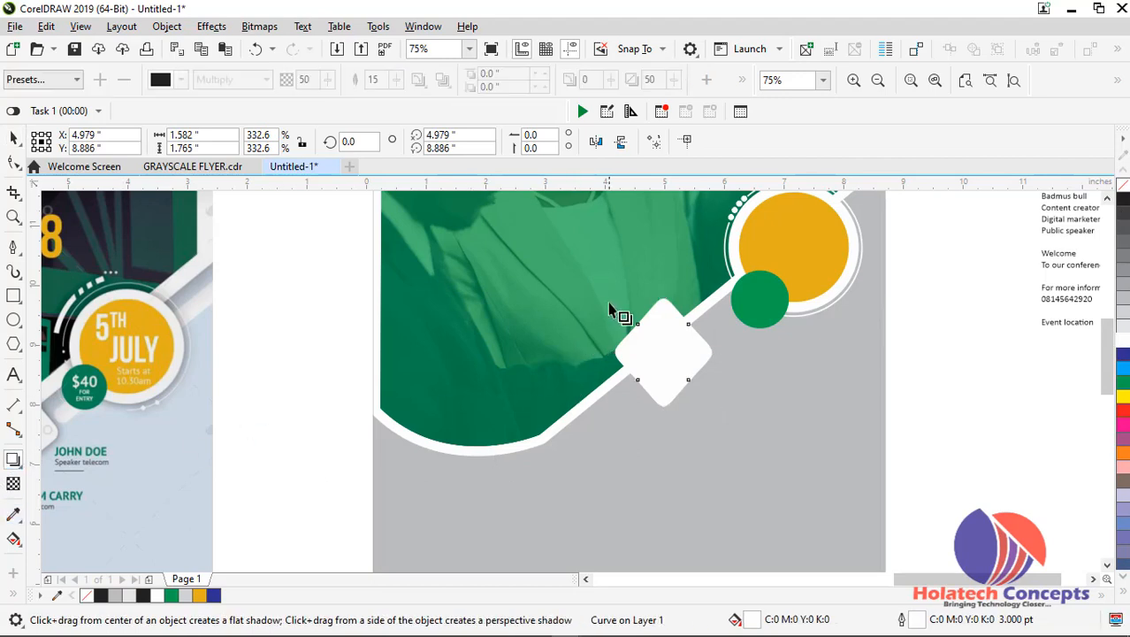
pyautogui.moveTo(662, 298); pyautogui.dragTo(664, 410)
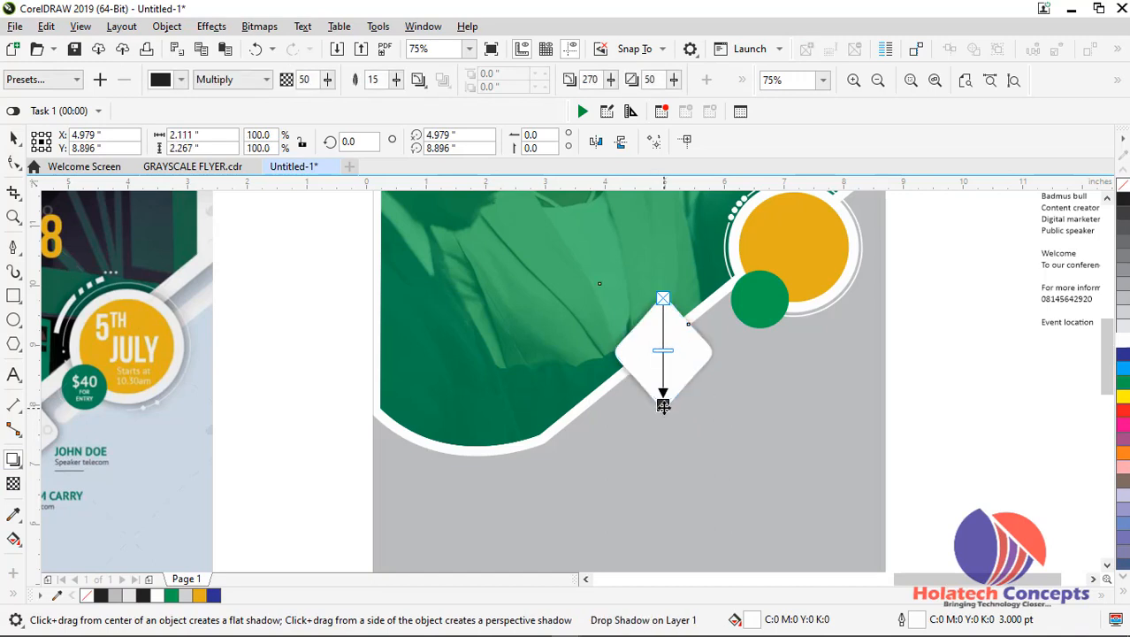
# Change the diamond's drop shadow colour to light grey and set its opacity to 84
pyautogui.click(182, 82)
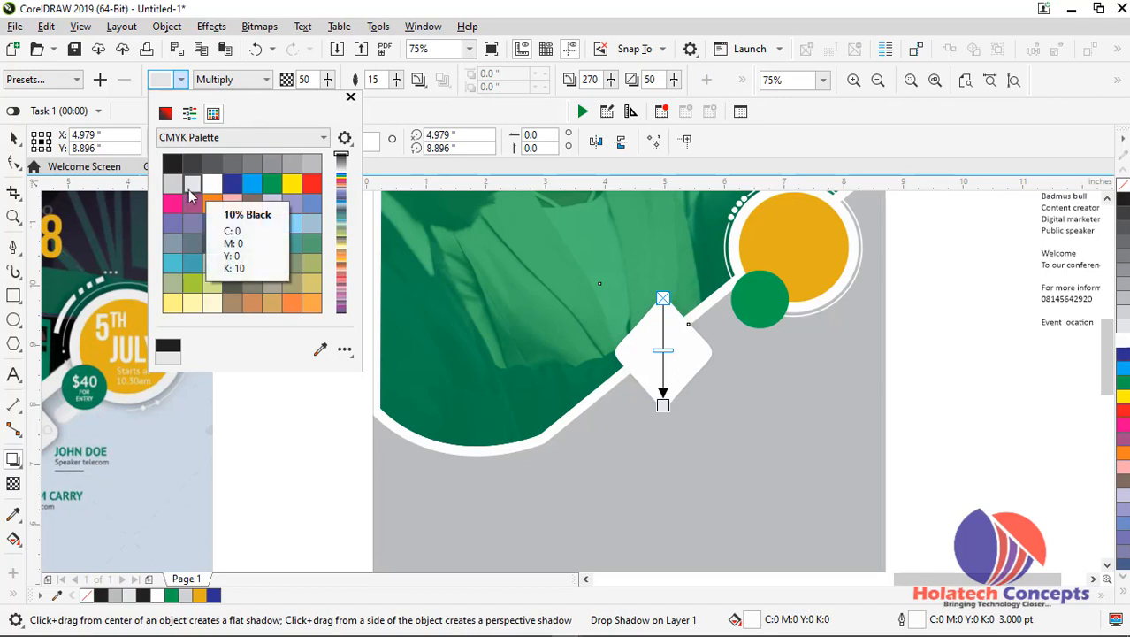
pyautogui.click(175, 186)
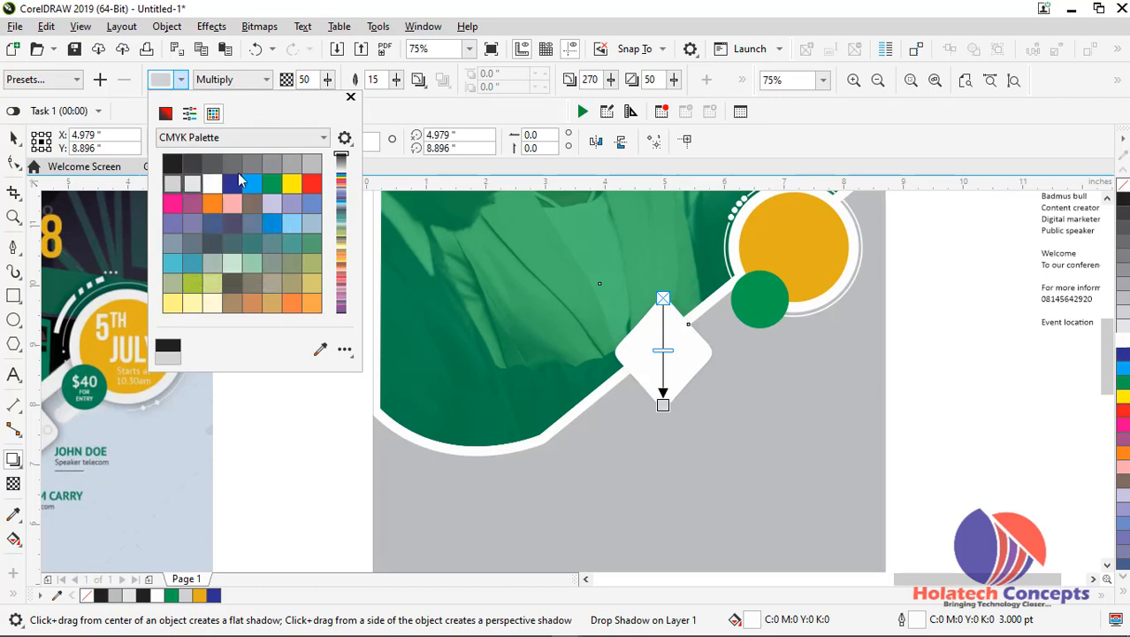
pyautogui.click(311, 166)
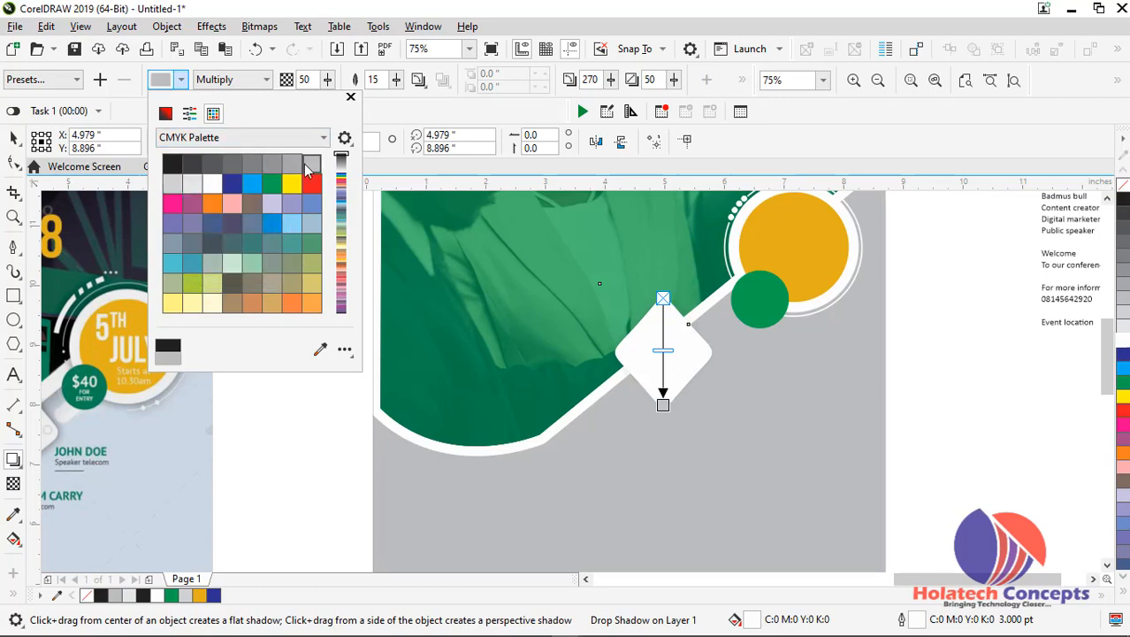
pyautogui.click(331, 81)
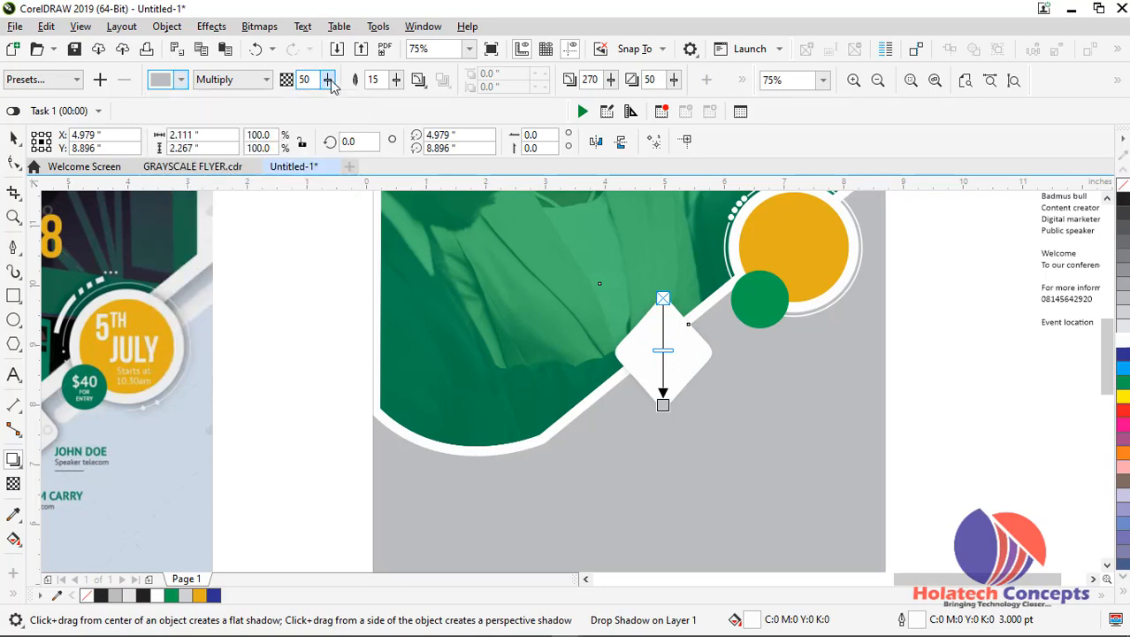
pyautogui.click(330, 82)
pyautogui.moveTo(330, 100); pyautogui.dragTo(357, 104)
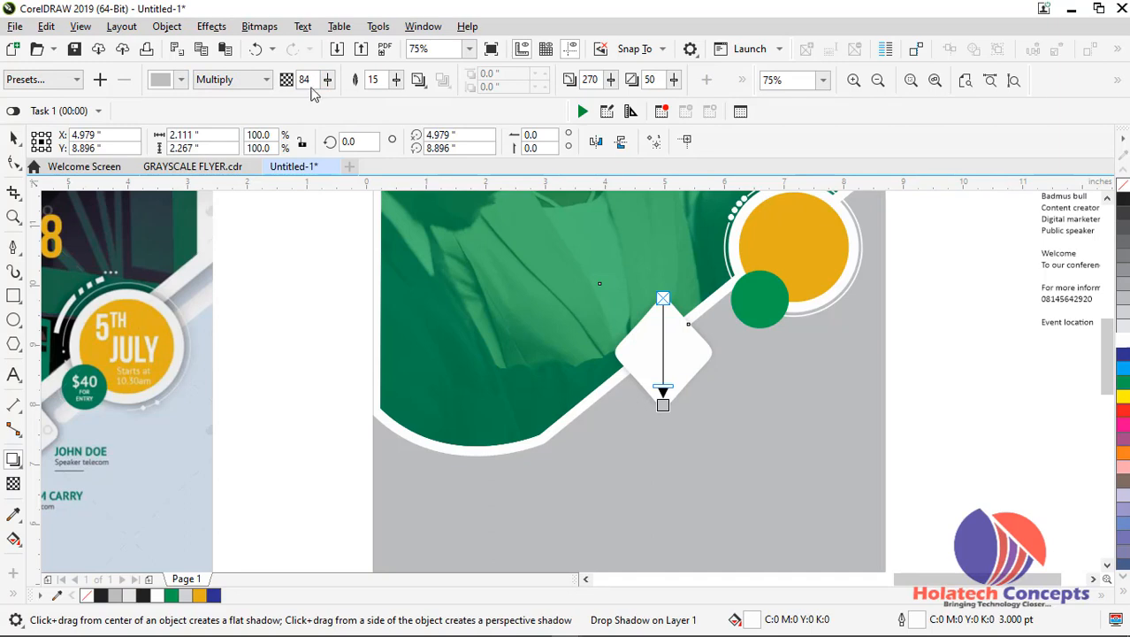
# Set the shadow's merge mode to If Darker and redirect it from the diamond's left corner to beyond its right corner
pyautogui.click(262, 79)
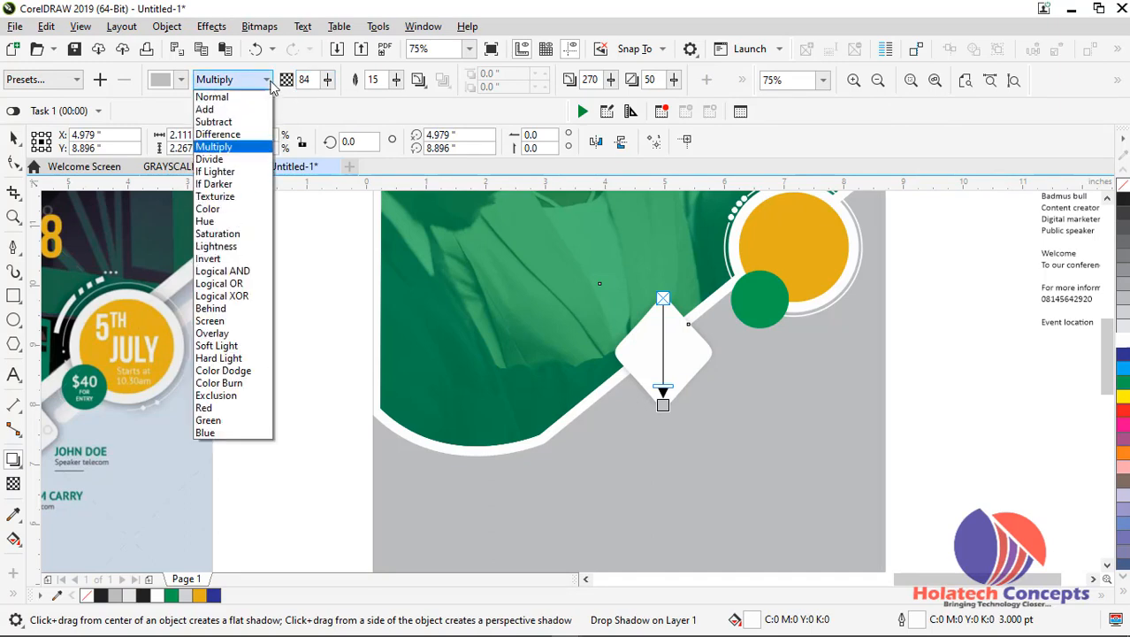
pyautogui.click(229, 184)
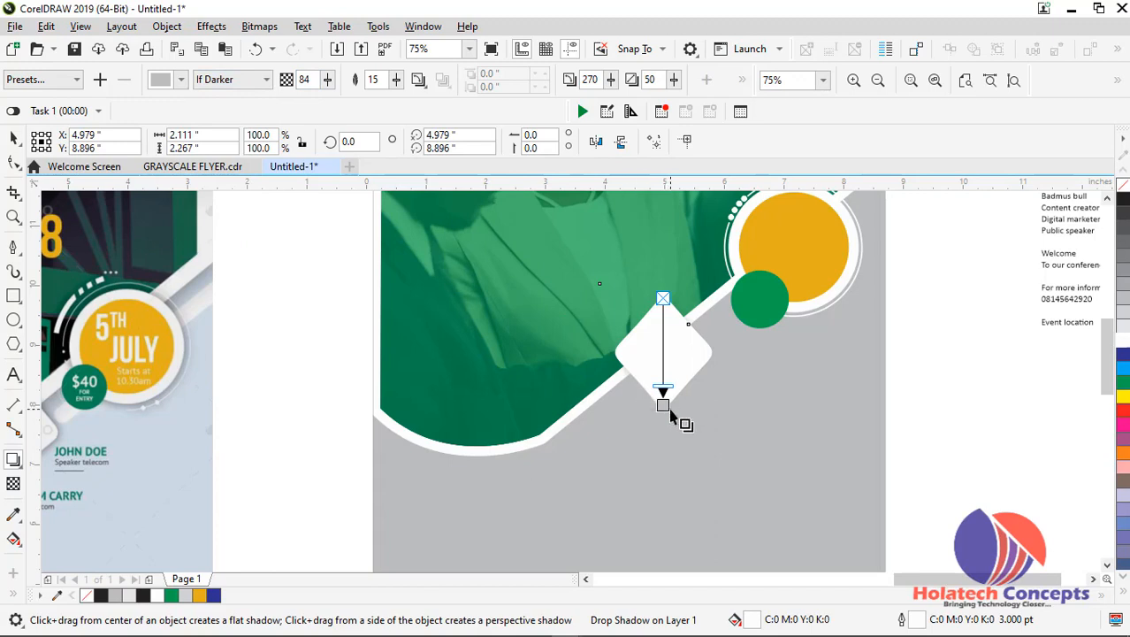
pyautogui.moveTo(663, 402)
pyautogui.mouseDown()
pyautogui.moveTo(676, 434)
pyautogui.moveTo(664, 404)
pyautogui.mouseUp()
pyautogui.moveTo(615, 352); pyautogui.dragTo(713, 353)
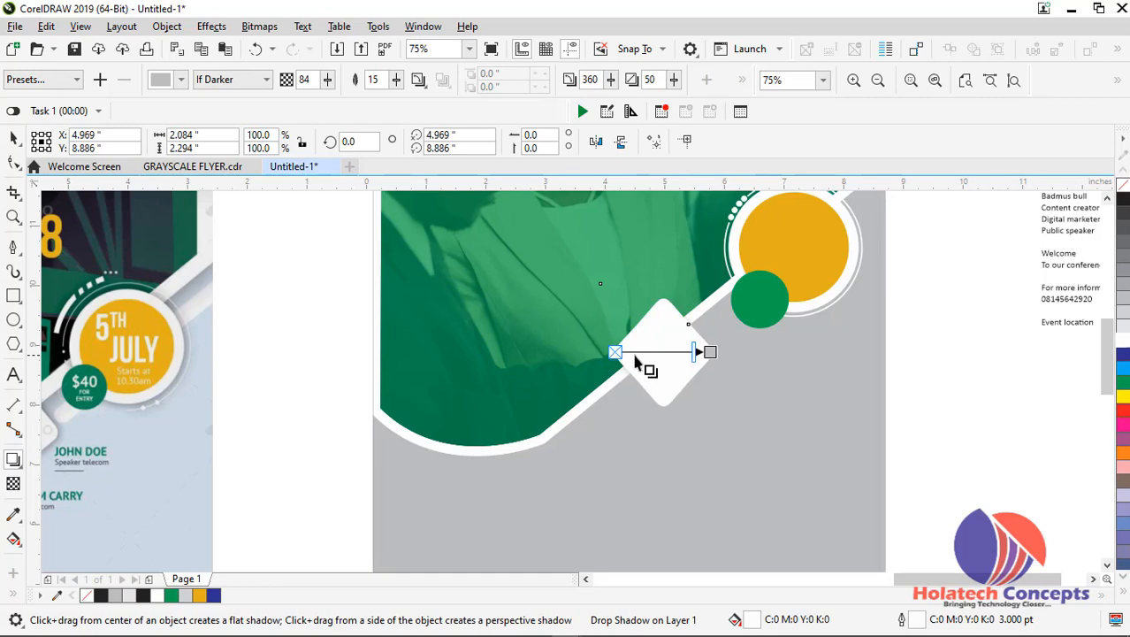
pyautogui.moveTo(709, 350); pyautogui.dragTo(771, 396)
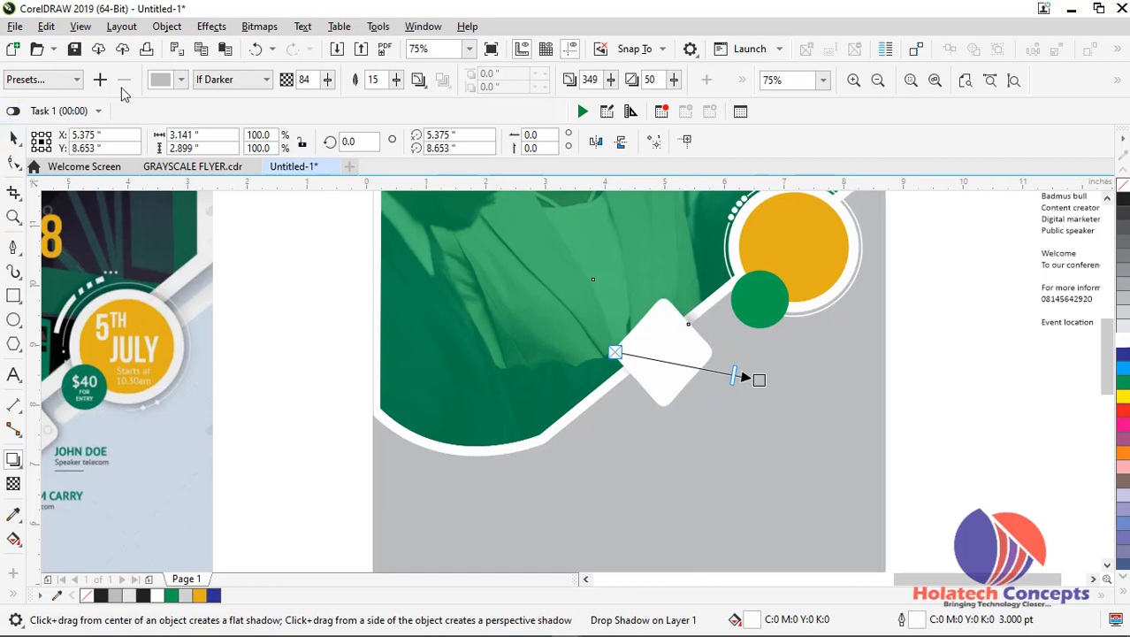
# Make the shadow black with 51 opacity and pull its end back to the diamond's right corner
pyautogui.click(181, 80)
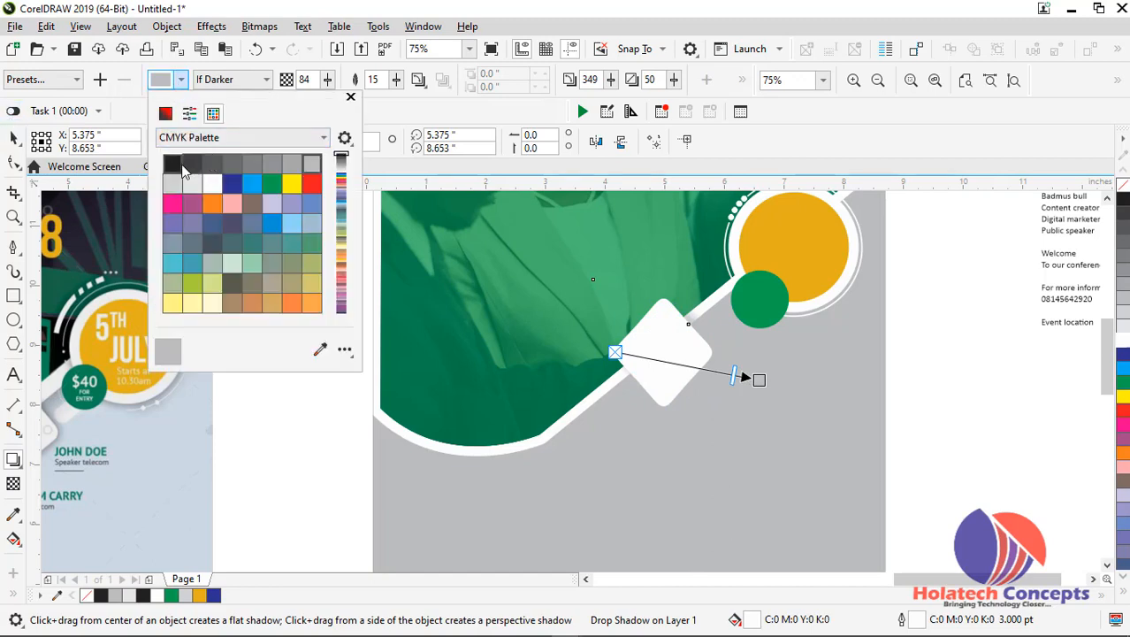
pyautogui.click(173, 164)
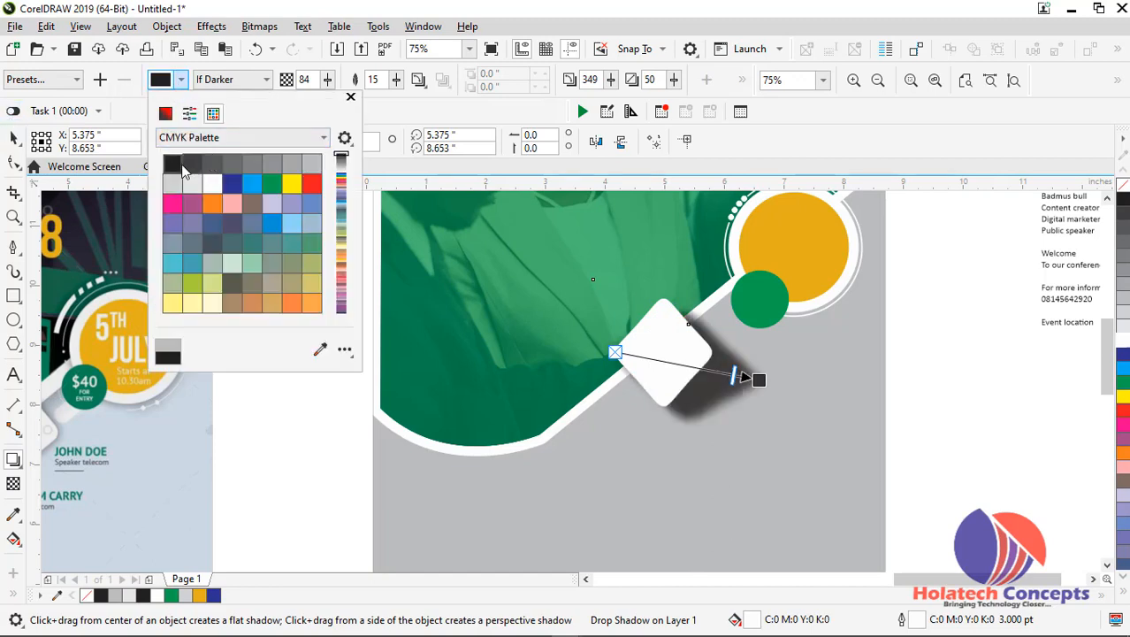
pyautogui.click(756, 382)
pyautogui.moveTo(749, 379); pyautogui.dragTo(707, 353)
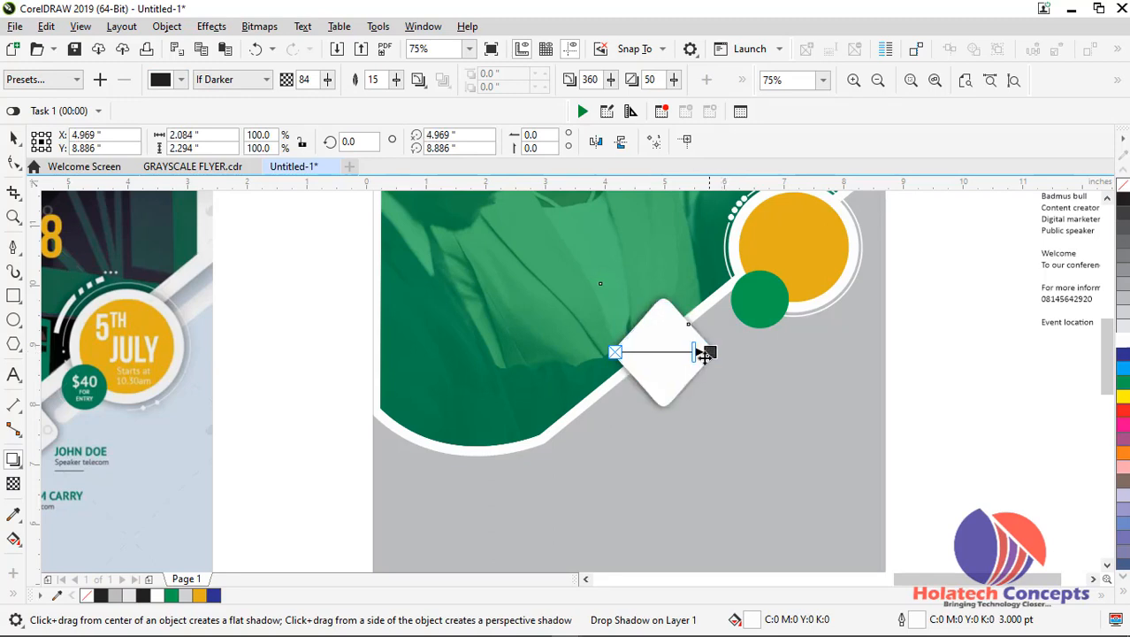
pyautogui.moveTo(695, 352); pyautogui.dragTo(661, 354)
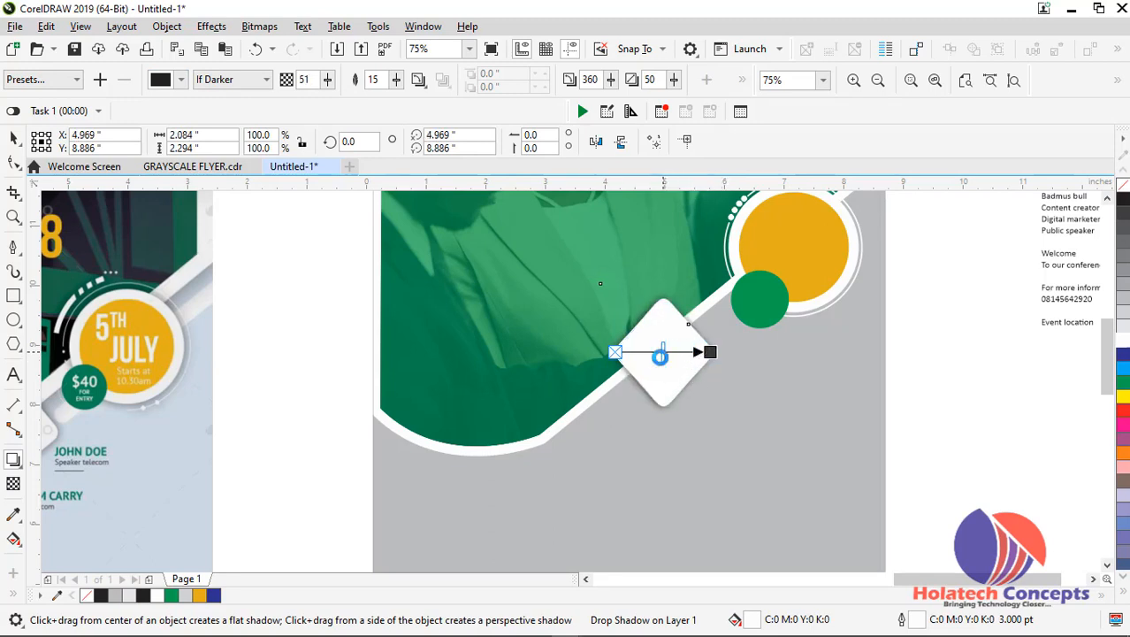
pyautogui.click(12, 140)
pyautogui.click(928, 428)
# Place two copies of the shadowed diamond down the diagonal, near X 3.63, Y 7.80 and X 2.16, Y 7.11 inches
pyautogui.moveTo(673, 355); pyautogui.dragTo(593, 421)
pyautogui.scroll(-2, 594, 421)
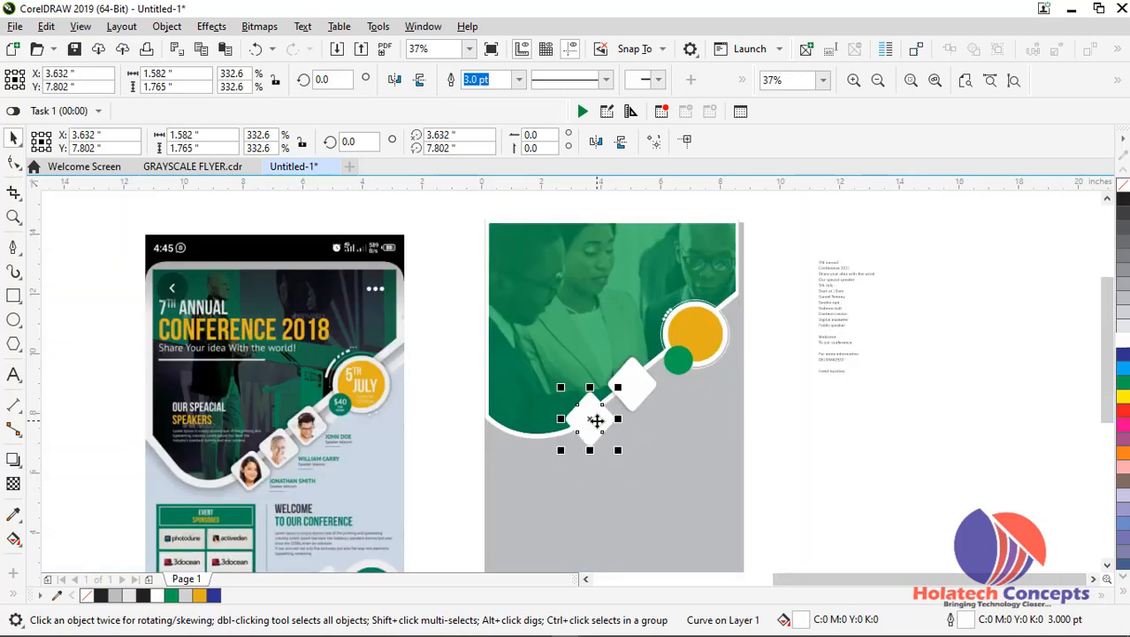
pyautogui.moveTo(598, 416); pyautogui.dragTo(554, 437)
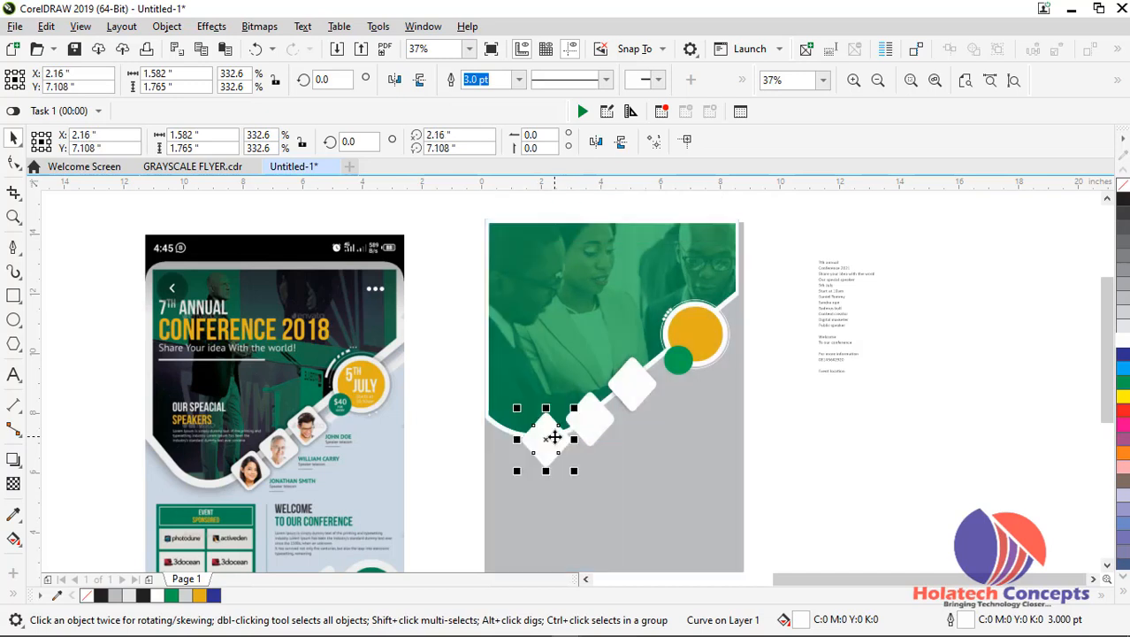
# Shift the badge group up and slightly right to about X 7.29, Y 10.82 inches and fine-tune its size
pyautogui.click(706, 335)
pyautogui.moveTo(706, 335); pyautogui.dragTo(711, 326)
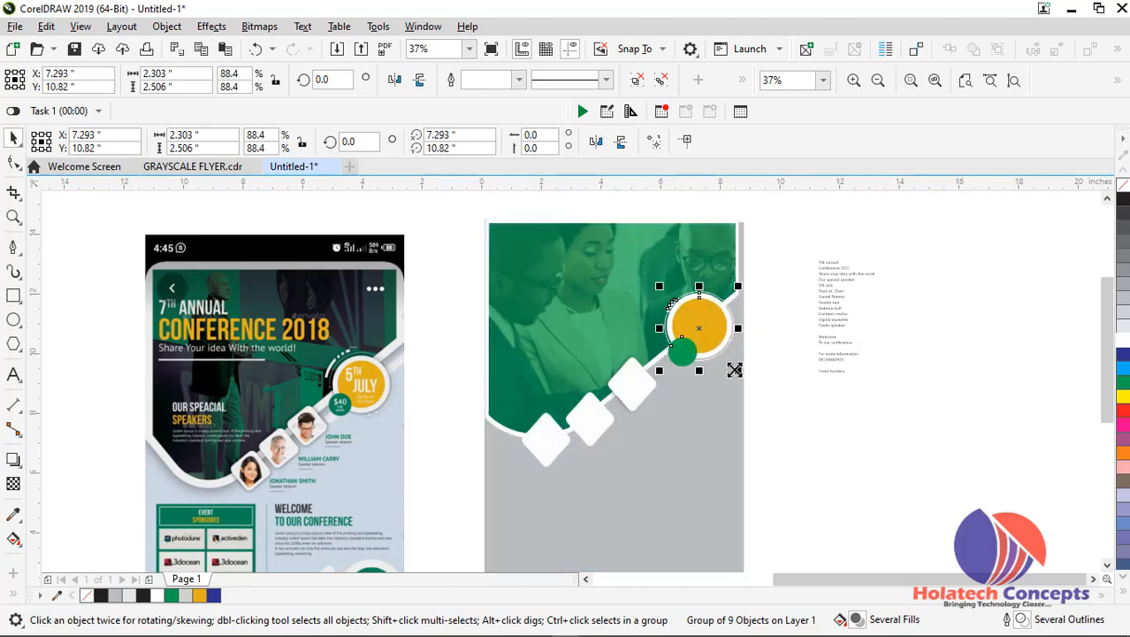
pyautogui.moveTo(739, 370); pyautogui.dragTo(742, 368)
# Select all three white diamonds and move them together up along the diagonal, centred near X 4.13 and Y 8.48 inches
pyautogui.scroll(3, 756, 343)
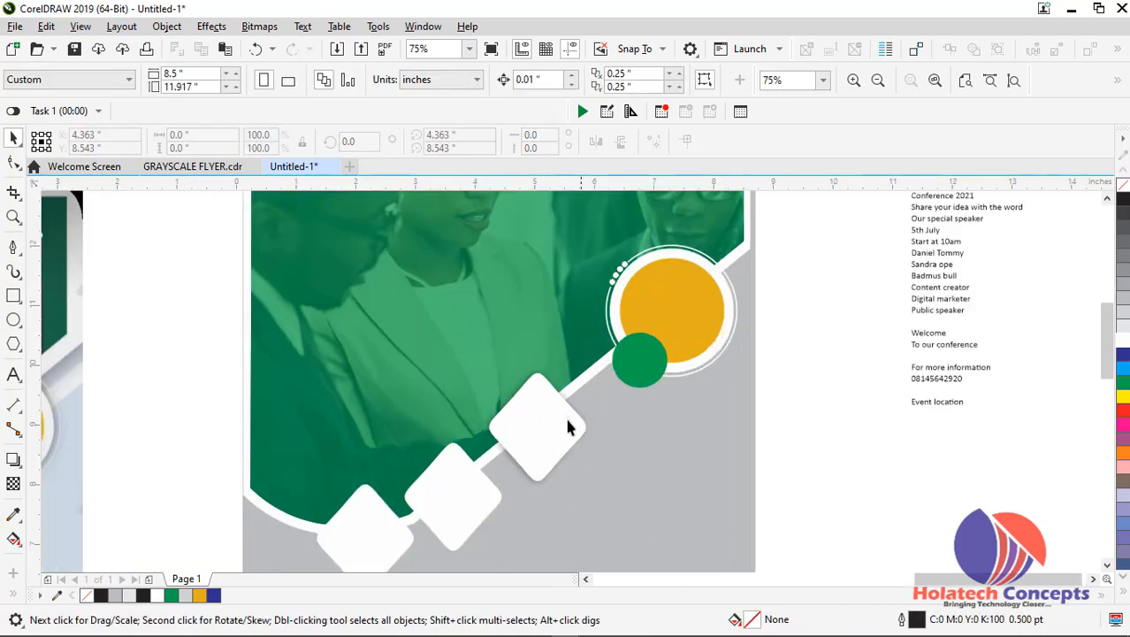
pyautogui.click(552, 442)
pyautogui.keyDown('shift'); pyautogui.click(468, 496); pyautogui.keyUp('shift')
pyautogui.keyDown('shift'); pyautogui.click(368, 529); pyautogui.keyUp('shift')
pyautogui.moveTo(467, 490); pyautogui.dragTo(498, 466)
pyautogui.scroll(-3, 498, 465)
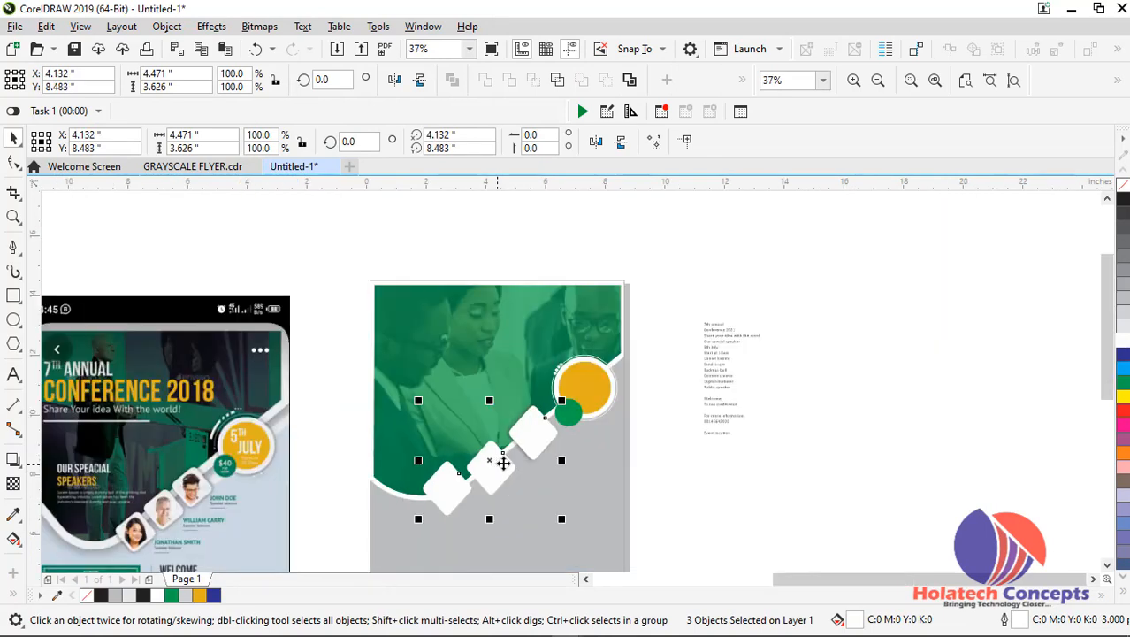
pyautogui.click(697, 461)
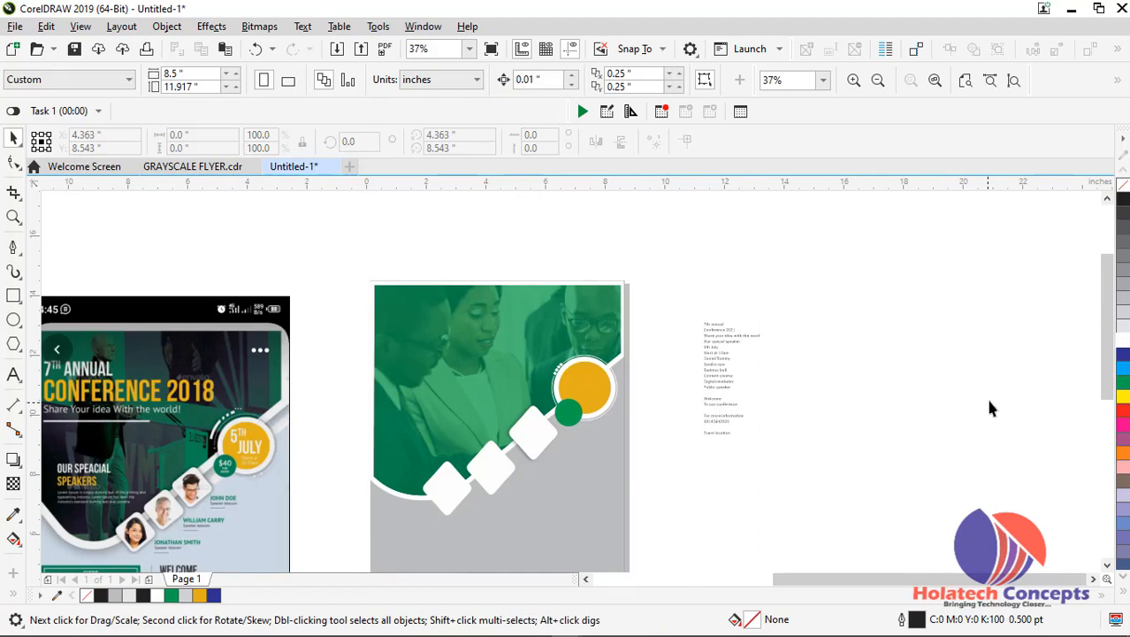
# Bring the photo of the man in the navy suit beside the flyer and PowerClip it inside the uppermost diamond
pyautogui.scroll(-3, 1107, 304)
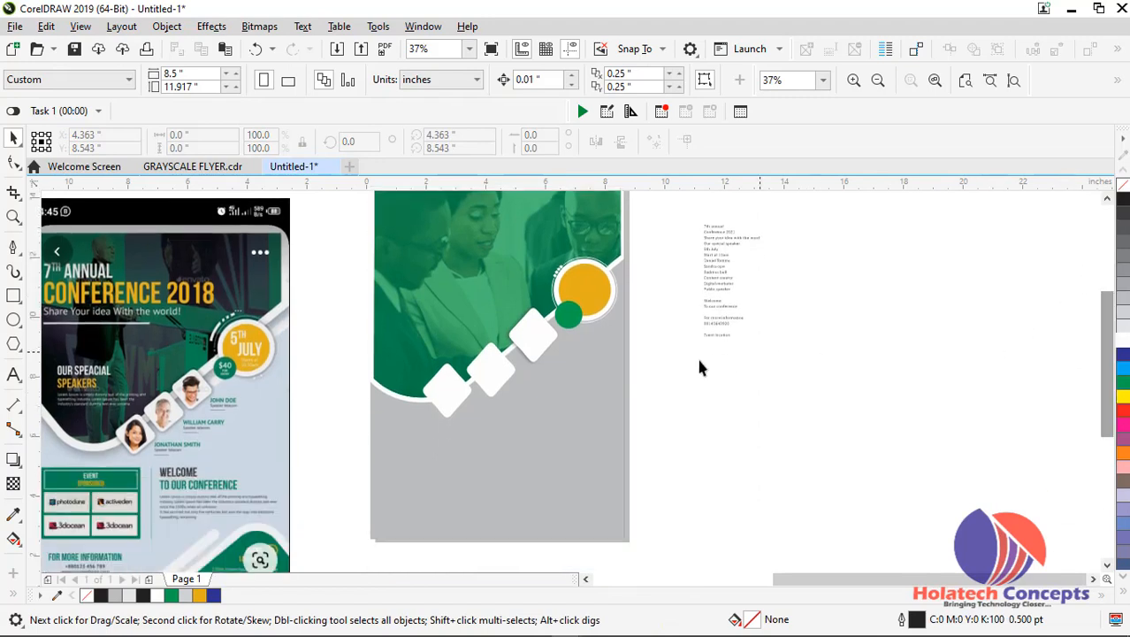
pyautogui.scroll(-3, 334, 431)
pyautogui.click(121, 417)
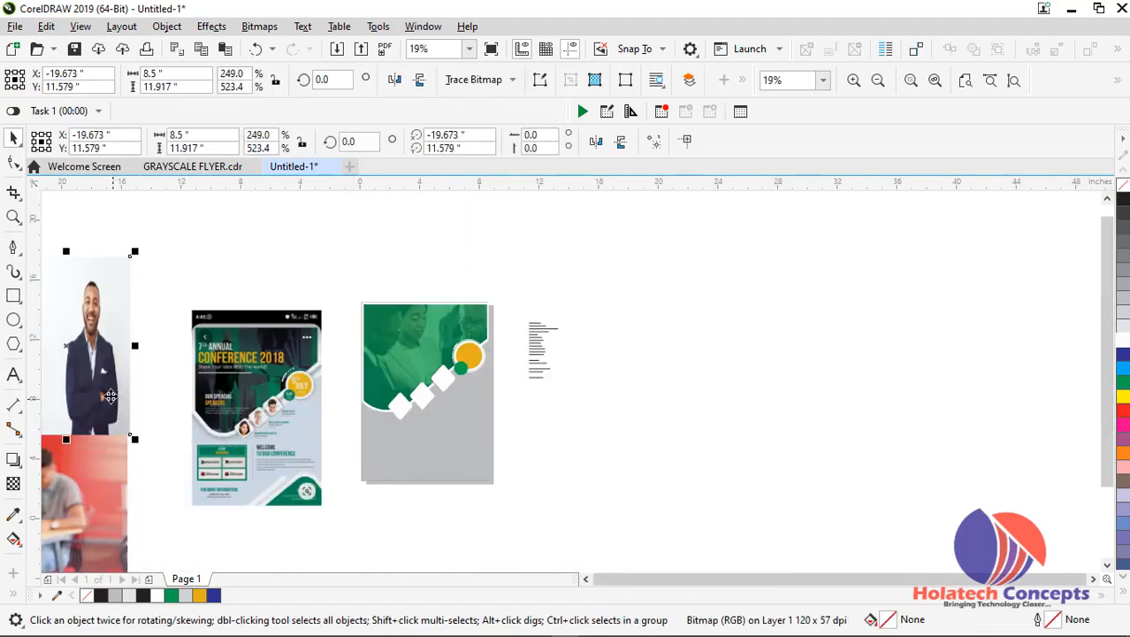
pyautogui.moveTo(99, 386); pyautogui.dragTo(548, 411)
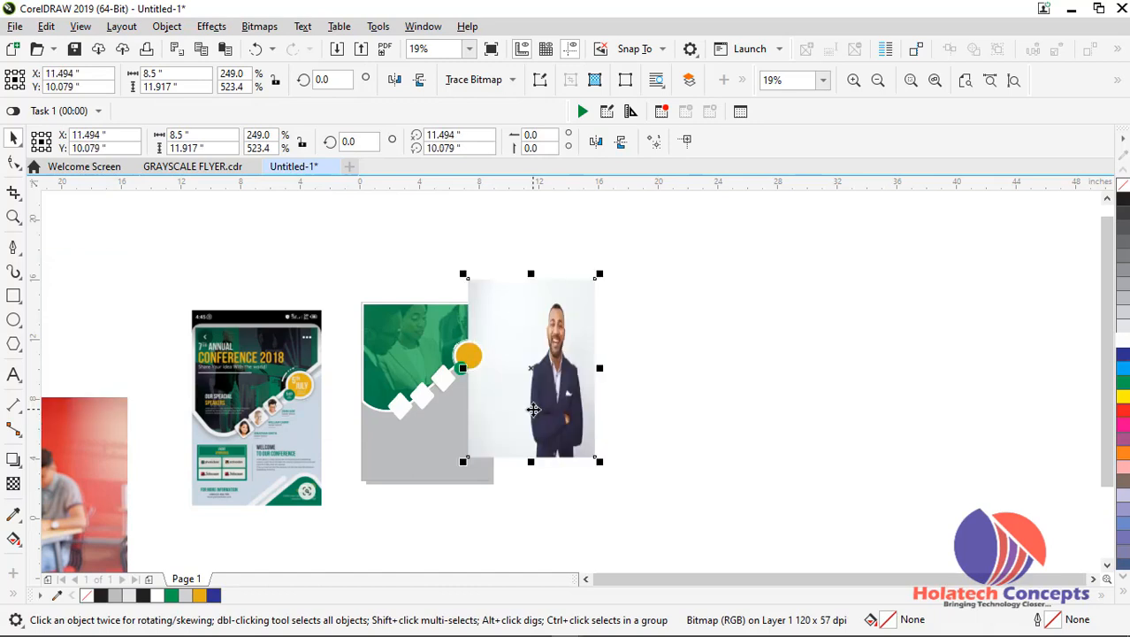
pyautogui.scroll(5, 531, 405)
pyautogui.moveTo(286, 361); pyautogui.dragTo(172, 295)
pyautogui.click(234, 351)
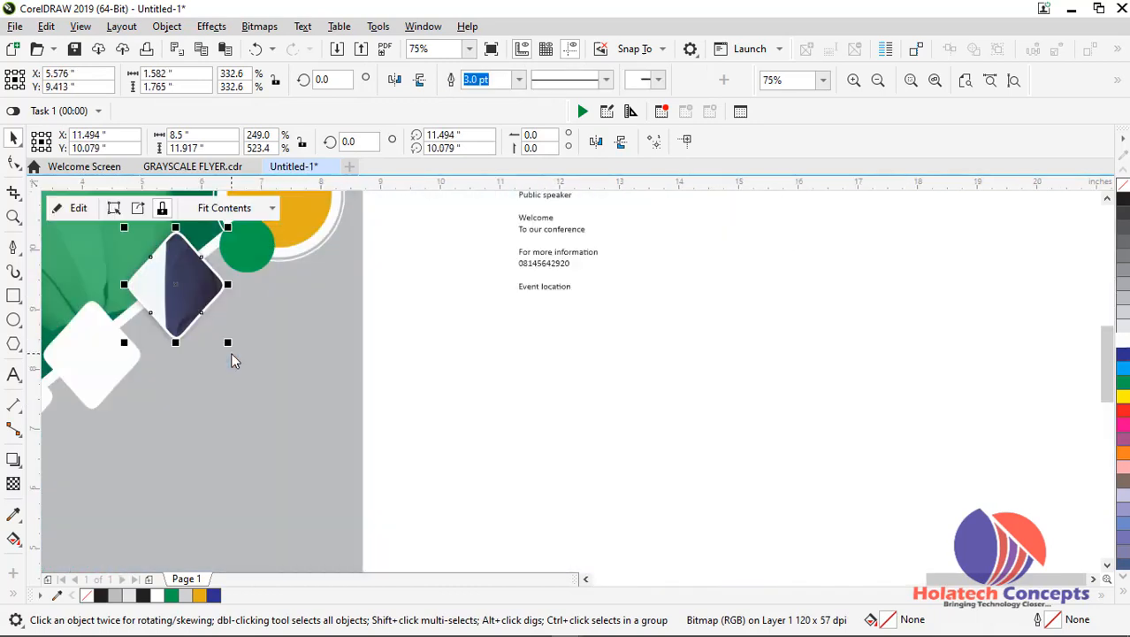
# PowerClip the photo of the seated woman in the tan blazer inside the middle diamond
pyautogui.scroll(-5, 541, 370)
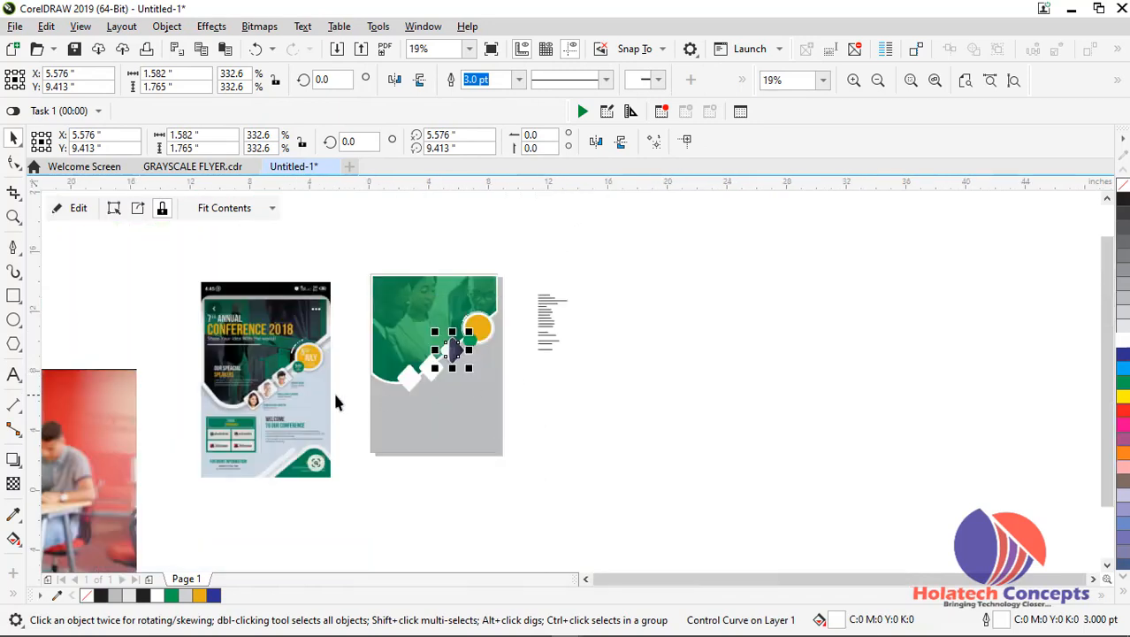
pyautogui.click(112, 429)
pyautogui.moveTo(111, 430)
pyautogui.mouseDown()
pyautogui.moveTo(643, 420)
pyautogui.moveTo(769, 390)
pyautogui.moveTo(590, 400)
pyautogui.moveTo(432, 372)
pyautogui.mouseUp()
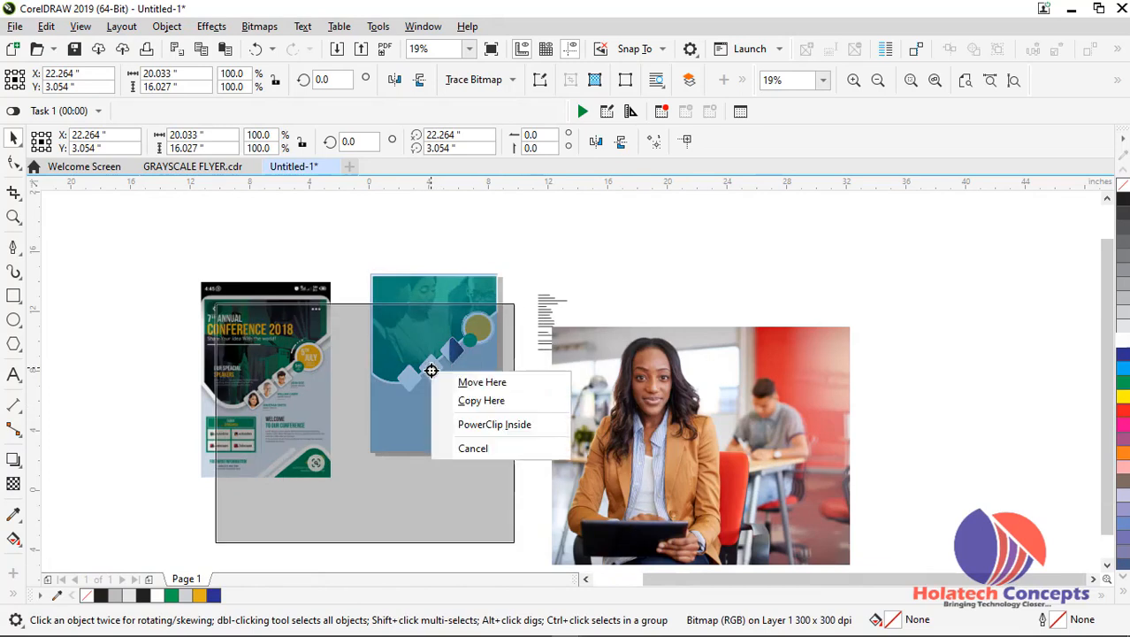
pyautogui.click(495, 425)
pyautogui.scroll(-2, 260, 429)
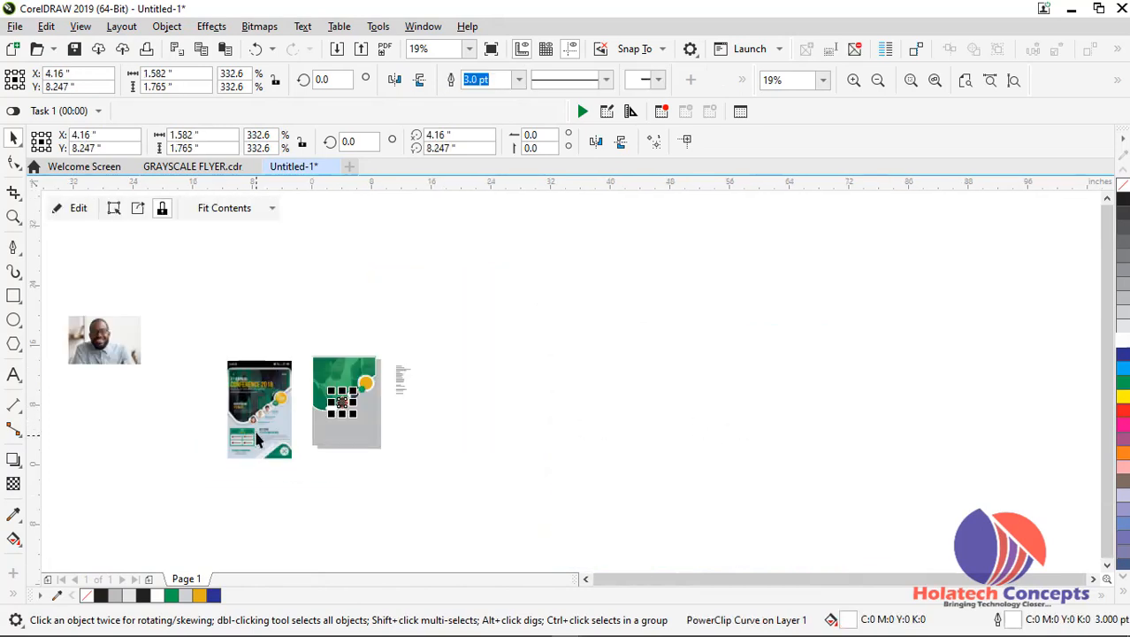
# Bring the photo of the smiling man with glasses beside the flyer and PowerClip it inside the lowest diamond
pyautogui.moveTo(131, 352); pyautogui.dragTo(338, 429)
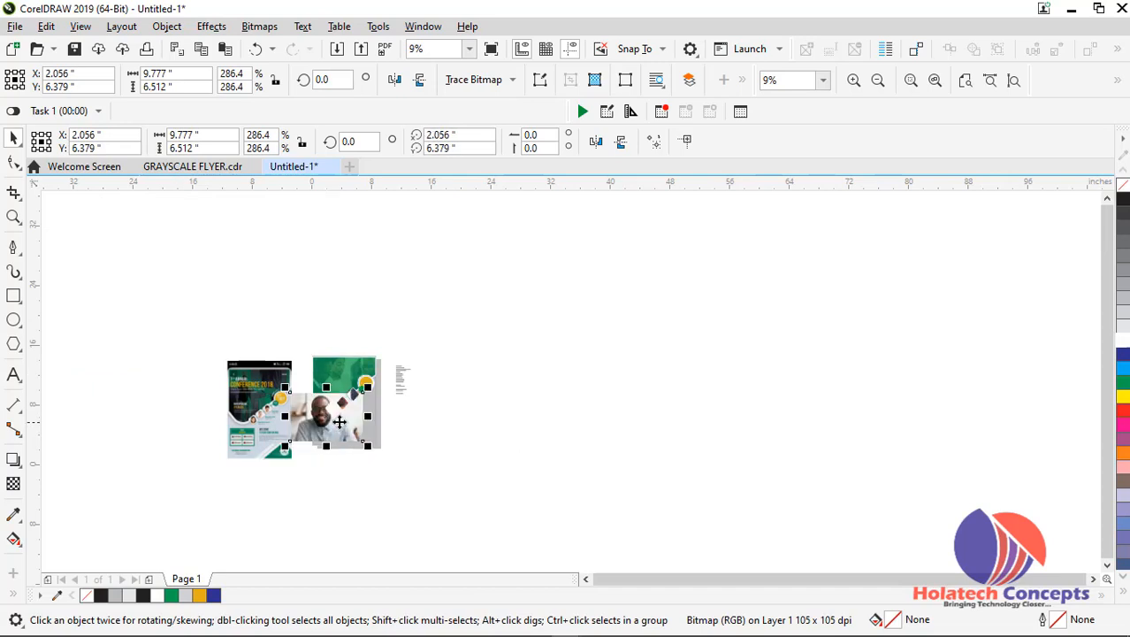
pyautogui.scroll(3, 340, 430)
pyautogui.moveTo(266, 453); pyautogui.dragTo(654, 431)
pyautogui.moveTo(357, 453); pyautogui.dragTo(331, 430)
pyautogui.click(414, 489)
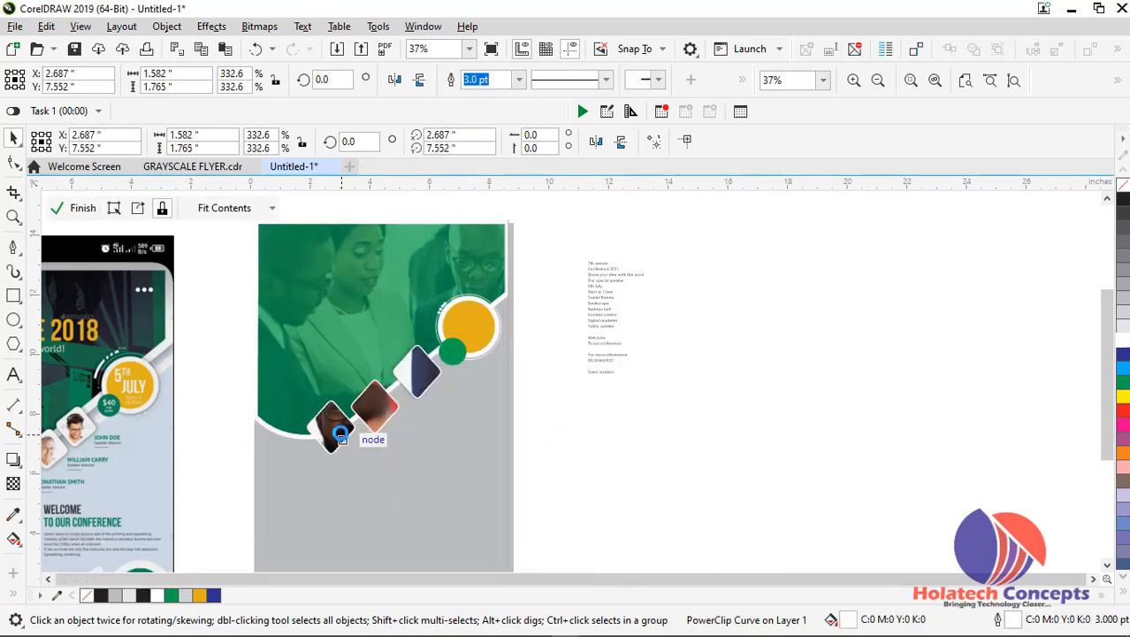
# Open the lowest diamond's PowerClip contents and shrink the man's photo to about 2.58 by 1.72 inches over the frame
pyautogui.click(348, 428)
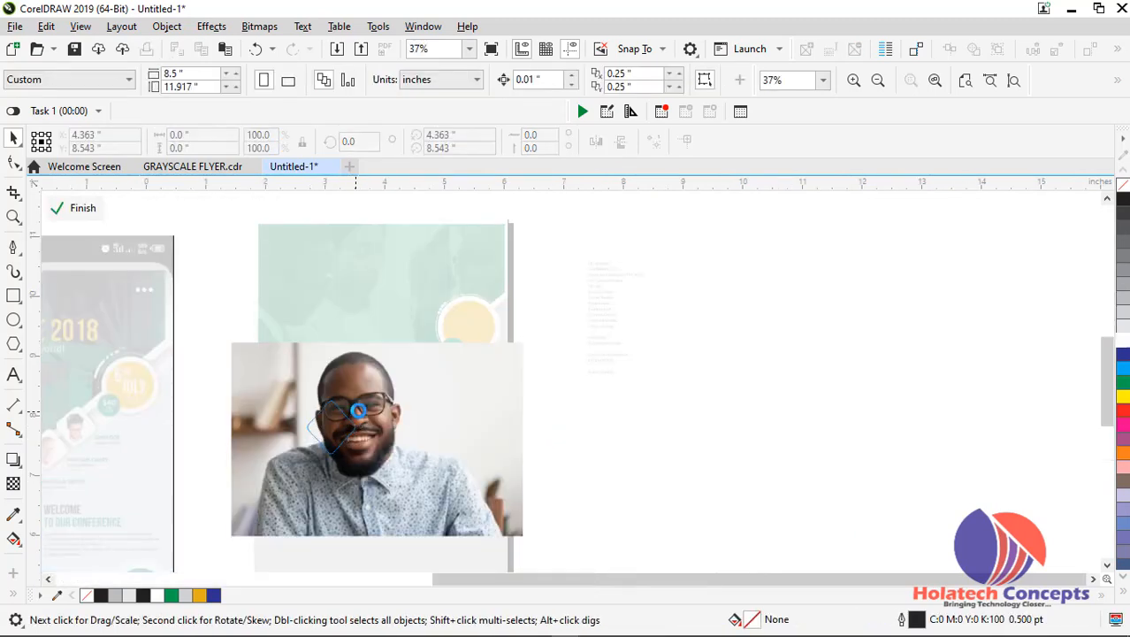
pyautogui.scroll(2, 356, 409)
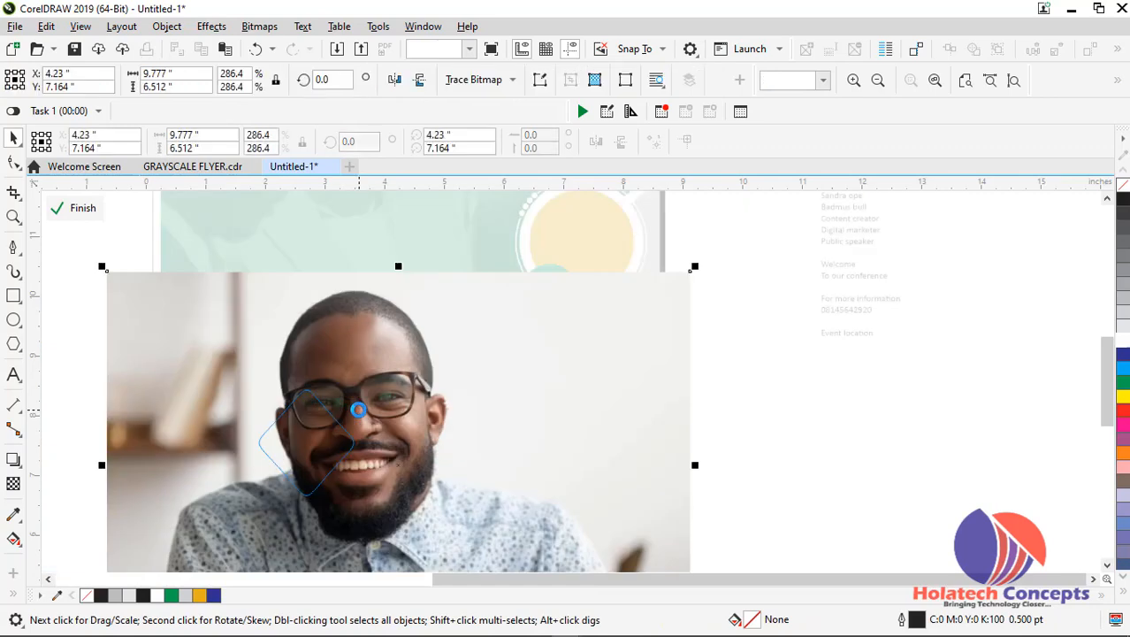
pyautogui.click(689, 265)
pyautogui.click(658, 280)
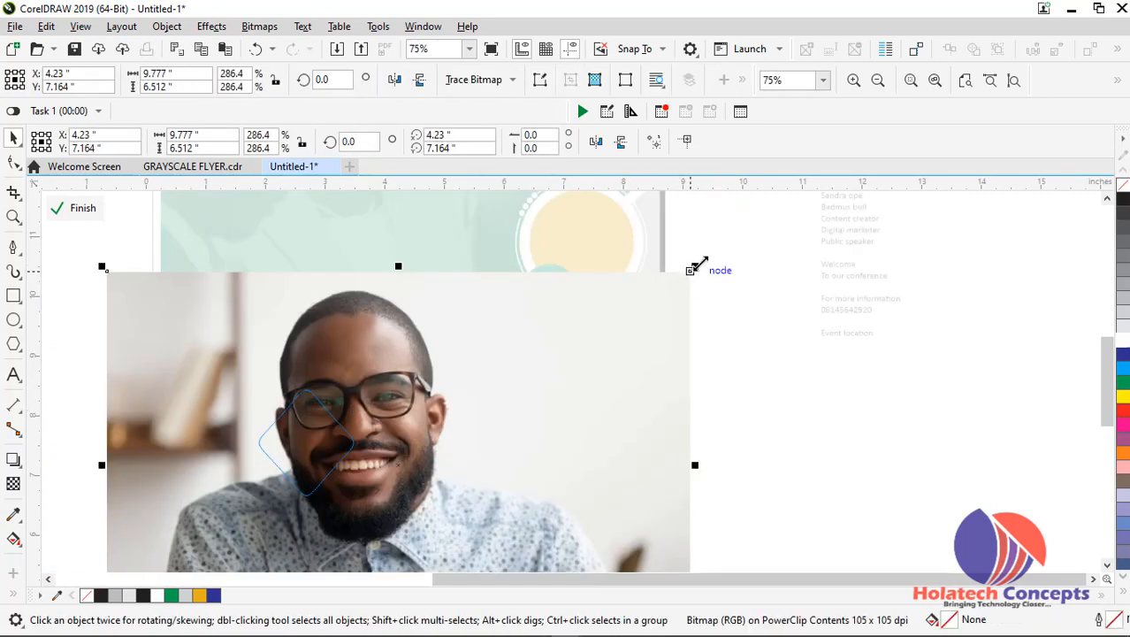
pyautogui.moveTo(694, 267); pyautogui.dragTo(541, 367)
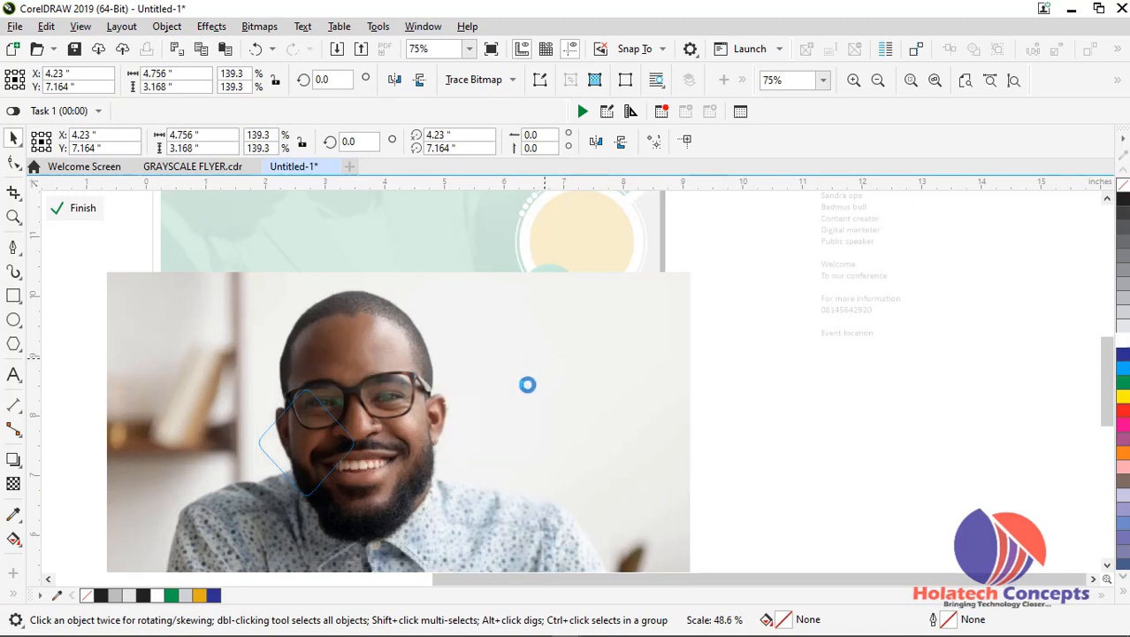
pyautogui.moveTo(544, 368); pyautogui.dragTo(348, 427)
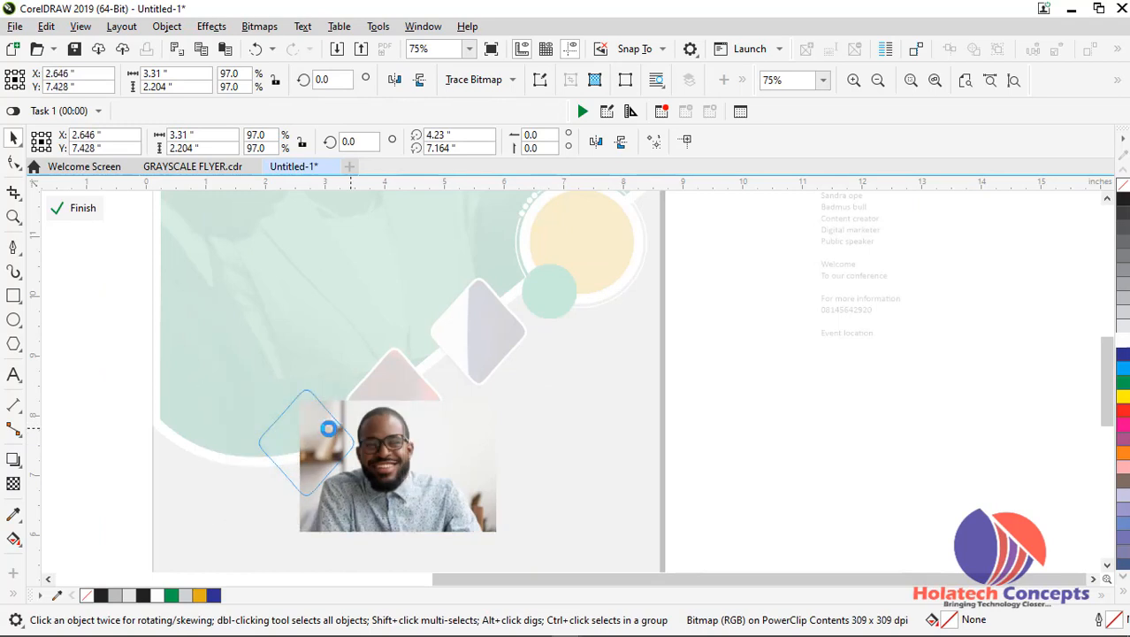
pyautogui.scroll(2, 337, 429)
pyautogui.moveTo(483, 331); pyautogui.dragTo(441, 362)
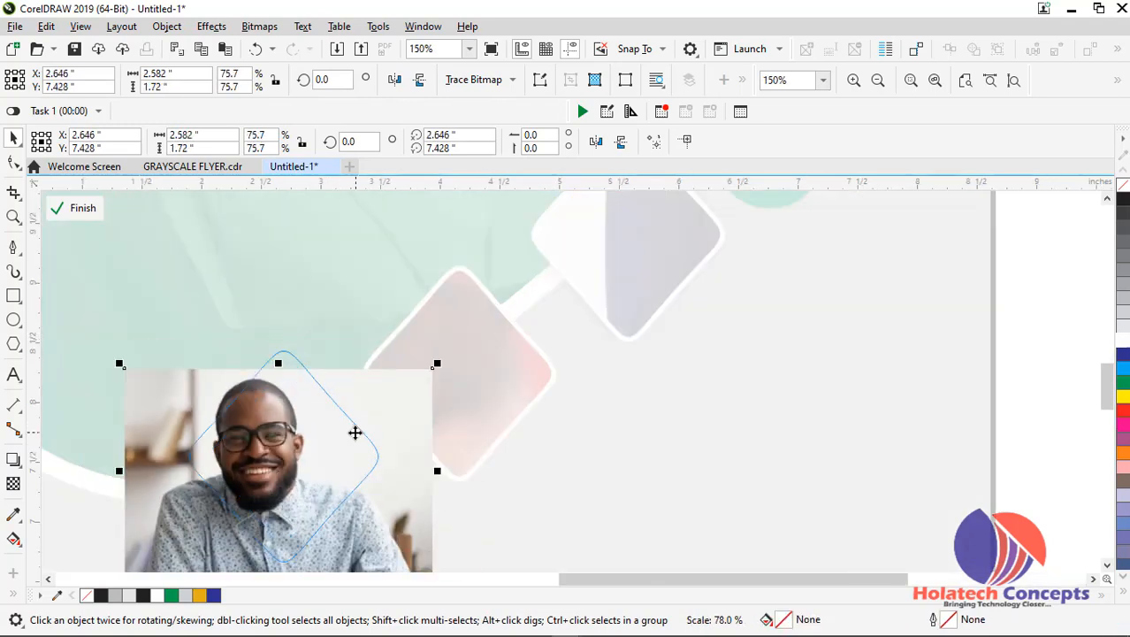
# Fine-tune the photo to about 2.6 by 1.73 inches, centre the man's face in the lowest diamond and finish editing the contents
pyautogui.moveTo(368, 428); pyautogui.dragTo(387, 417)
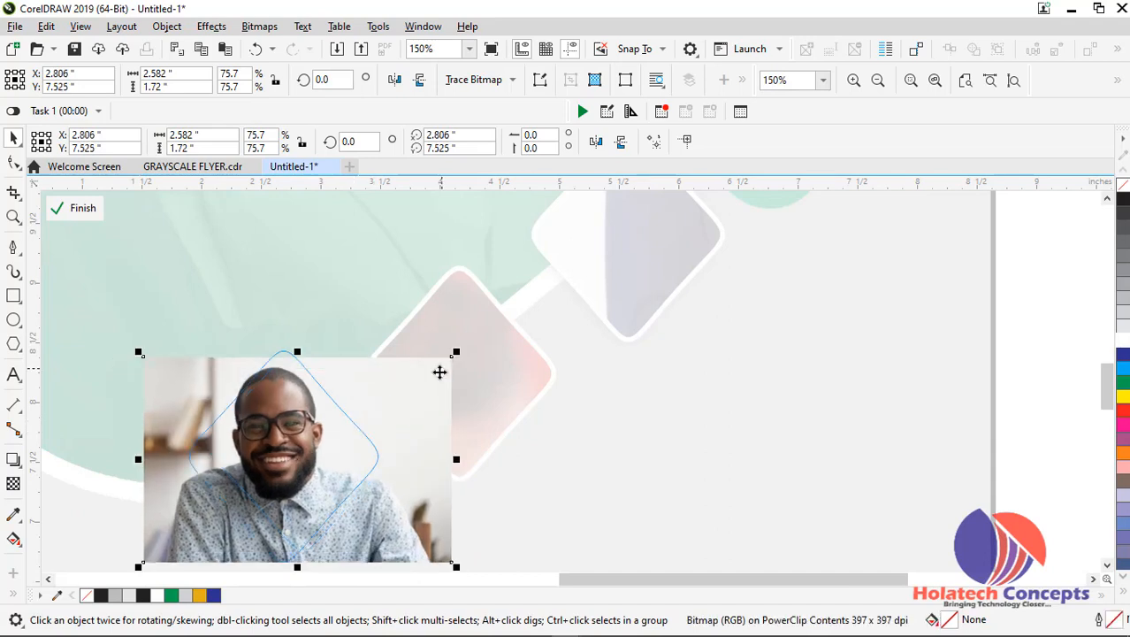
pyautogui.moveTo(454, 354); pyautogui.dragTo(441, 366)
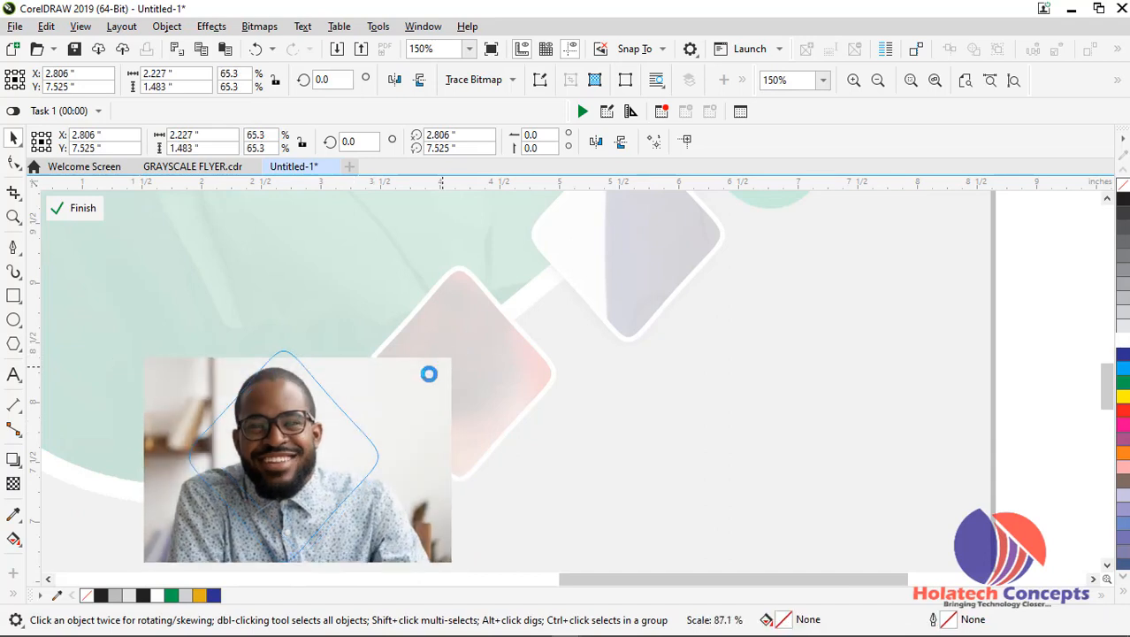
pyautogui.moveTo(366, 421); pyautogui.dragTo(370, 409)
pyautogui.moveTo(439, 538); pyautogui.dragTo(501, 550)
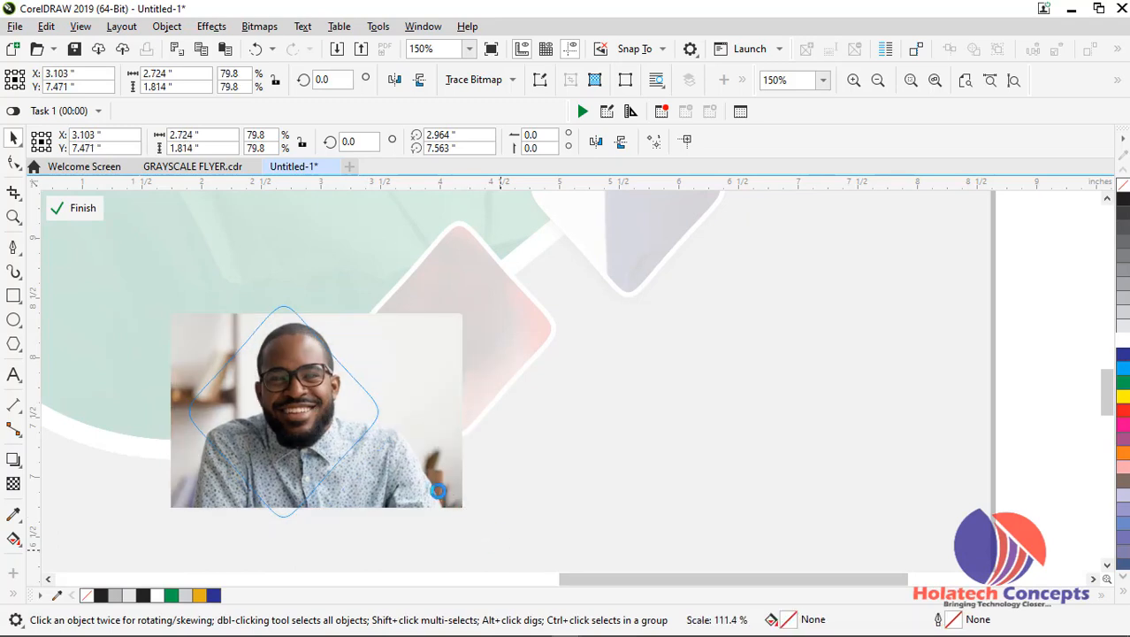
pyautogui.moveTo(436, 487); pyautogui.dragTo(406, 475)
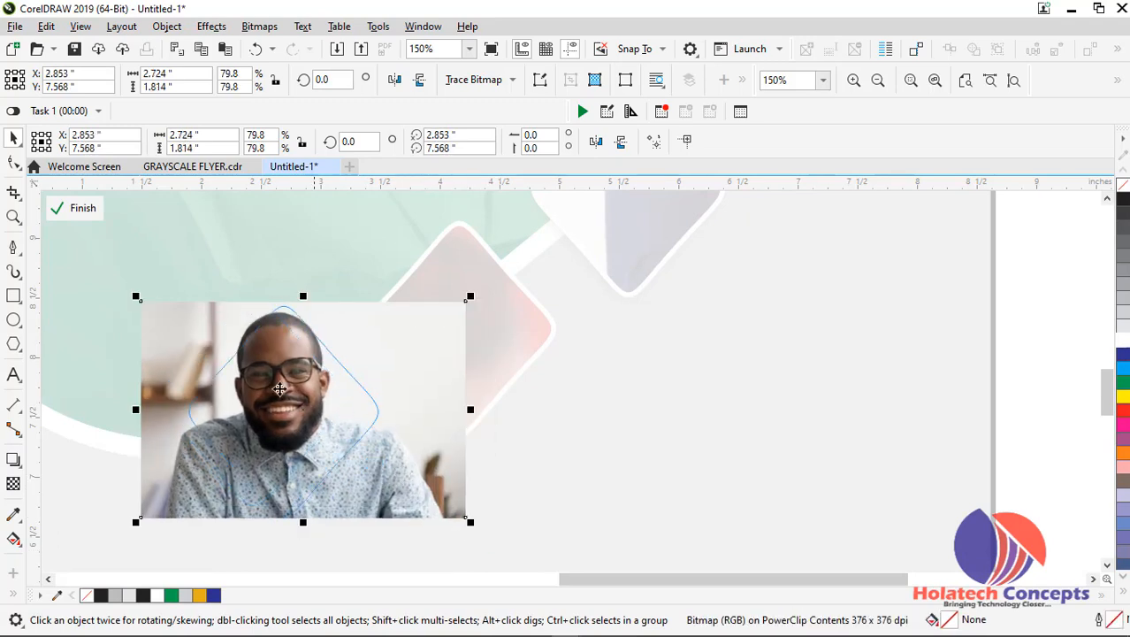
pyautogui.moveTo(135, 294); pyautogui.dragTo(151, 306)
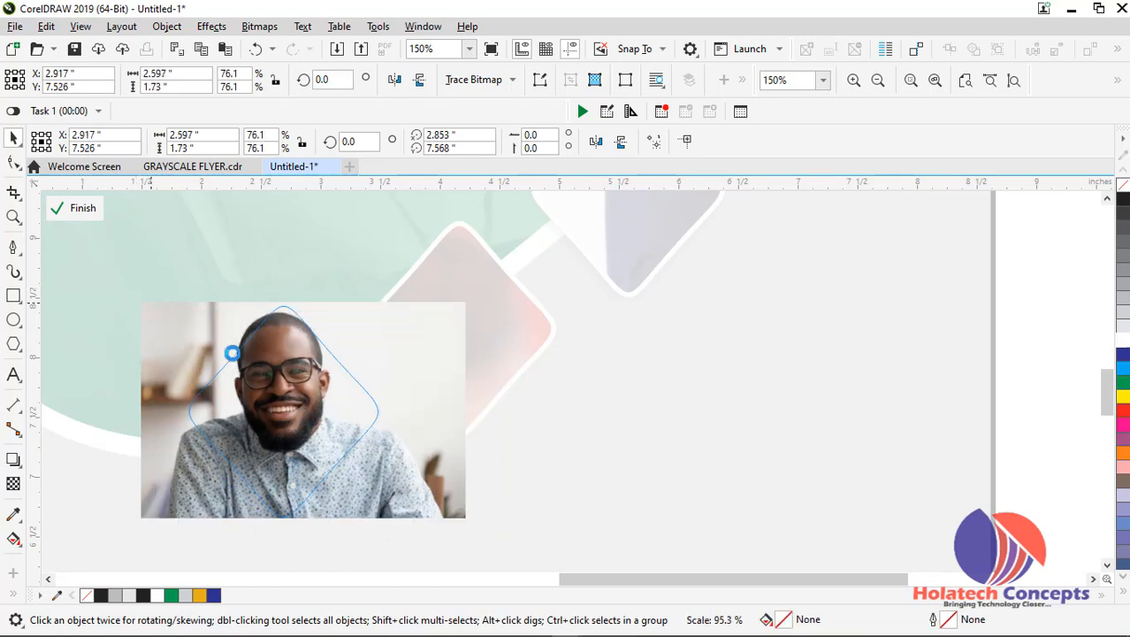
pyautogui.moveTo(306, 385); pyautogui.dragTo(301, 384)
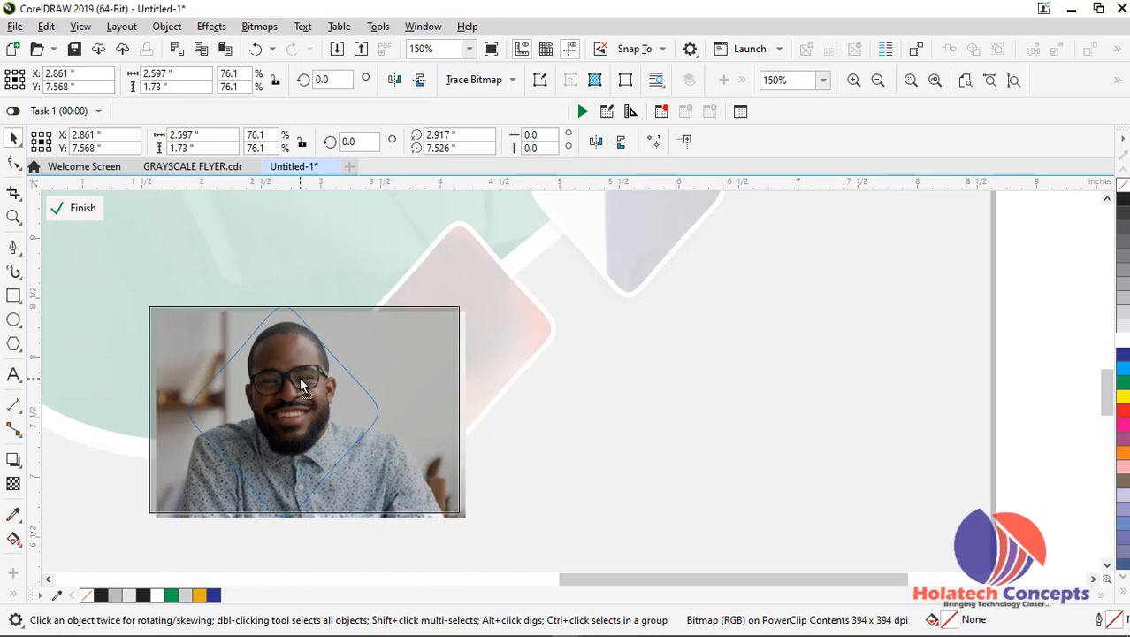
pyautogui.keyDown('ctrl'); pyautogui.click(709, 461); pyautogui.keyUp('ctrl')
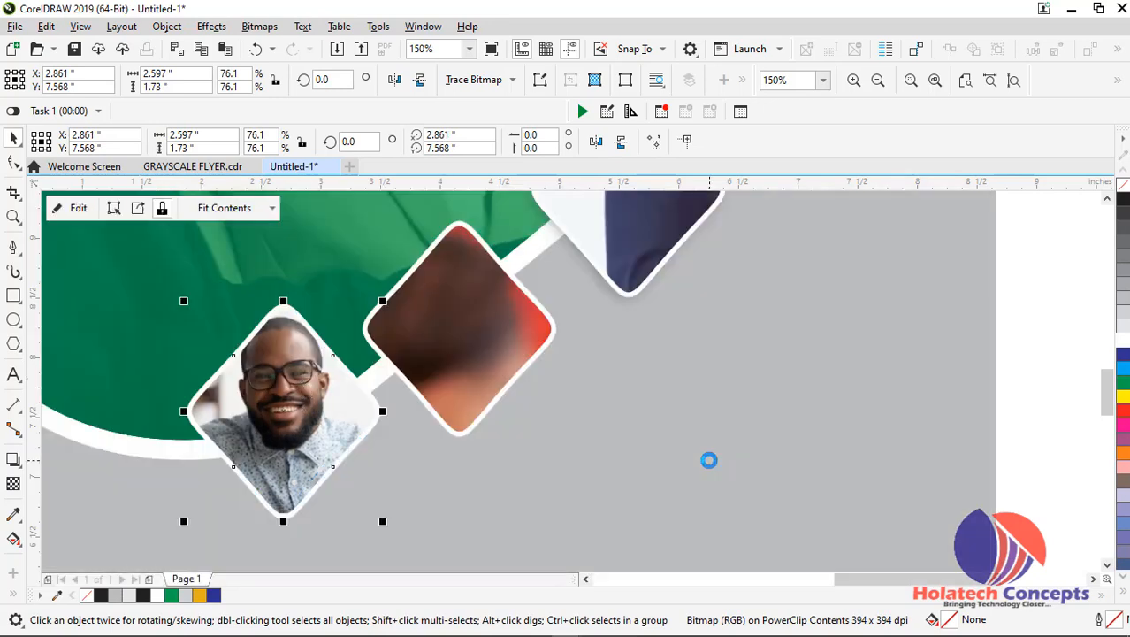
# Open the middle diamond's PowerClip contents and scale the seated woman's photo down to about 3.47 by 2.77 inches near the frame
pyautogui.scroll(-1, 624, 407)
pyautogui.scroll(1, 562, 400)
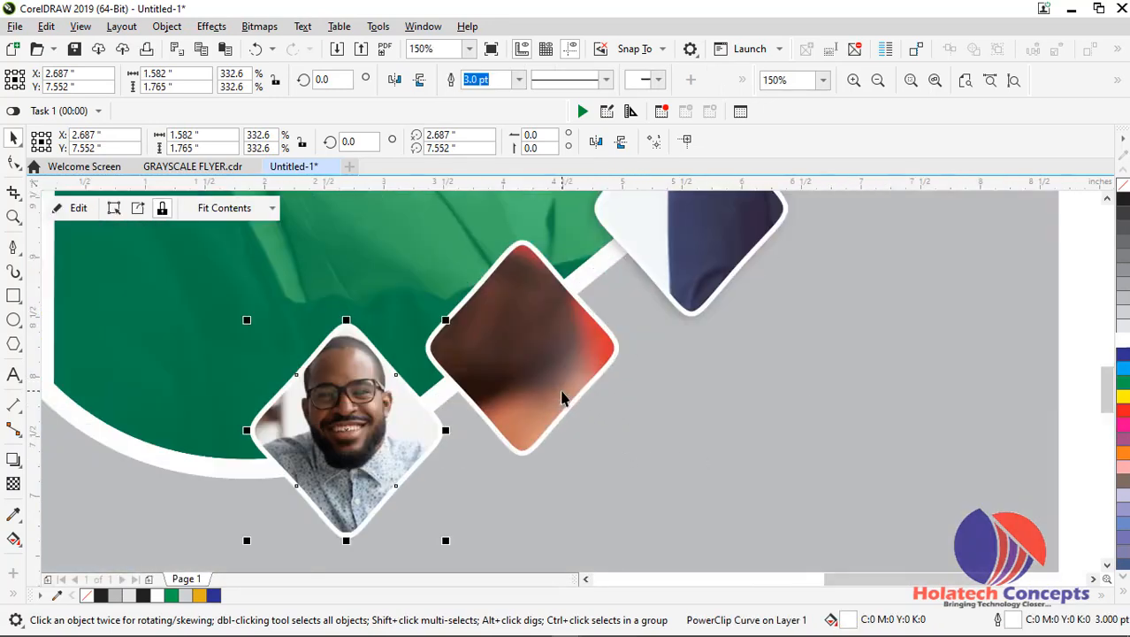
pyautogui.click(554, 397)
pyautogui.keyDown('ctrl'); pyautogui.click(553, 398); pyautogui.keyUp('ctrl')
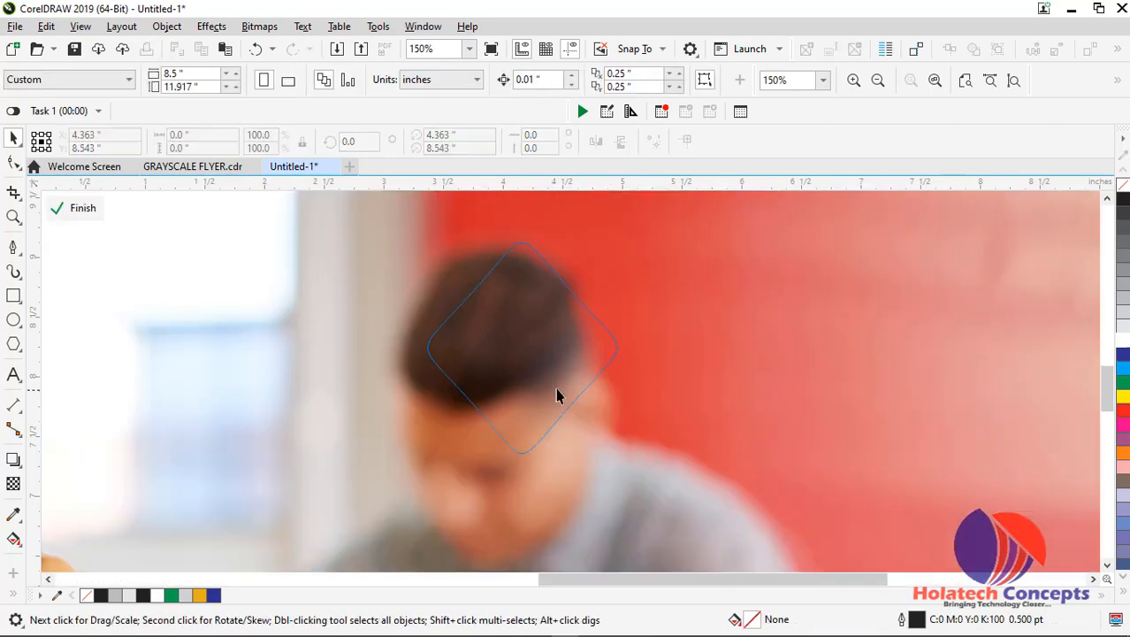
pyautogui.click(564, 393)
pyautogui.scroll(-3, 564, 389)
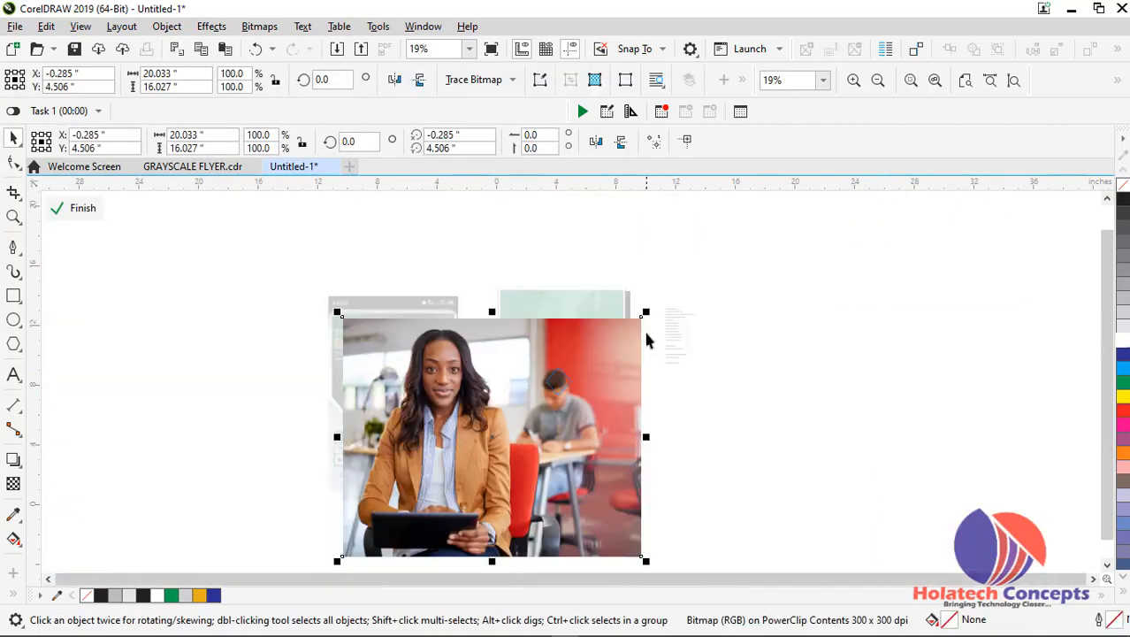
pyautogui.moveTo(646, 314); pyautogui.dragTo(577, 388)
pyautogui.scroll(2, 571, 387)
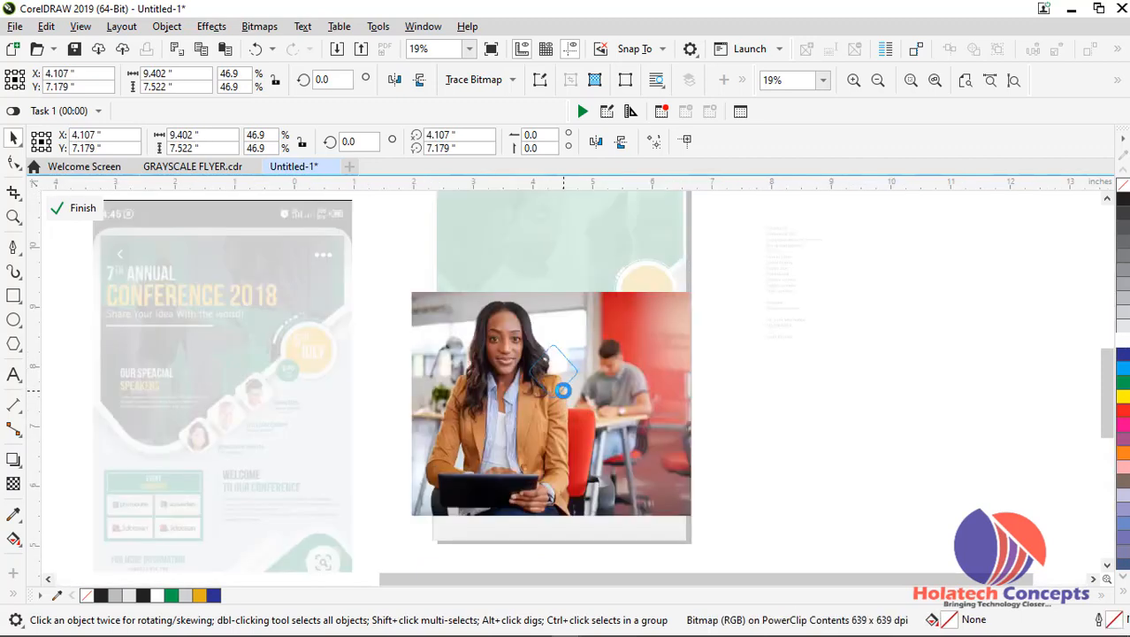
pyautogui.scroll(-1, 608, 372)
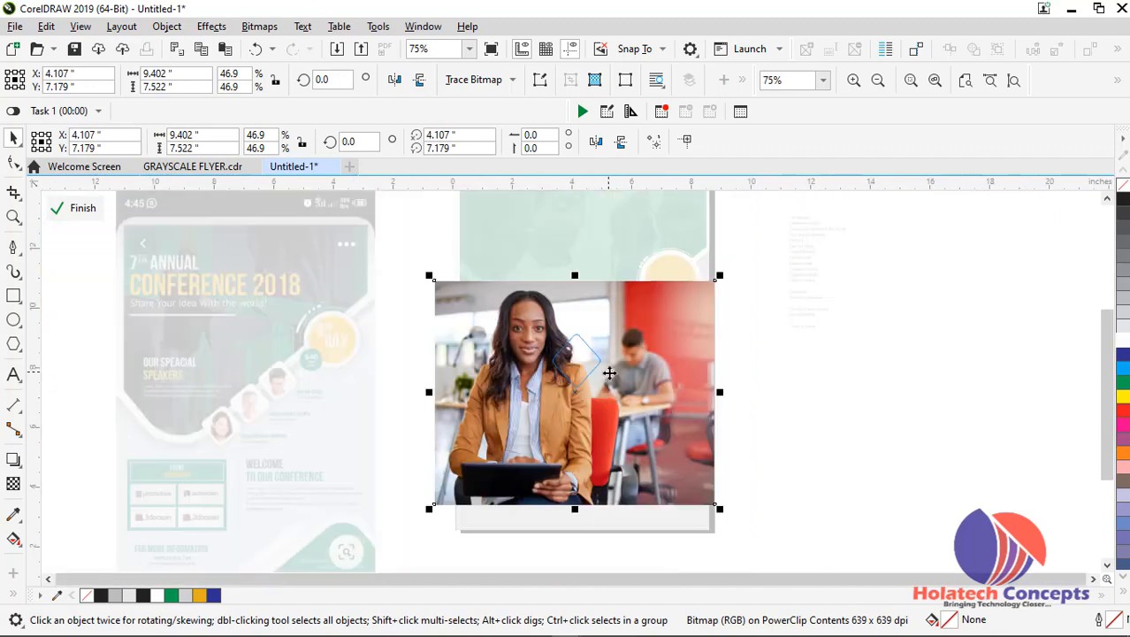
pyautogui.moveTo(719, 277); pyautogui.dragTo(680, 306)
pyautogui.moveTo(633, 359); pyautogui.dragTo(651, 346)
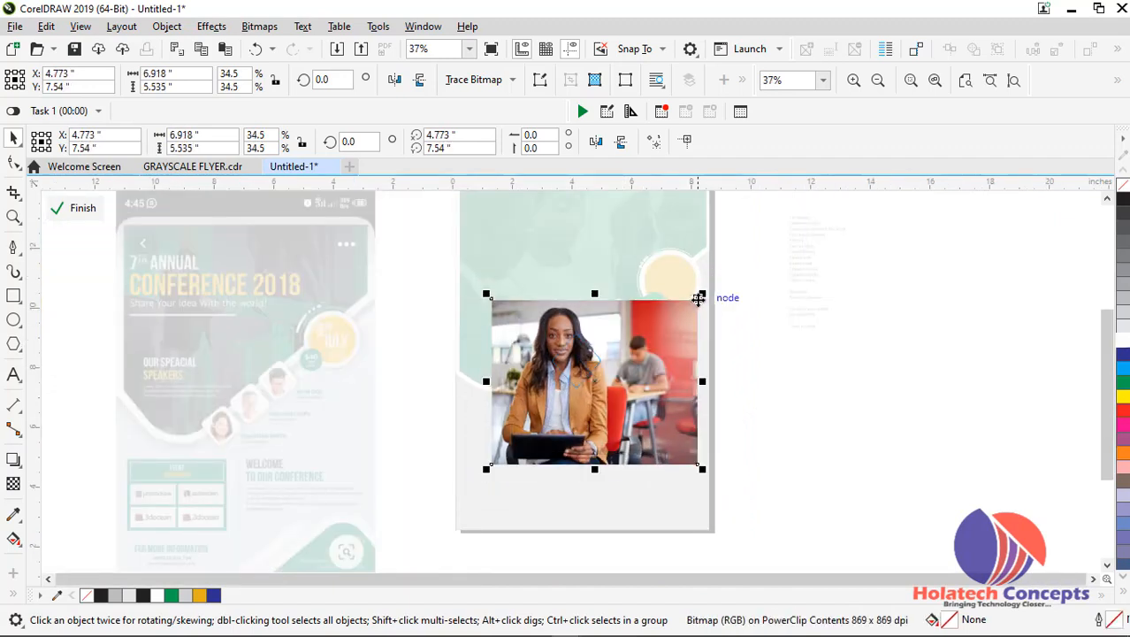
pyautogui.moveTo(706, 296); pyautogui.dragTo(651, 337)
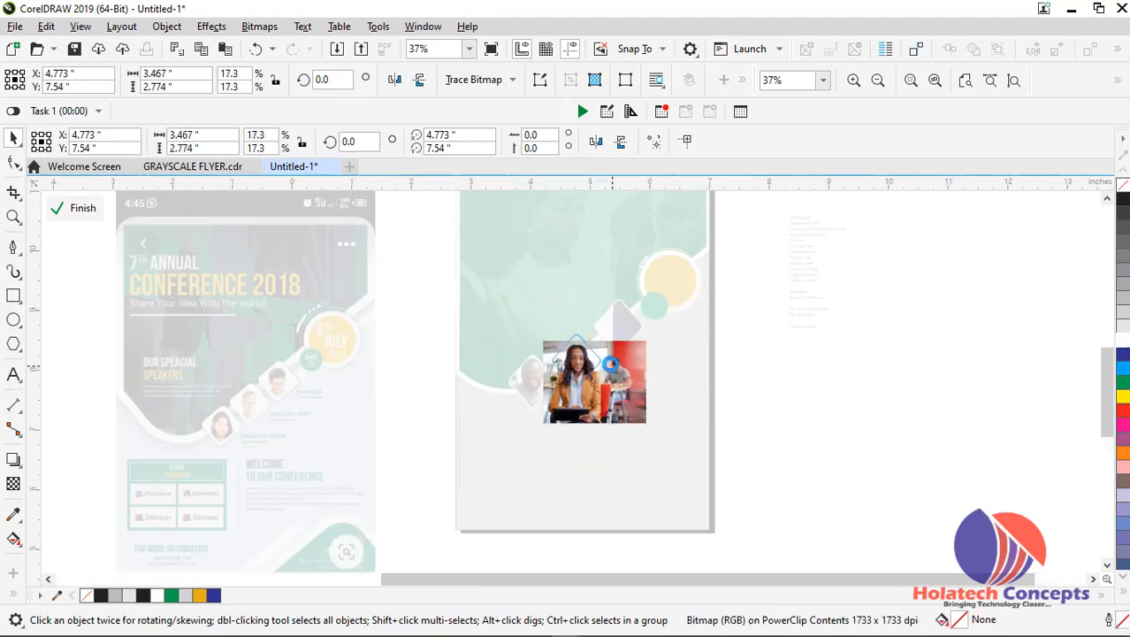
# Position the woman's face inside the middle diamond, with the photo at about X 4.76, Y 7.75 inches, and finish editing the contents
pyautogui.scroll(4, 610, 362)
pyautogui.moveTo(575, 352); pyautogui.dragTo(571, 361)
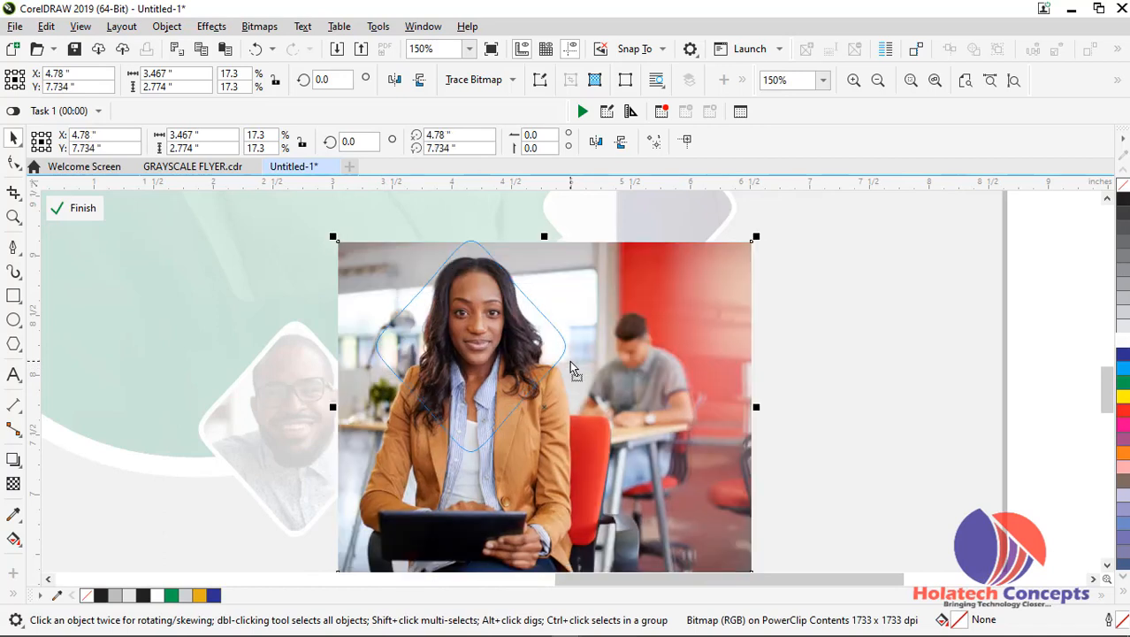
pyautogui.moveTo(569, 361); pyautogui.dragTo(567, 358)
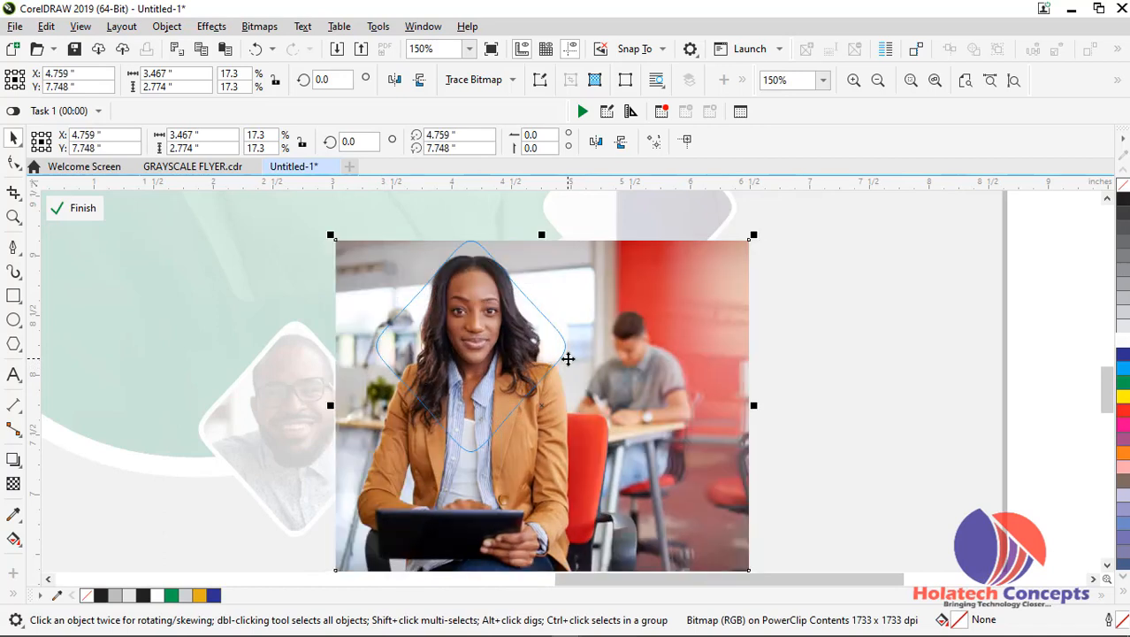
pyautogui.keyDown('ctrl'); pyautogui.click(809, 363); pyautogui.keyUp('ctrl')
pyautogui.scroll(-1, 790, 360)
# Open the uppermost diamond's PowerClip contents, shrink the suited man's photo to about 5.87 by 8.24 inches and bring his face beside the frame
pyautogui.click(718, 307)
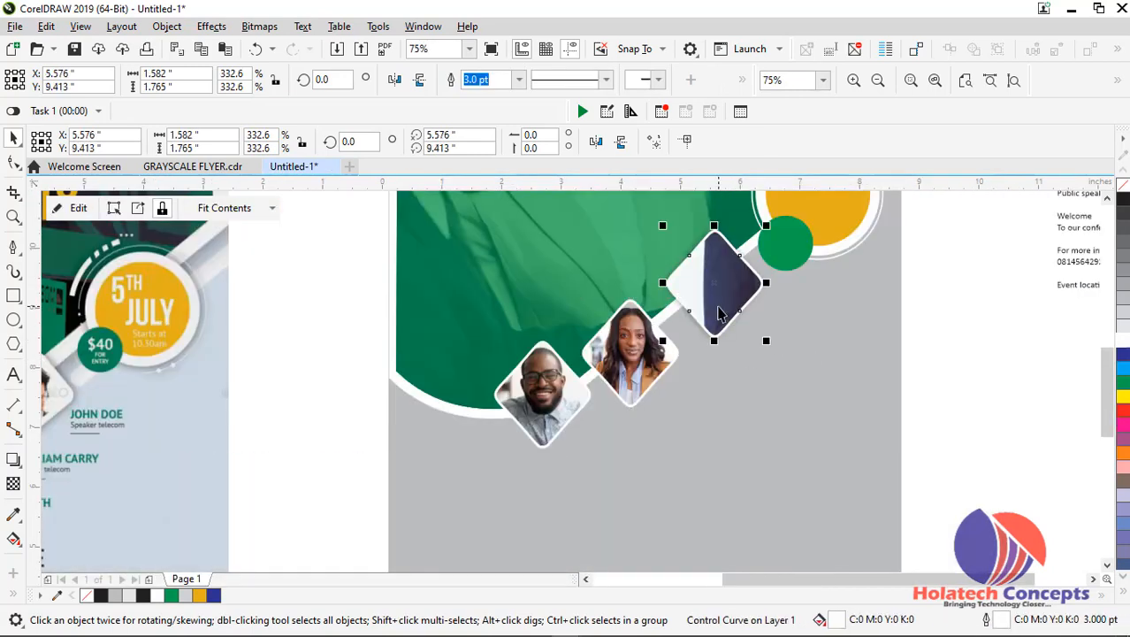
pyautogui.keyDown('ctrl'); pyautogui.click(718, 309); pyautogui.keyUp('ctrl')
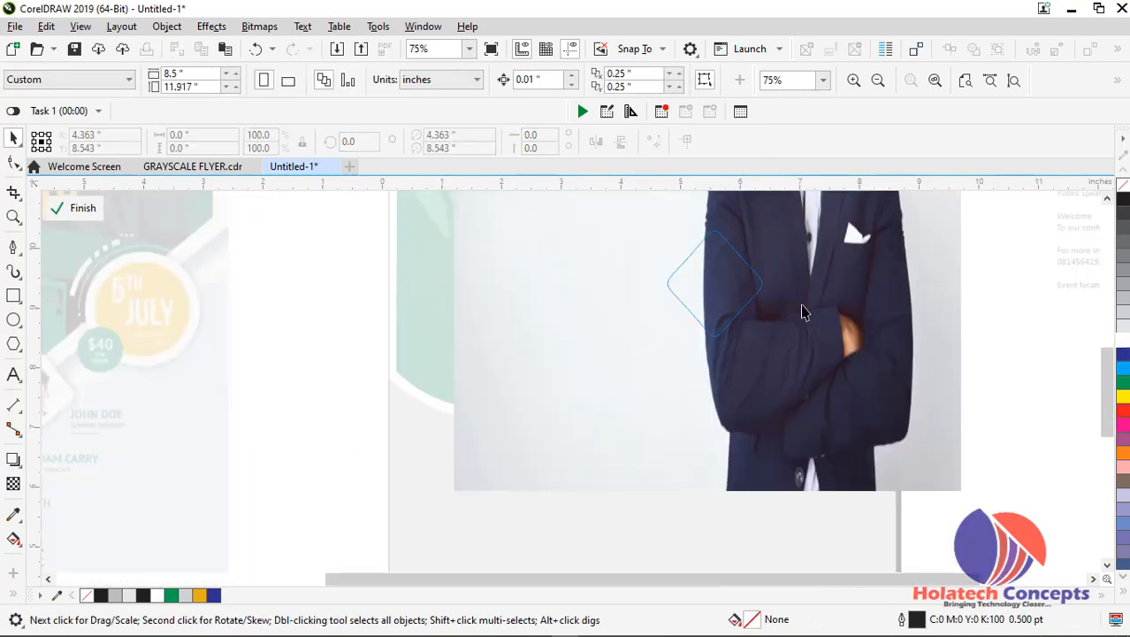
pyautogui.click(804, 303)
pyautogui.scroll(-4, 804, 305)
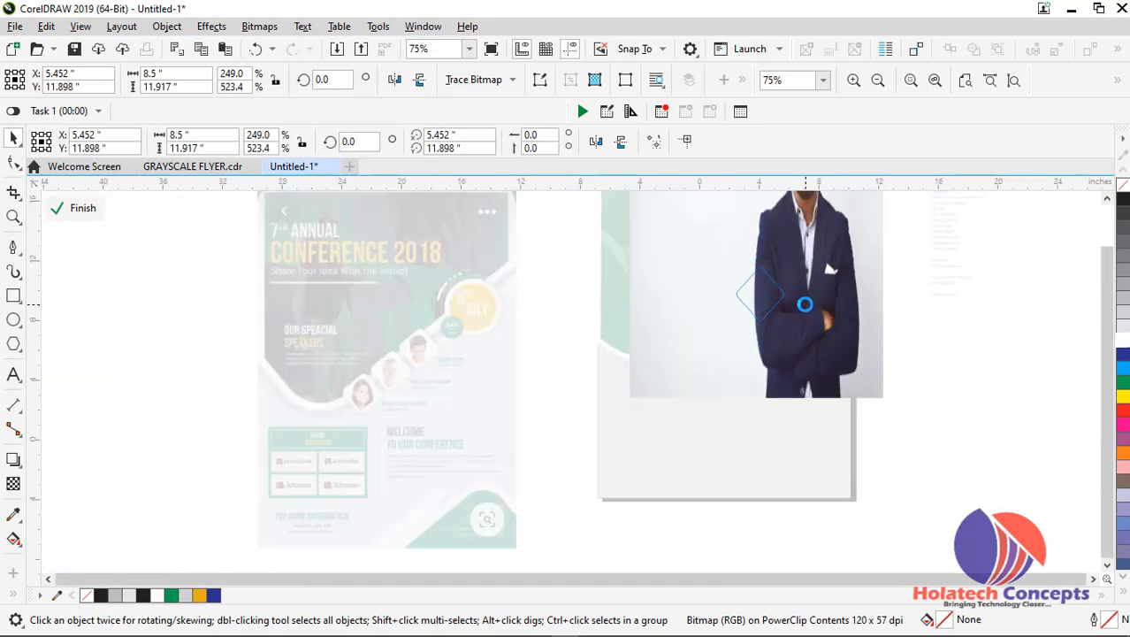
pyautogui.moveTo(848, 354); pyautogui.dragTo(830, 328)
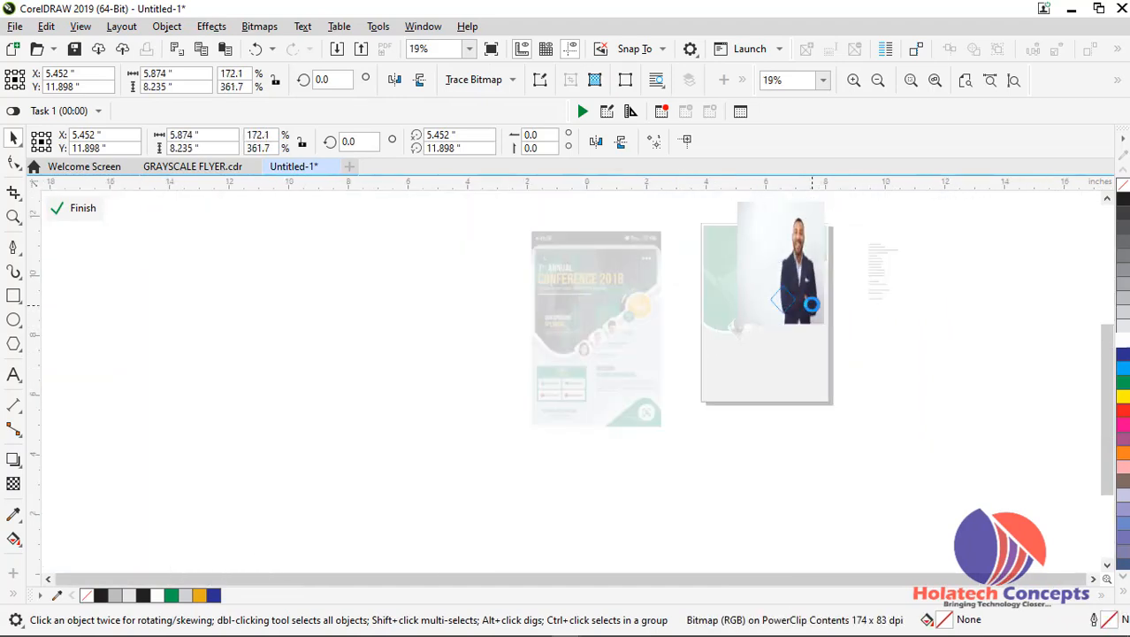
pyautogui.scroll(2, 812, 305)
pyautogui.moveTo(811, 294); pyautogui.dragTo(793, 352)
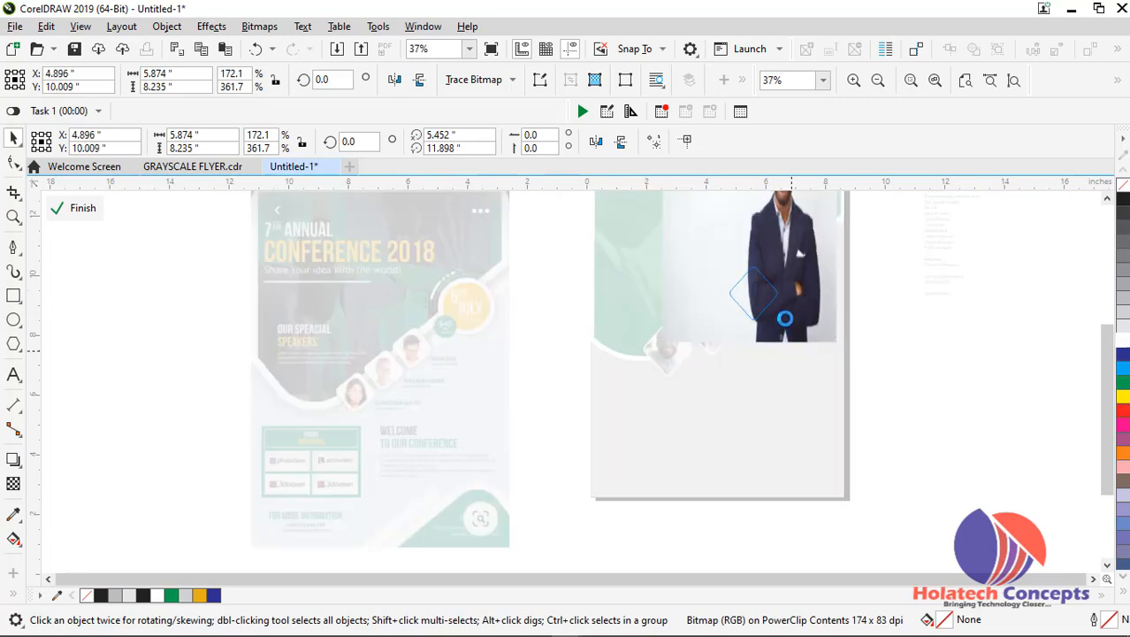
pyautogui.moveTo(773, 299)
pyautogui.mouseDown()
pyautogui.moveTo(775, 311)
pyautogui.moveTo(778, 301)
pyautogui.mouseUp()
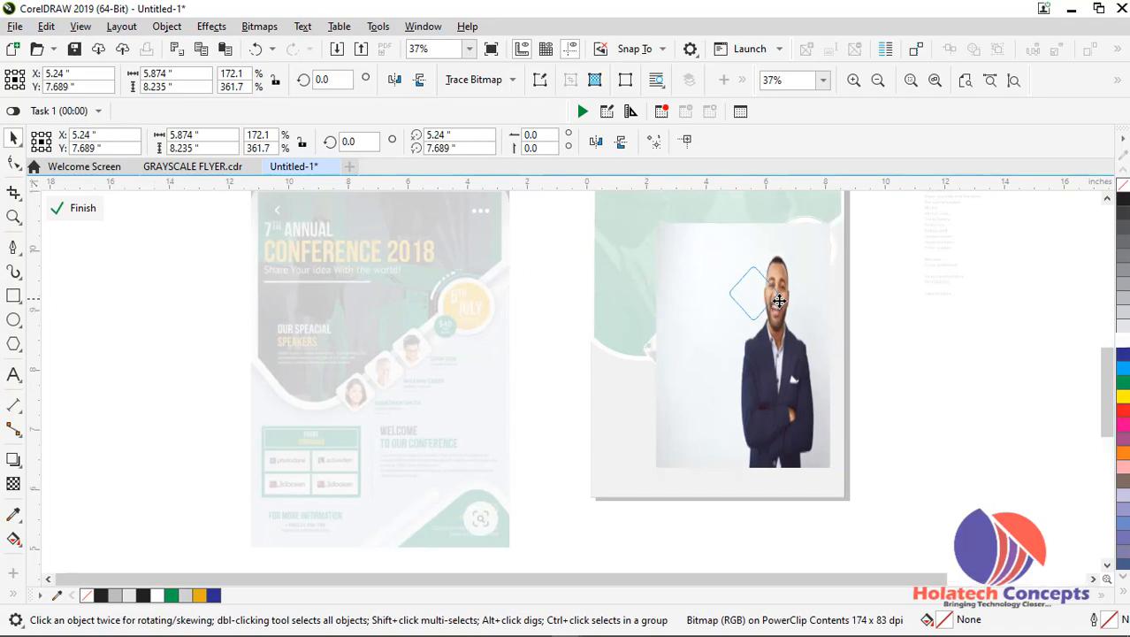
# Scale the suited man's photo down further to about 2.87 by 4.03 inches and move it over the uppermost diamond
pyautogui.scroll(2, 778, 301)
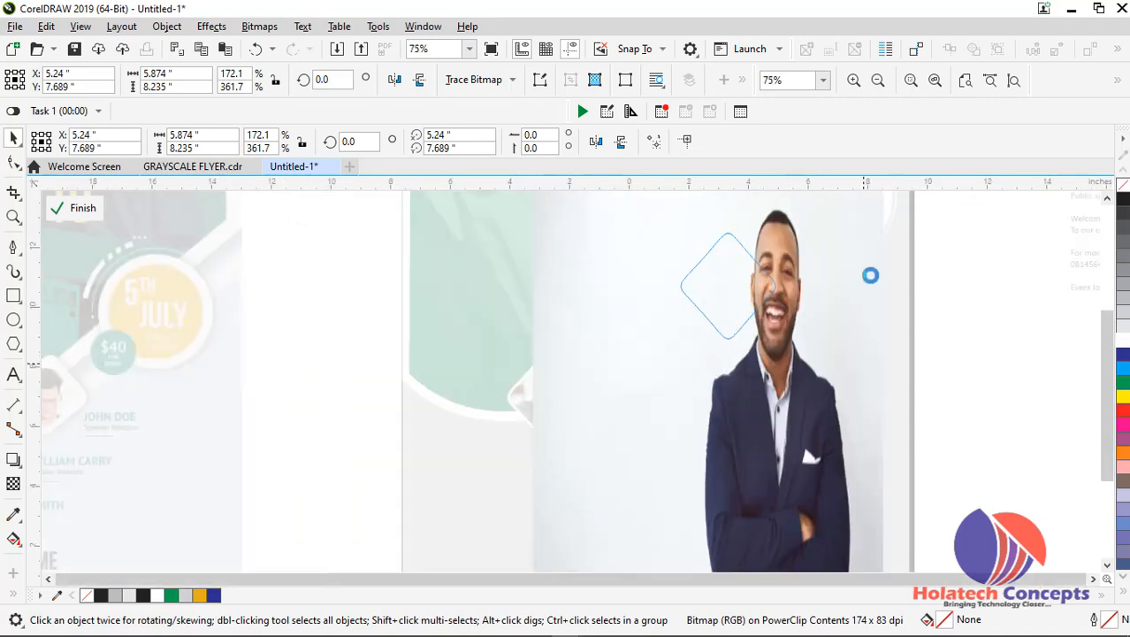
pyautogui.scroll(-2, 870, 275)
pyautogui.moveTo(878, 248); pyautogui.dragTo(837, 308)
pyautogui.moveTo(796, 403); pyautogui.dragTo(809, 357)
pyautogui.moveTo(848, 268); pyautogui.dragTo(810, 327)
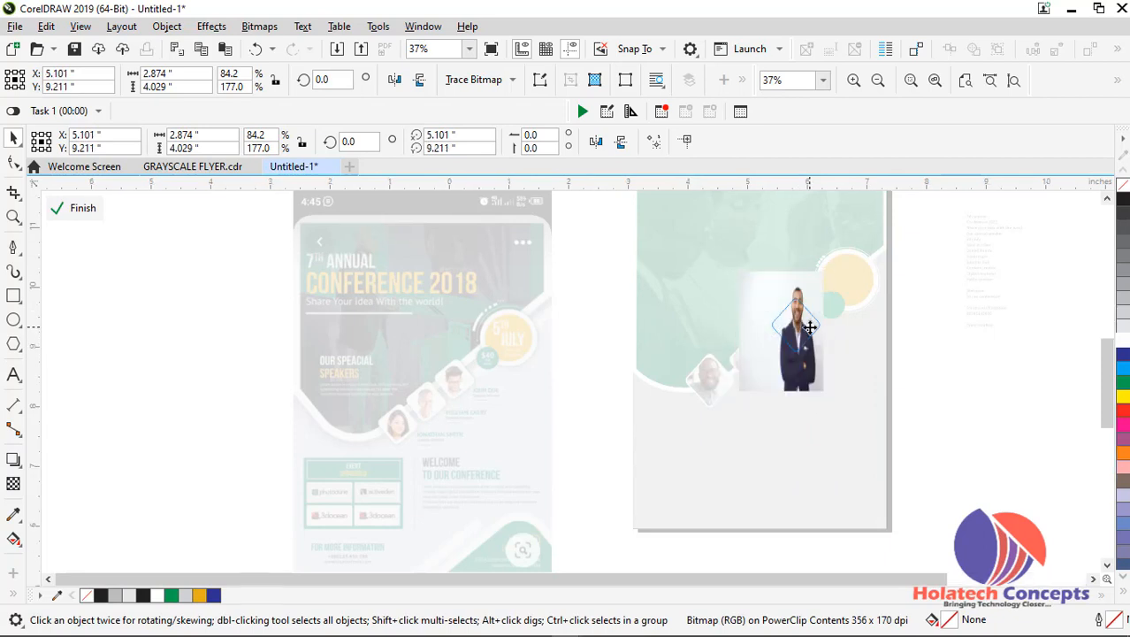
# Centre the suited man's face in the uppermost diamond, with the photo at about X 5.03, Y 8.8 inches, then finish editing and deselect everything
pyautogui.scroll(1, 810, 328)
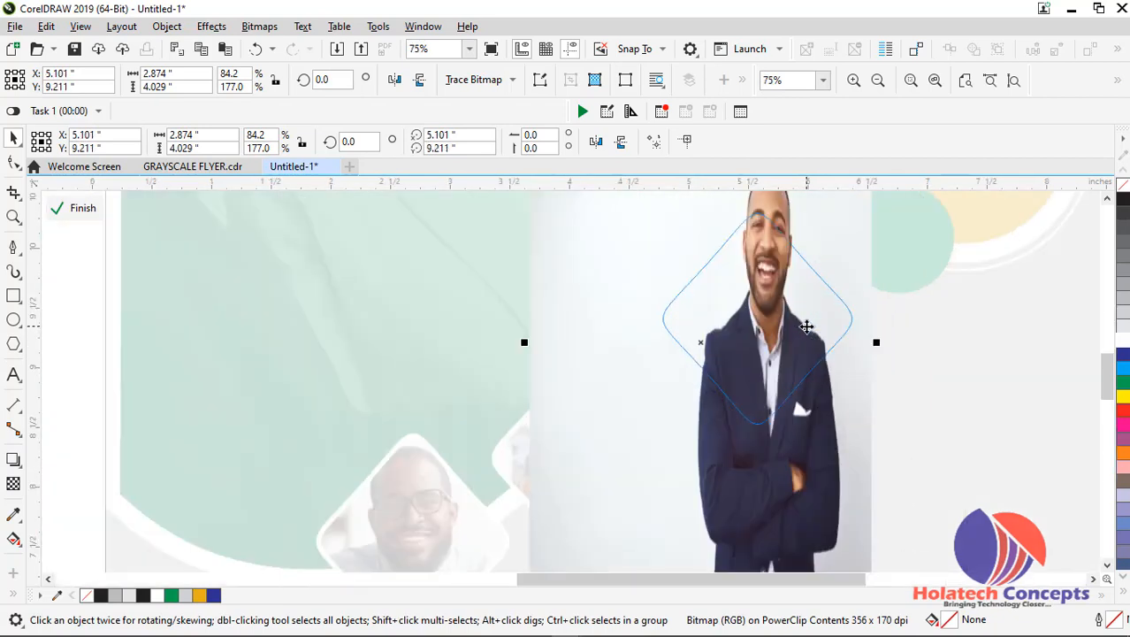
pyautogui.scroll(1, 810, 329)
pyautogui.moveTo(807, 355)
pyautogui.mouseDown()
pyautogui.moveTo(802, 344)
pyautogui.moveTo(791, 356)
pyautogui.mouseUp()
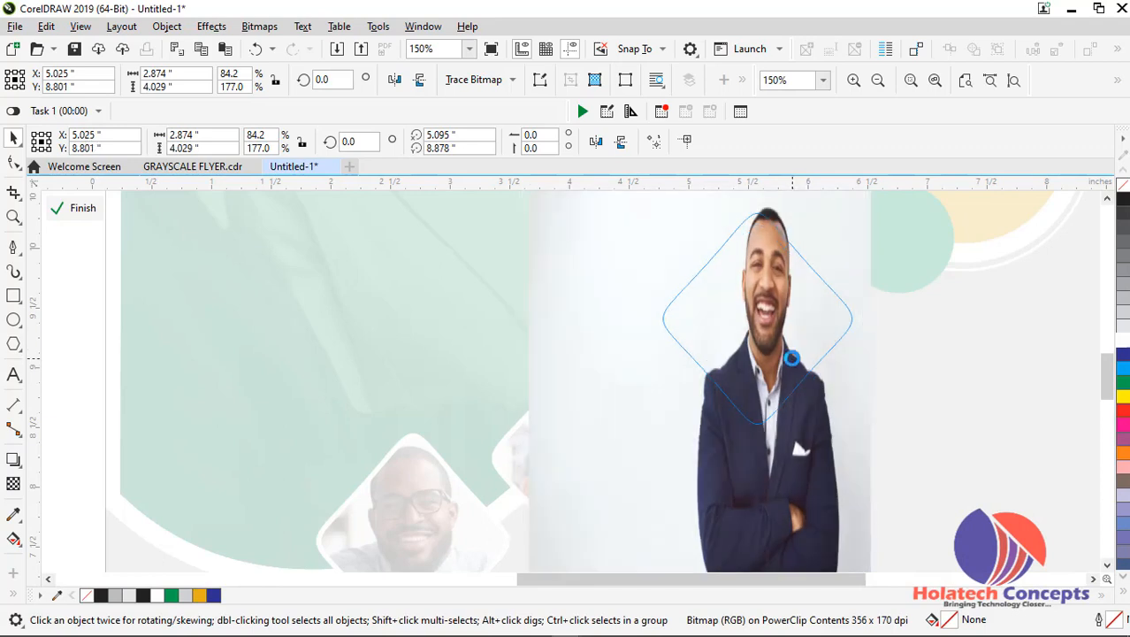
pyautogui.keyDown('ctrl'); pyautogui.click(966, 356); pyautogui.keyUp('ctrl')
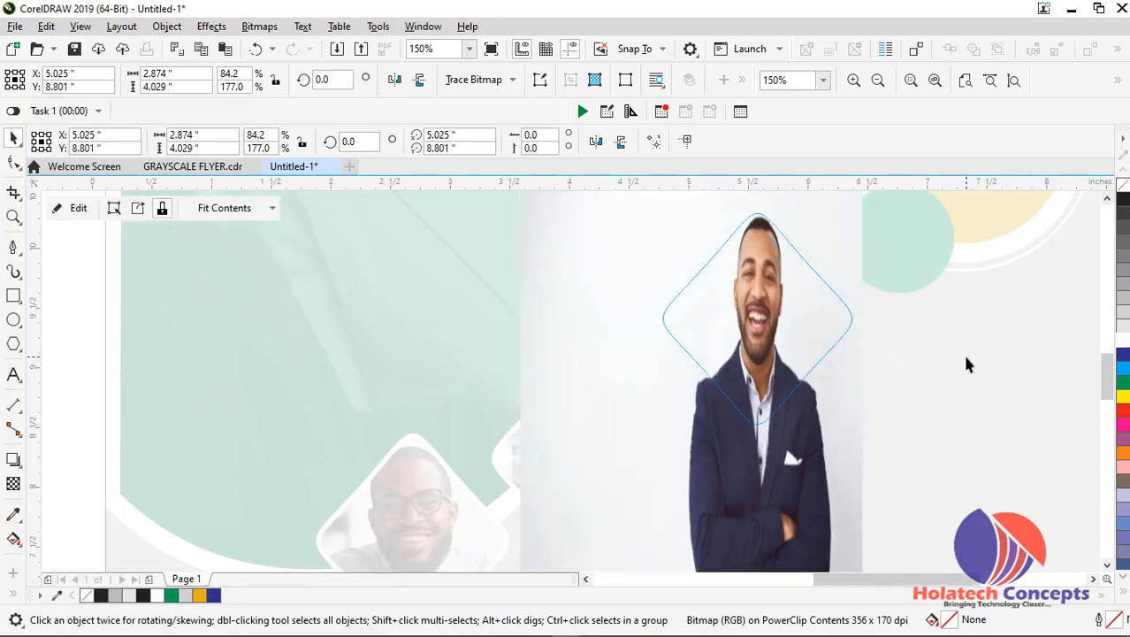
pyautogui.click(917, 361)
pyautogui.click(917, 359)
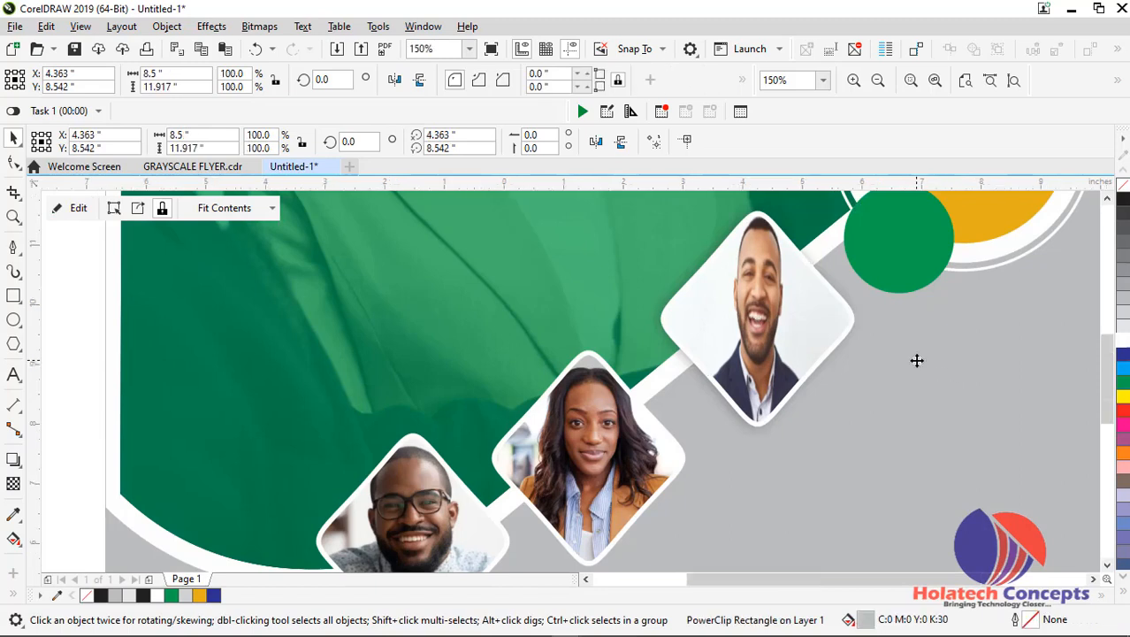
pyautogui.scroll(-2, 916, 358)
pyautogui.click(1009, 371)
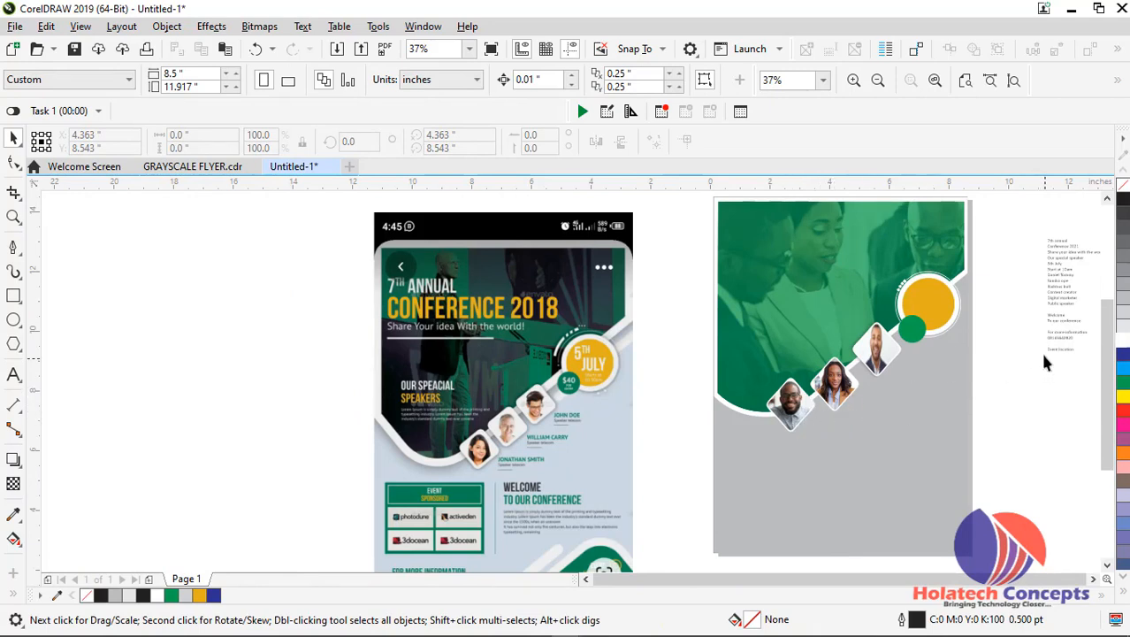
# Cut the first speaker's name out of the flyer copy text block beside the page
pyautogui.scroll(1, 1017, 311)
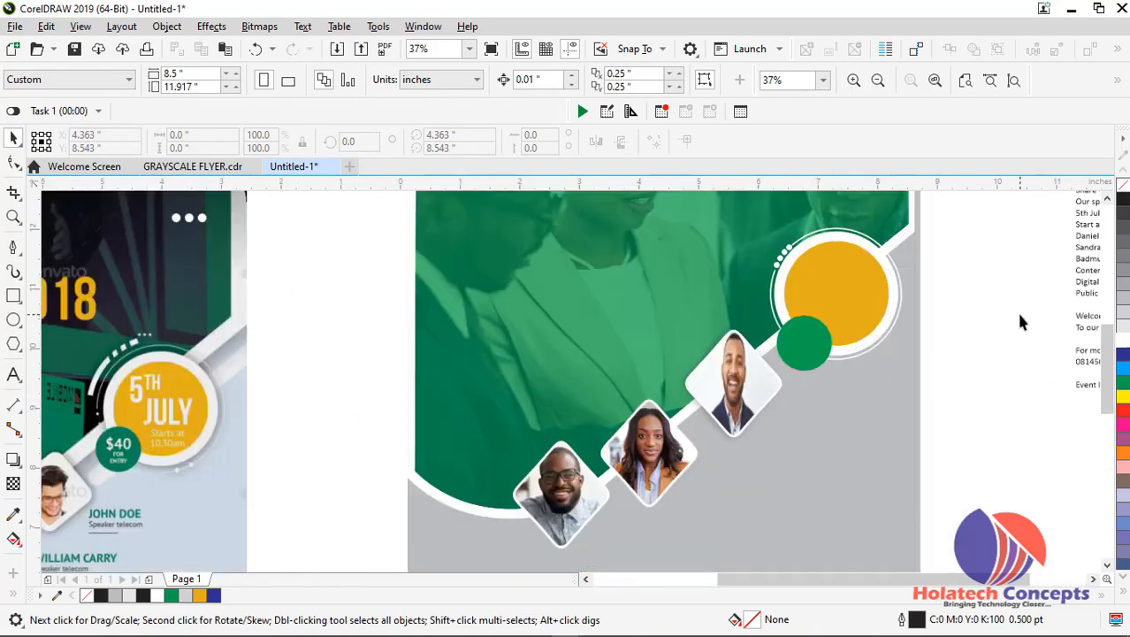
pyautogui.click(1088, 325)
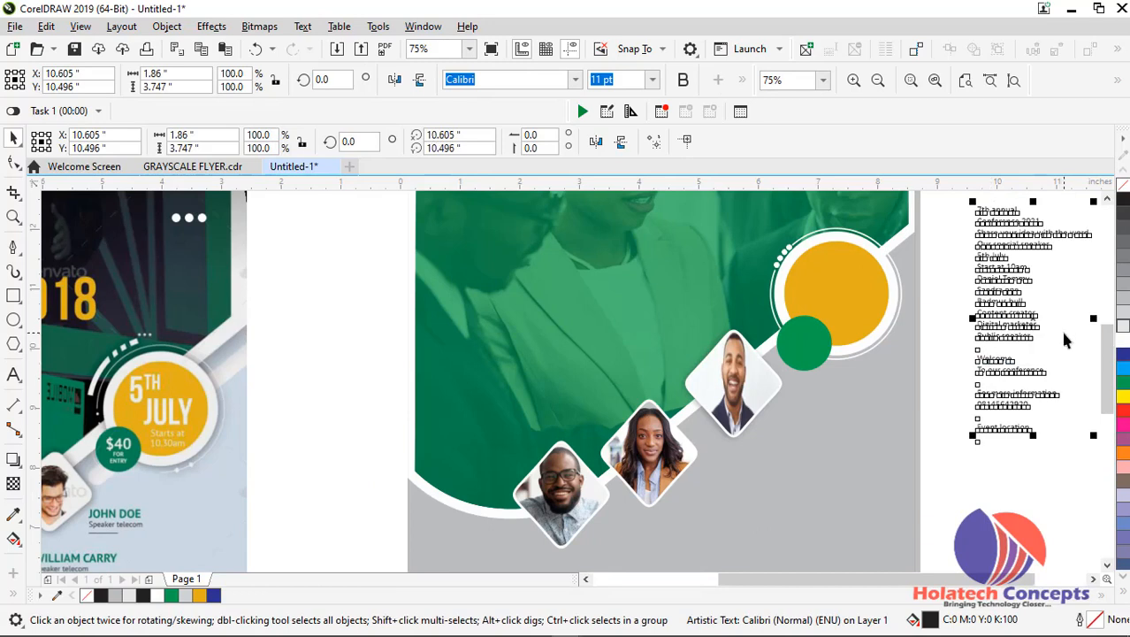
pyautogui.click(1064, 334)
pyautogui.doubleClick(1008, 307)
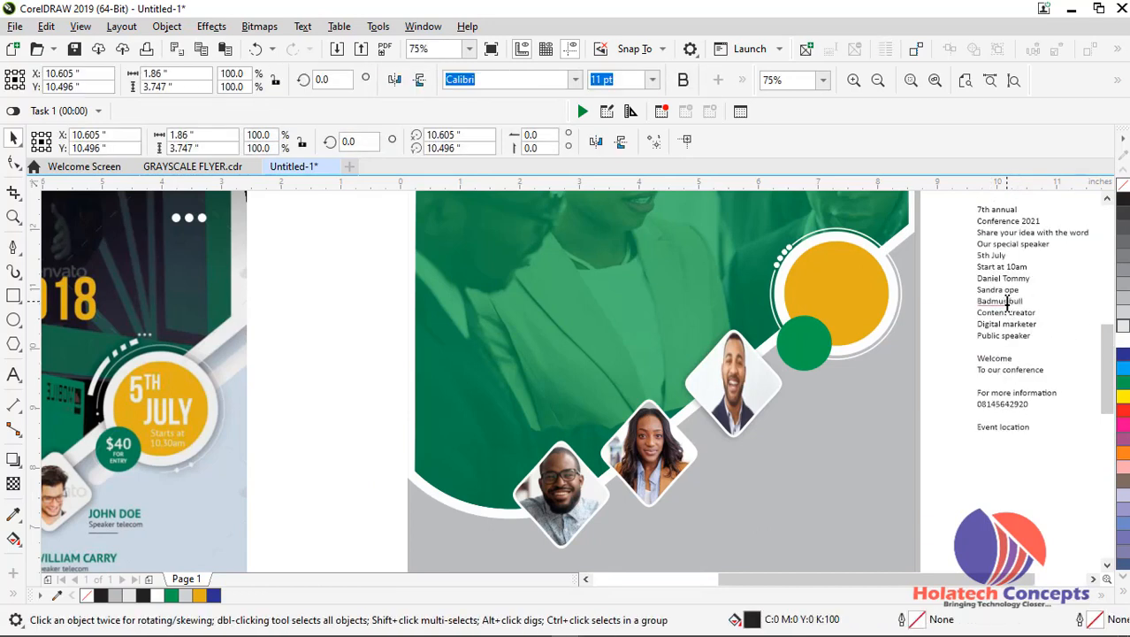
pyautogui.scroll(1, 1008, 300)
pyautogui.moveTo(946, 273); pyautogui.dragTo(1051, 274)
pyautogui.hotkey('ctrl', 'c')
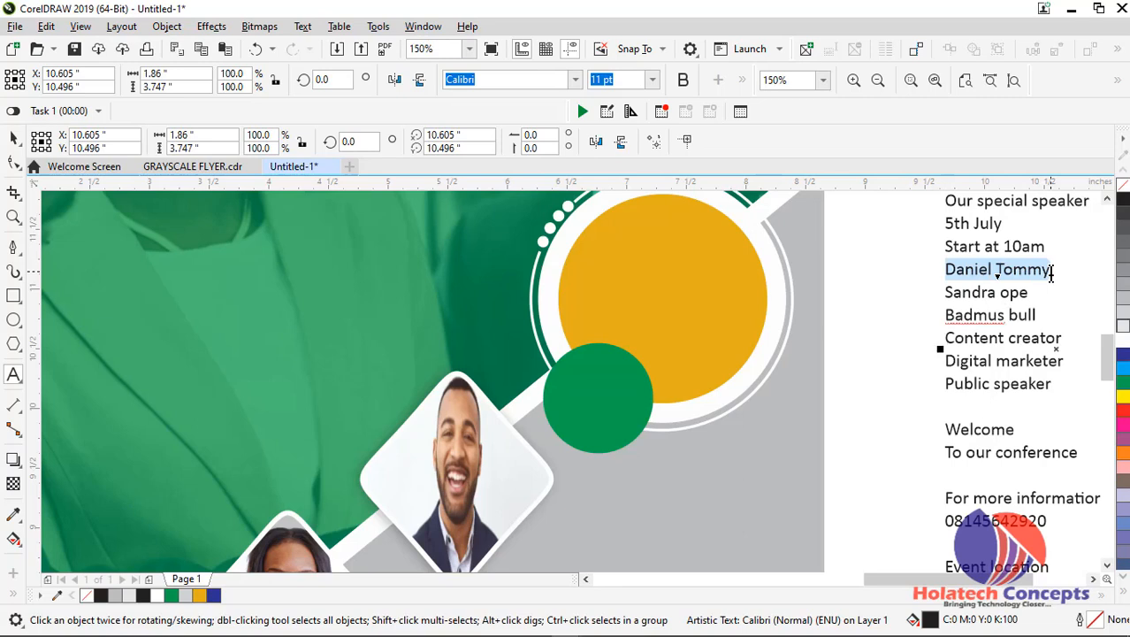
pyautogui.press('Delete')
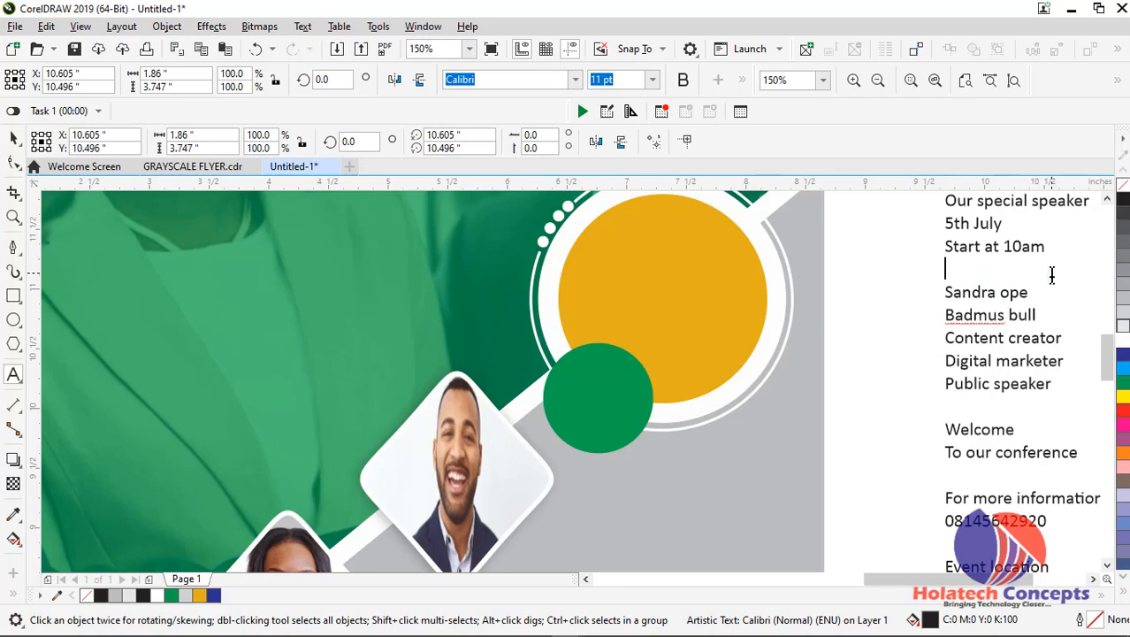
pyautogui.click(13, 137)
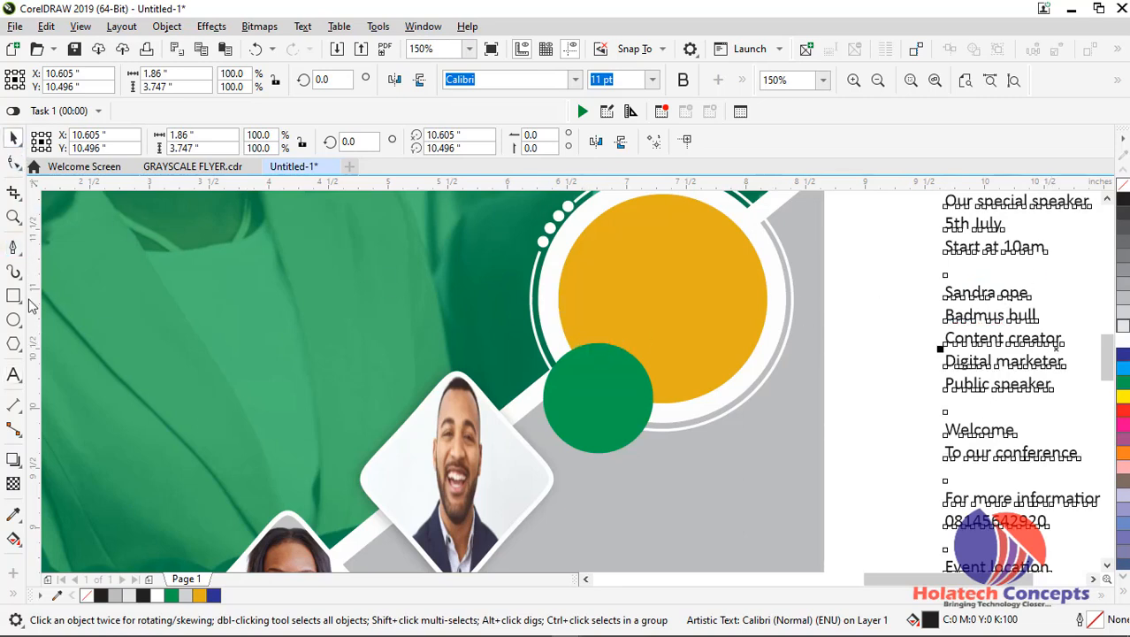
# Paste the first speaker's name as new artistic text on the gray area beside the uppermost diamond
pyautogui.press('F8')
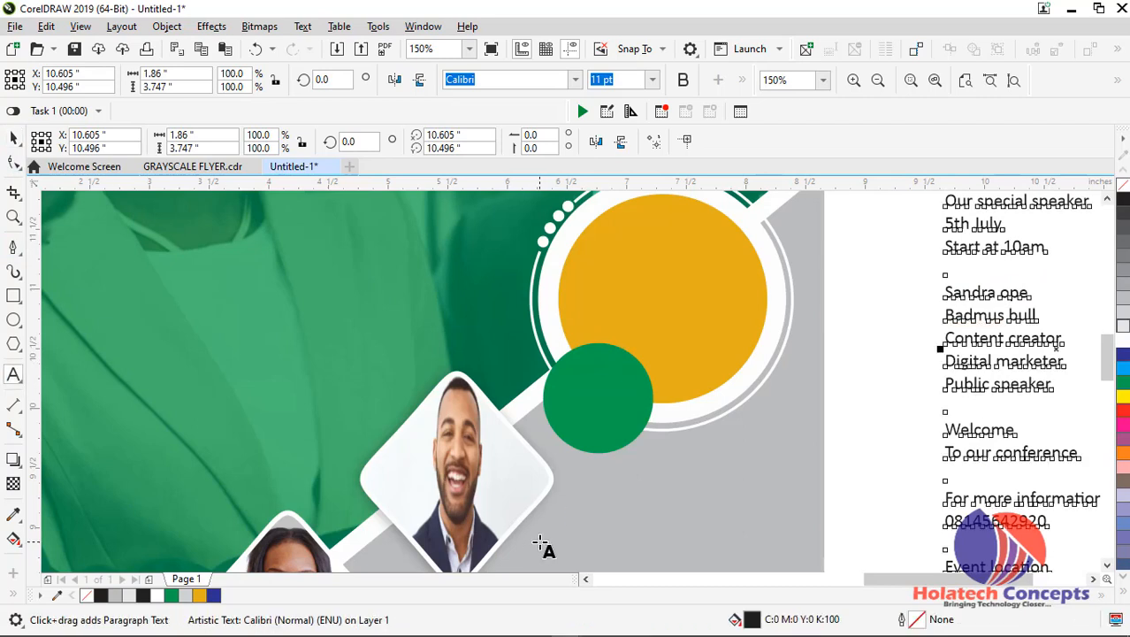
pyautogui.click(539, 541)
pyautogui.hotkey('ctrl', 'v')
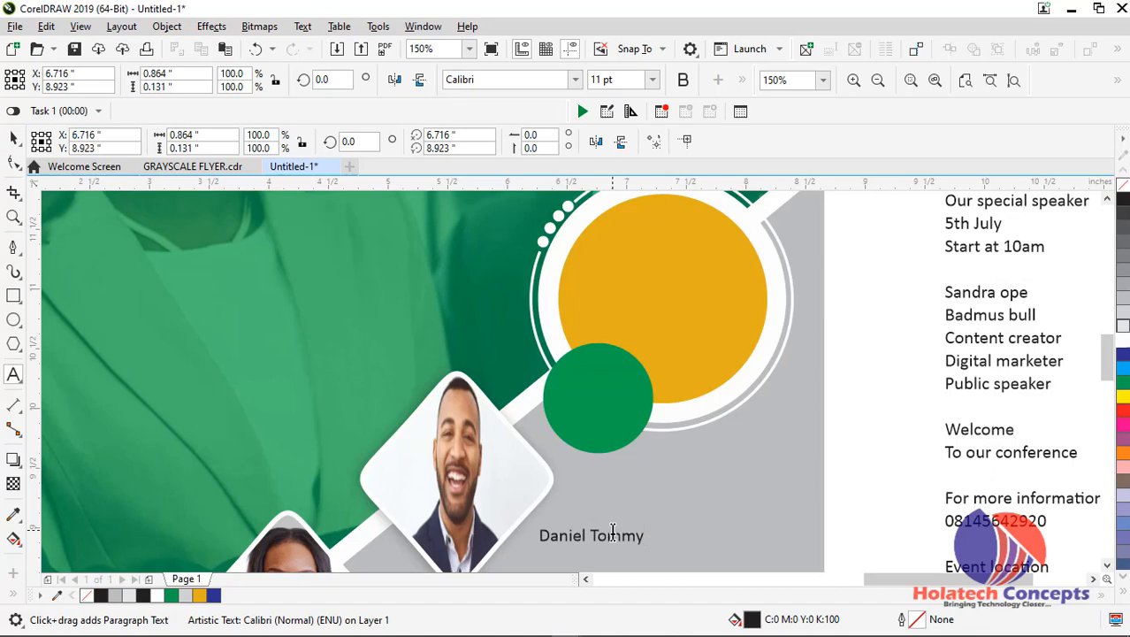
# Set the pasted speaker name in Roboto Bold at 16 pt
pyautogui.hotkey('ctrl', 'a')
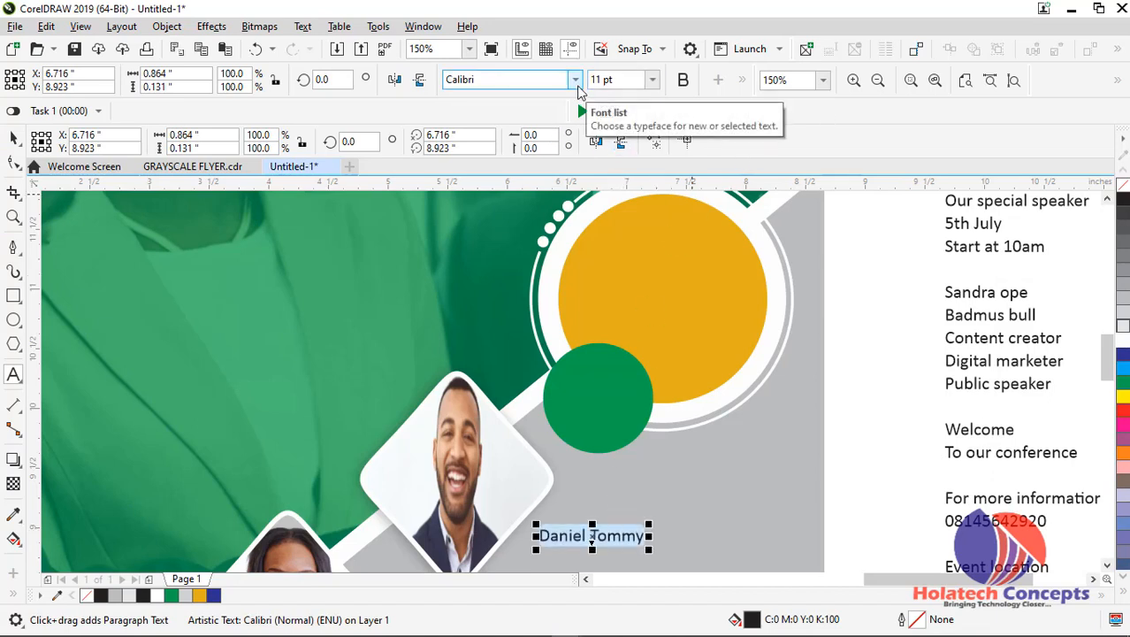
pyautogui.click(575, 81)
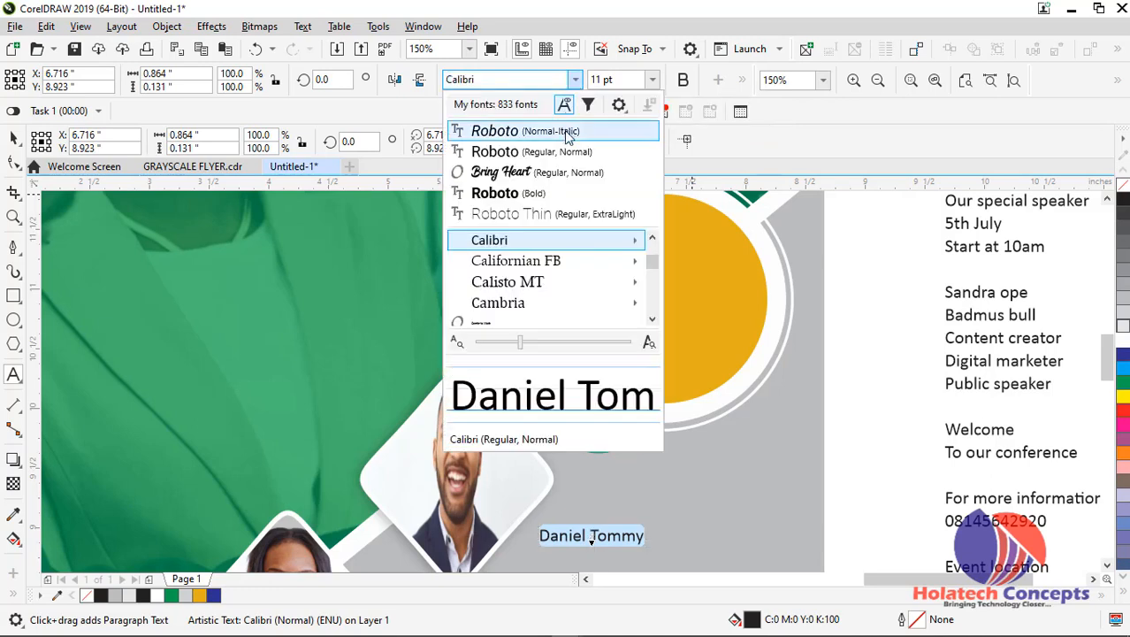
pyautogui.click(548, 192)
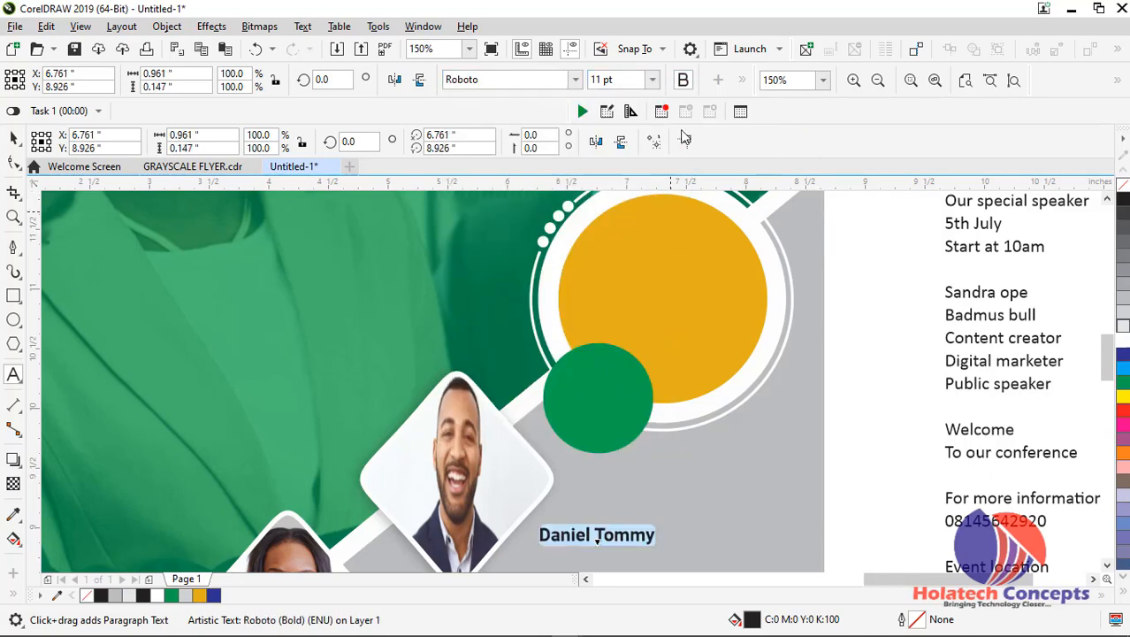
pyautogui.click(652, 82)
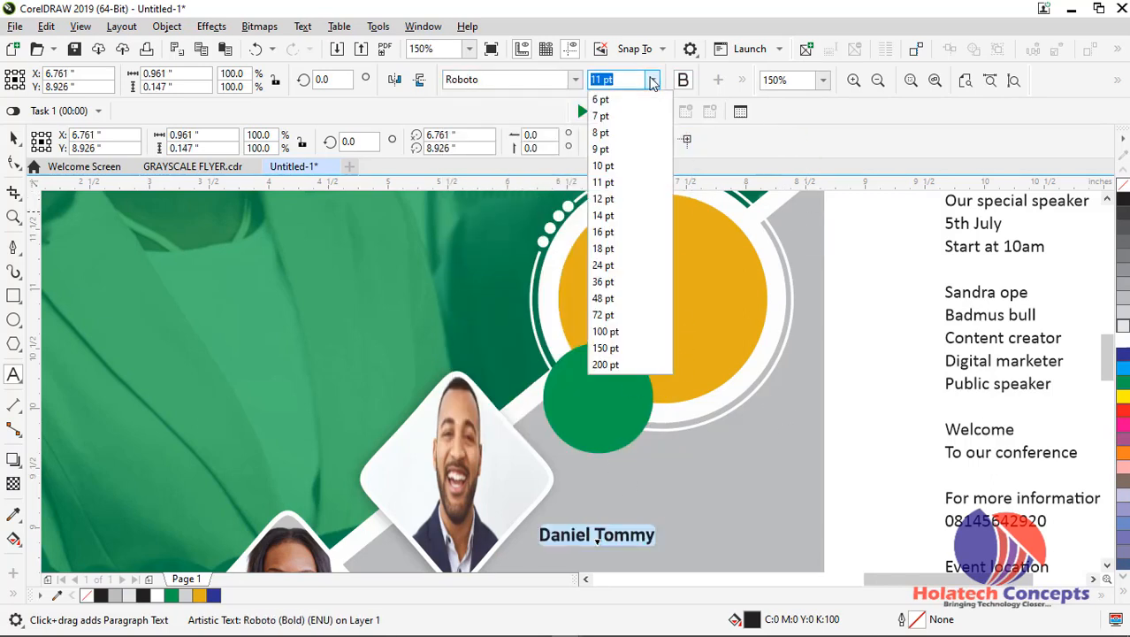
pyautogui.click(621, 235)
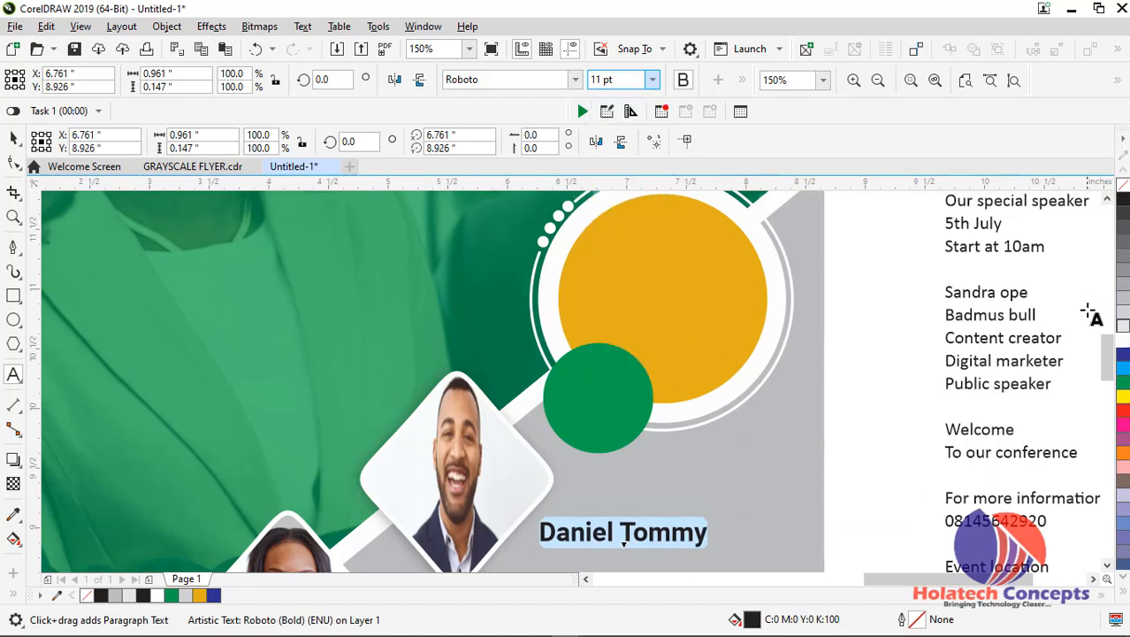
# Change the speaker name to UPPERCASE and fill it with green (C:100 M:0 Y:100 K:0)
pyautogui.scroll(-5, 933, 355)
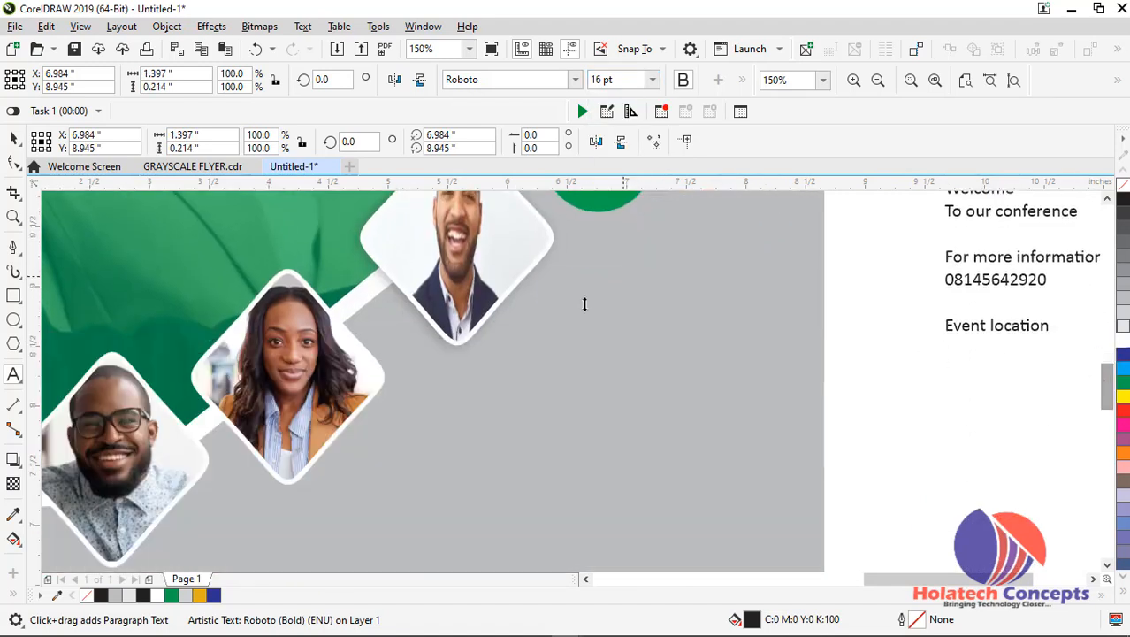
pyautogui.scroll(-2, 719, 371)
pyautogui.moveTo(923, 586)
pyautogui.mouseDown()
pyautogui.moveTo(855, 579)
pyautogui.moveTo(828, 561)
pyautogui.moveTo(929, 566)
pyautogui.moveTo(903, 575)
pyautogui.mouseUp()
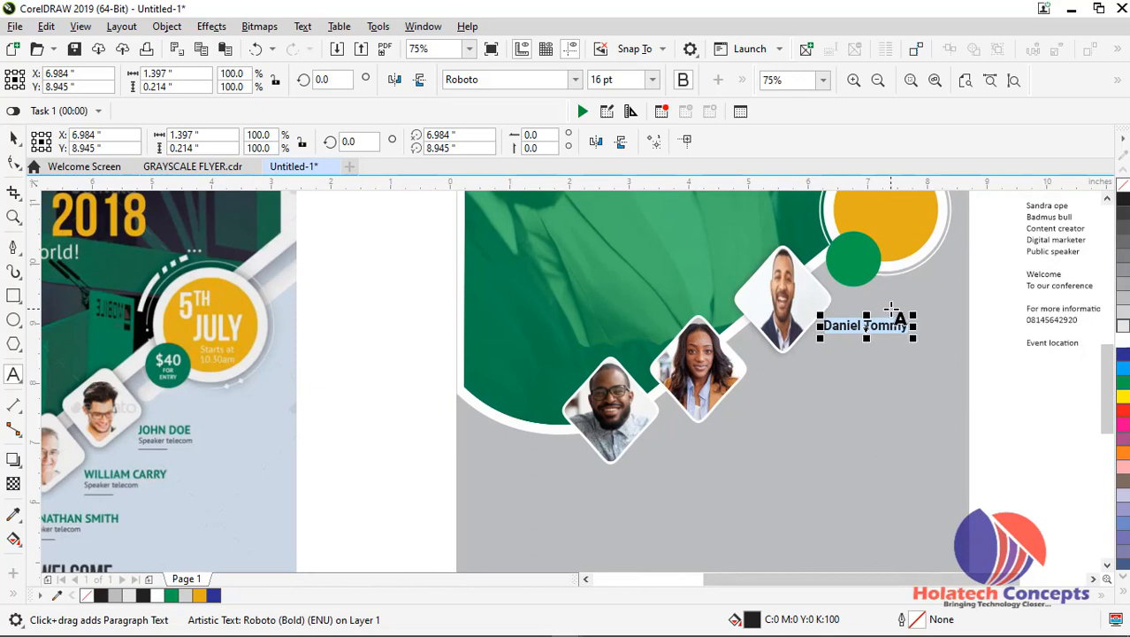
pyautogui.hotkey('shift', 'F3')
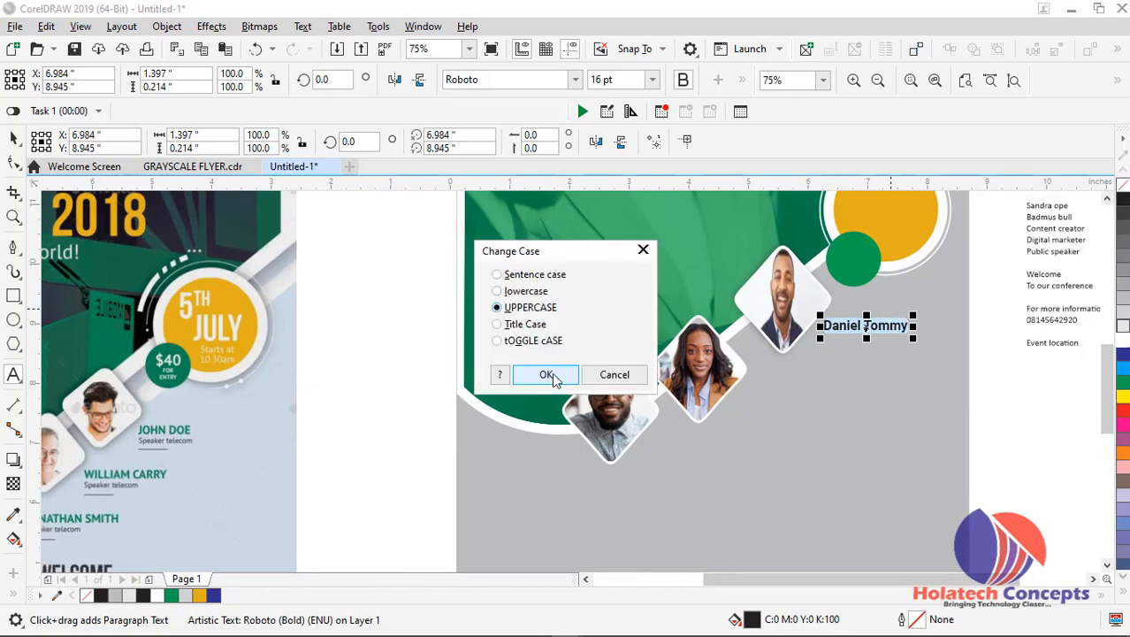
pyautogui.click(547, 374)
pyautogui.scroll(2, 893, 314)
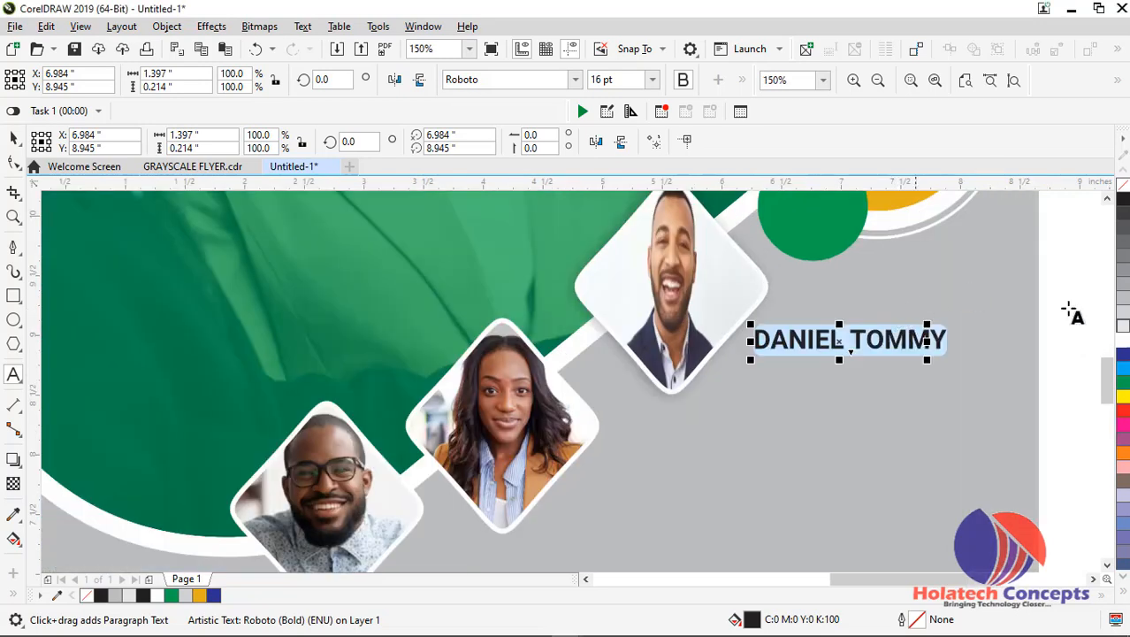
pyautogui.click(1123, 386)
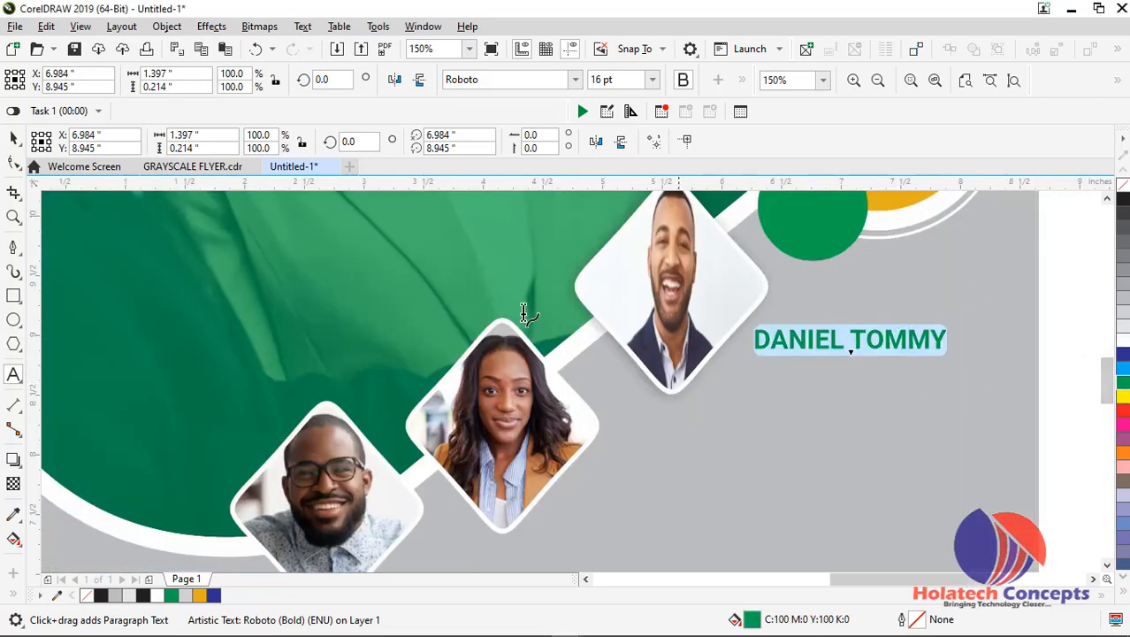
# Duplicate the green speaker name just below itself and place a vertical guideline at the original name's left edge
pyautogui.click(13, 138)
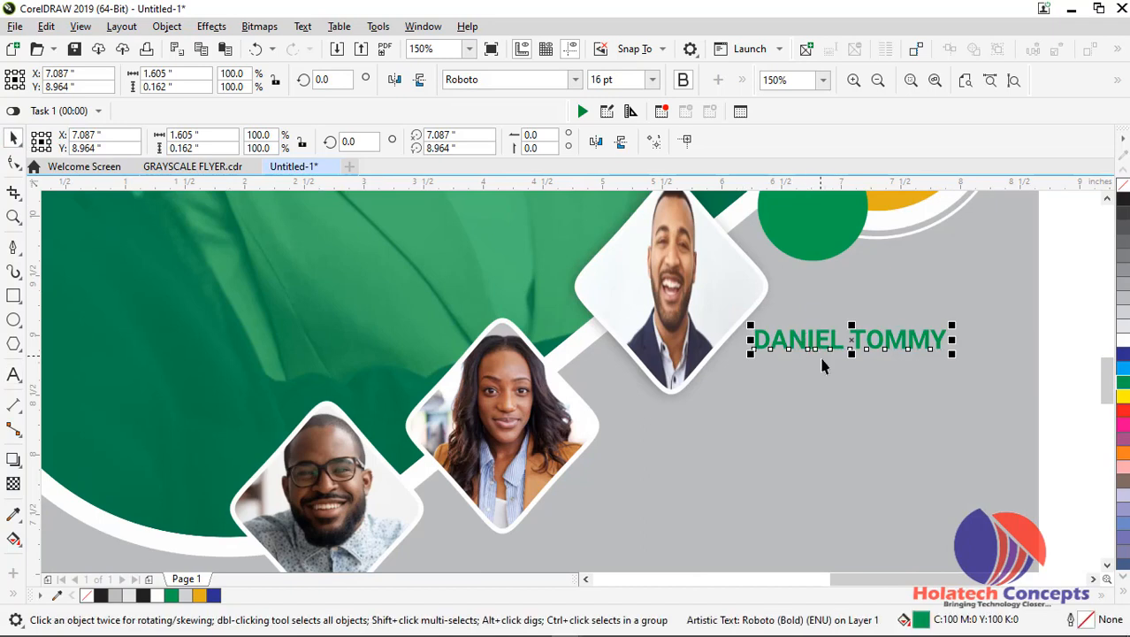
pyautogui.moveTo(807, 338); pyautogui.dragTo(806, 368)
pyautogui.scroll(4, 807, 365)
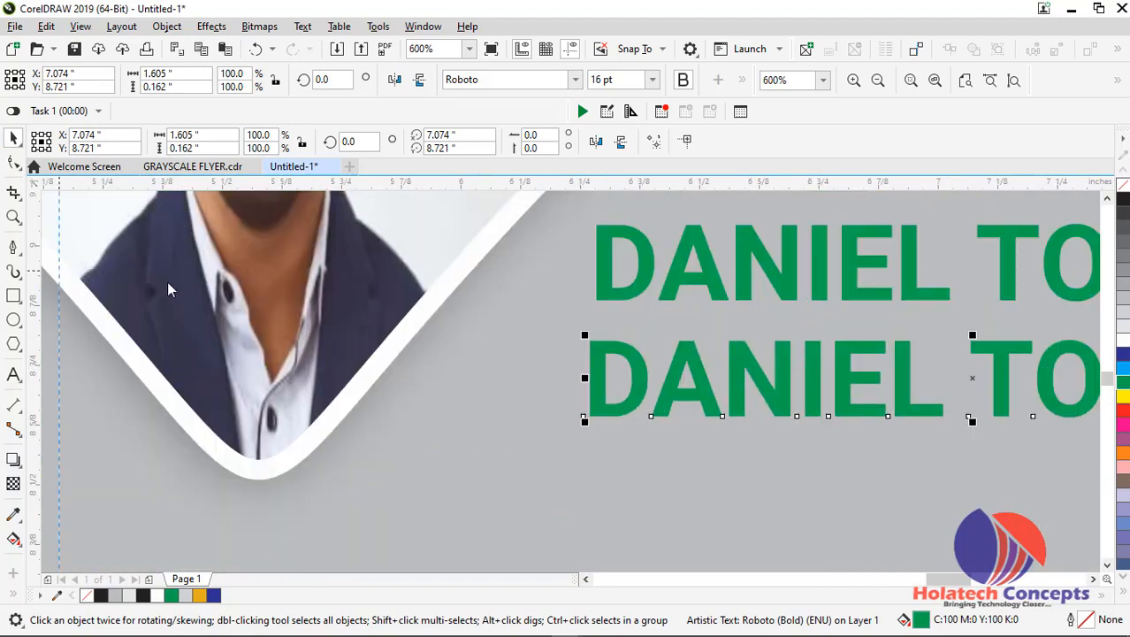
pyautogui.moveTo(585, 307); pyautogui.dragTo(593, 305)
pyautogui.moveTo(597, 310); pyautogui.dragTo(597, 301)
pyautogui.press('F8')
pyautogui.click(652, 378)
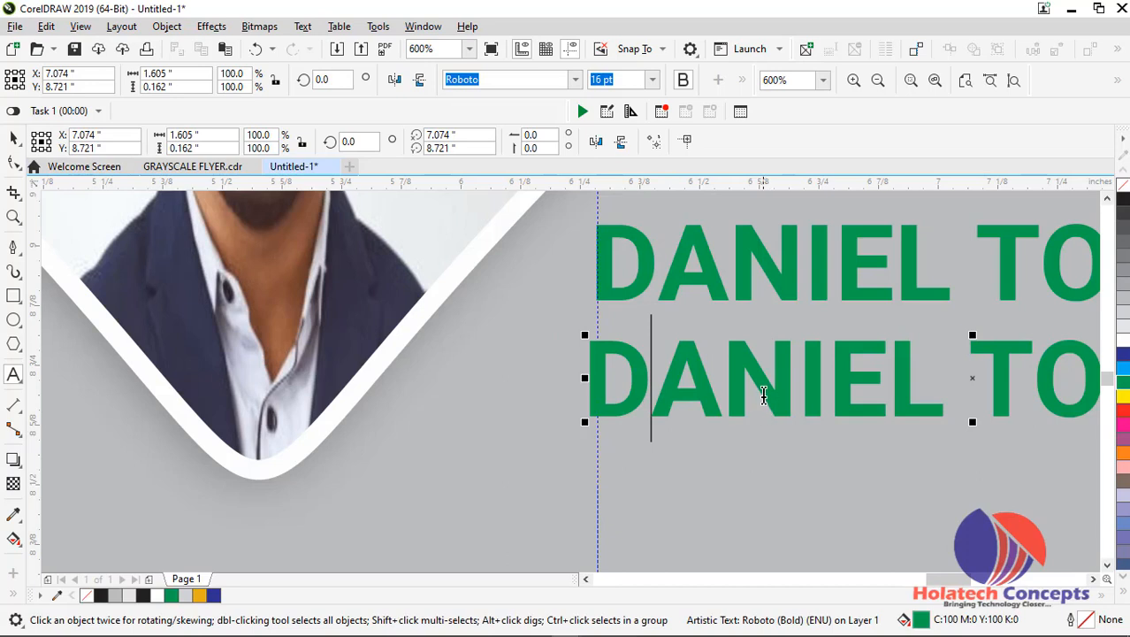
pyautogui.scroll(-3, 765, 393)
pyautogui.click(13, 137)
# Cut the line "Content creator" from the flyer copy text block beside the page
pyautogui.scroll(-6, 979, 323)
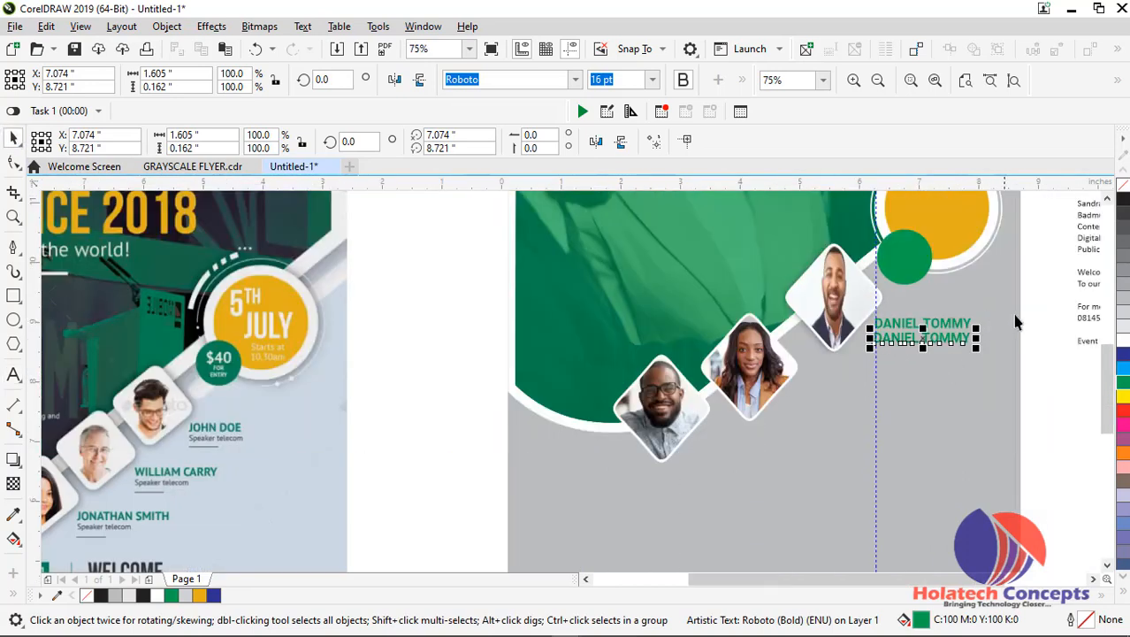
pyautogui.doubleClick(1087, 237)
pyautogui.click(1082, 232)
pyautogui.hscroll(5, 1077, 228)
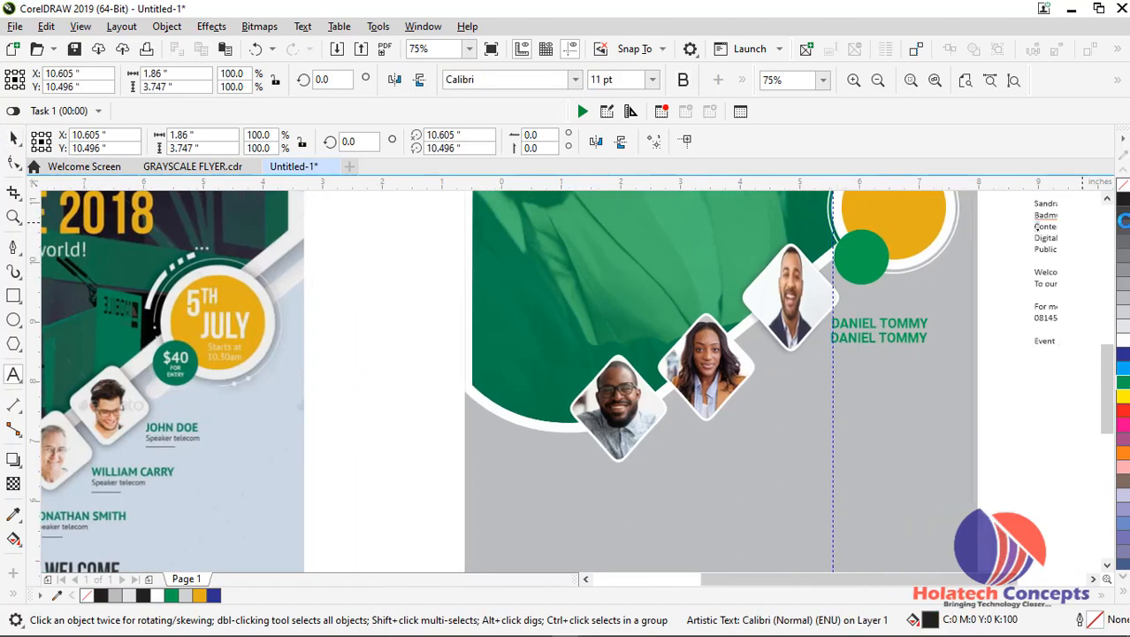
pyautogui.tripleClick(1037, 226)
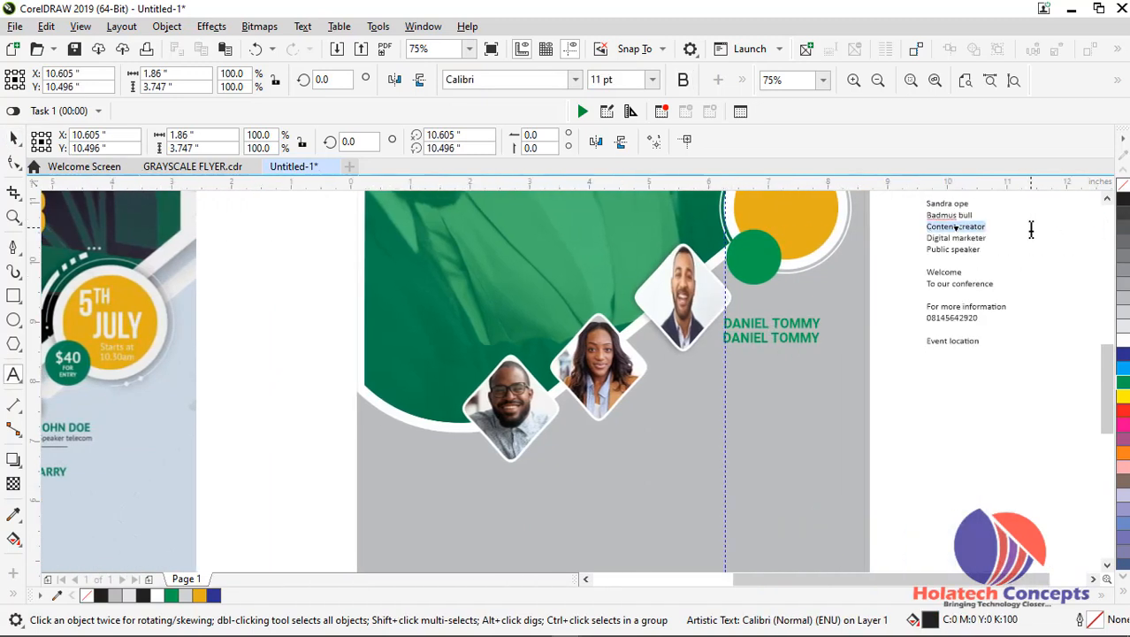
pyautogui.hotkey('ctrl', 'x')
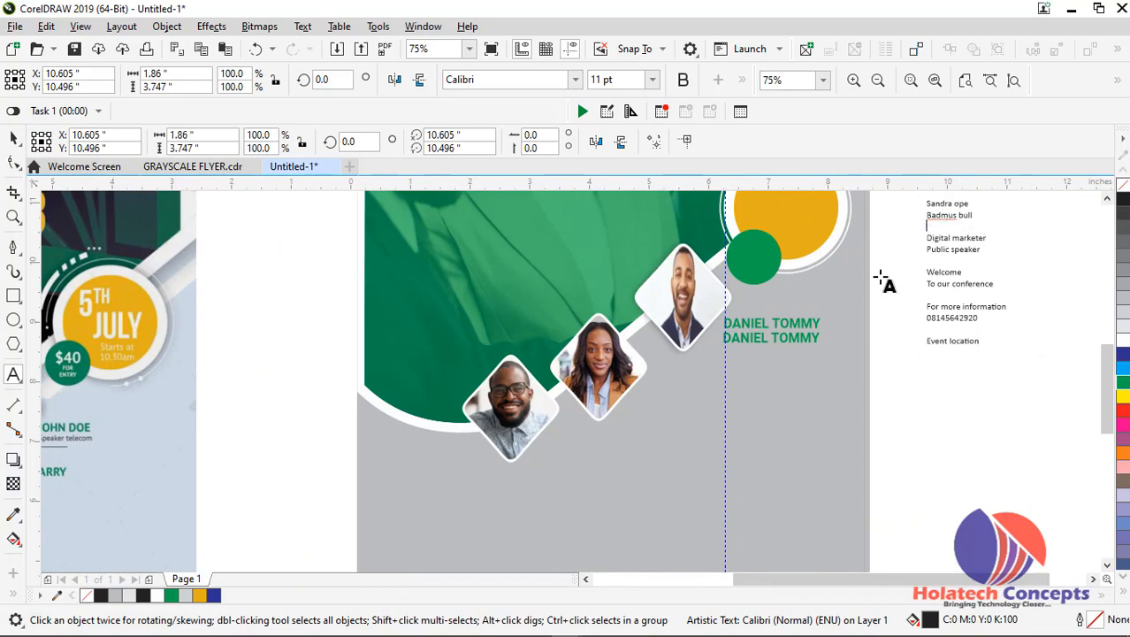
# Replace the duplicated speaker name's text with "Content creator" and finish editing the text
pyautogui.click(800, 337)
pyautogui.scroll(2, 799, 337)
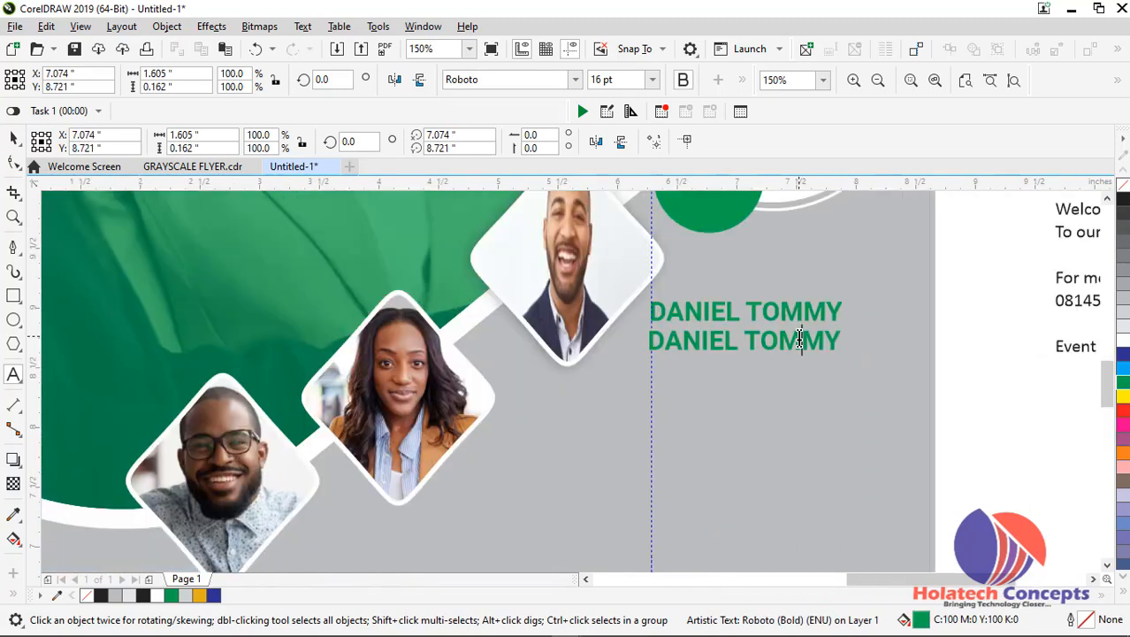
pyautogui.tripleClick(800, 337)
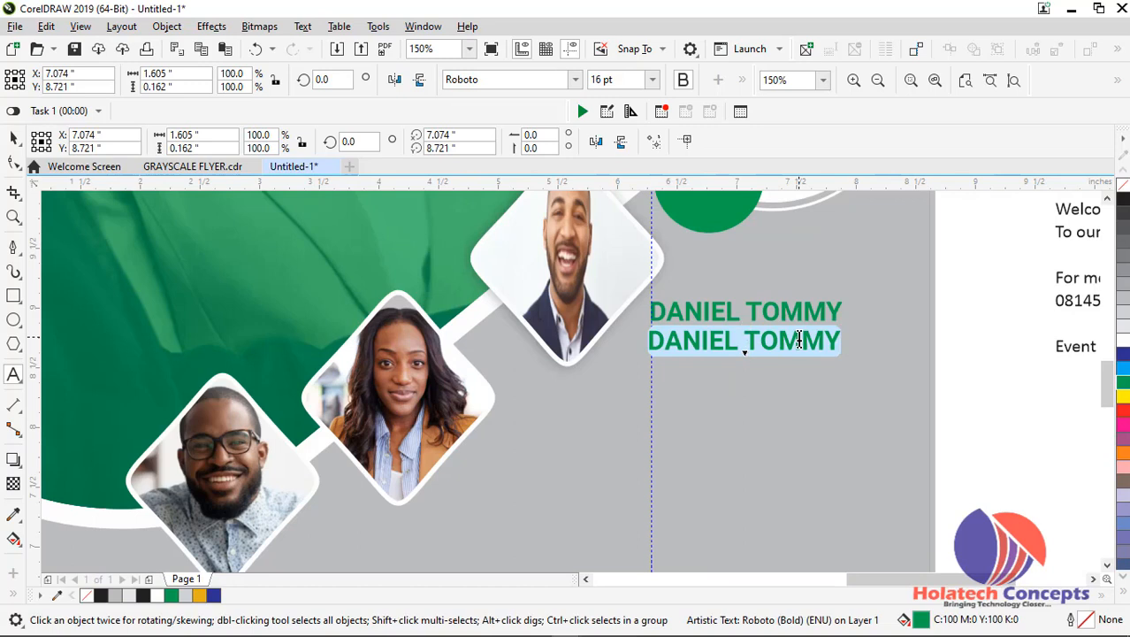
pyautogui.hotkey('ctrl', 'v')
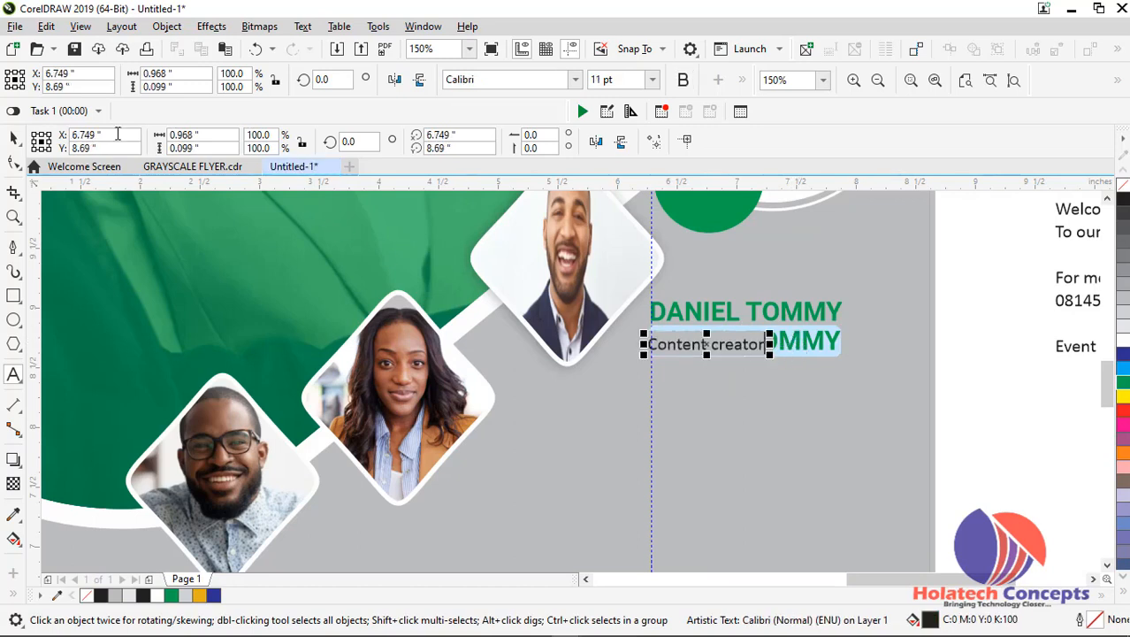
pyautogui.click(13, 139)
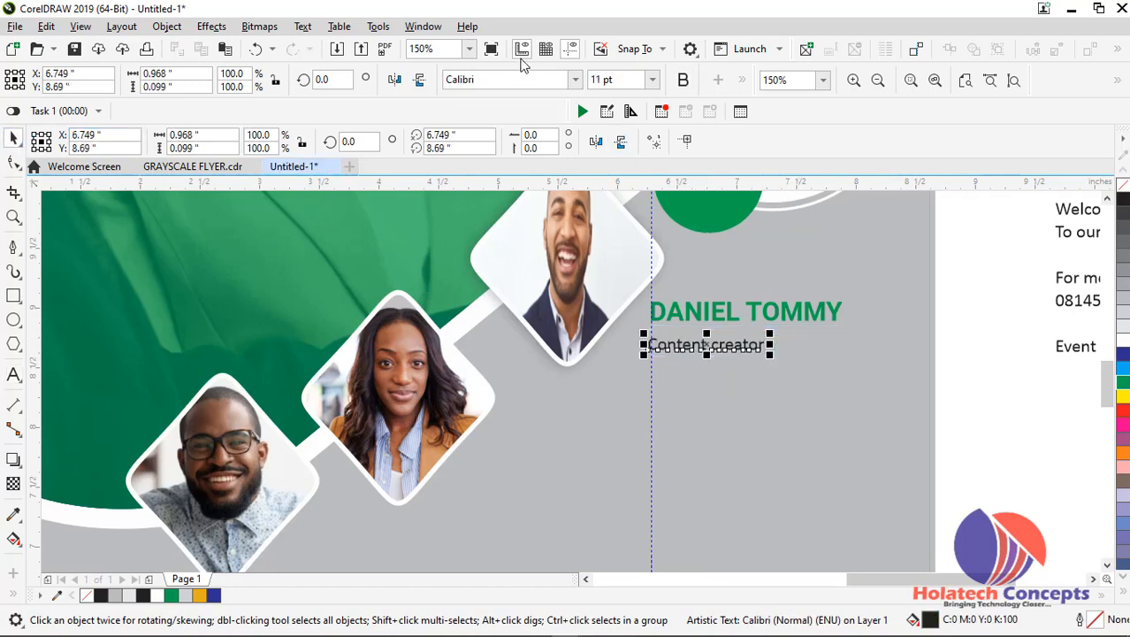
# Set "Content creator" in Roboto Normal-Italic and align its left edge with the guideline, at about X 6.8, Y 8.7 inches
pyautogui.click(577, 79)
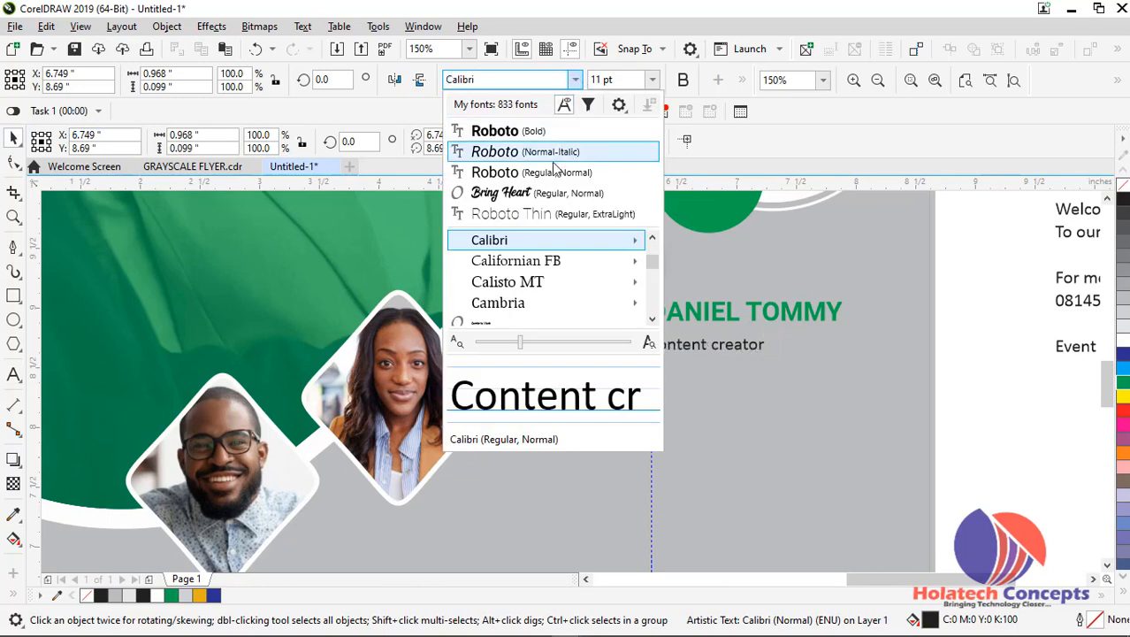
pyautogui.click(541, 160)
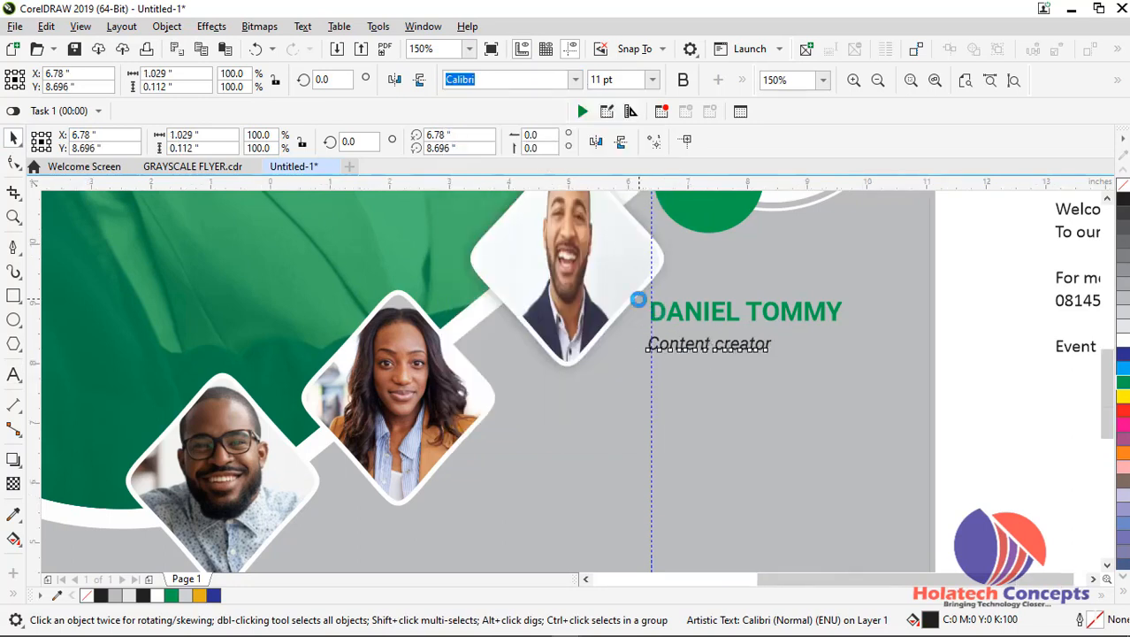
pyautogui.scroll(-2, 642, 300)
pyautogui.scroll(2, 635, 334)
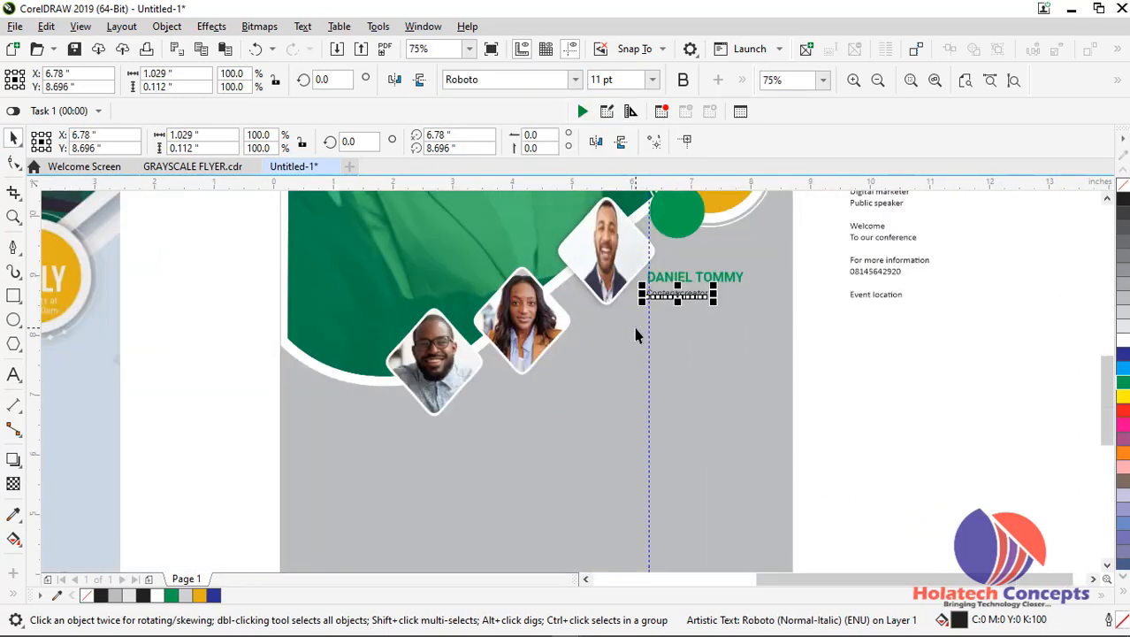
pyautogui.moveTo(964, 579); pyautogui.dragTo(858, 577)
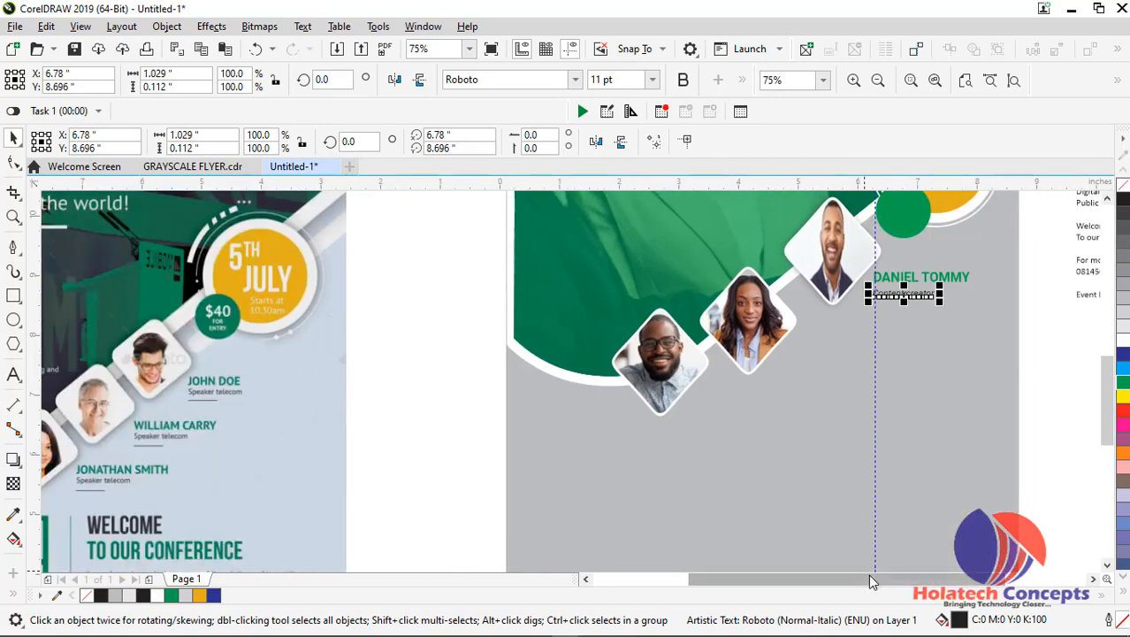
pyautogui.scroll(2, 928, 311)
pyautogui.scroll(2, 885, 285)
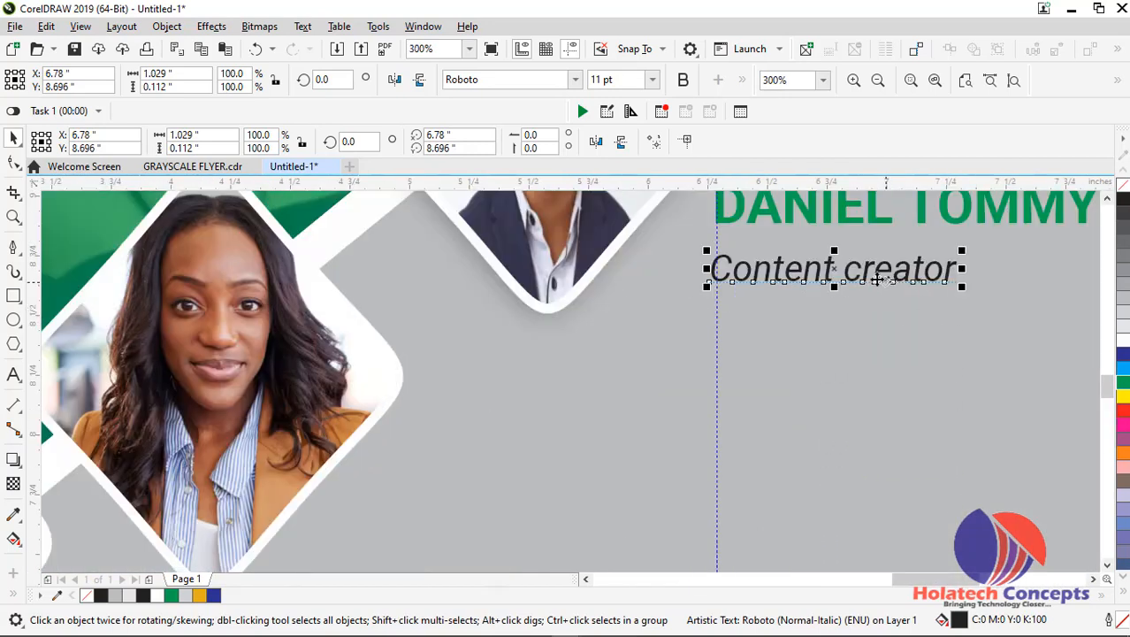
pyautogui.moveTo(835, 268); pyautogui.dragTo(838, 268)
pyautogui.scroll(-4, 838, 268)
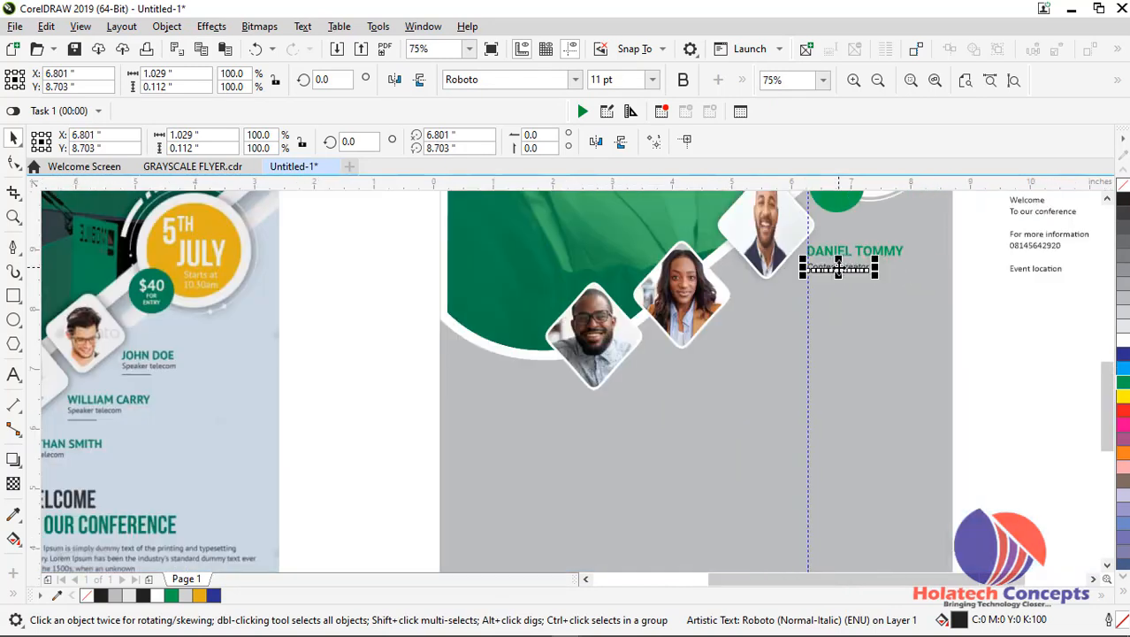
# Duplicate the speaker name and job title beside the woman's diamond photo, at about X 5.6, Y 7.6 inches, and place a horizontal guideline at the photo's lower tip
pyautogui.click(873, 253)
pyautogui.keyDown('shift'); pyautogui.click(858, 266); pyautogui.keyUp('shift')
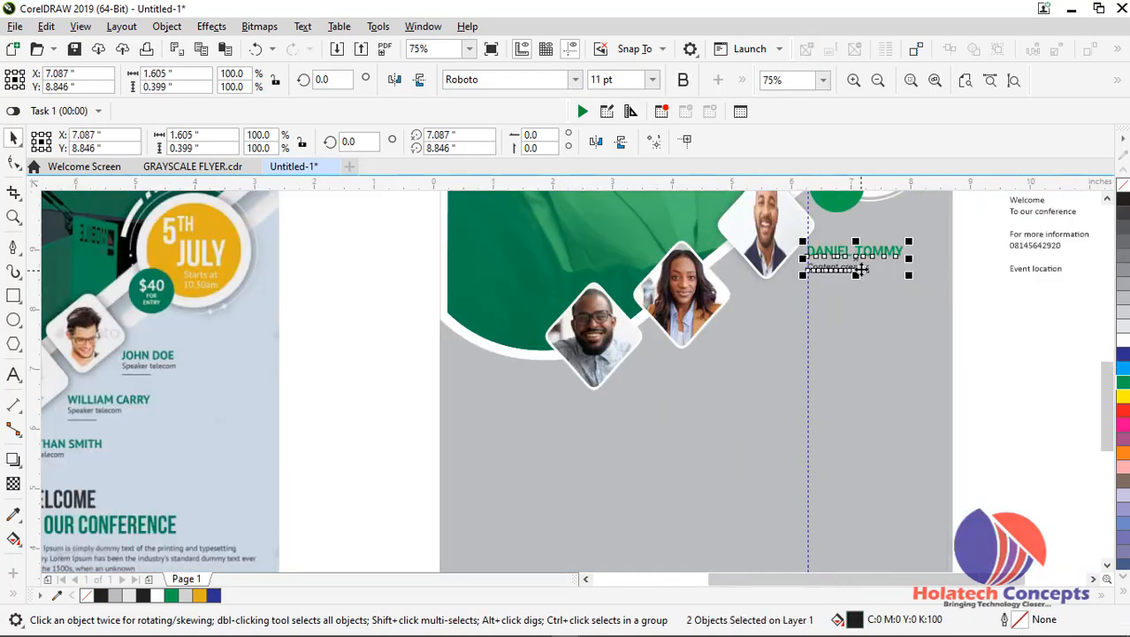
pyautogui.moveTo(856, 268); pyautogui.dragTo(766, 348)
pyautogui.scroll(4, 768, 341)
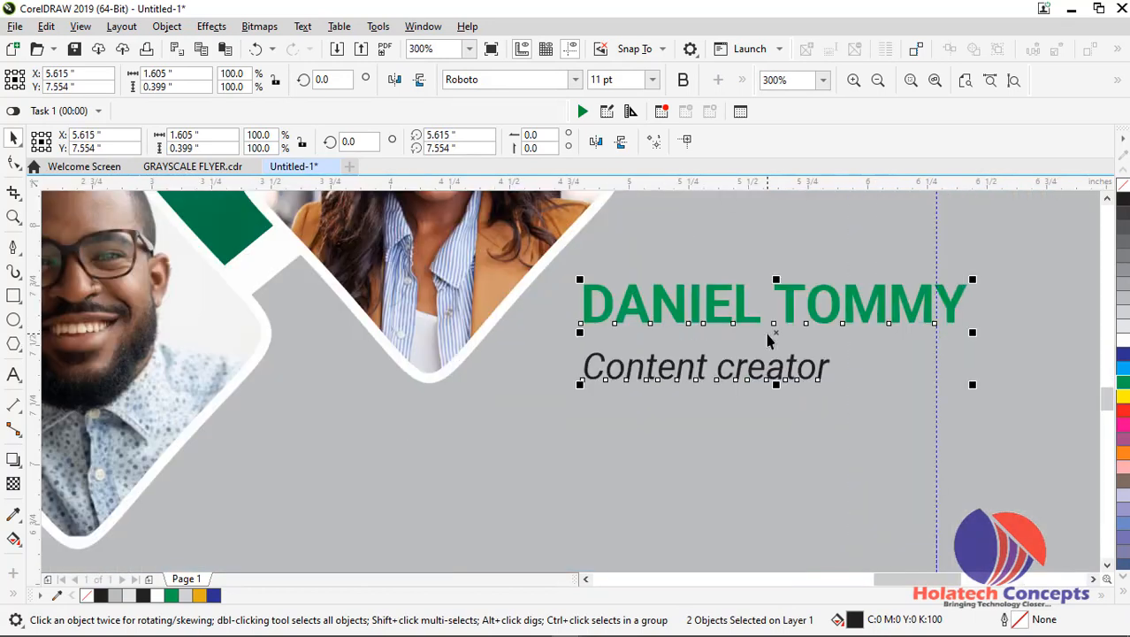
pyautogui.scroll(-1, 768, 337)
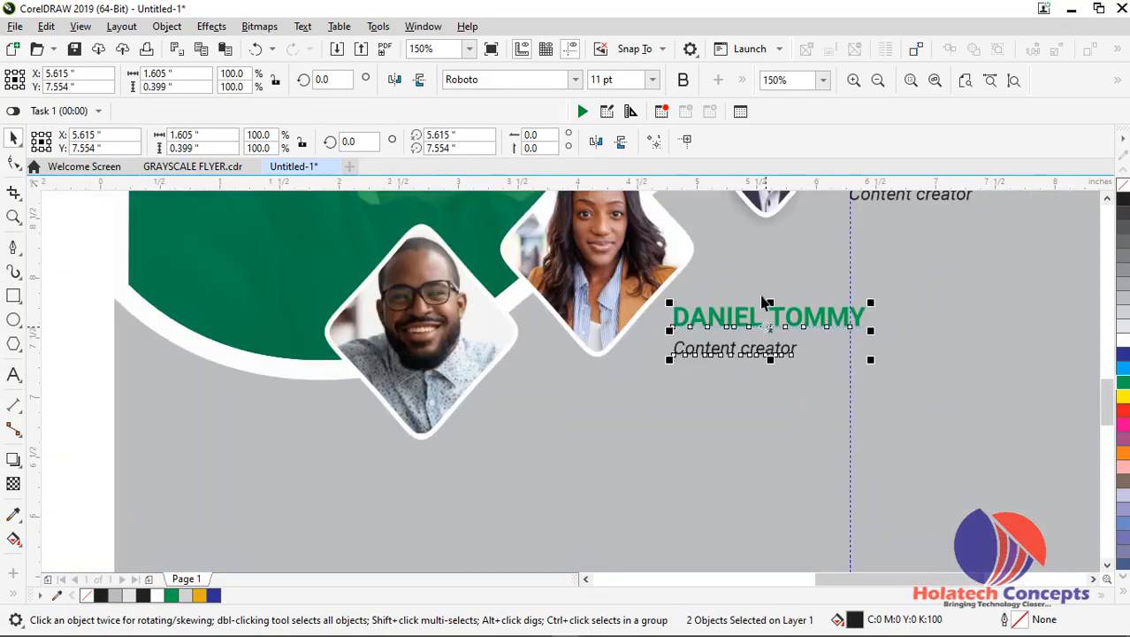
pyautogui.moveTo(758, 184); pyautogui.dragTo(764, 355)
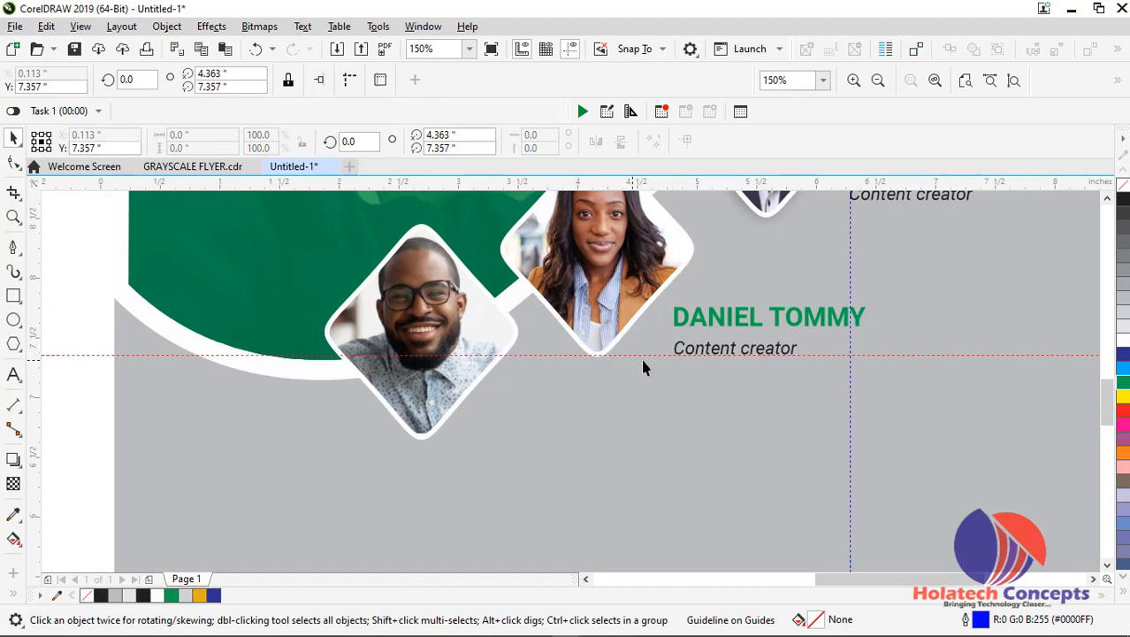
# Duplicate that speaker name and job title beside the lowest diamond photo, at about X 4.0, Y 6.8 inches
pyautogui.click(762, 322)
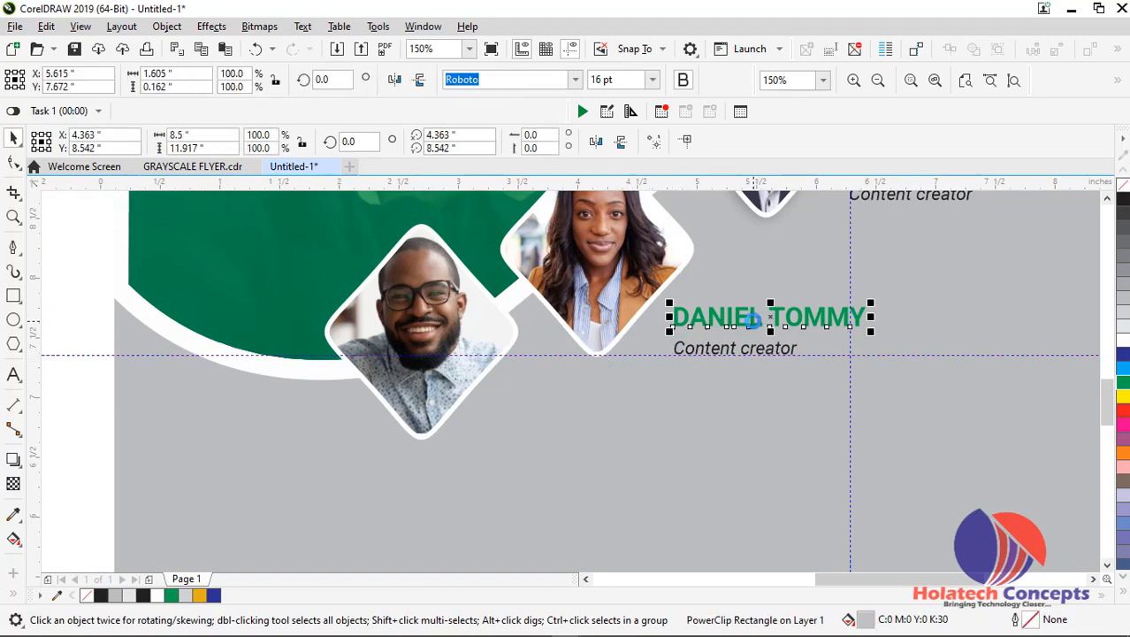
pyautogui.keyDown('shift'); pyautogui.click(766, 352); pyautogui.keyUp('shift')
pyautogui.moveTo(766, 350); pyautogui.dragTo(575, 432)
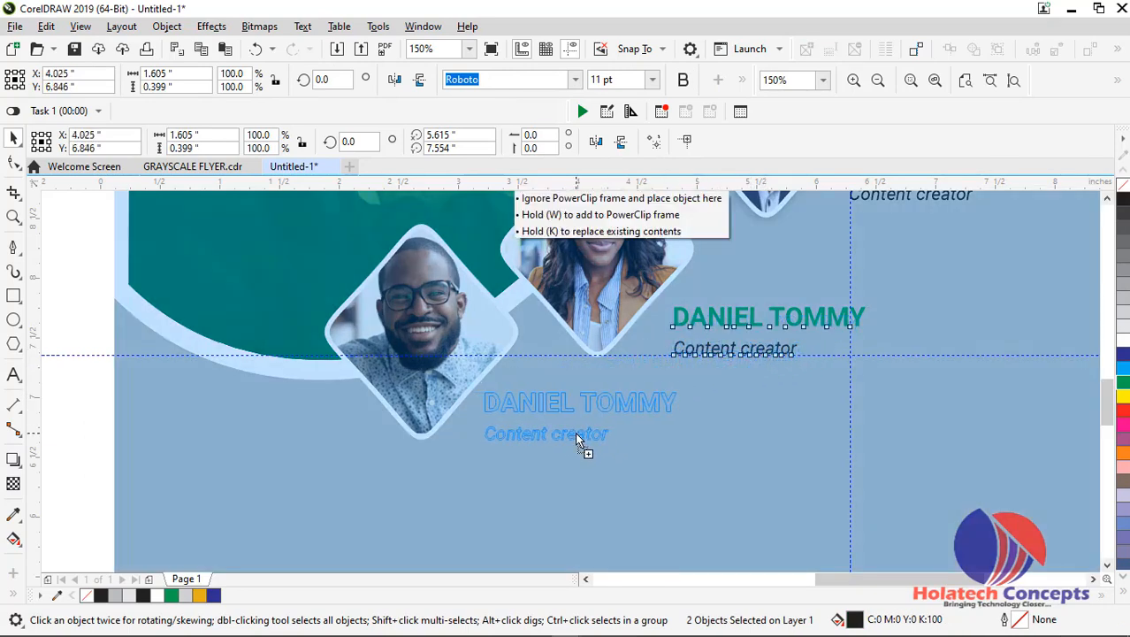
pyautogui.rightClick(575, 431)
# Place a horizontal guideline at about Y 6.65 inches, at the lowest diamond photo's bottom tip and the job title's baseline
pyautogui.click(522, 180)
pyautogui.moveTo(522, 183); pyautogui.dragTo(561, 443)
pyautogui.click(565, 440)
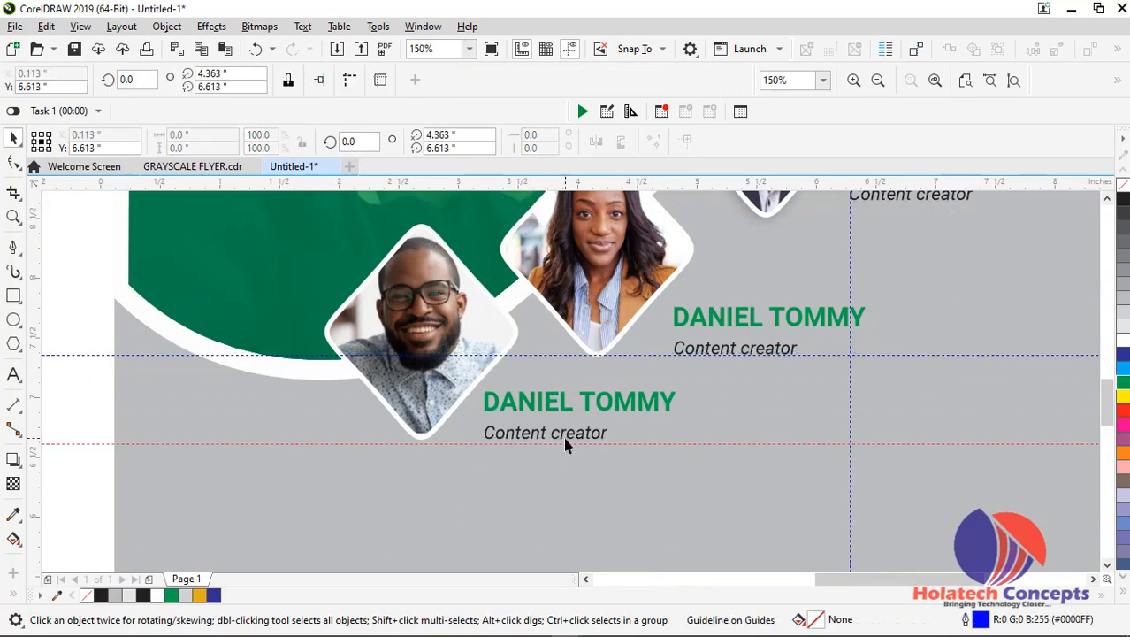
pyautogui.scroll(2, 565, 434)
pyautogui.click(504, 459)
pyautogui.click(507, 456)
pyautogui.moveTo(508, 456); pyautogui.dragTo(533, 449)
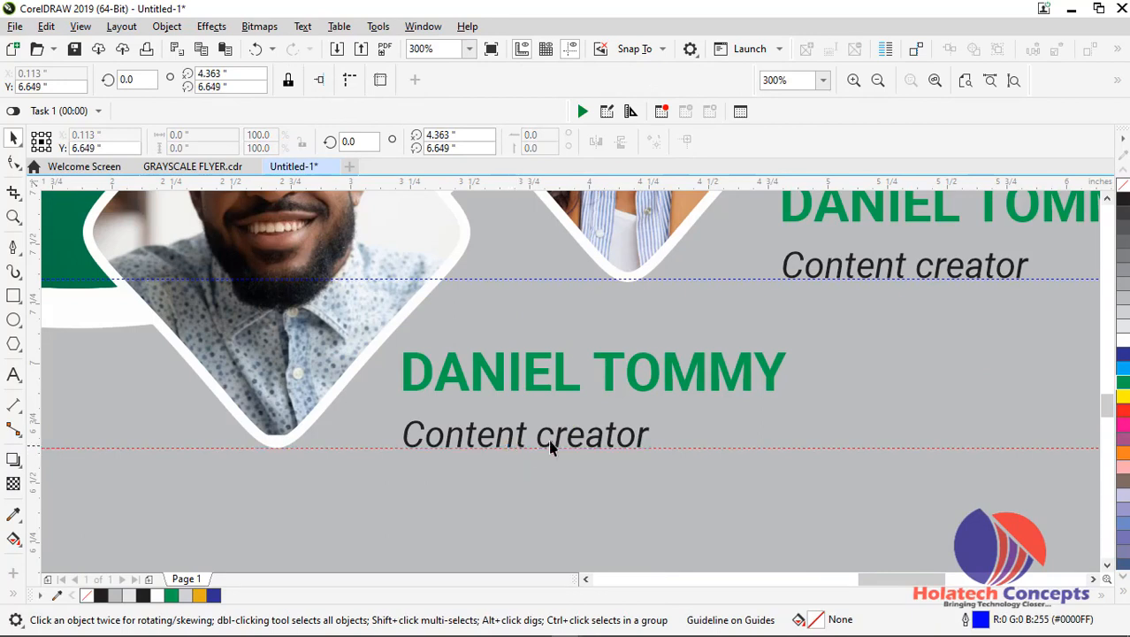
# Cut the first remaining speaker name from the flyer copy text block beside the page
pyautogui.scroll(-2, 734, 358)
pyautogui.scroll(-2, 975, 336)
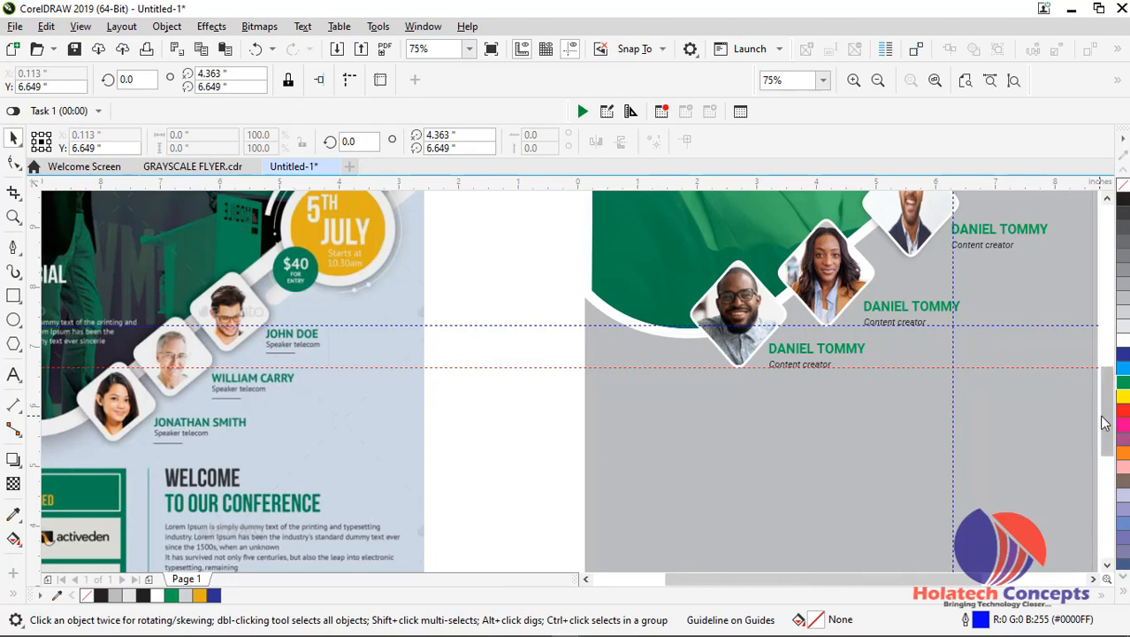
pyautogui.moveTo(1107, 414); pyautogui.dragTo(1107, 398)
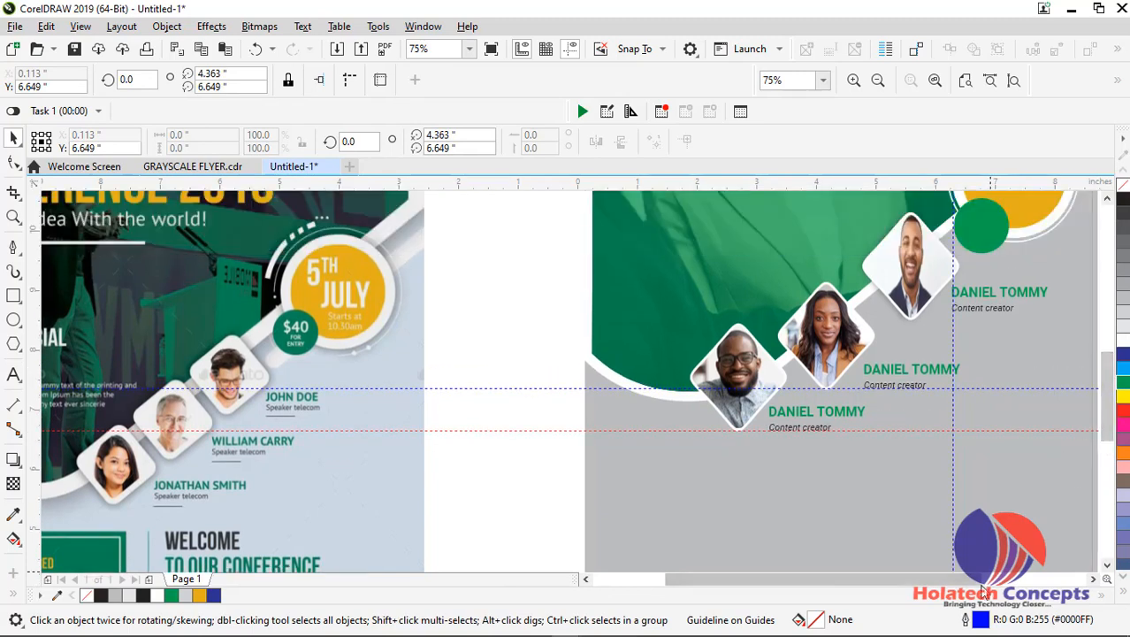
pyautogui.moveTo(971, 580); pyautogui.dragTo(1023, 581)
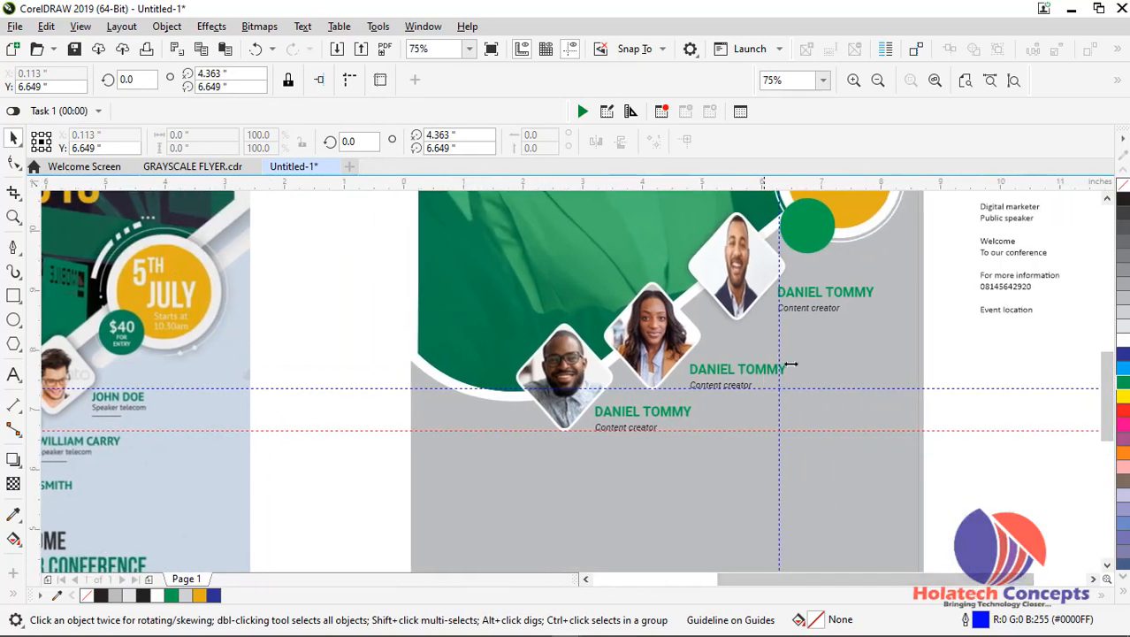
pyautogui.moveTo(1106, 371); pyautogui.dragTo(1106, 335)
pyautogui.doubleClick(1008, 329)
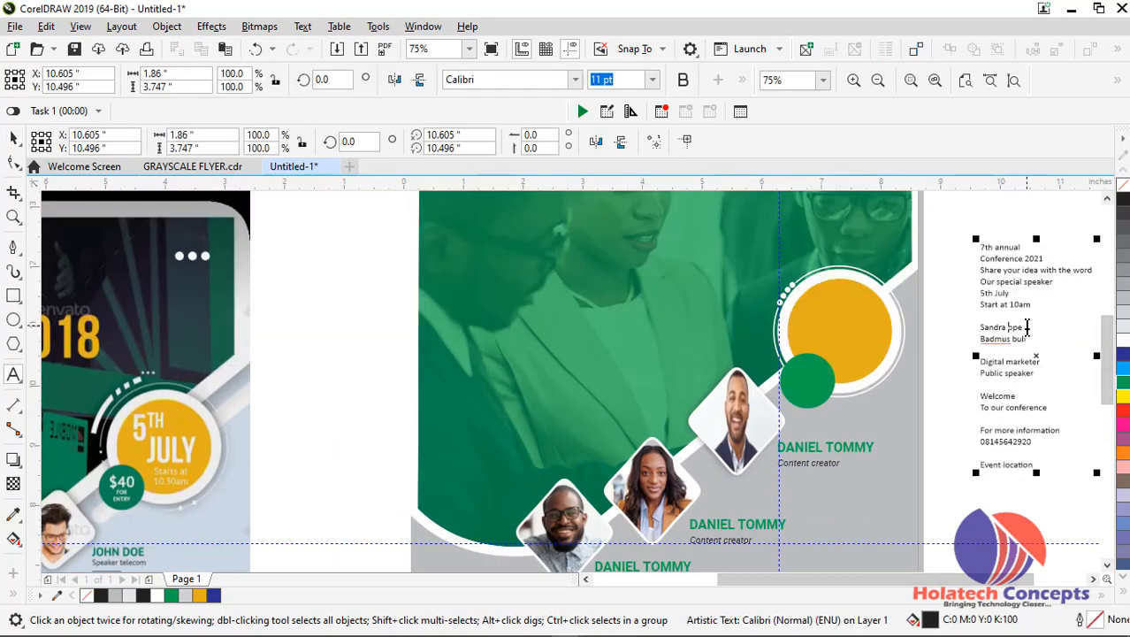
pyautogui.moveTo(1022, 329); pyautogui.dragTo(963, 333)
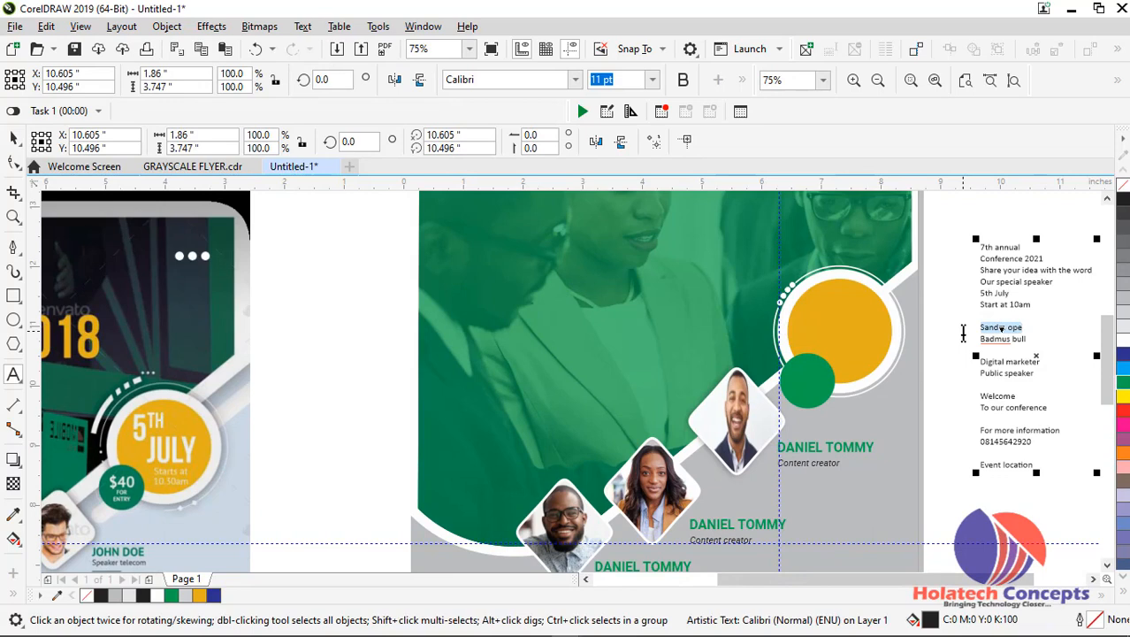
pyautogui.press('BackSpace')
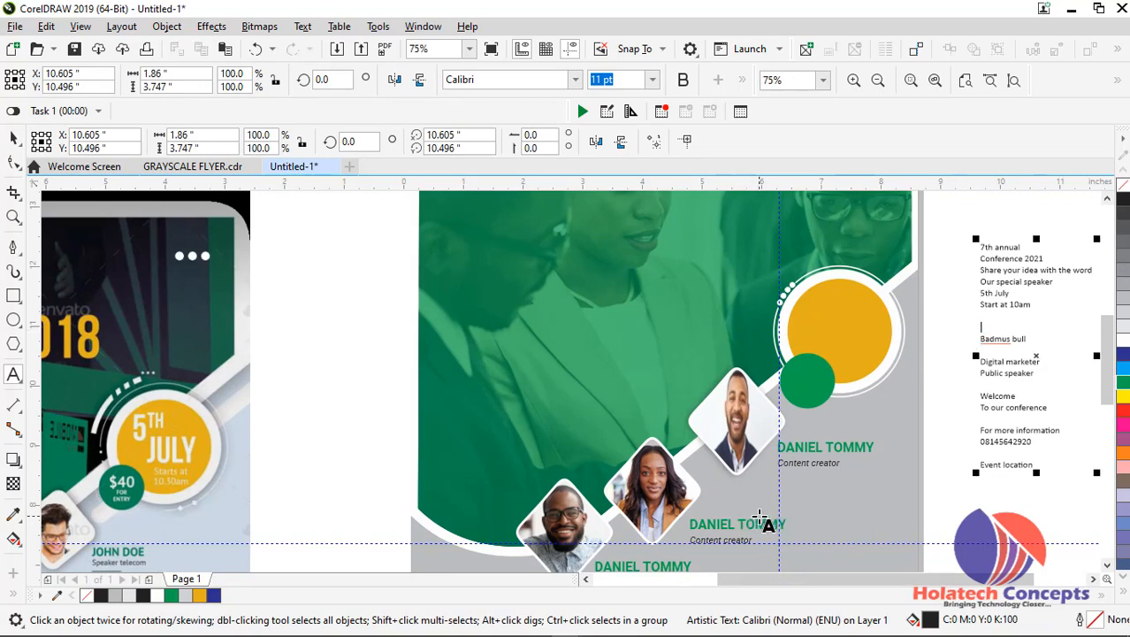
# Replace the green speaker name beside the woman's diamond photo with the name cut from the copy text block
pyautogui.click(748, 526)
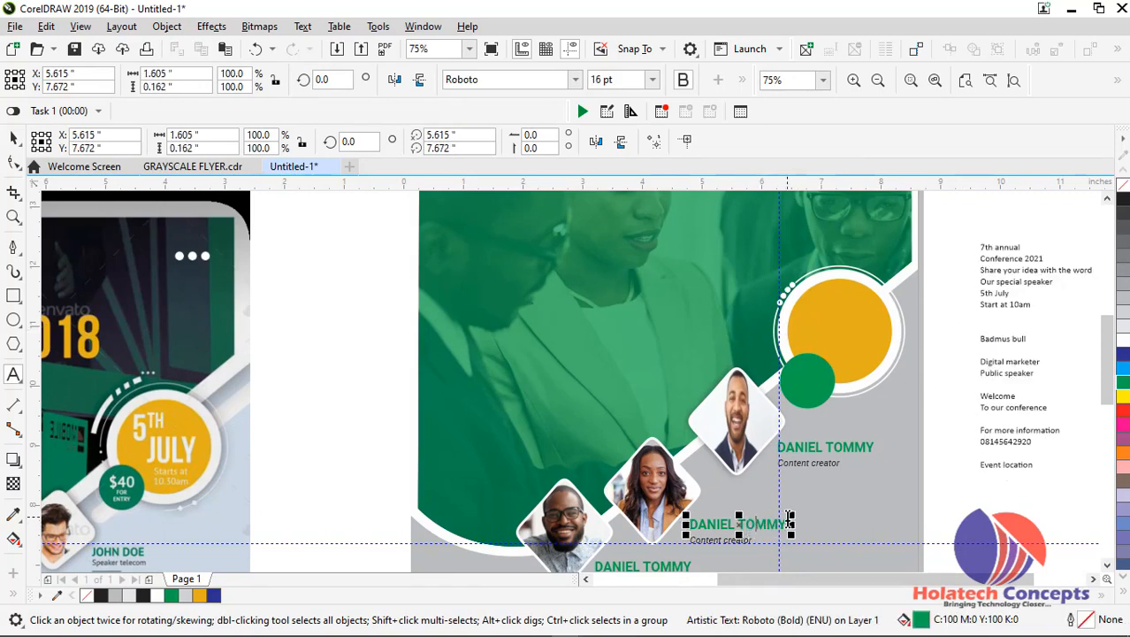
pyautogui.click(787, 524)
pyautogui.scroll(2, 789, 513)
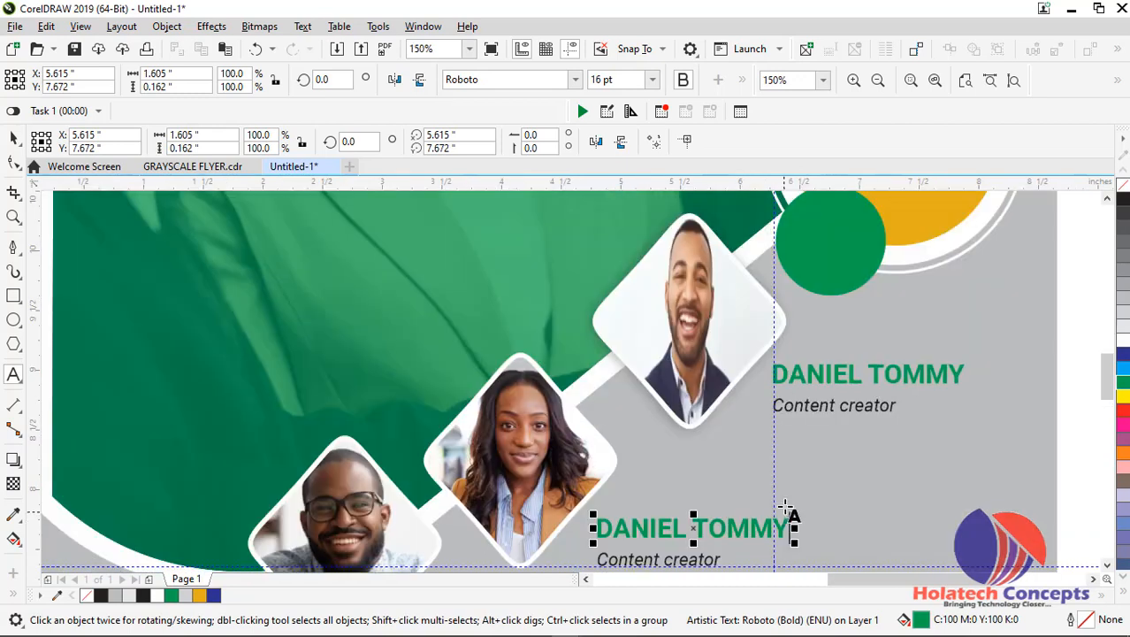
pyautogui.hotkey('ctrl', 'a')
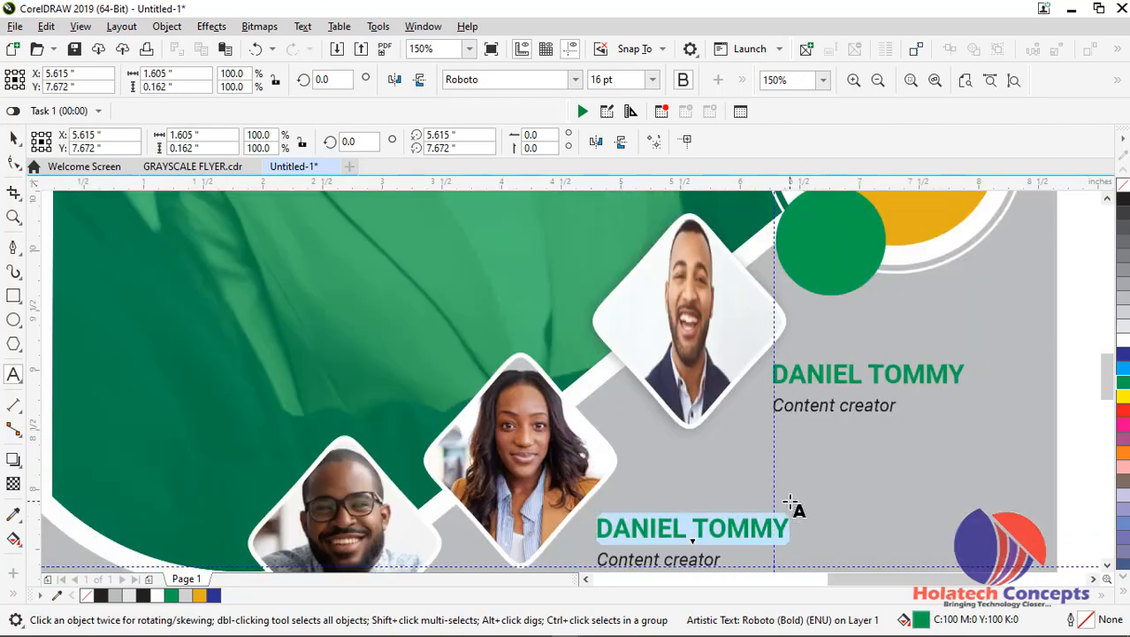
pyautogui.hotkey('ctrl', 'v')
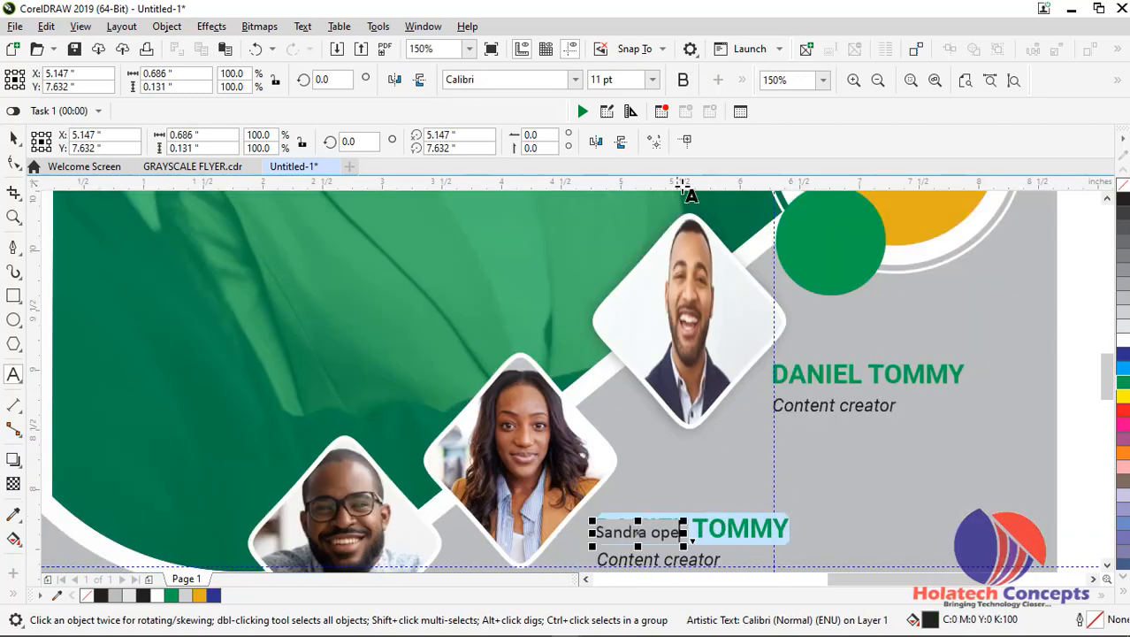
# Set the pasted speaker name in Roboto Bold at 16 pt and convert it to uppercase
pyautogui.click(652, 80)
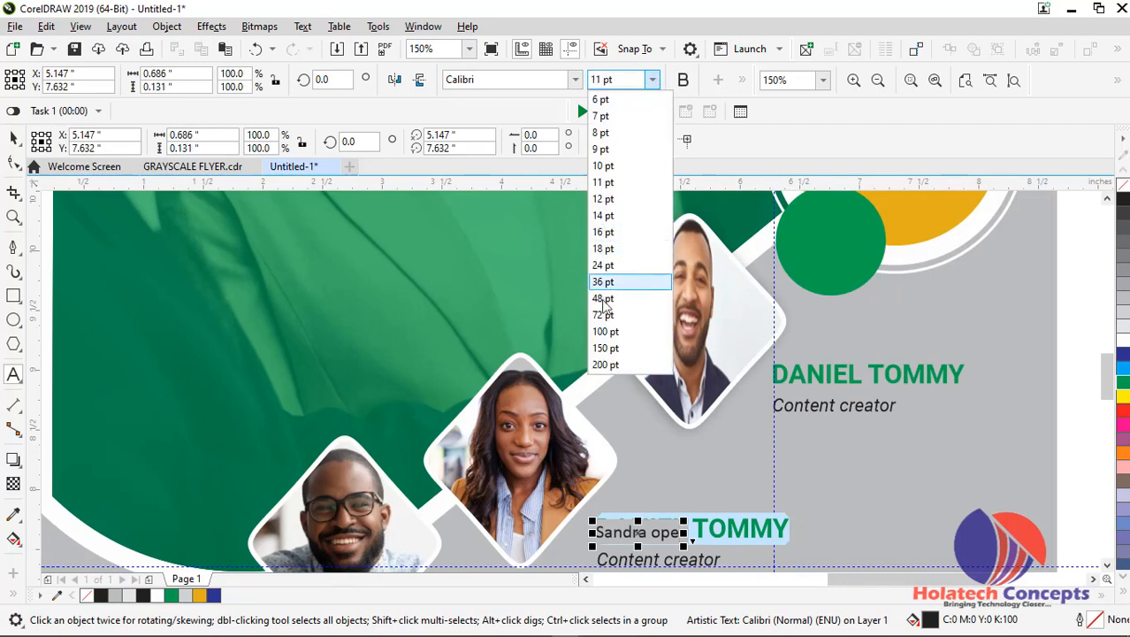
pyautogui.click(616, 235)
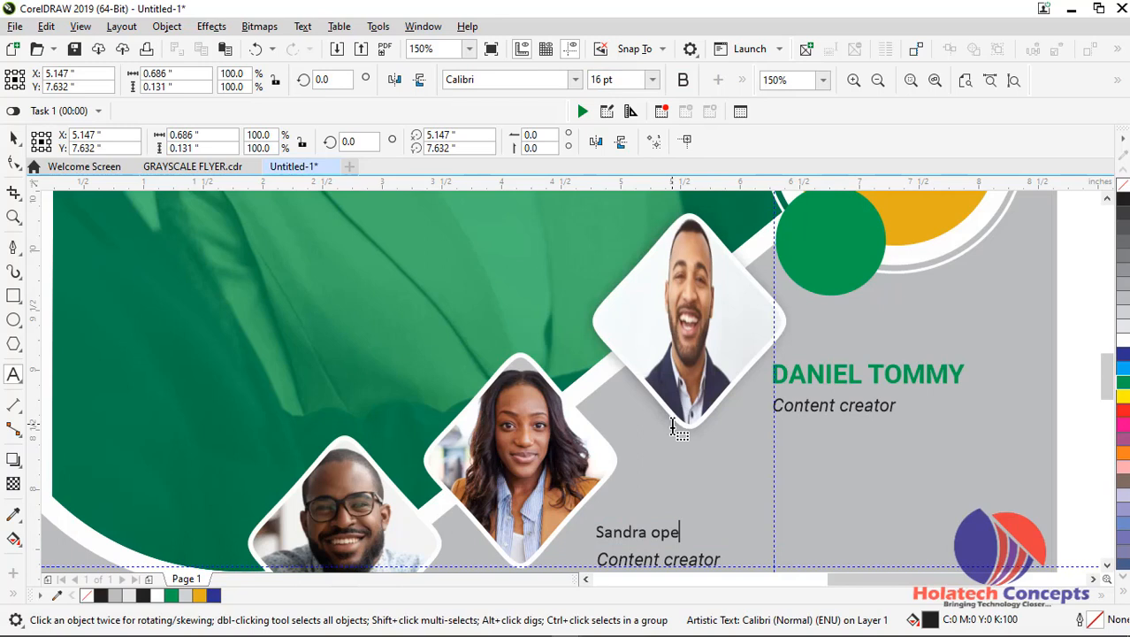
pyautogui.hotkey('ctrl', 'a')
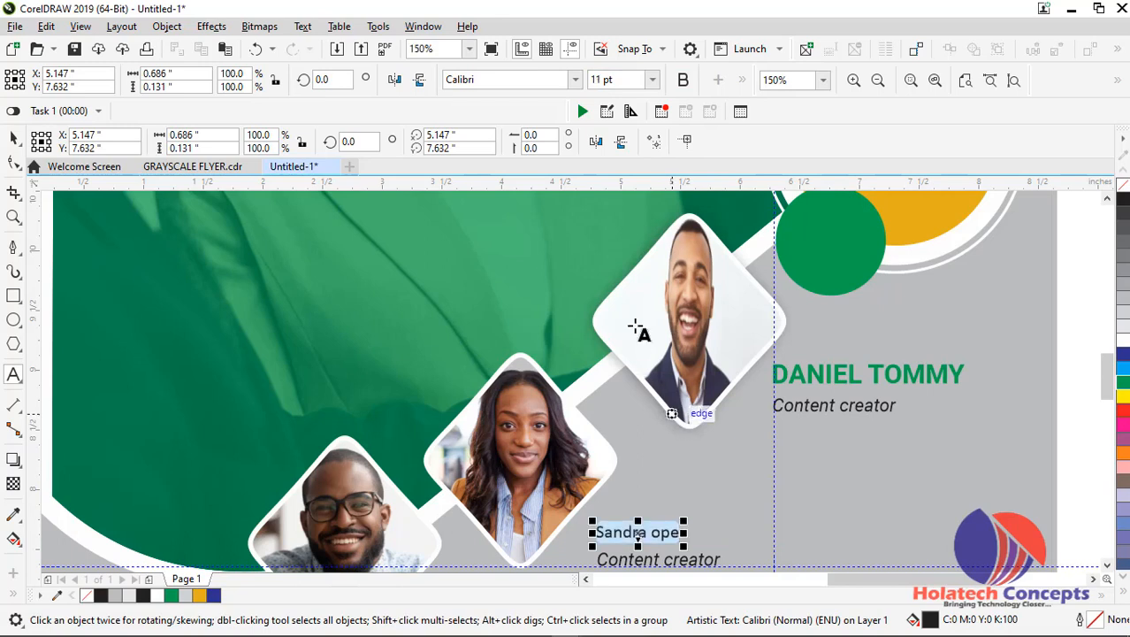
pyautogui.click(655, 78)
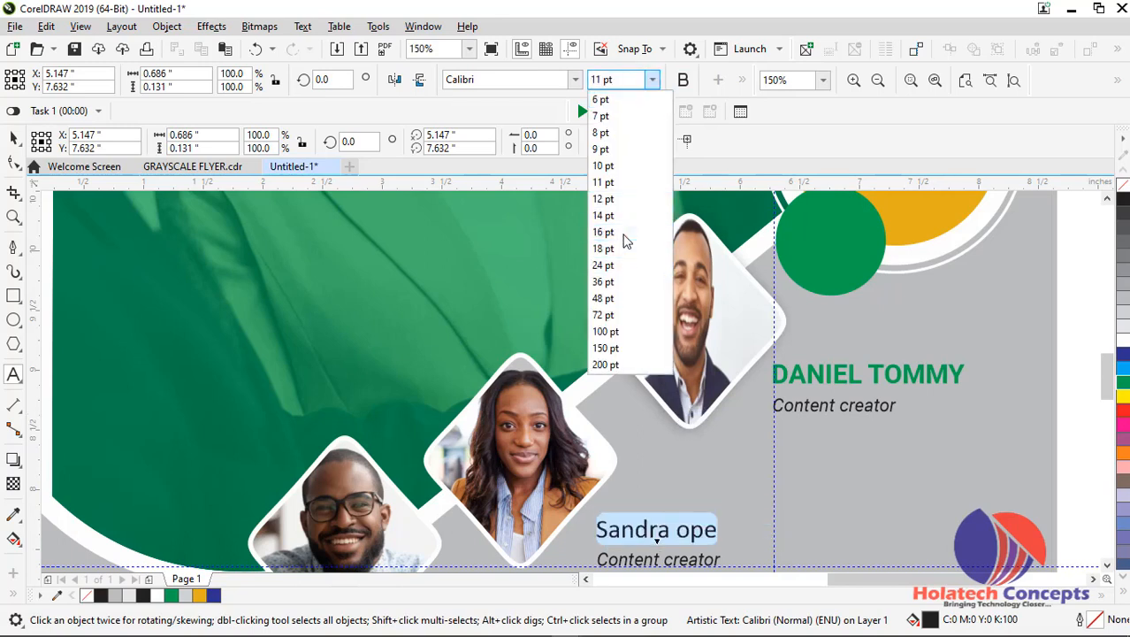
pyautogui.click(624, 236)
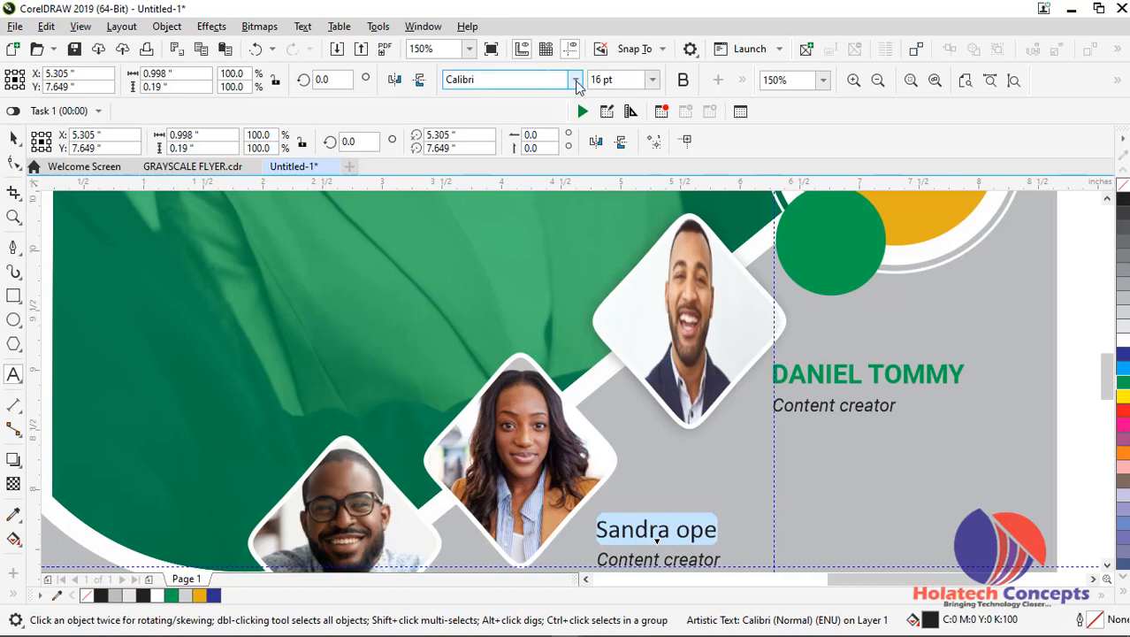
pyautogui.click(575, 81)
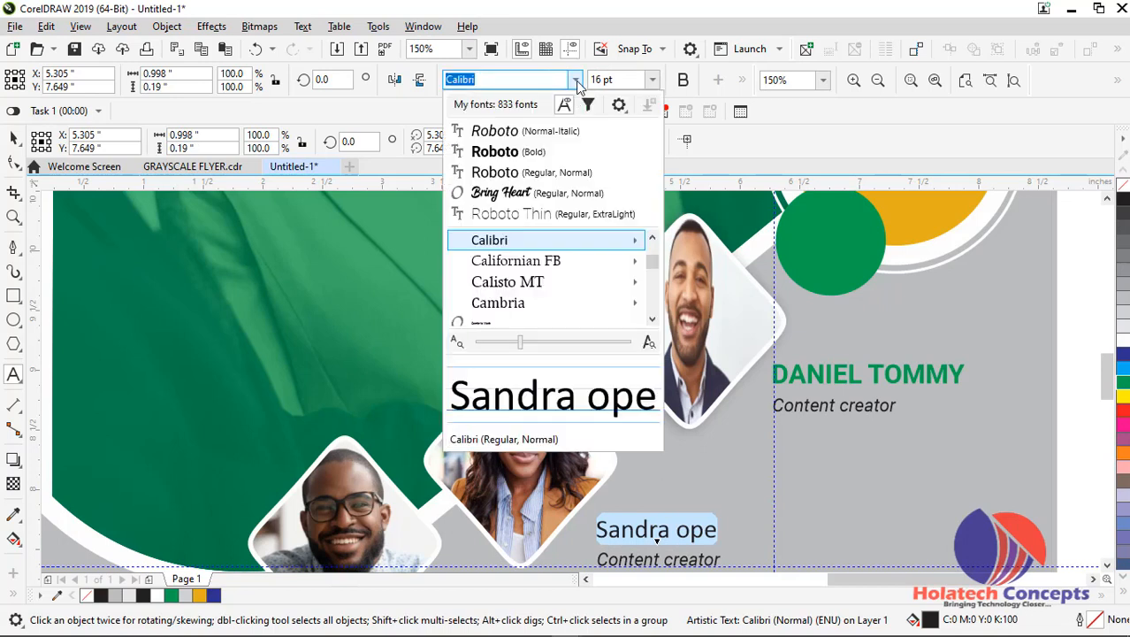
pyautogui.click(526, 151)
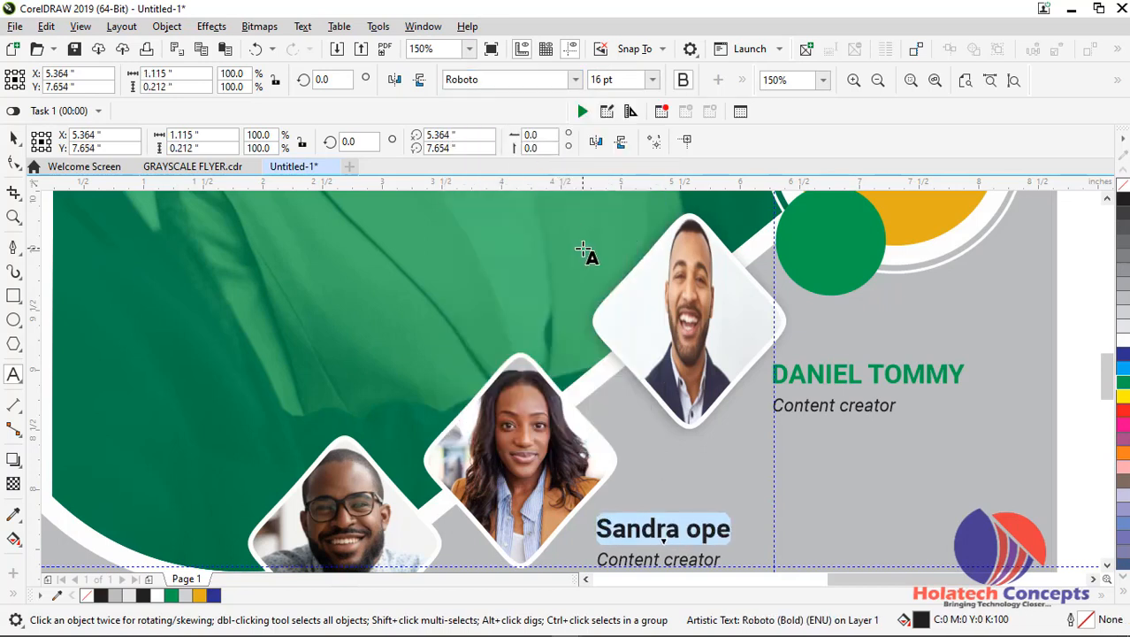
pyautogui.hotkey('shift', 'F3')
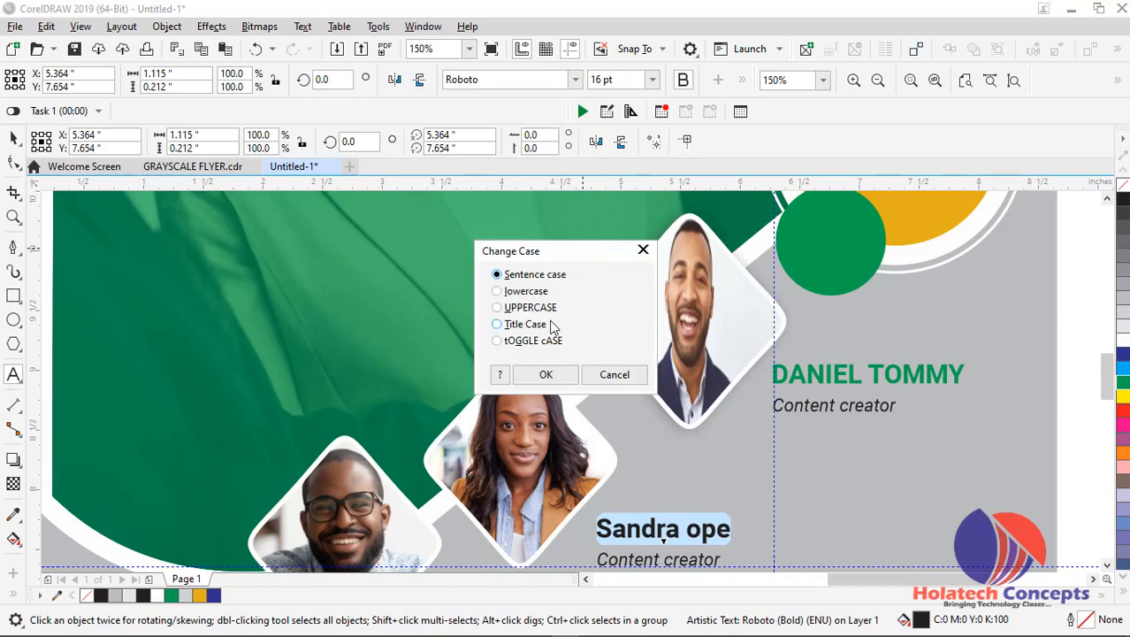
pyautogui.click(545, 374)
# Replace the job title under the woman speaker's name with "Digital Marketer"
pyautogui.click(676, 560)
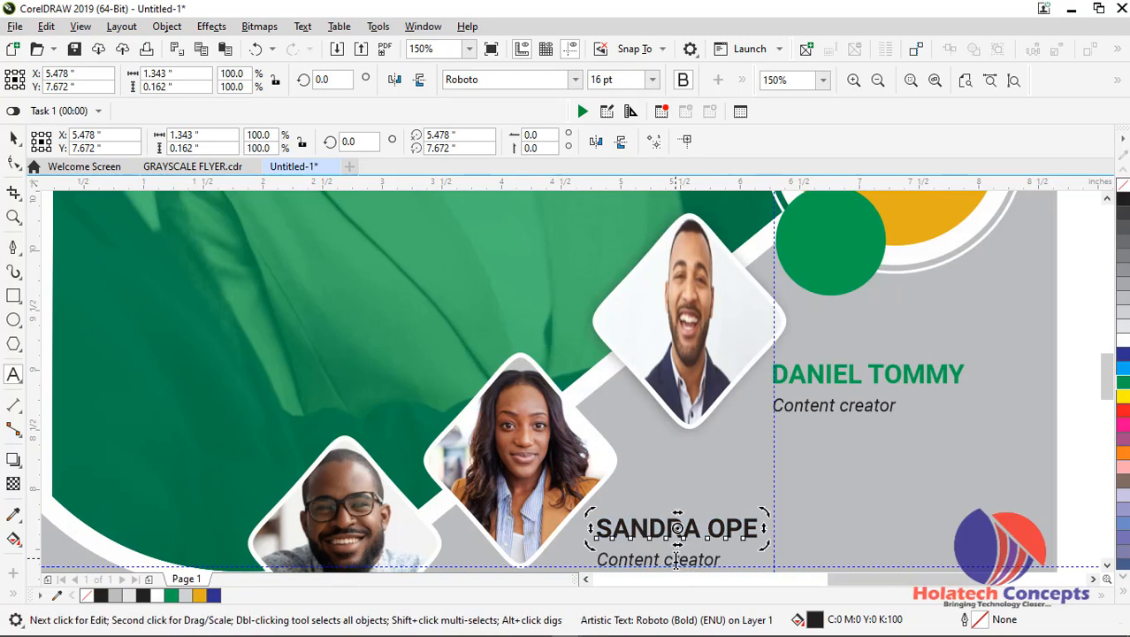
pyautogui.click(639, 557)
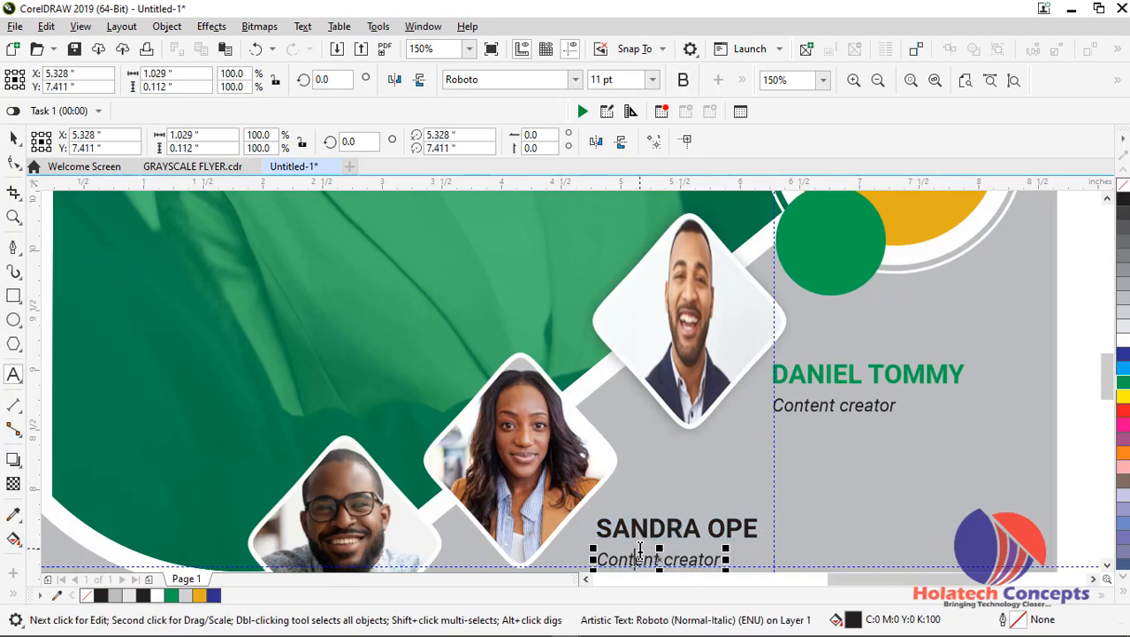
pyautogui.hotkey('ctrl', 'a')
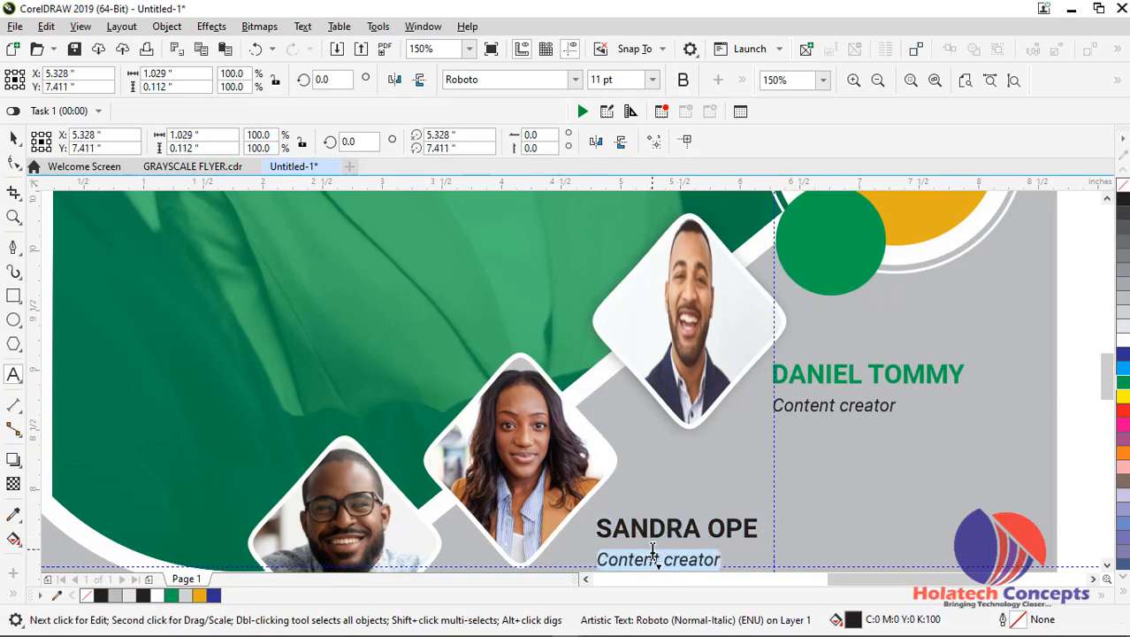
pyautogui.write('dig')
pyautogui.press('BackSpace')
pyautogui.hotkey('ctrl', 'a')
pyautogui.write('Di')
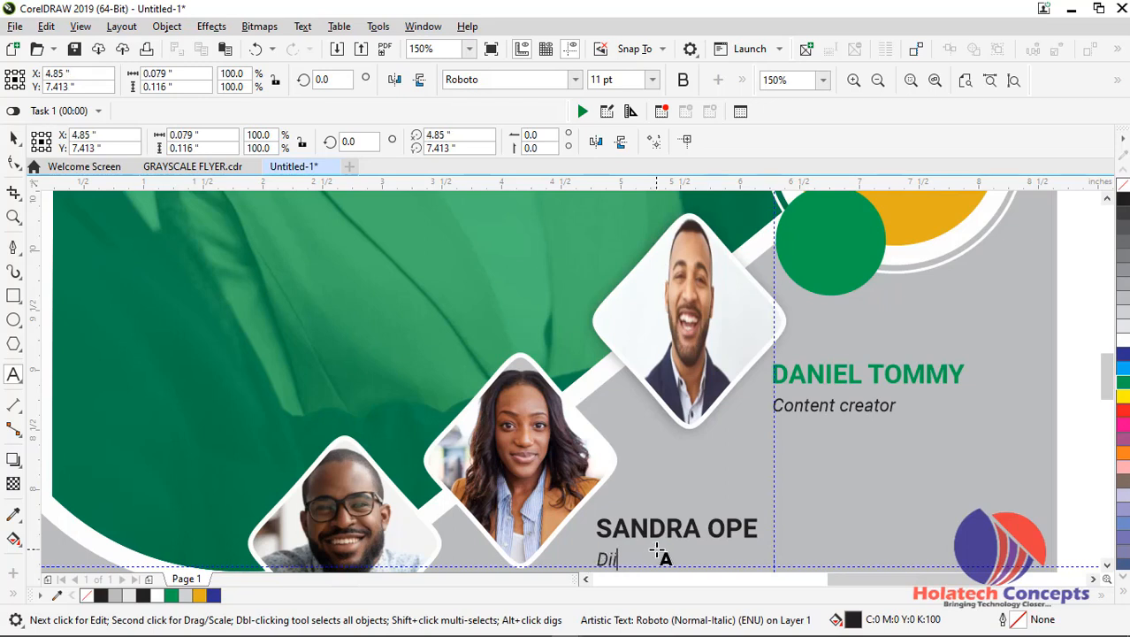
pyautogui.write('gital Marketer')
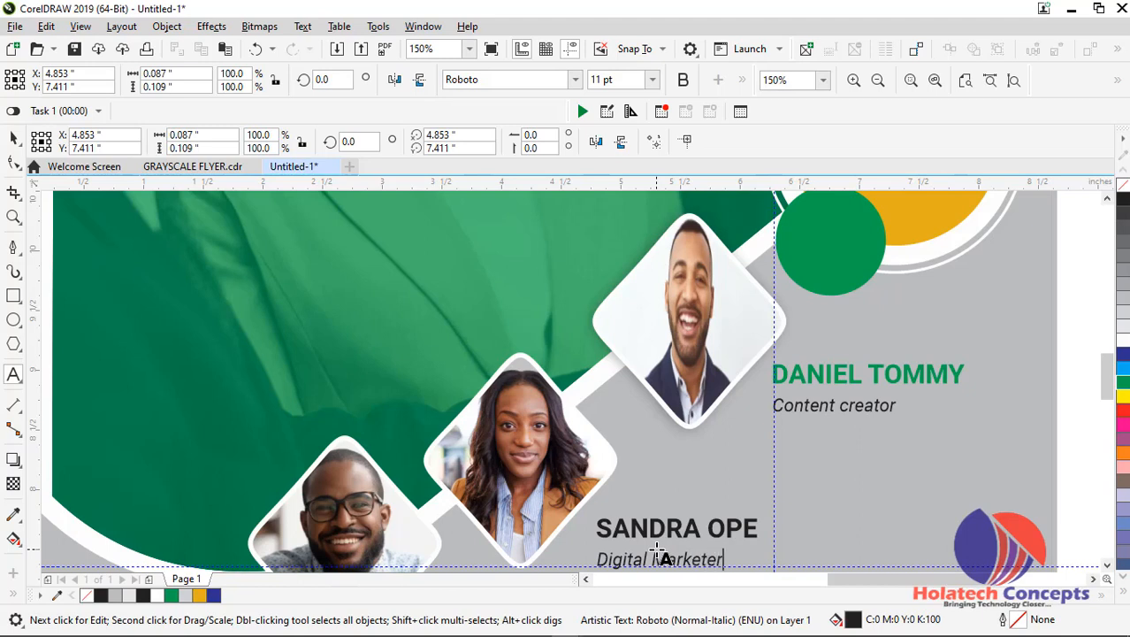
# Fill the woman speaker's name with green (C:100 M:0 Y:100 K:0) and finish editing the text
pyautogui.click(667, 528)
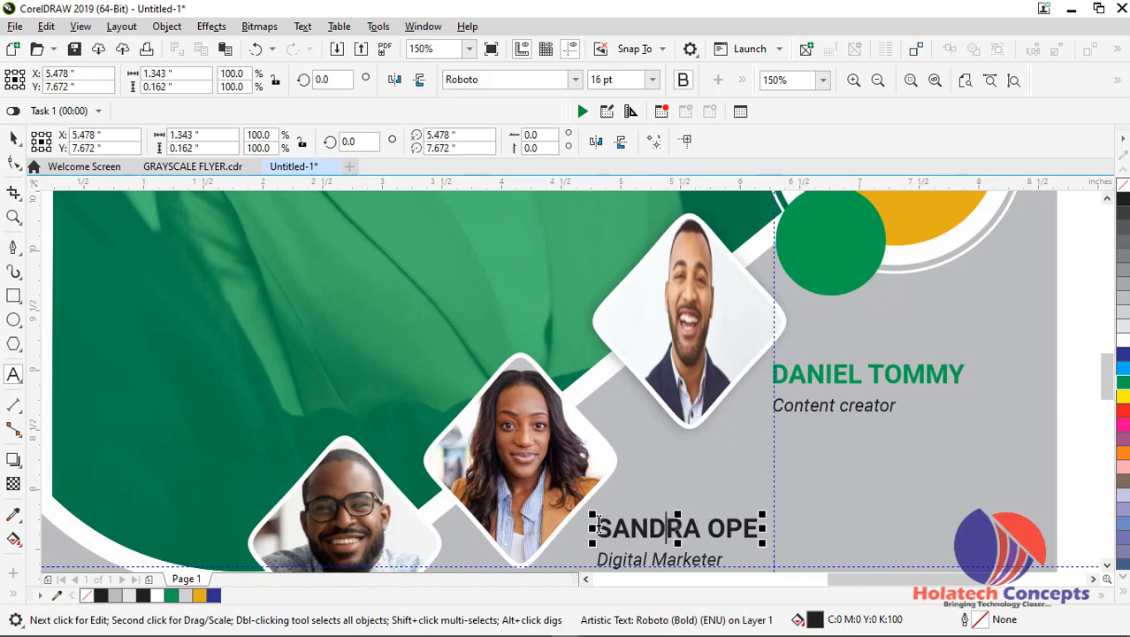
pyautogui.moveTo(598, 528); pyautogui.dragTo(768, 528)
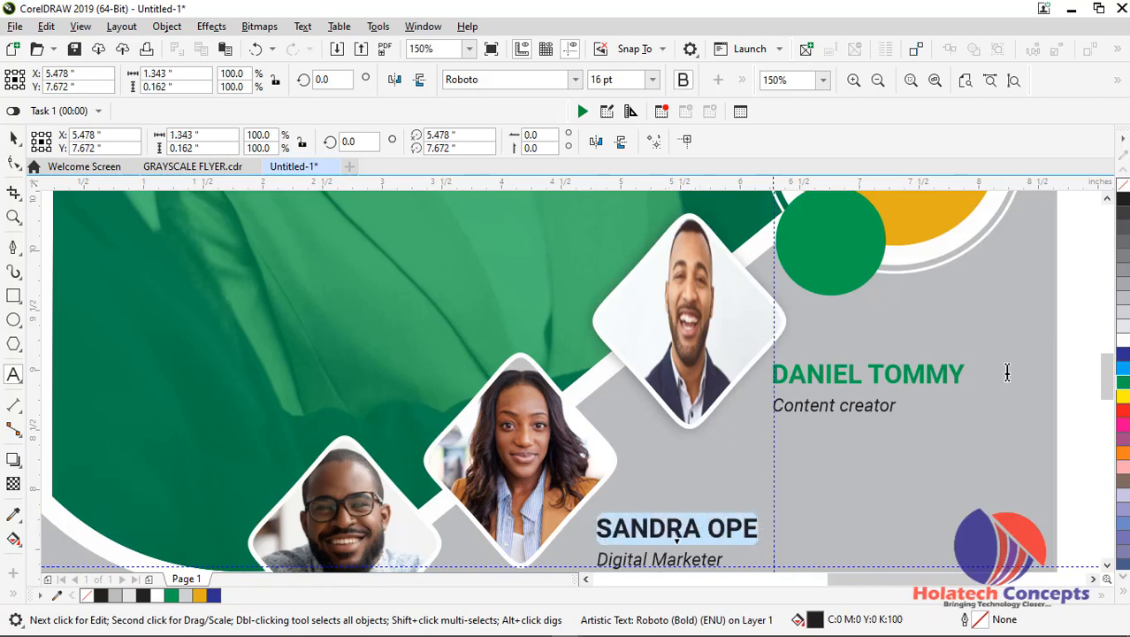
pyautogui.click(1124, 382)
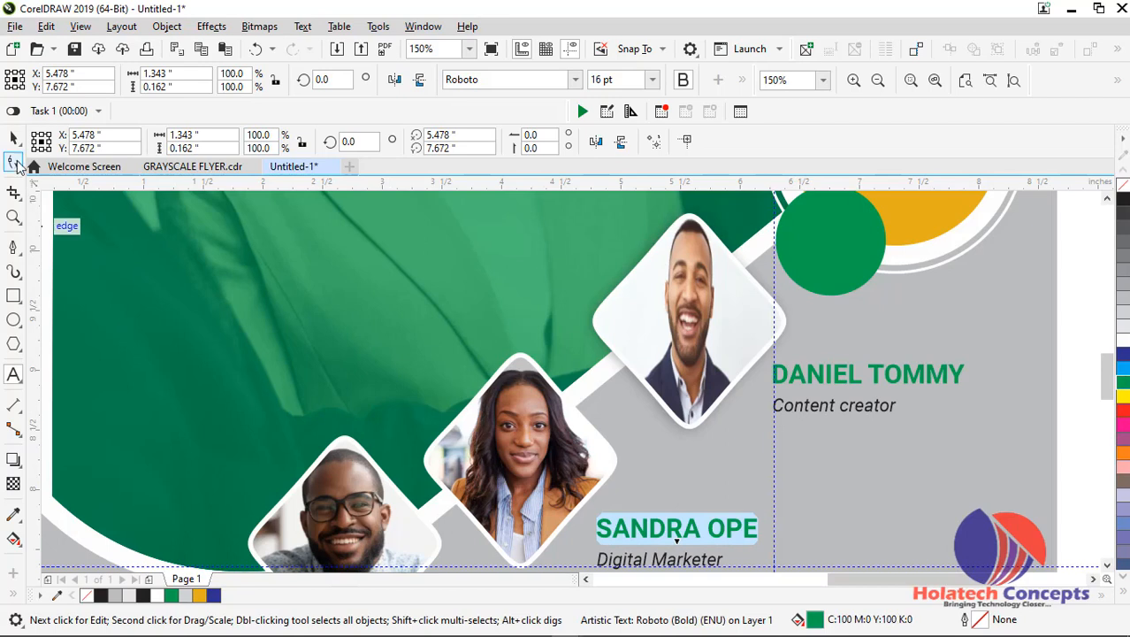
pyautogui.click(14, 138)
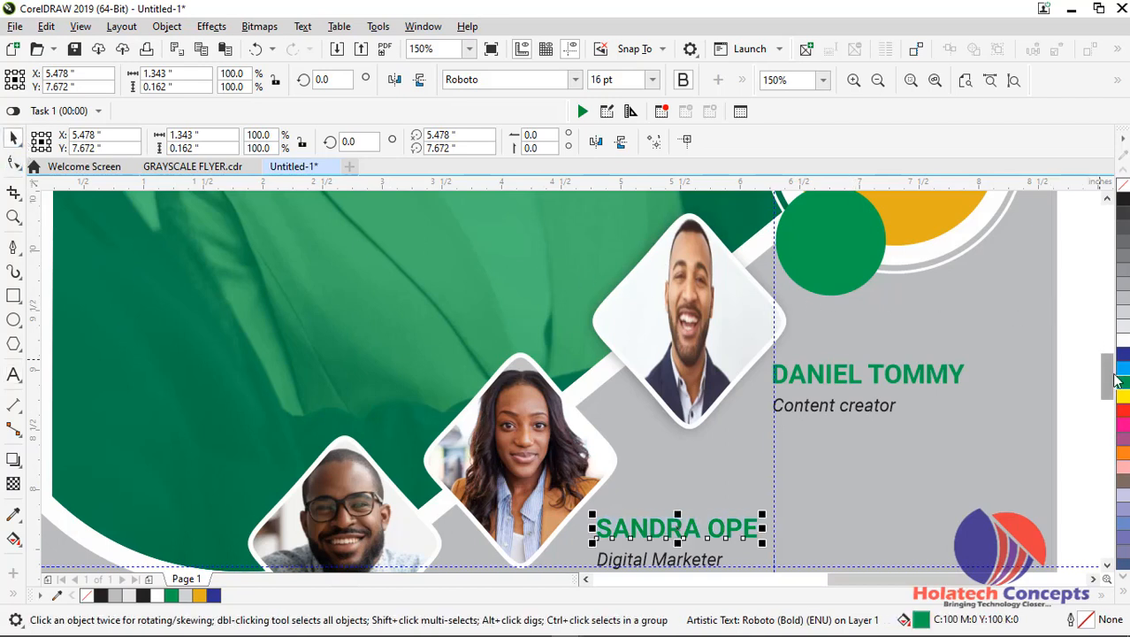
# Replace the green name beside the diamond photo of the man with glasses with that speaker's uppercase name
pyautogui.scroll(-3, 942, 385)
pyautogui.doubleClick(480, 448)
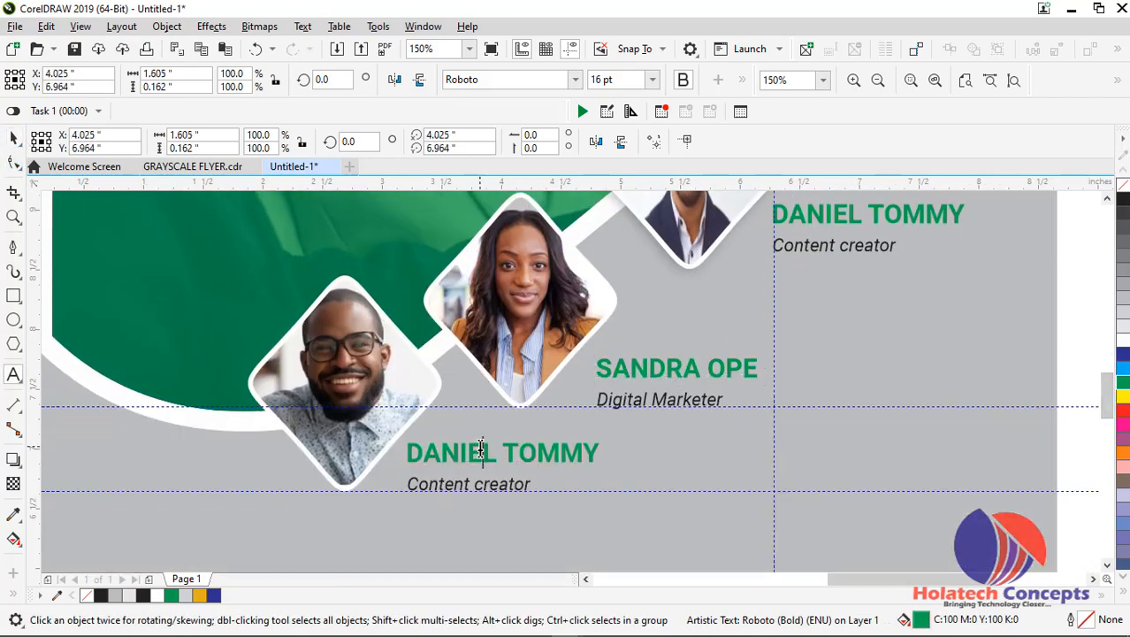
pyautogui.hotkey('ctrl', 'a')
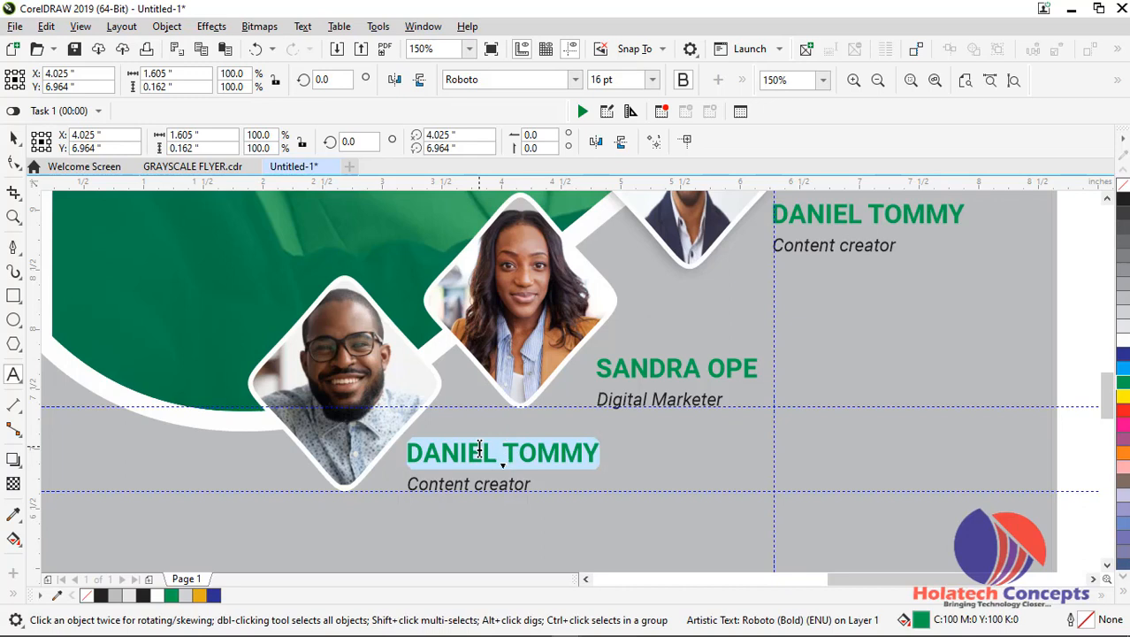
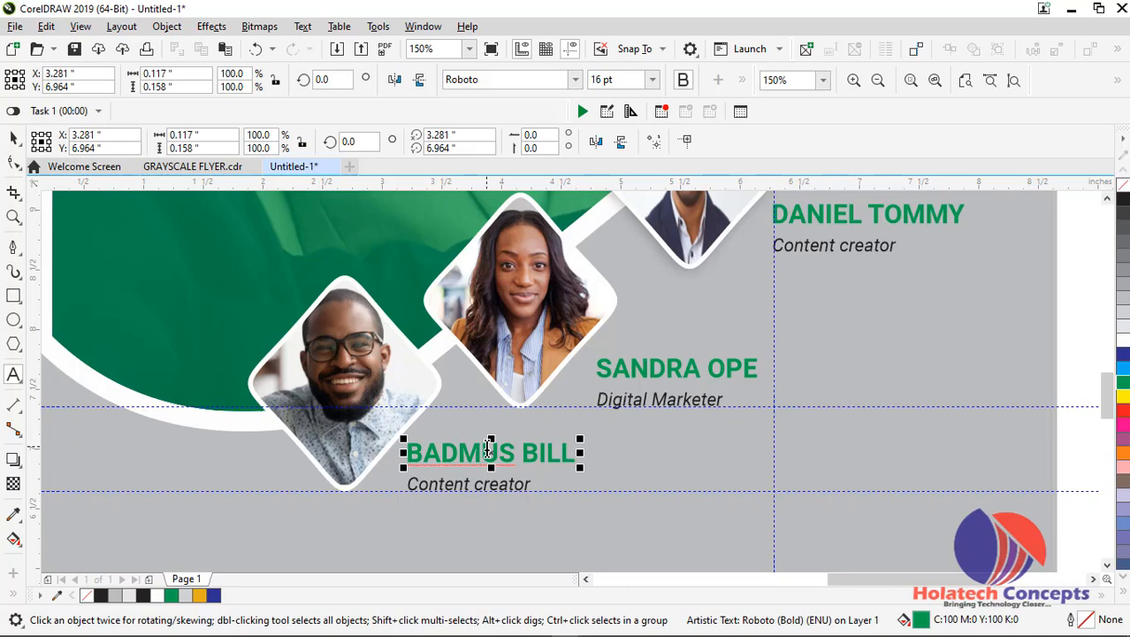
# Replace the job title under the name of the speaker with glasses with "Public Speaker"
pyautogui.click(460, 485)
pyautogui.hotkey('ctrl', 'a')
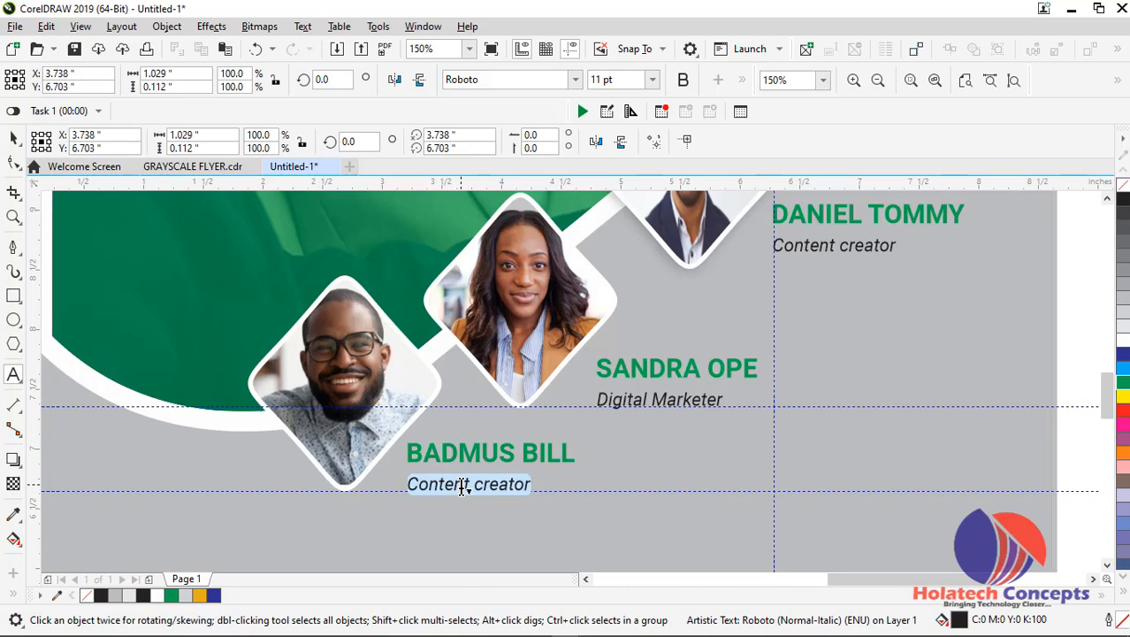
pyautogui.write('Public Speaker')
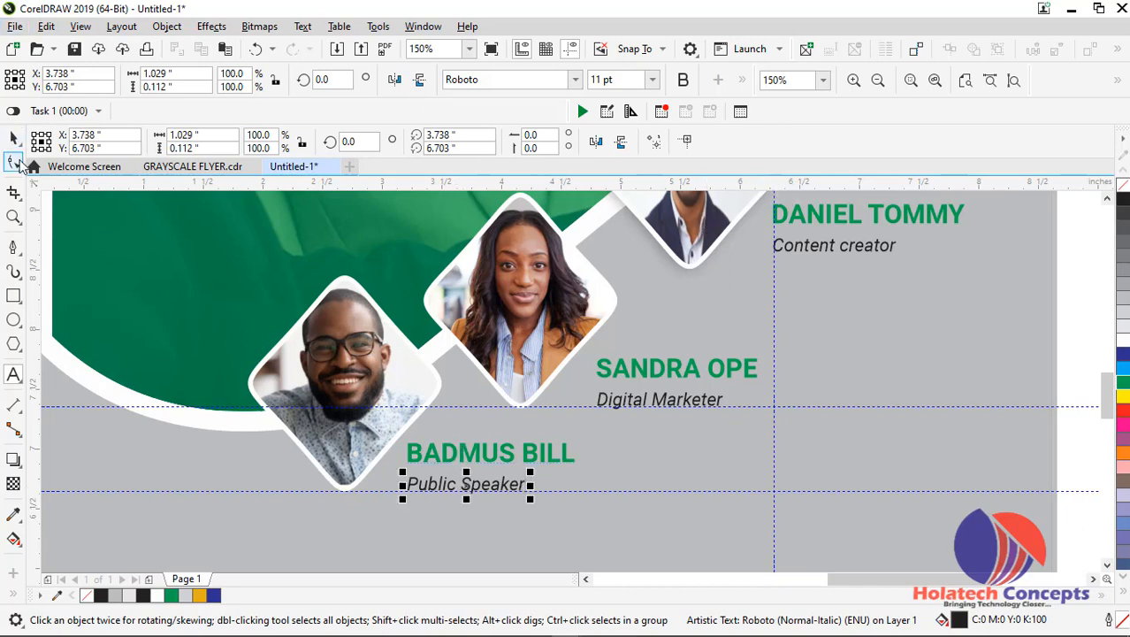
# Cut the lines "7th annual" and "Conference 2021" out of the copy text block beside the flyer
pyautogui.scroll(-2, 796, 314)
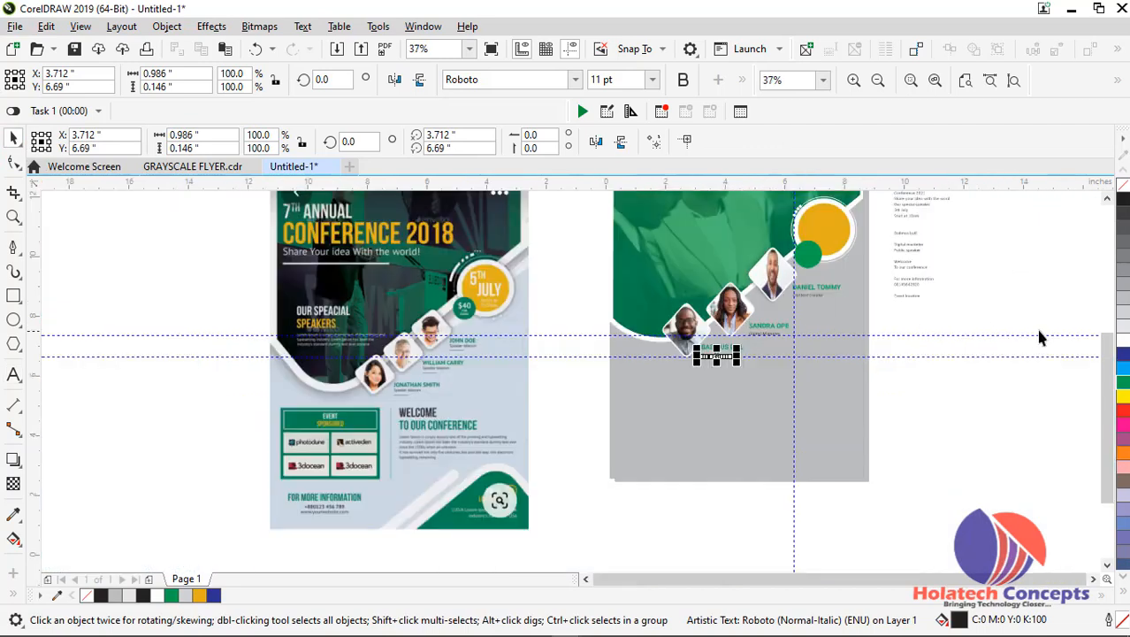
pyautogui.moveTo(1107, 353); pyautogui.dragTo(1095, 312)
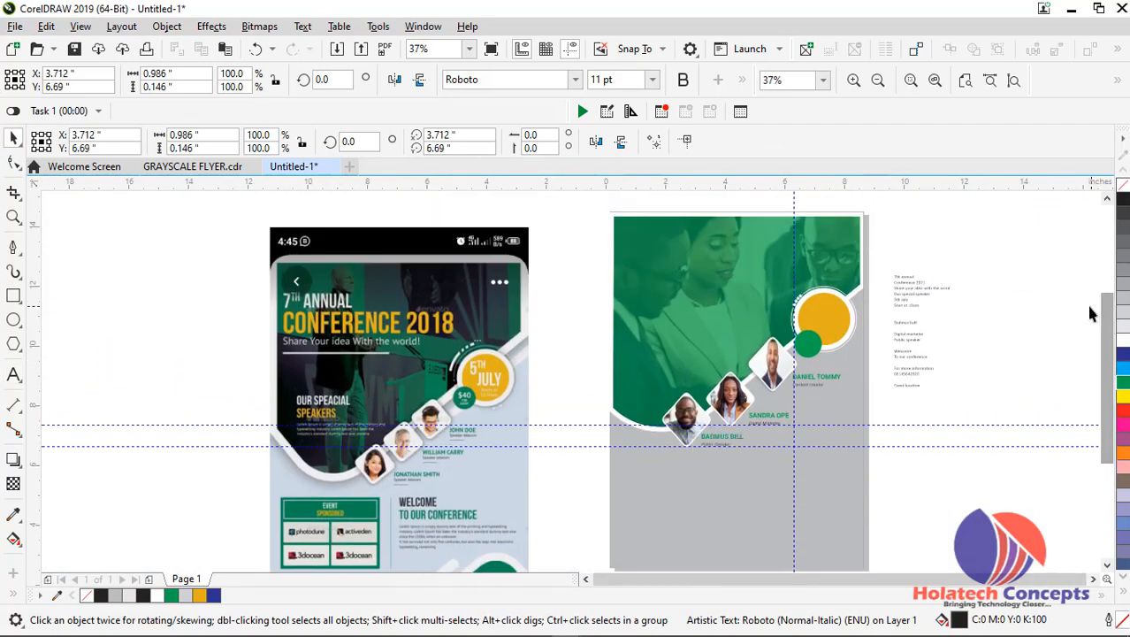
pyautogui.click(564, 292)
pyautogui.scroll(1, 960, 285)
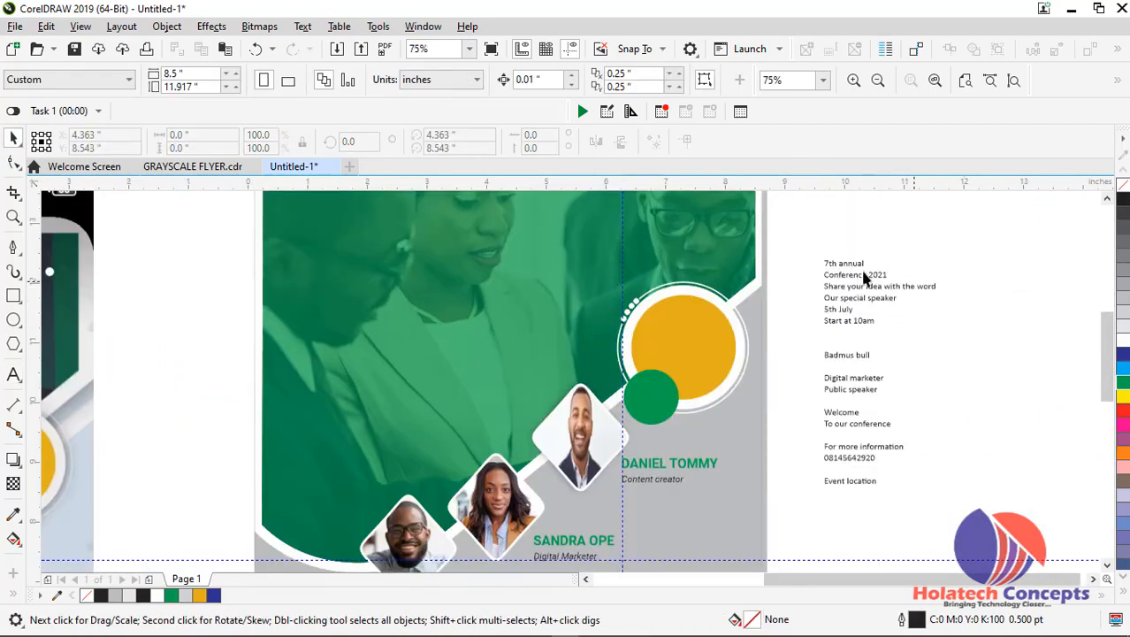
pyautogui.click(854, 262)
pyautogui.doubleClick(854, 262)
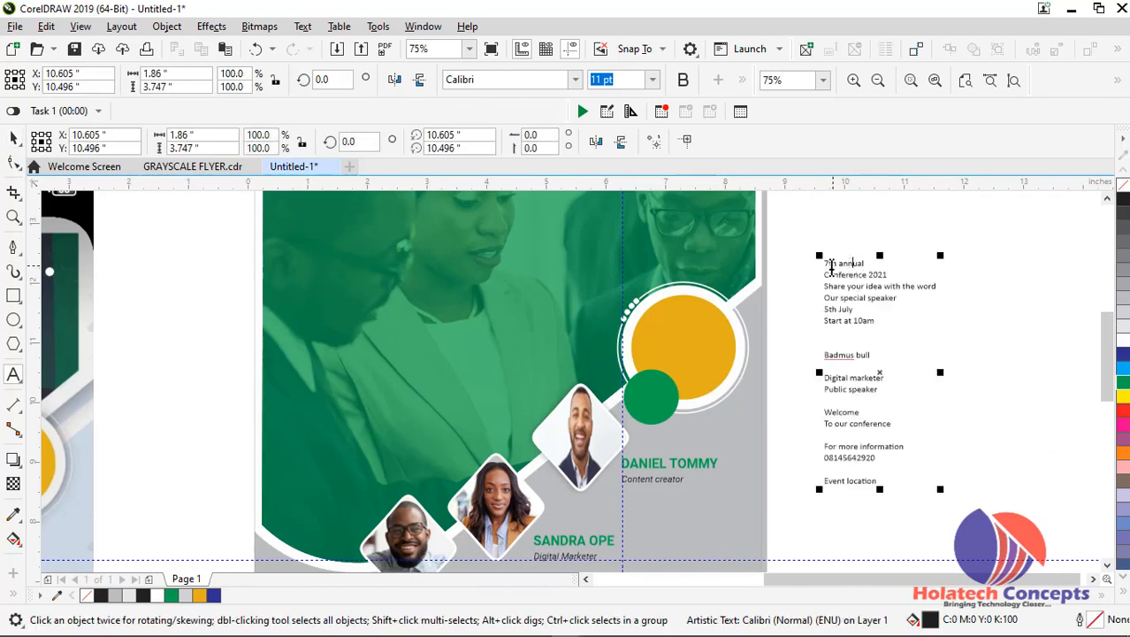
pyautogui.moveTo(822, 263); pyautogui.dragTo(893, 274)
pyautogui.hotkey('ctrl', 'c')
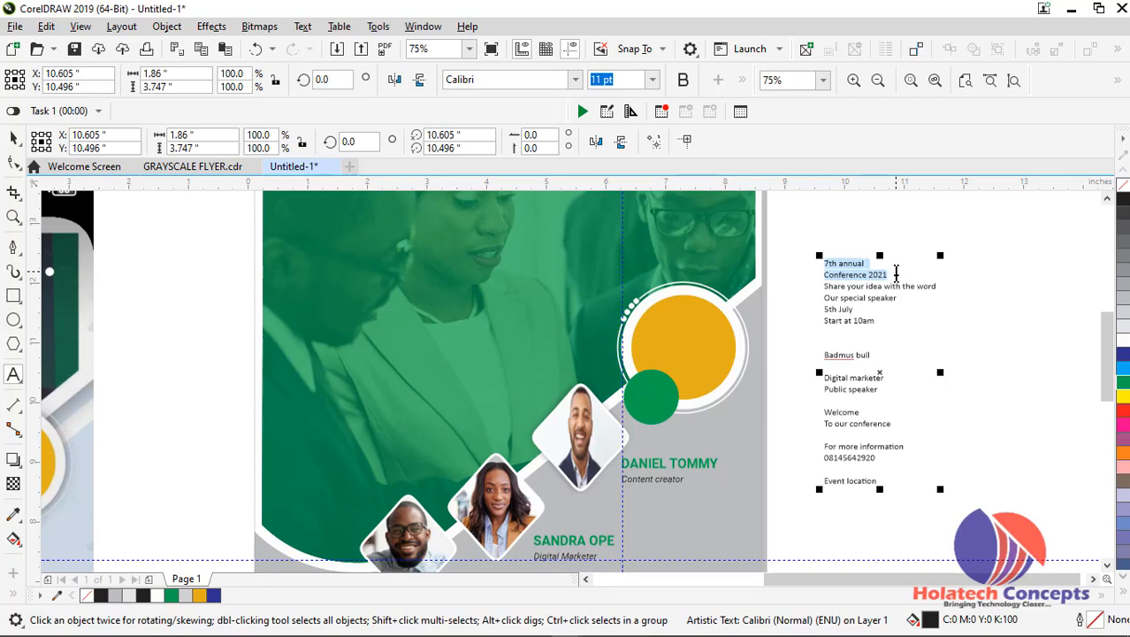
pyautogui.press('Delete')
pyautogui.click(14, 140)
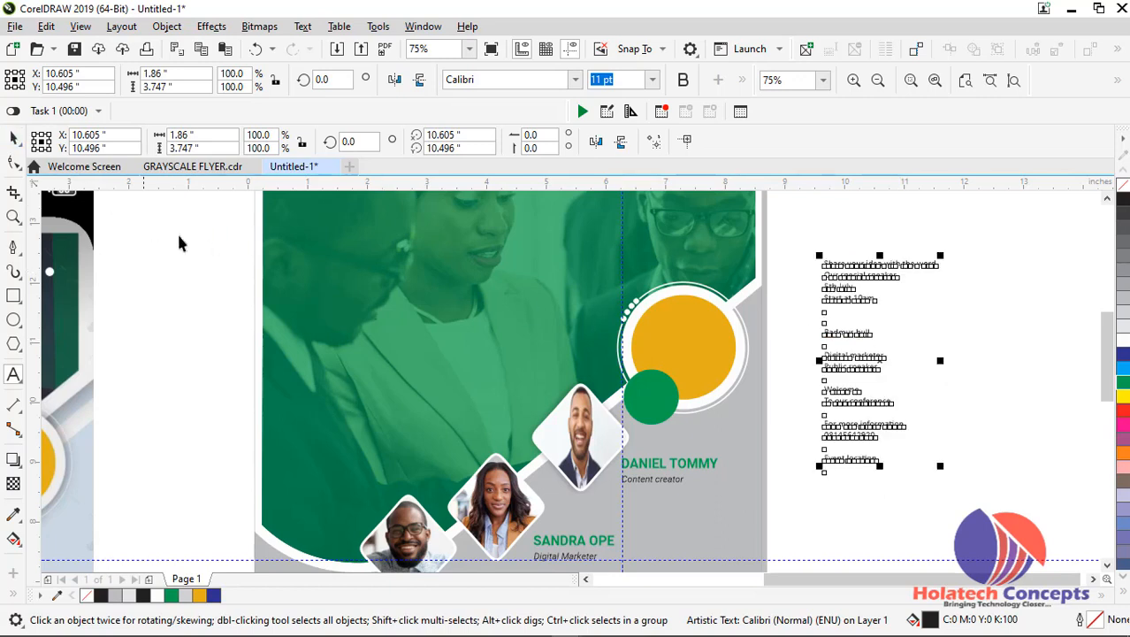
# Paste the two cut heading lines as new artistic text in the space between the reference image and the flyer
pyautogui.moveTo(863, 579); pyautogui.dragTo(805, 579)
pyautogui.click(13, 374)
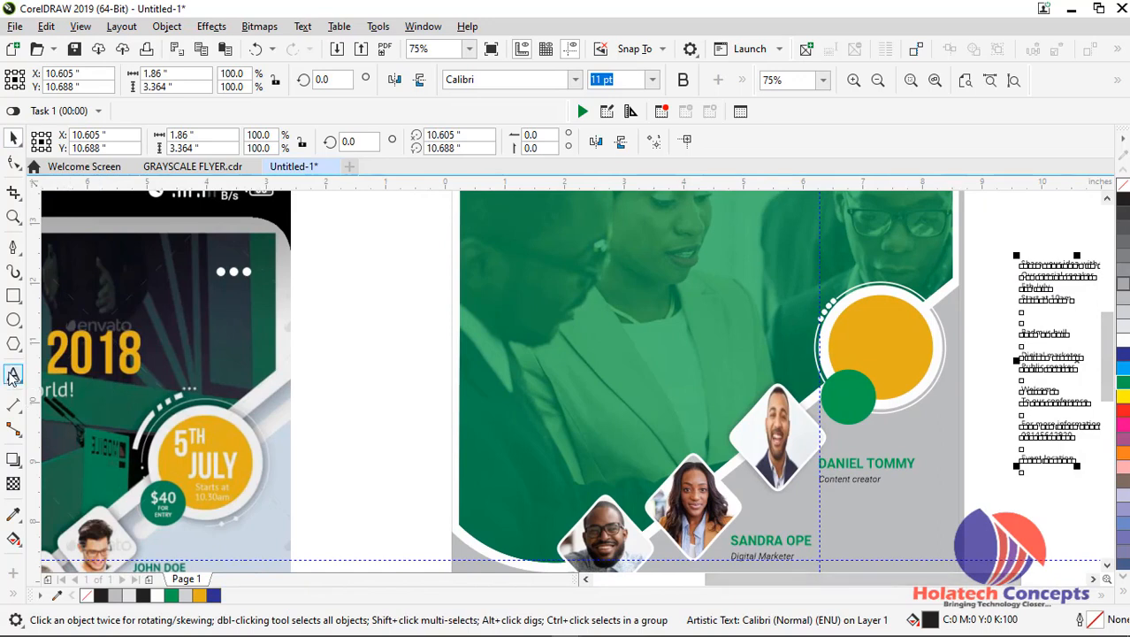
pyautogui.click(343, 268)
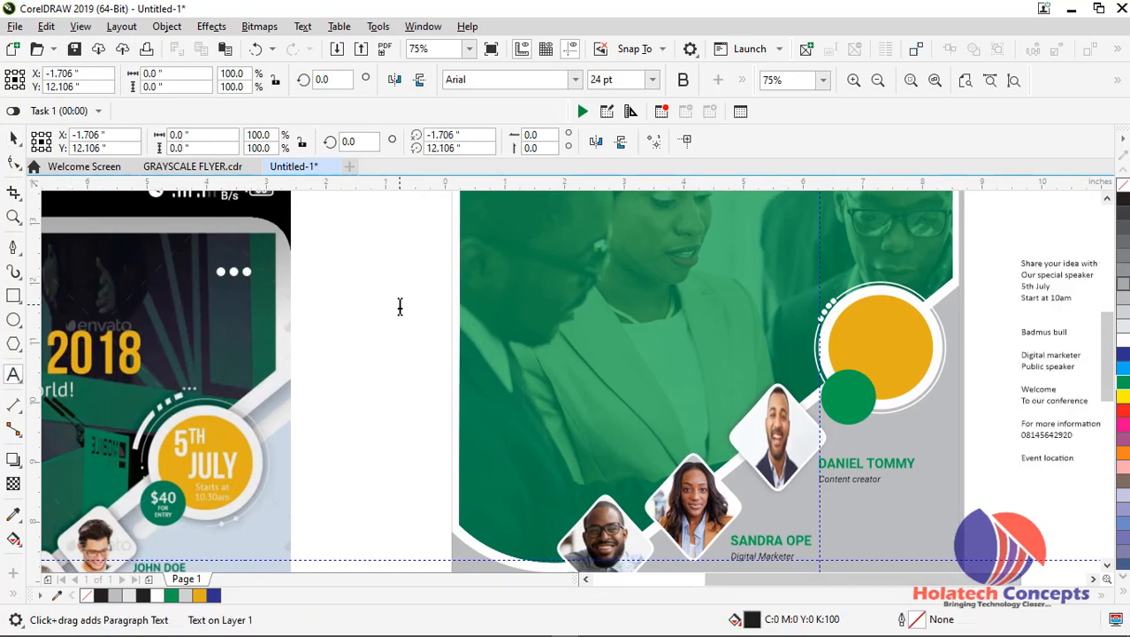
pyautogui.hotkey('ctrl', 'v')
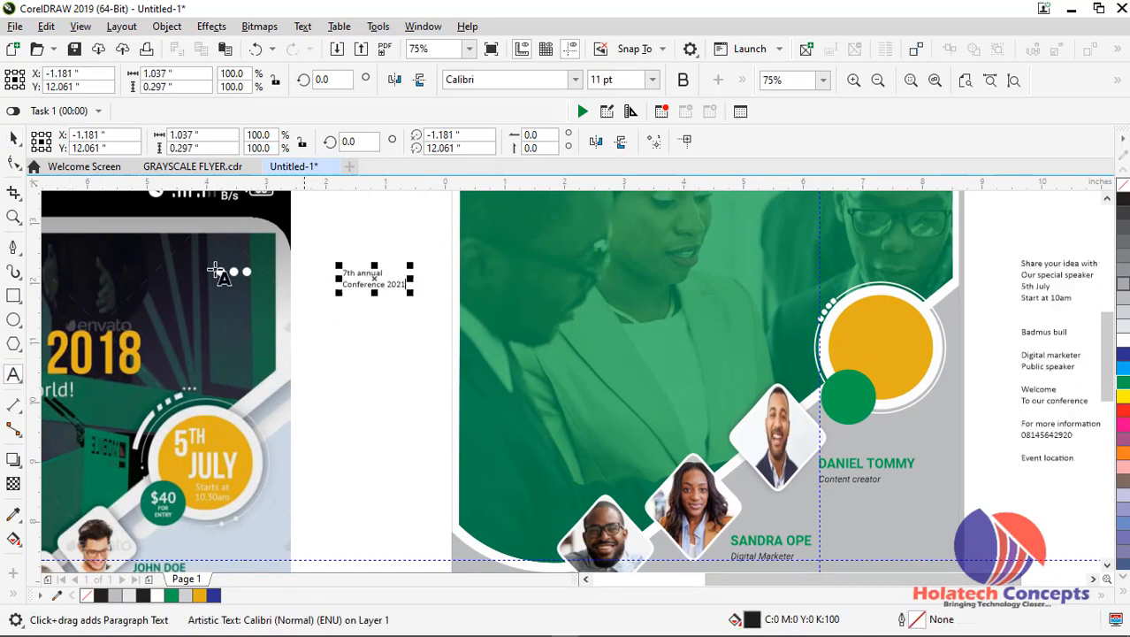
# Set the pasted heading in Roboto Bold and move it onto the upper part of the green photo header
pyautogui.moveTo(848, 588); pyautogui.dragTo(803, 588)
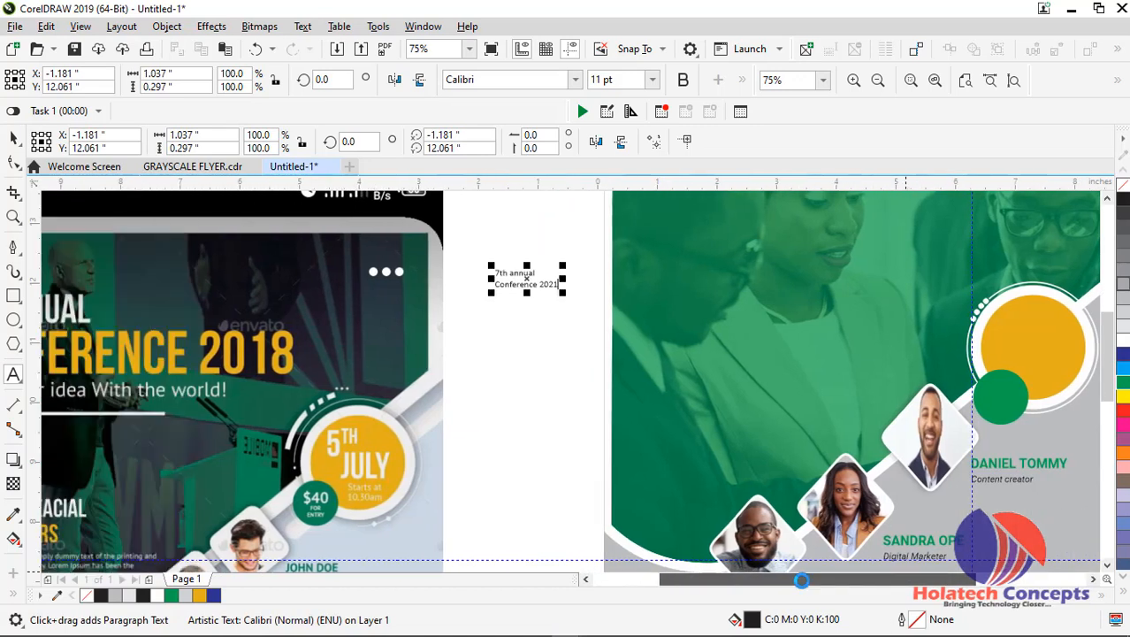
pyautogui.click(13, 139)
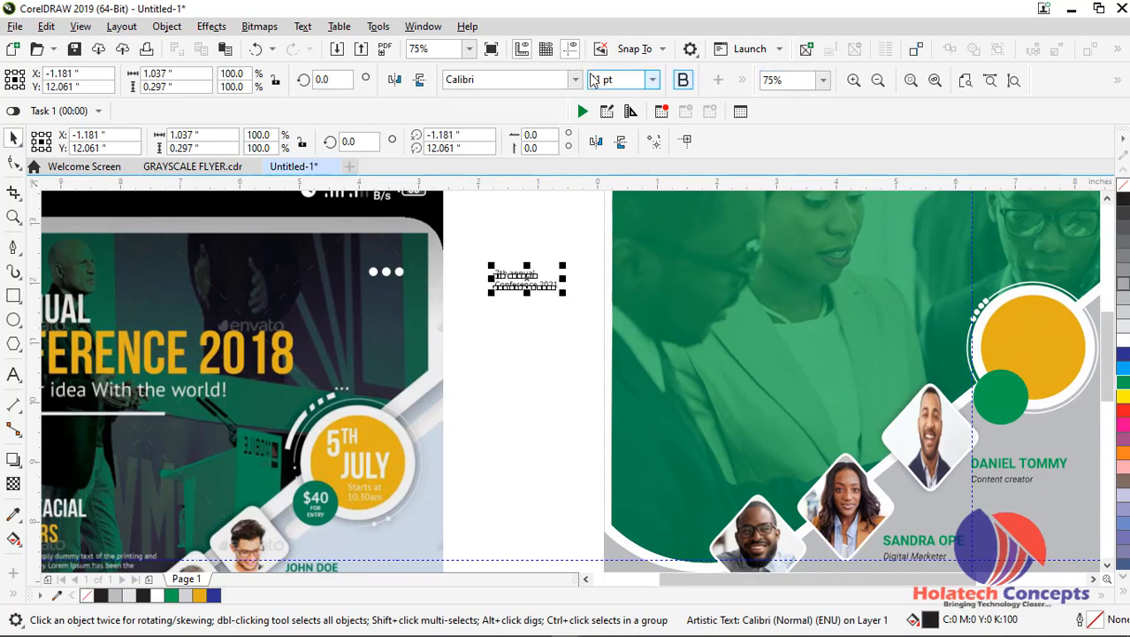
pyautogui.click(575, 79)
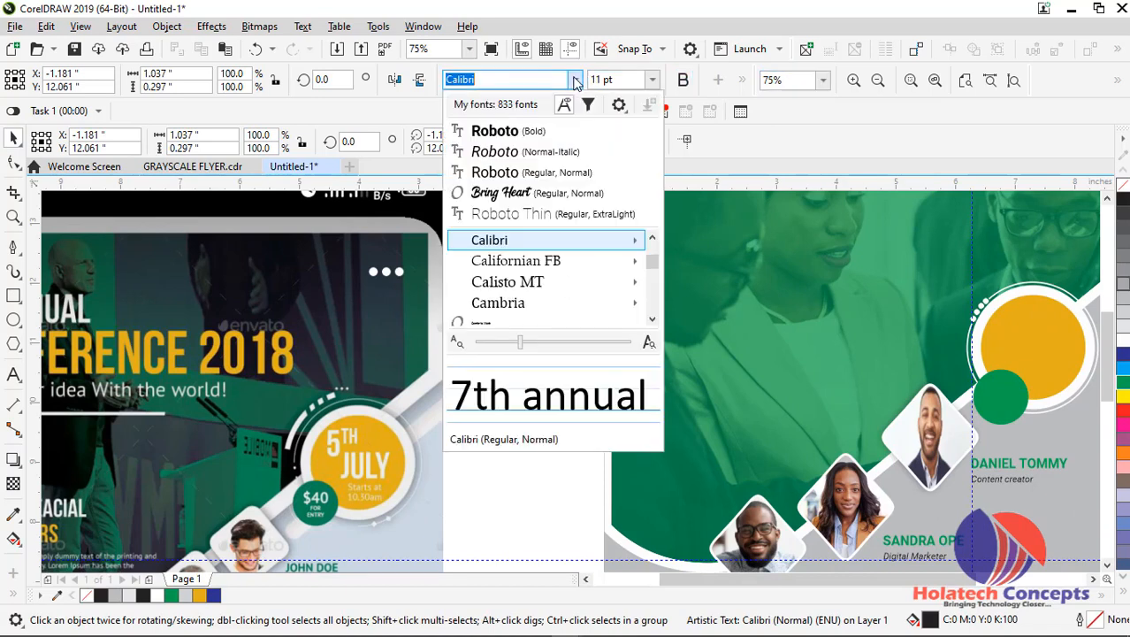
pyautogui.click(544, 136)
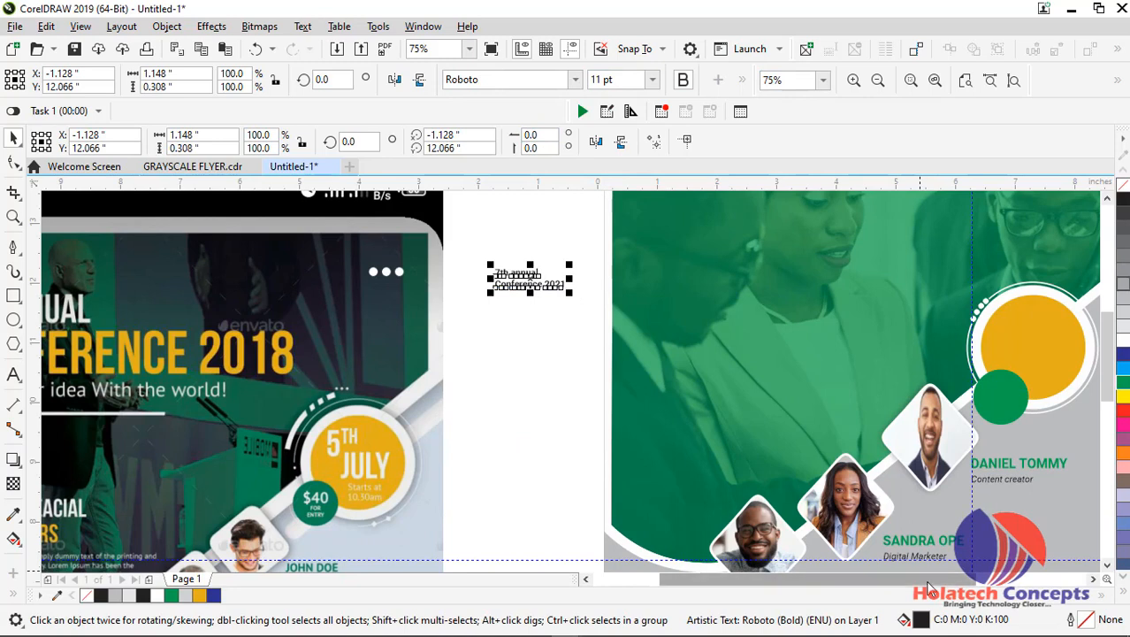
pyautogui.moveTo(930, 583); pyautogui.dragTo(887, 588)
pyautogui.moveTo(704, 278); pyautogui.dragTo(847, 272)
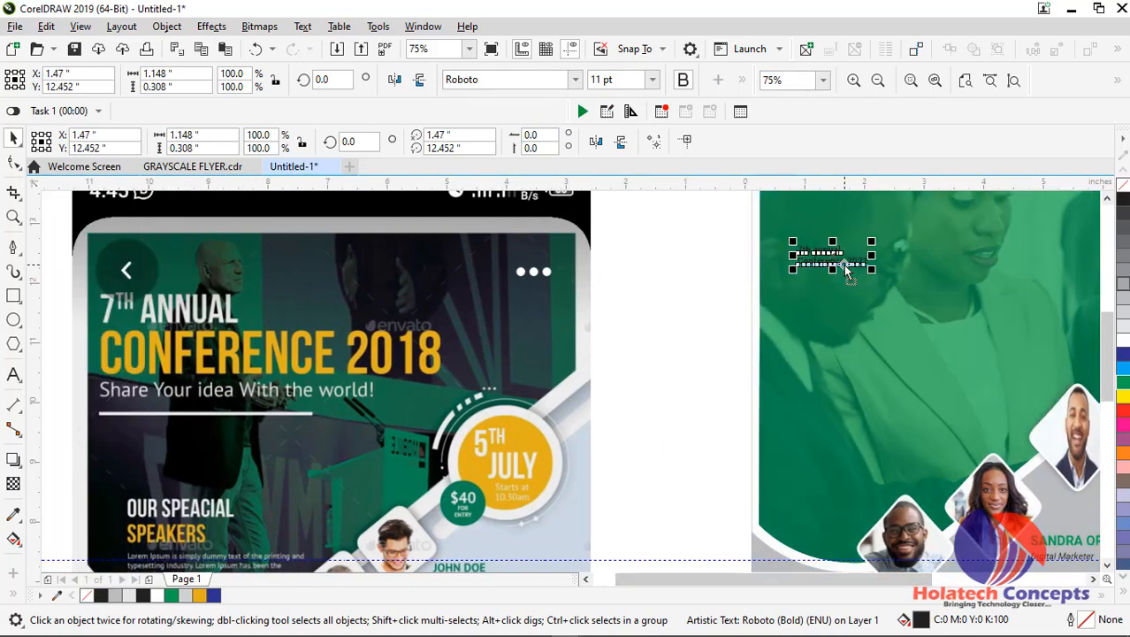
# Convert the two-line heading to uppercase and set its font size to 72 pt
pyautogui.doubleClick(844, 265)
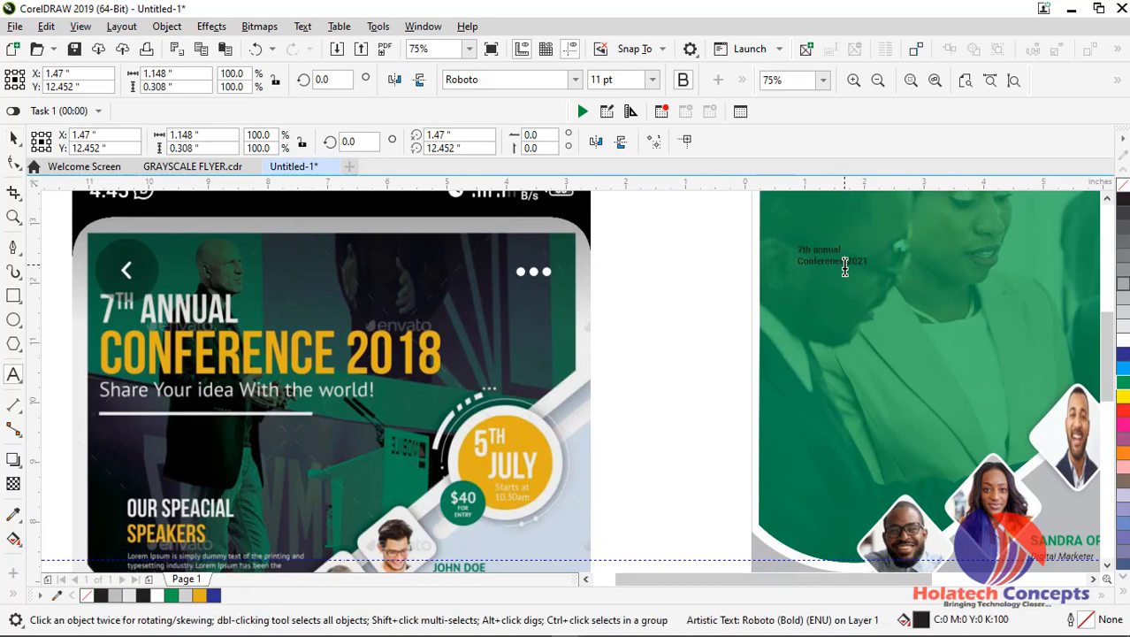
pyautogui.hotkey('ctrl', 'a')
pyautogui.hotkey('shift', 'F3')
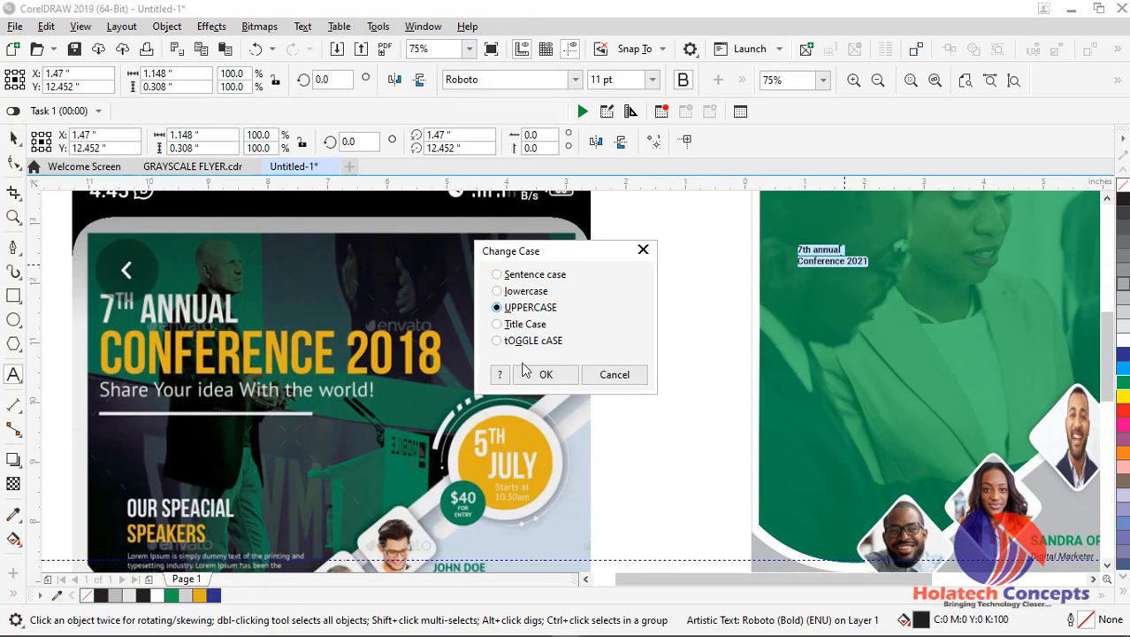
pyautogui.click(548, 374)
pyautogui.click(650, 79)
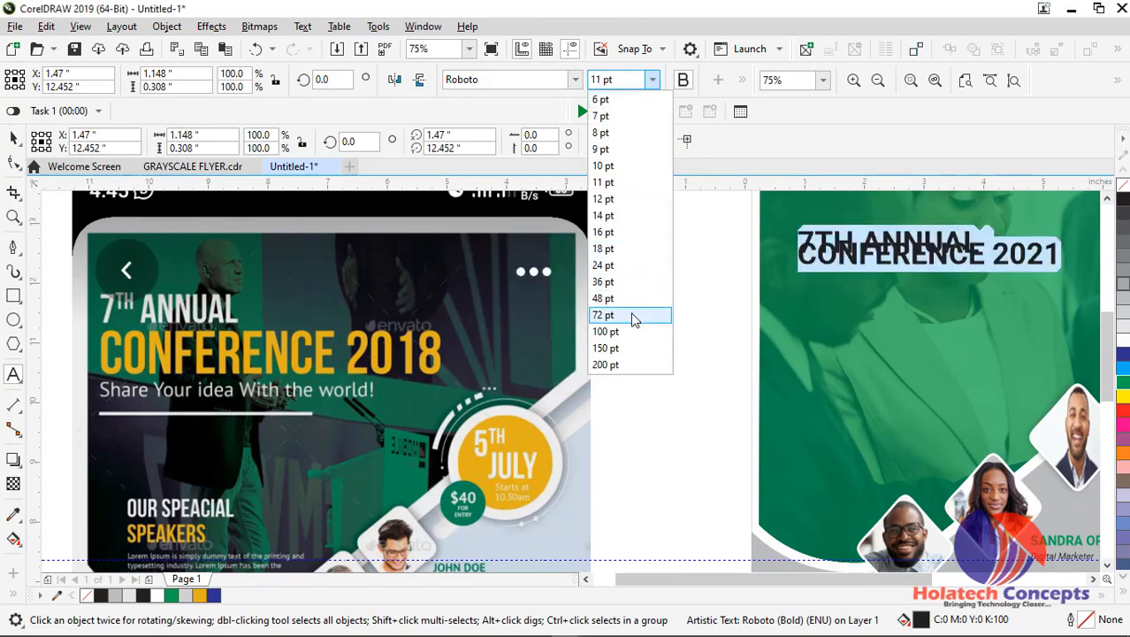
pyautogui.click(633, 317)
# Break the overlapping heading into separate lines and place "7TH ANNUAL" above "CONFERENCE 2021" over the green photo header
pyautogui.scroll(-2, 940, 255)
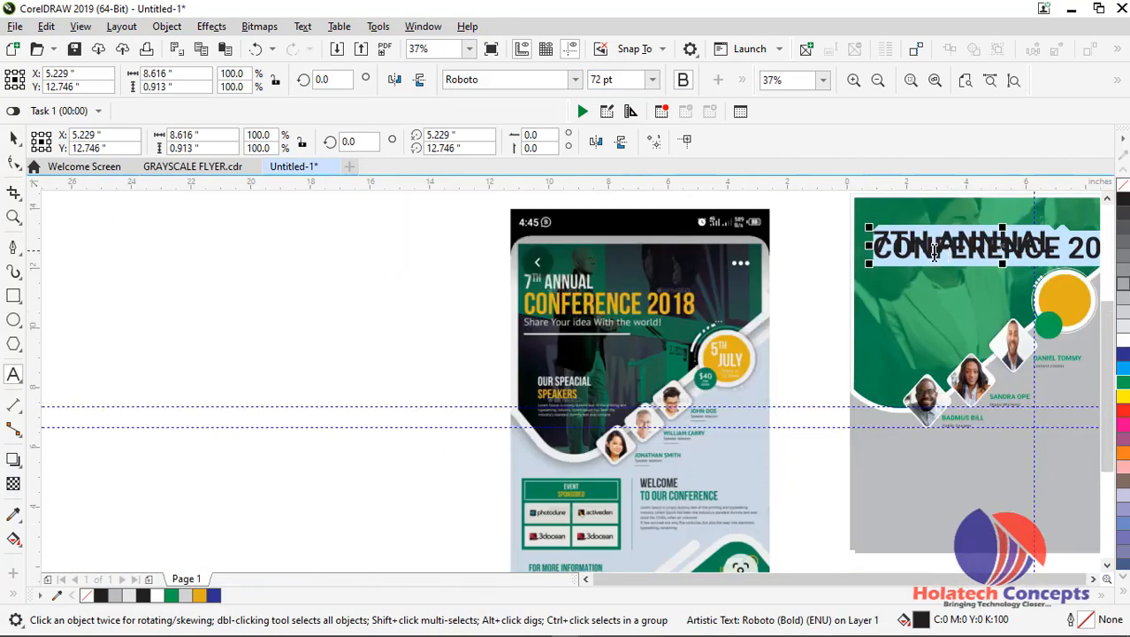
pyautogui.click(930, 254)
pyautogui.scroll(2, 930, 254)
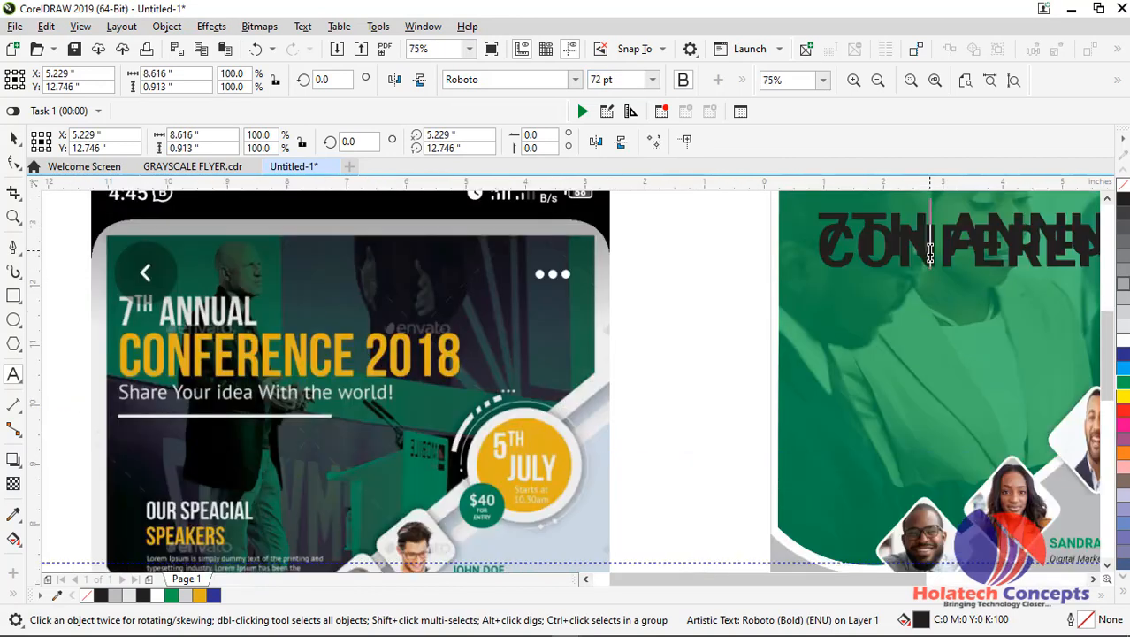
pyautogui.click(824, 240)
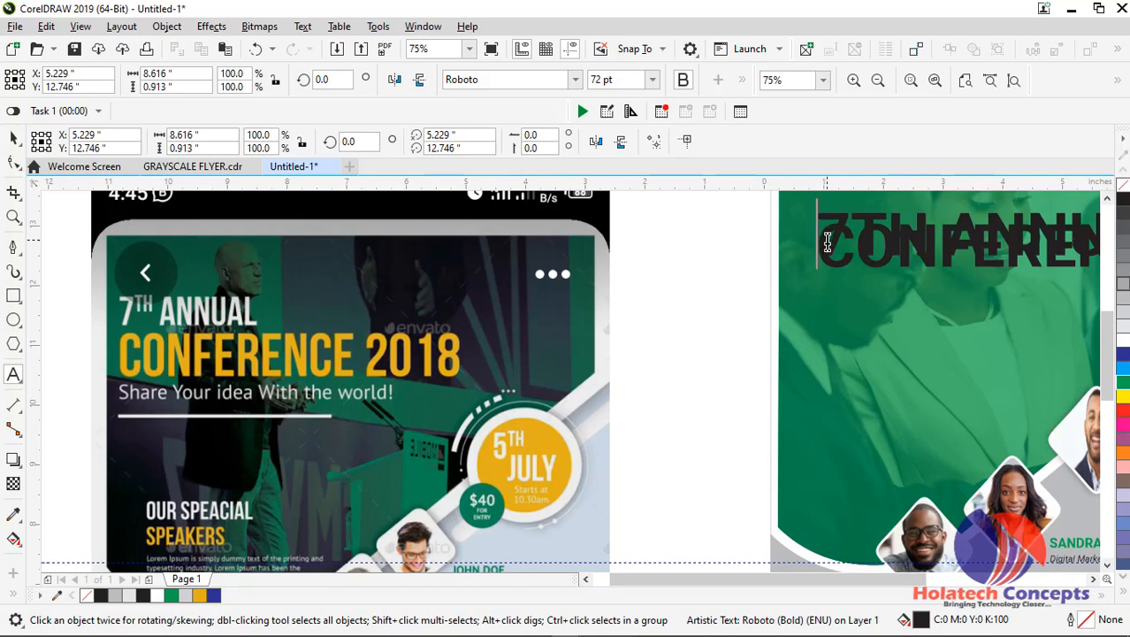
pyautogui.scroll(-2, 824, 240)
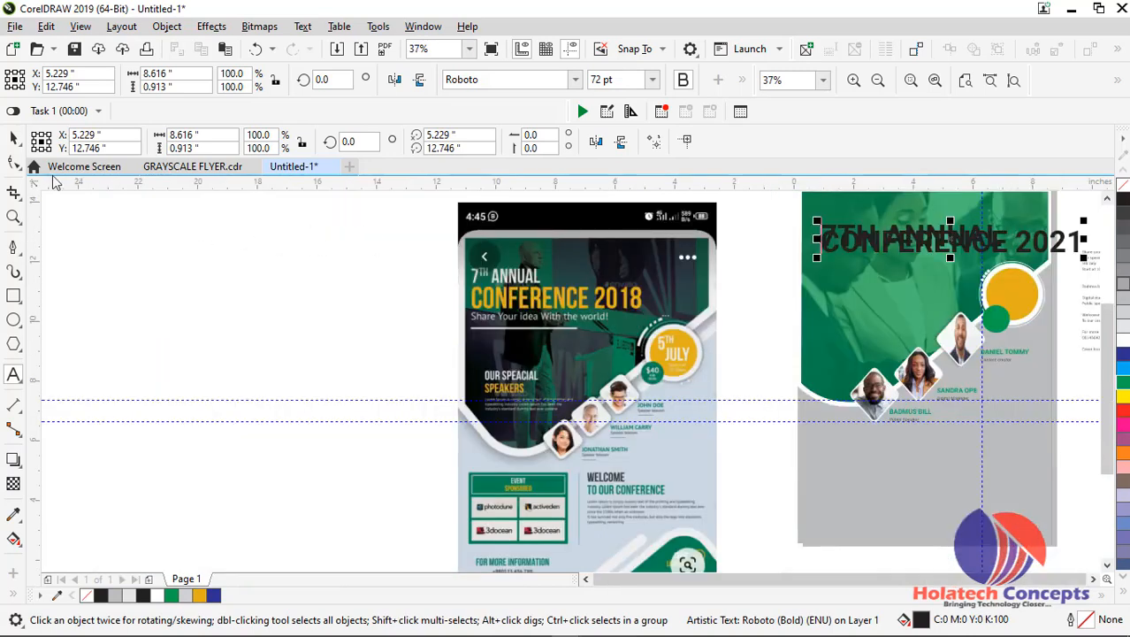
pyautogui.click(13, 140)
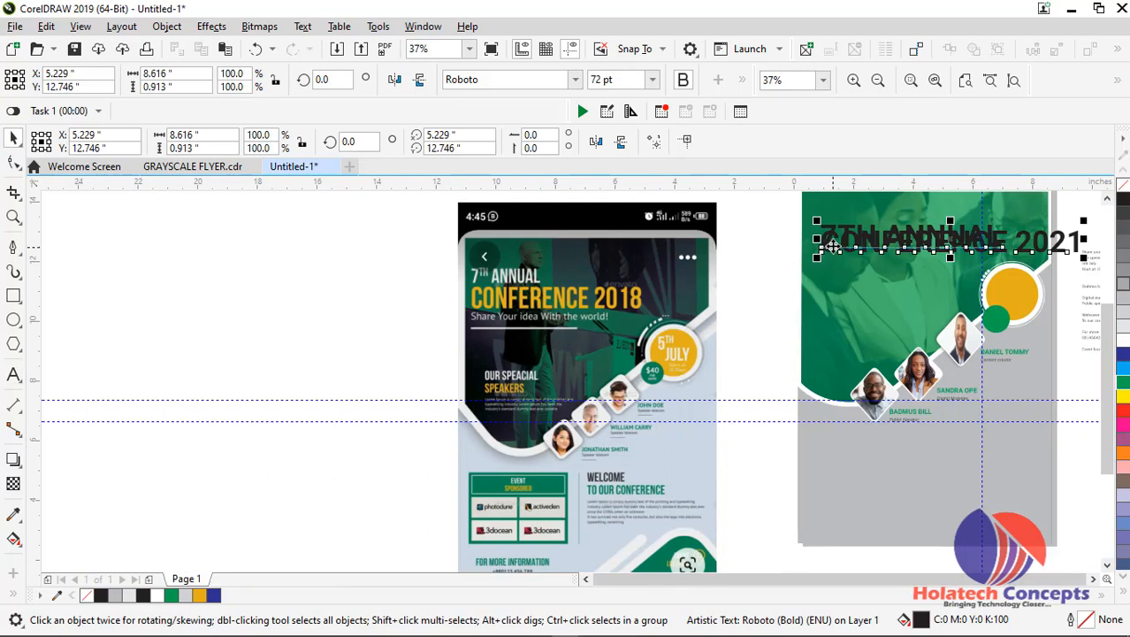
pyautogui.moveTo(837, 239); pyautogui.dragTo(782, 283)
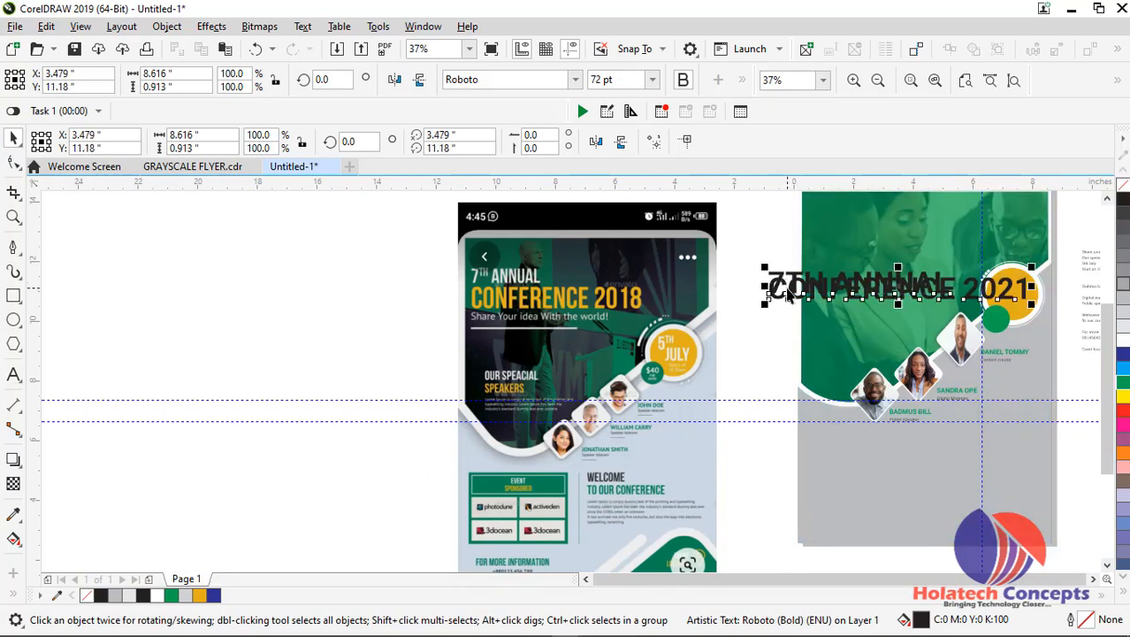
pyautogui.click(792, 228)
pyautogui.click(808, 281)
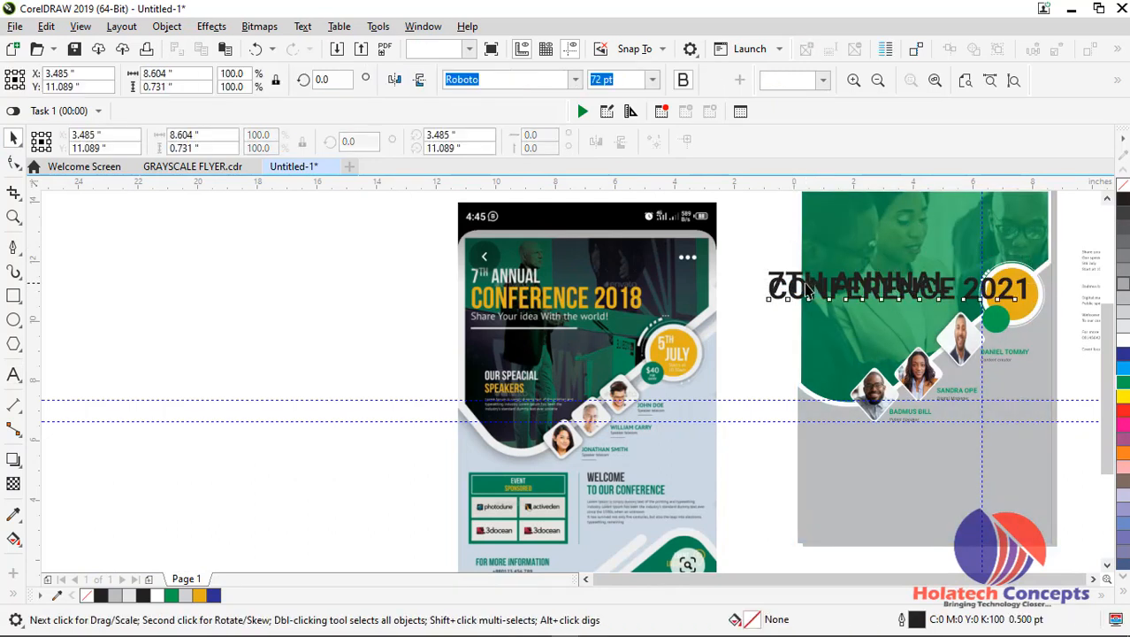
pyautogui.moveTo(809, 281); pyautogui.dragTo(781, 244)
pyautogui.moveTo(820, 299); pyautogui.dragTo(772, 225)
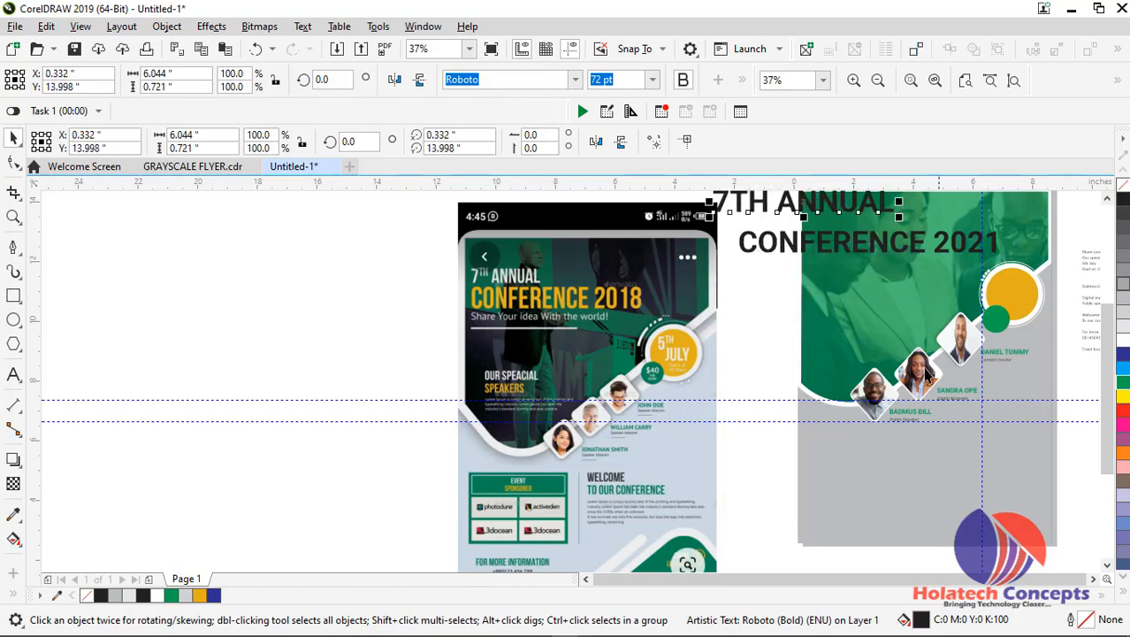
# Move "CONFERENCE 2021" lower on the photo header and set its font size to 36 pt
pyautogui.click(1015, 84)
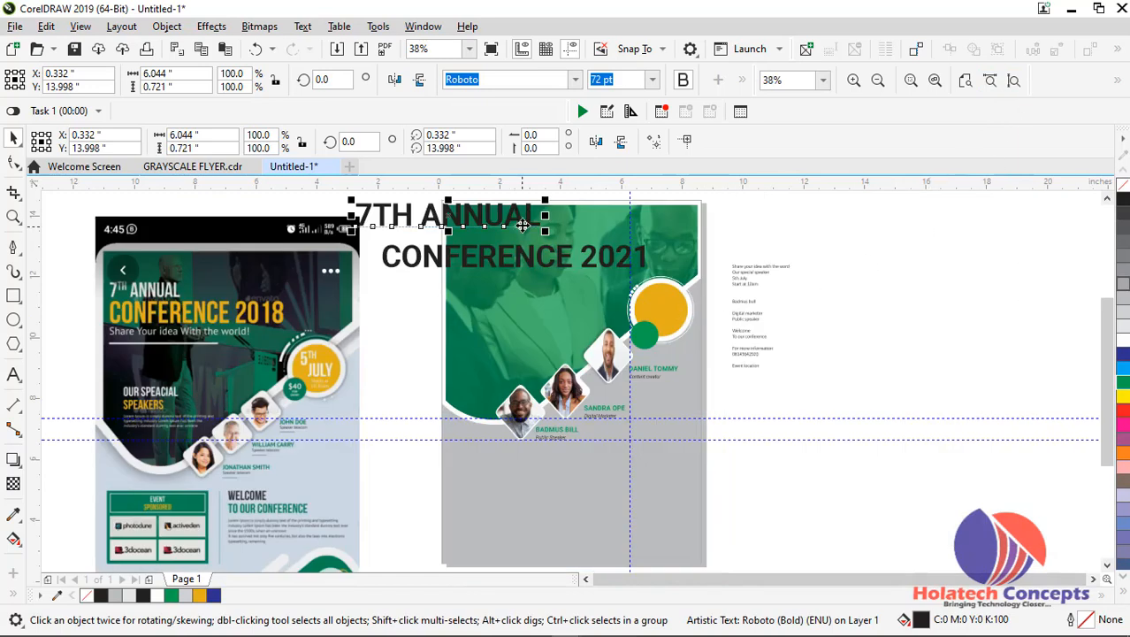
pyautogui.scroll(2, 522, 226)
pyautogui.moveTo(518, 282); pyautogui.dragTo(588, 337)
pyautogui.click(652, 79)
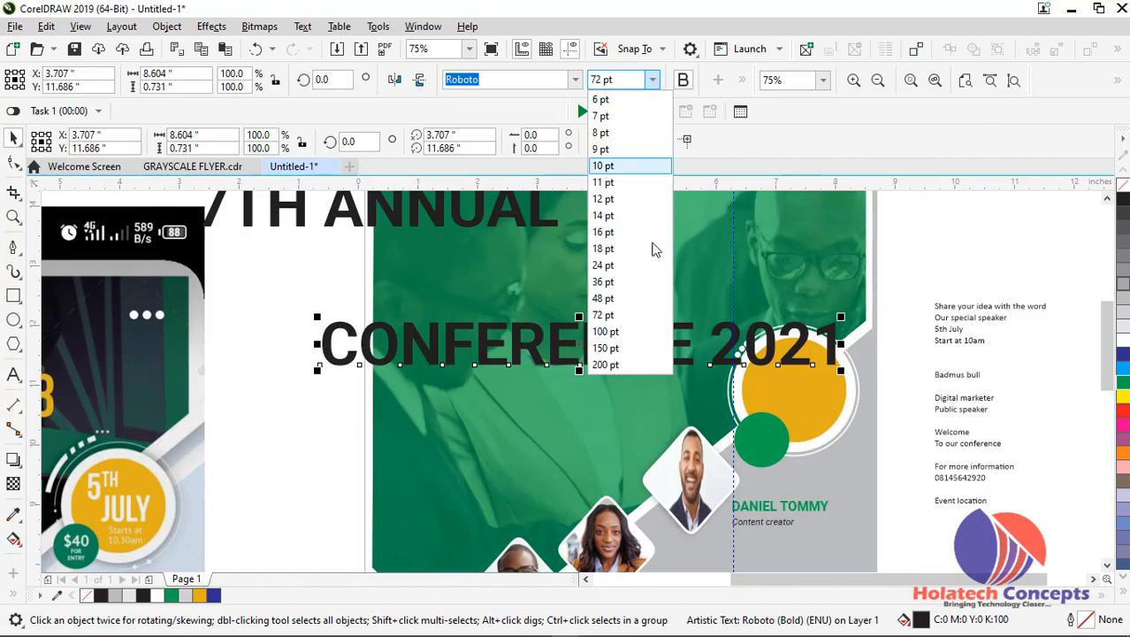
pyautogui.click(620, 285)
# Set "7TH ANNUAL" to 36 pt and move it onto the photo header above "CONFERENCE 2021"
pyautogui.click(511, 218)
pyautogui.click(653, 80)
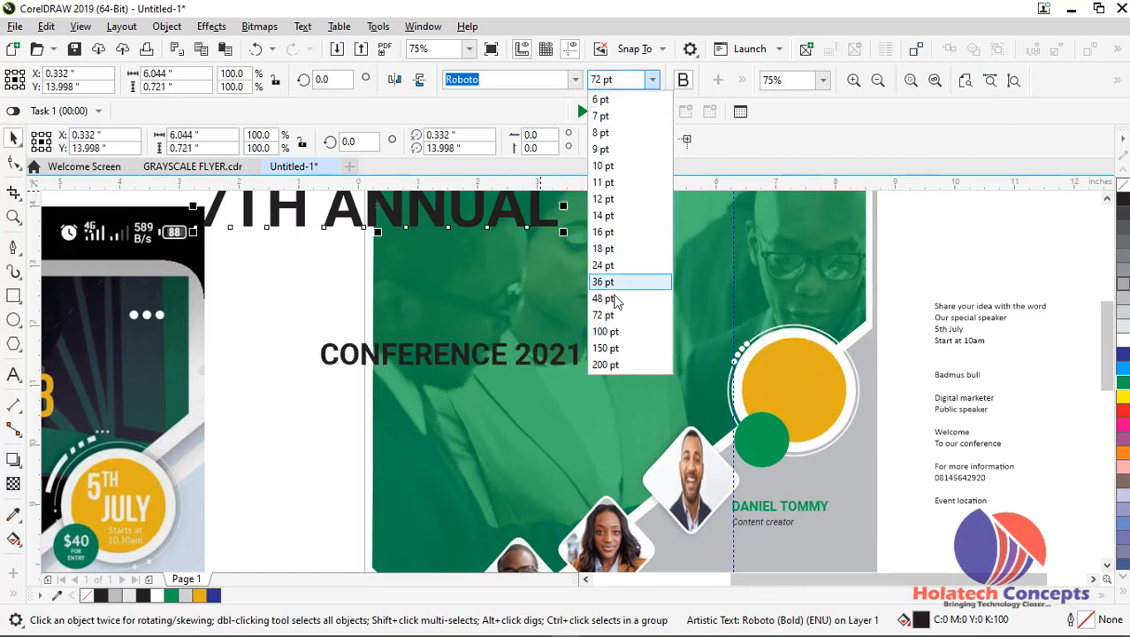
pyautogui.click(603, 281)
pyautogui.moveTo(348, 243); pyautogui.dragTo(489, 259)
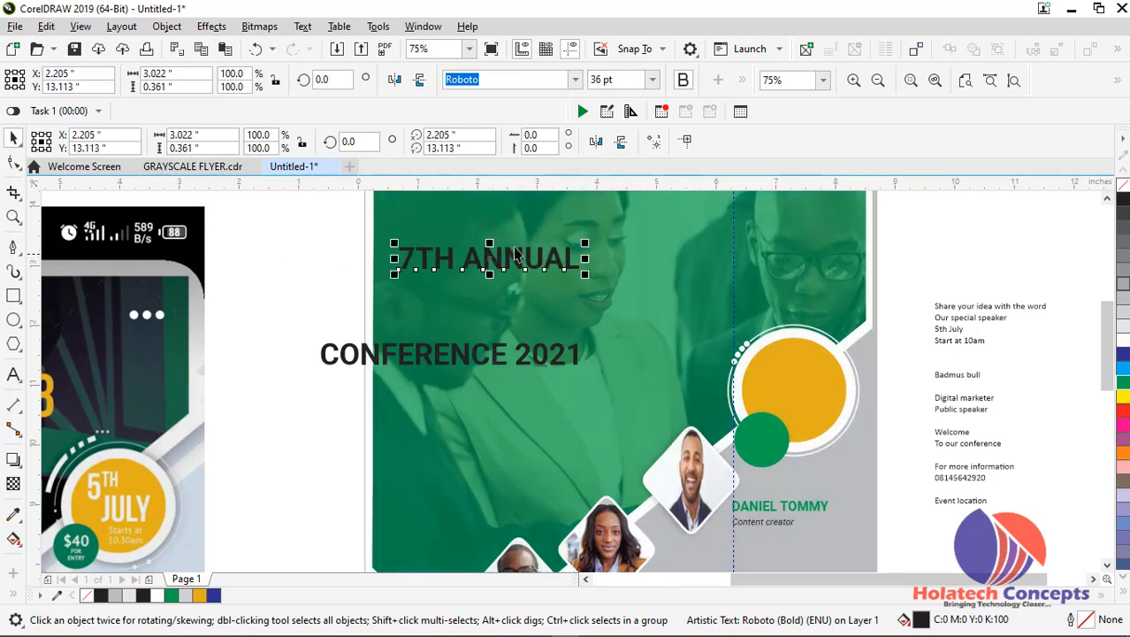
# Add margin guidelines inside the flyer's four edges, with the left one at 0.552" and the bottom one at 2.974"
pyautogui.scroll(-1, 520, 248)
pyautogui.click(389, 248)
pyautogui.moveTo(36, 361); pyautogui.dragTo(454, 352)
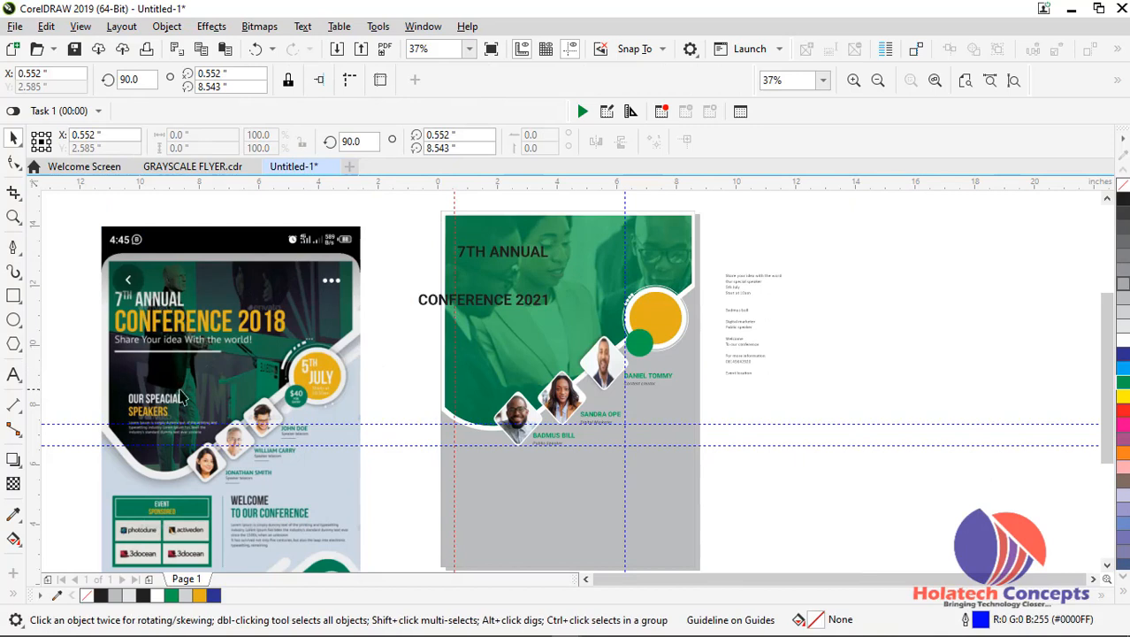
pyautogui.moveTo(35, 334); pyautogui.dragTo(691, 361)
pyautogui.moveTo(500, 184); pyautogui.dragTo(512, 225)
pyautogui.moveTo(1107, 312); pyautogui.dragTo(1107, 359)
pyautogui.moveTo(559, 189); pyautogui.dragTo(633, 460)
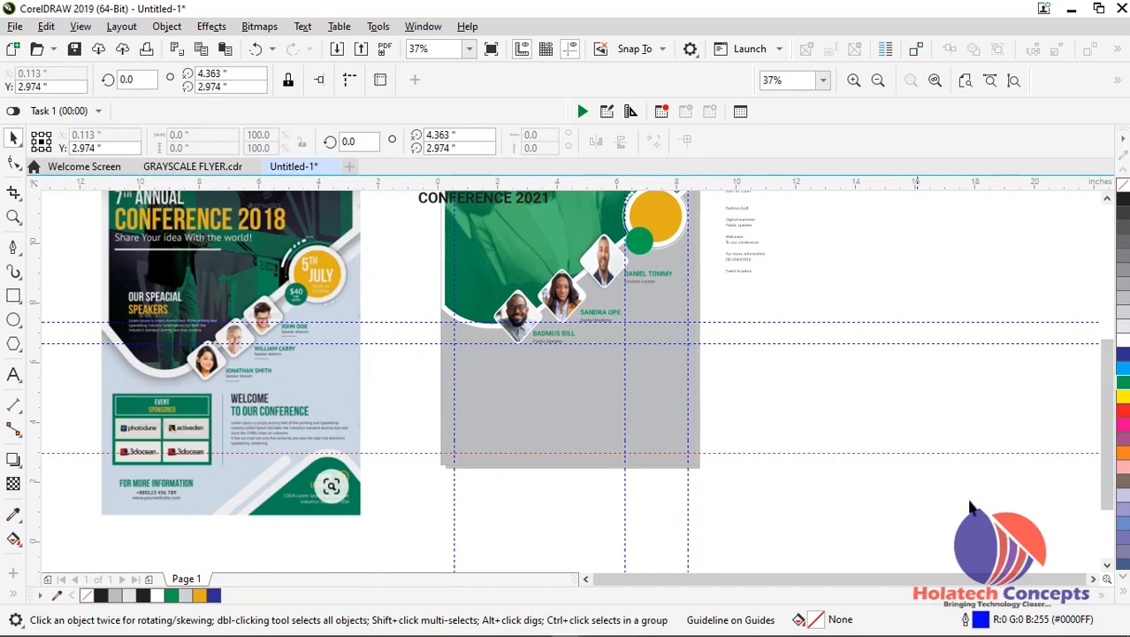
pyautogui.moveTo(1107, 397); pyautogui.dragTo(1107, 348)
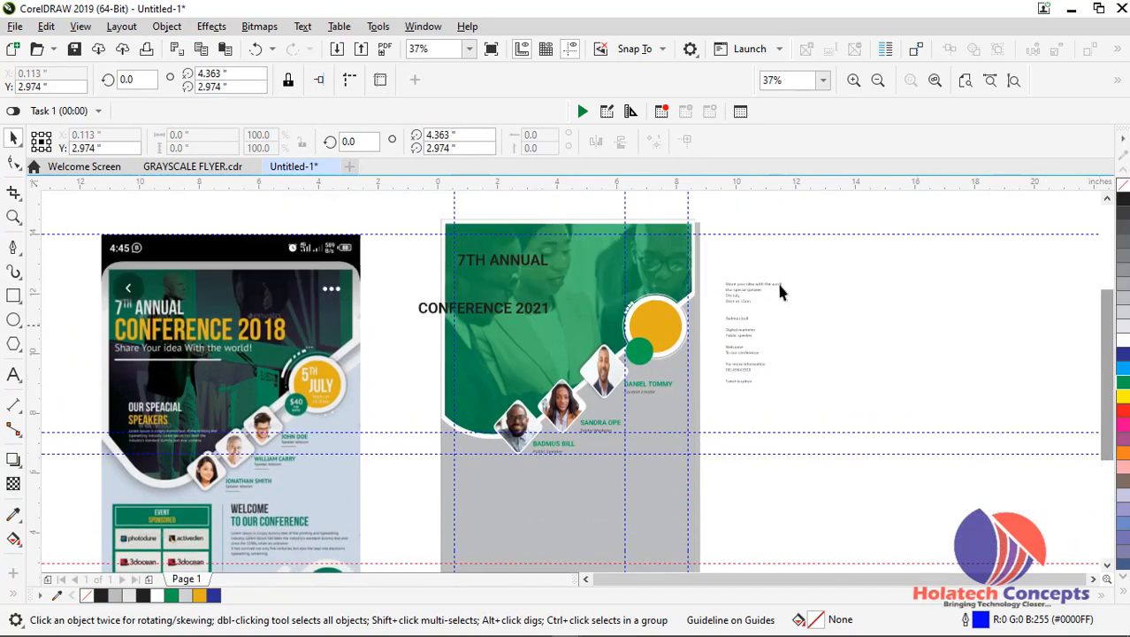
# Fill the "7TH ANNUAL" heading with white
pyautogui.click(482, 265)
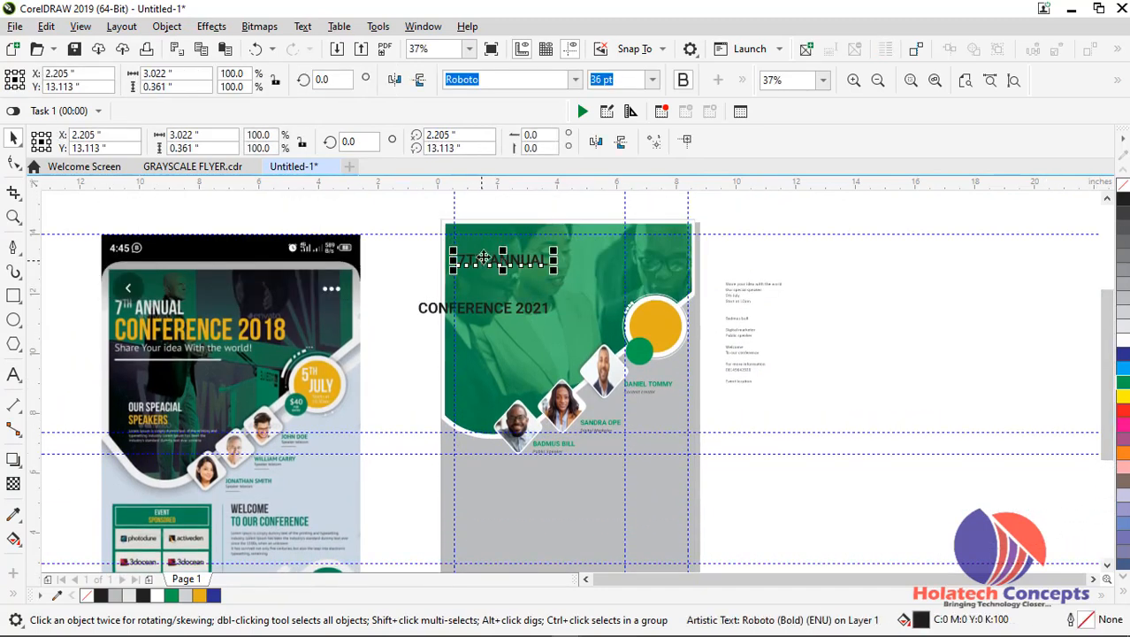
pyautogui.click(1123, 344)
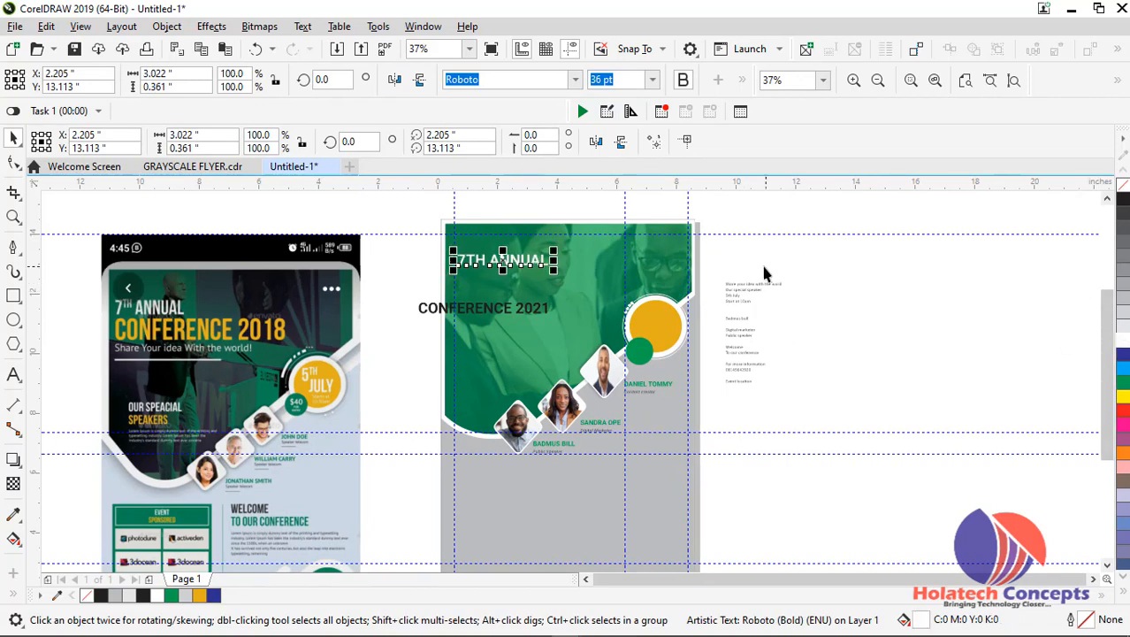
pyautogui.click(852, 280)
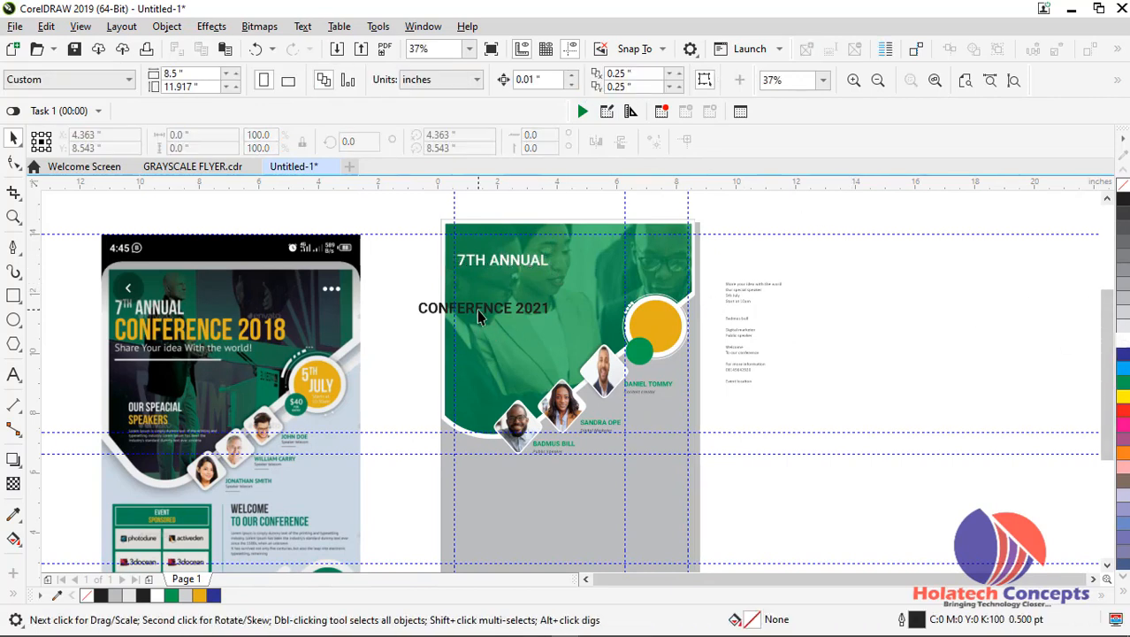
# Move "CONFERENCE 2021" directly below "7TH ANNUAL" and align its left edge to a new vertical guideline at 0.649"
pyautogui.scroll(2, 477, 309)
pyautogui.click(477, 308)
pyautogui.moveTo(479, 309); pyautogui.dragTo(558, 265)
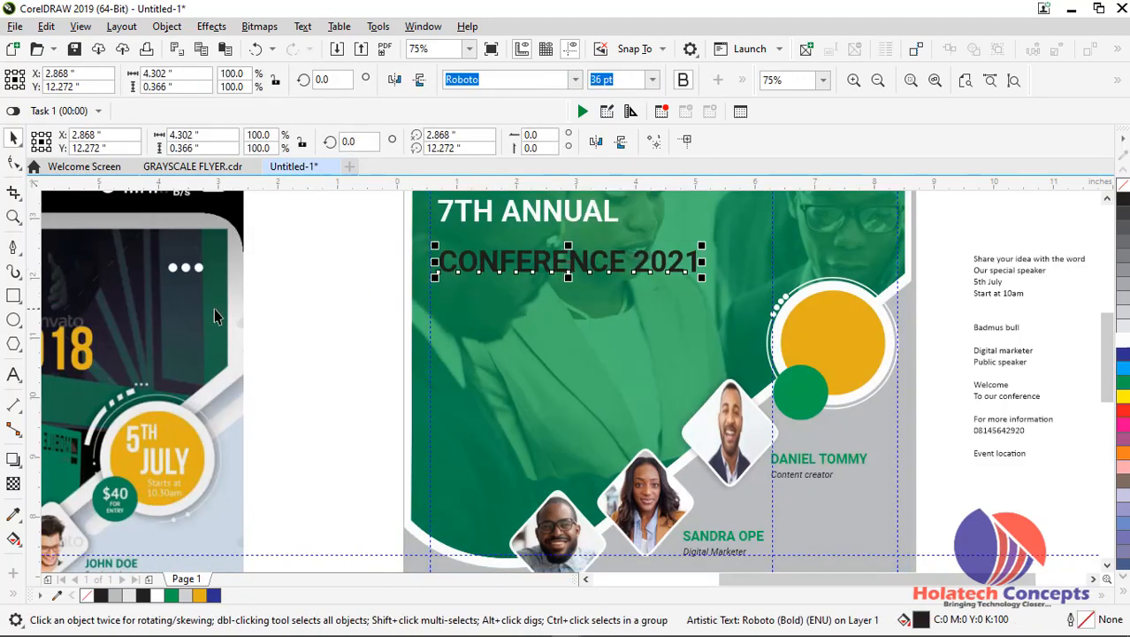
pyautogui.moveTo(34, 276); pyautogui.dragTo(434, 281)
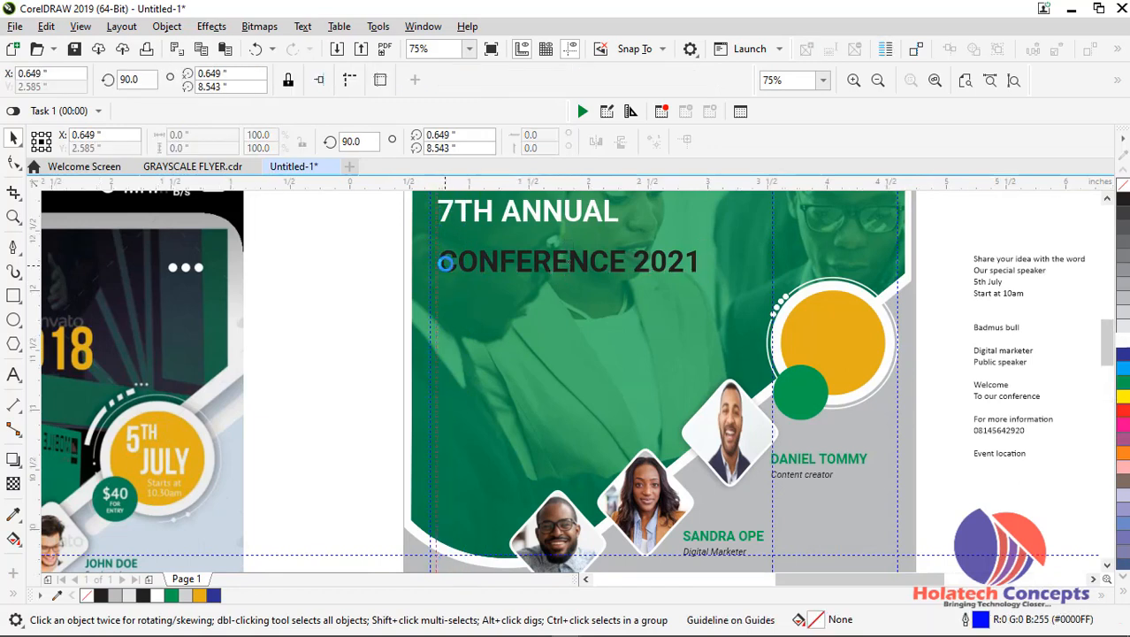
pyautogui.scroll(2, 440, 269)
pyautogui.click(440, 266)
pyautogui.moveTo(440, 266); pyautogui.dragTo(433, 273)
# Set "CONFERENCE 2021" to 48 pt and fill it with yellow
pyautogui.click(652, 80)
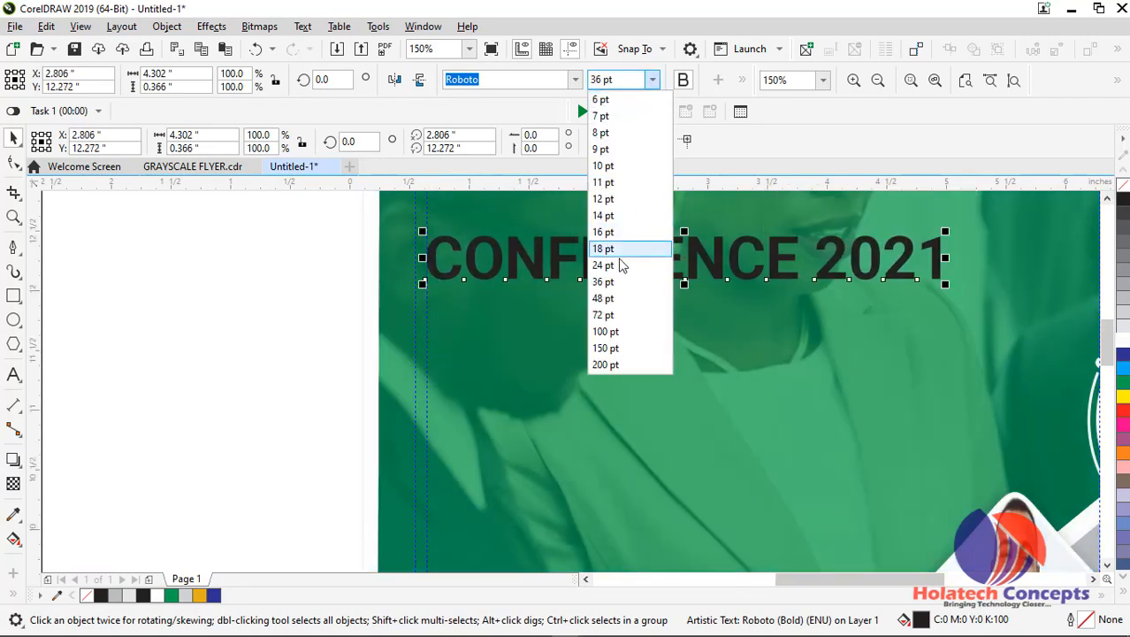
pyautogui.click(608, 298)
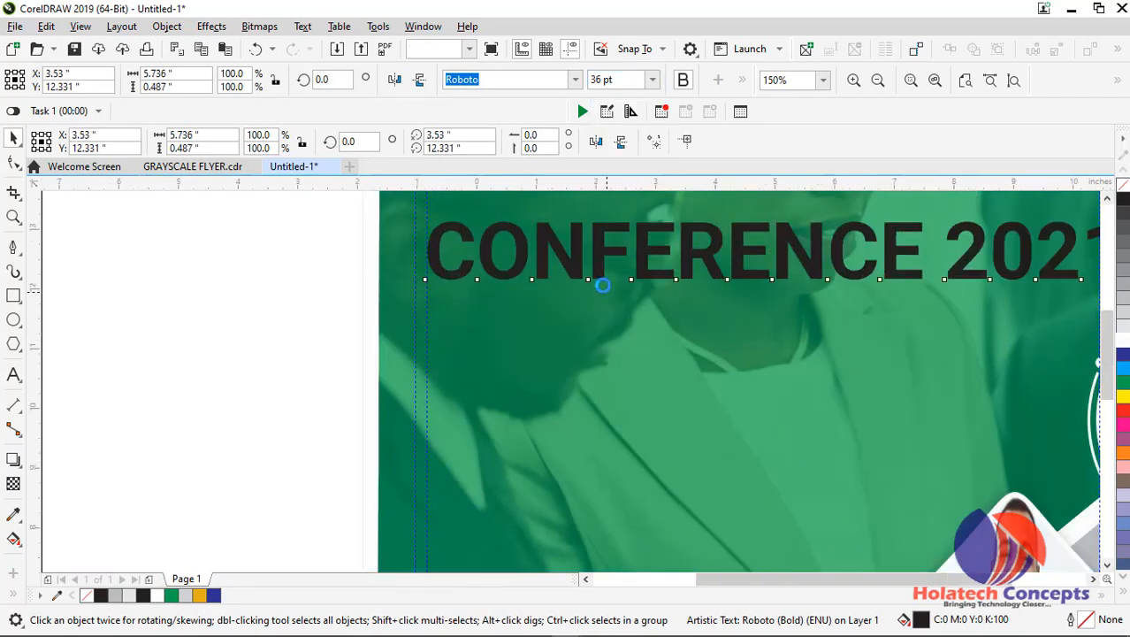
pyautogui.scroll(-2, 602, 286)
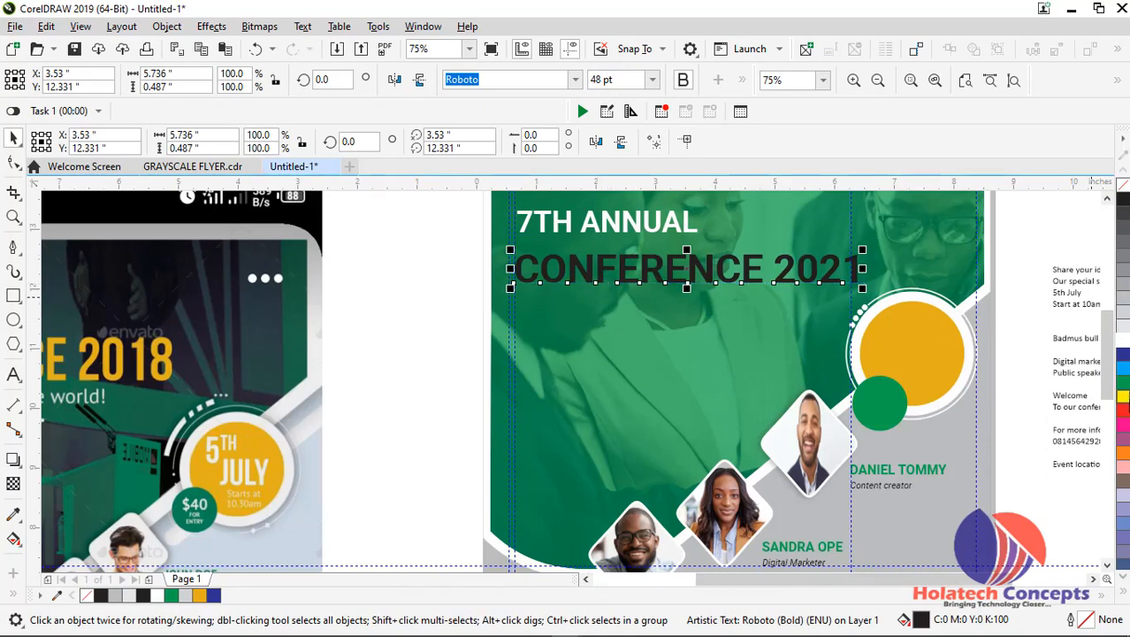
pyautogui.click(1123, 396)
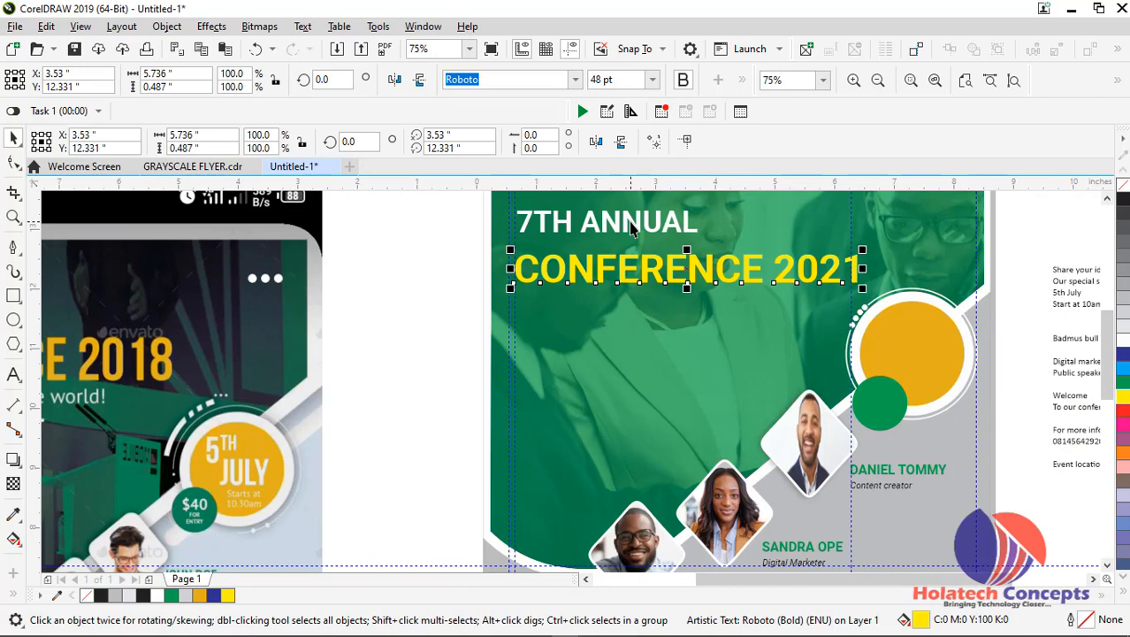
pyautogui.click(411, 257)
pyautogui.scroll(-2, 416, 257)
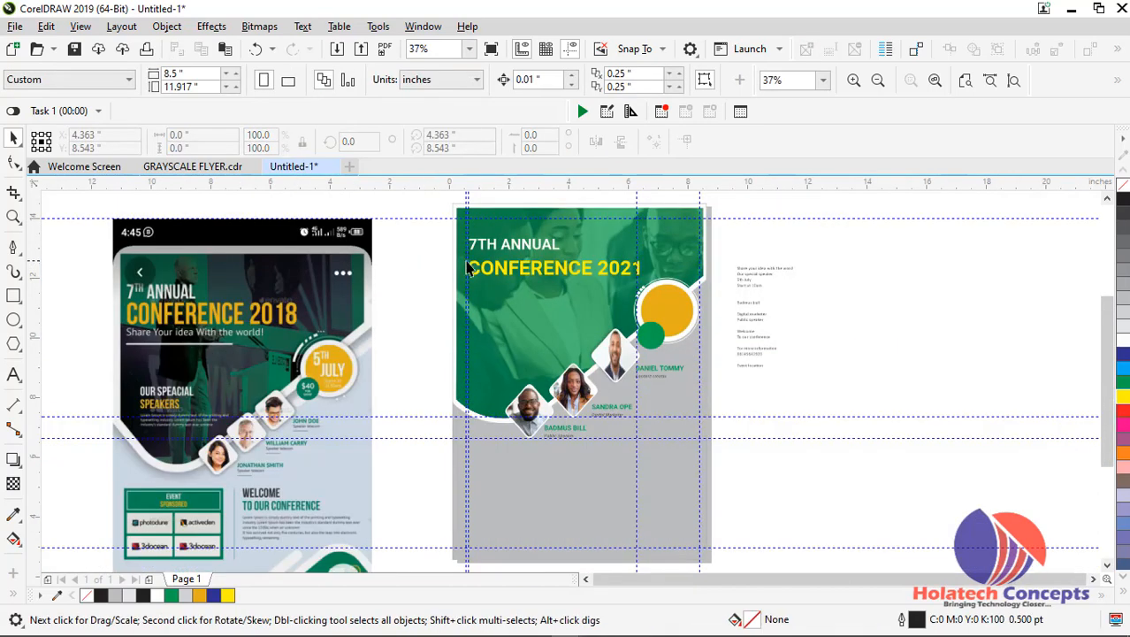
pyautogui.scroll(2, 513, 265)
pyautogui.click(516, 274)
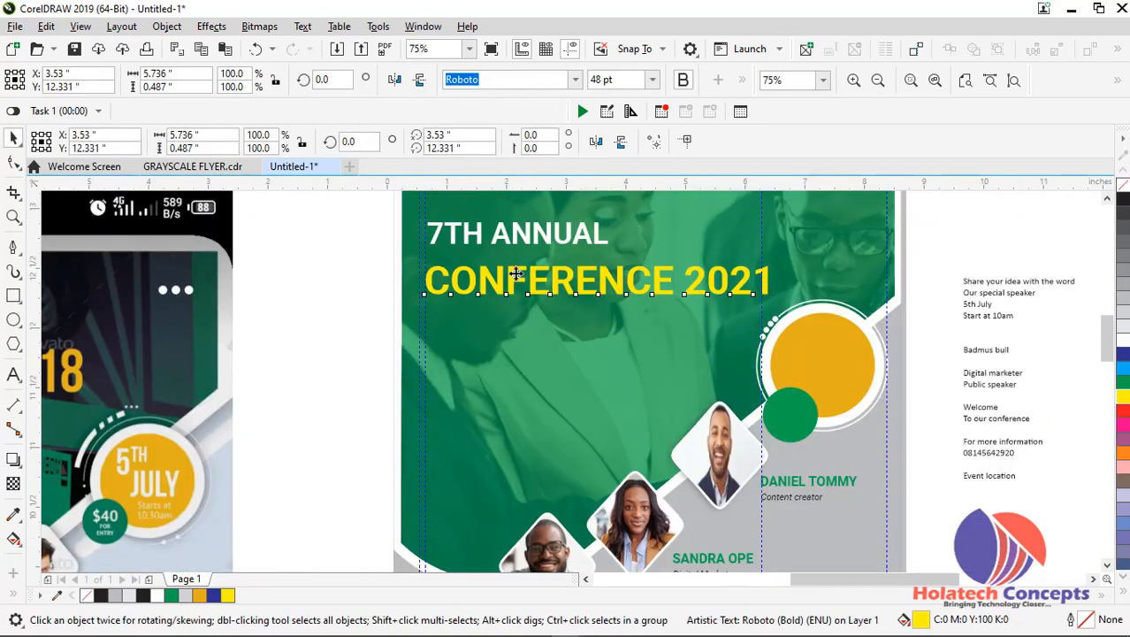
pyautogui.scroll(2, 515, 275)
pyautogui.click(517, 270)
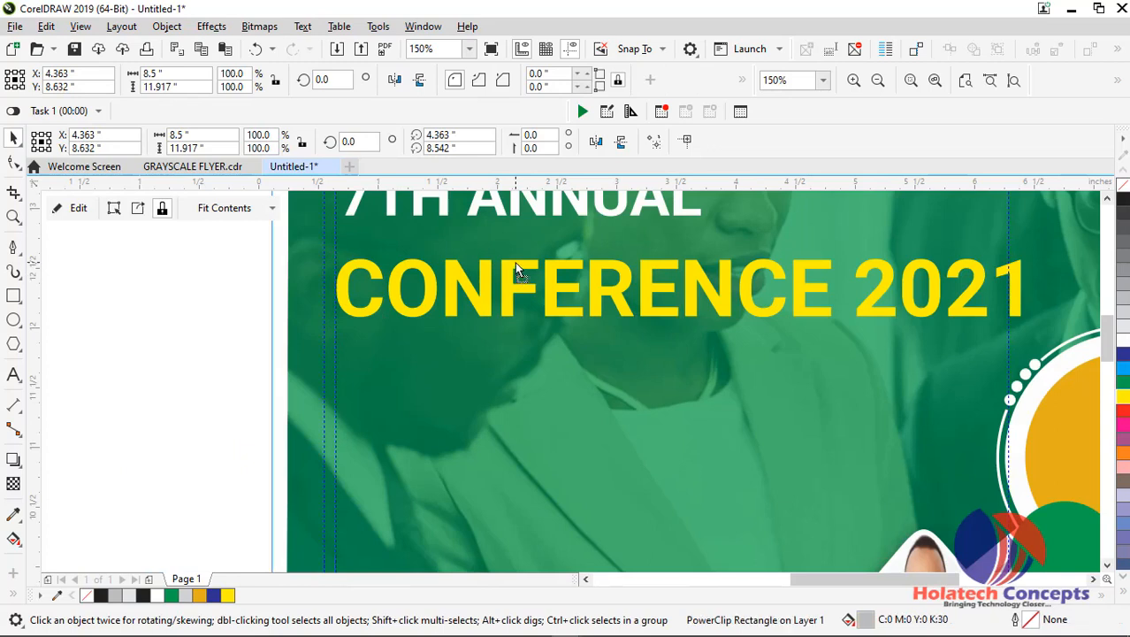
pyautogui.moveTo(516, 263); pyautogui.dragTo(514, 264)
pyautogui.hotkey('ctrl', 'z')
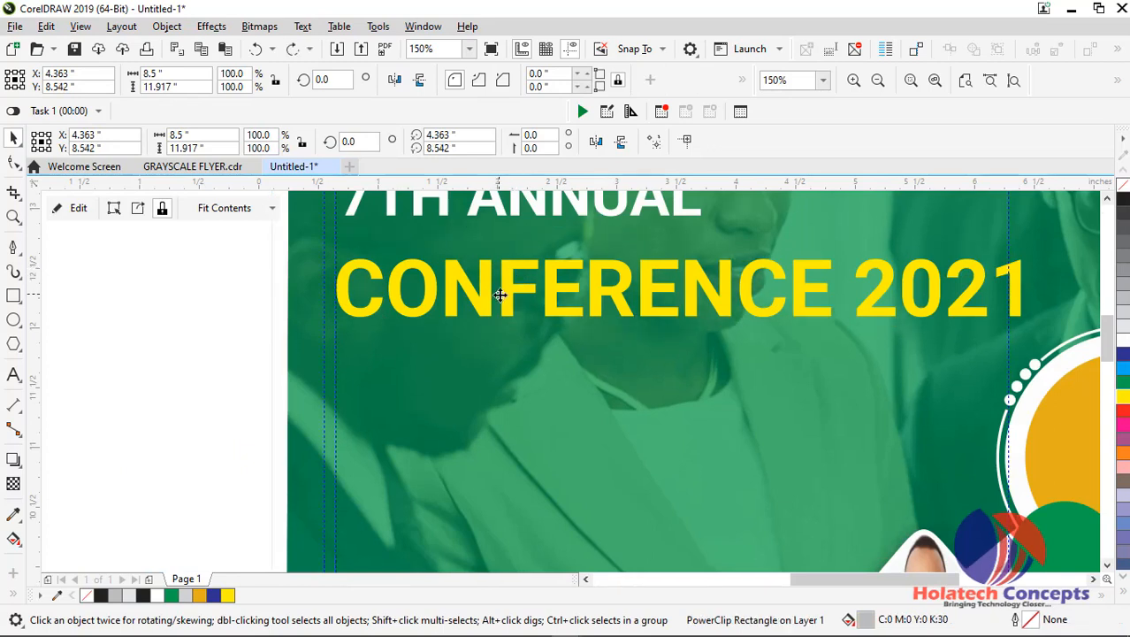
# Move "CONFERENCE 2021" up slightly to tighten the gap below "7TH ANNUAL"
pyautogui.moveTo(508, 301); pyautogui.dragTo(508, 286)
pyautogui.scroll(-2, 508, 286)
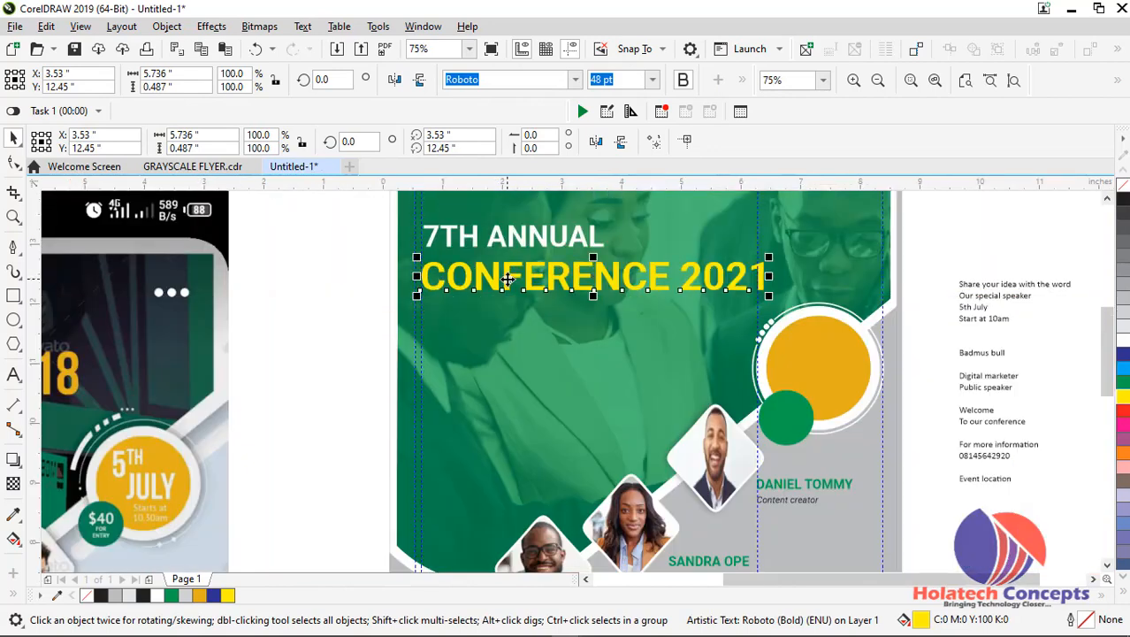
pyautogui.click(304, 293)
pyautogui.scroll(-2, 871, 544)
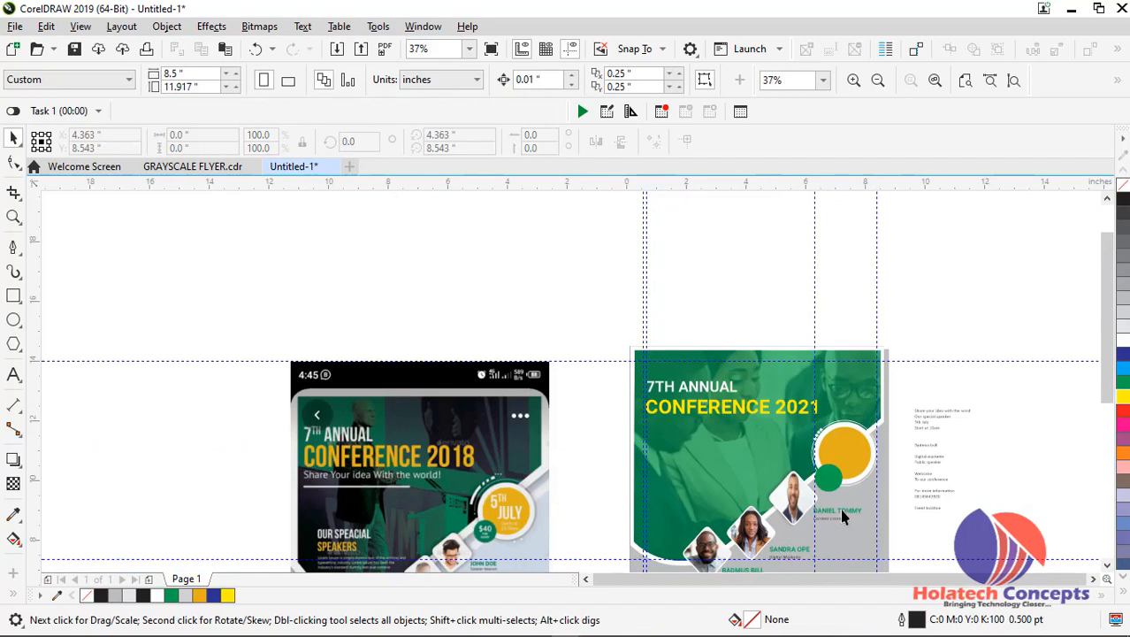
# Cut the line "Share your idea with the word" from the text block beside the flyer
pyautogui.scroll(2, 904, 440)
pyautogui.doubleClick(1018, 324)
pyautogui.moveTo(995, 318); pyautogui.dragTo(1127, 312)
pyautogui.moveTo(933, 320); pyautogui.dragTo(900, 320)
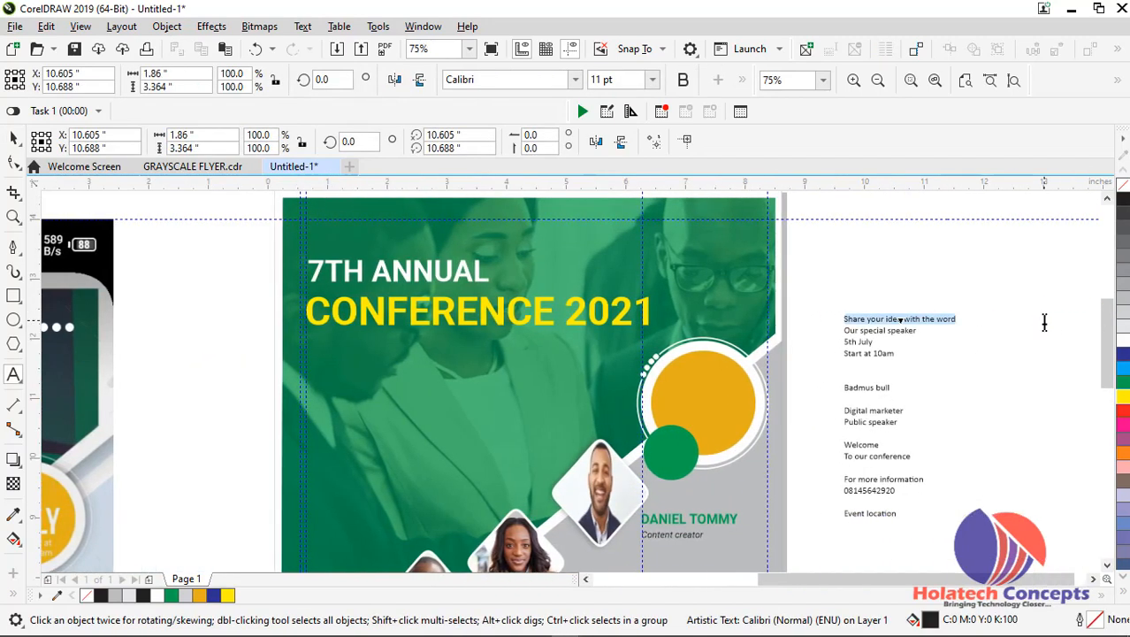
pyautogui.press('Delete')
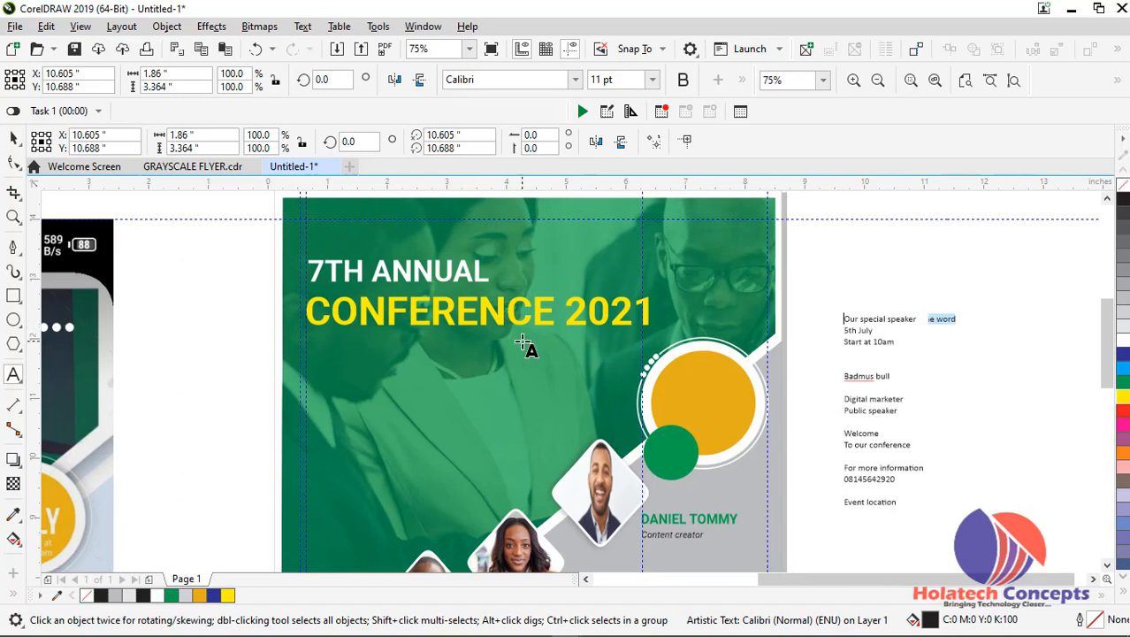
# Paste "Share your idea with the word" as a separate text object in the empty area between the reference image and the flyer
pyautogui.click(15, 142)
pyautogui.click(171, 284)
pyautogui.click(13, 374)
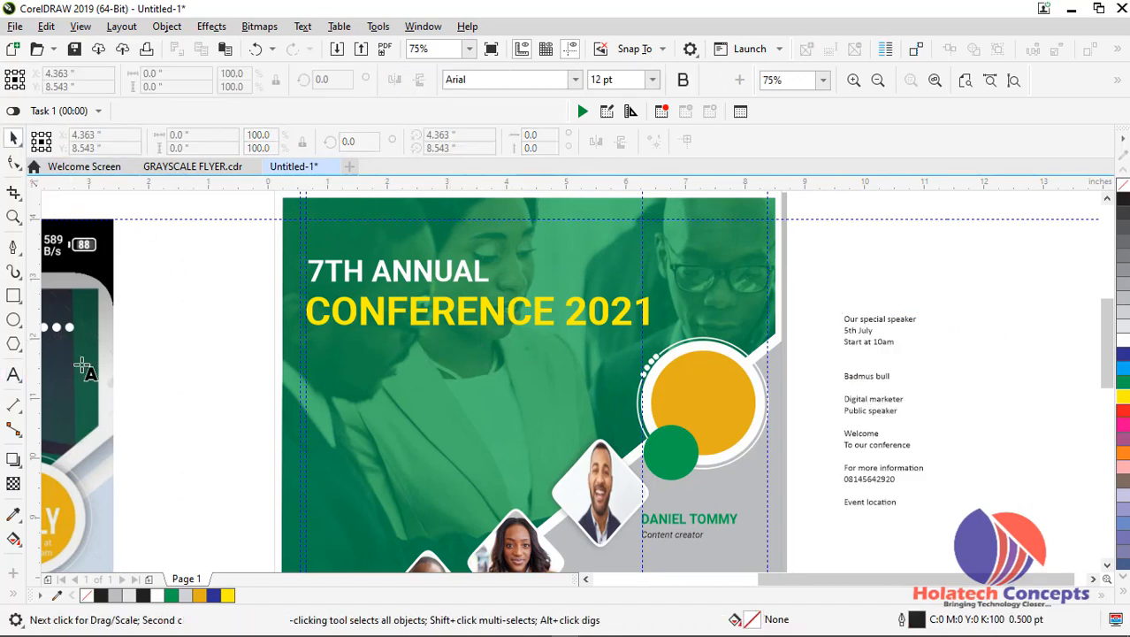
pyautogui.click(156, 358)
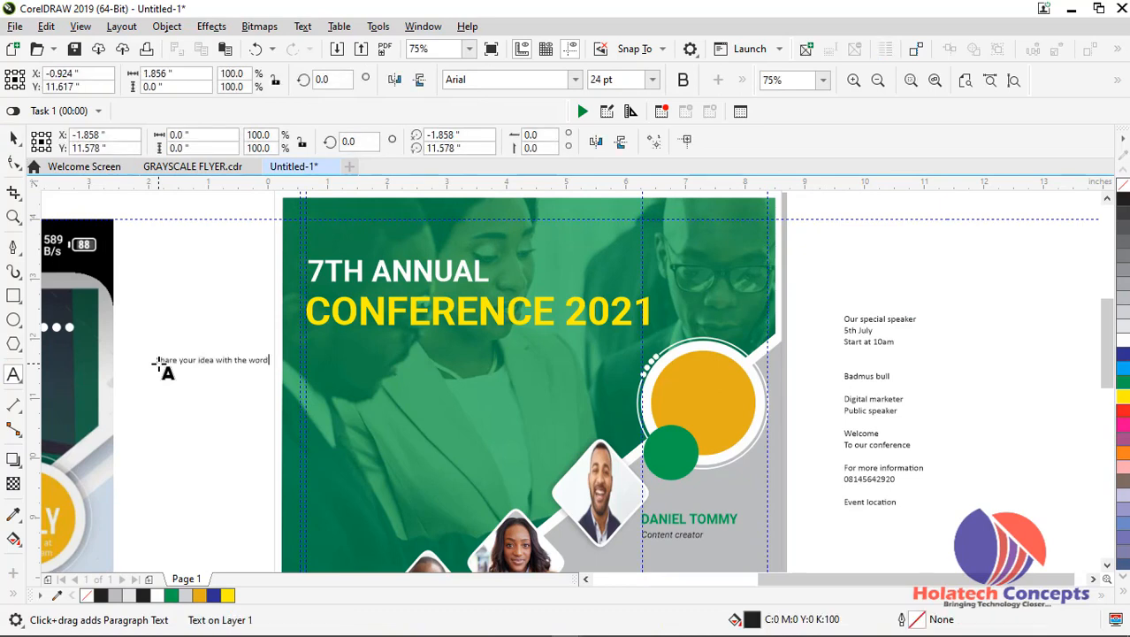
pyautogui.hotkey('ctrl', 'v')
pyautogui.moveTo(857, 593); pyautogui.dragTo(786, 593)
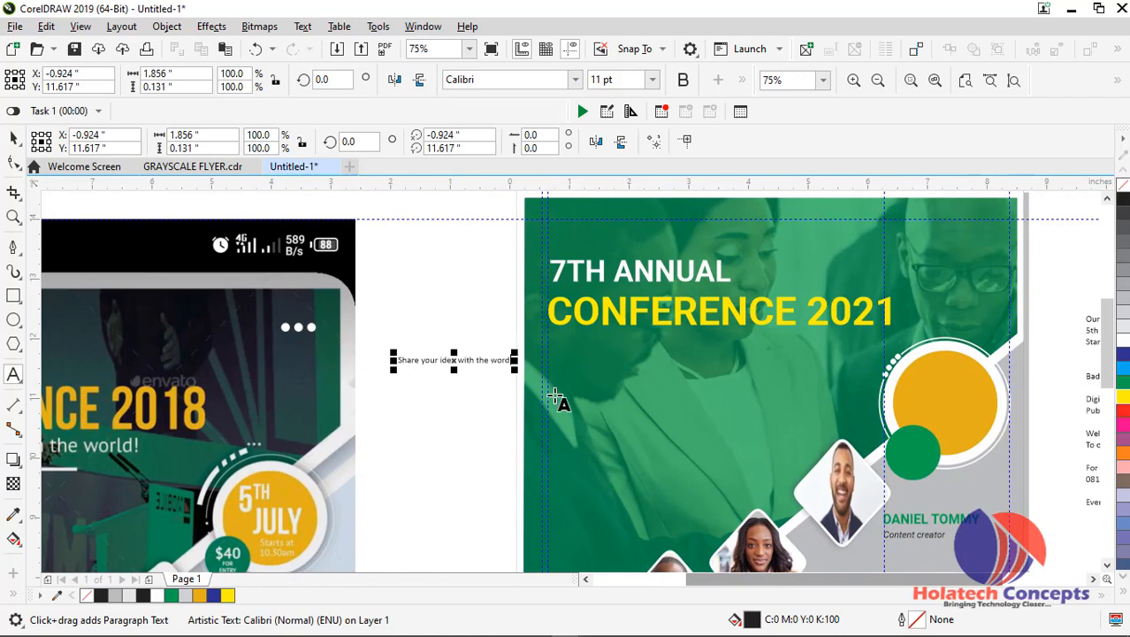
pyautogui.click(13, 139)
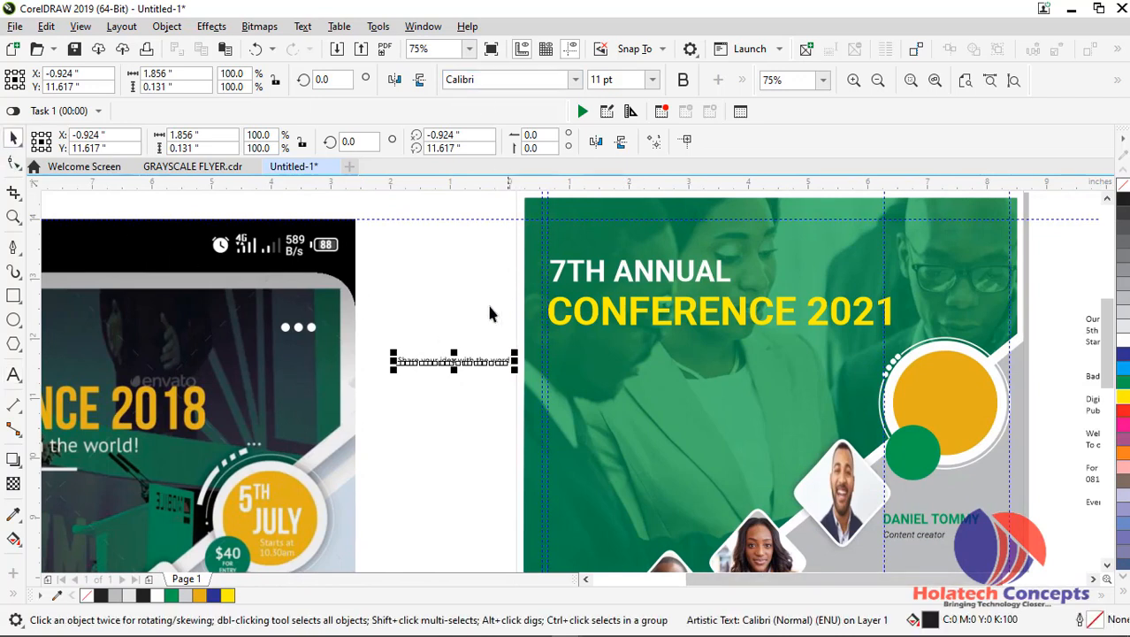
# Move the "Share your idea with the word" tagline directly below "CONFERENCE 2021" and set its font size to 24 pt
pyautogui.moveTo(447, 358); pyautogui.dragTo(596, 345)
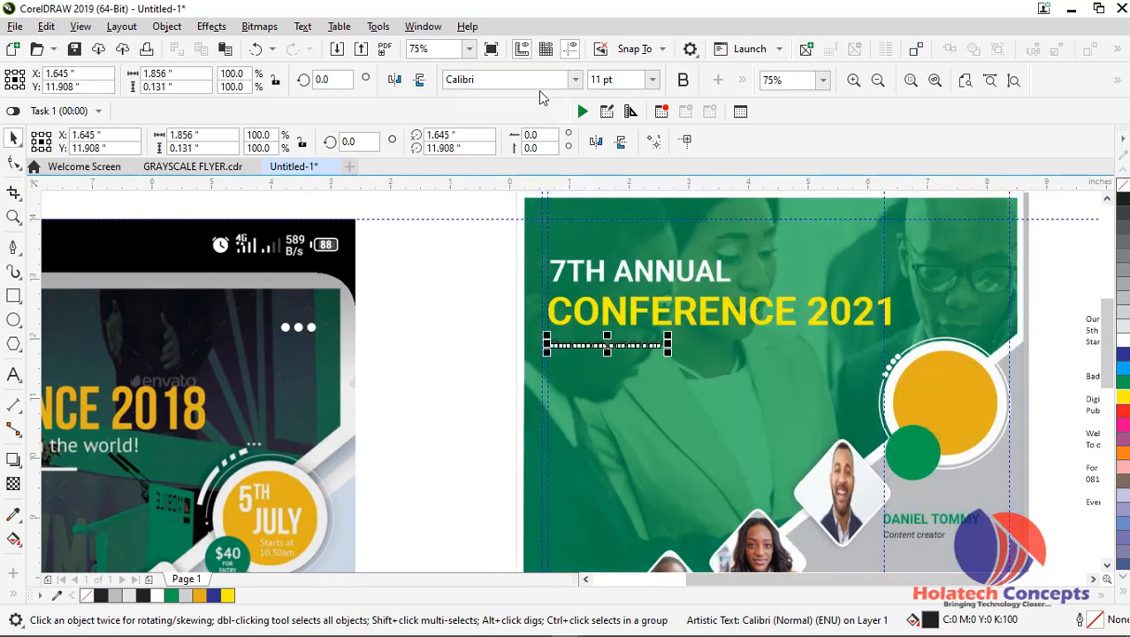
pyautogui.click(652, 79)
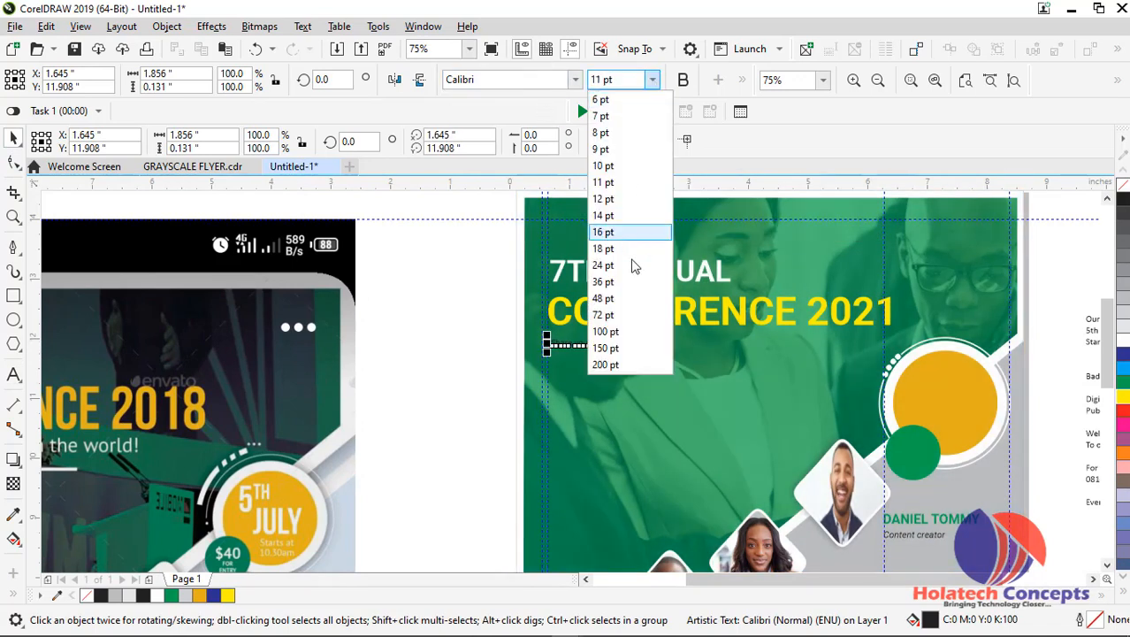
pyautogui.click(622, 289)
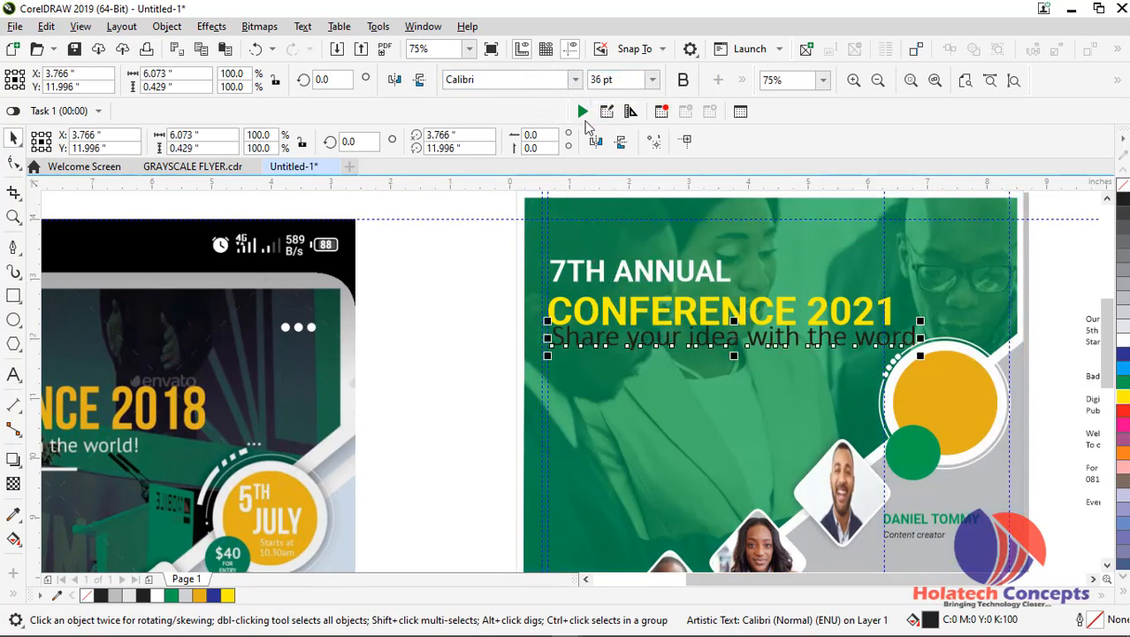
pyautogui.click(652, 80)
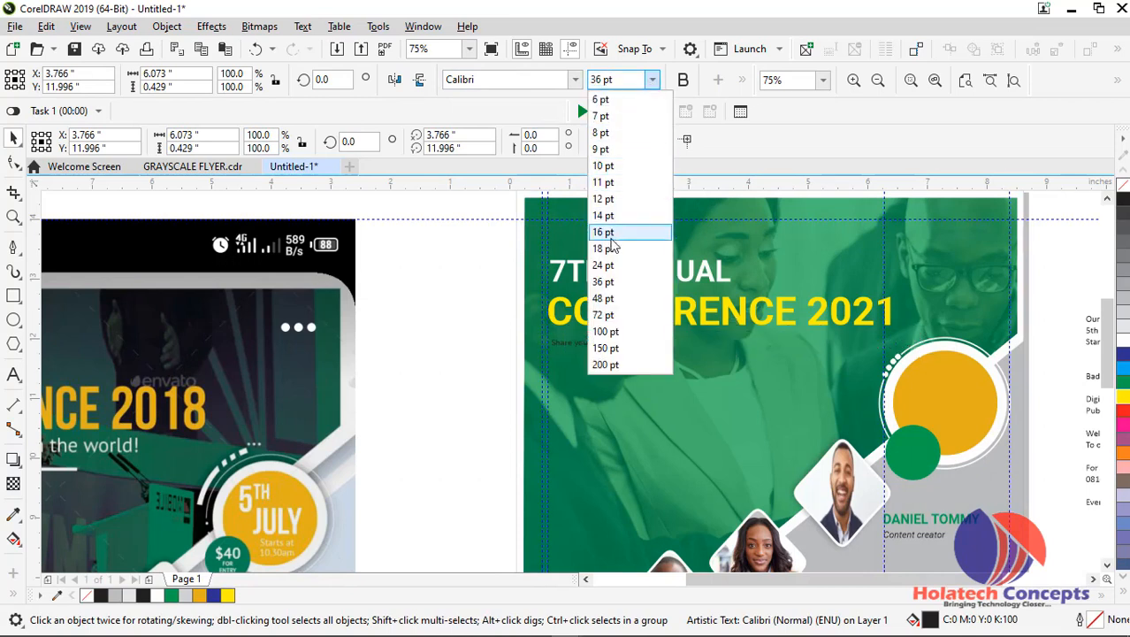
pyautogui.click(609, 268)
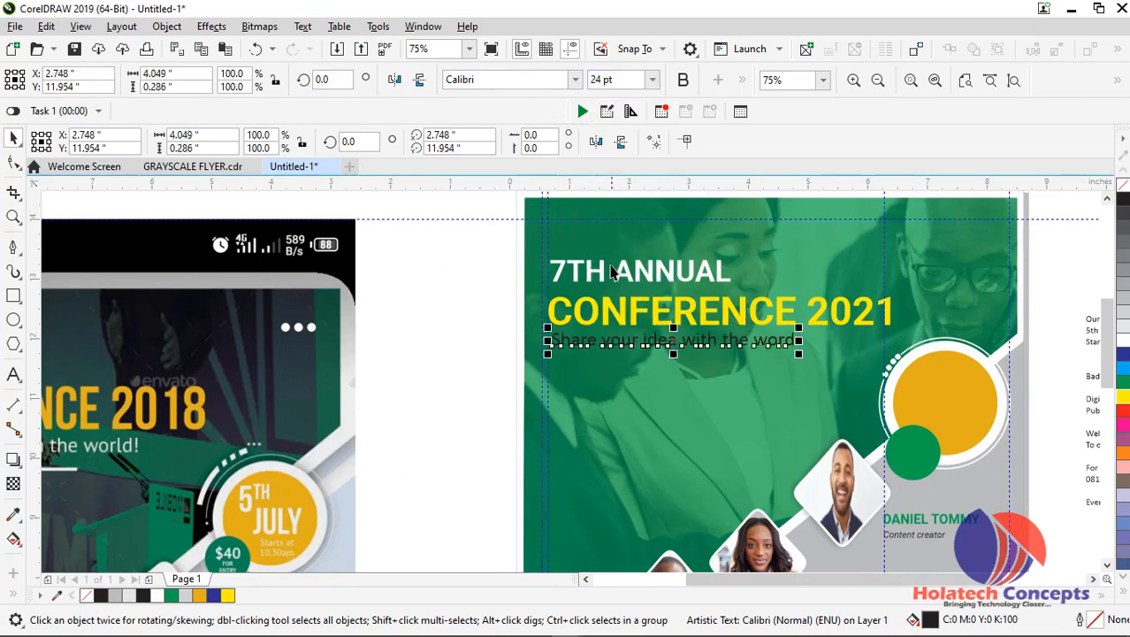
# Set the "Share your idea with the word" tagline in Roboto Regular and fill it with white
pyautogui.click(574, 79)
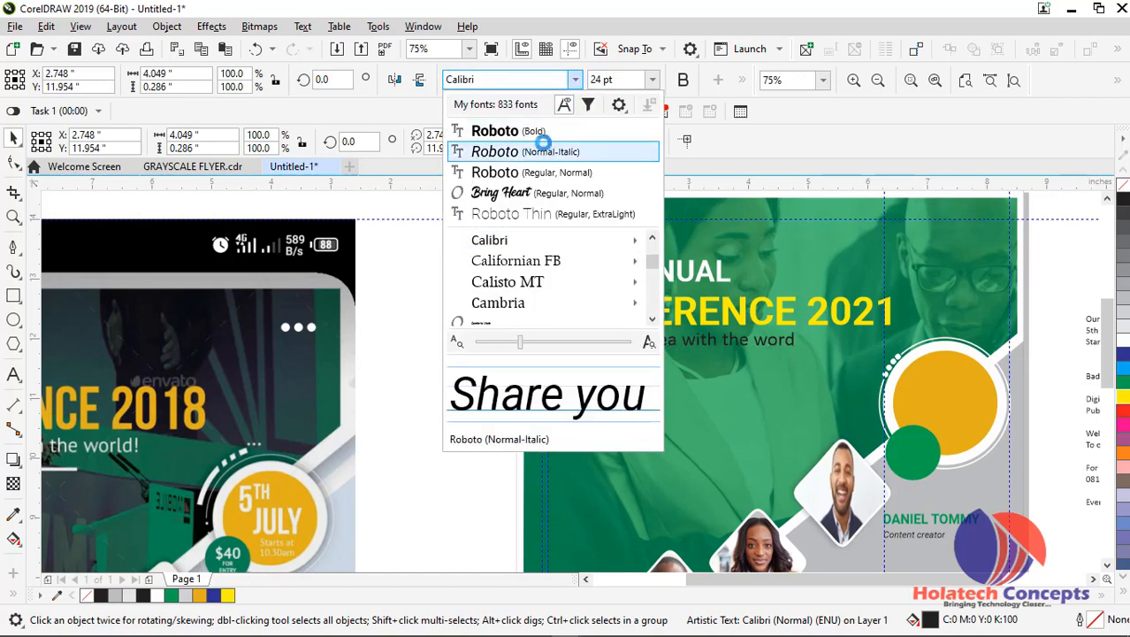
pyautogui.click(555, 174)
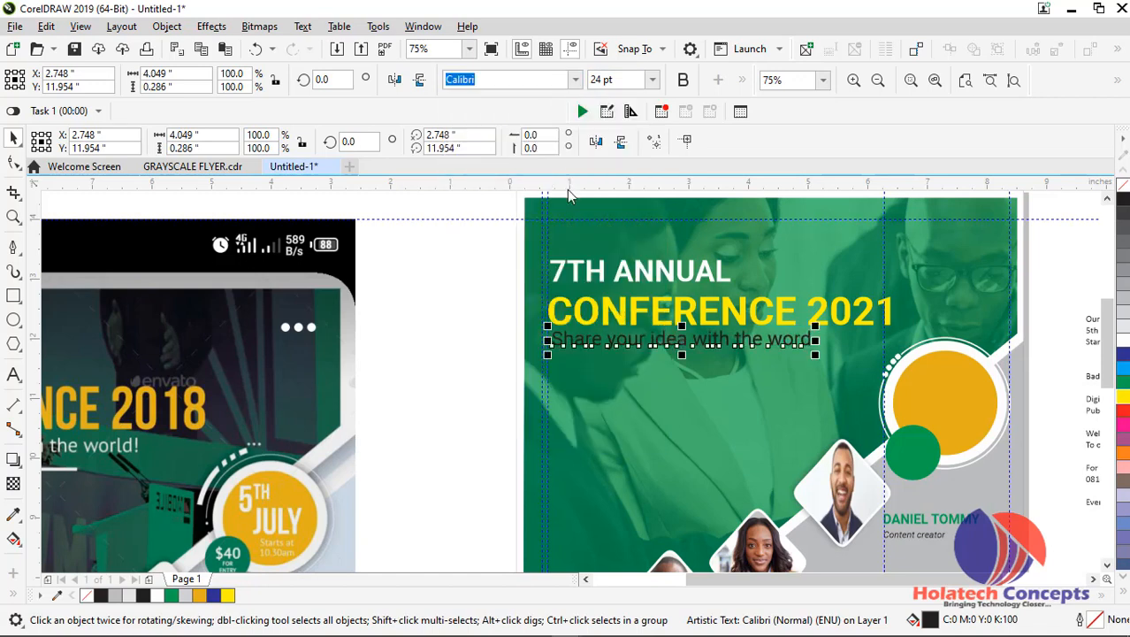
pyautogui.click(1121, 341)
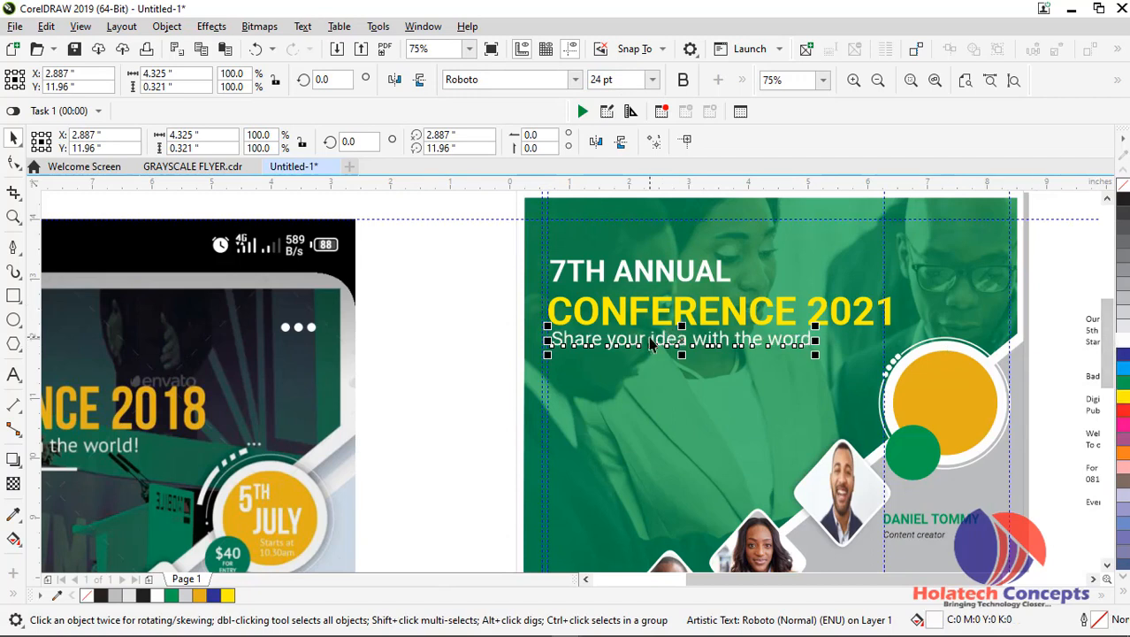
# Add an exclamation mark to the end of the "Share your idea with the word" tagline
pyautogui.doubleClick(803, 338)
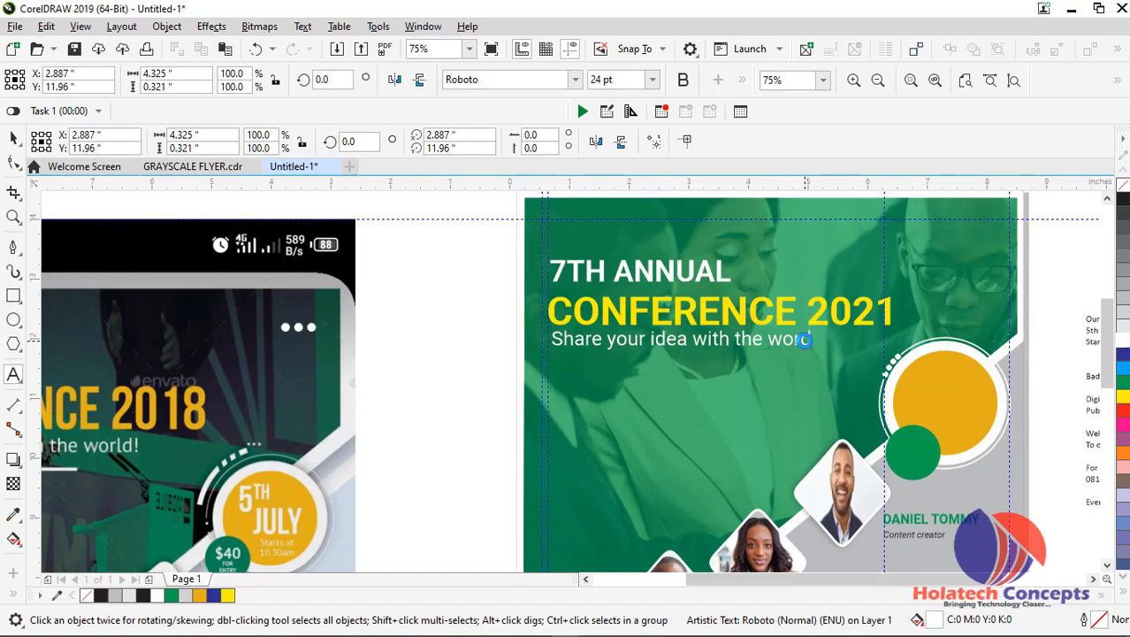
pyautogui.write('!')
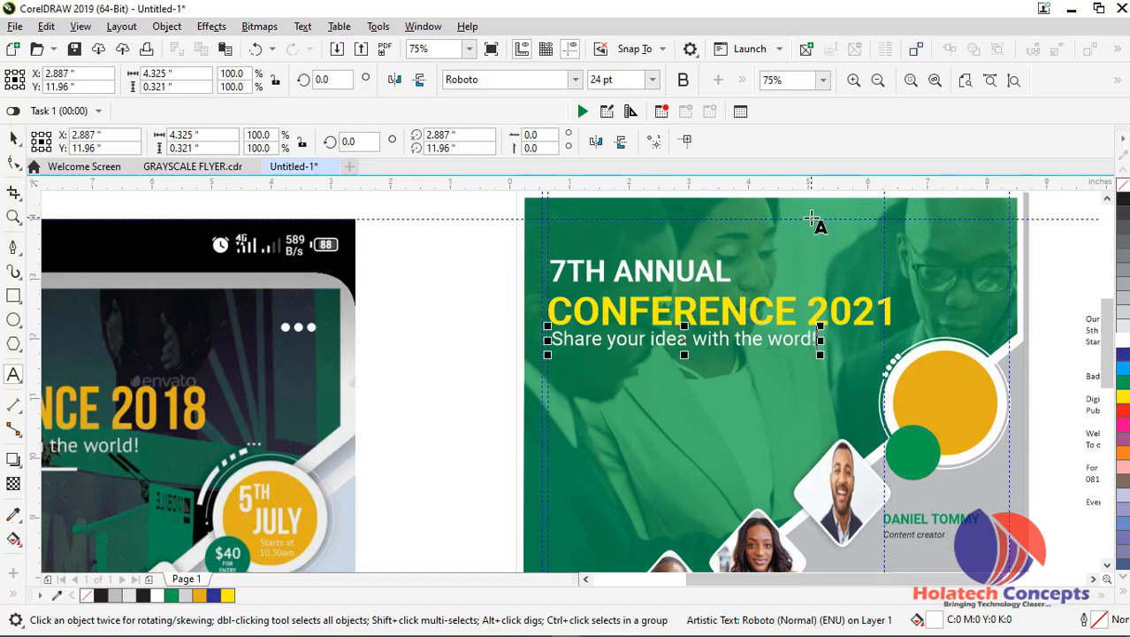
pyautogui.click(10, 139)
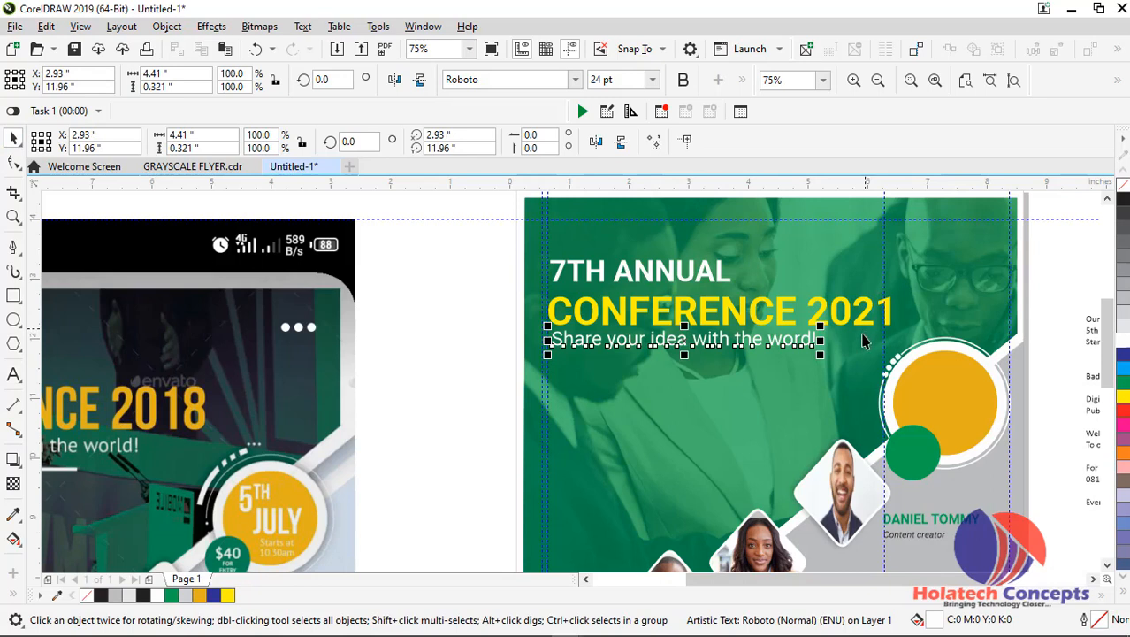
# Move the tagline slightly lower beneath "CONFERENCE 2021", lining its left edge up with the heading
pyautogui.scroll(1, 804, 333)
pyautogui.moveTo(693, 342); pyautogui.dragTo(686, 363)
pyautogui.scroll(-1, 685, 363)
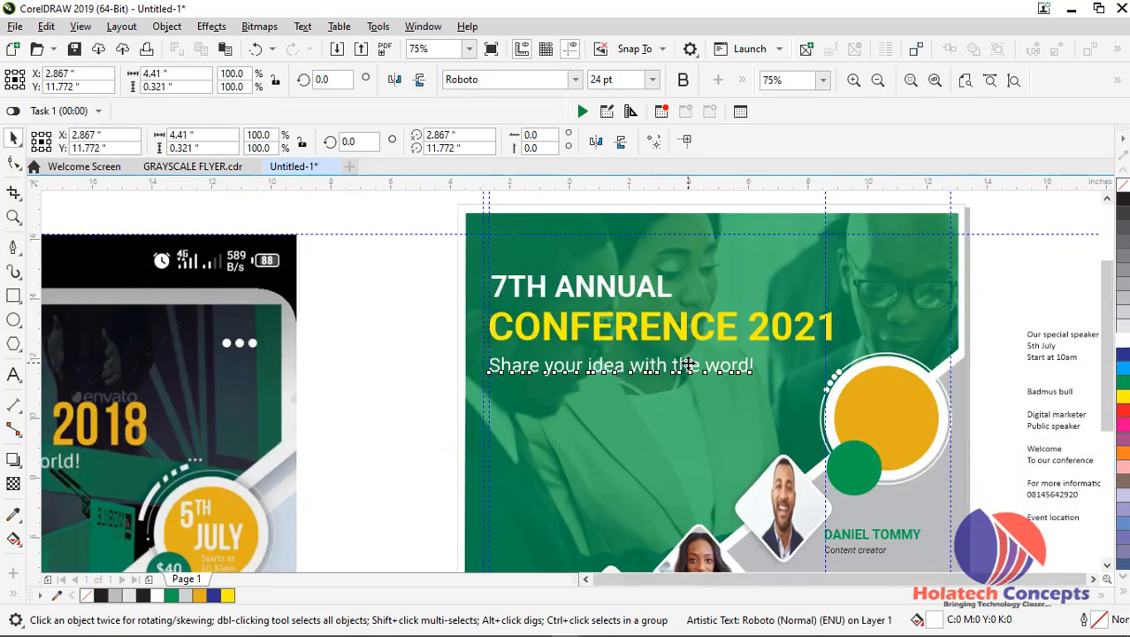
pyautogui.scroll(-1, 684, 363)
pyautogui.scroll(1, 664, 342)
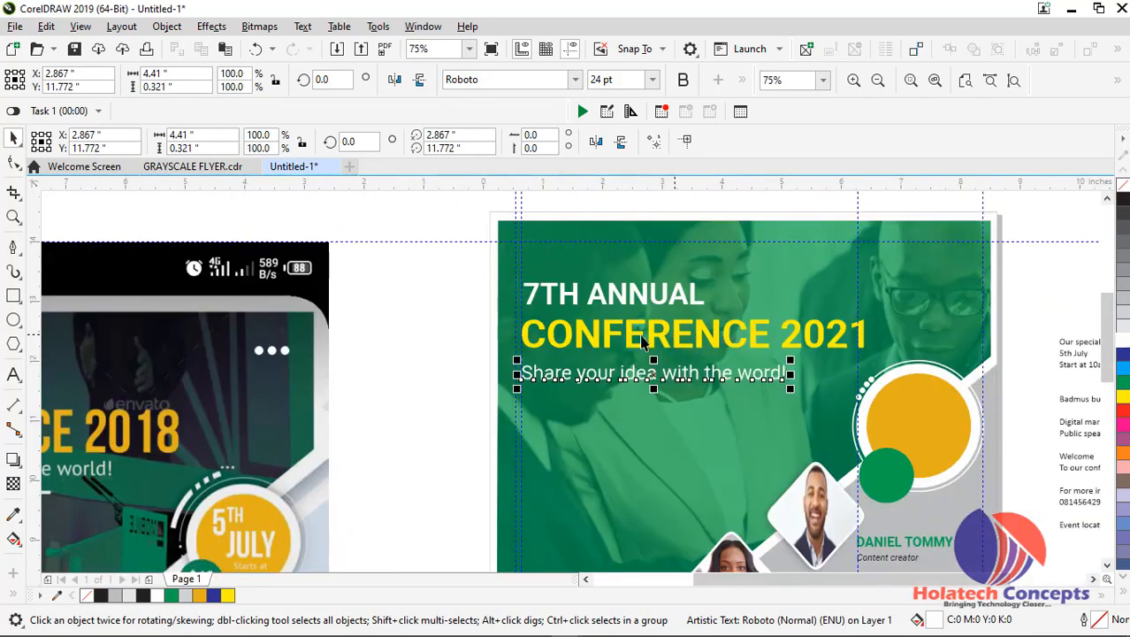
pyautogui.click(427, 352)
# Draw a straight horizontal line about 3.9 inches long just below the tagline with the Pen tool and colour its outline white
pyautogui.click(14, 247)
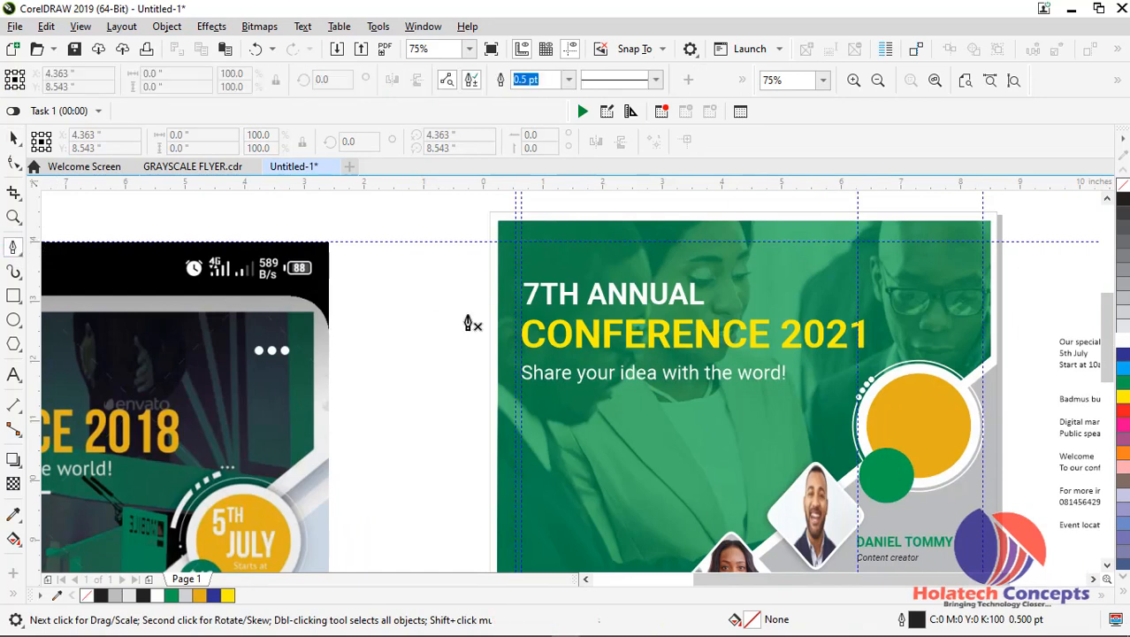
pyautogui.click(521, 391)
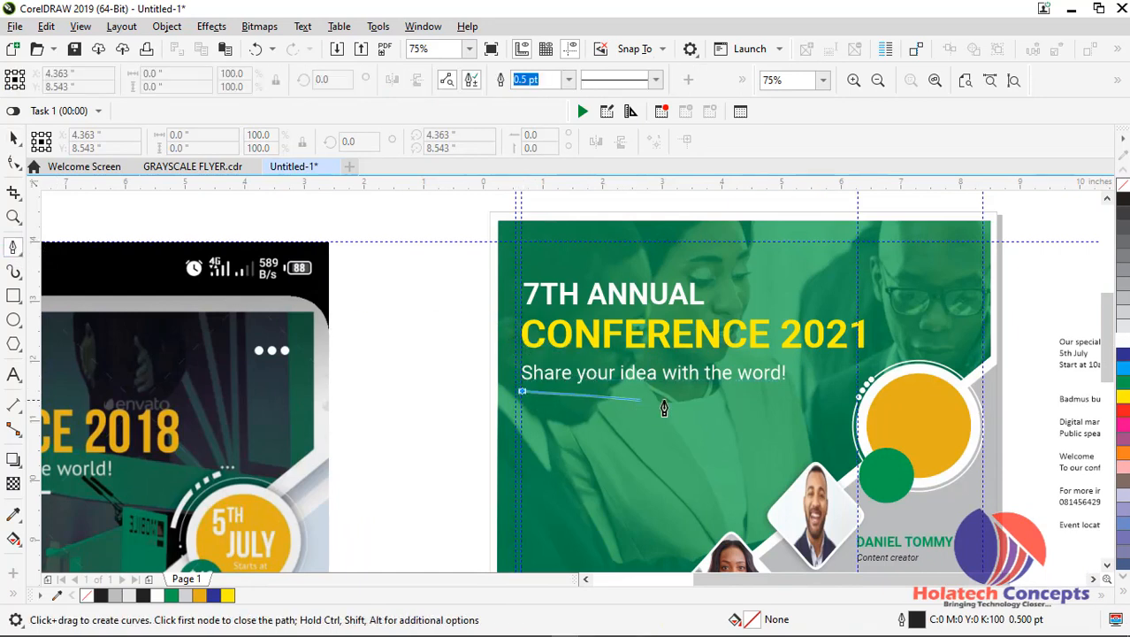
pyautogui.click(754, 391)
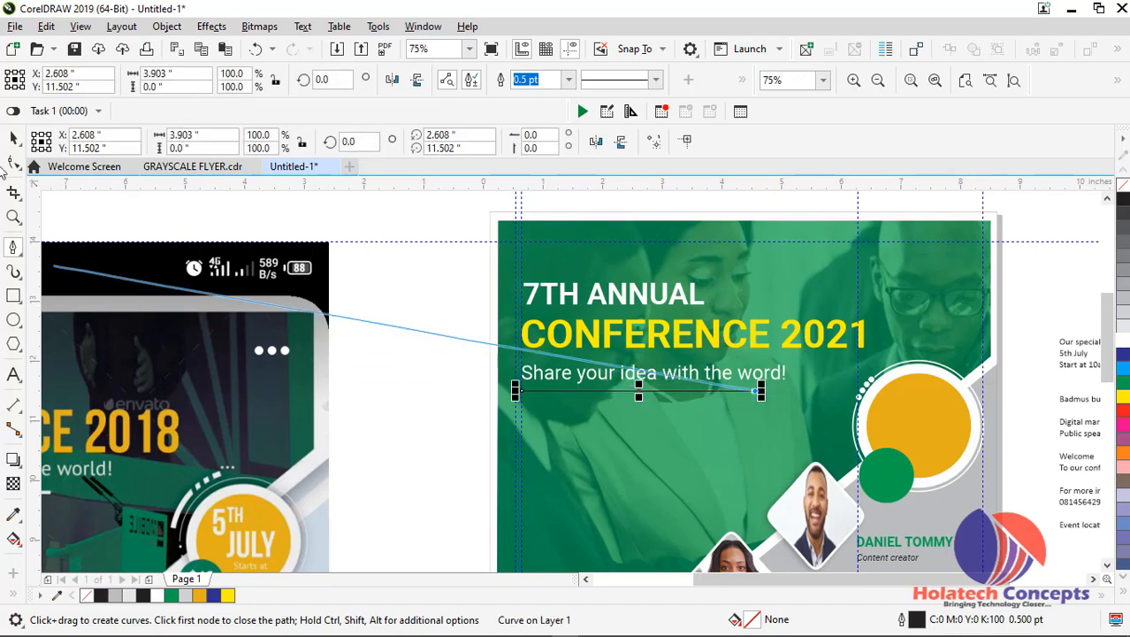
pyautogui.click(15, 140)
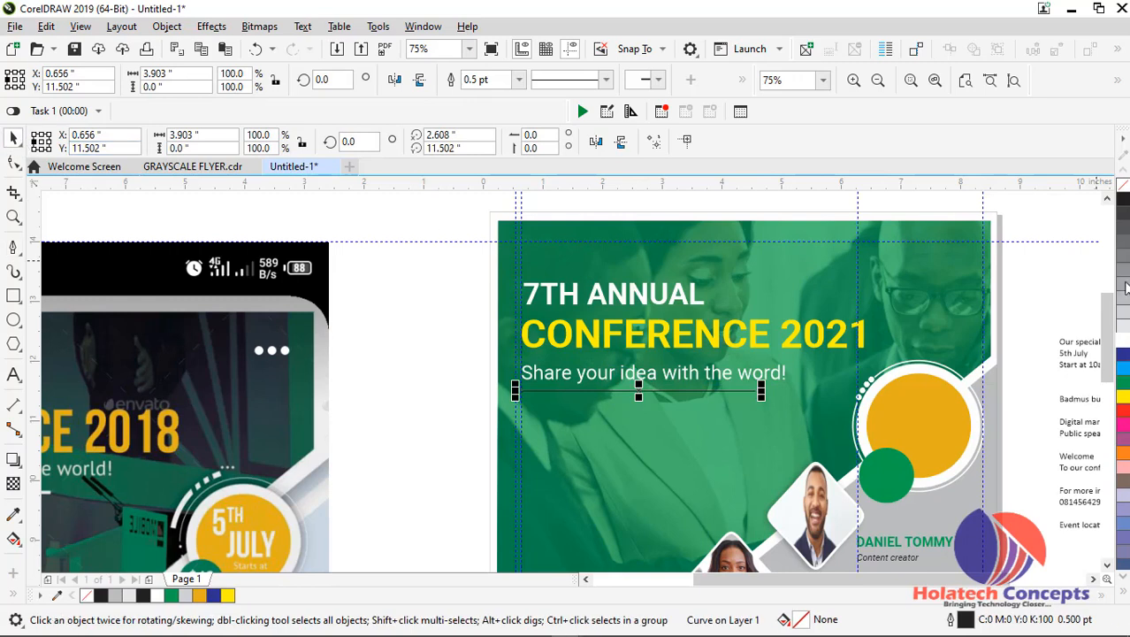
pyautogui.rightClick(1123, 341)
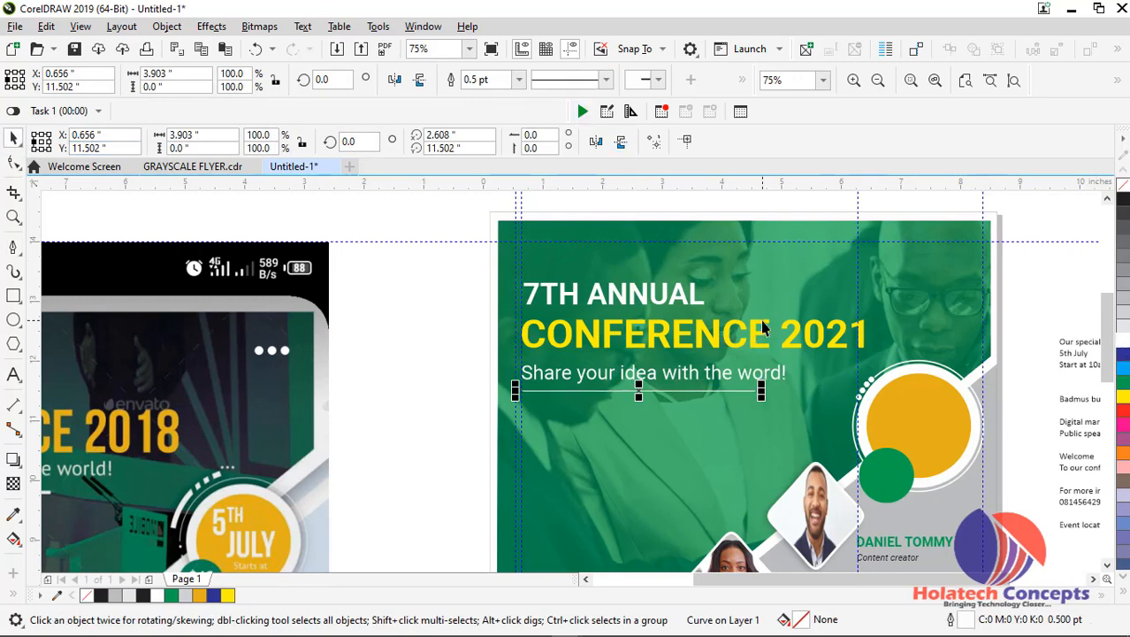
# Set the outline width of the line under the tagline to 3.0 pt and enable Behind fill
pyautogui.press('F12')
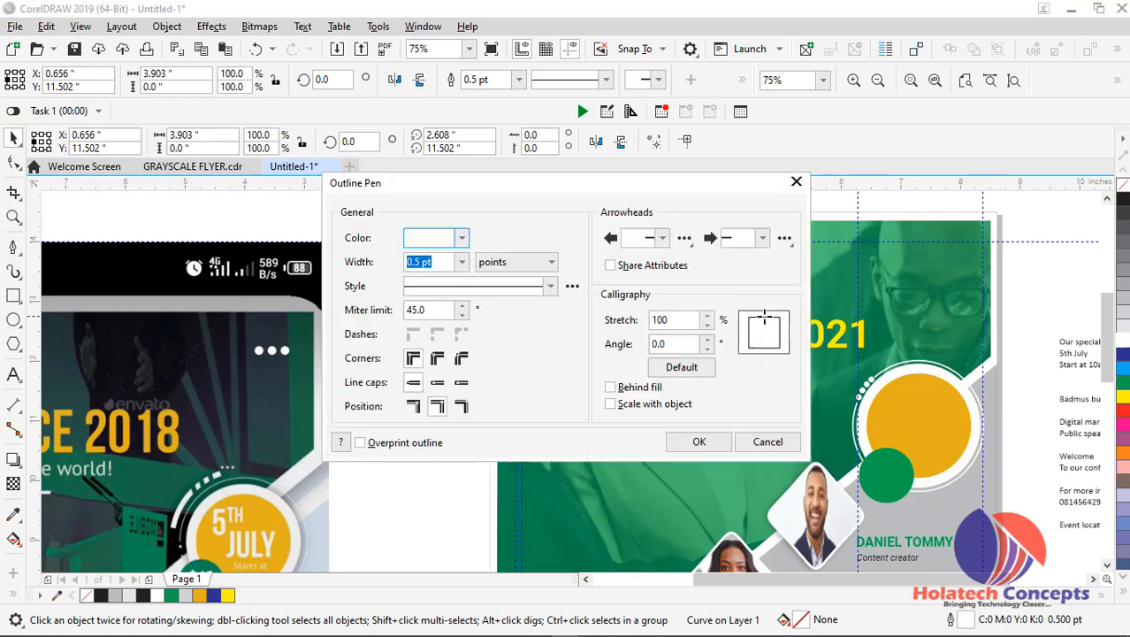
pyautogui.click(461, 262)
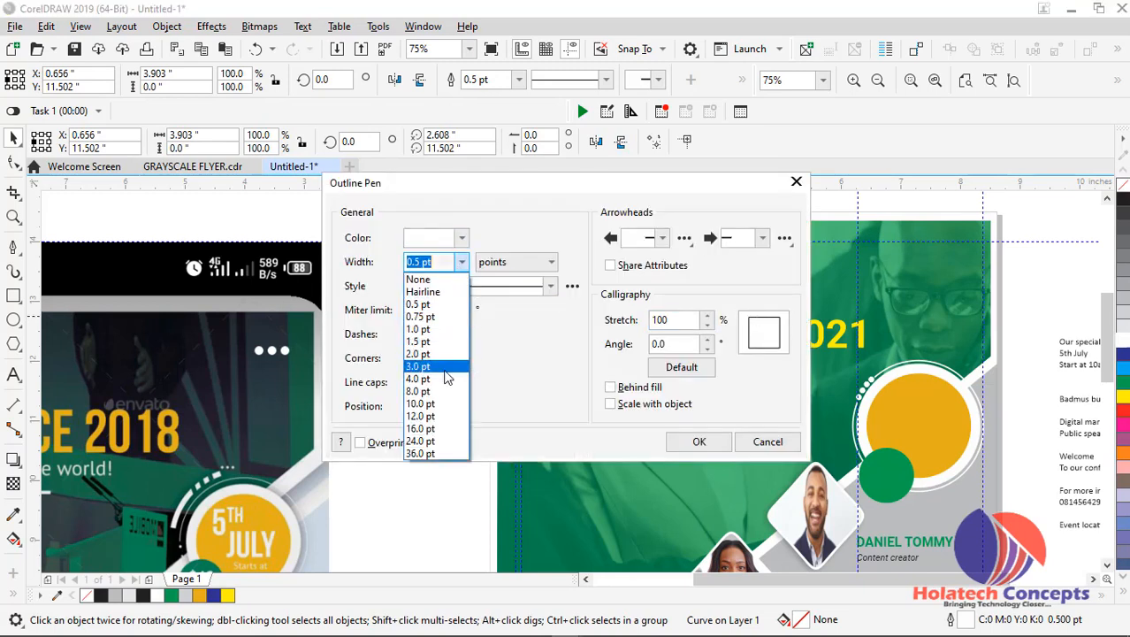
pyautogui.click(445, 370)
pyautogui.click(630, 389)
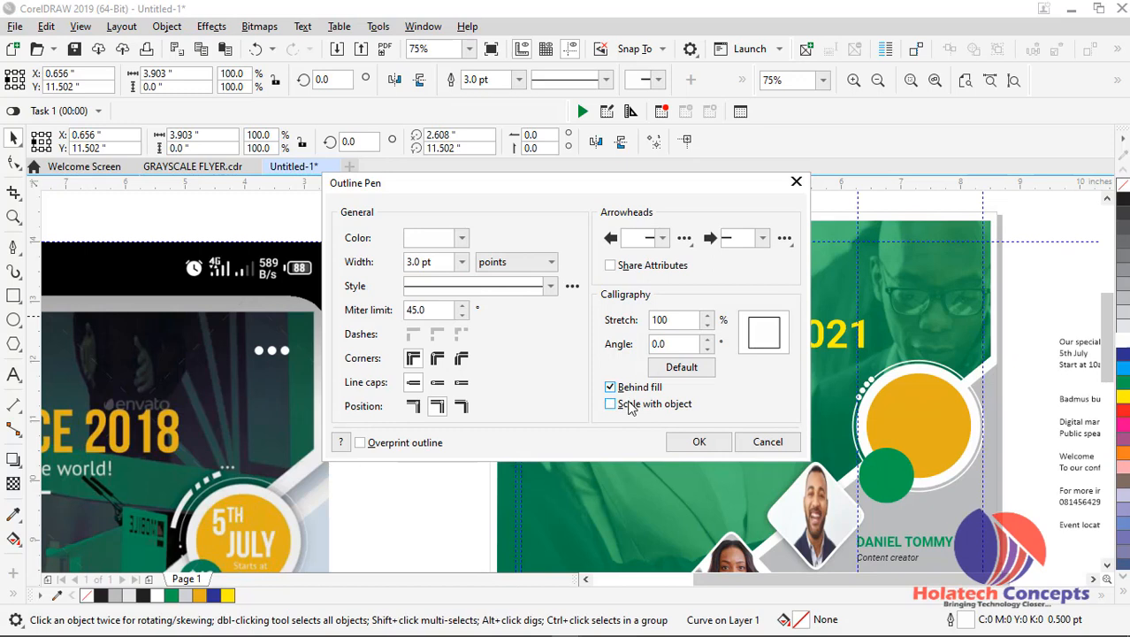
pyautogui.click(677, 441)
pyautogui.click(439, 343)
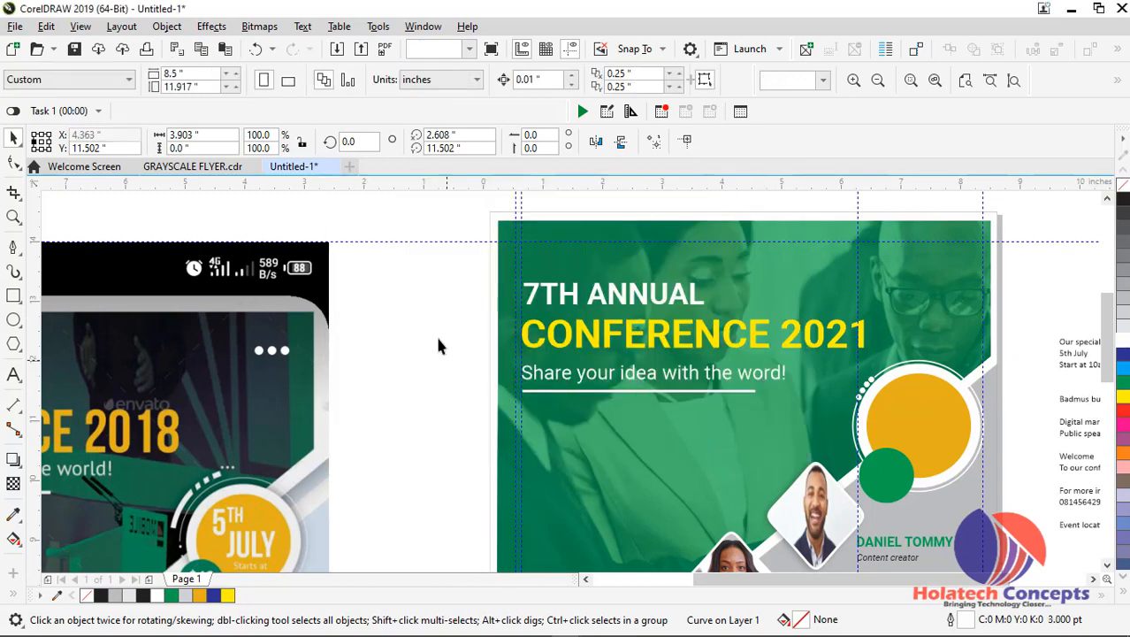
pyautogui.scroll(-1, 433, 317)
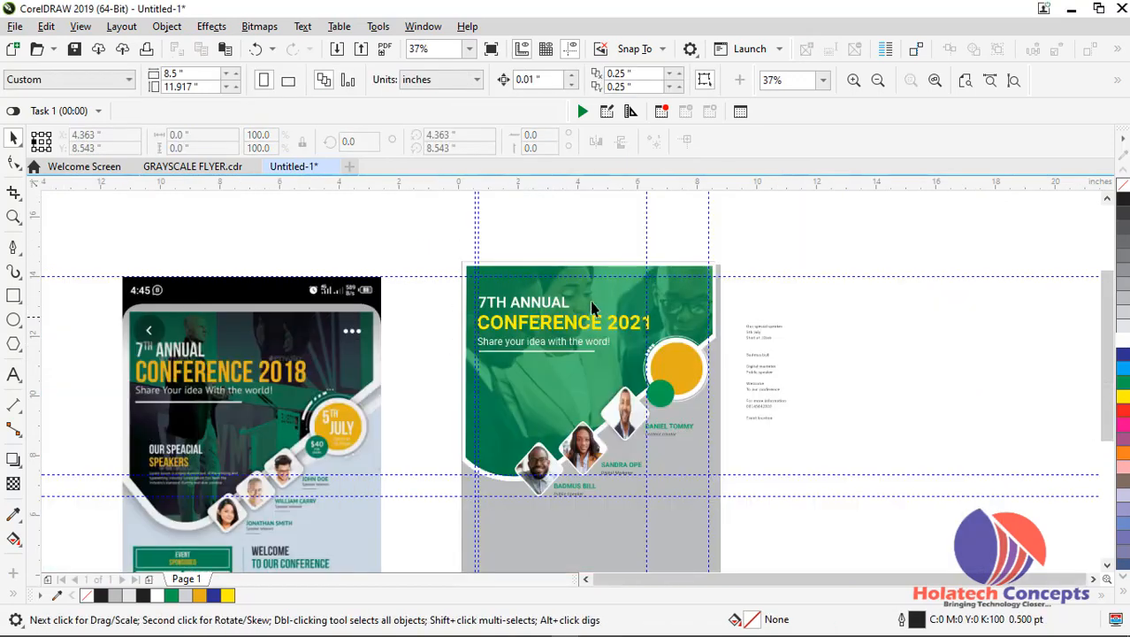
pyautogui.scroll(1, 803, 308)
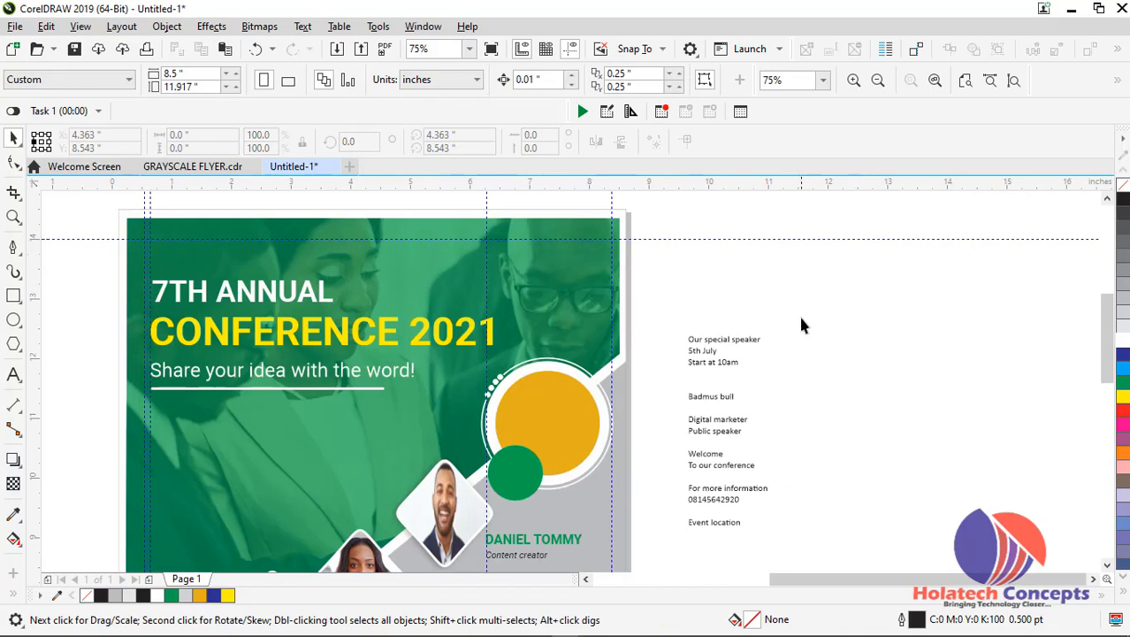
pyautogui.scroll(-2, 801, 325)
pyautogui.scroll(1, 782, 323)
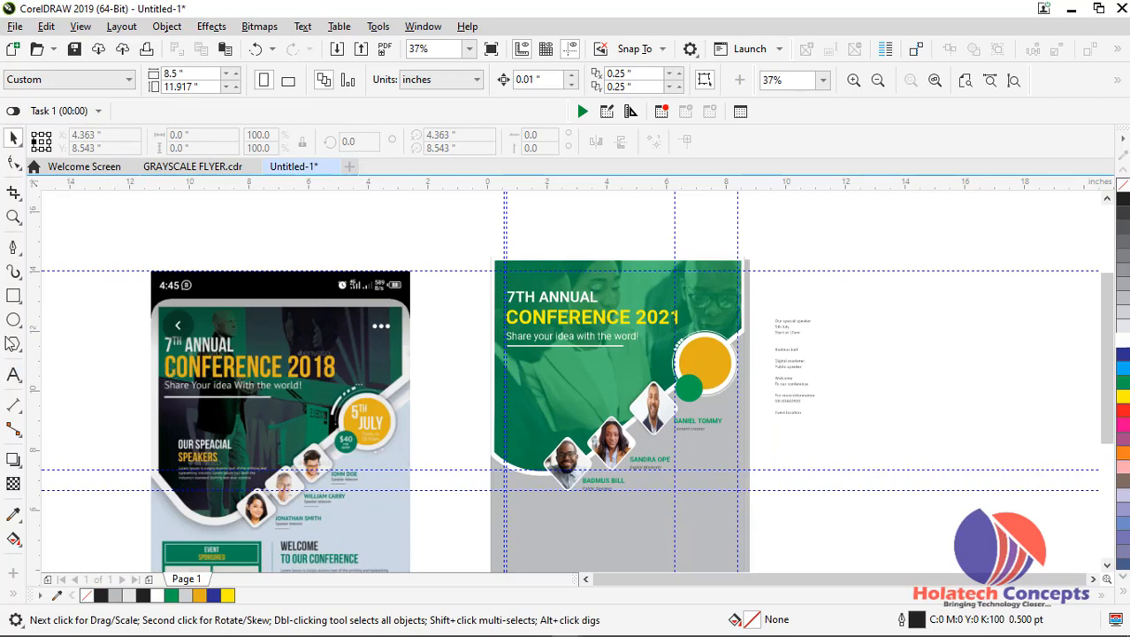
# Draw a white-filled circle about 0.24 inches across in the header's upper-right area and duplicate it into a horizontal row of three
pyautogui.click(12, 321)
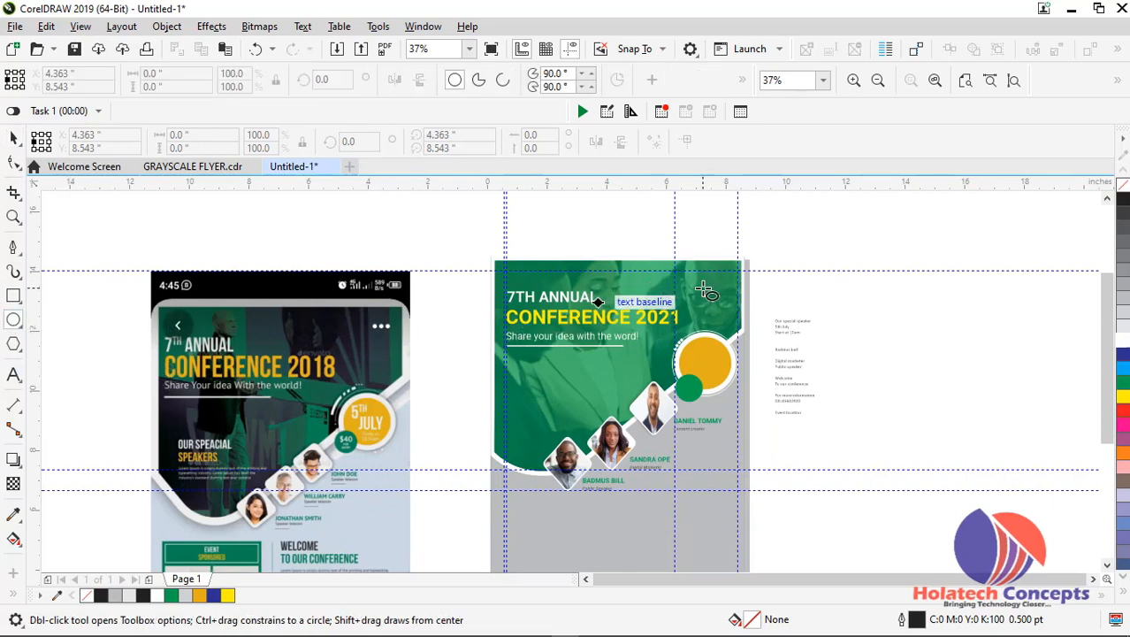
pyautogui.moveTo(711, 297); pyautogui.dragTo(718, 307)
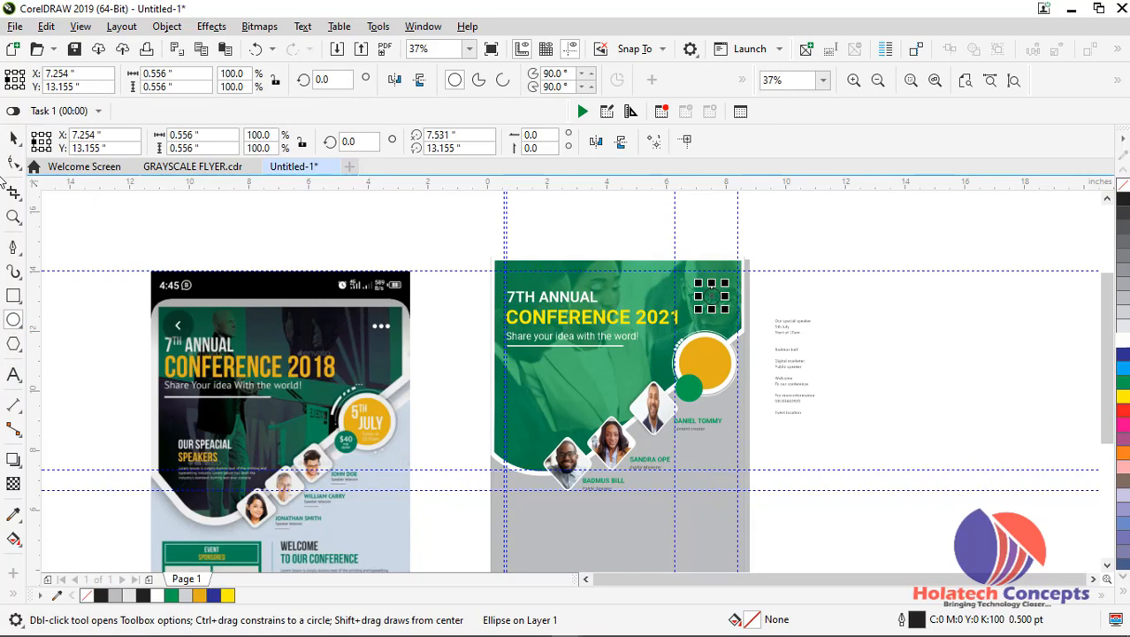
pyautogui.click(13, 139)
pyautogui.scroll(3, 783, 282)
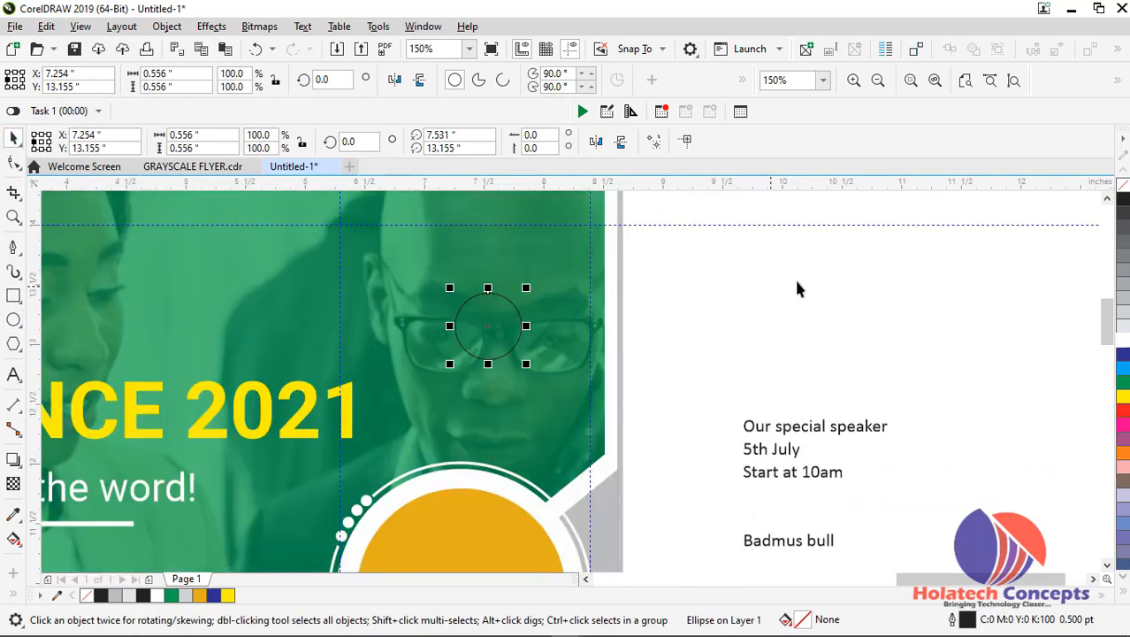
pyautogui.click(1123, 340)
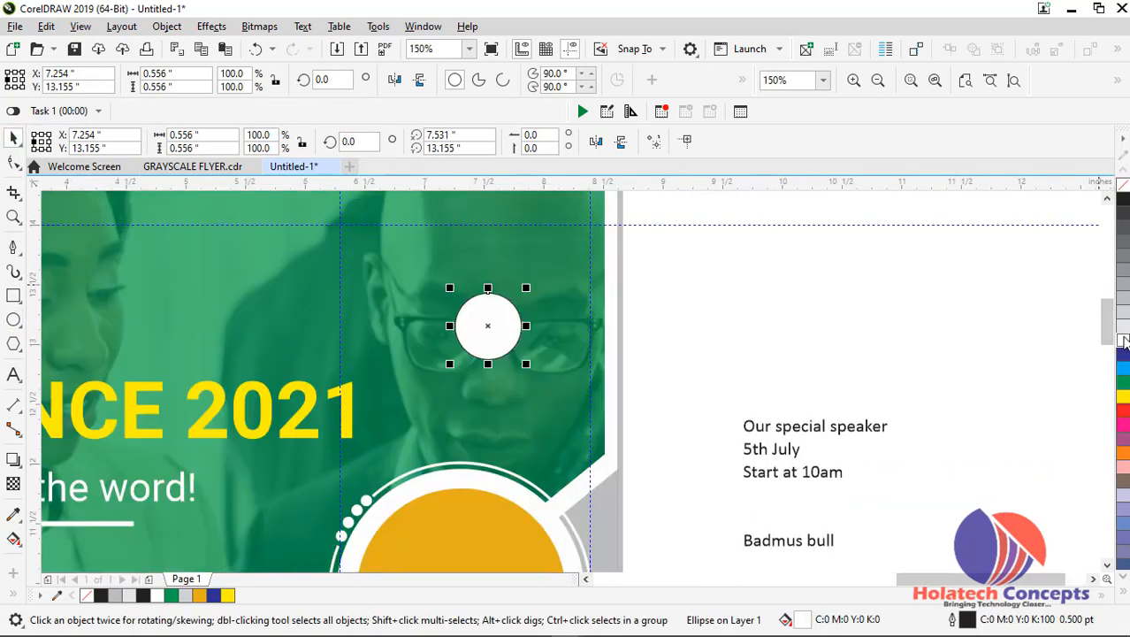
pyautogui.moveTo(525, 288); pyautogui.dragTo(512, 260)
pyautogui.scroll(1, 386, 258)
pyautogui.press('Escape')
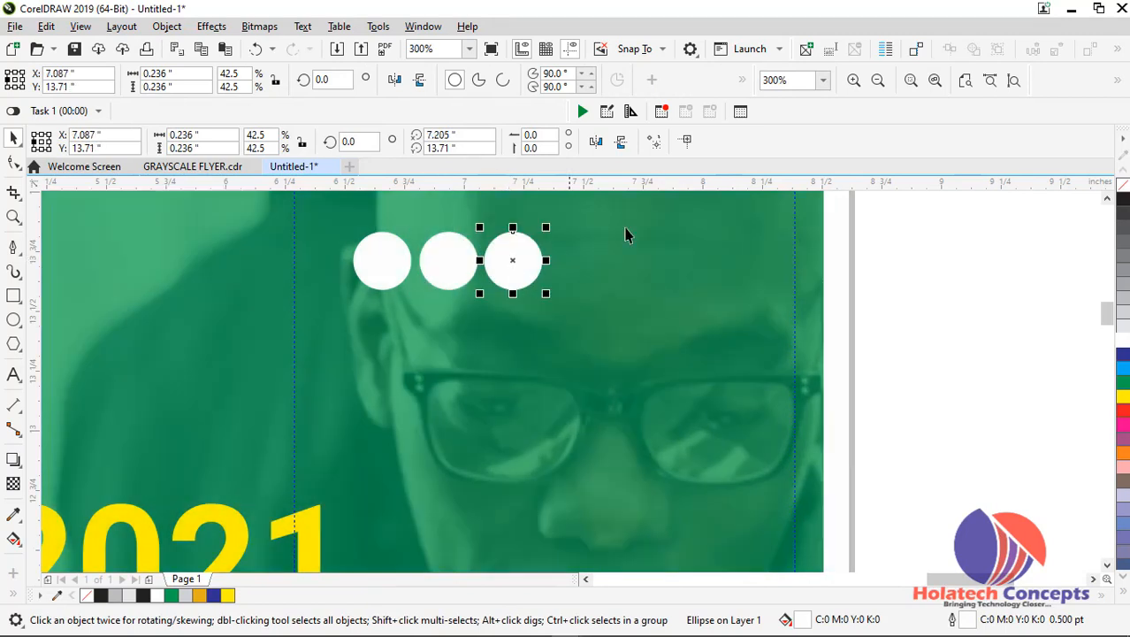
# Delete the row of three white circles from the header's upper-right area
pyautogui.click(1015, 81)
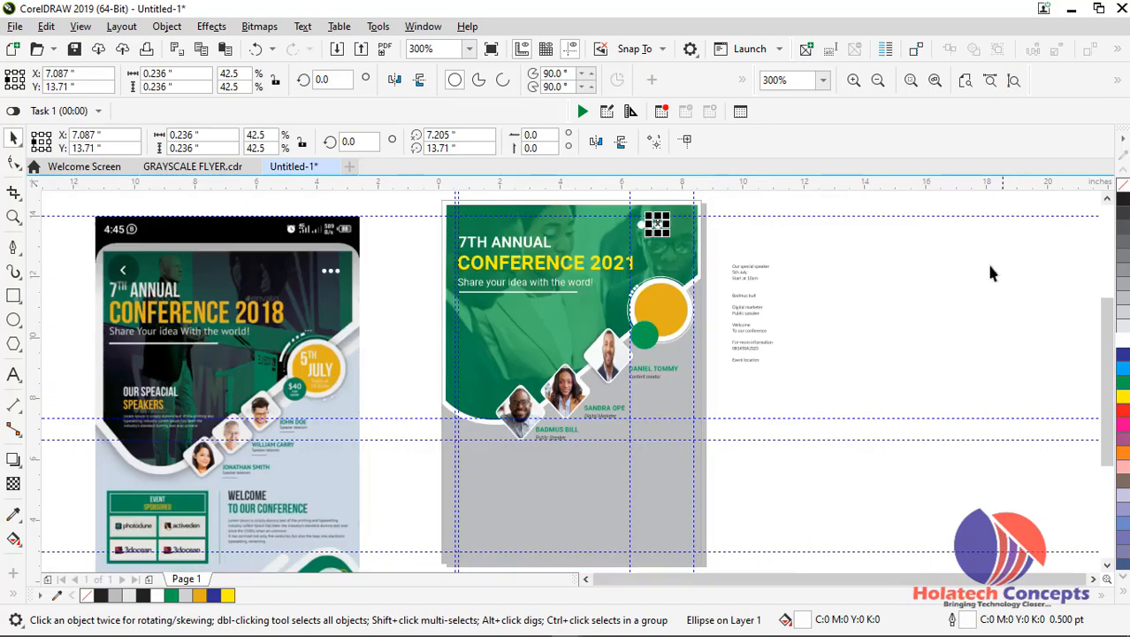
pyautogui.click(866, 305)
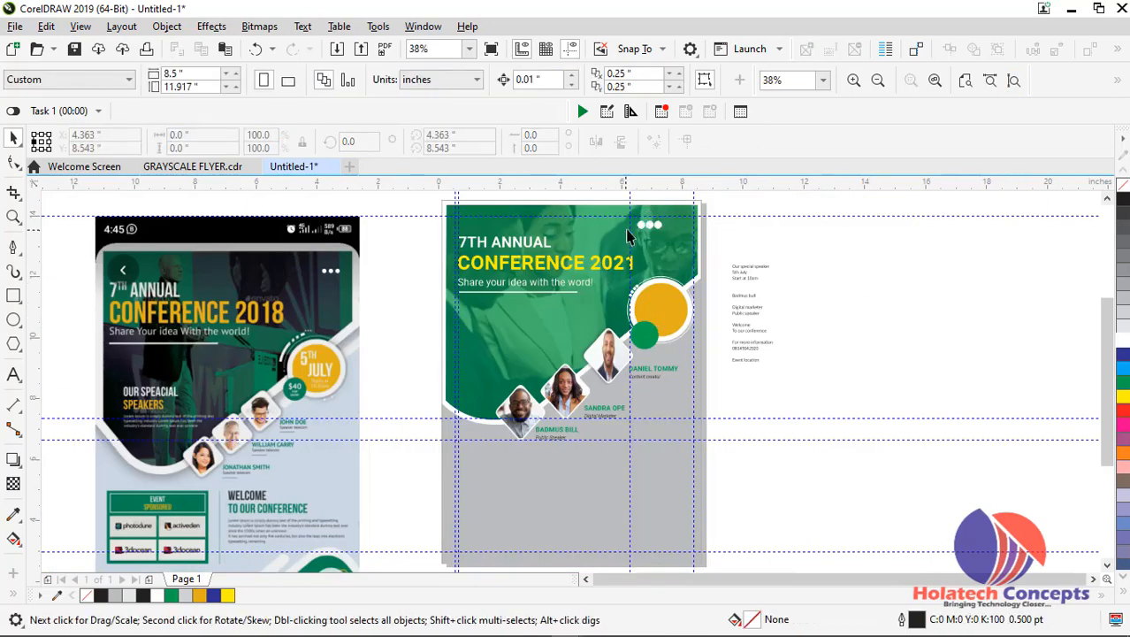
pyautogui.moveTo(626, 211); pyautogui.dragTo(670, 239)
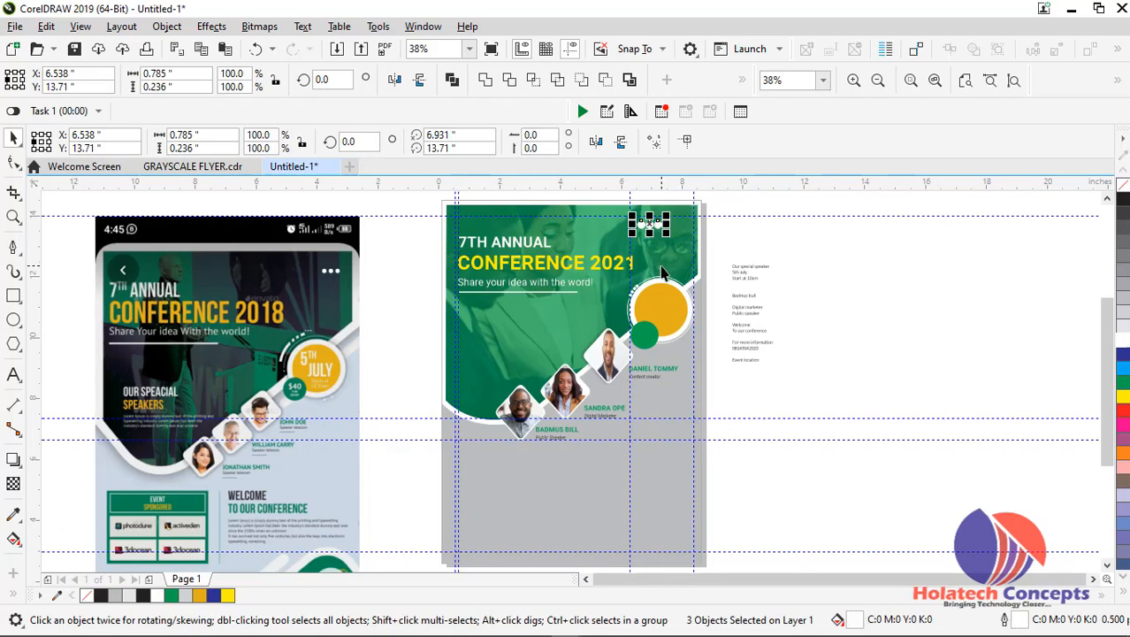
pyautogui.press('Escape')
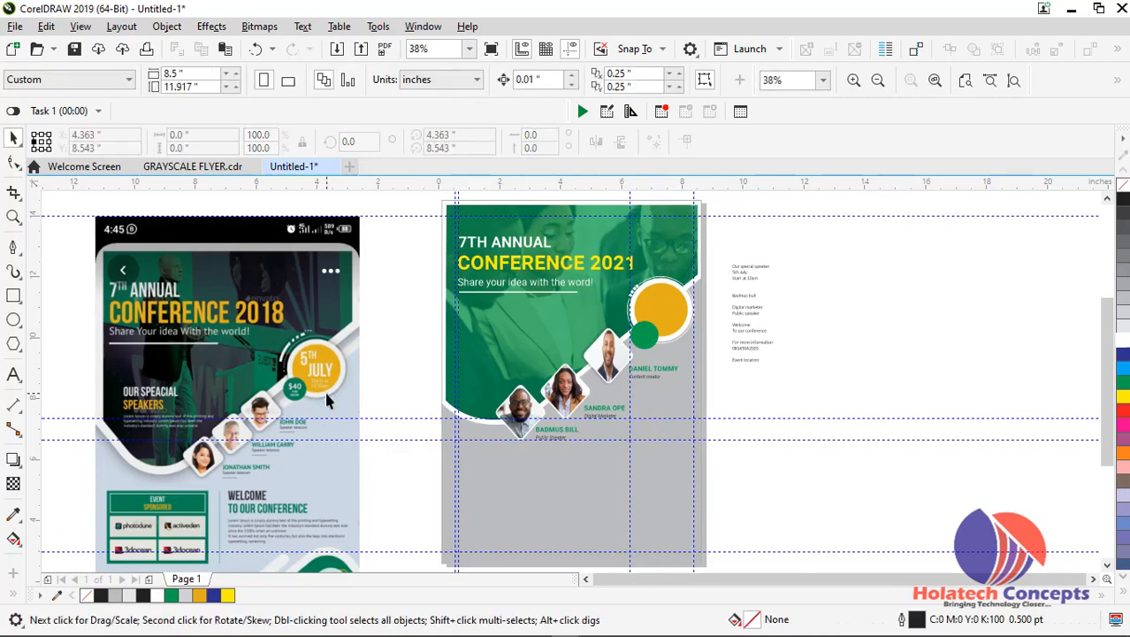
# Cut the "Our special speaker" line out of the text notes beside the page
pyautogui.scroll(3, 327, 400)
pyautogui.scroll(-3, 840, 566)
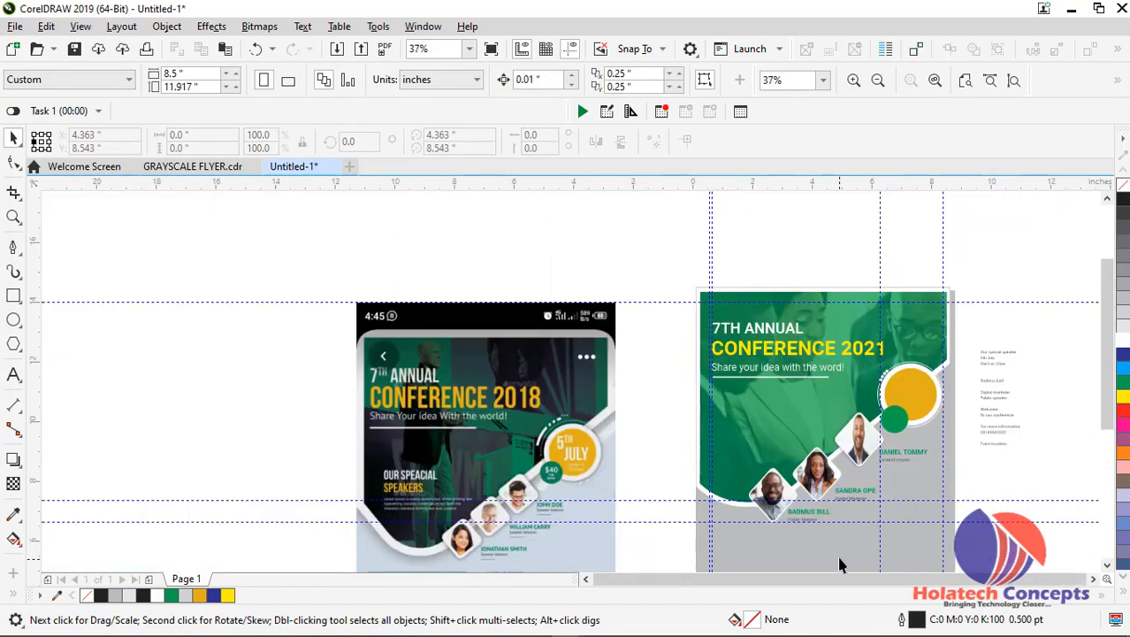
pyautogui.scroll(3, 1005, 381)
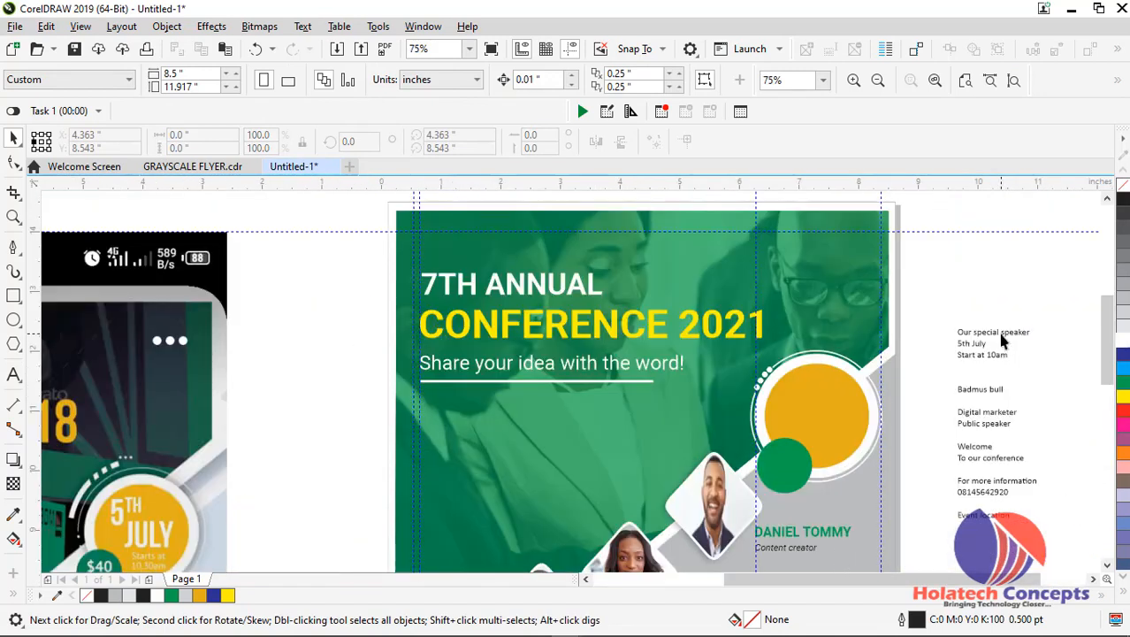
pyautogui.doubleClick(1001, 334)
pyautogui.moveTo(1033, 329); pyautogui.dragTo(937, 331)
pyautogui.hotkey('ctrl', 'c')
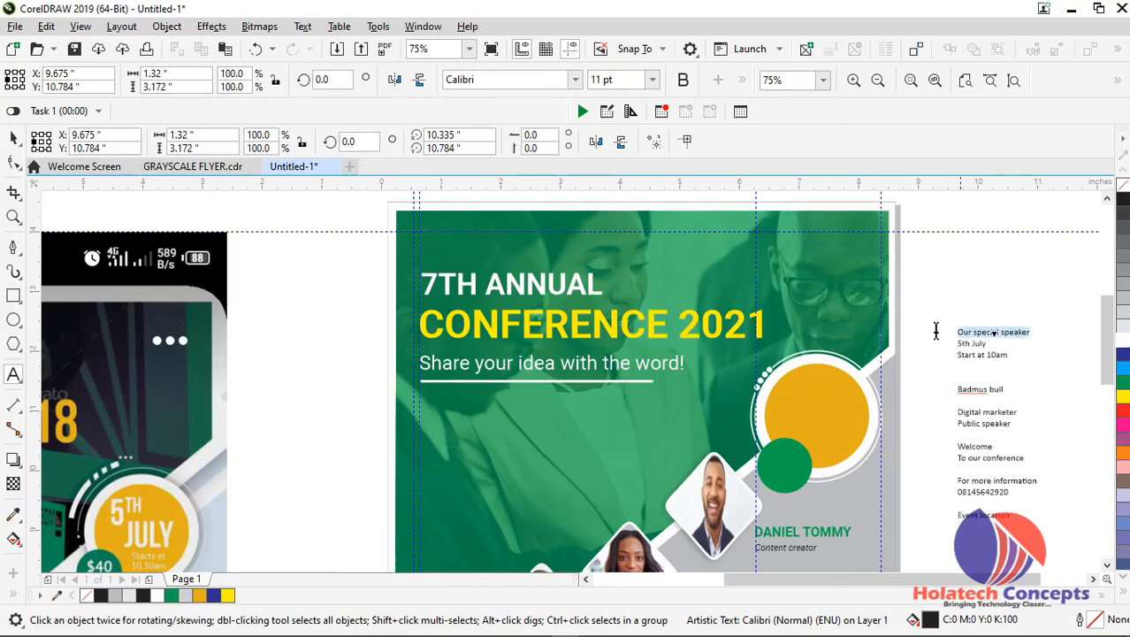
pyautogui.press('Delete')
pyautogui.press('Delete')
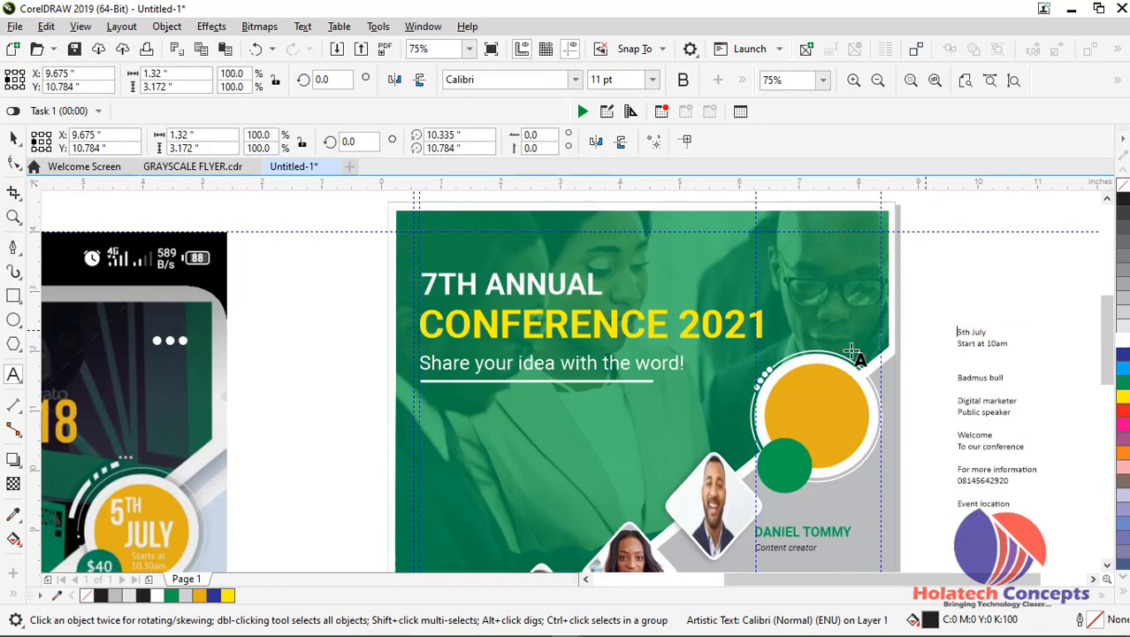
pyautogui.click(13, 137)
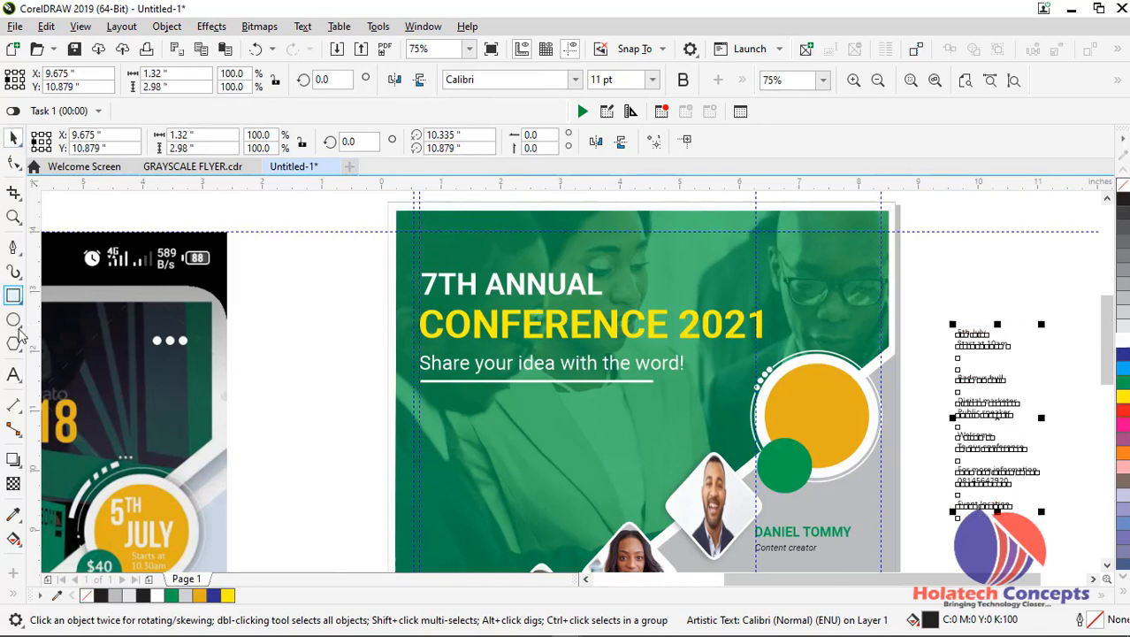
# Paste "Our special speaker" as a separate text object in the blank area between the reference image and the flyer
pyautogui.click(14, 374)
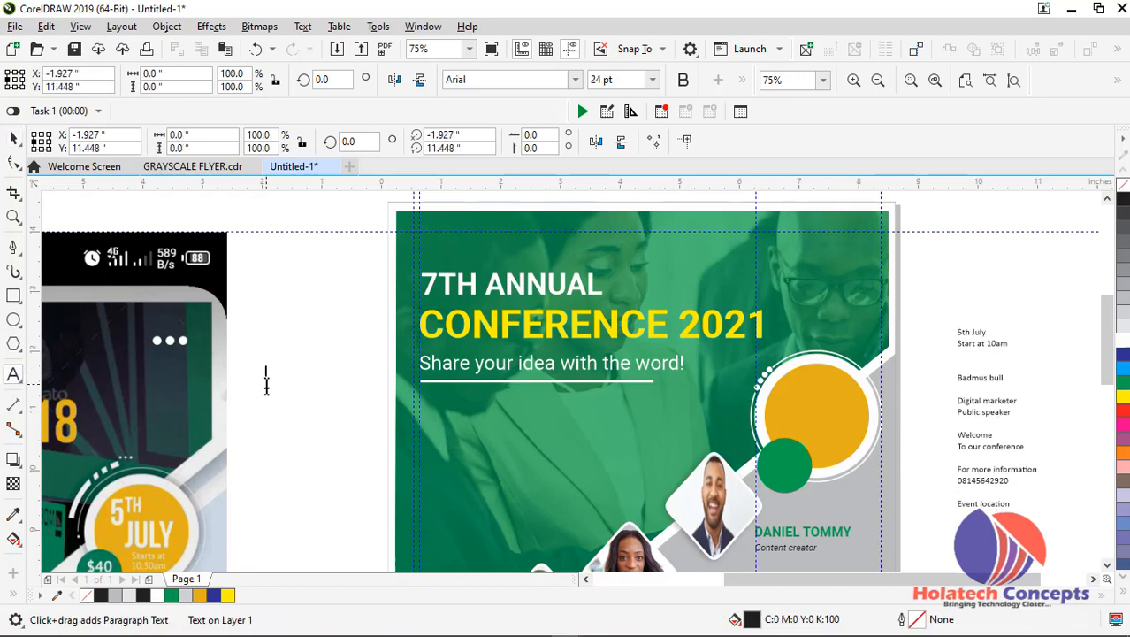
pyautogui.hotkey('ctrl', 'v')
pyautogui.press('Escape')
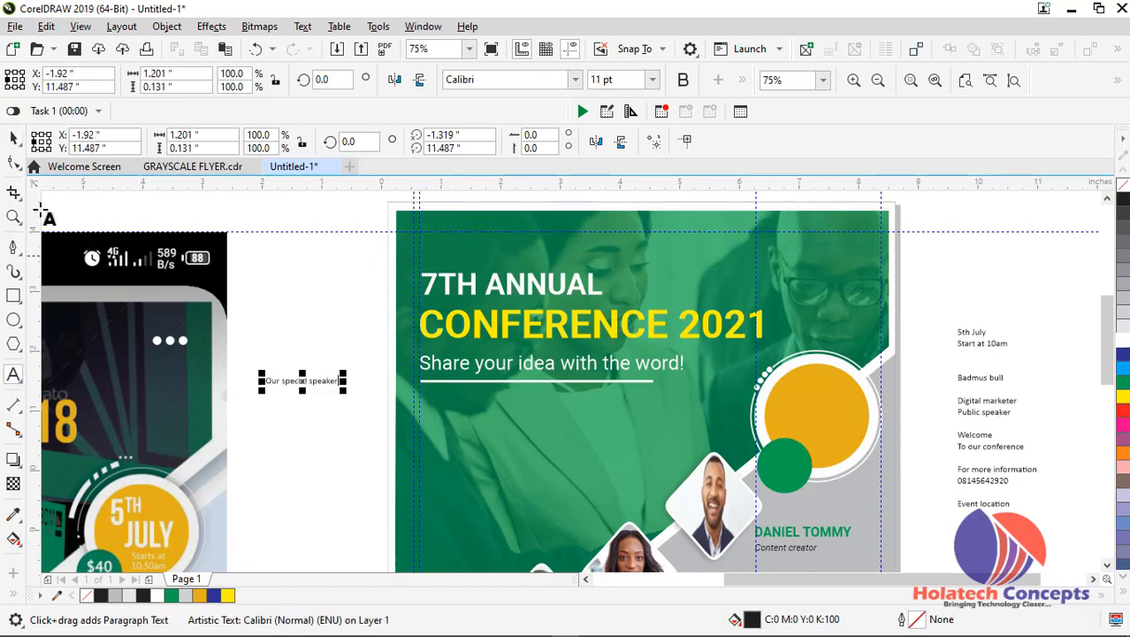
pyautogui.click(13, 138)
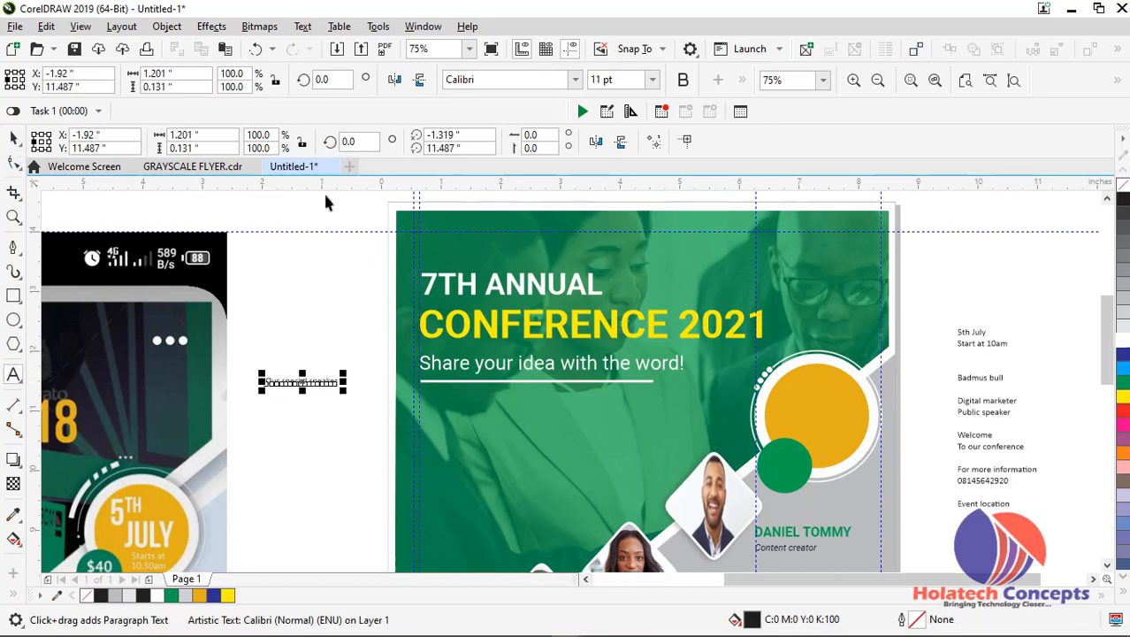
# Set the "Our special speaker" text to Roboto Bold and move it onto the lower green area, above the first speaker photo
pyautogui.click(495, 79)
pyautogui.click(575, 79)
pyautogui.click(528, 154)
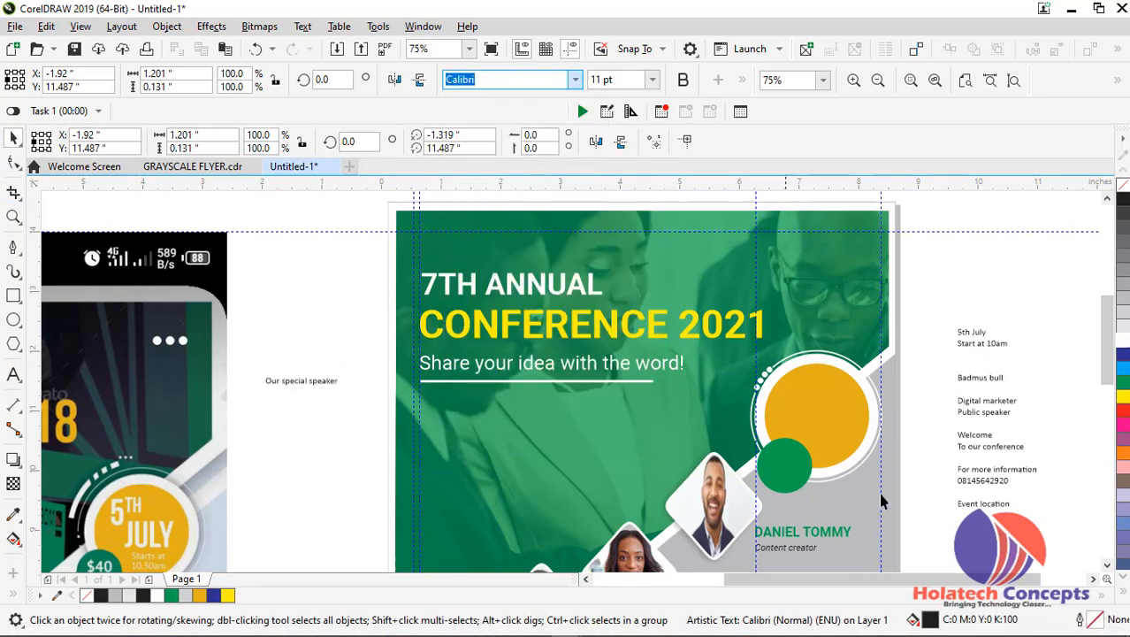
pyautogui.moveTo(852, 581); pyautogui.dragTo(720, 588)
pyautogui.moveTo(1106, 328); pyautogui.dragTo(1106, 353)
pyautogui.moveTo(860, 584); pyautogui.dragTo(870, 583)
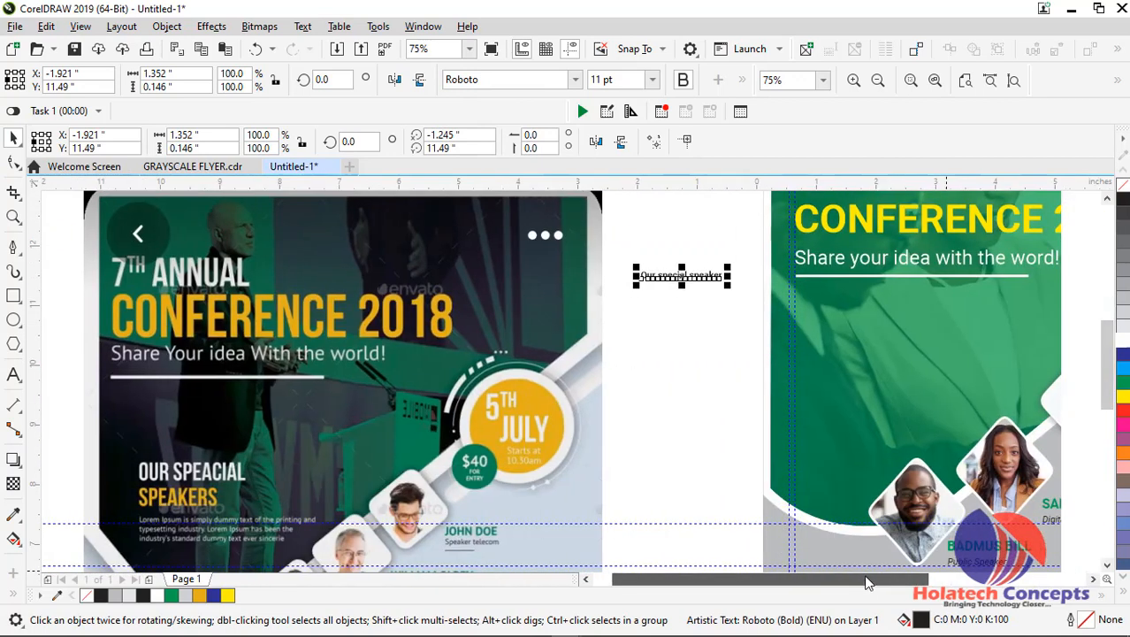
pyautogui.moveTo(691, 278); pyautogui.dragTo(889, 414)
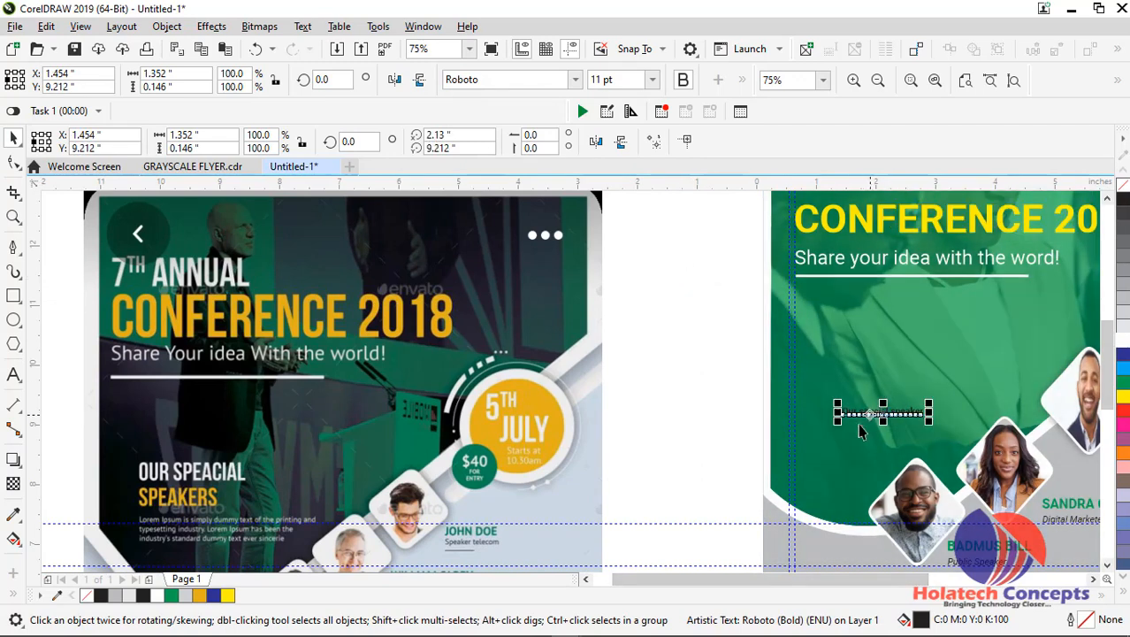
# Convert the "Our special speaker" text to uppercase and set its font size to 18 pt
pyautogui.scroll(2, 882, 433)
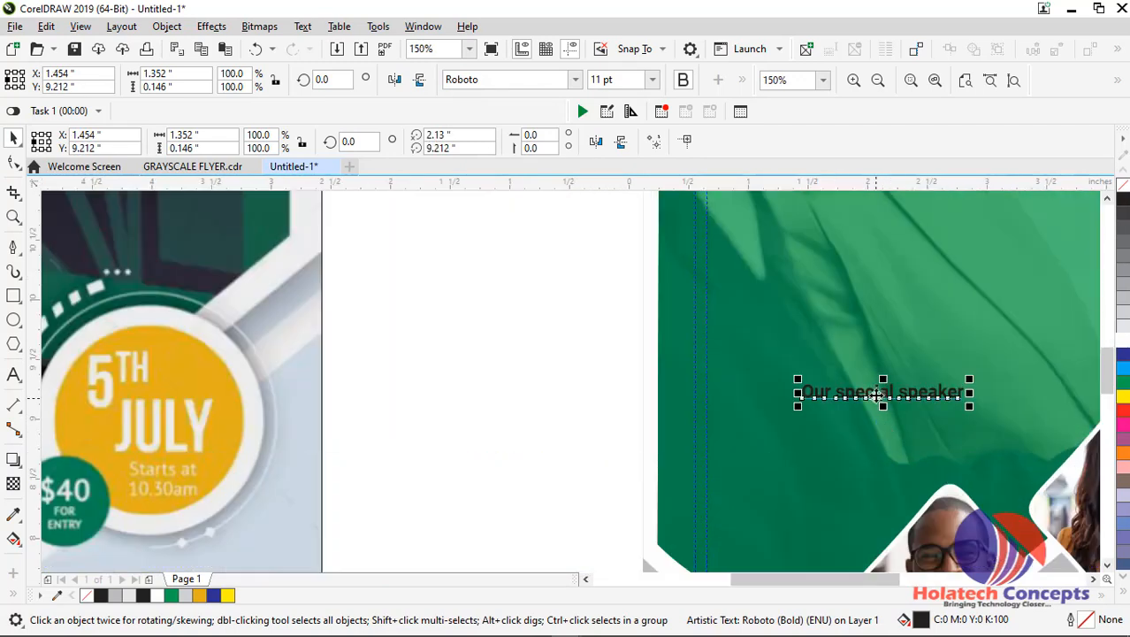
pyautogui.doubleClick(875, 395)
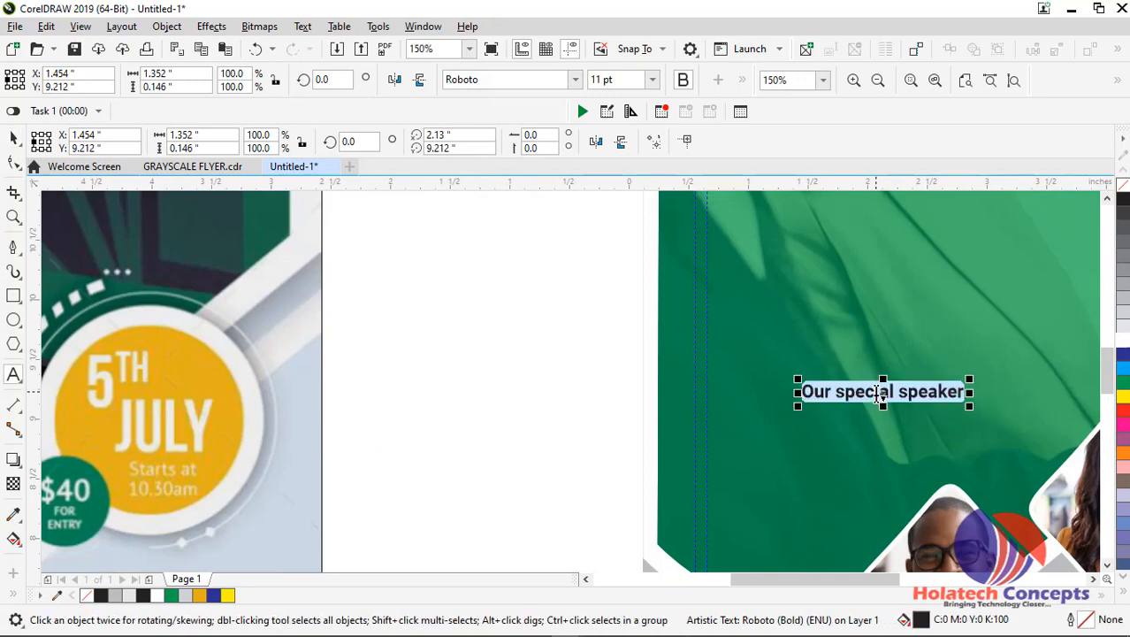
pyautogui.hotkey('shift', 'F3')
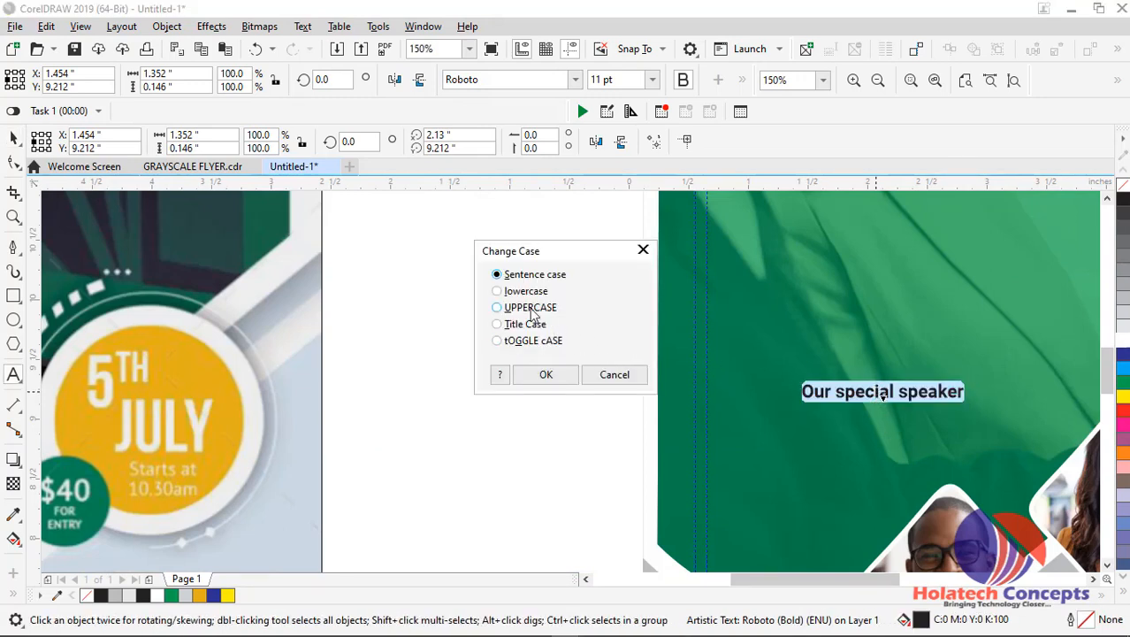
pyautogui.click(565, 379)
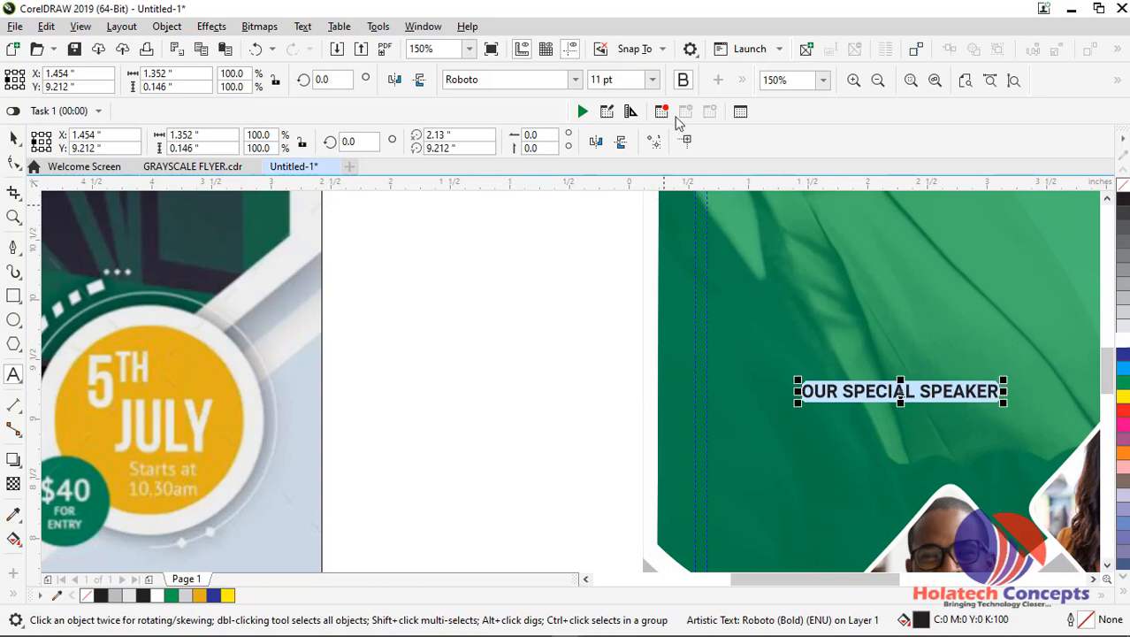
pyautogui.click(651, 81)
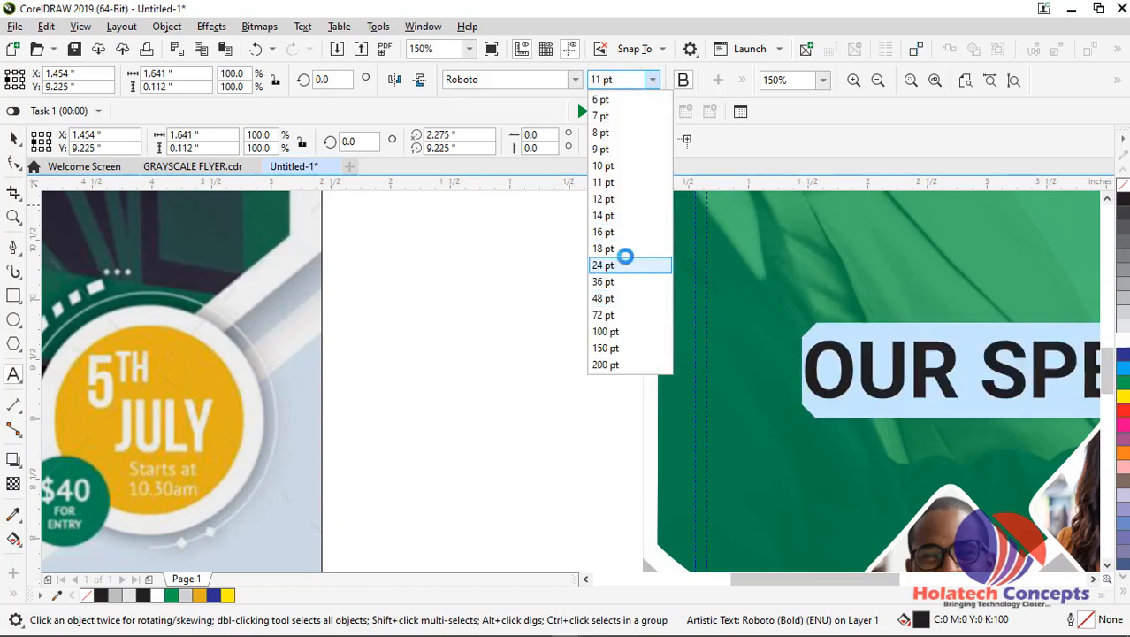
pyautogui.click(626, 252)
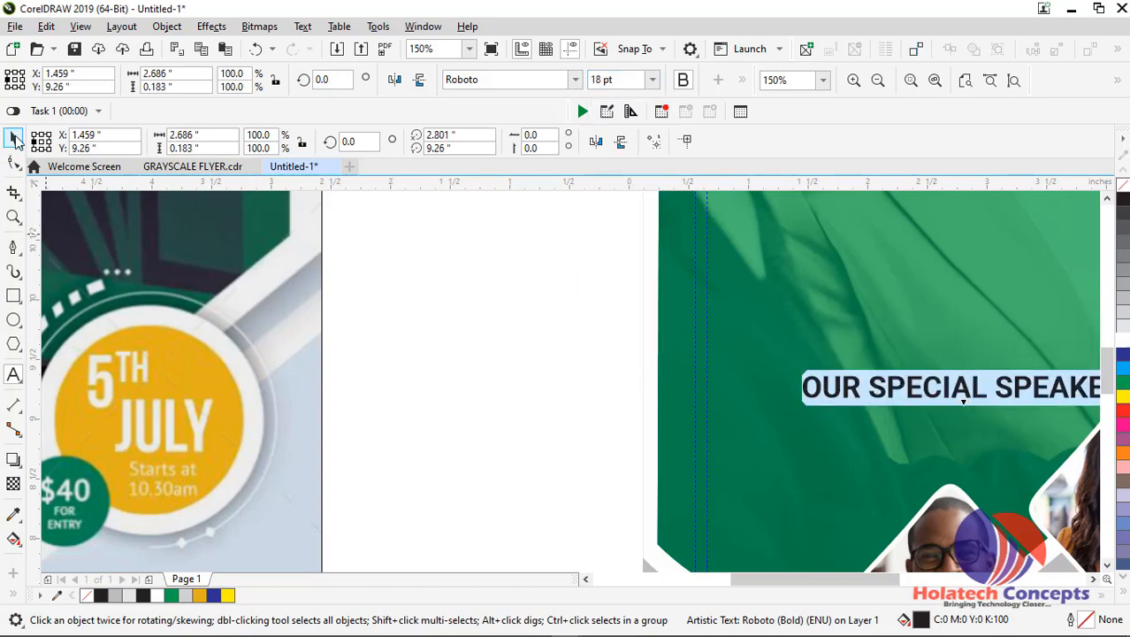
pyautogui.click(13, 139)
# Break the "OUR SPECIAL SPEAKER" text into two lines so that "SPEAKER" starts the second line
pyautogui.moveTo(808, 580); pyautogui.dragTo(838, 586)
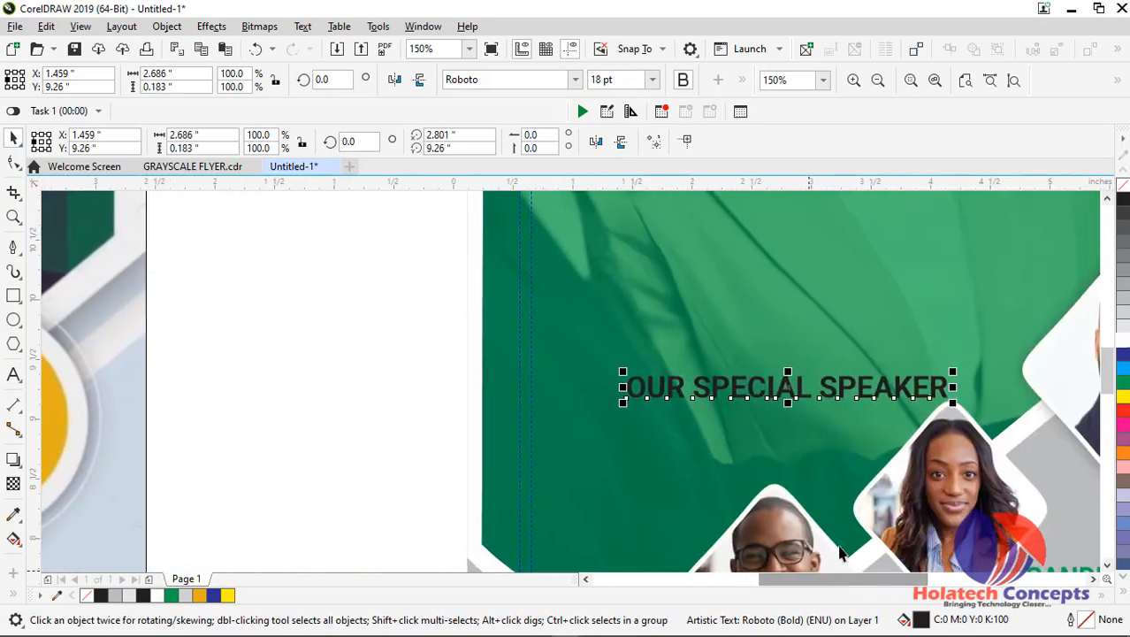
pyautogui.doubleClick(829, 396)
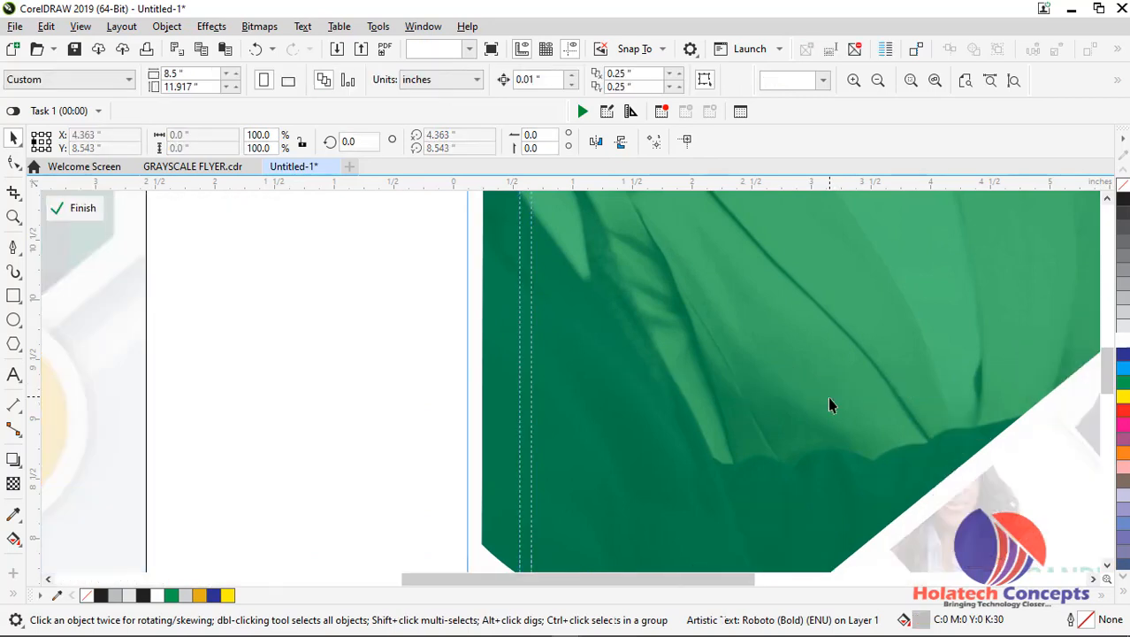
pyautogui.keyDown('ctrl'); pyautogui.click(355, 392); pyautogui.keyUp('ctrl')
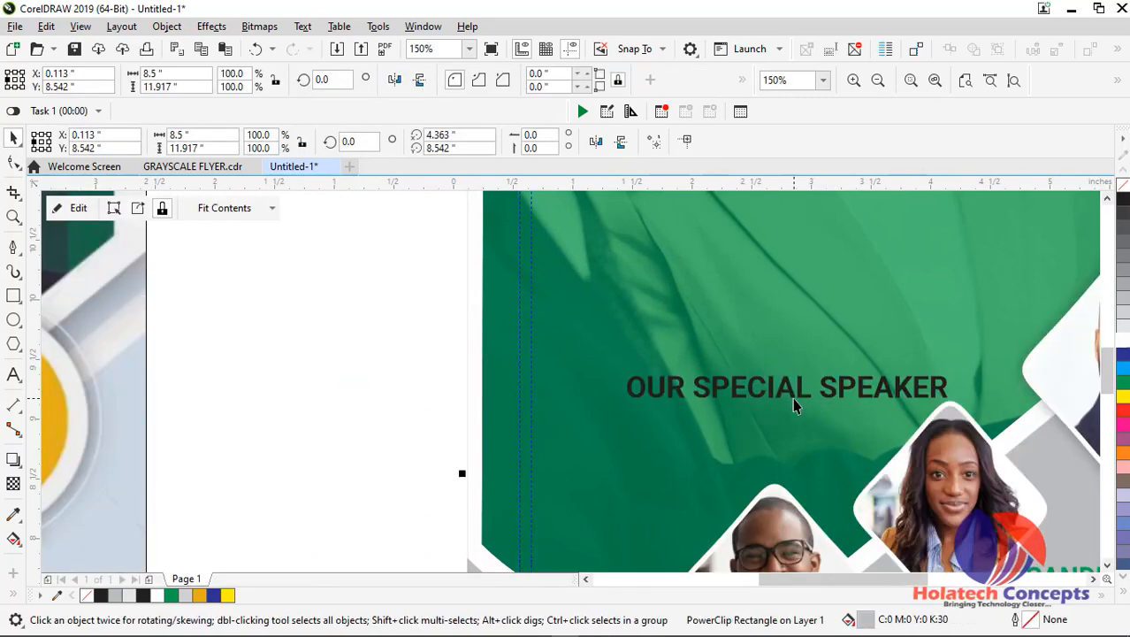
pyautogui.click(794, 398)
pyautogui.doubleClick(819, 389)
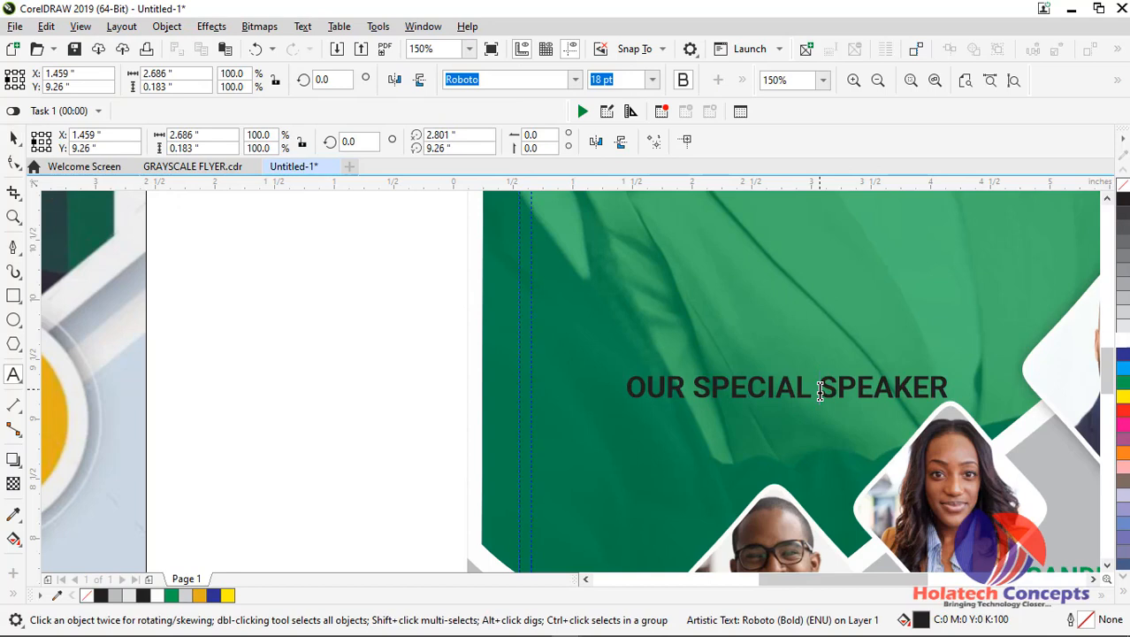
pyautogui.press('Return')
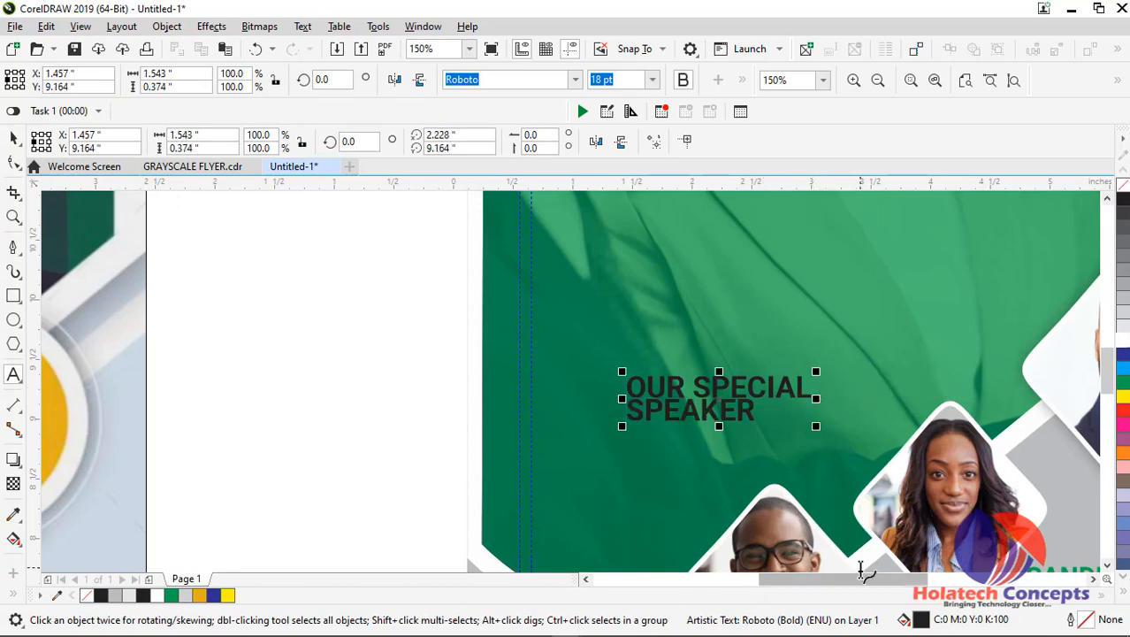
# Slightly increase the line spacing between "OUR SPECIAL" and "SPEAKER" with the Shape tool
pyautogui.moveTo(845, 579)
pyautogui.mouseDown()
pyautogui.moveTo(717, 579)
pyautogui.moveTo(847, 579)
pyautogui.mouseUp()
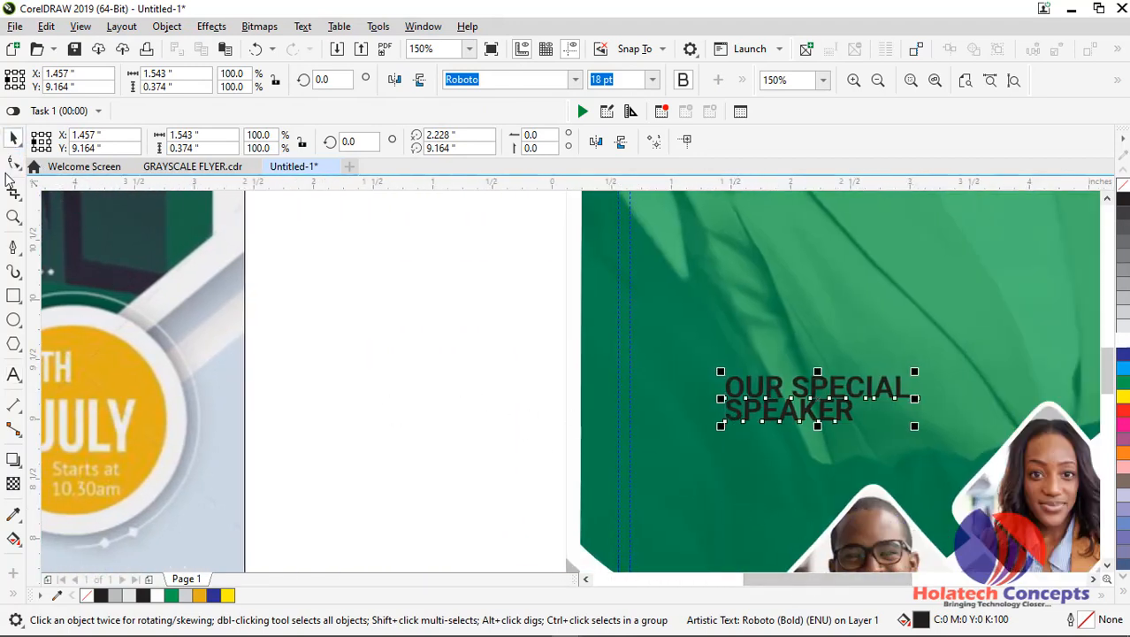
pyautogui.click(13, 160)
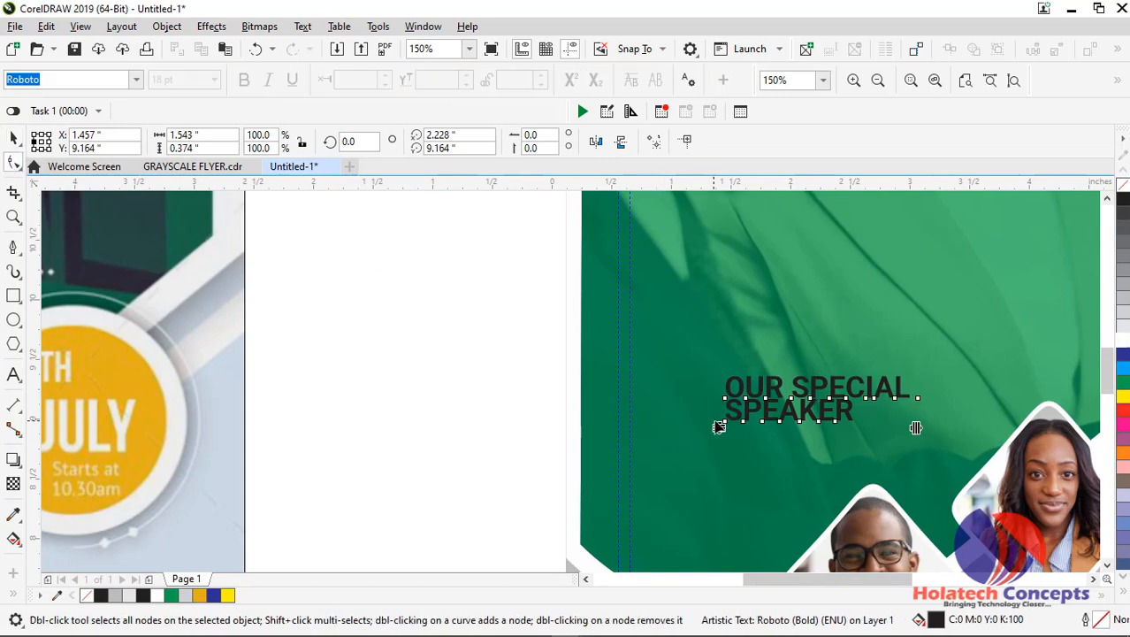
pyautogui.moveTo(719, 426); pyautogui.dragTo(719, 436)
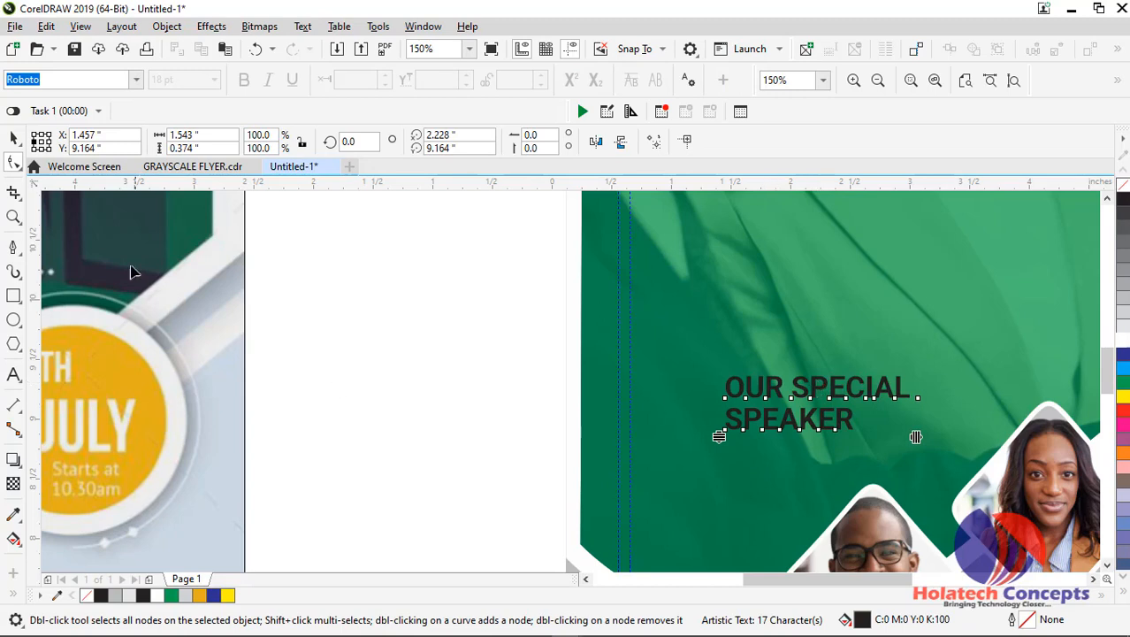
pyautogui.click(16, 138)
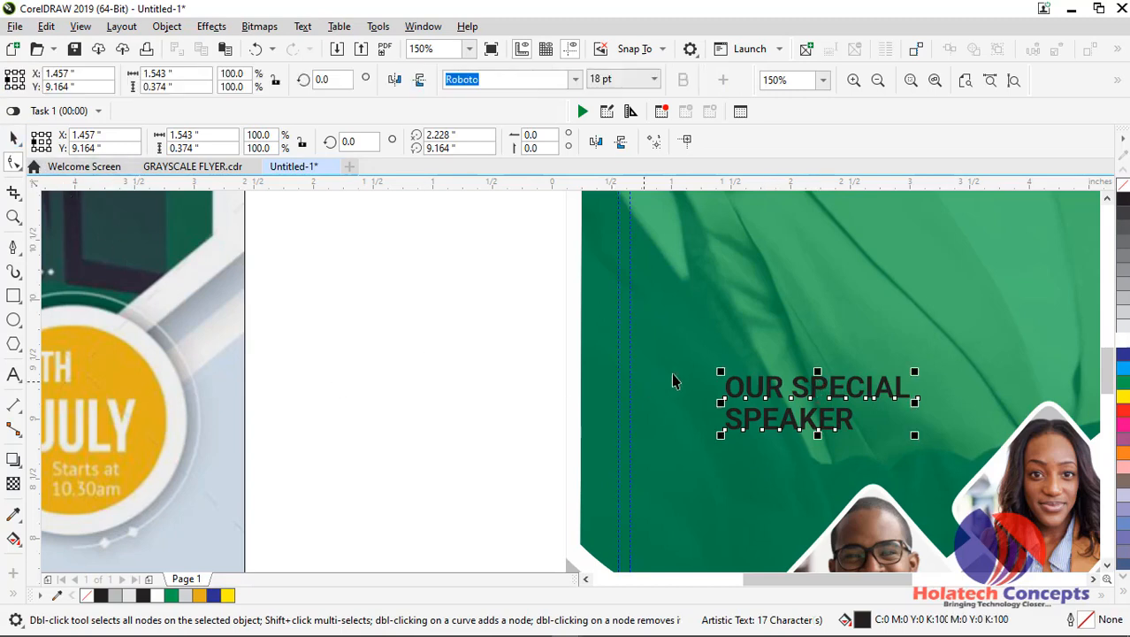
# Colour "OUR SPECIAL" yellow and "SPEAKER" white in the two-line title
pyautogui.doubleClick(806, 389)
pyautogui.moveTo(725, 386); pyautogui.dragTo(1088, 400)
pyautogui.click(1123, 395)
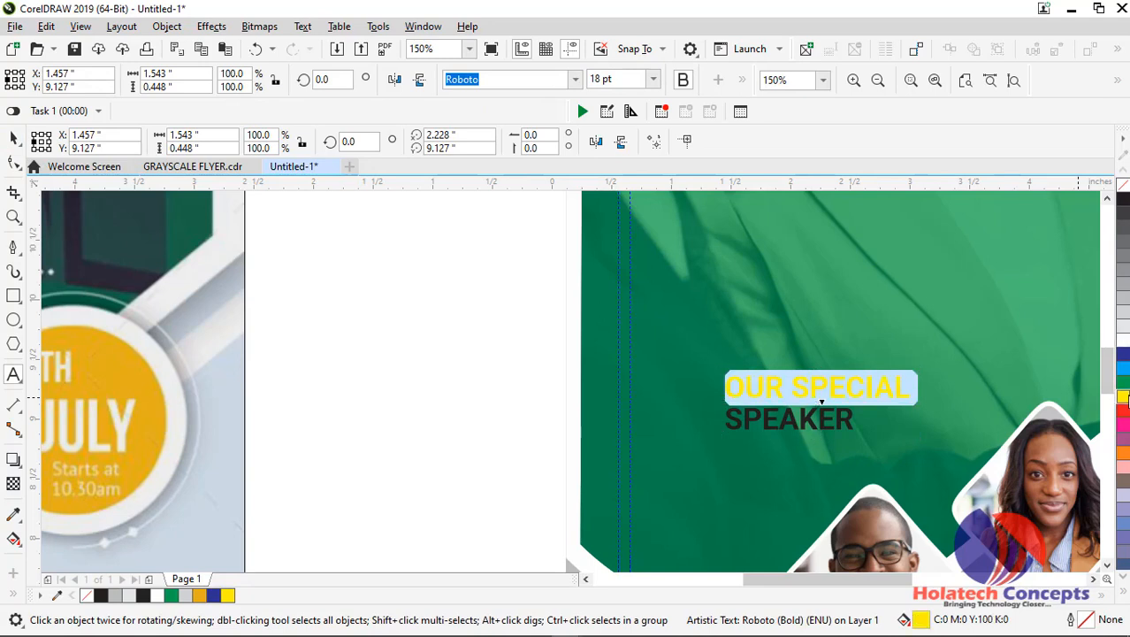
pyautogui.moveTo(854, 418); pyautogui.dragTo(714, 416)
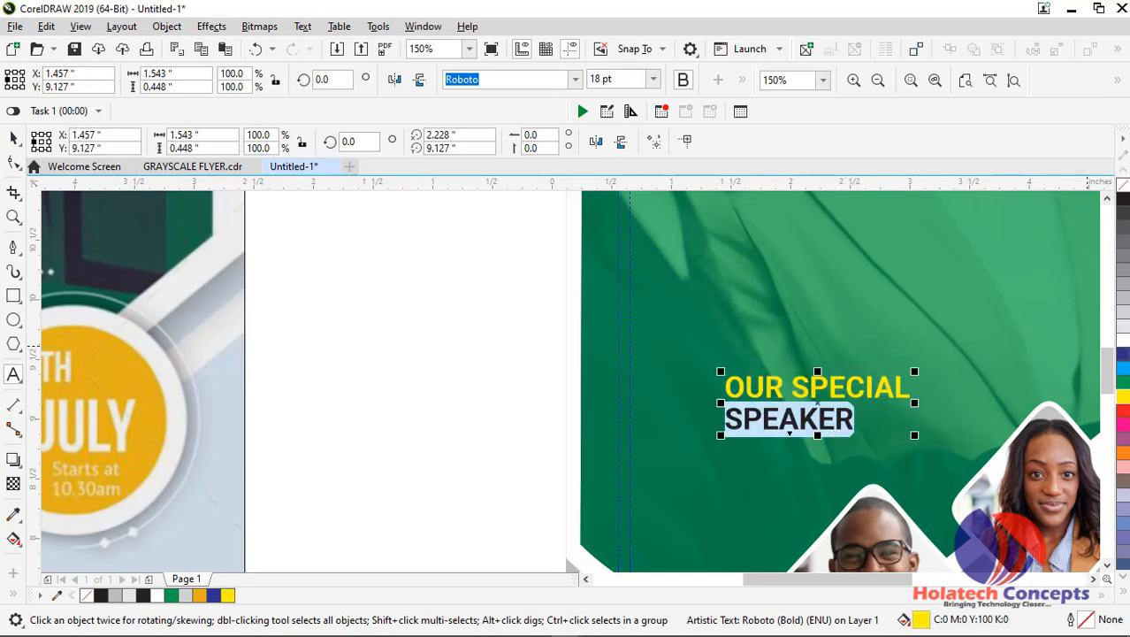
pyautogui.click(1121, 343)
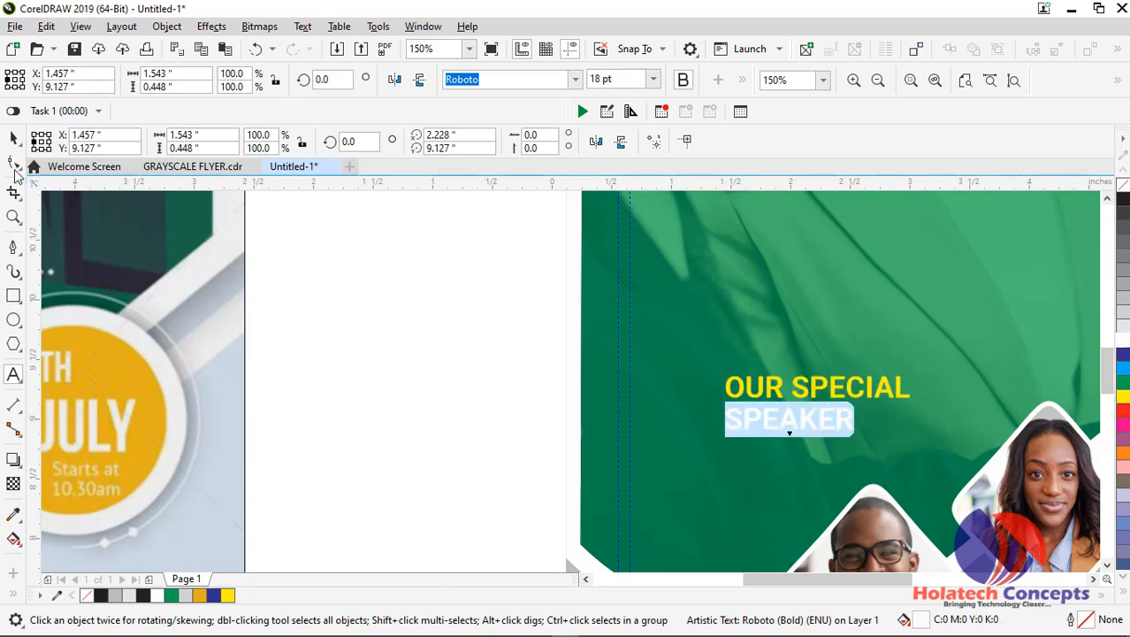
pyautogui.click(13, 162)
# Move the "OUR SPECIAL SPEAKER" title up and left so its left edge aligns with the inner margin guideline
pyautogui.scroll(-1, 343, 276)
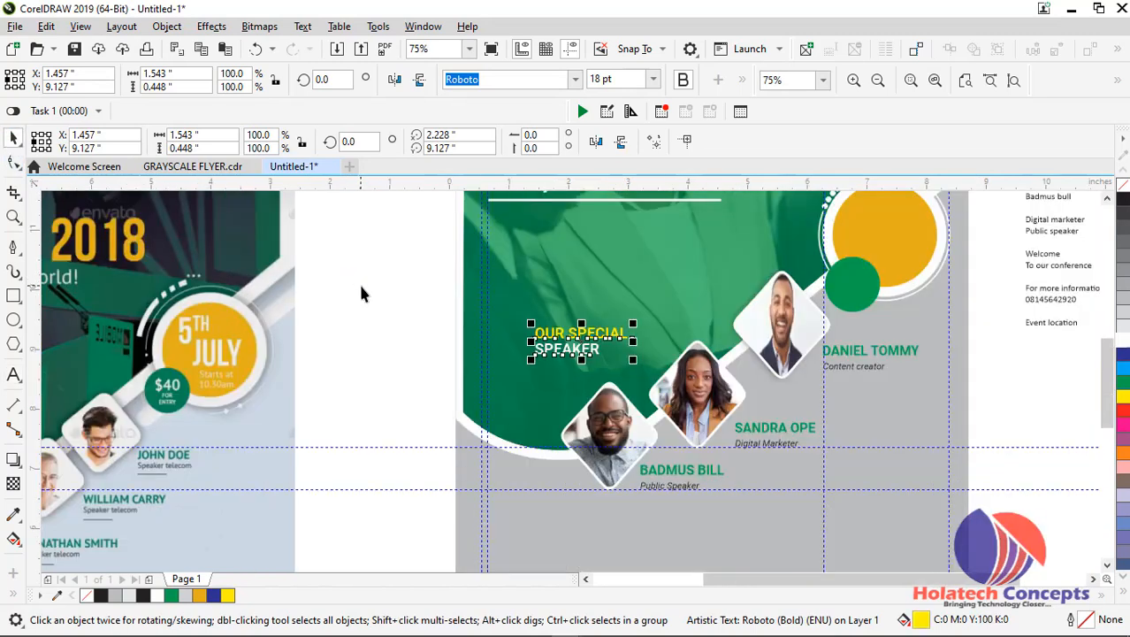
pyautogui.scroll(-1, 363, 287)
pyautogui.scroll(1, 362, 307)
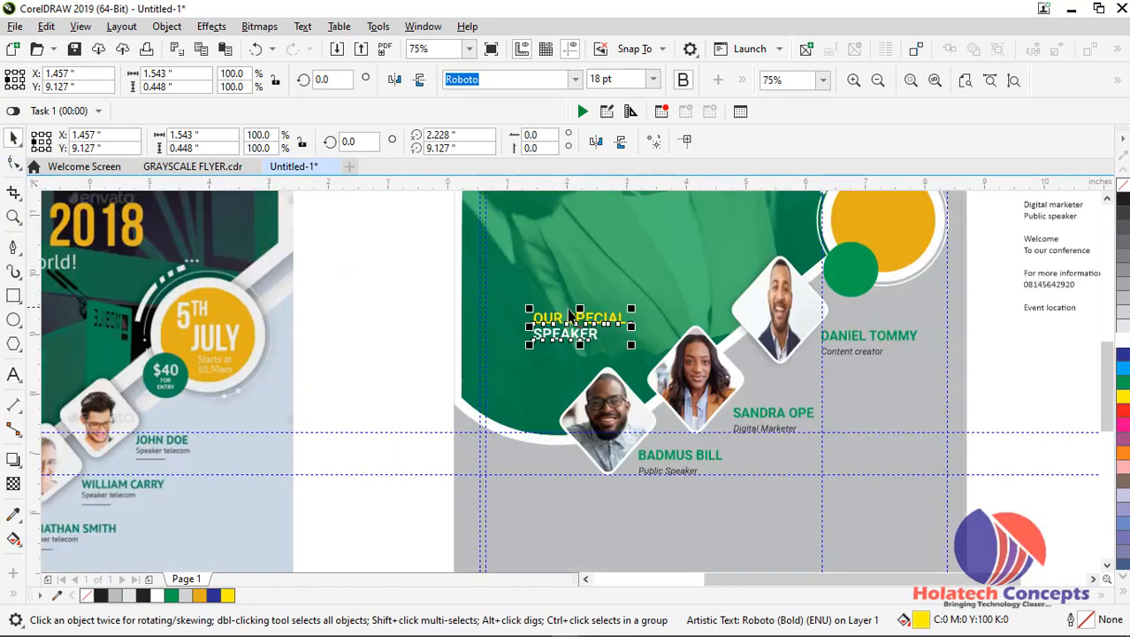
pyautogui.moveTo(568, 317)
pyautogui.mouseDown()
pyautogui.moveTo(537, 309)
pyautogui.moveTo(557, 304)
pyautogui.mouseUp()
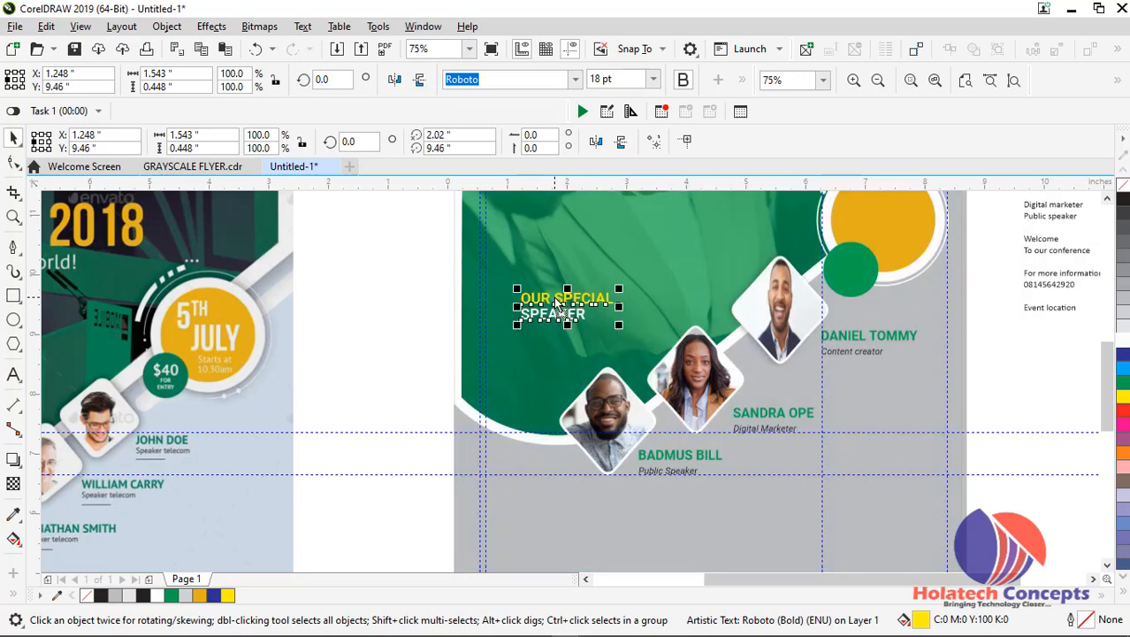
pyautogui.scroll(-1, 557, 304)
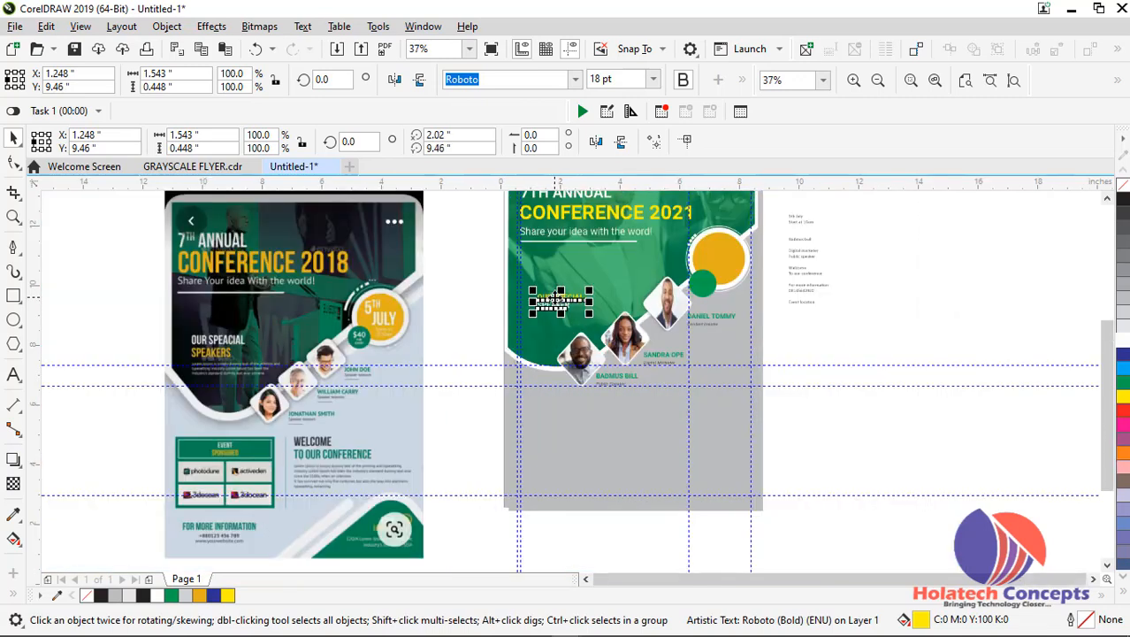
pyautogui.moveTo(553, 300)
pyautogui.mouseDown()
pyautogui.moveTo(535, 287)
pyautogui.moveTo(536, 302)
pyautogui.mouseUp()
pyautogui.scroll(1, 537, 292)
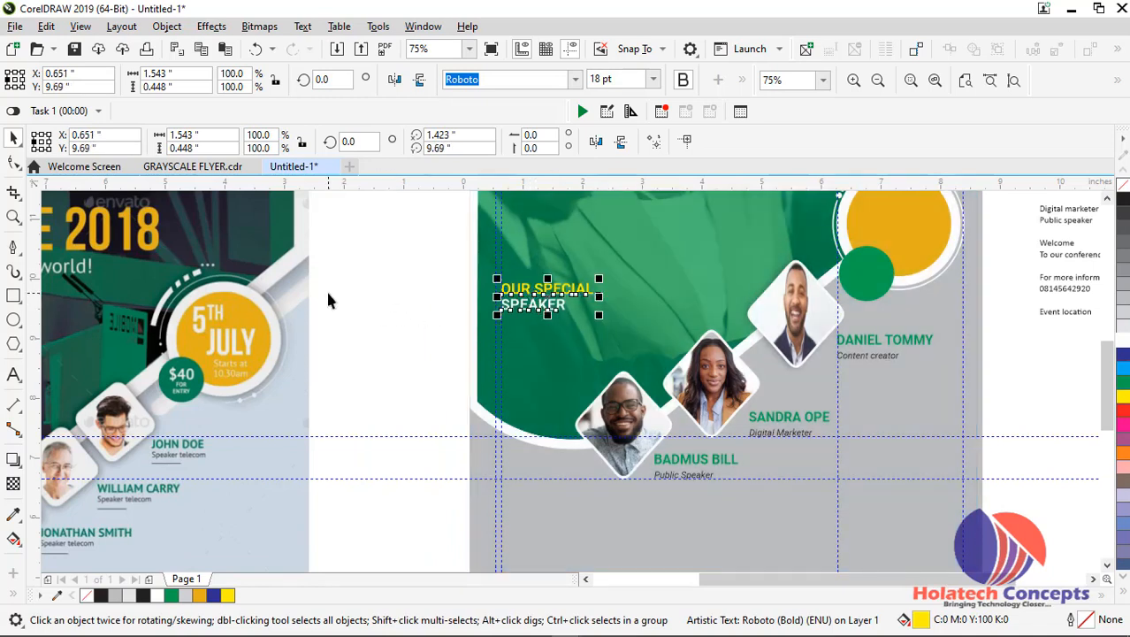
pyautogui.click(390, 276)
# Move the conference heading, tagline and underline together slightly down, keeping their left edge on the margin guideline
pyautogui.scroll(-1, 421, 270)
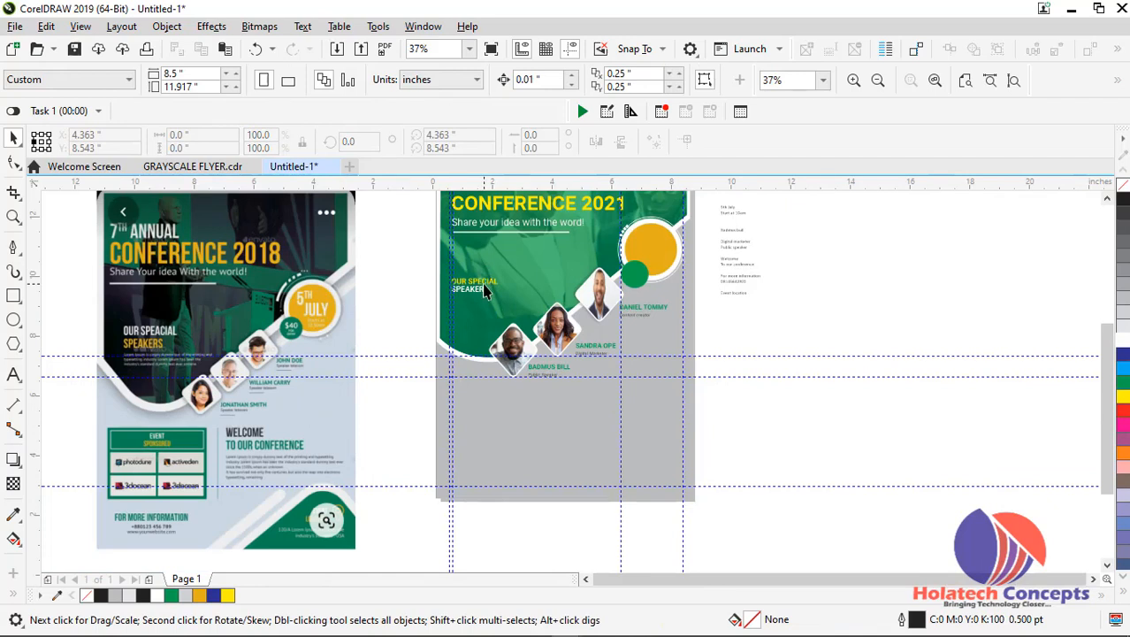
pyautogui.scroll(-1, 485, 281)
pyautogui.scroll(1, 488, 270)
pyautogui.scroll(-1, 489, 269)
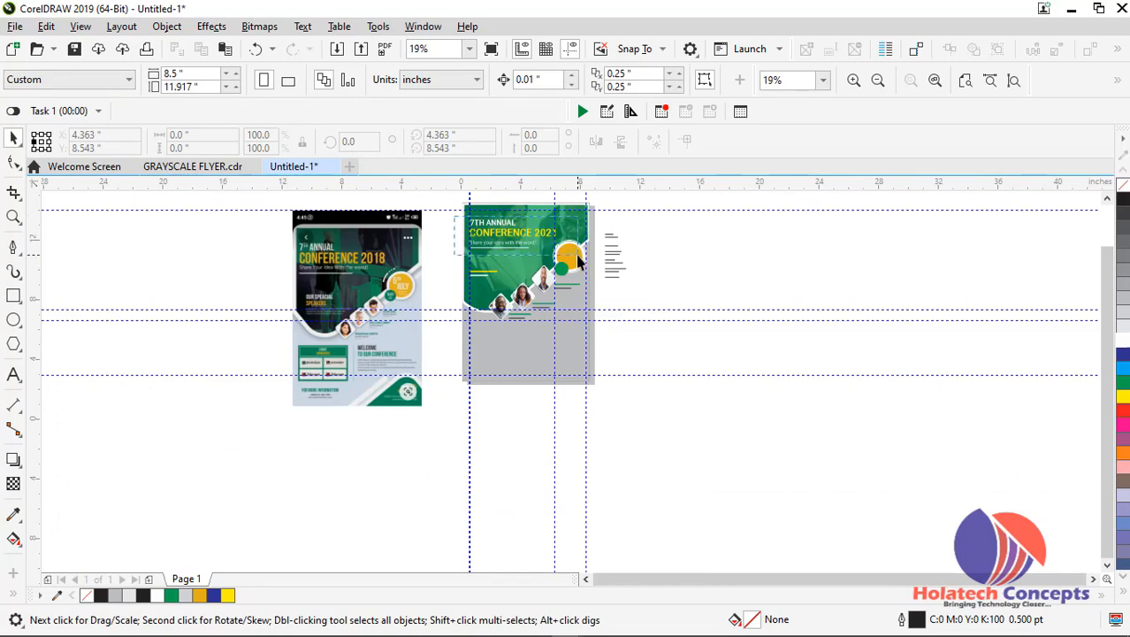
pyautogui.moveTo(579, 259); pyautogui.dragTo(580, 258)
pyautogui.scroll(1, 576, 257)
pyautogui.moveTo(469, 224); pyautogui.dragTo(463, 235)
pyautogui.scroll(1, 464, 235)
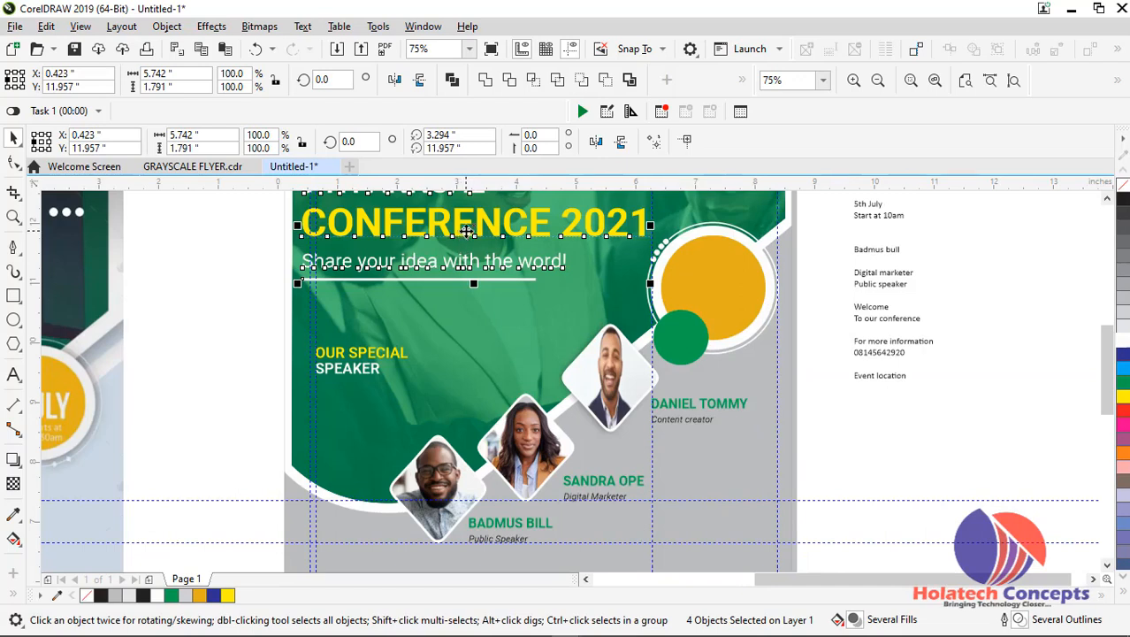
pyautogui.hotkey('ctrl', 'z')
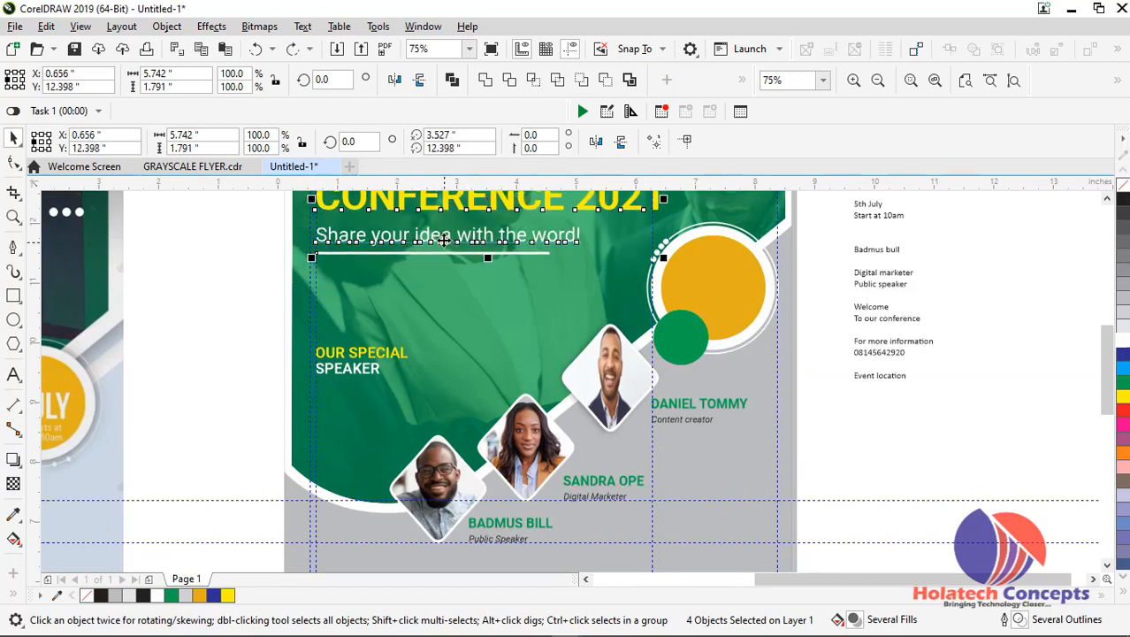
pyautogui.moveTo(440, 233); pyautogui.dragTo(439, 242)
pyautogui.click(252, 305)
# Move the "OUR SPECIAL SPEAKER" title higher along the margin guideline and set its font size to 24 pt
pyautogui.click(365, 362)
pyautogui.scroll(2, 365, 361)
pyautogui.moveTo(359, 352); pyautogui.dragTo(360, 288)
pyautogui.click(652, 80)
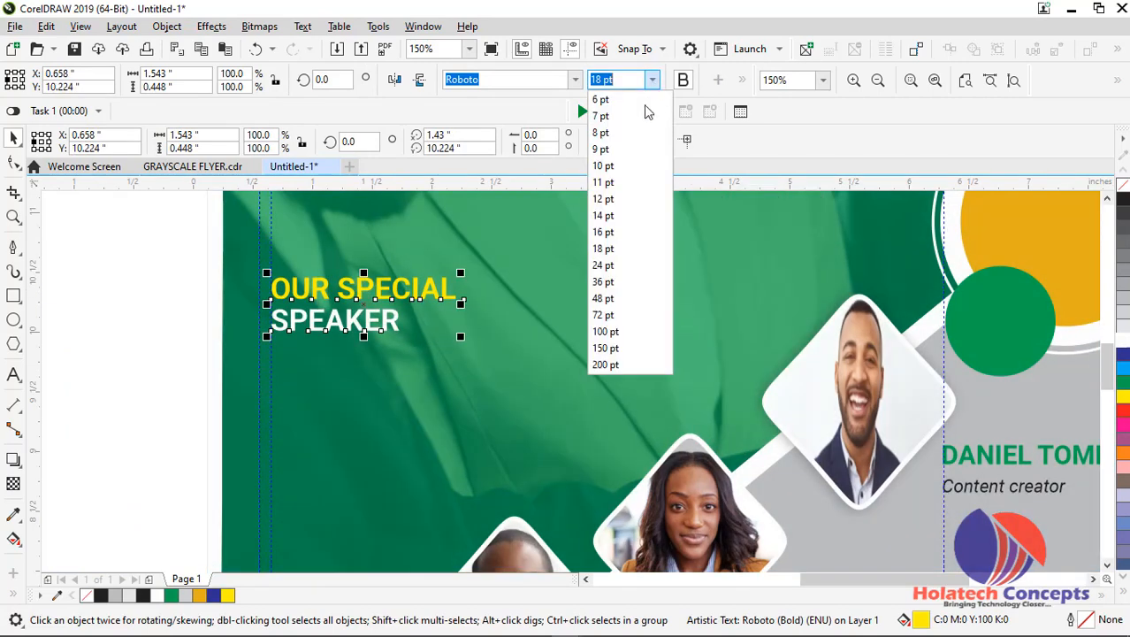
pyautogui.click(603, 265)
# Slightly increase the line spacing of the enlarged "OUR SPECIAL SPEAKER" title with the Shape tool
pyautogui.click(13, 163)
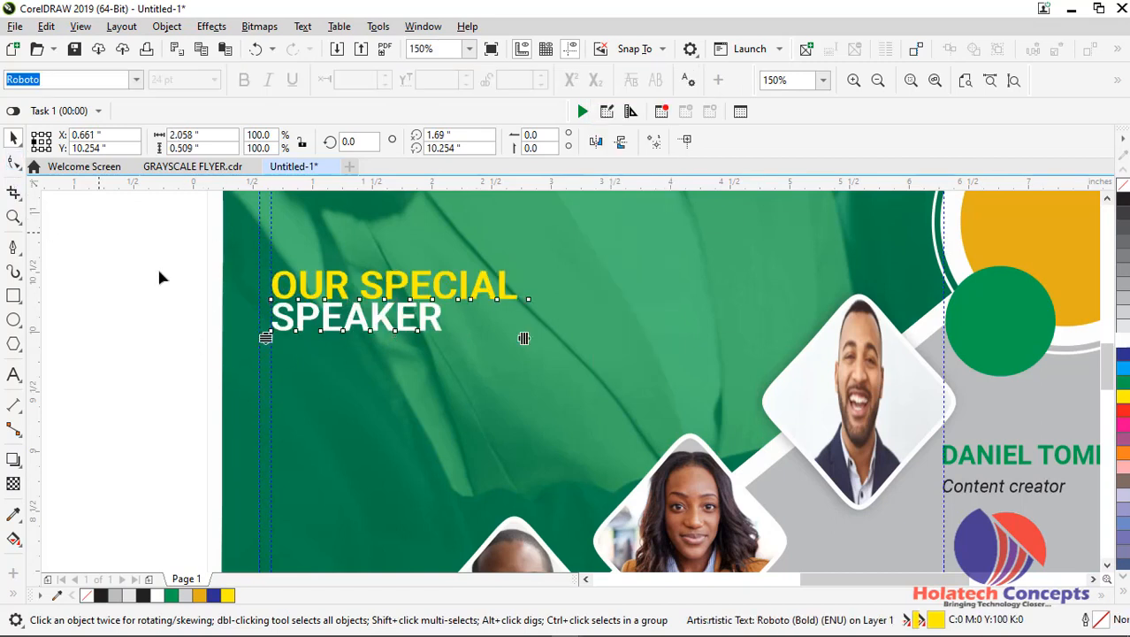
pyautogui.moveTo(264, 336); pyautogui.dragTo(266, 345)
pyautogui.click(12, 138)
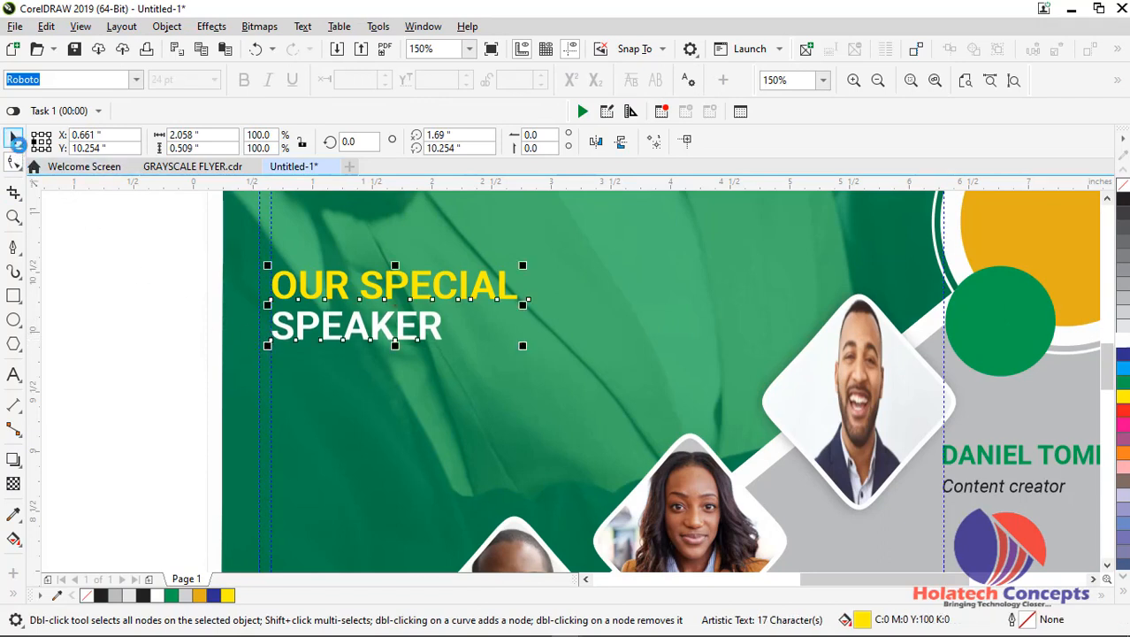
pyautogui.click(192, 295)
pyautogui.scroll(-2, 193, 294)
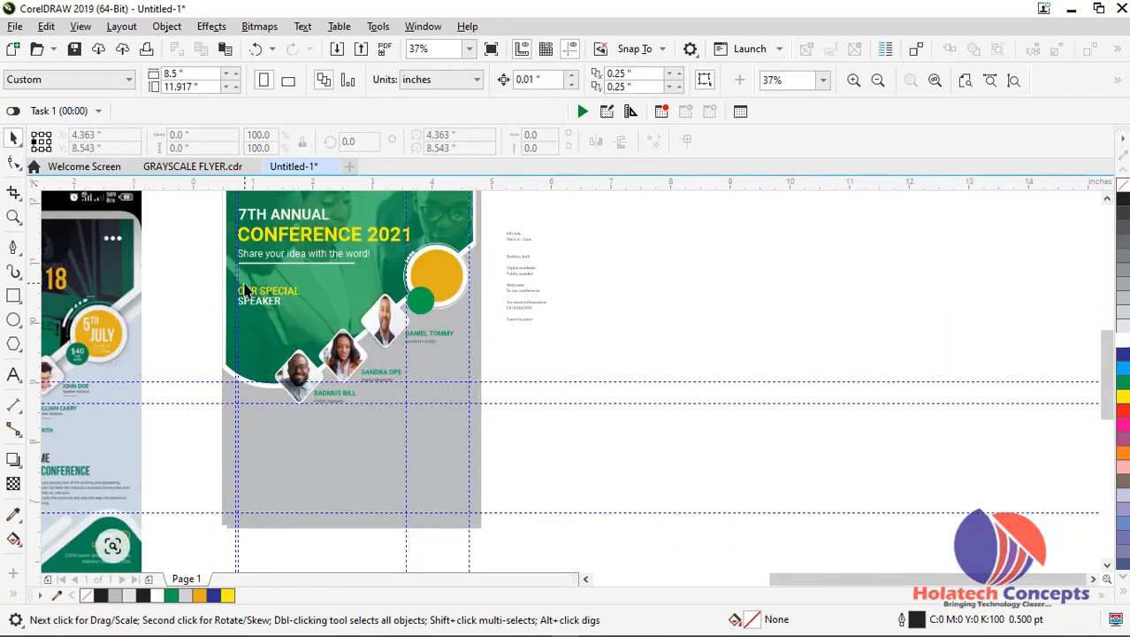
# Try shifting the enlarged "OUR SPECIAL SPEAKER" title to a slightly different position on the green area
pyautogui.scroll(1, 246, 292)
pyautogui.click(289, 326)
pyautogui.moveTo(289, 320)
pyautogui.mouseDown()
pyautogui.moveTo(312, 340)
pyautogui.moveTo(283, 313)
pyautogui.mouseUp()
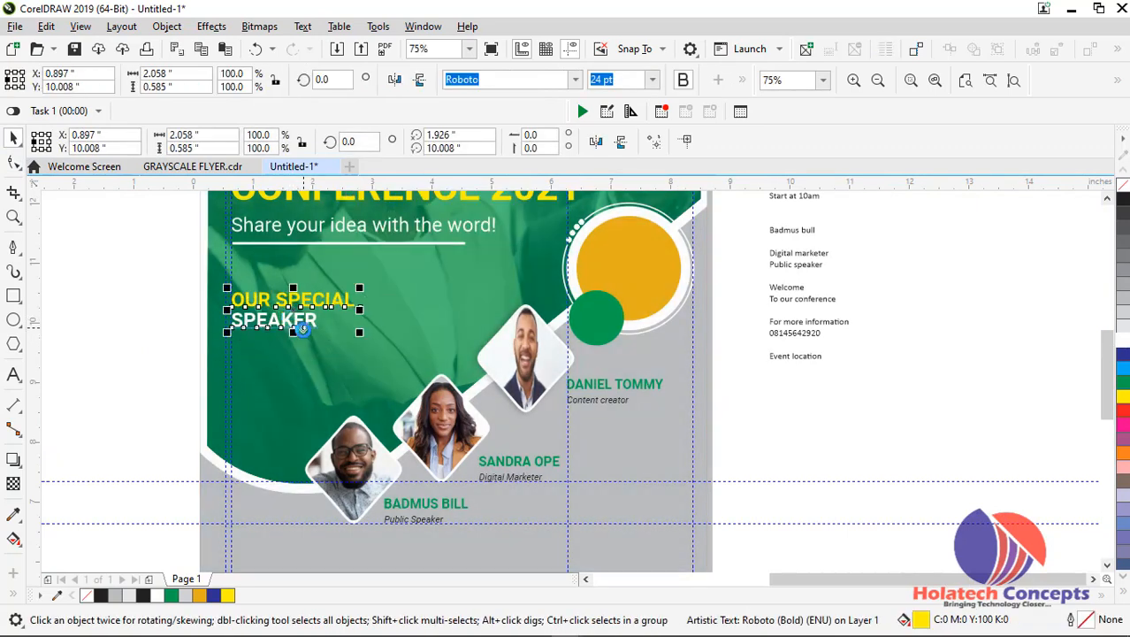
# Duplicate the notes text block into the blank area left of the page and join the copy's date, start time and name lines into one
pyautogui.click(799, 271)
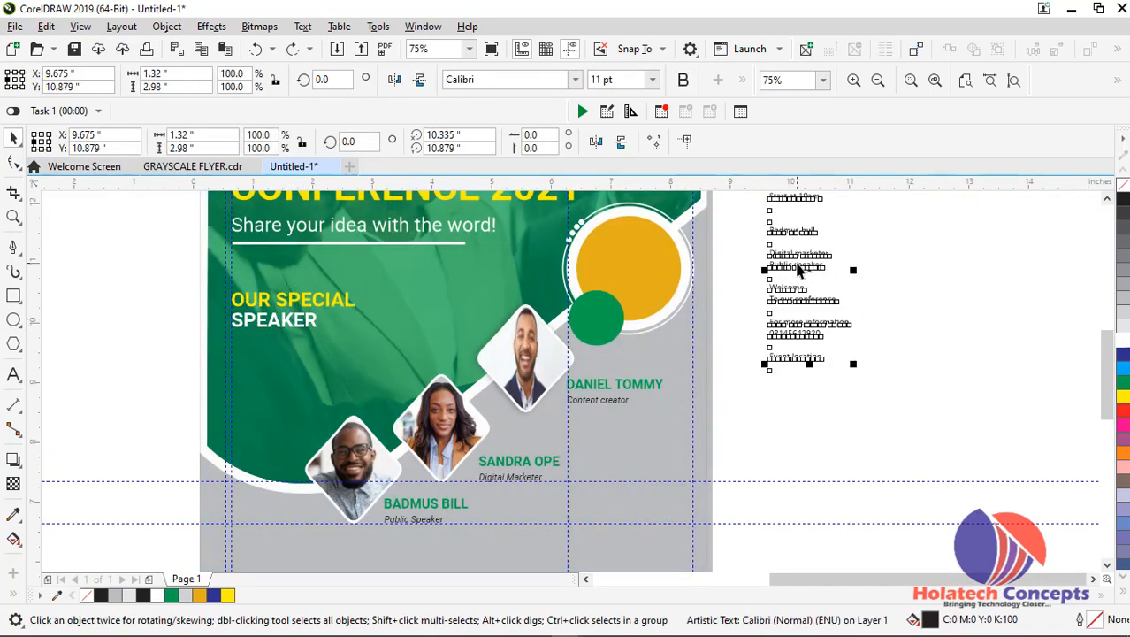
pyautogui.moveTo(797, 264); pyautogui.dragTo(120, 366)
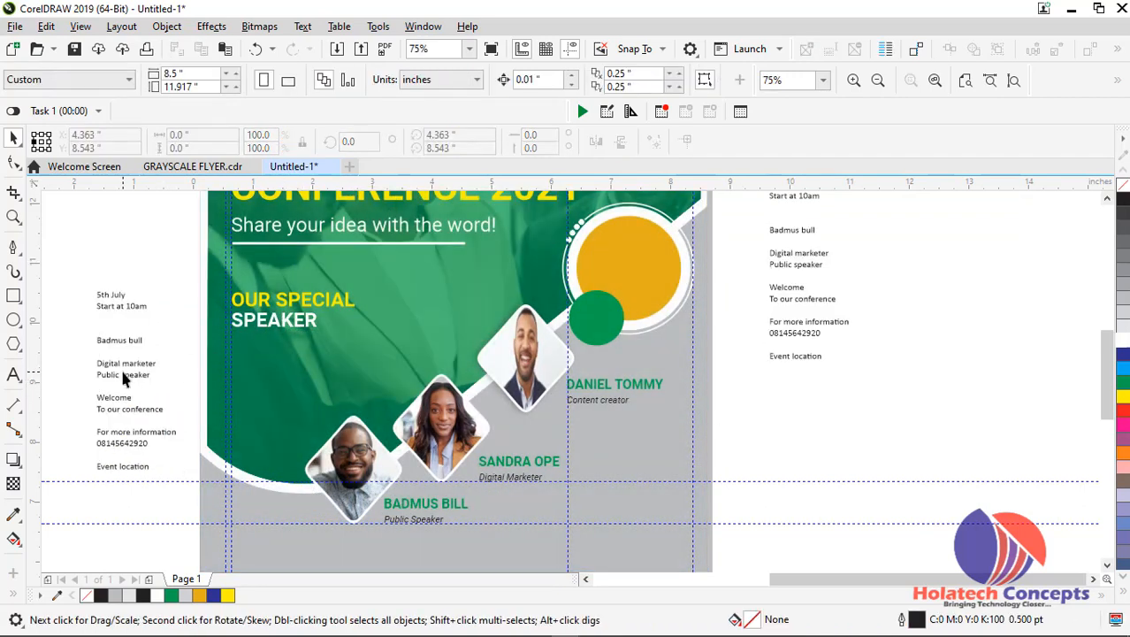
pyautogui.doubleClick(125, 362)
pyautogui.click(102, 334)
pyautogui.press('Delete')
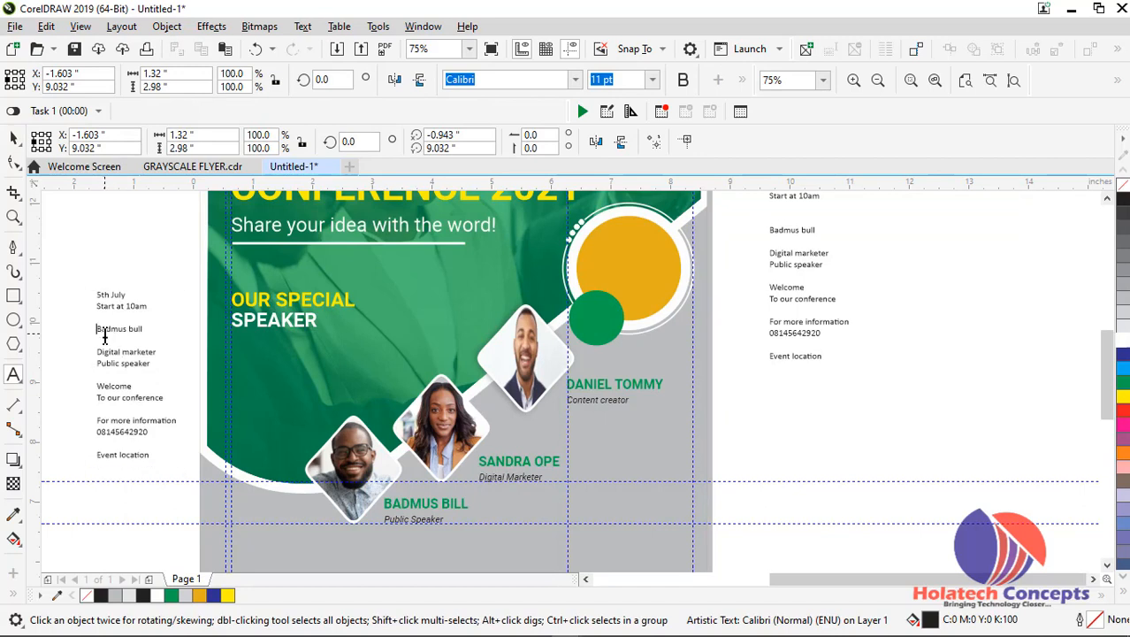
pyautogui.press('BackSpace')
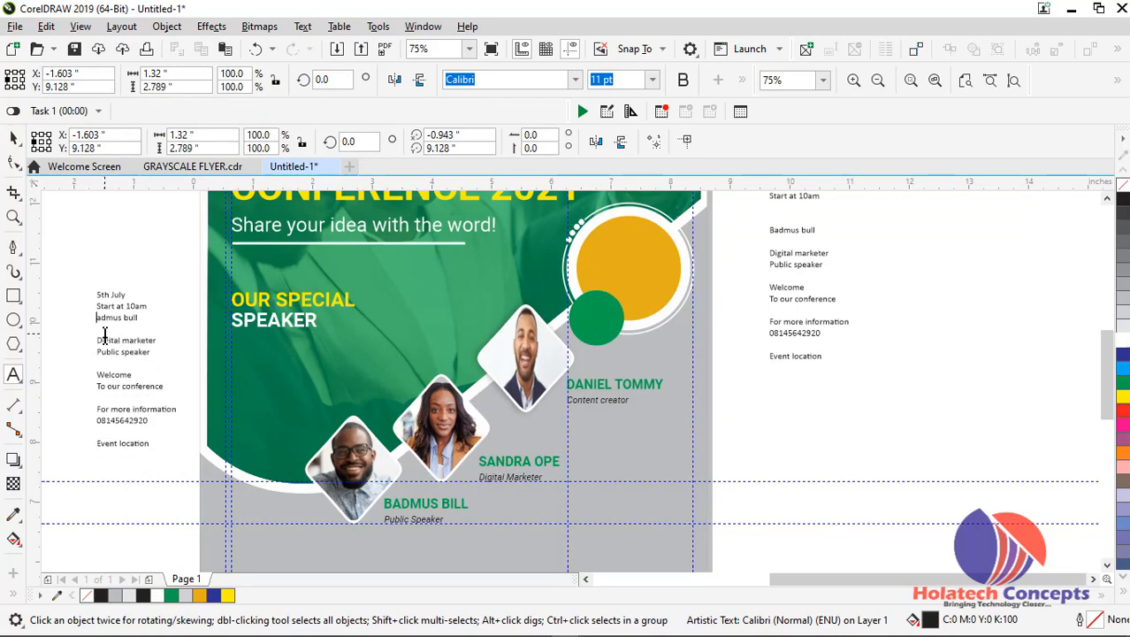
pyautogui.press('BackSpace')
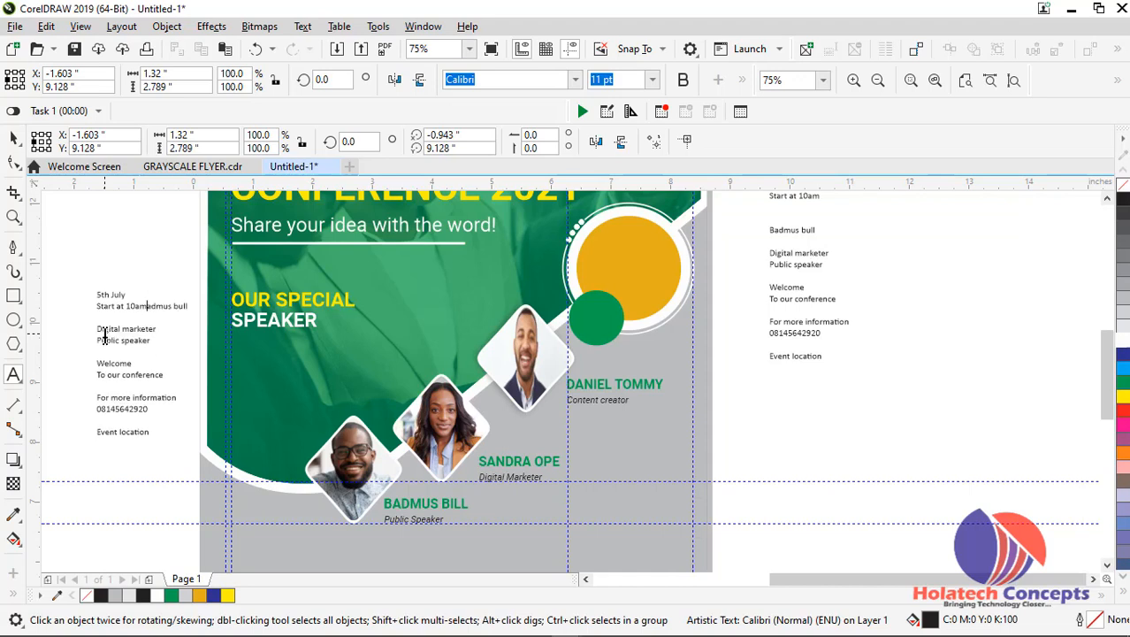
pyautogui.click(134, 295)
pyautogui.press('Delete')
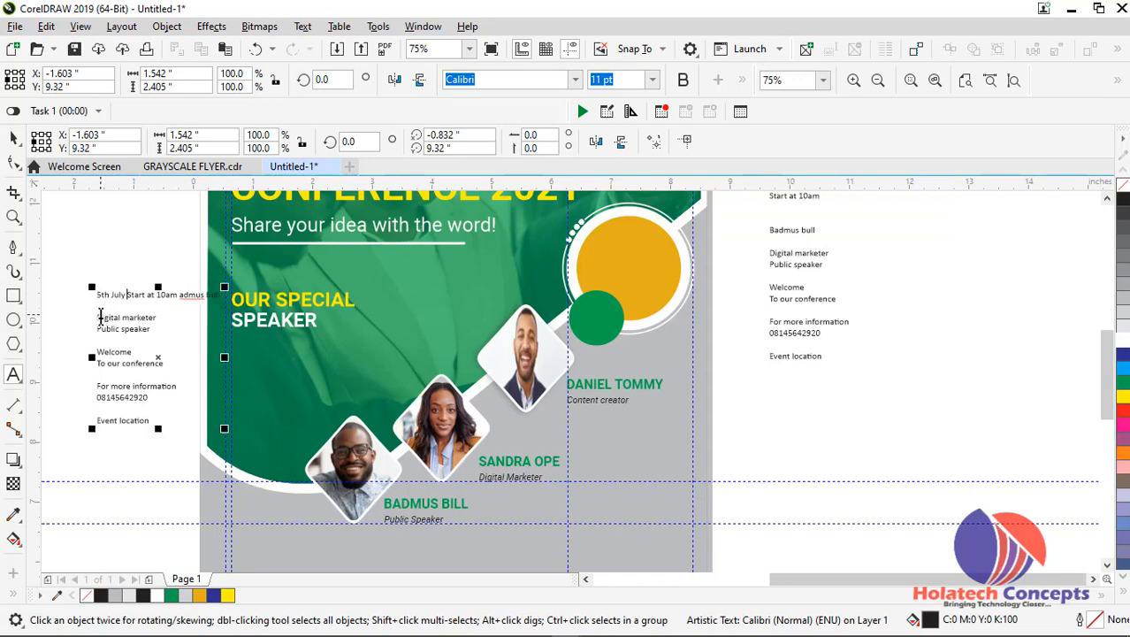
# Join "Digital marketer" onto the copy's first line and "Welcome" onto the "Public speaker" line, removing the blank lines between them
pyautogui.click(98, 317)
pyautogui.press('BackSpace')
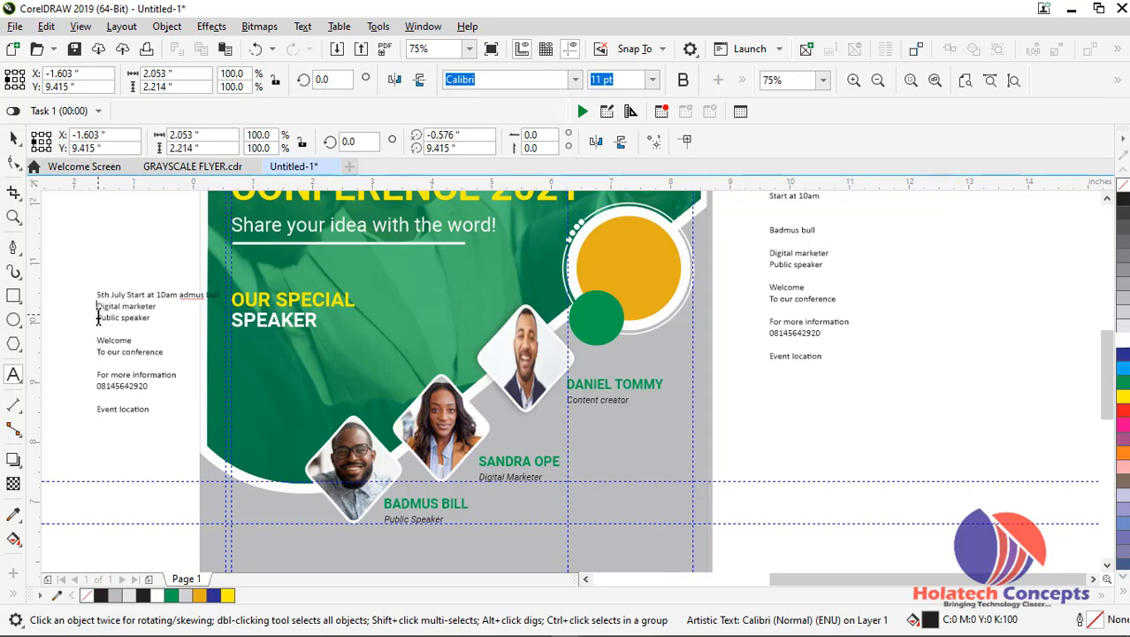
pyautogui.press('BackSpace')
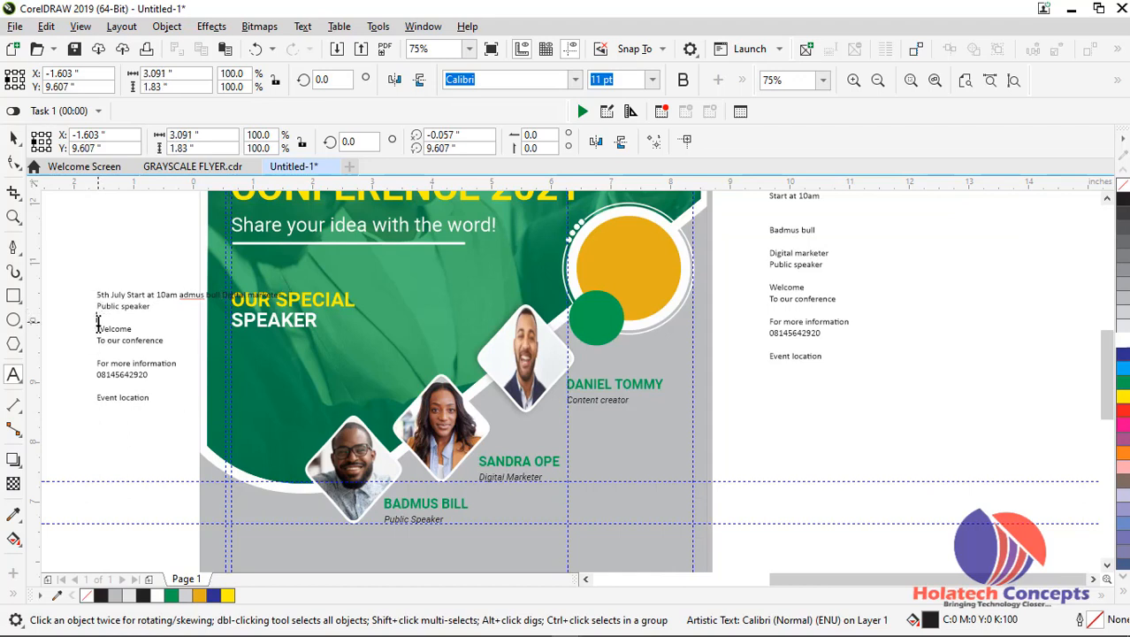
pyautogui.press('BackSpace')
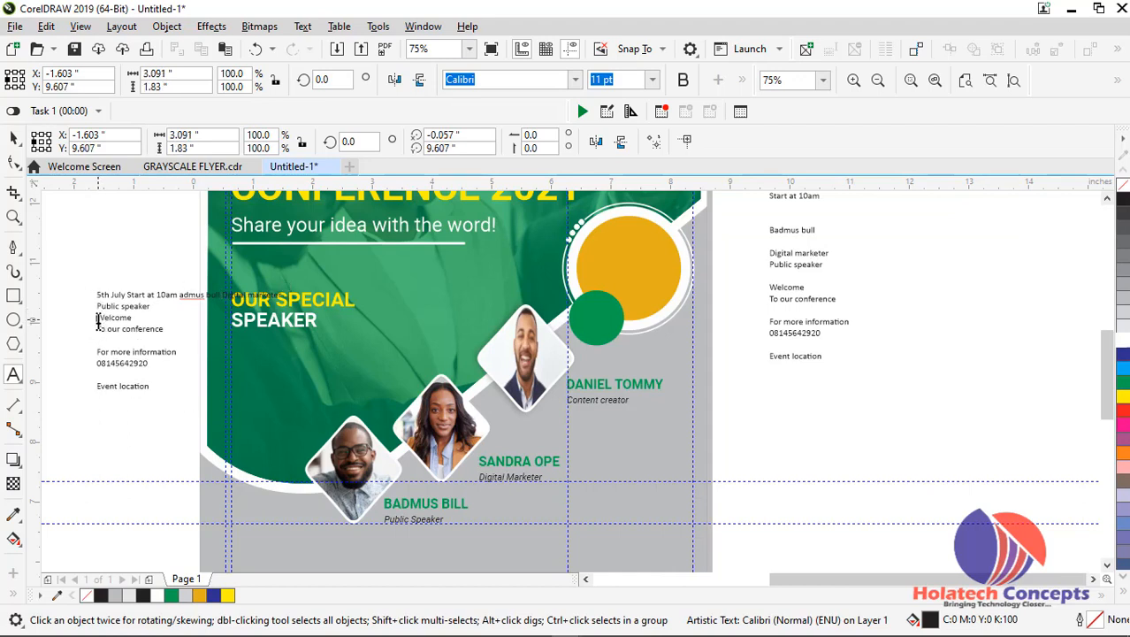
pyautogui.press('BackSpace')
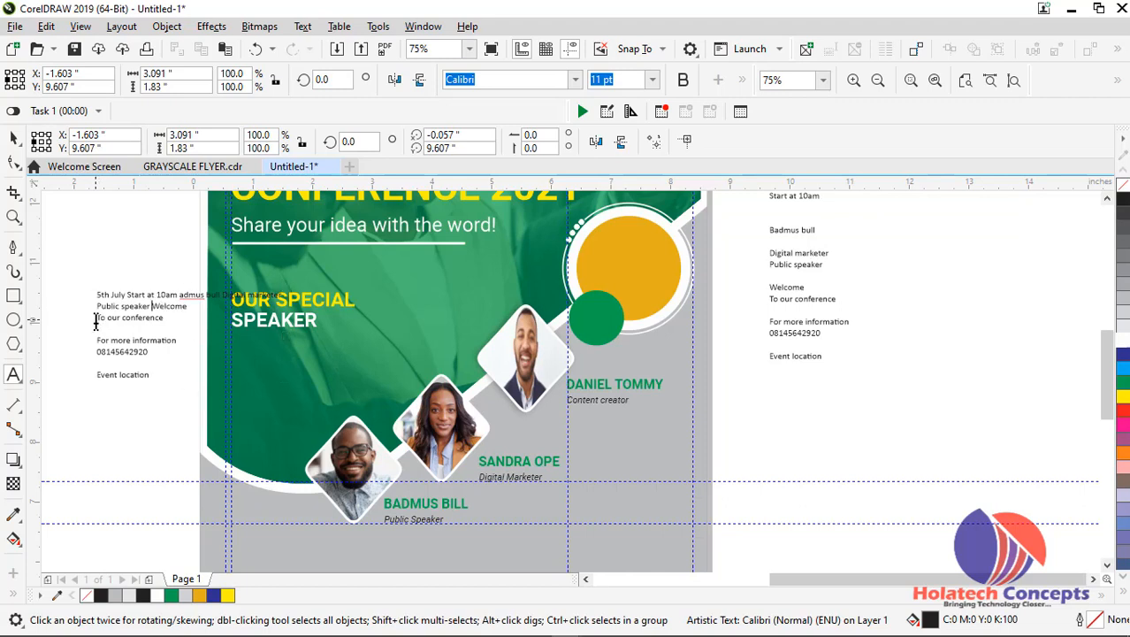
# Join "To our conference" and "For more information" onto the copied text's second line
pyautogui.click(95, 317)
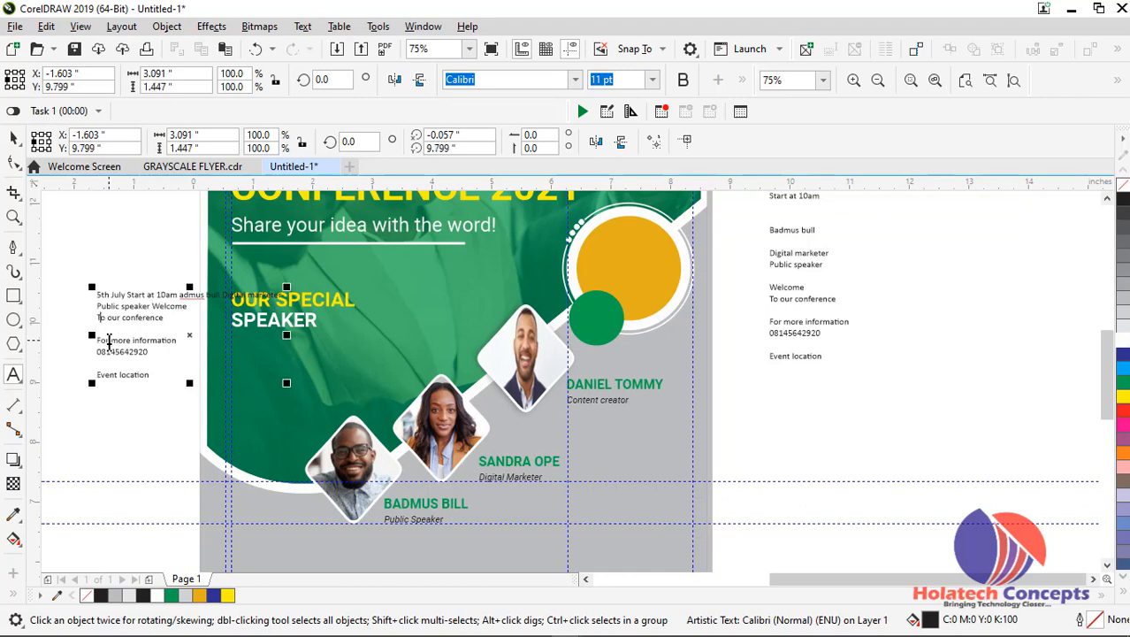
pyautogui.press('BackSpace')
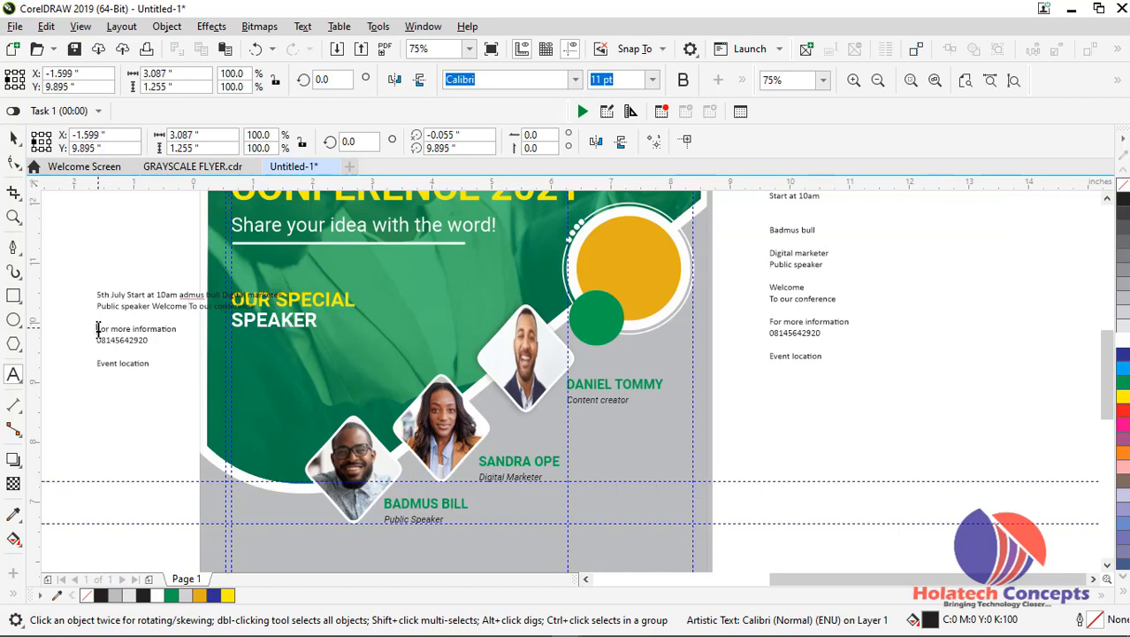
pyautogui.click(99, 329)
pyautogui.press('BackSpace')
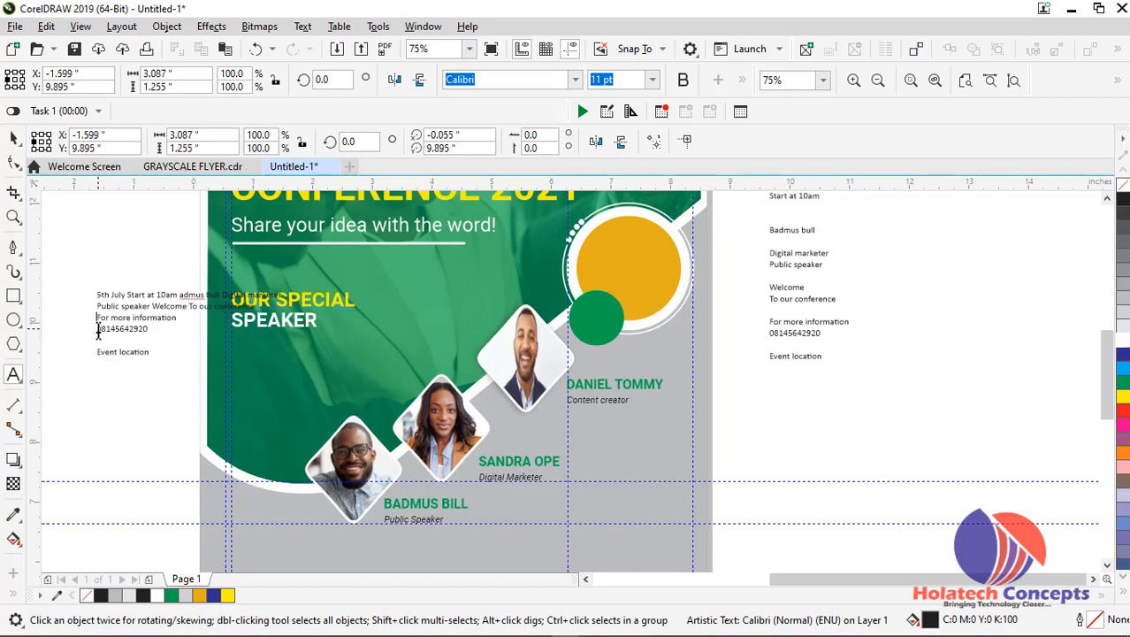
pyautogui.press('BackSpace')
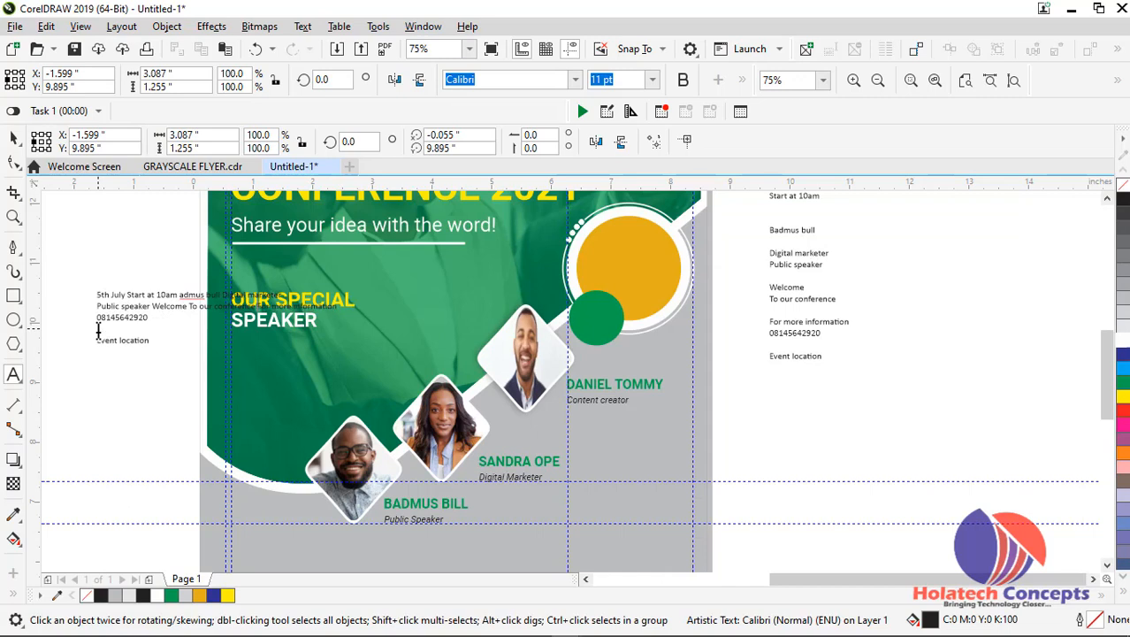
# Delete the phone number and the blank line after it from the copied text, and finish editing the text
pyautogui.moveTo(96, 317); pyautogui.dragTo(159, 323)
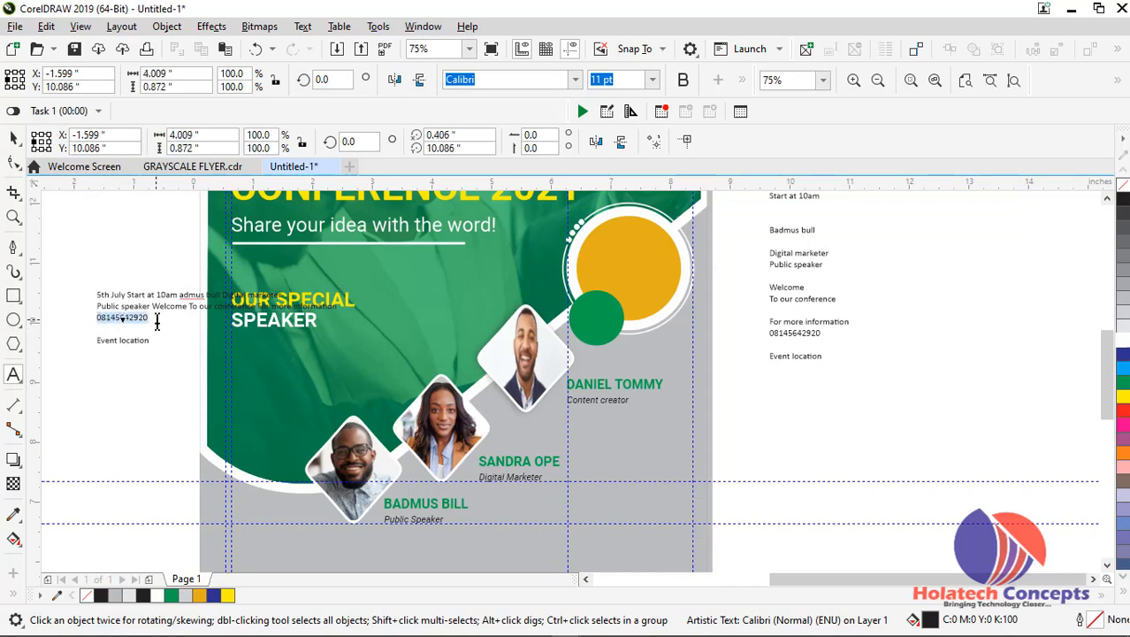
pyautogui.press('Delete')
pyautogui.press('Delete')
pyautogui.press('Delete')
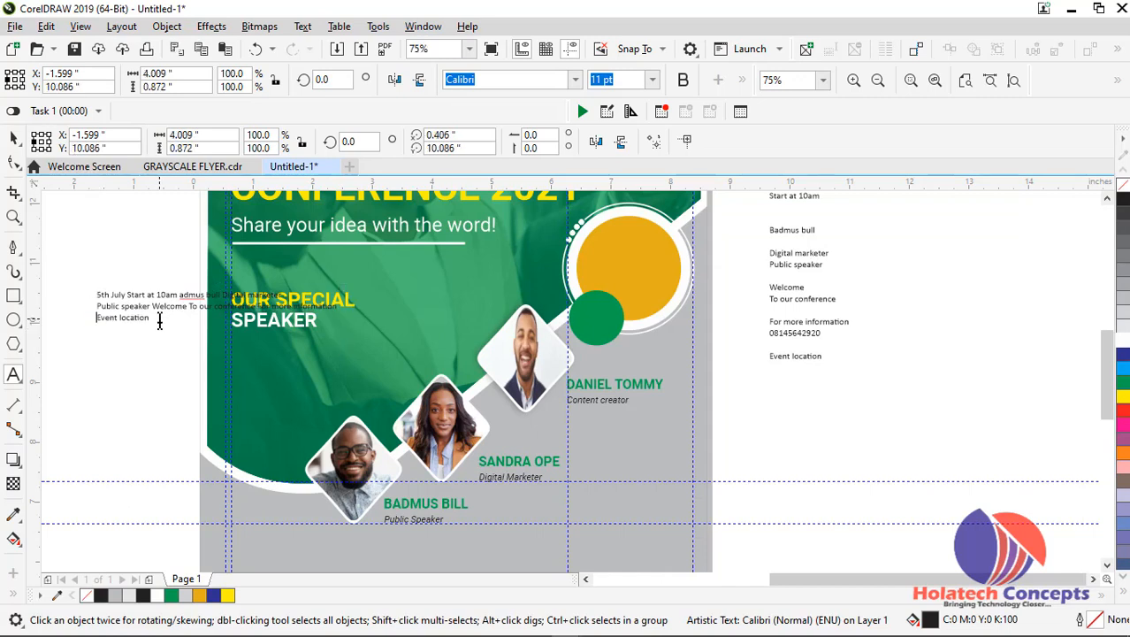
pyautogui.press('Escape')
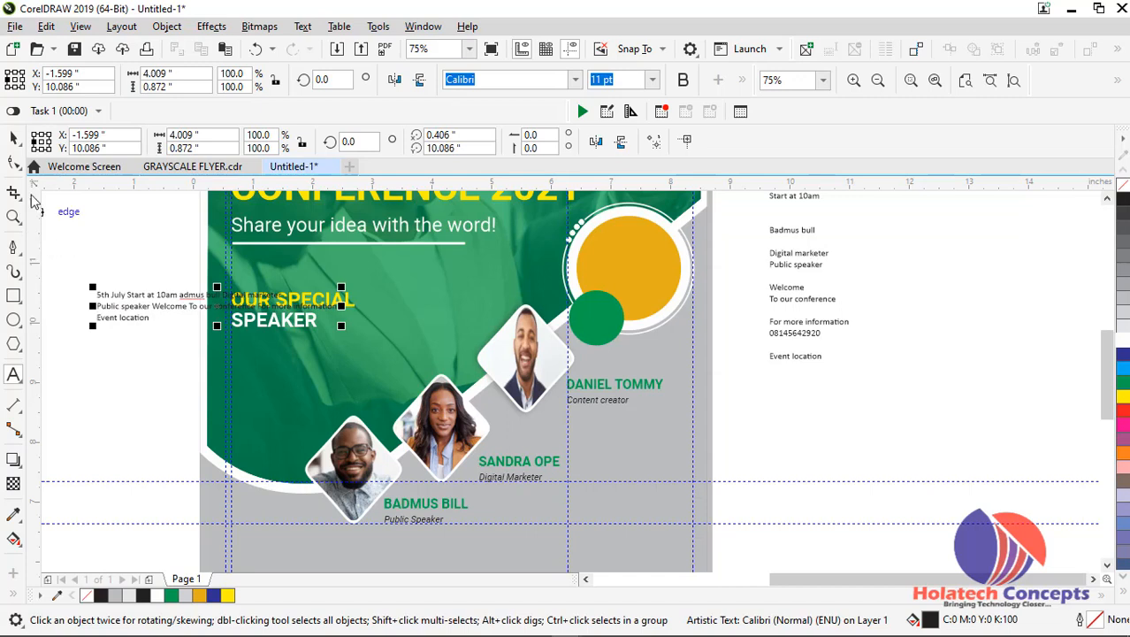
pyautogui.click(14, 156)
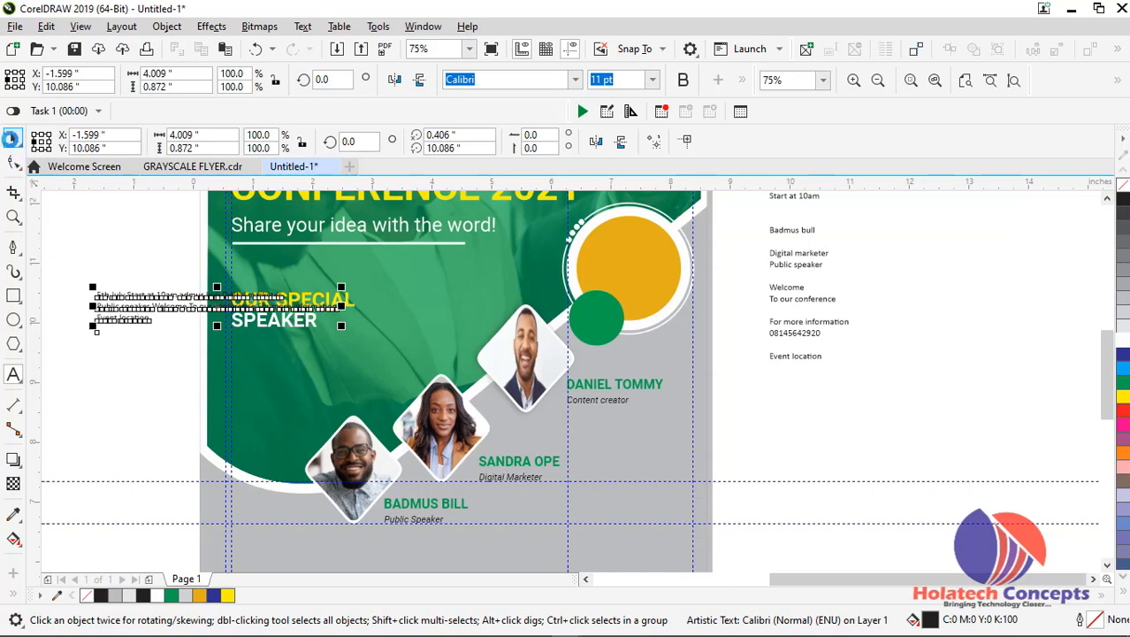
# Set the copied text block to 18 pt Roboto Regular
pyautogui.click(654, 81)
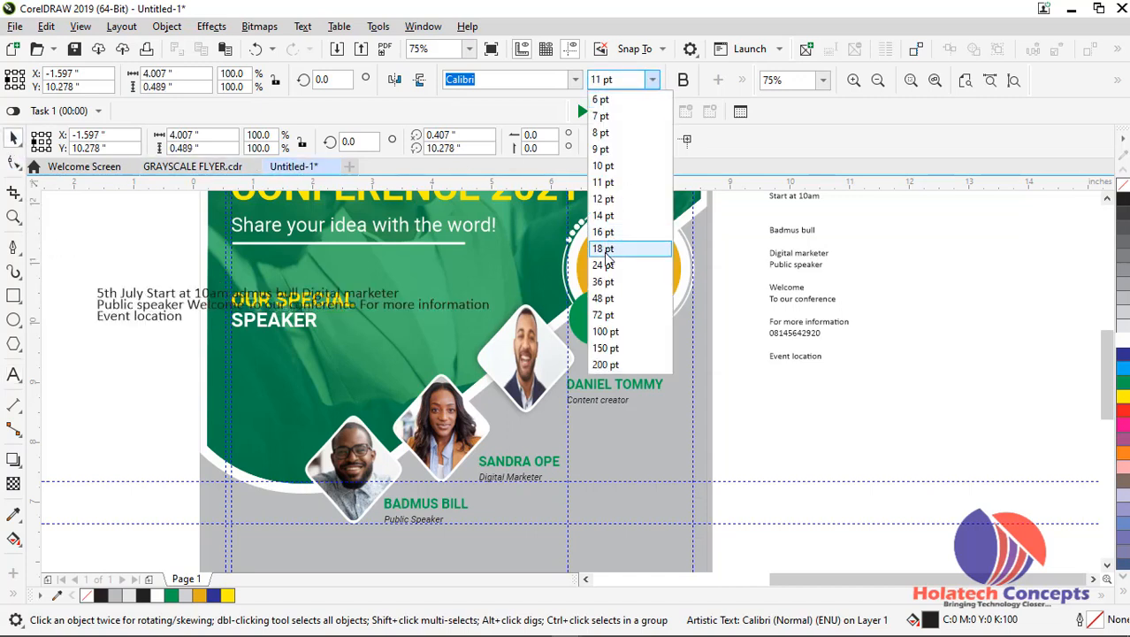
pyautogui.click(606, 250)
pyautogui.click(575, 79)
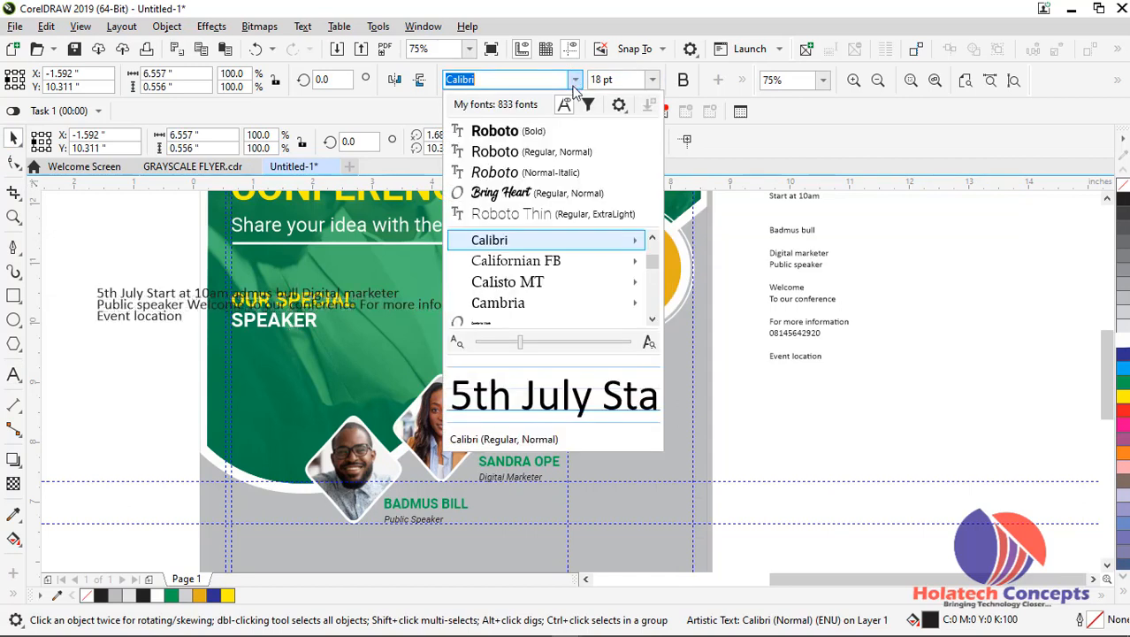
pyautogui.click(531, 152)
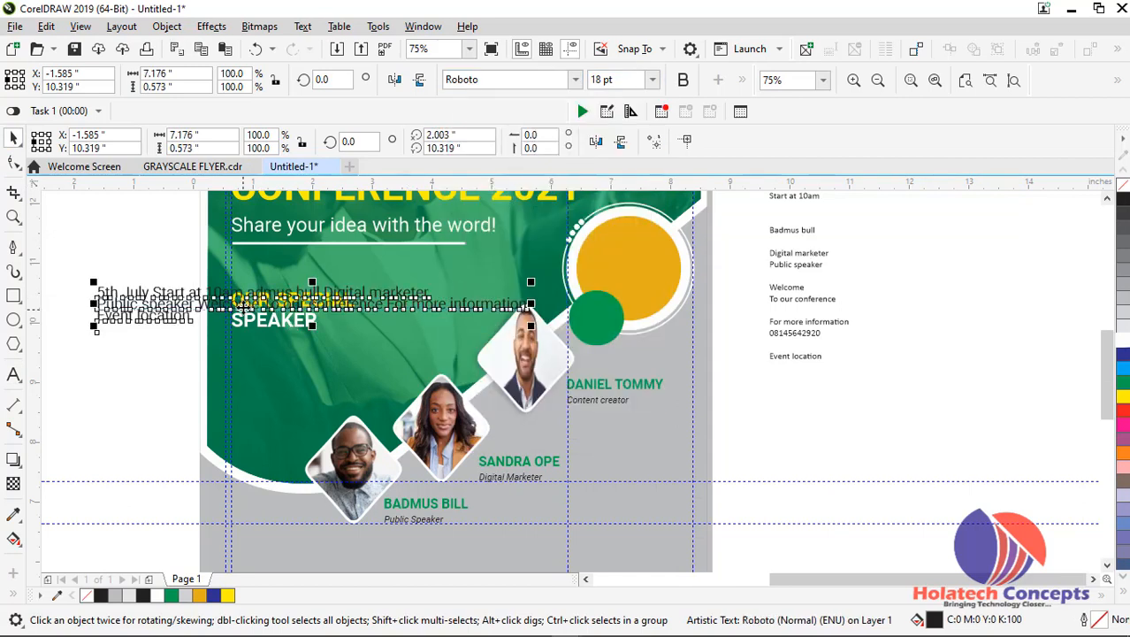
# Widen the line spacing of the copied text block with the Shape tool
pyautogui.scroll(2, 265, 300)
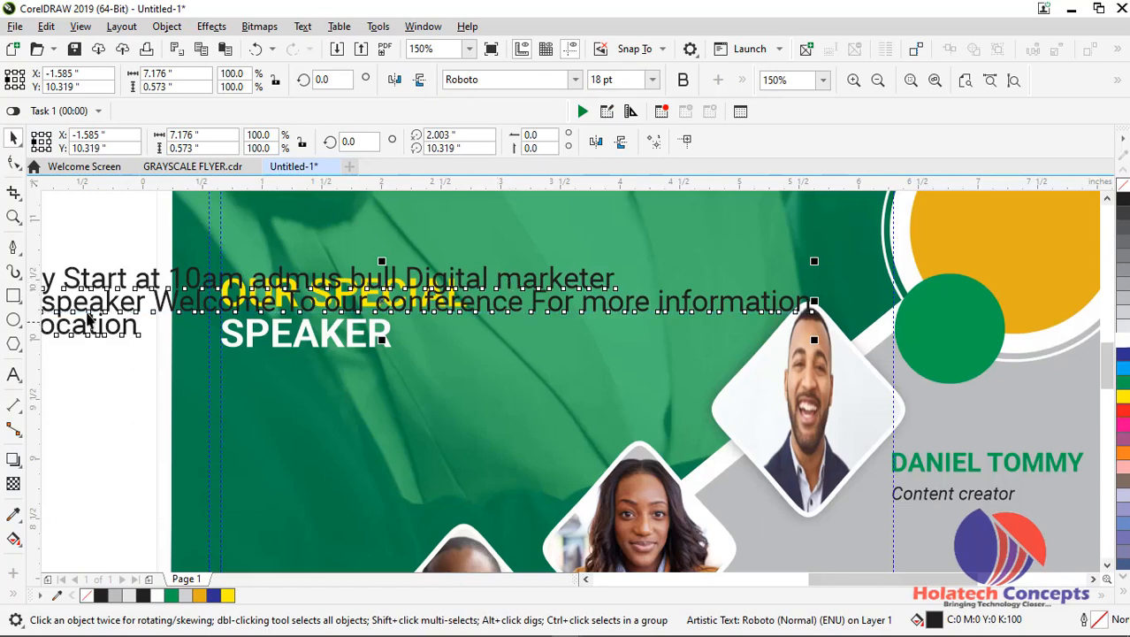
pyautogui.click(13, 162)
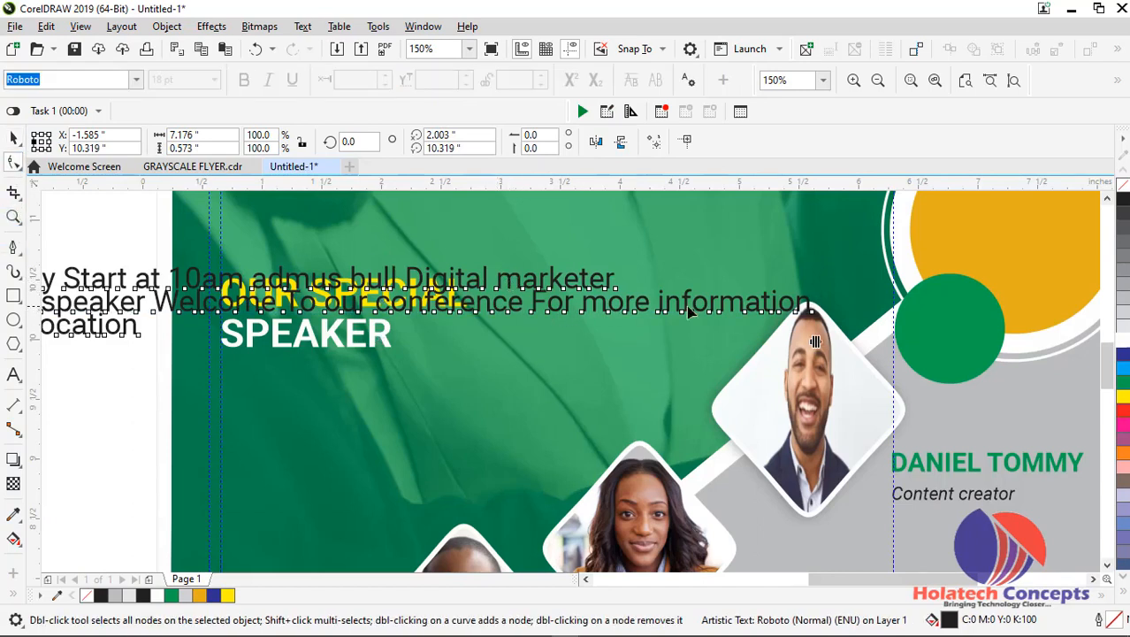
pyautogui.moveTo(812, 338); pyautogui.dragTo(821, 351)
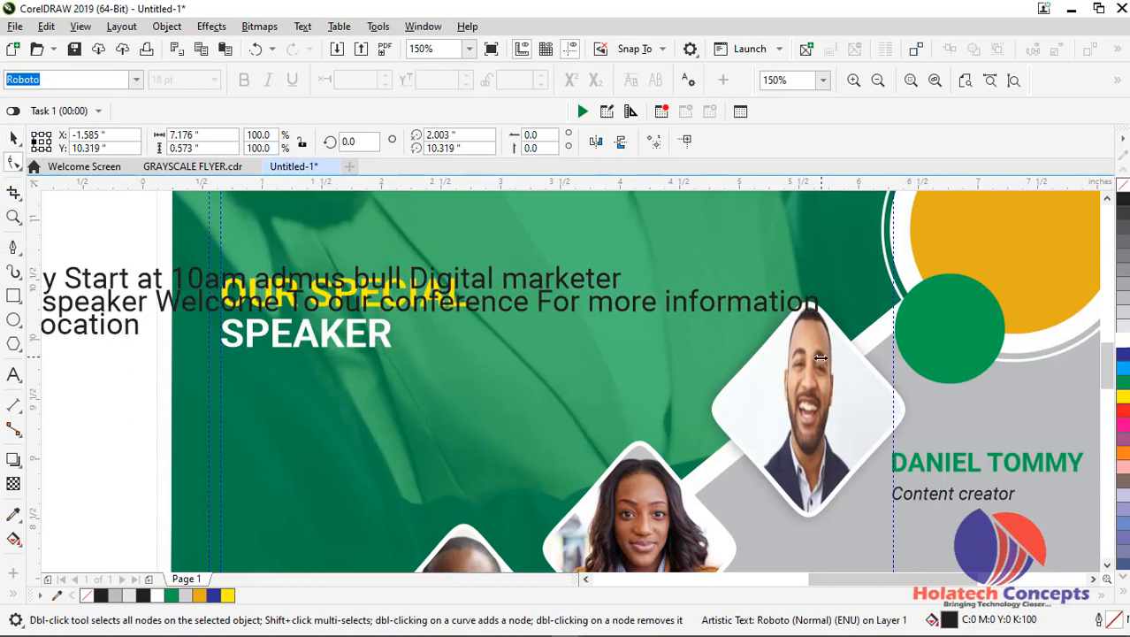
pyautogui.scroll(-1, 705, 361)
pyautogui.moveTo(325, 352); pyautogui.dragTo(321, 368)
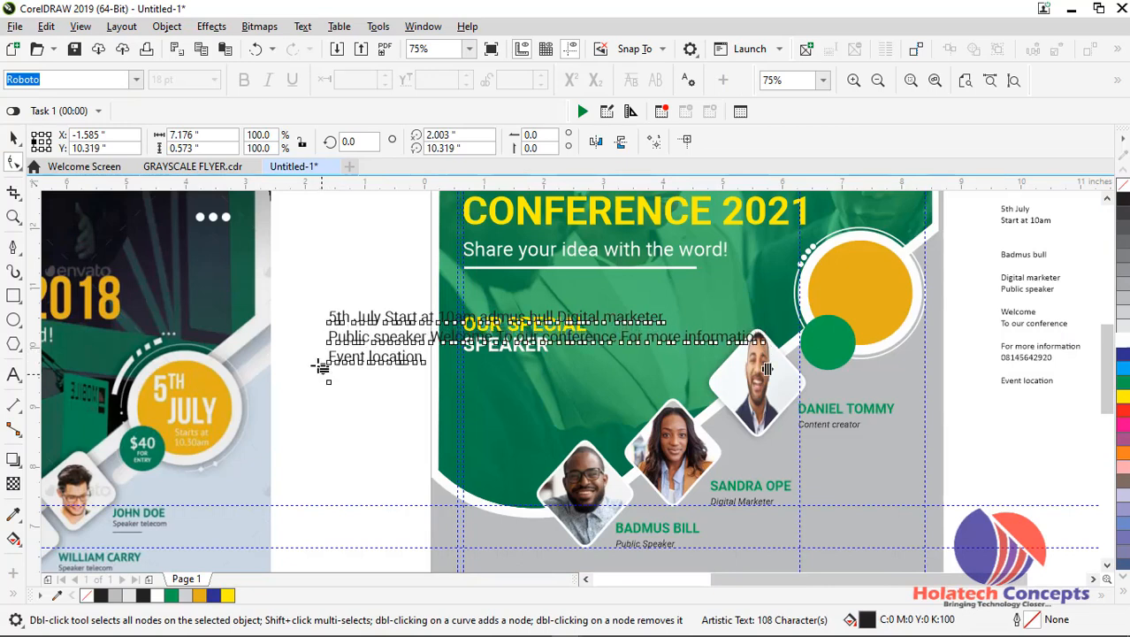
pyautogui.click(13, 139)
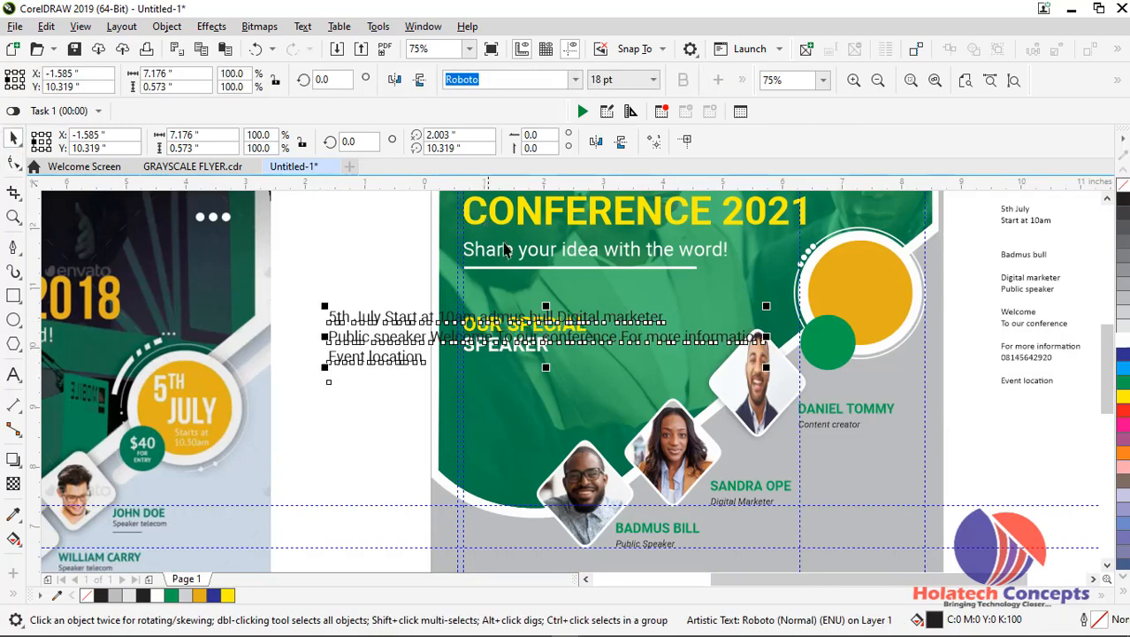
# Break the copied text's second line before "more information" and join "Event location" onto the new third line
pyautogui.scroll(1, 532, 305)
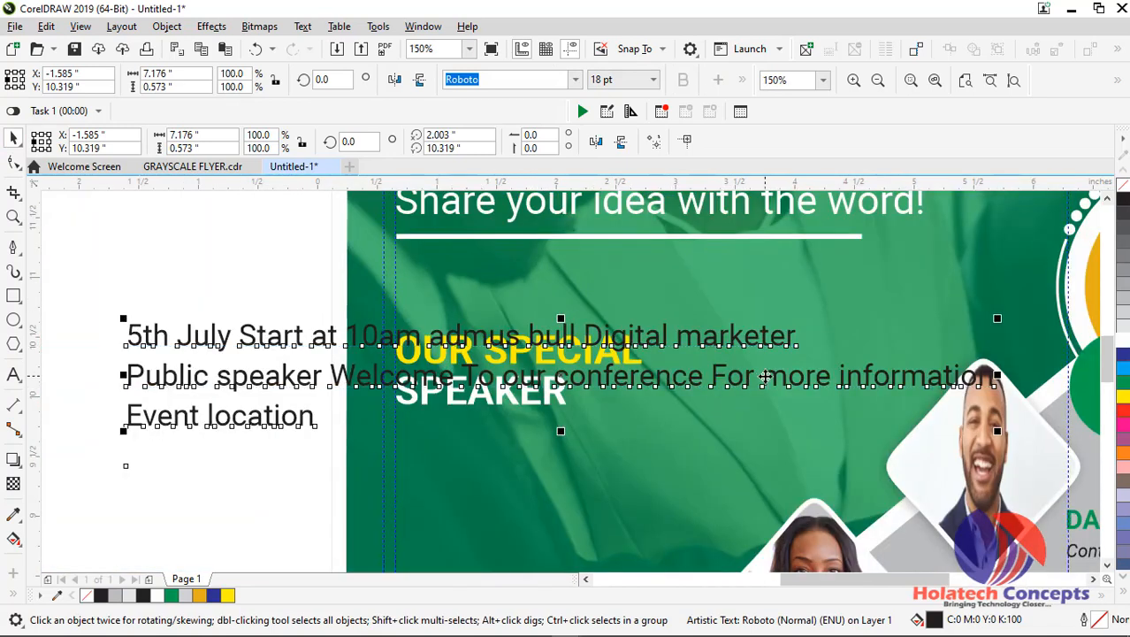
pyautogui.click(765, 378)
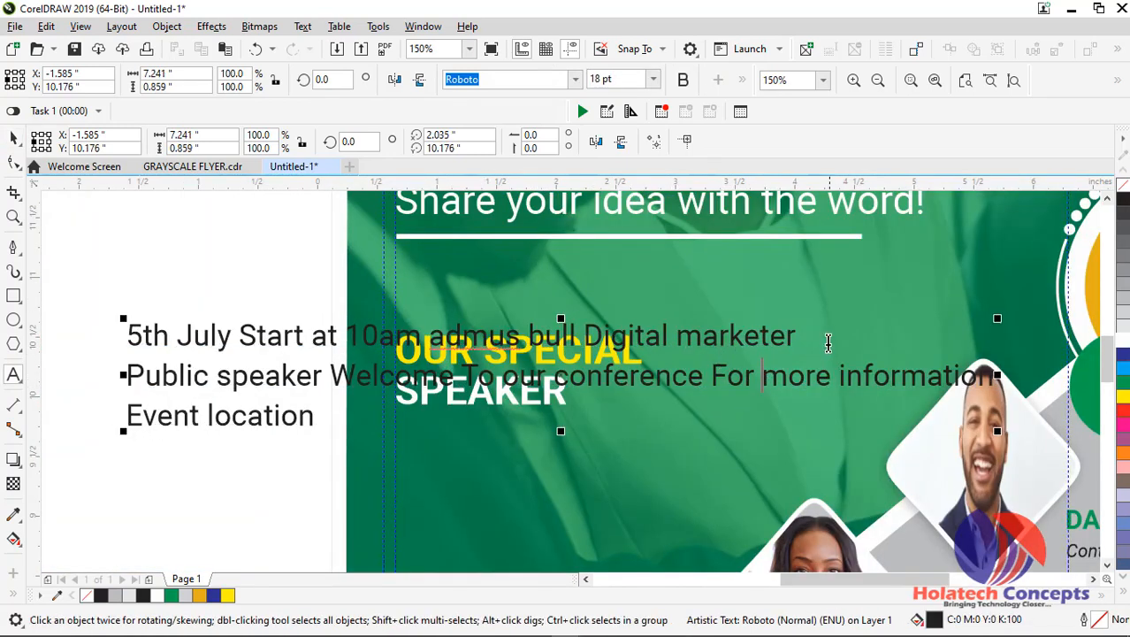
pyautogui.press('Return')
pyautogui.click(380, 415)
pyautogui.press('Delete')
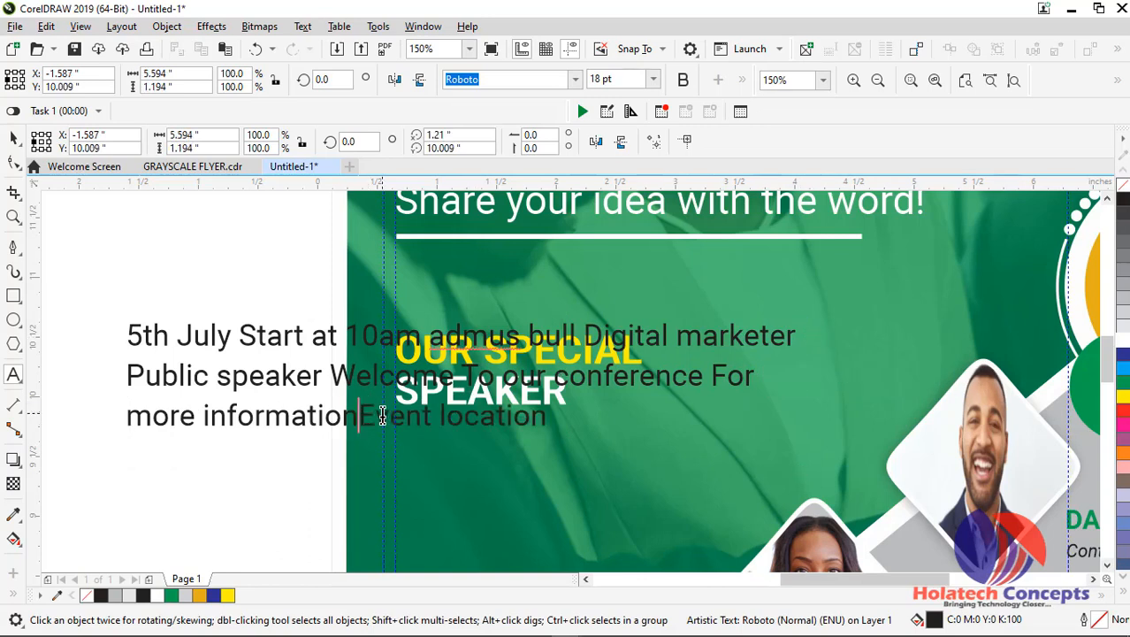
pyautogui.click(13, 139)
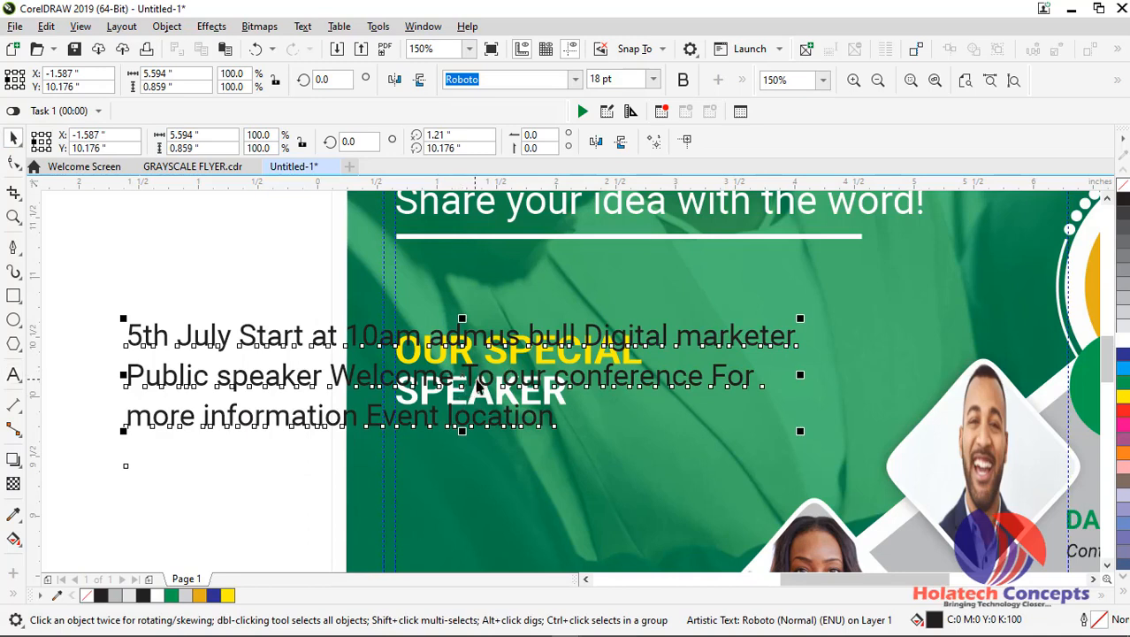
# Move the text block beneath the OUR SPECIAL SPEAKER heading, aligned with the inner left margin guide, and reduce its font size to 14 pt
pyautogui.moveTo(482, 381); pyautogui.dragTo(753, 483)
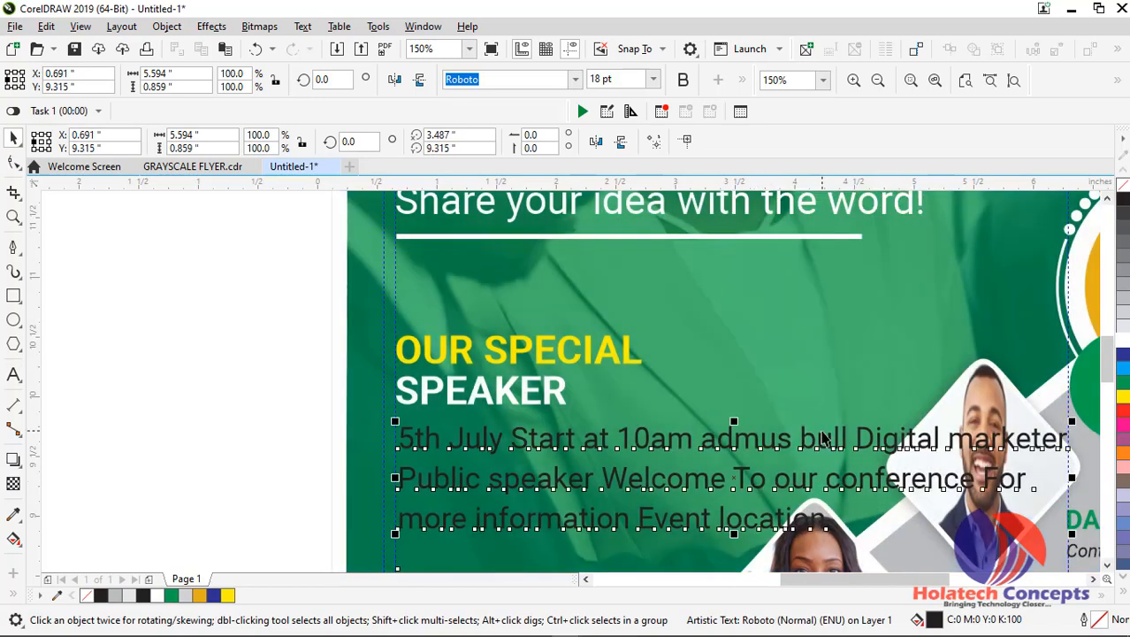
pyautogui.scroll(-3, 1052, 362)
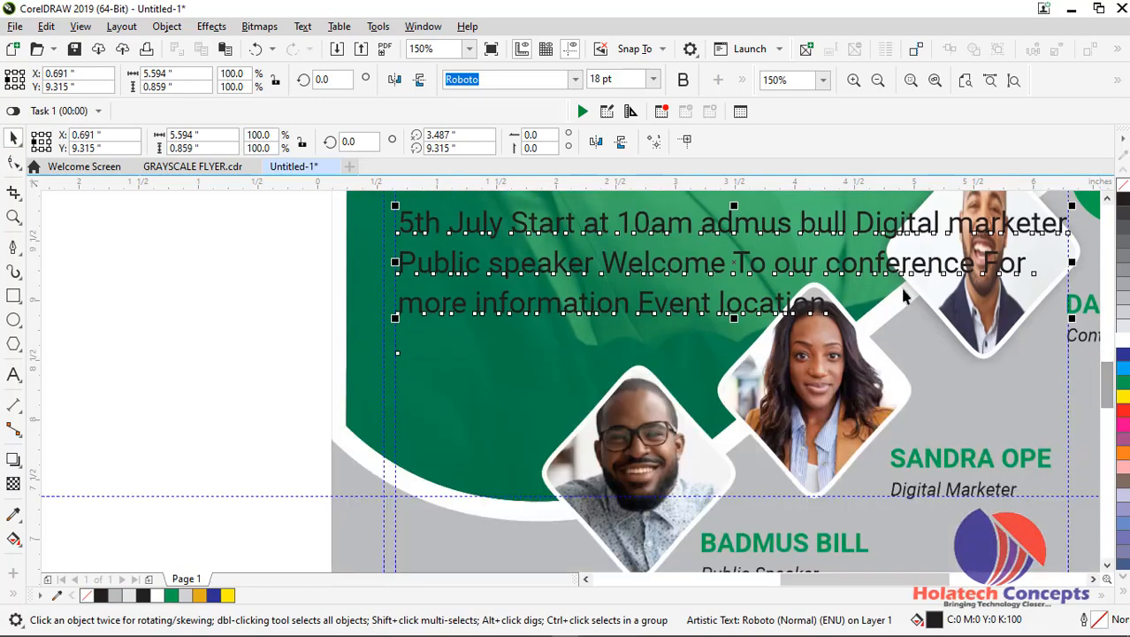
pyautogui.click(653, 79)
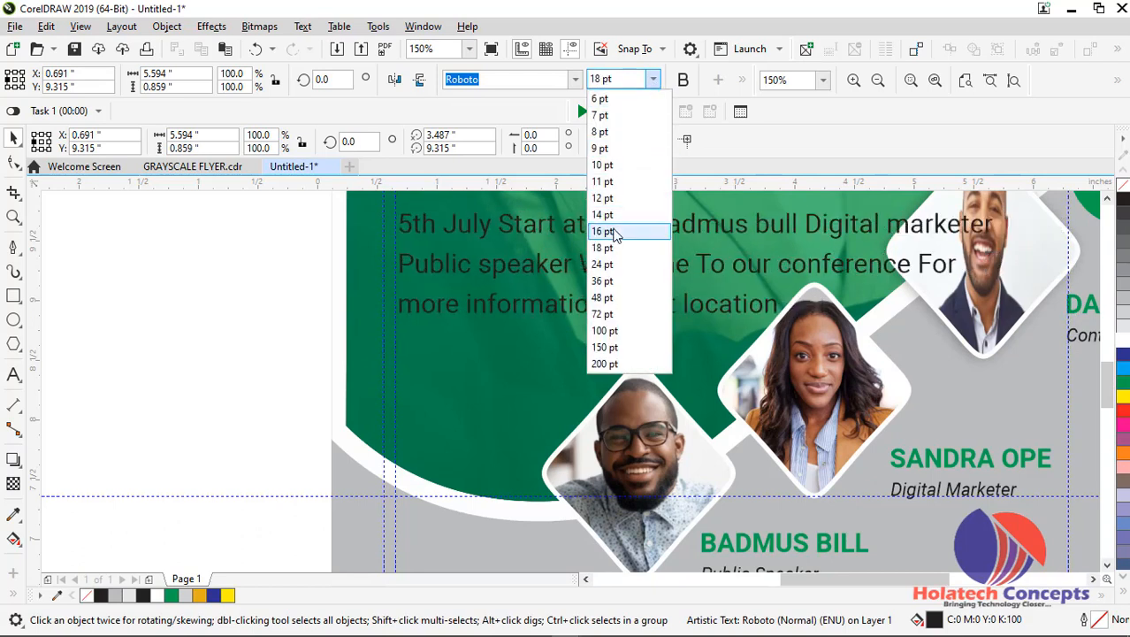
pyautogui.click(619, 217)
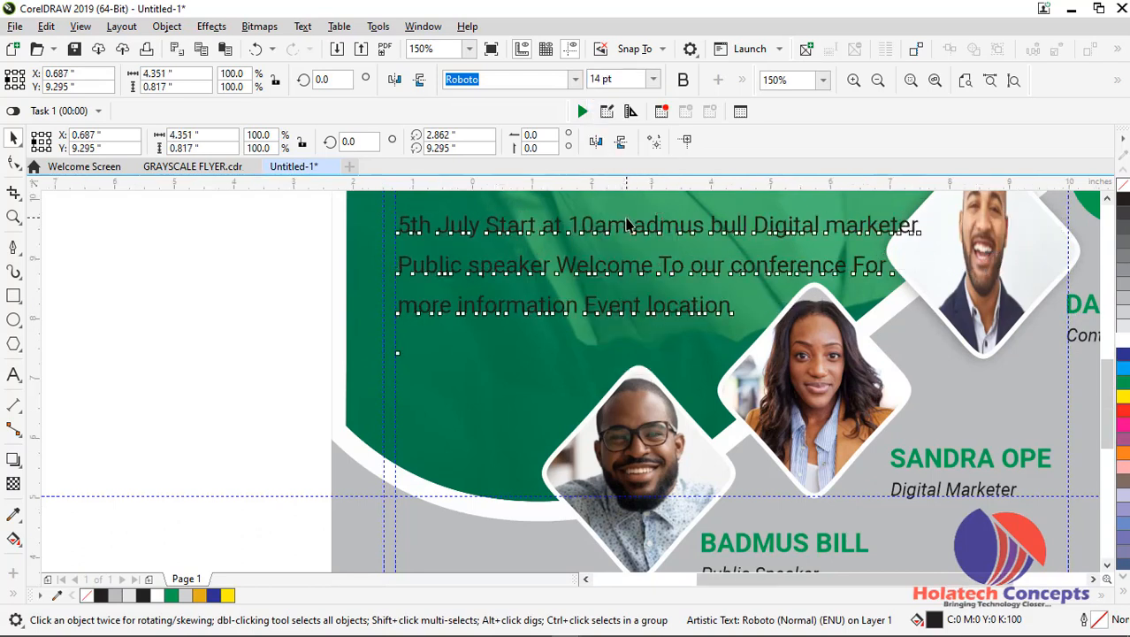
pyautogui.scroll(-2, 624, 221)
pyautogui.scroll(2, 630, 224)
# Break the body text's first line before "marketer" and join the "Public speaker" line onto it
pyautogui.doubleClick(655, 226)
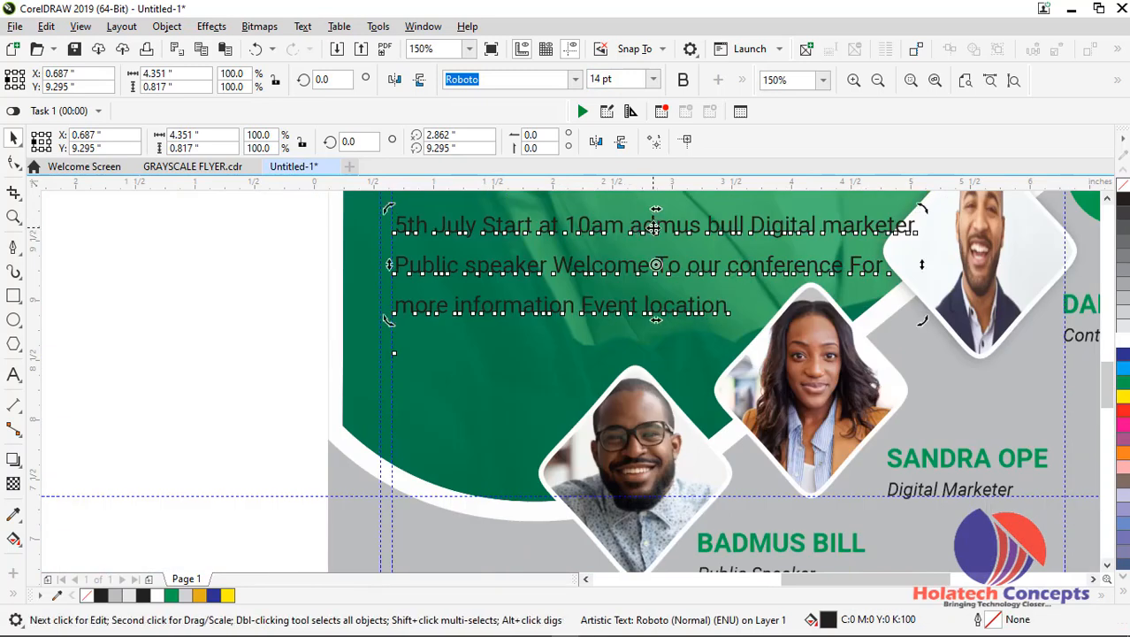
pyautogui.click(824, 228)
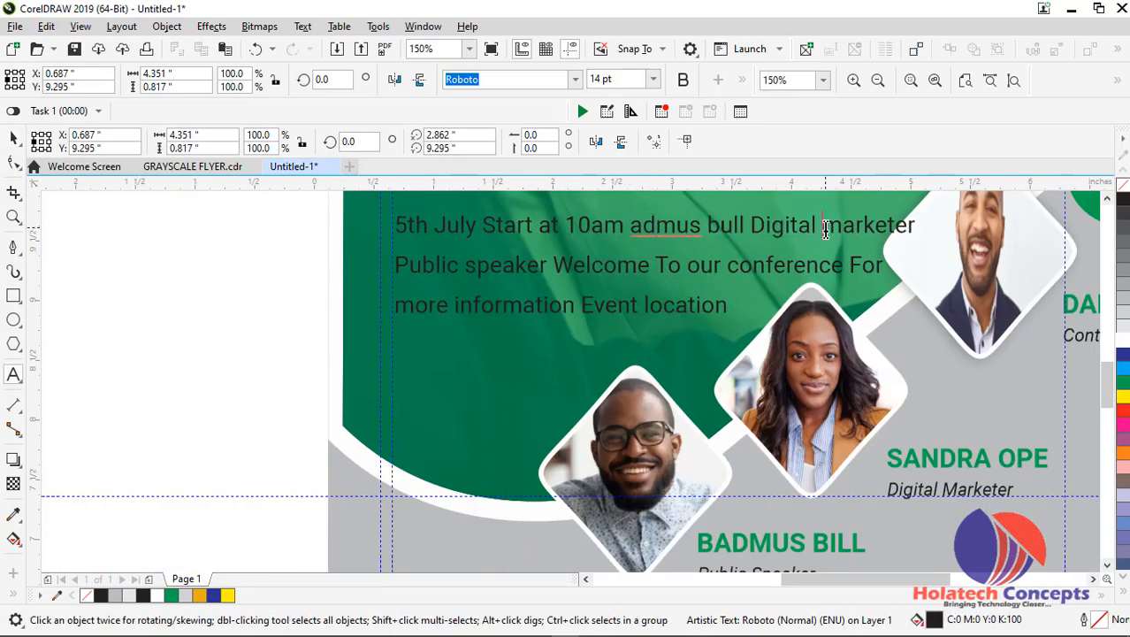
pyautogui.press('Return')
pyautogui.press('End')
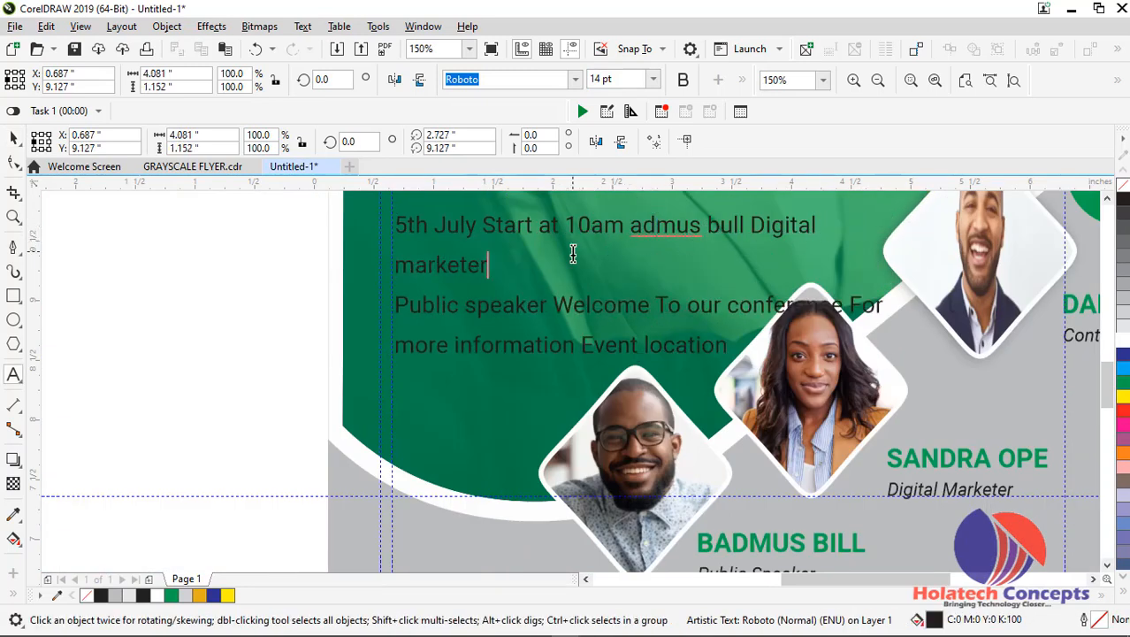
pyautogui.press('Delete')
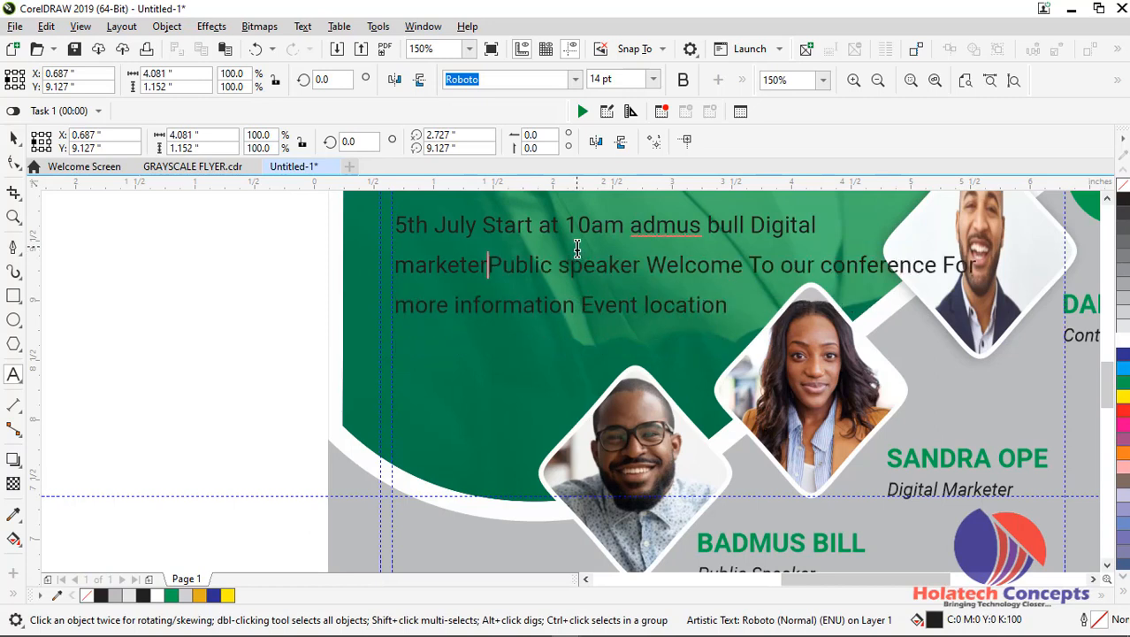
# Break the body text's second line after "To our" and join "more information Event location" onto the "conference For" line
pyautogui.click(821, 262)
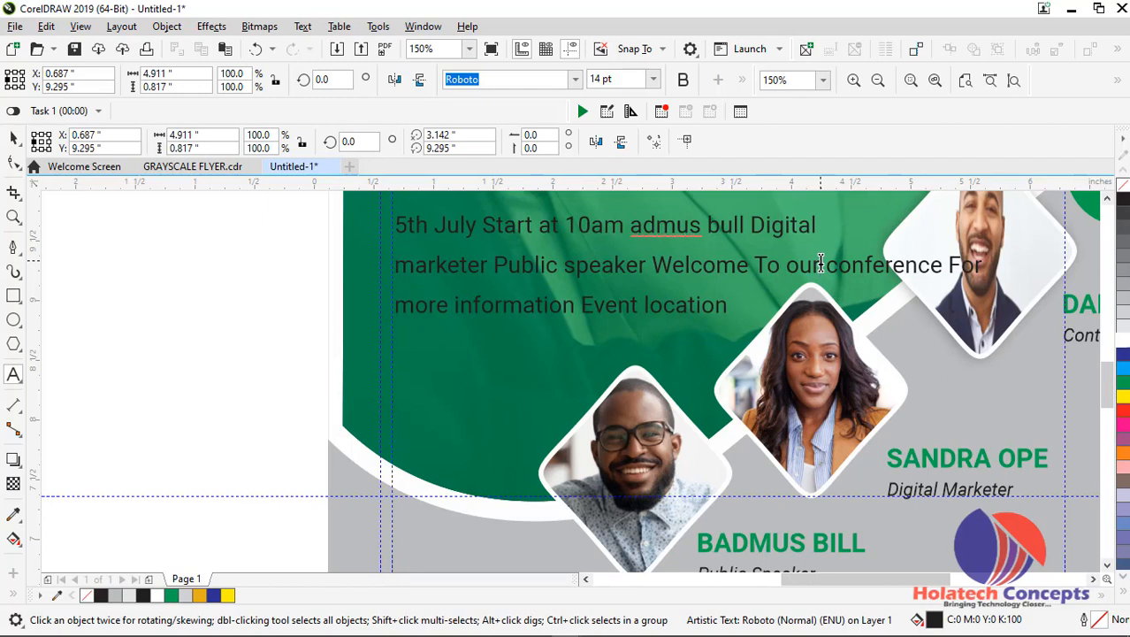
pyautogui.press('Return')
pyautogui.press('End')
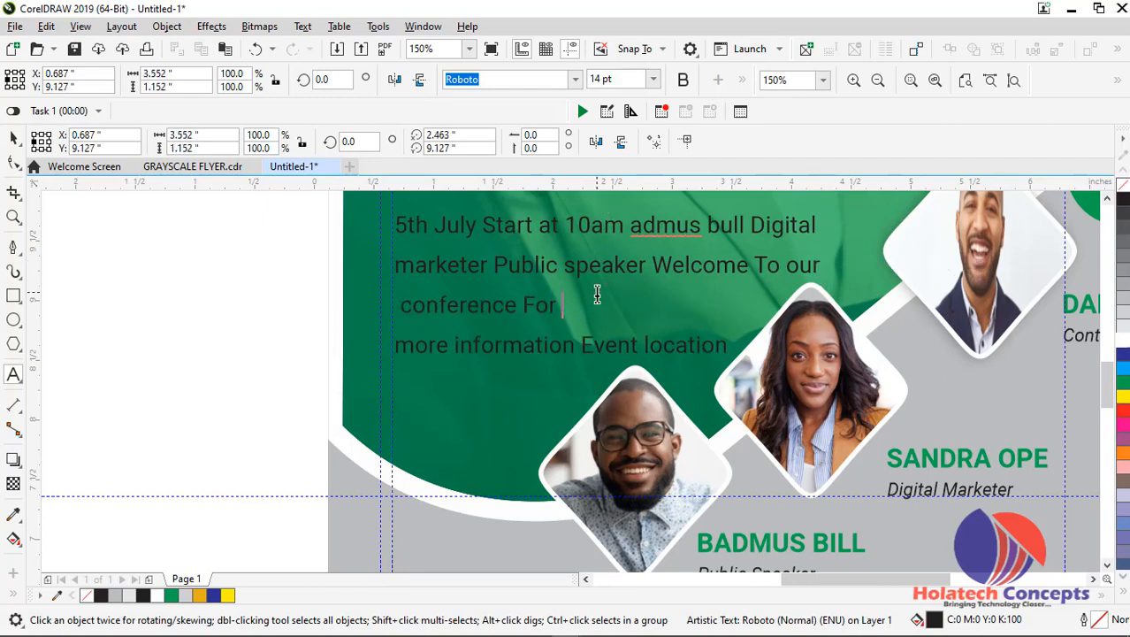
pyautogui.press('Delete')
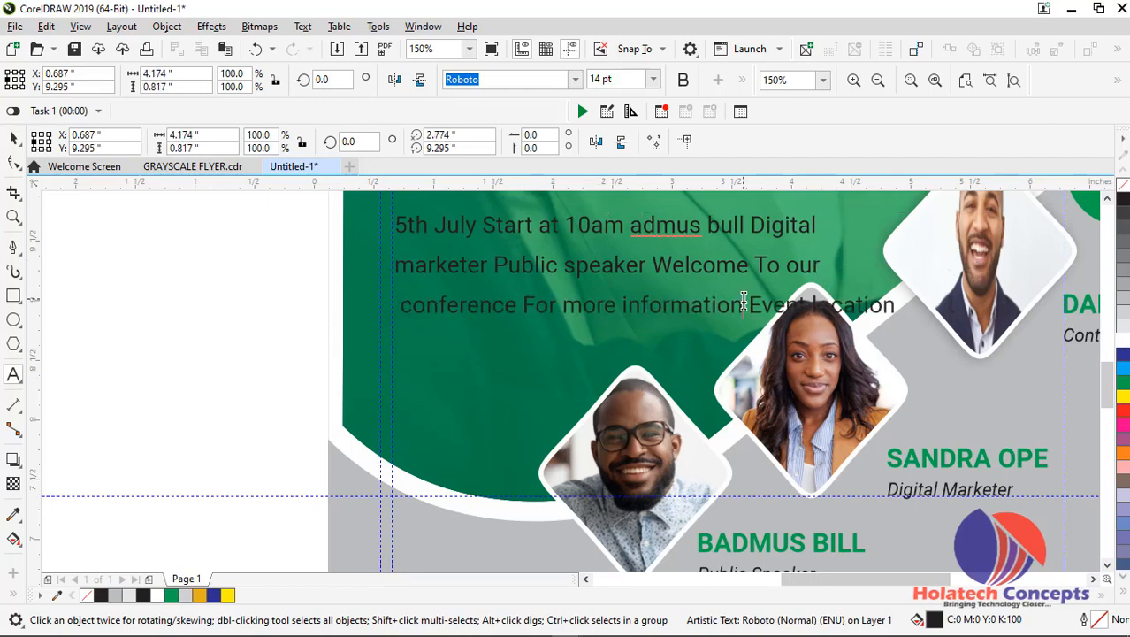
# Put "Event location" on its own line, delete the leading spaces before it and before "conference", and finish editing the text
pyautogui.click(743, 304)
pyautogui.press('Return')
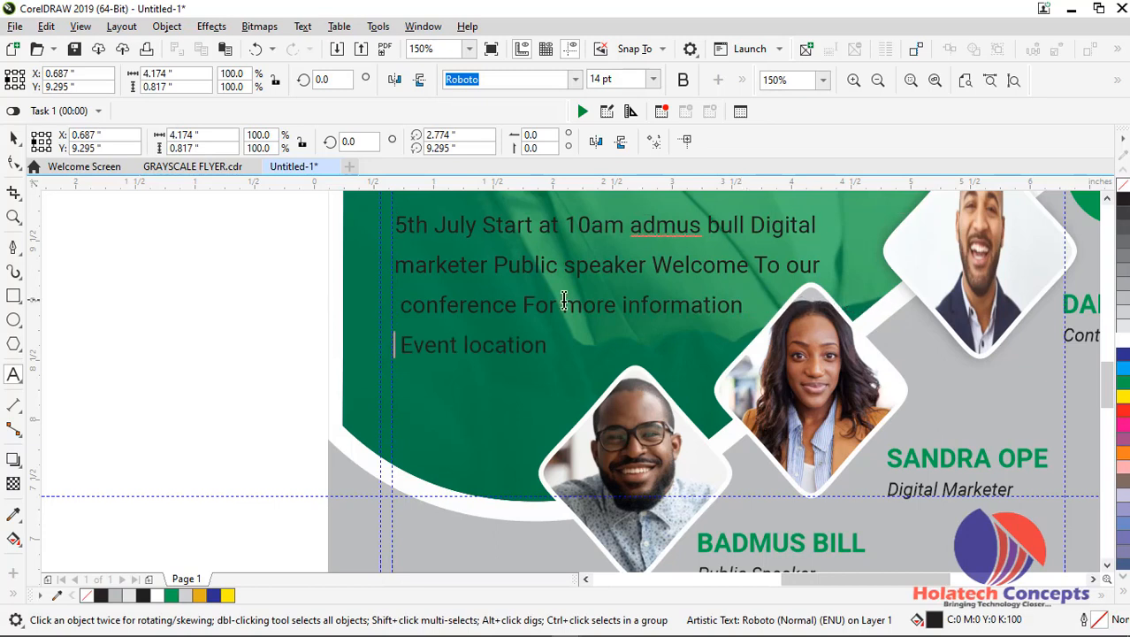
pyautogui.press('Delete')
pyautogui.click(402, 305)
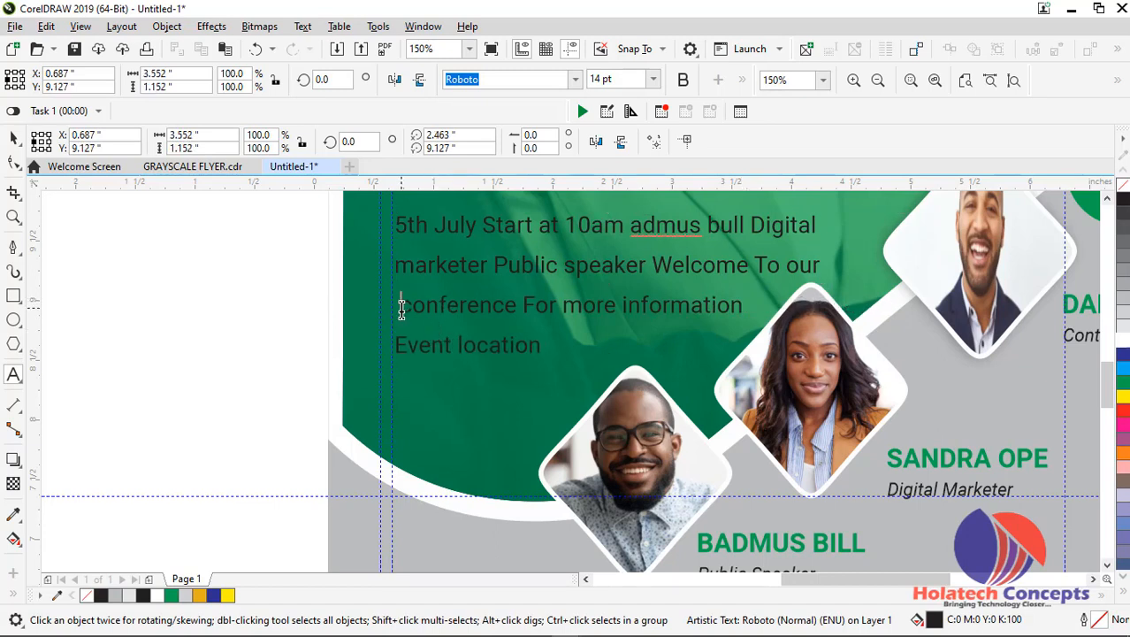
pyautogui.press('Delete')
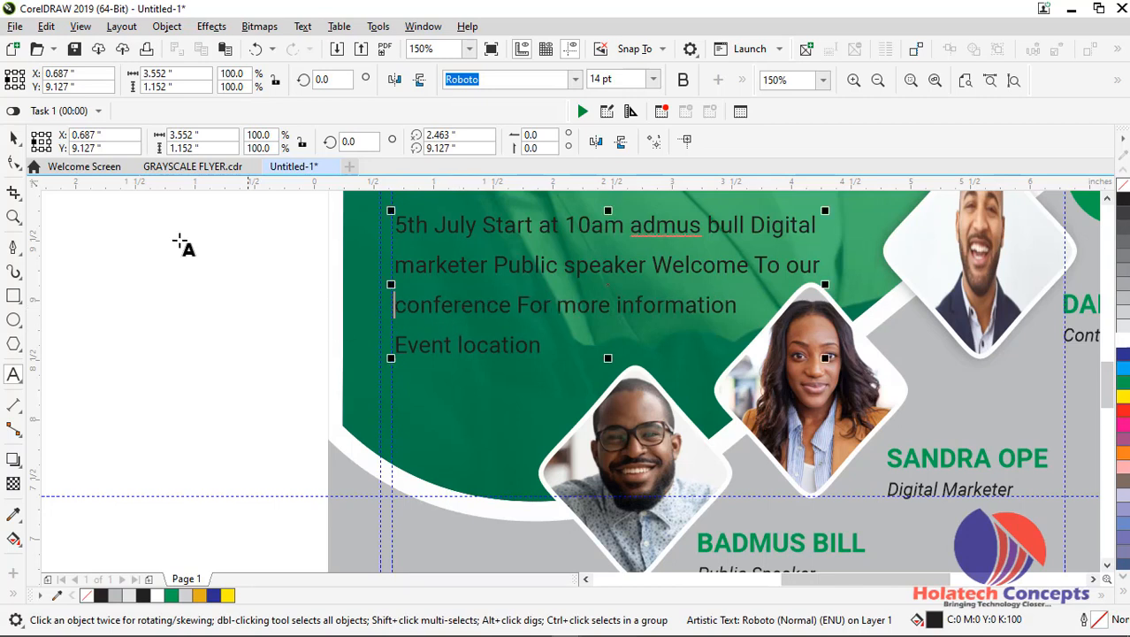
pyautogui.click(14, 139)
# Fill the body text under the special speaker heading with white and deselect it
pyautogui.scroll(1, 725, 270)
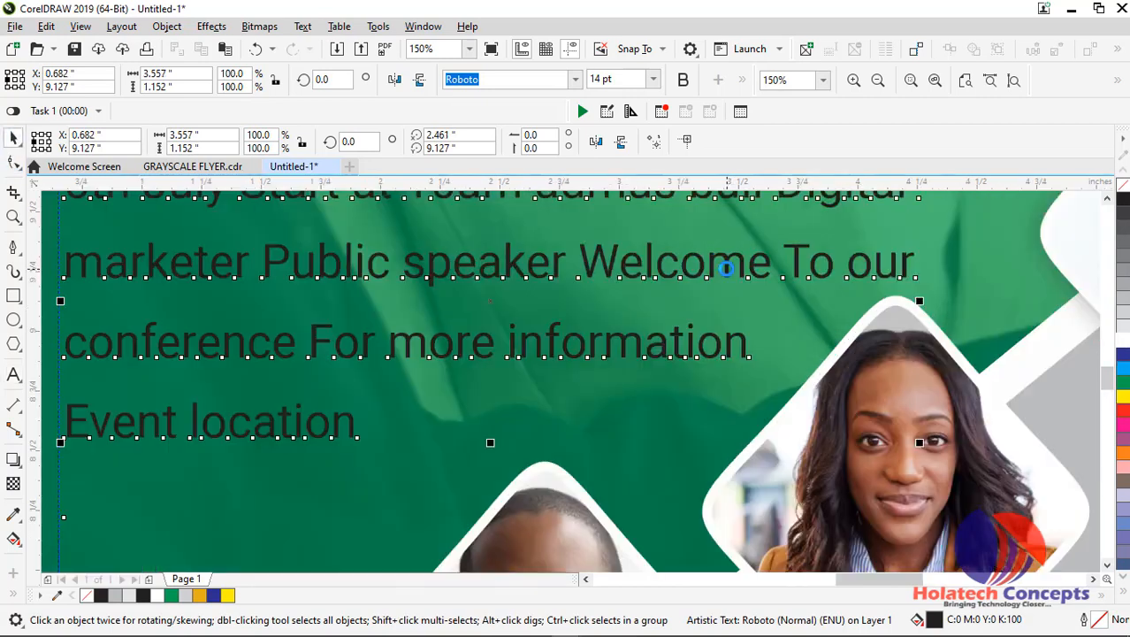
pyautogui.scroll(-2, 728, 267)
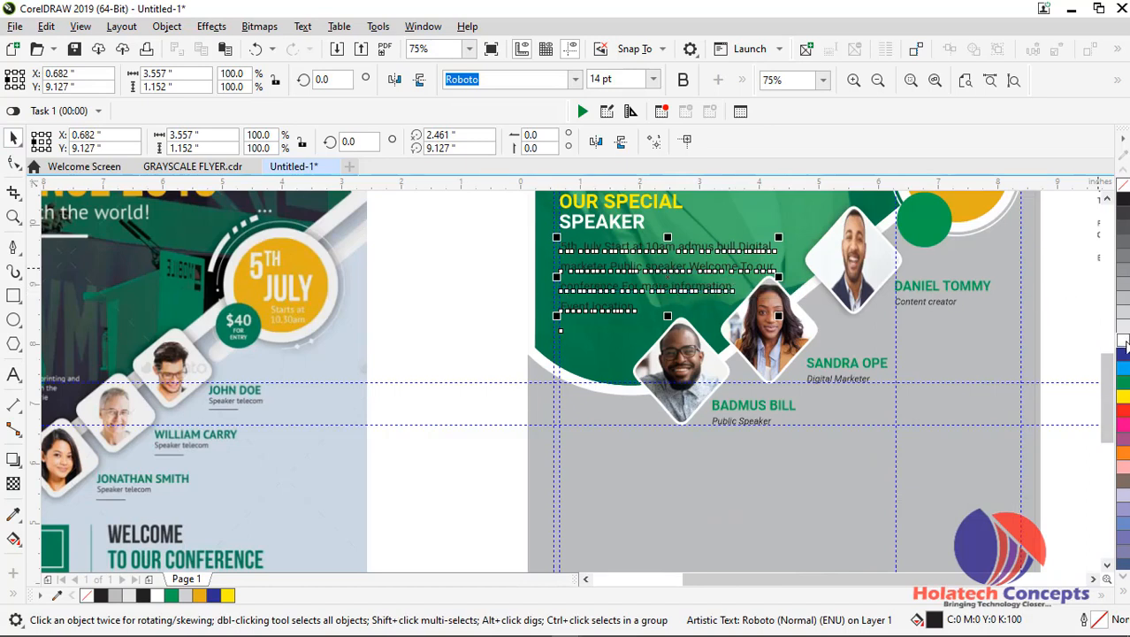
pyautogui.click(429, 294)
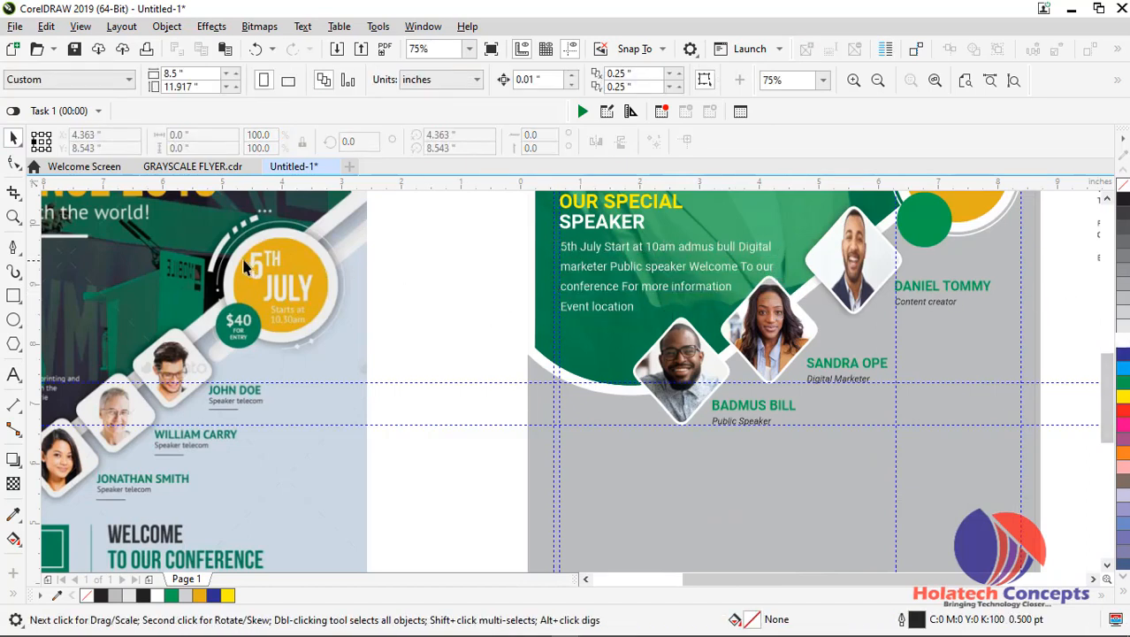
# Duplicate the white line under the "Share your idea with the word!" tagline down to the SPEAKER heading
pyautogui.scroll(-1, 795, 220)
pyautogui.scroll(1, 724, 216)
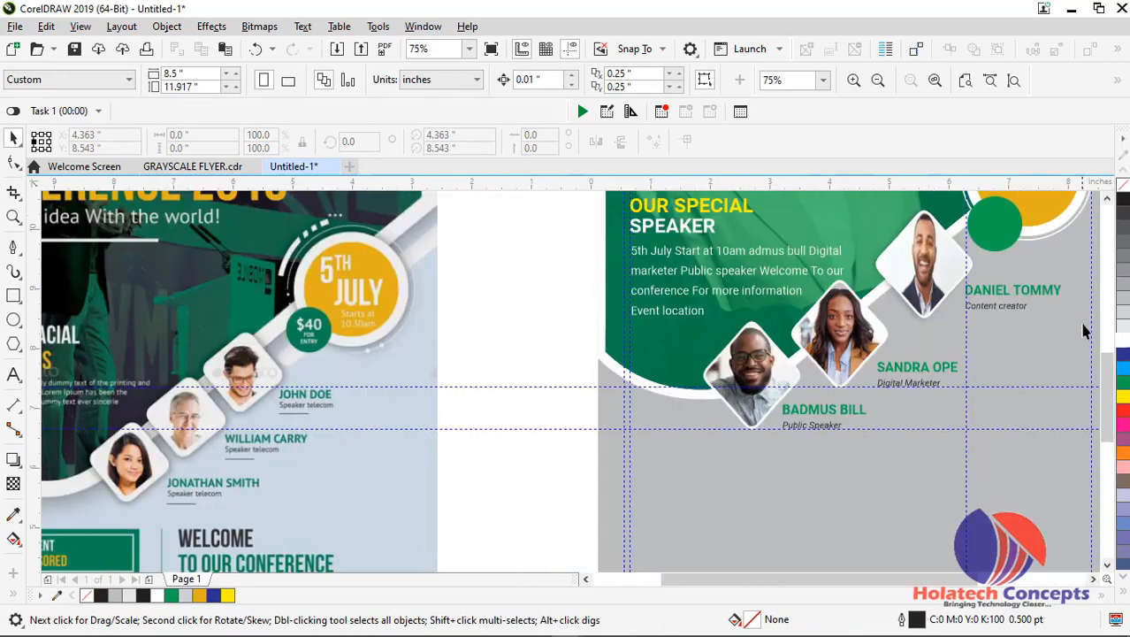
pyautogui.moveTo(1108, 365); pyautogui.dragTo(1103, 328)
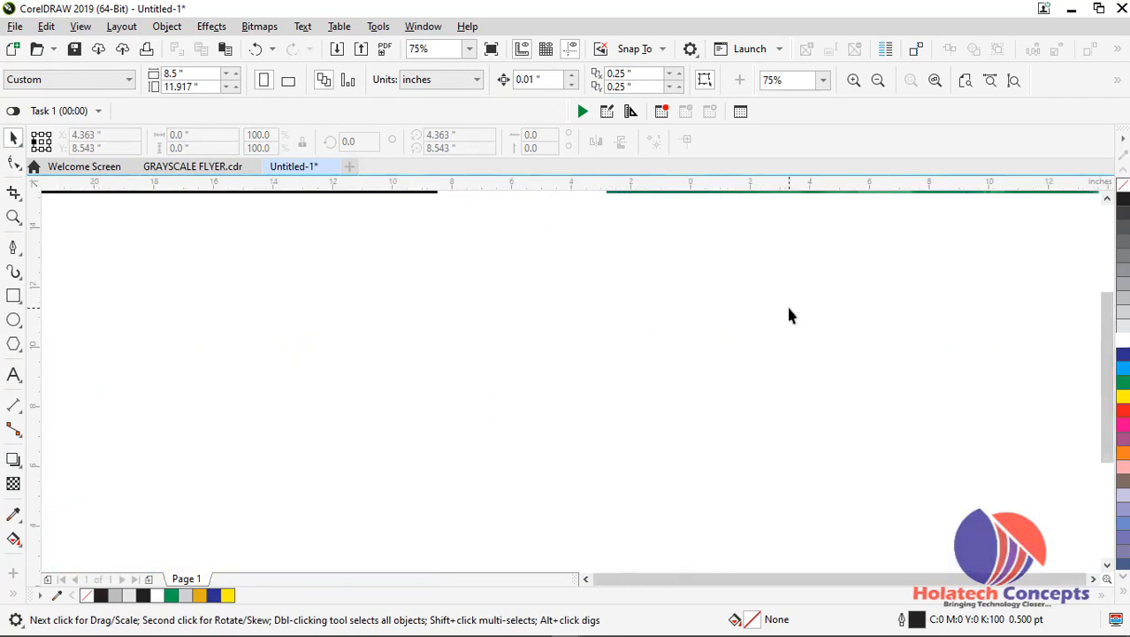
pyautogui.scroll(-1, 790, 316)
pyautogui.click(750, 307)
pyautogui.moveTo(752, 329)
pyautogui.mouseDown()
pyautogui.moveTo(753, 366)
pyautogui.moveTo(756, 348)
pyautogui.mouseUp()
pyautogui.rightClick(756, 348)
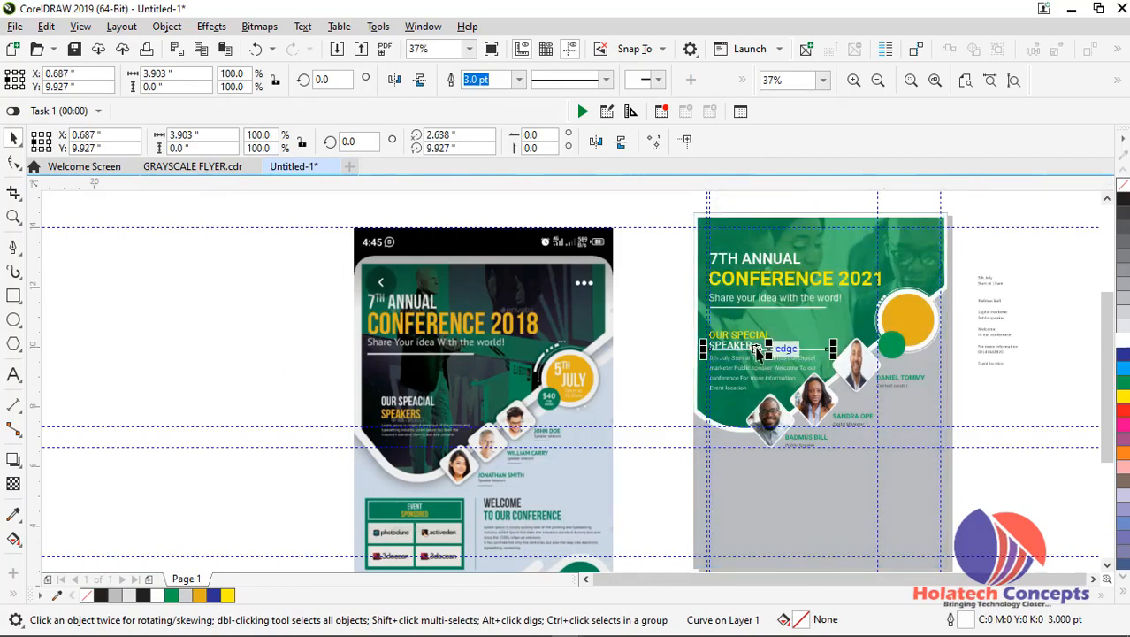
# Position the copied line between the SPEAKER heading and the body text, and shorten it from its right end to about 2.17 inches
pyautogui.scroll(2, 757, 349)
pyautogui.scroll(1, 756, 356)
pyautogui.moveTo(756, 357); pyautogui.dragTo(748, 376)
pyautogui.scroll(-1, 748, 376)
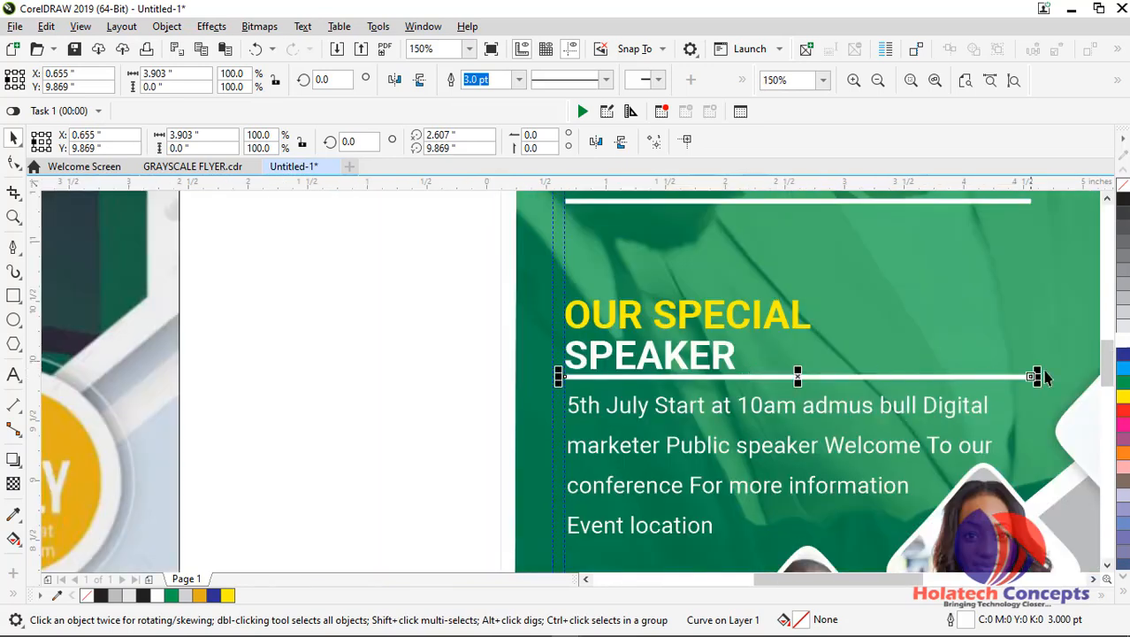
pyautogui.moveTo(1037, 377); pyautogui.dragTo(823, 378)
# Place a vertical guideline at the right edge of the word SPECIAL, at about X 2.715 inches
pyautogui.scroll(1, 778, 352)
pyautogui.scroll(1, 778, 352)
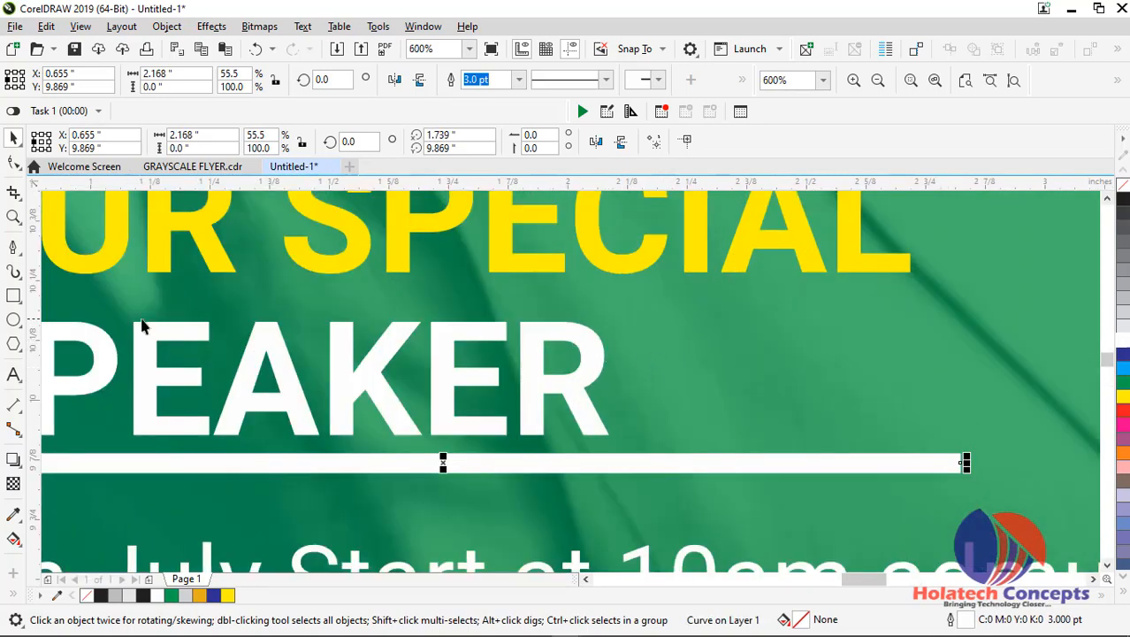
pyautogui.moveTo(37, 316); pyautogui.dragTo(442, 327)
pyautogui.moveTo(870, 321); pyautogui.dragTo(911, 329)
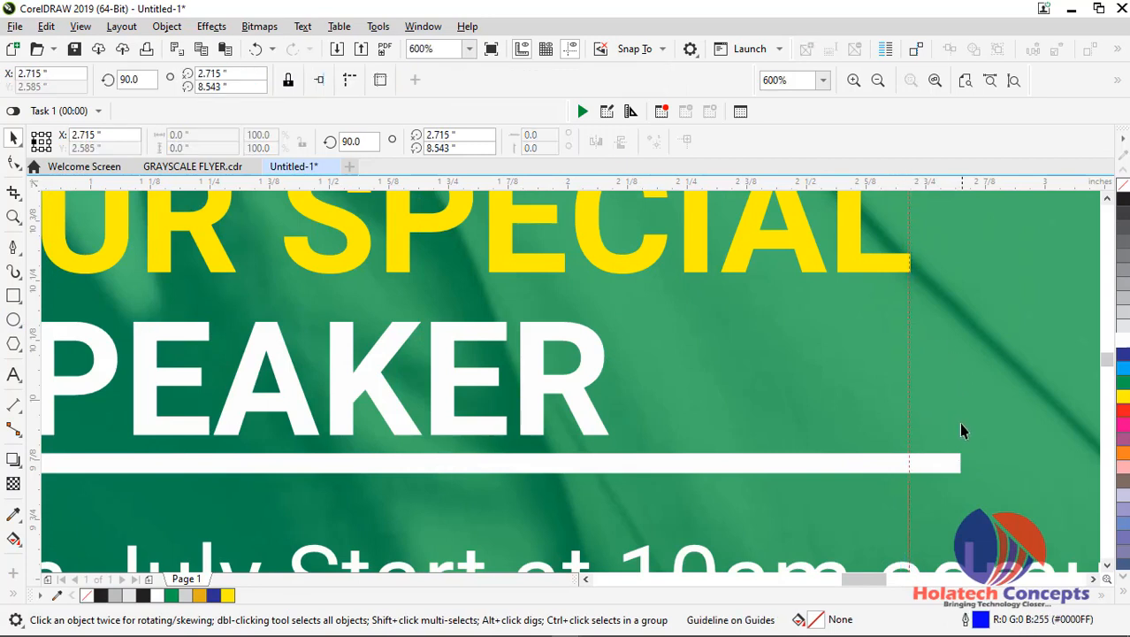
# Shorten the line under SPEAKER to the vertical guideline, about 2.058 inches long, and nudge it down slightly to Y 9.854 inches
pyautogui.moveTo(964, 462); pyautogui.dragTo(914, 469)
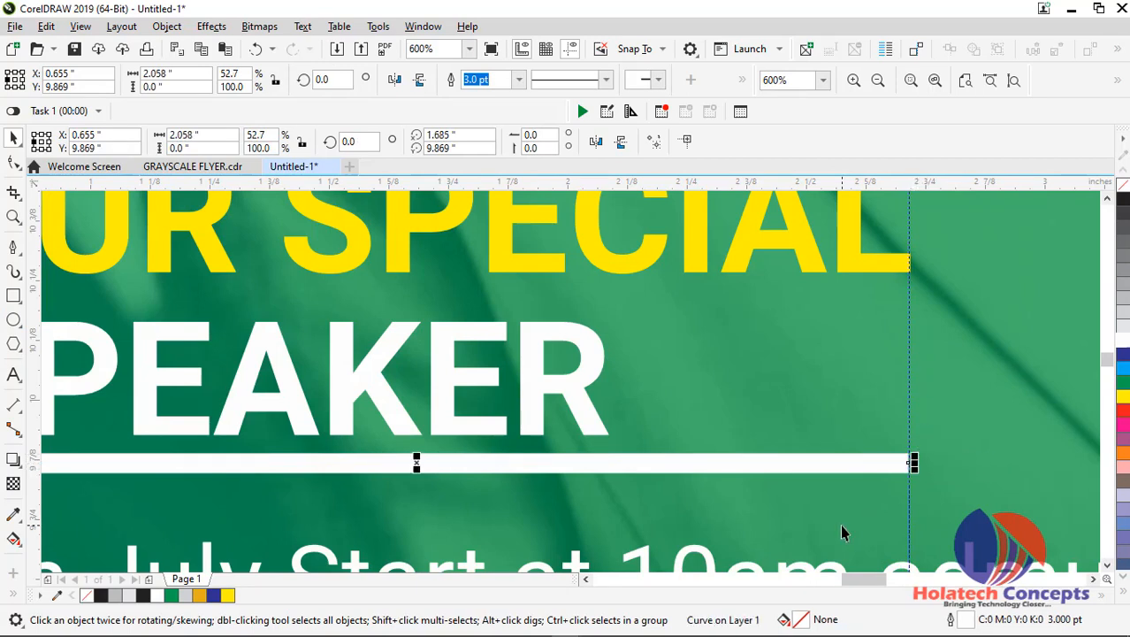
pyautogui.press('Down')
pyautogui.press('Down')
pyautogui.press('Down')
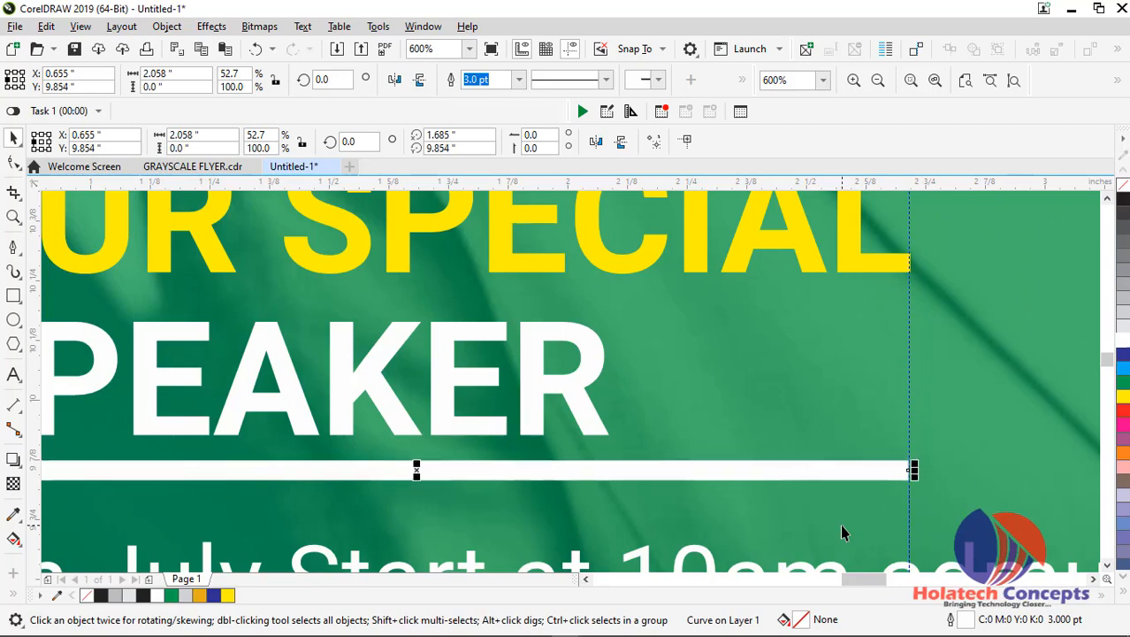
# Colour the line under SPEAKER yellow, nudge it down to Y 9.839 inches, and deselect it
pyautogui.rightClick(1125, 396)
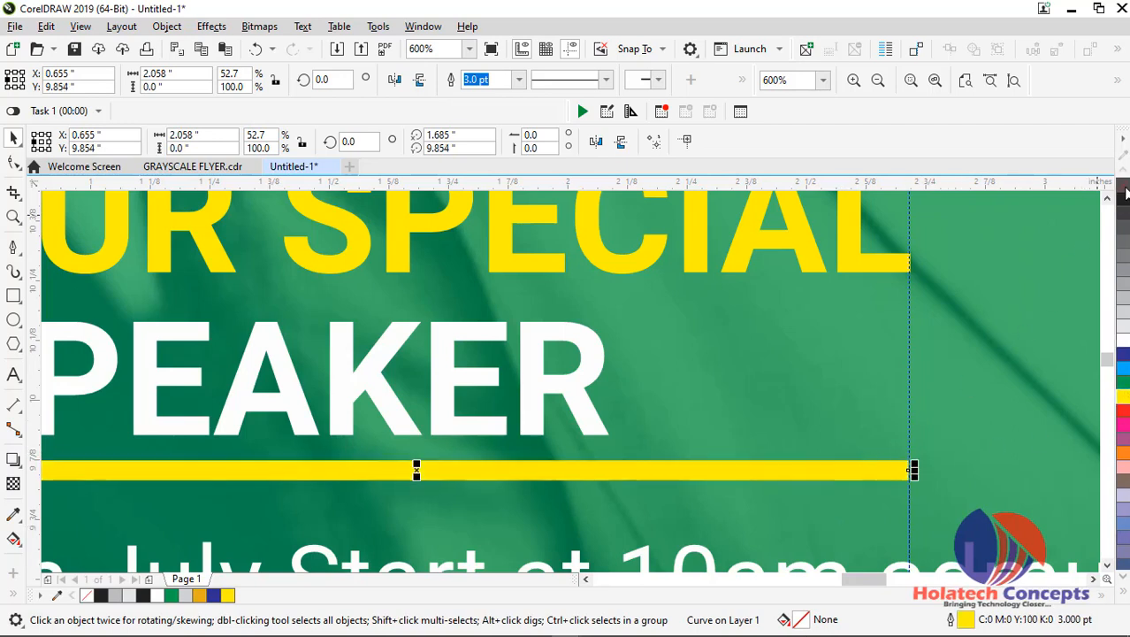
pyautogui.scroll(-3, 698, 397)
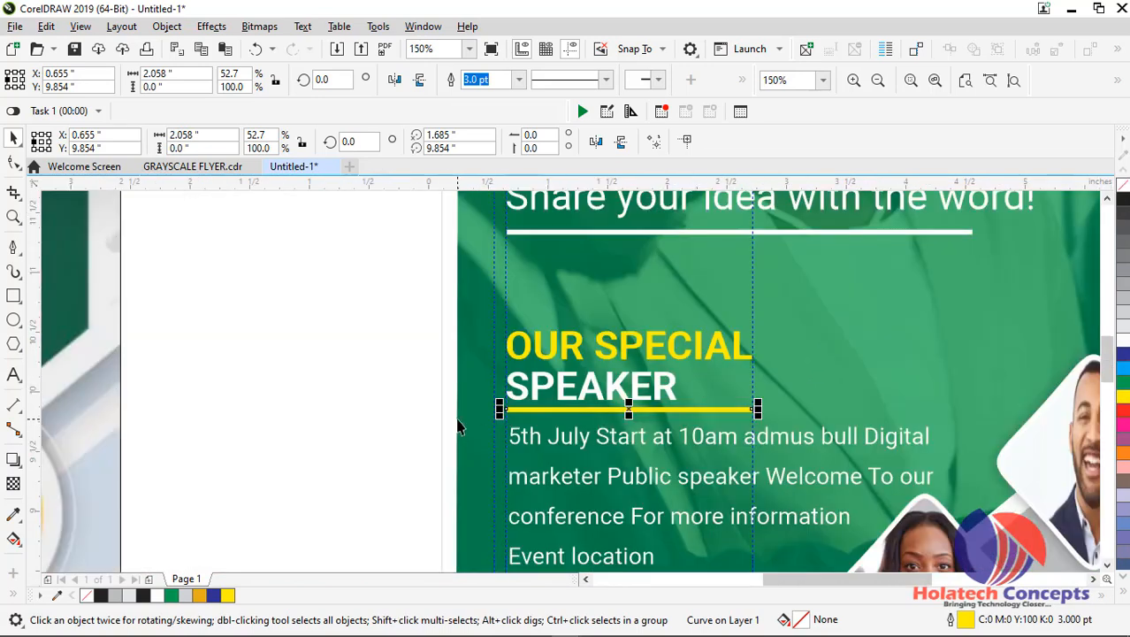
pyautogui.press('Down')
pyautogui.press('Down')
pyautogui.press('Down')
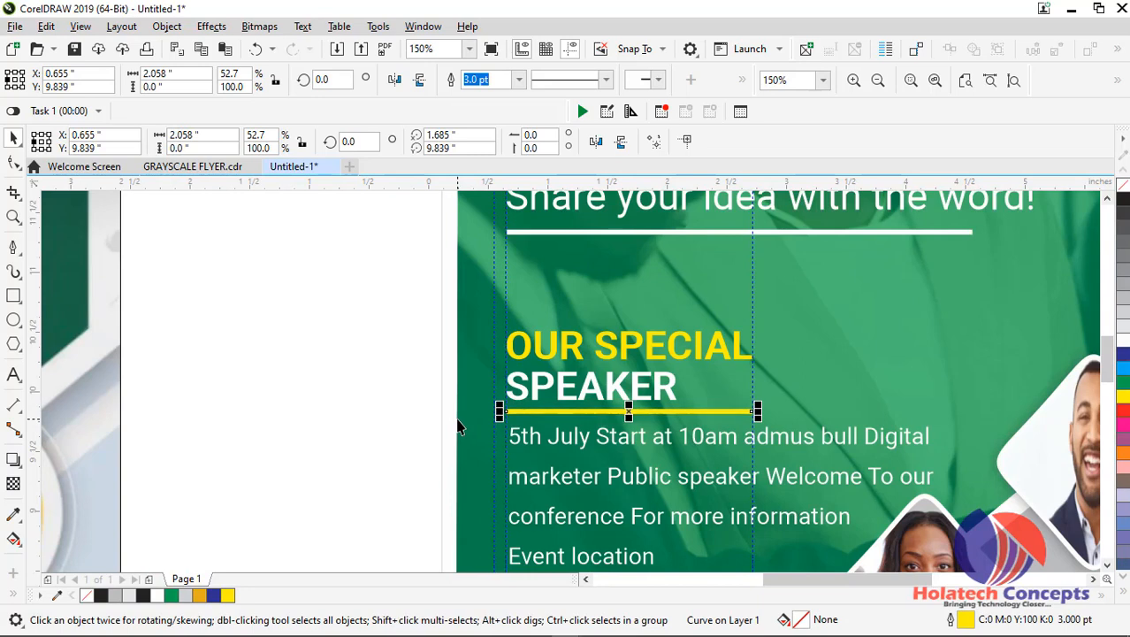
pyautogui.click(296, 324)
# Trace the reference flyer's rounded green bottom-right corner shape as a closed Pen tool path, about 3.71 by 1.93 inches
pyautogui.scroll(-2, 300, 314)
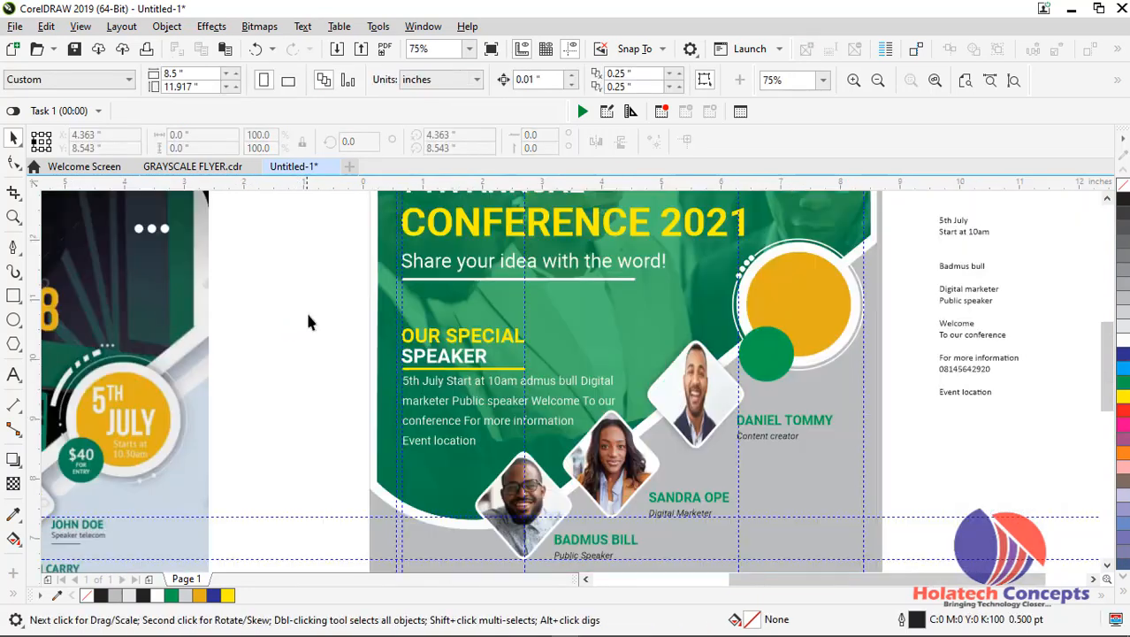
pyautogui.scroll(-2, 306, 308)
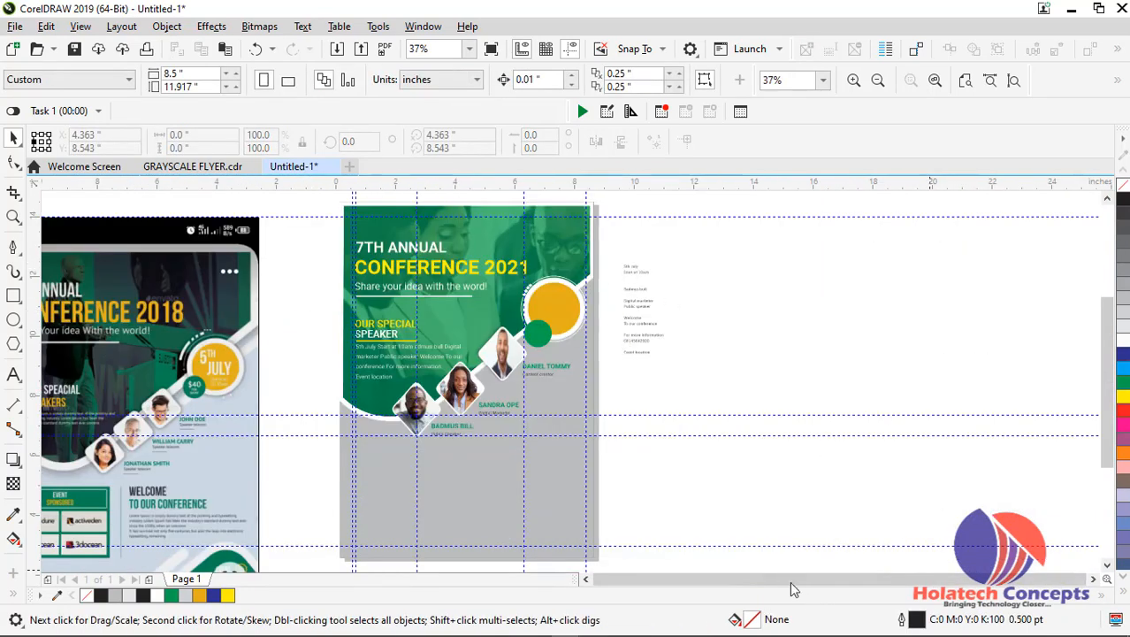
pyautogui.moveTo(1106, 363); pyautogui.dragTo(1106, 410)
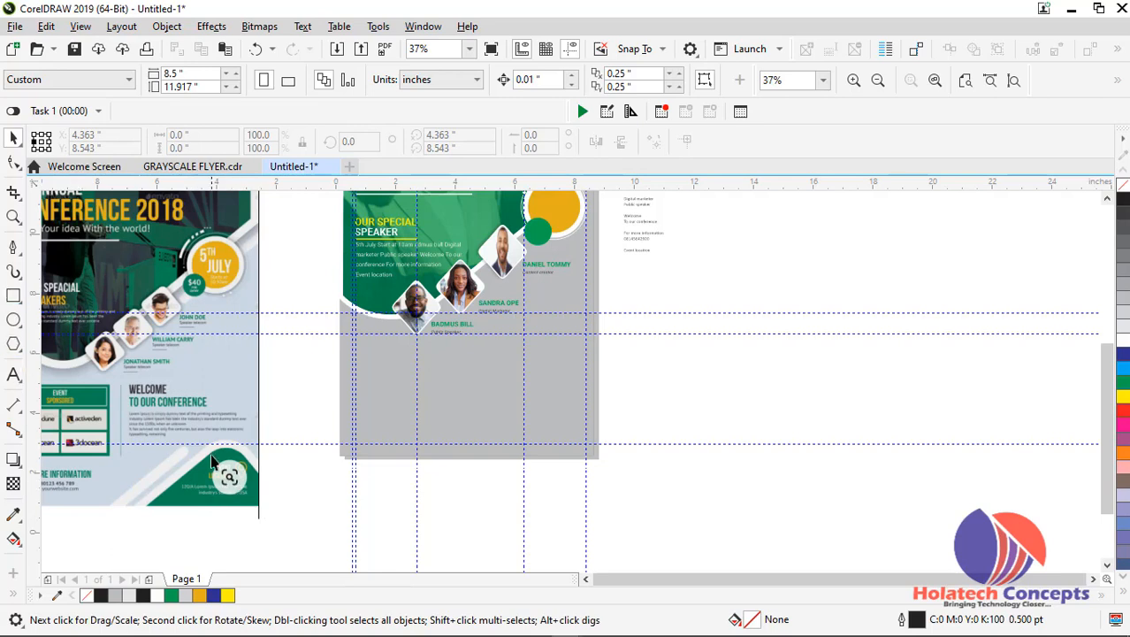
pyautogui.scroll(2, 212, 460)
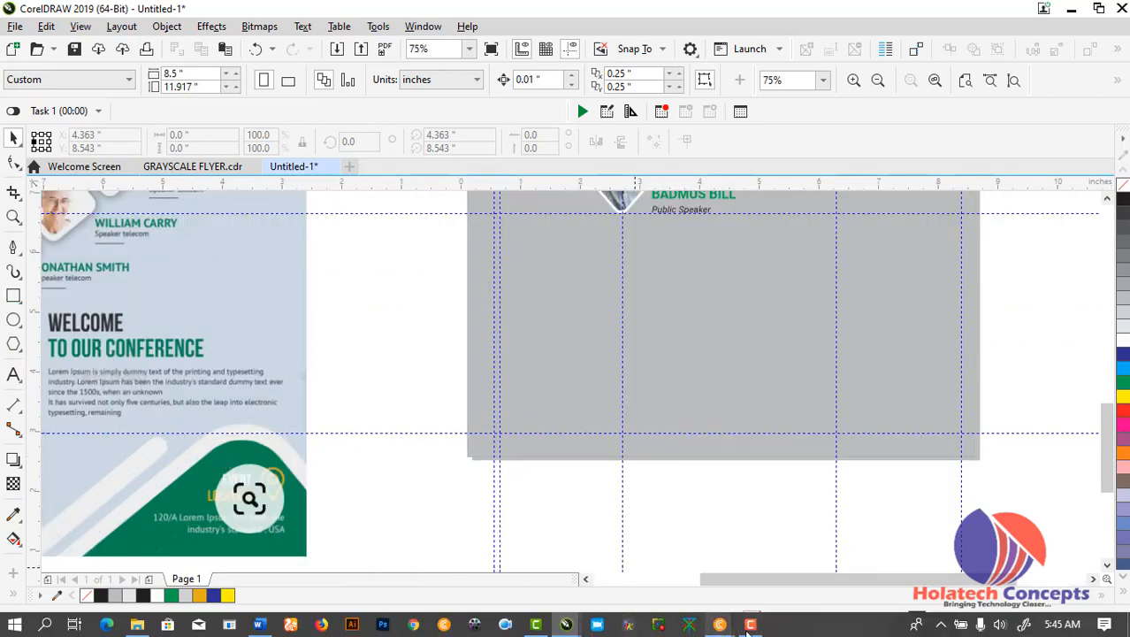
pyautogui.click(750, 624)
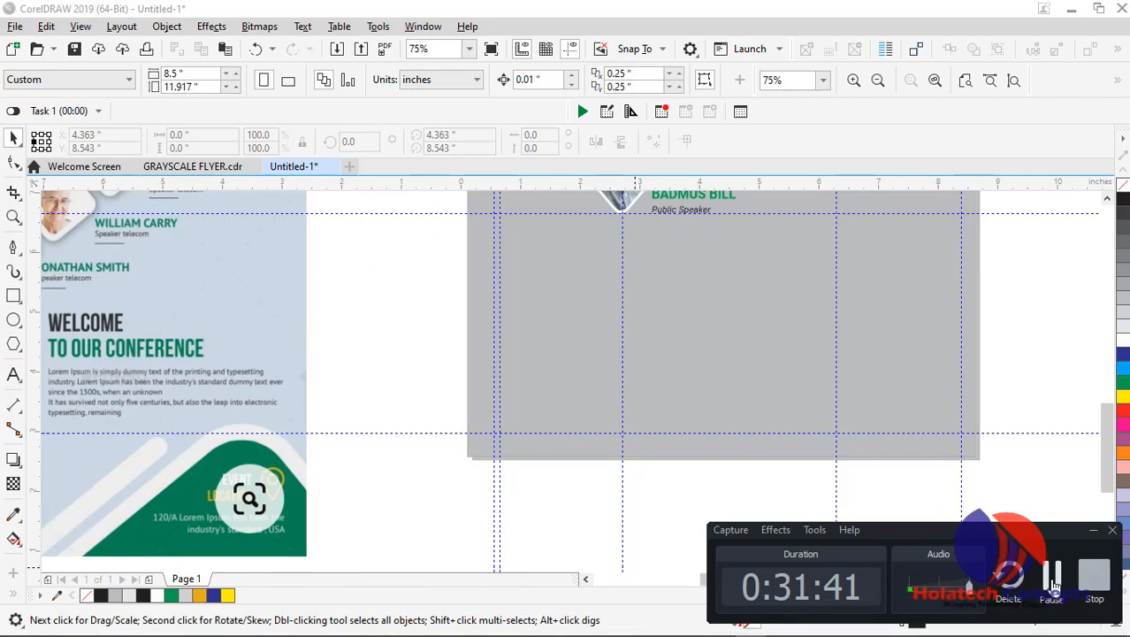
pyautogui.scroll(-2, 217, 442)
pyautogui.click(13, 247)
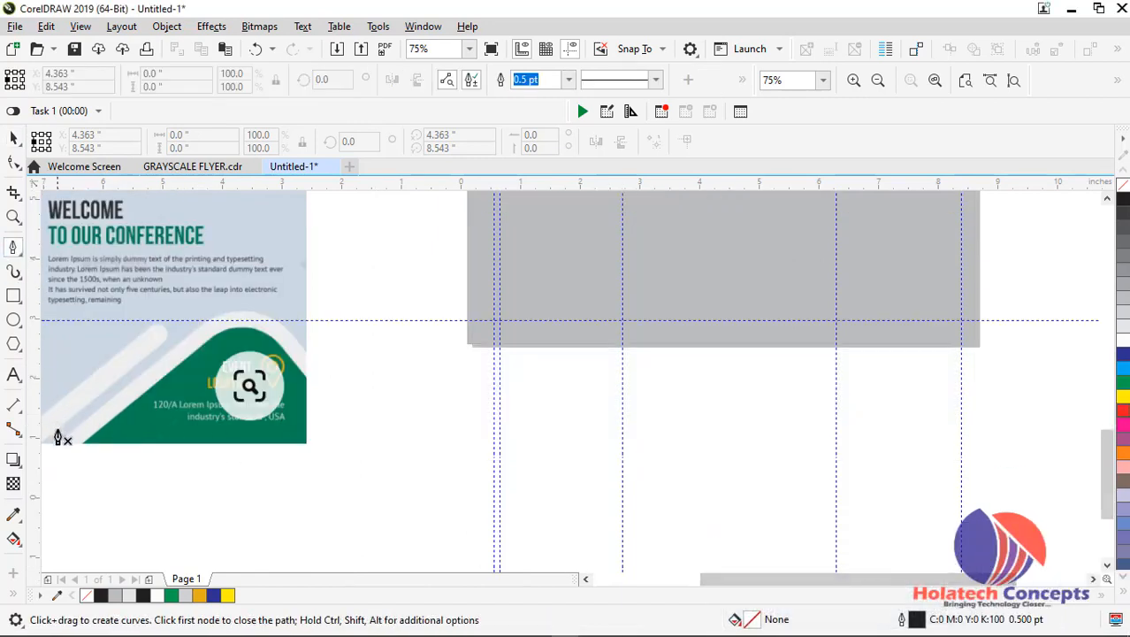
pyautogui.click(89, 442)
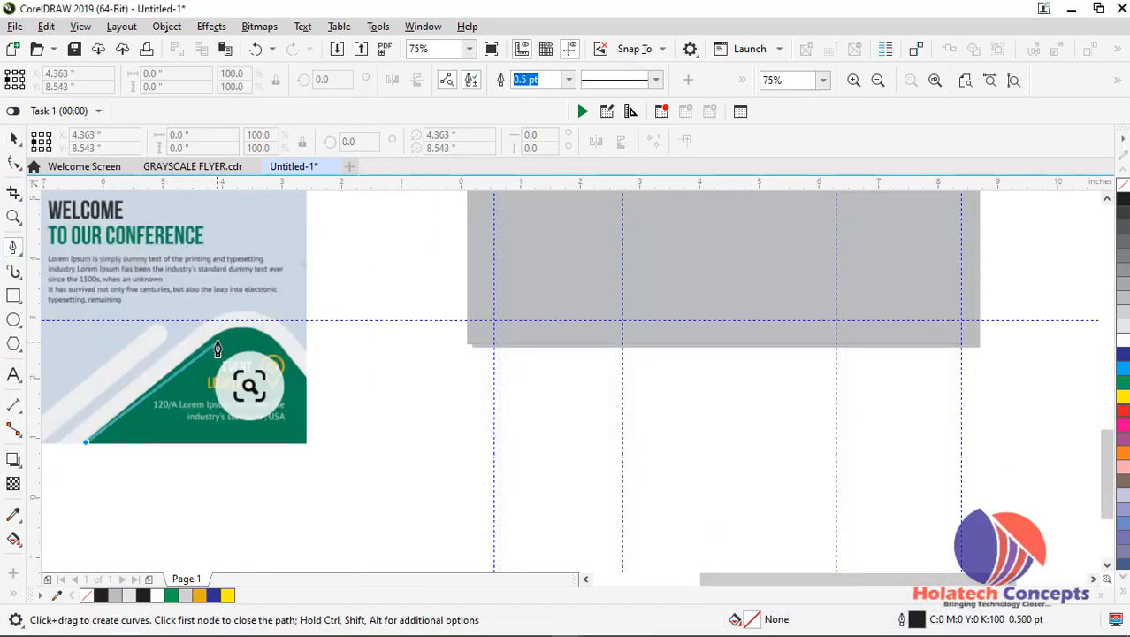
pyautogui.moveTo(265, 334); pyautogui.dragTo(294, 370)
pyautogui.click(306, 380)
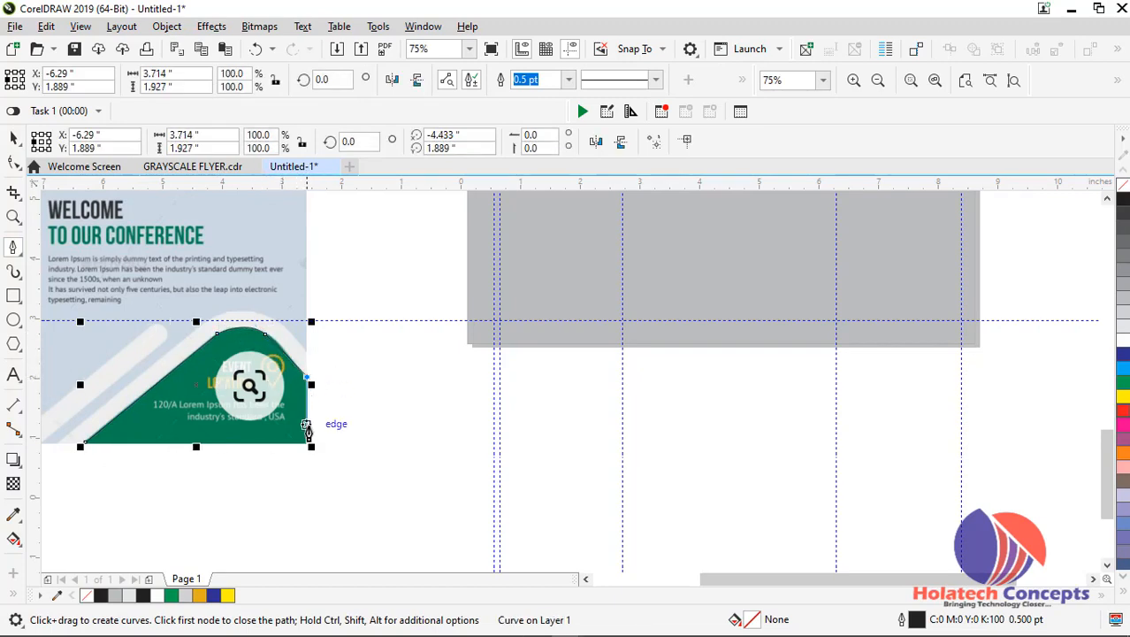
pyautogui.click(308, 442)
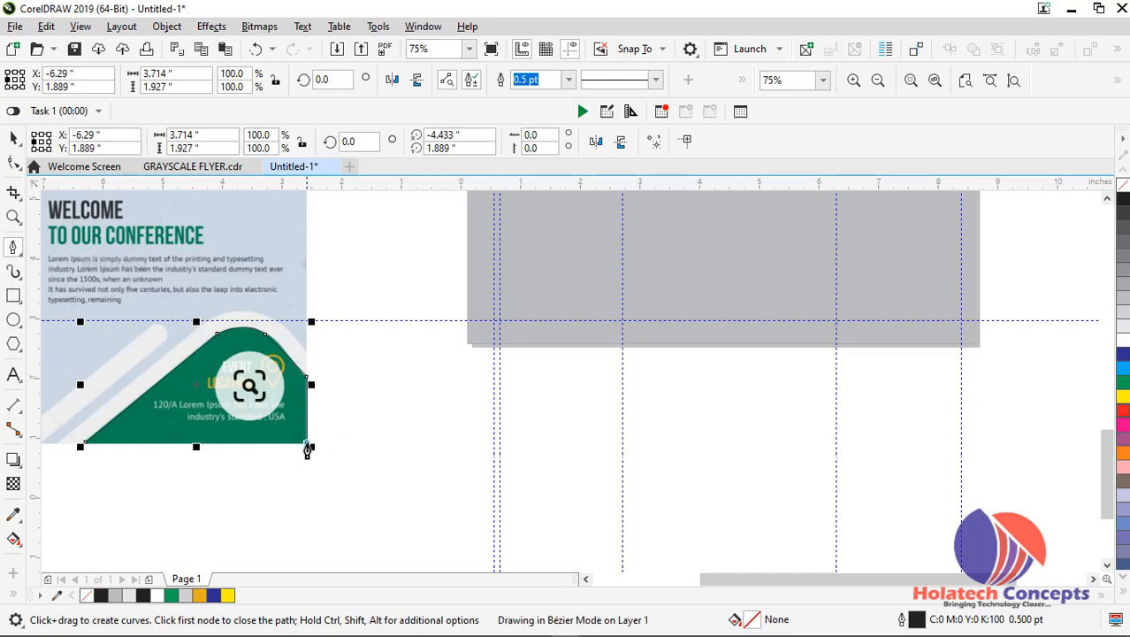
pyautogui.click(85, 445)
# Move the traced shape onto the lower part of the new flyer and PowerClip it inside the grey background rectangle
pyautogui.press('space')
pyautogui.moveTo(309, 403); pyautogui.dragTo(851, 277)
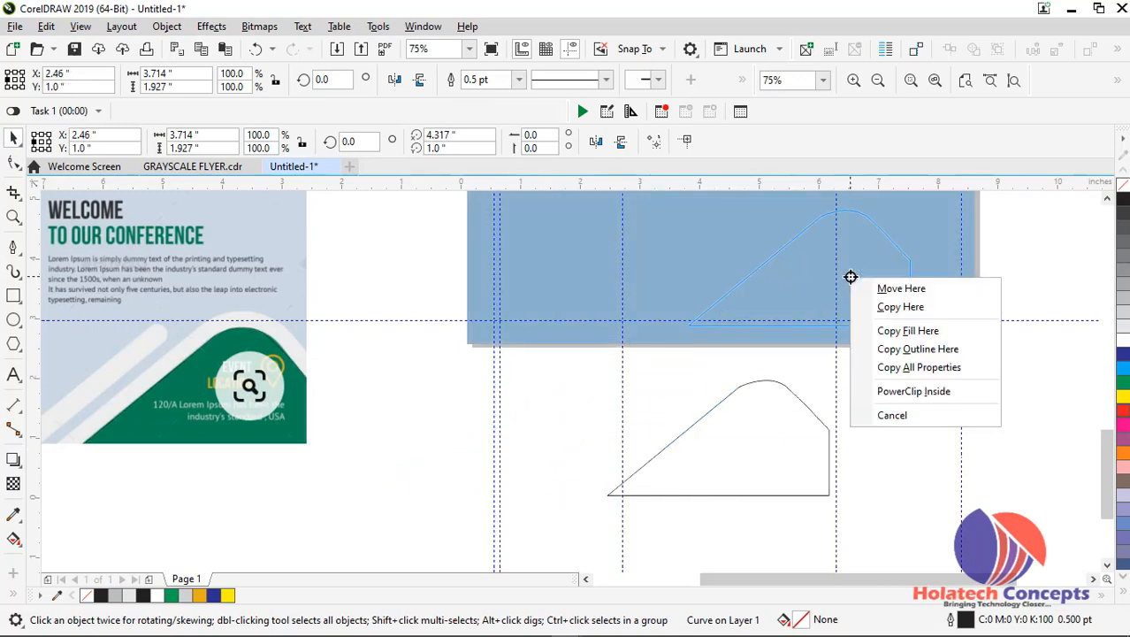
pyautogui.click(916, 393)
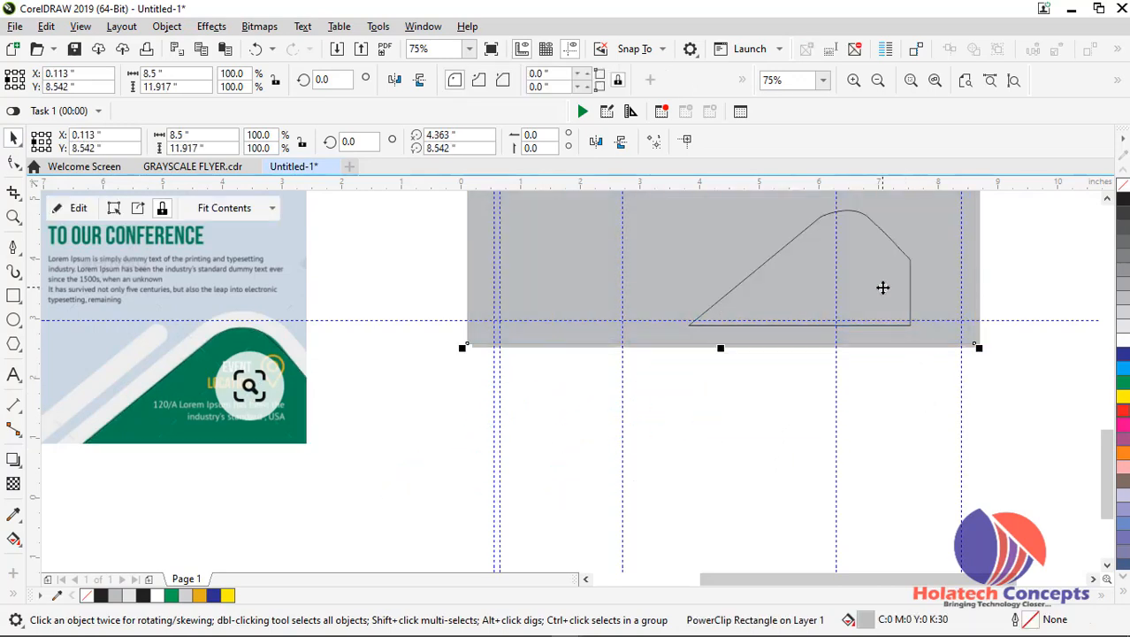
pyautogui.scroll(1, 882, 287)
pyautogui.press('Escape')
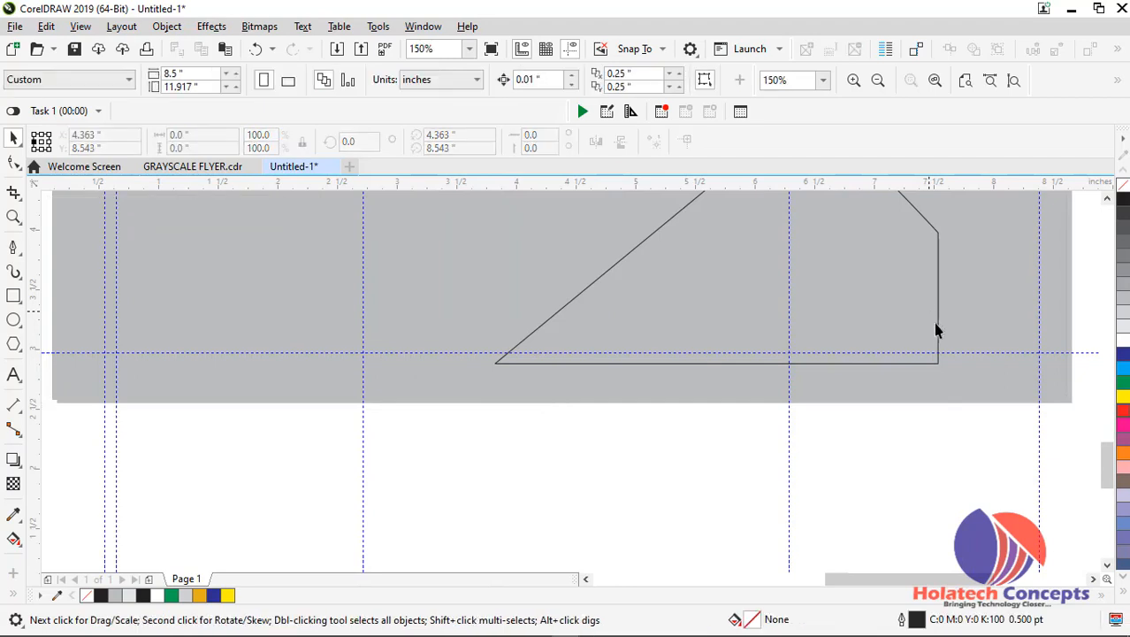
# Edit the grey background's PowerClip to align the traced shape with the page's bottom-right corner and fill it green without an outline
pyautogui.click(935, 370)
pyautogui.scroll(-1, 931, 363)
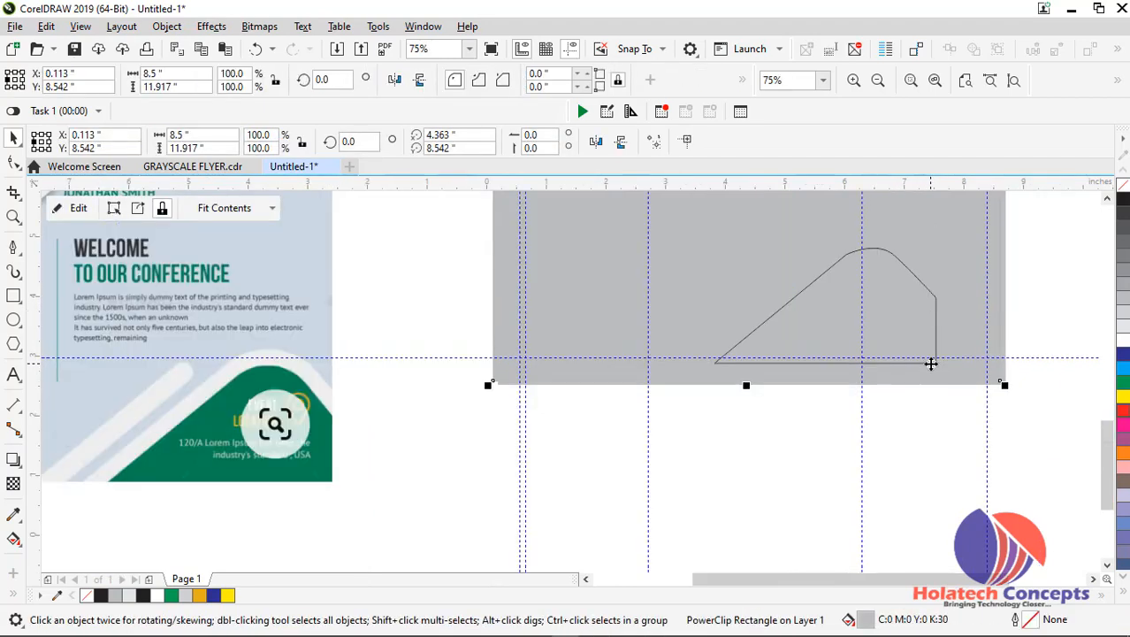
pyautogui.rightClick(931, 364)
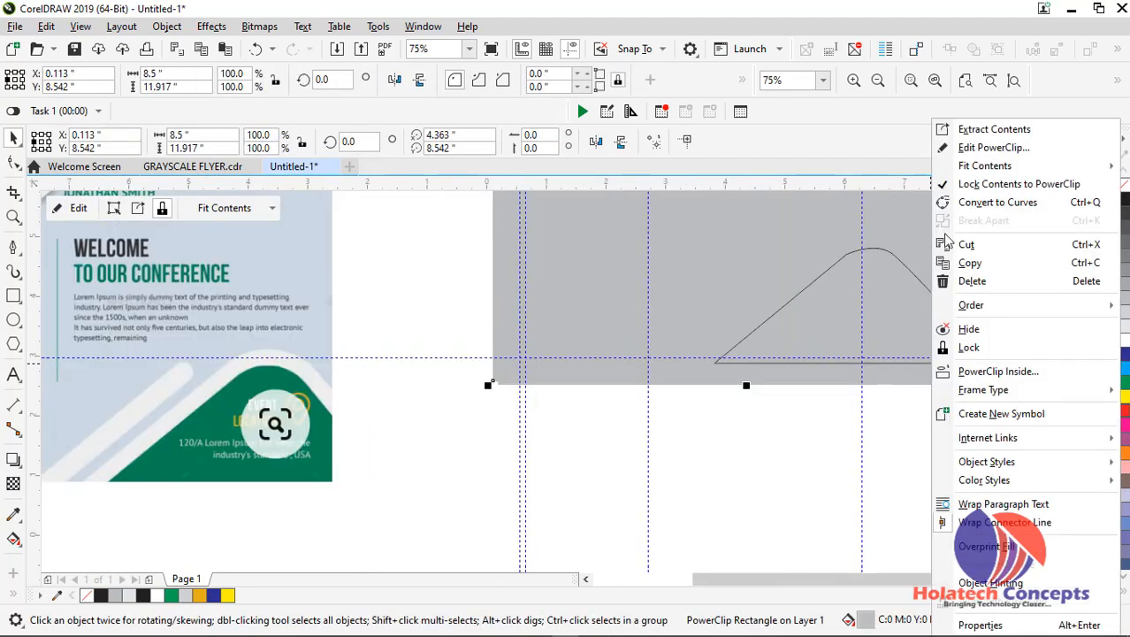
pyautogui.click(989, 148)
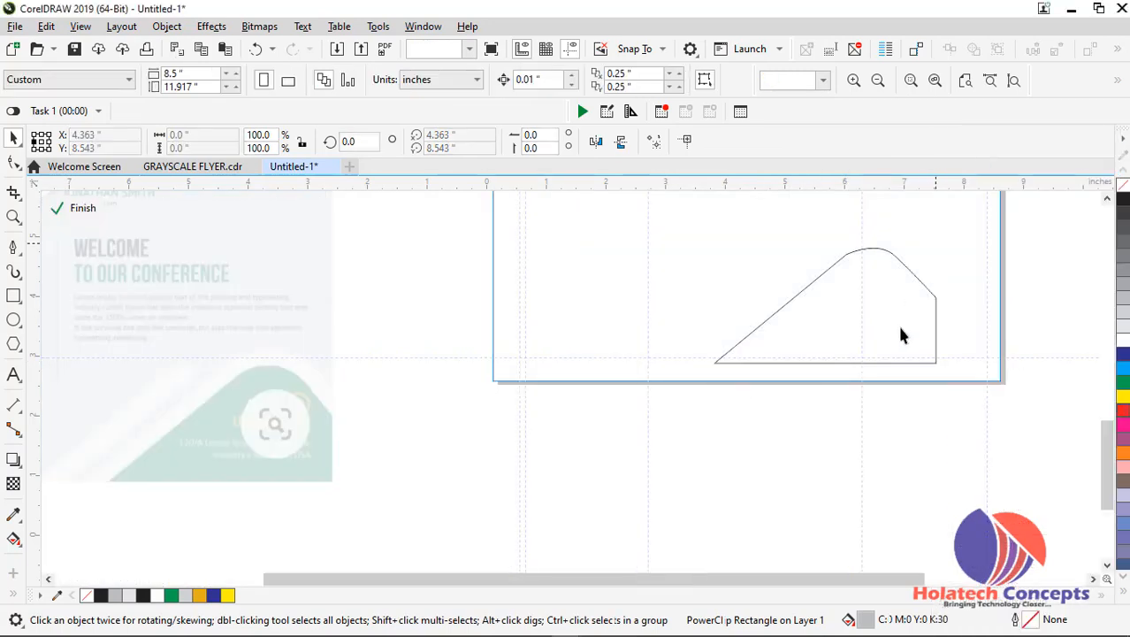
pyautogui.click(916, 363)
pyautogui.moveTo(921, 364); pyautogui.dragTo(981, 382)
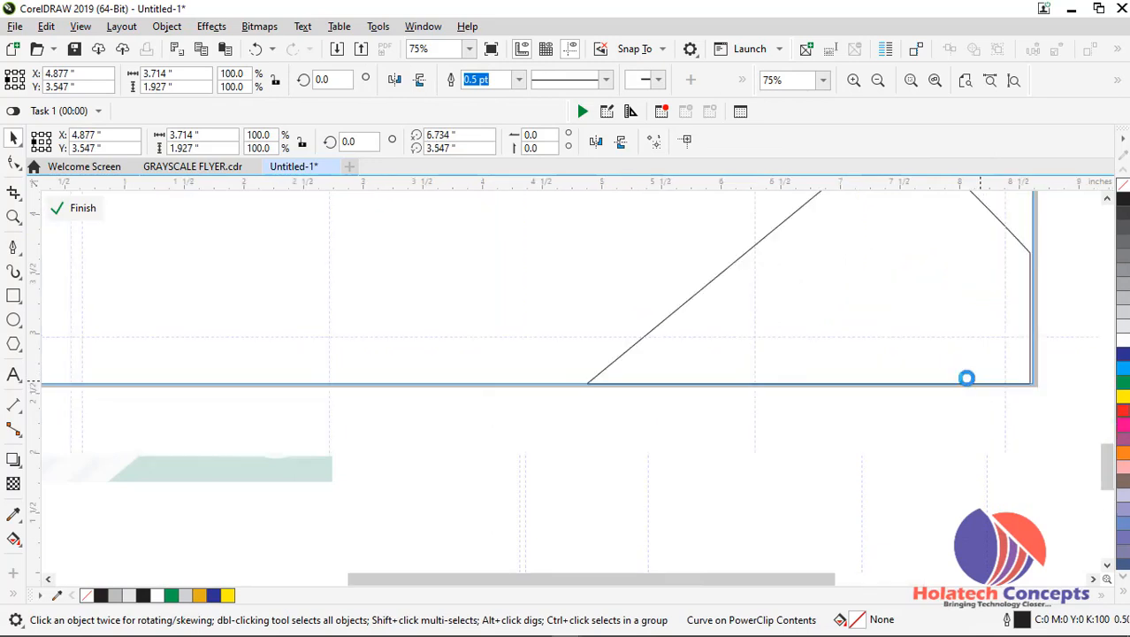
pyautogui.click(1123, 384)
pyautogui.rightClick(1123, 188)
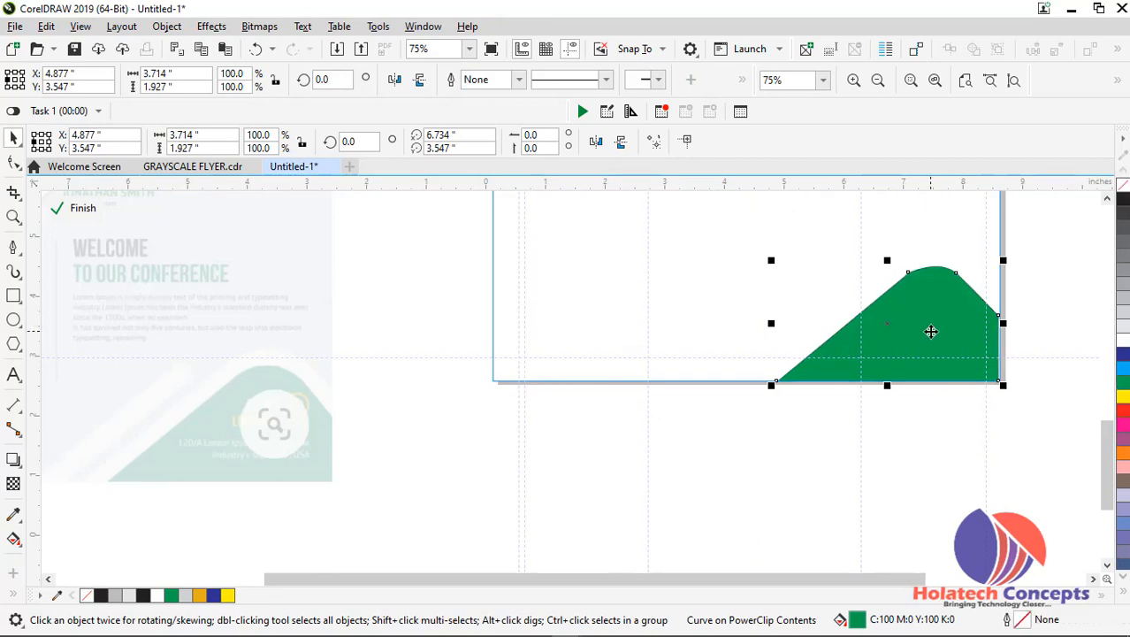
# Duplicate the green corner shape slightly up and to the left, and send the copy to the back of the layer
pyautogui.moveTo(931, 330); pyautogui.dragTo(910, 304)
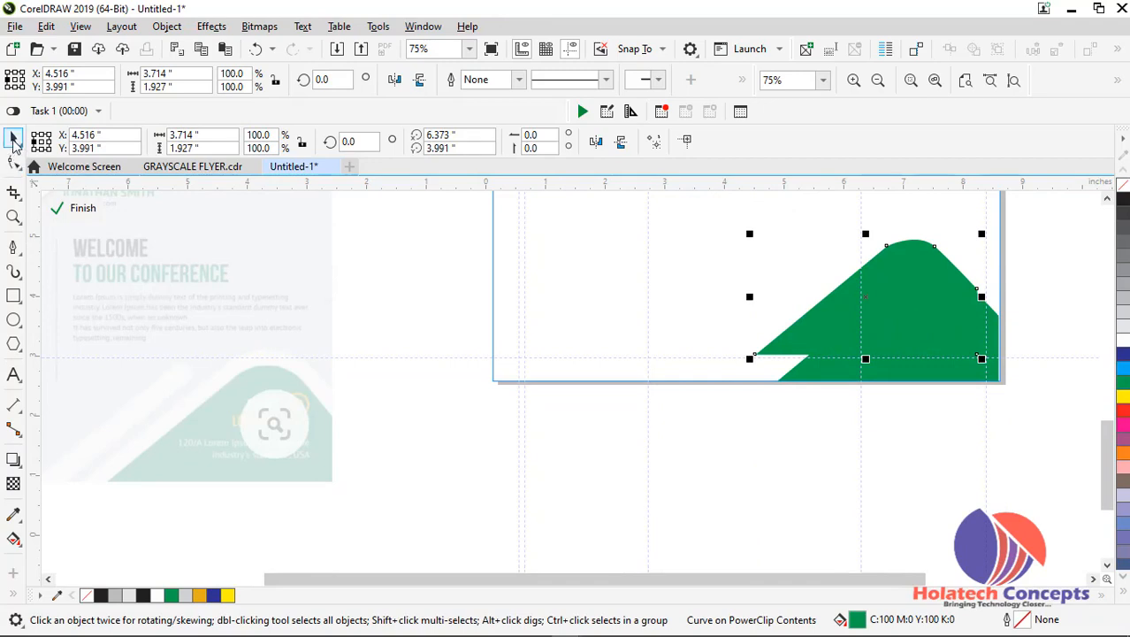
pyautogui.rightClick(934, 316)
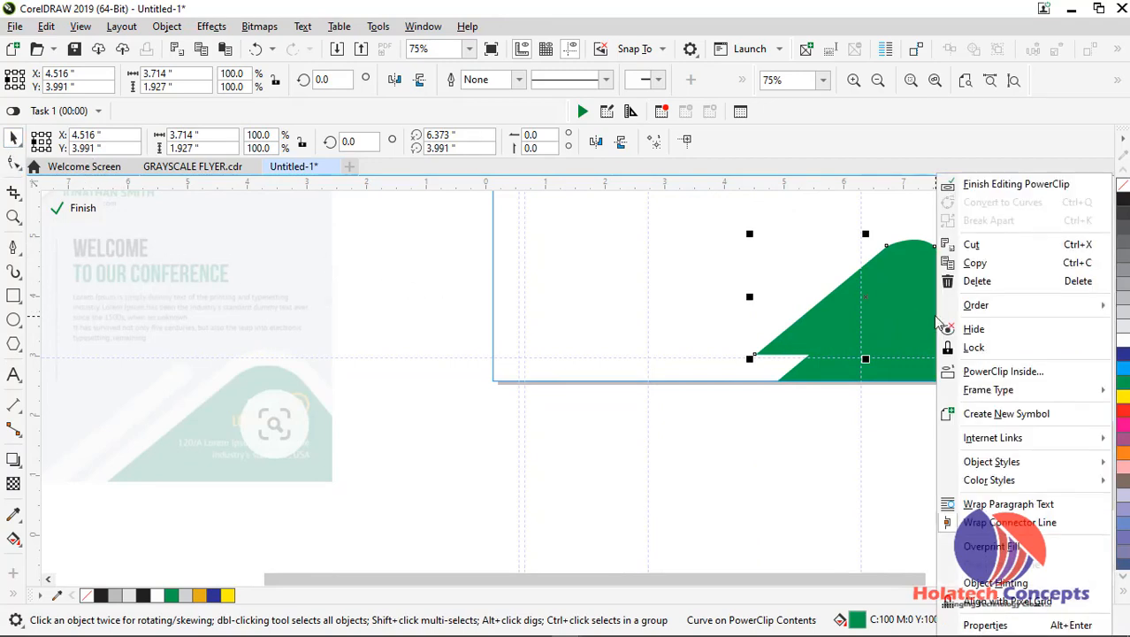
pyautogui.moveTo(999, 314)
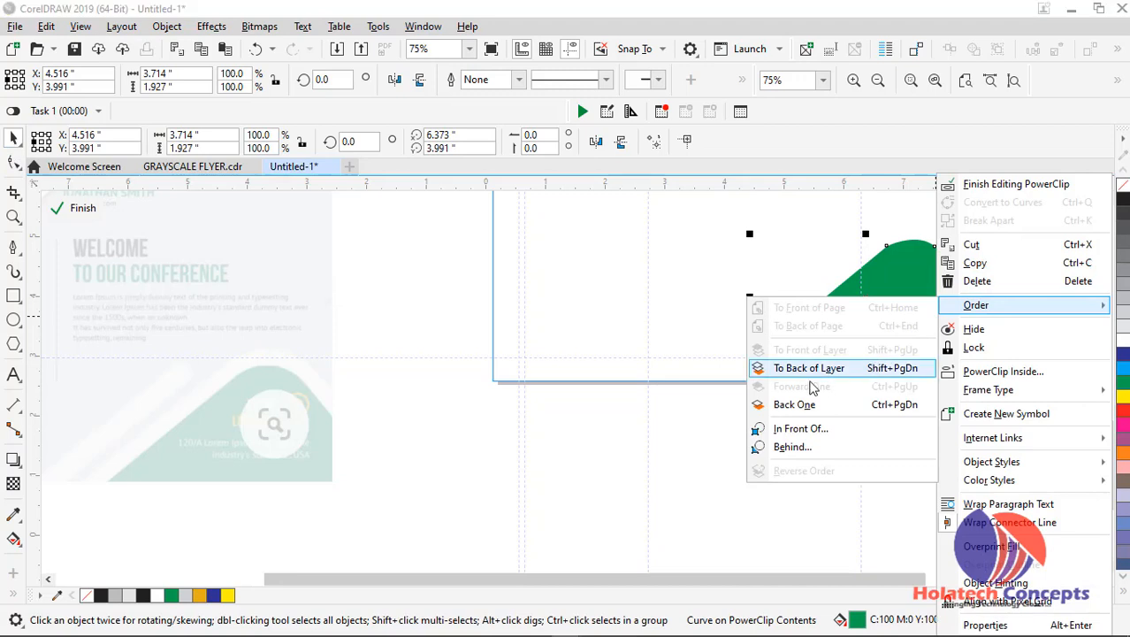
pyautogui.click(778, 366)
pyautogui.click(808, 375)
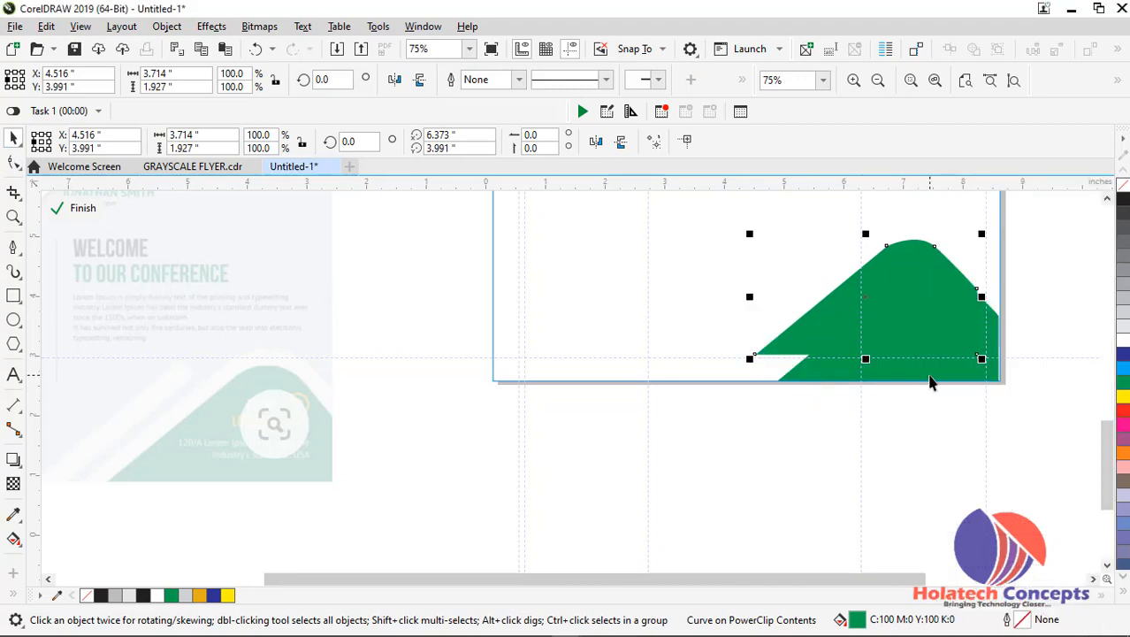
pyautogui.click(930, 378)
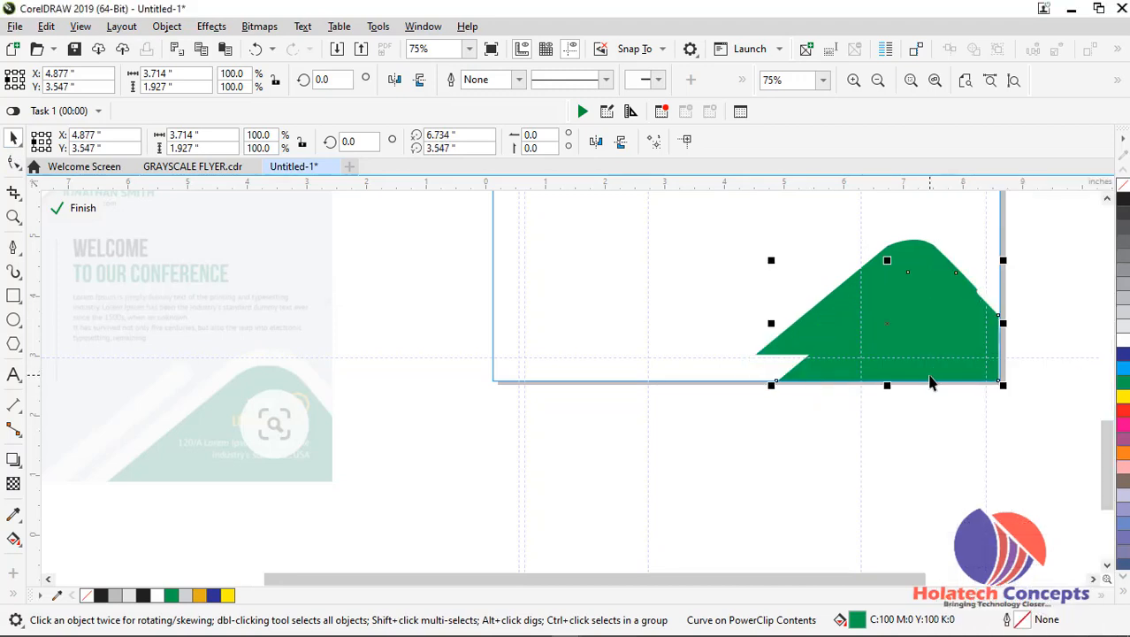
# Fill the rear copy with 20% black and fit it into the corner as a border, enlarged to about 109.2%
pyautogui.click(808, 321)
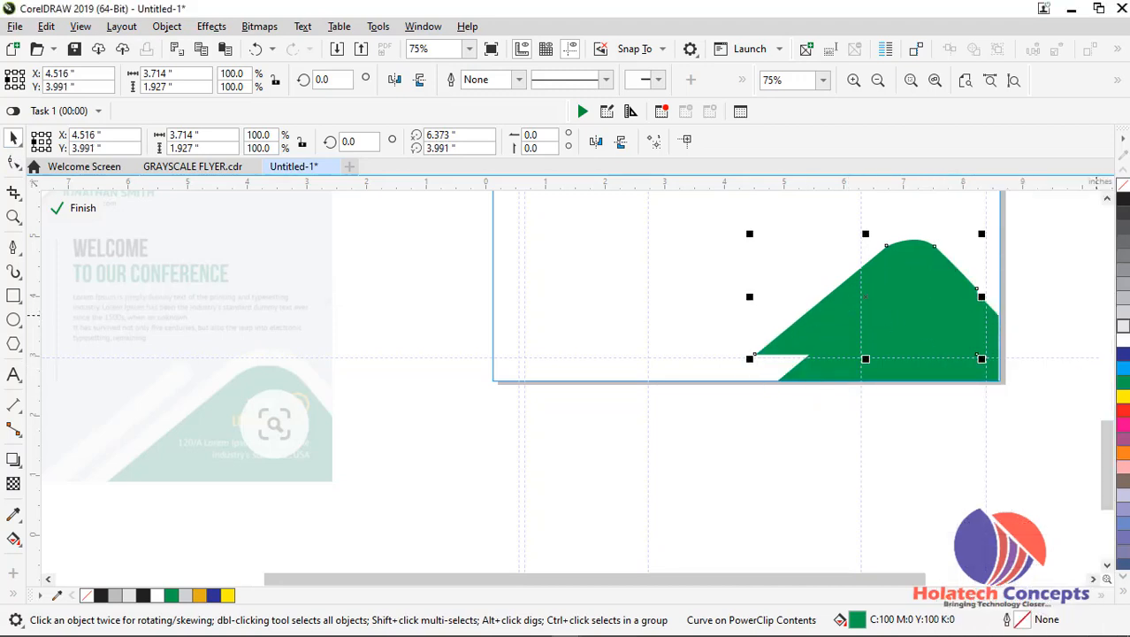
pyautogui.click(1124, 315)
pyautogui.moveTo(793, 330); pyautogui.dragTo(805, 355)
pyautogui.moveTo(995, 261); pyautogui.dragTo(1008, 250)
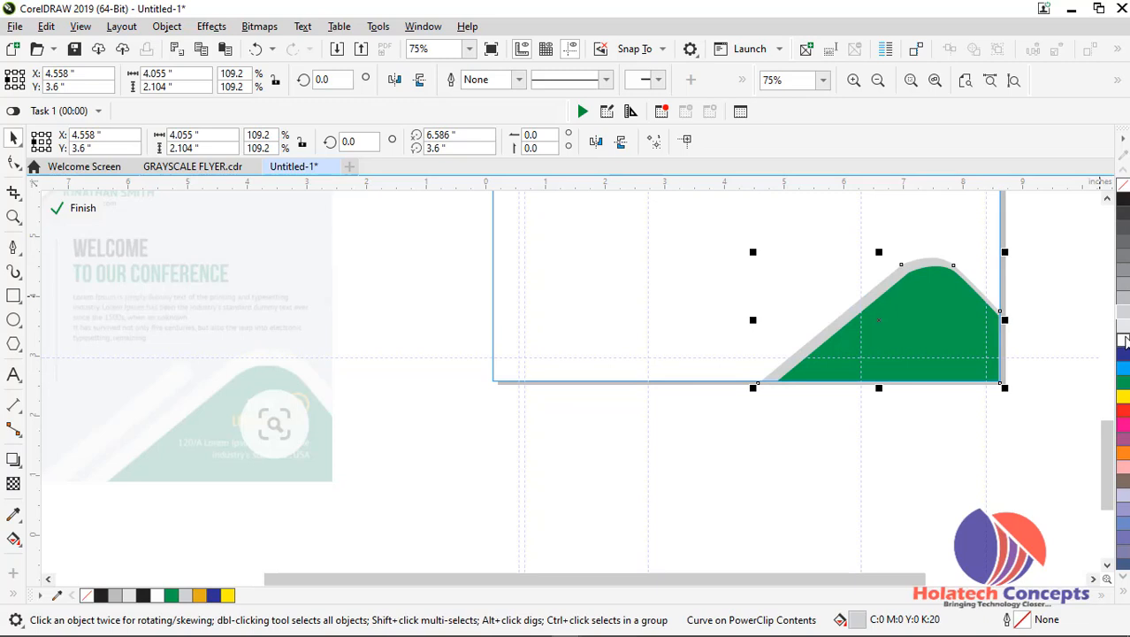
# Change the rear border shape's fill to 10% black and finish editing the PowerClip
pyautogui.click(1124, 340)
pyautogui.click(1124, 325)
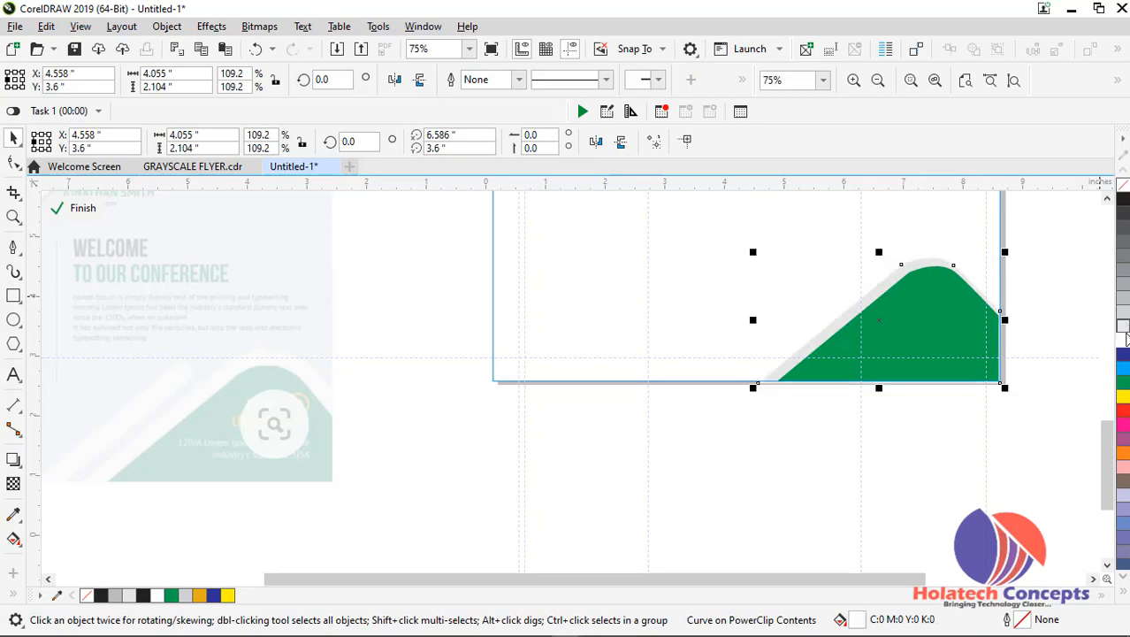
pyautogui.keyDown('ctrl'); pyautogui.click(1039, 362); pyautogui.keyUp('ctrl')
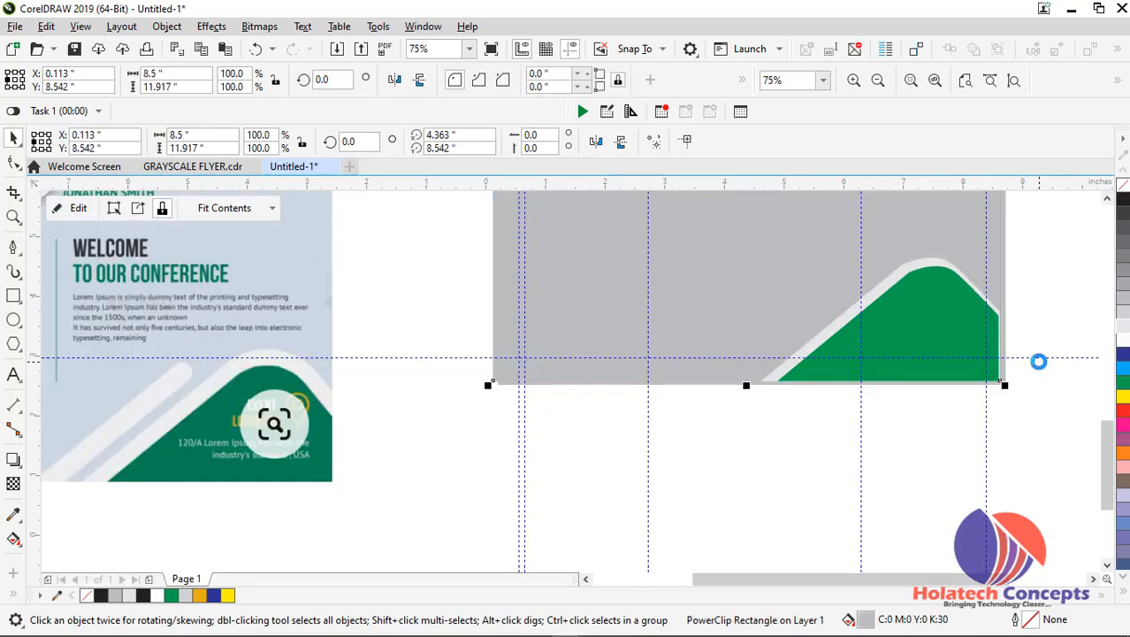
# Reopen the PowerClip, fill the rear border shape white, enlarge it slightly, and finish editing with nothing selected
pyautogui.keyDown('ctrl'); pyautogui.click(943, 326); pyautogui.keyUp('ctrl')
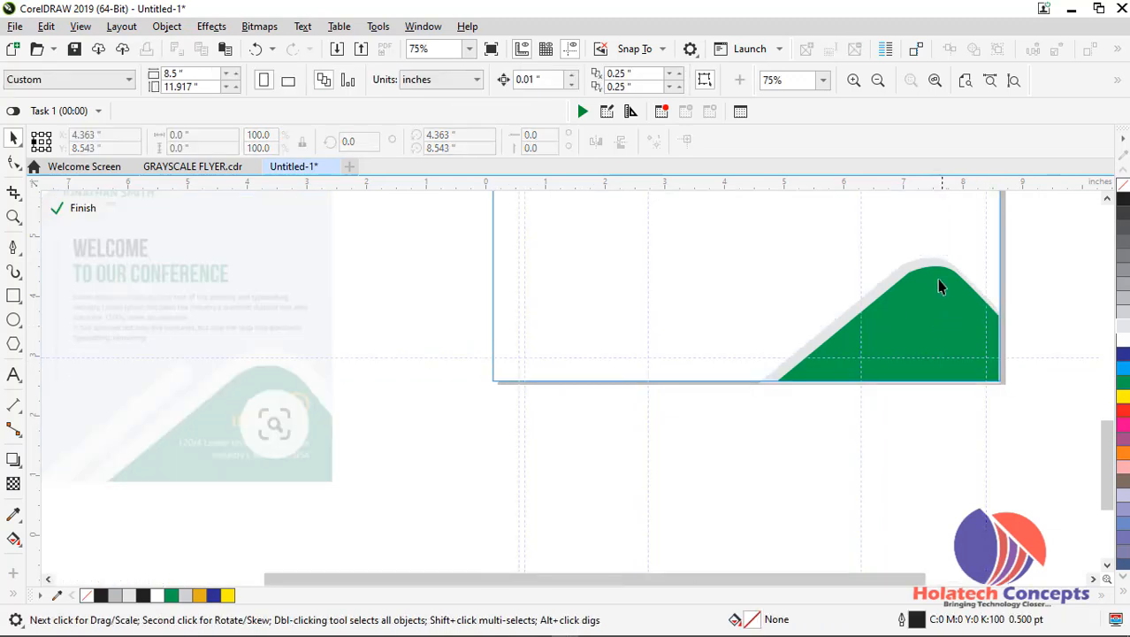
pyautogui.click(927, 272)
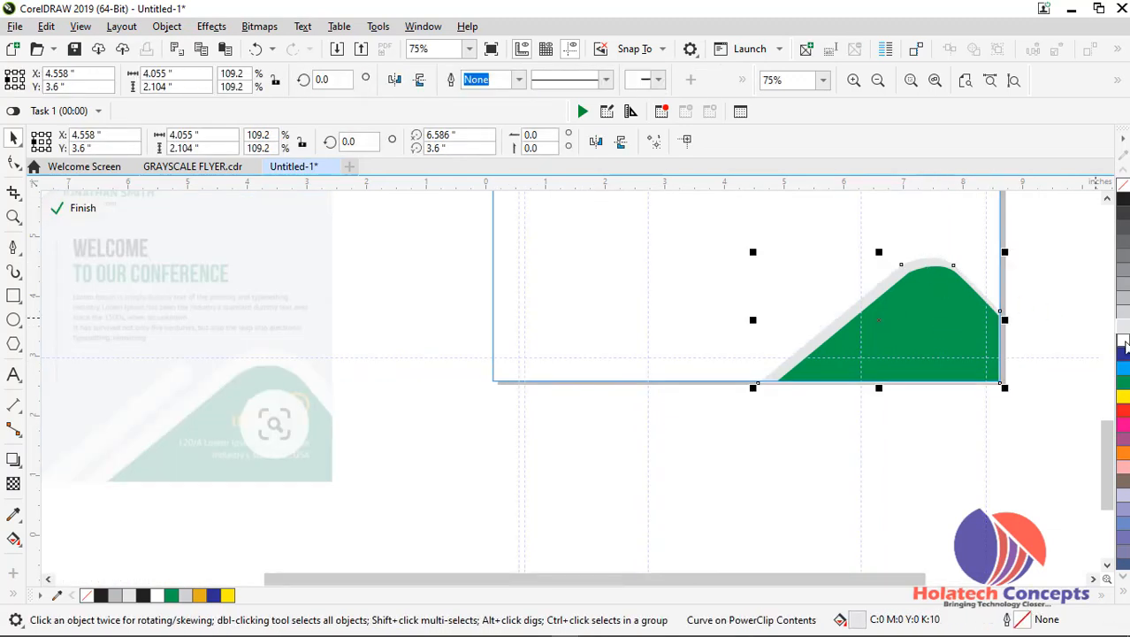
pyautogui.moveTo(1006, 253); pyautogui.dragTo(1011, 252)
pyautogui.moveTo(1006, 319); pyautogui.dragTo(1012, 319)
pyautogui.keyDown('ctrl'); pyautogui.click(967, 451); pyautogui.keyUp('ctrl')
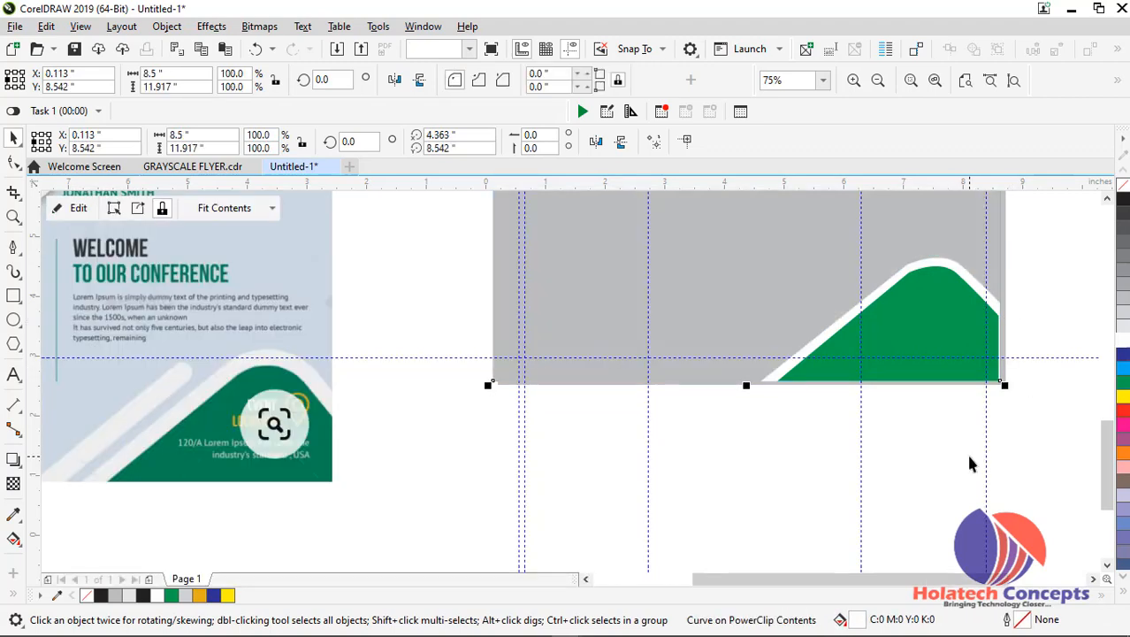
pyautogui.click(1015, 436)
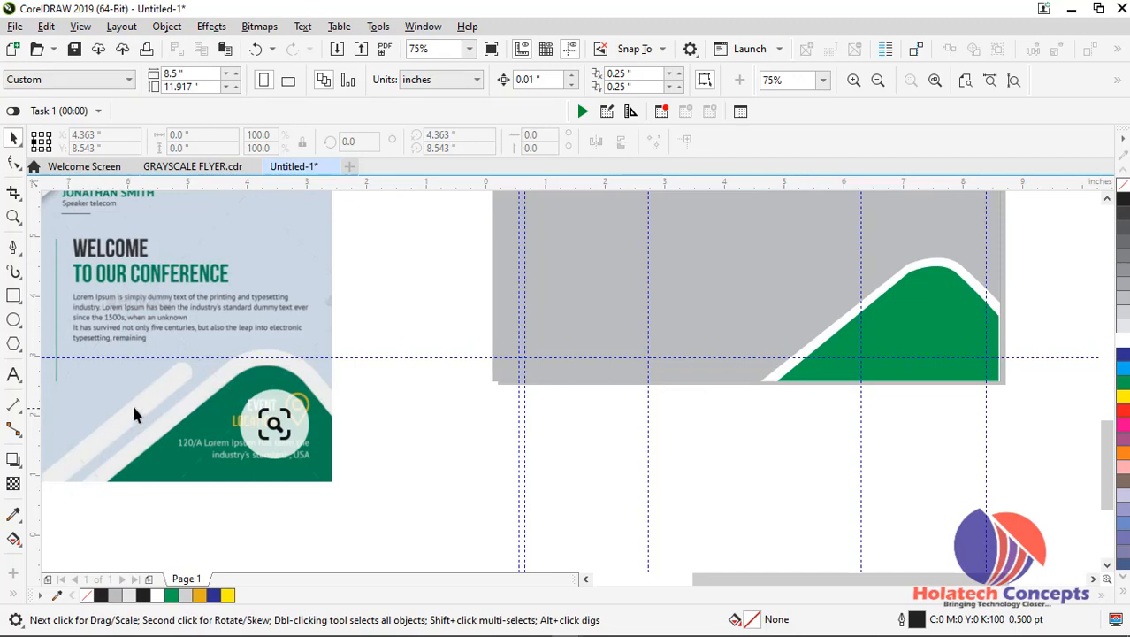
# Draw a fully rounded horizontal bar about 3.03 by 0.28 inches and PowerClip it inside the grey page background
pyautogui.click(13, 297)
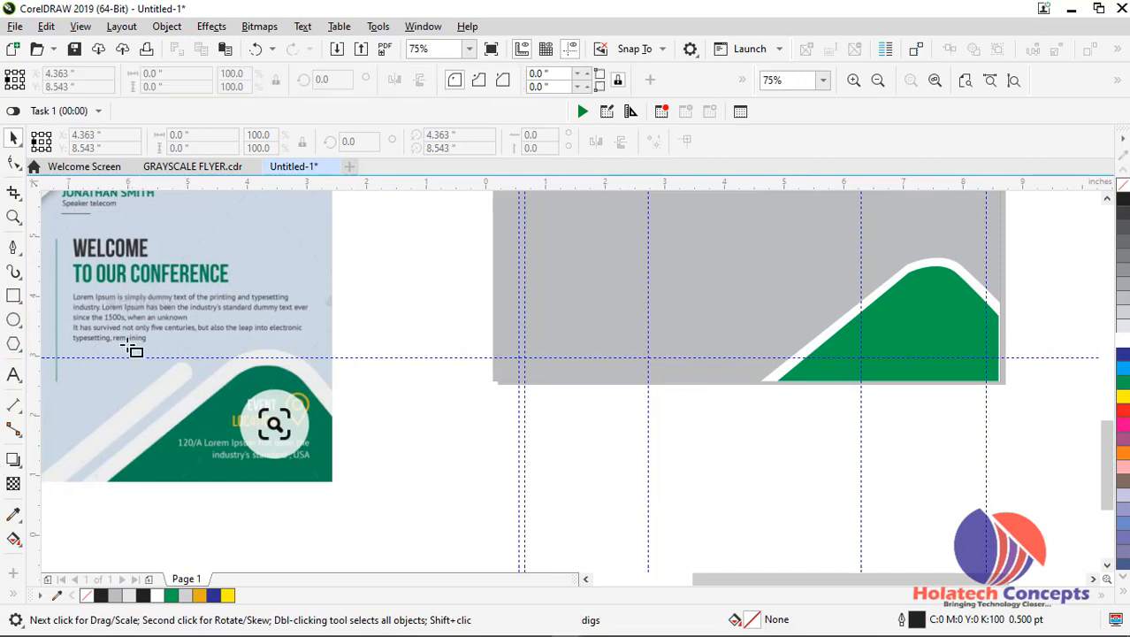
pyautogui.moveTo(693, 285); pyautogui.dragTo(873, 319)
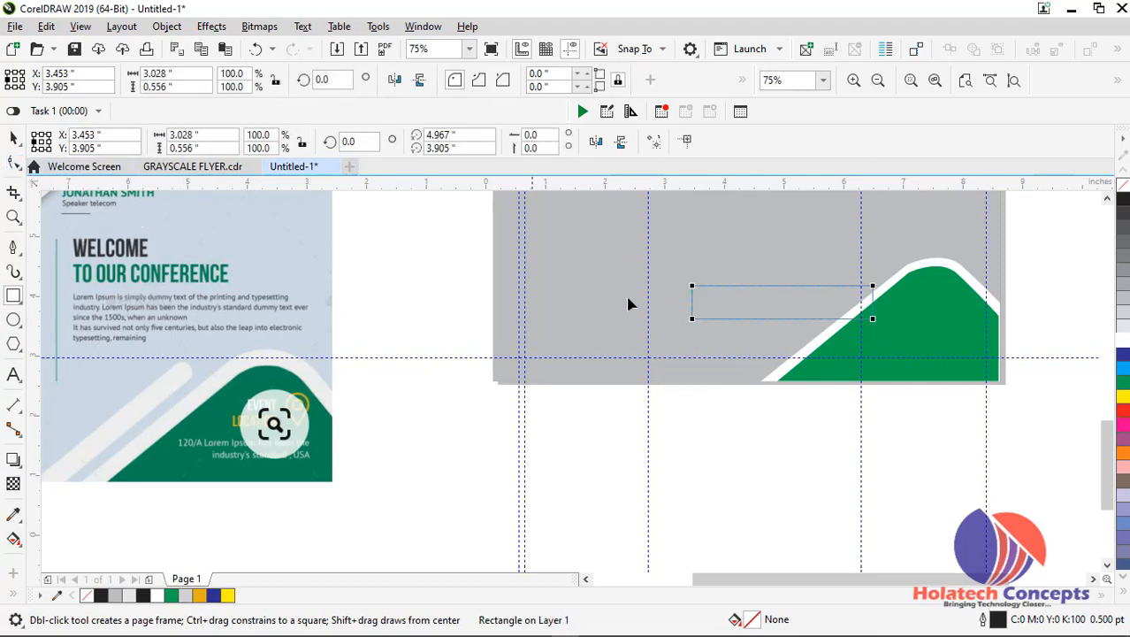
pyautogui.press('F10')
pyautogui.moveTo(693, 320); pyautogui.dragTo(708, 318)
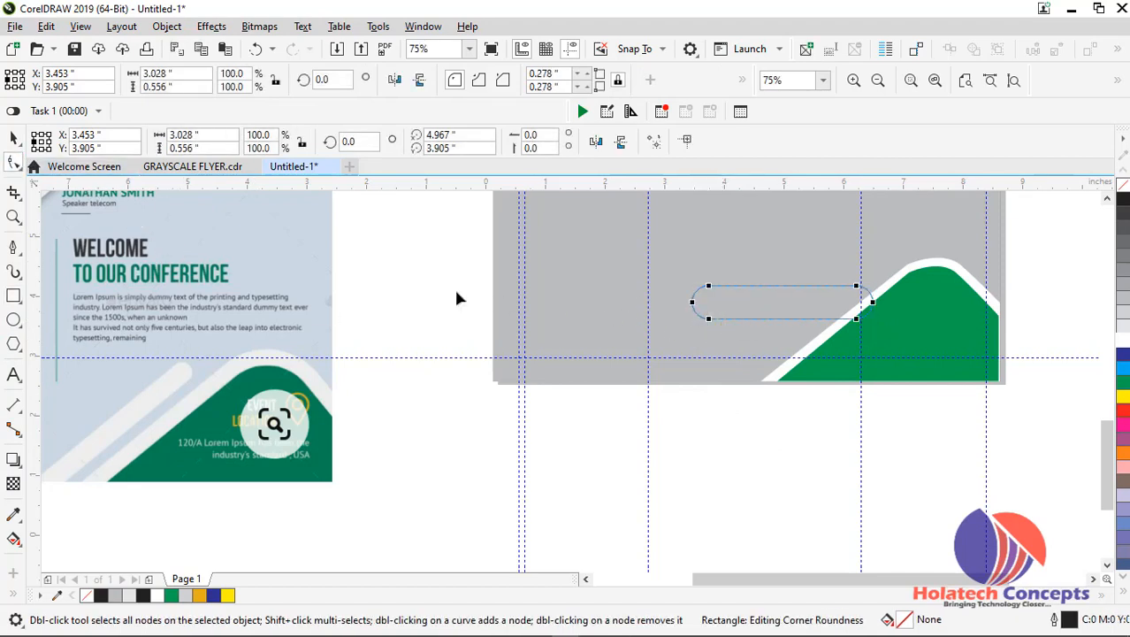
pyautogui.click(13, 140)
pyautogui.moveTo(783, 324); pyautogui.dragTo(783, 306)
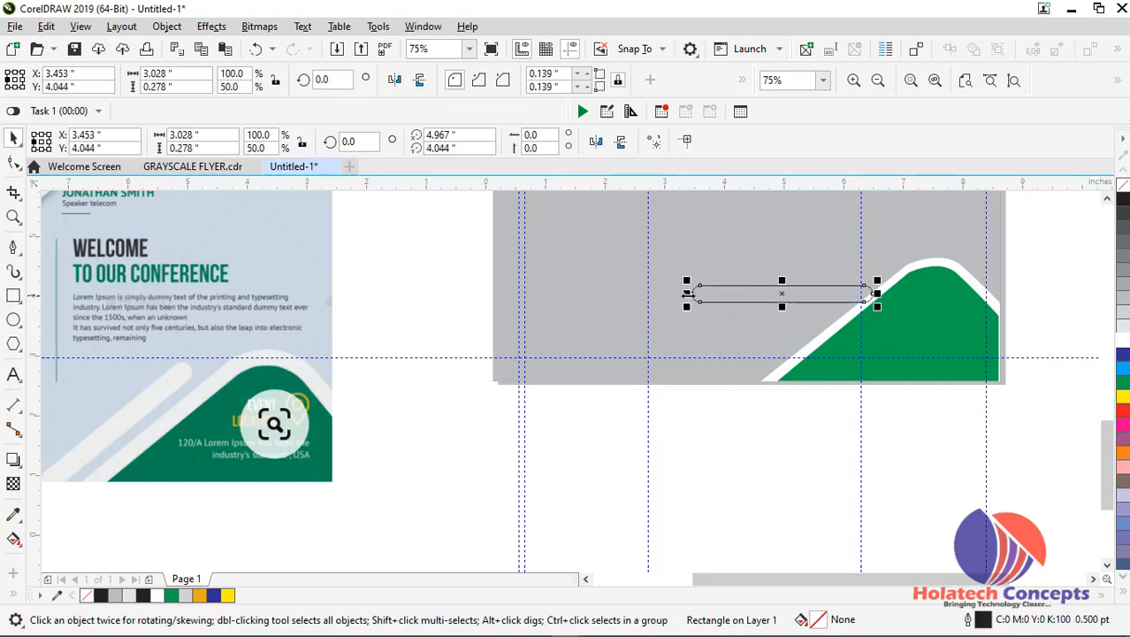
pyautogui.moveTo(700, 294); pyautogui.dragTo(697, 335)
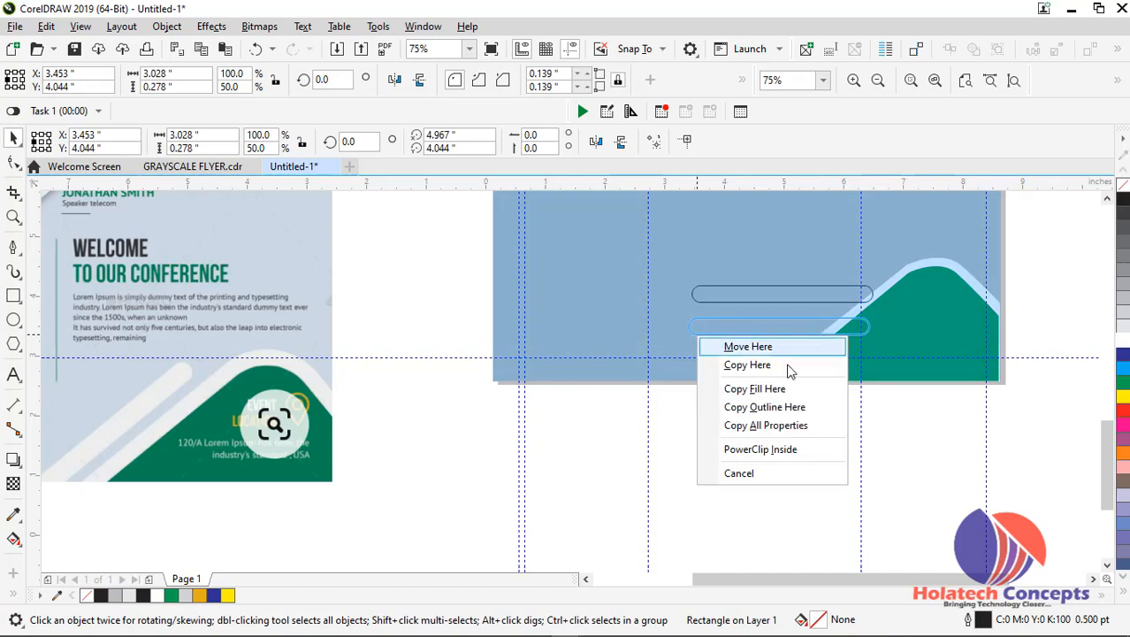
pyautogui.click(763, 450)
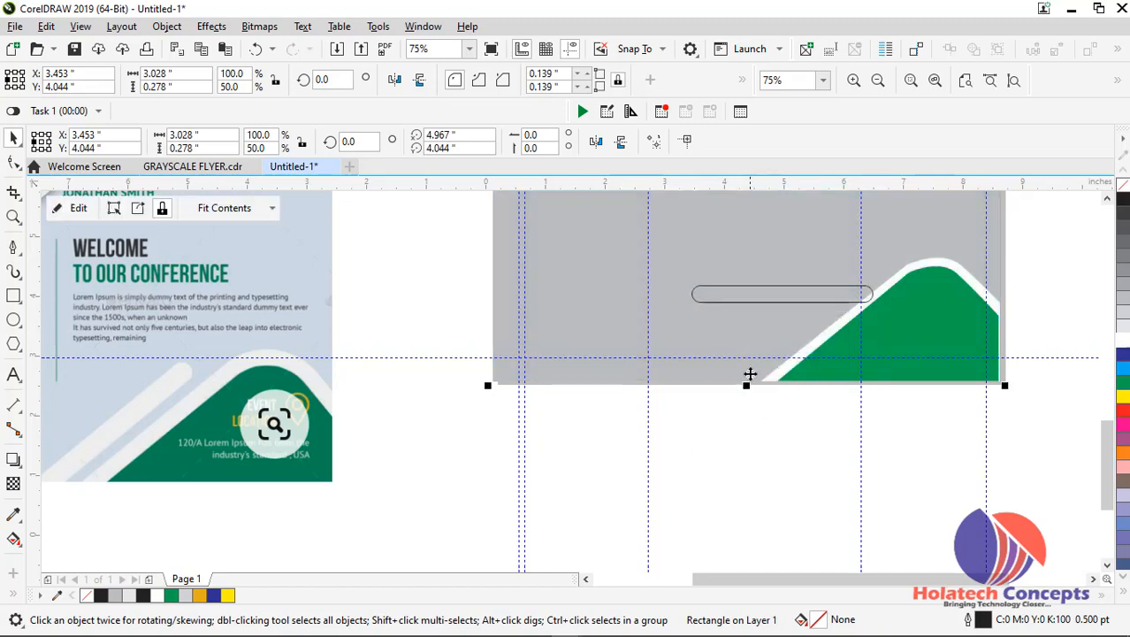
# Inside the PowerClip, rotate the rounded bar to about 39.5°, enlarge it to about 138.9% length, and place it alongside the green corner shape
pyautogui.doubleClick(755, 333)
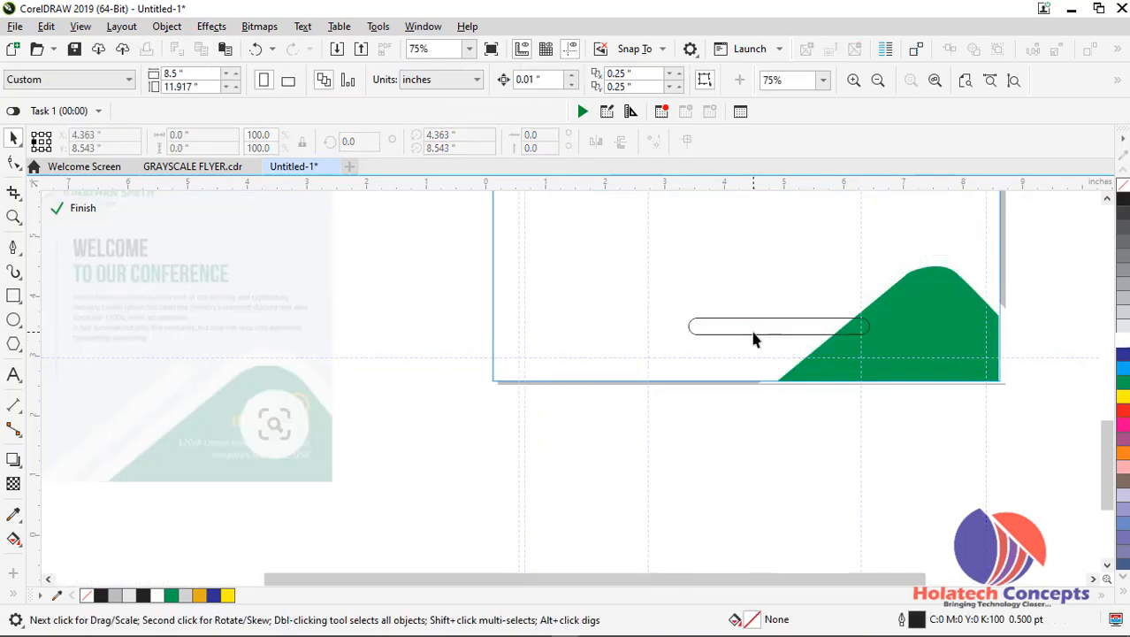
pyautogui.click(754, 334)
pyautogui.click(693, 332)
pyautogui.moveTo(681, 341); pyautogui.dragTo(724, 386)
pyautogui.click(782, 327)
pyautogui.moveTo(784, 323); pyautogui.dragTo(760, 332)
pyautogui.moveTo(837, 270); pyautogui.dragTo(902, 229)
pyautogui.moveTo(783, 318); pyautogui.dragTo(787, 318)
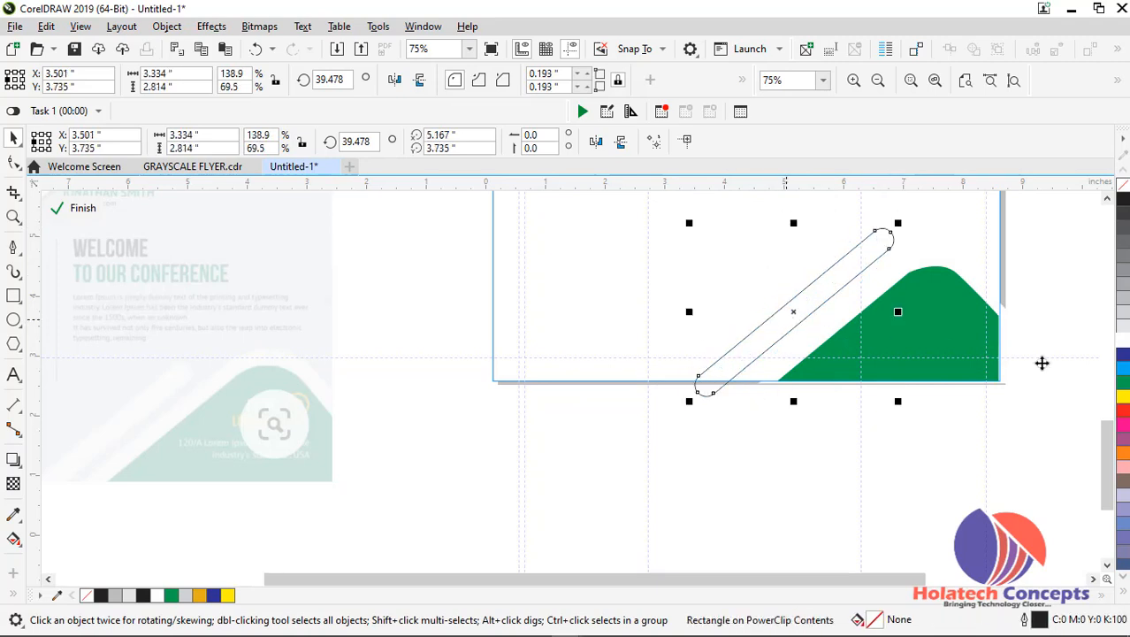
# Fill the diagonal bar green with no outline and adjust its spacing from the corner shape inside the PowerClip
pyautogui.click(1124, 382)
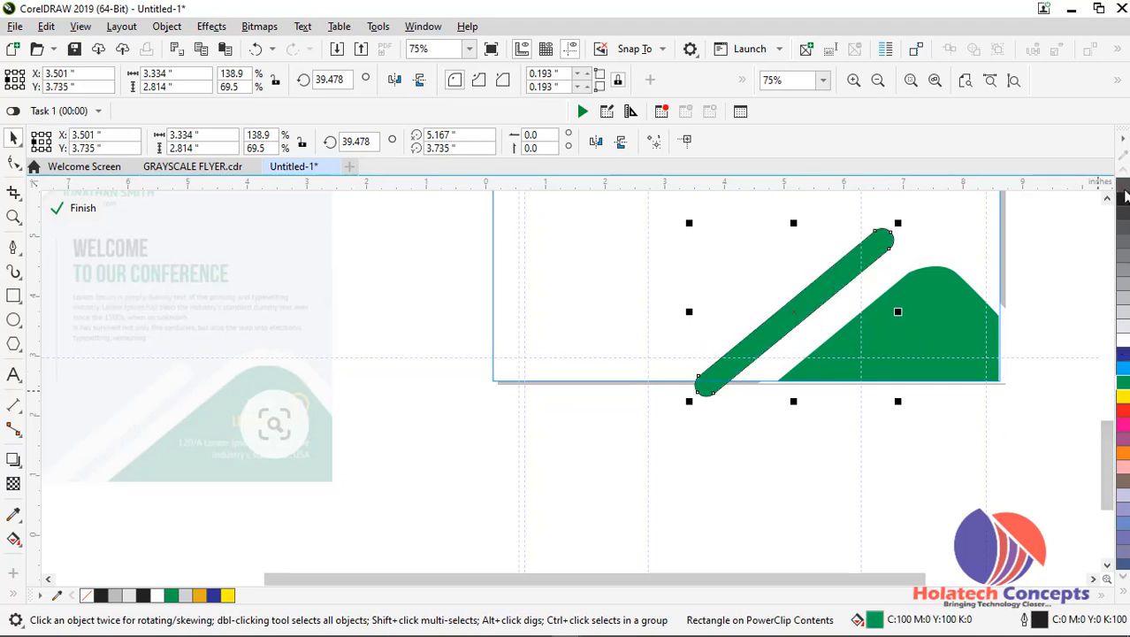
pyautogui.keyDown('ctrl'); pyautogui.click(871, 439); pyautogui.keyUp('ctrl')
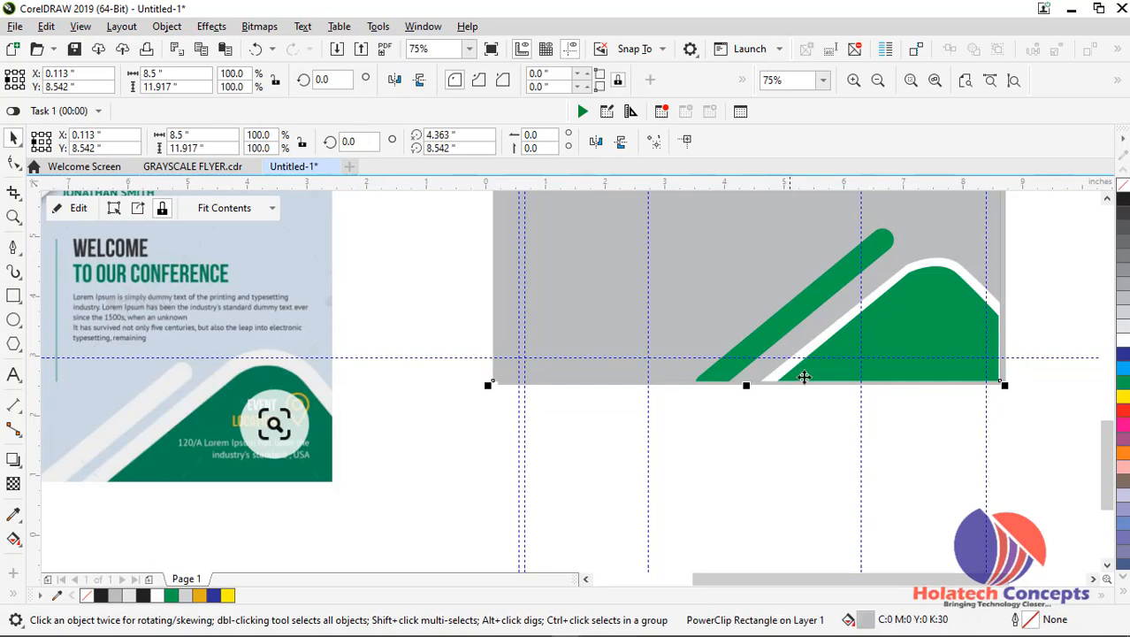
pyautogui.keyDown('ctrl'); pyautogui.click(830, 363); pyautogui.keyUp('ctrl')
pyautogui.moveTo(789, 327); pyautogui.dragTo(815, 332)
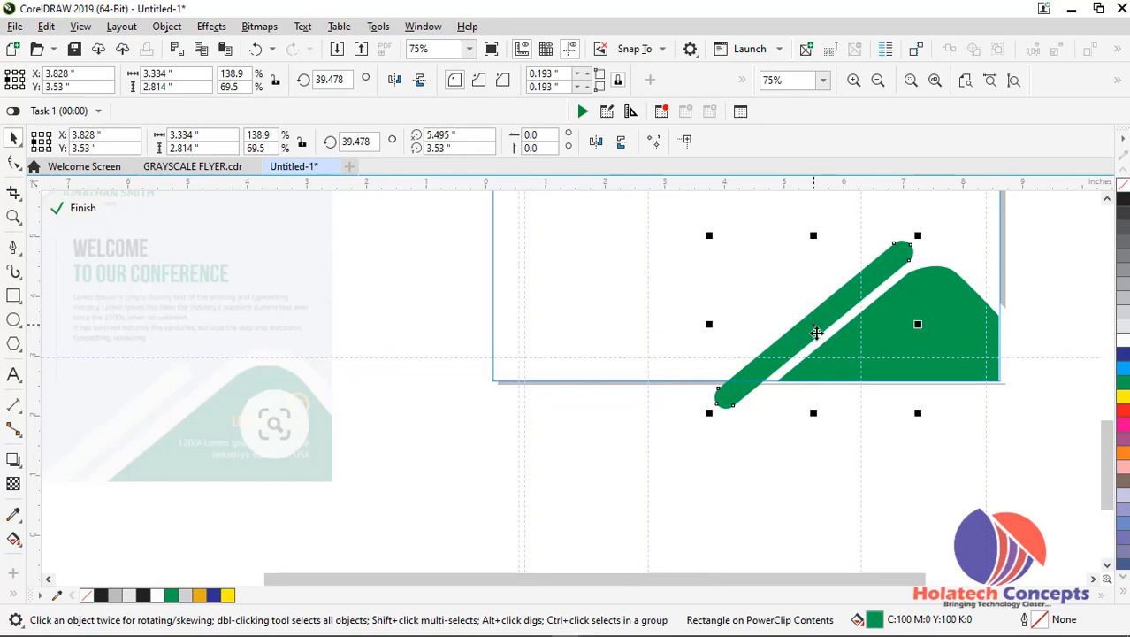
pyautogui.keyDown('ctrl'); pyautogui.click(800, 487); pyautogui.keyUp('ctrl')
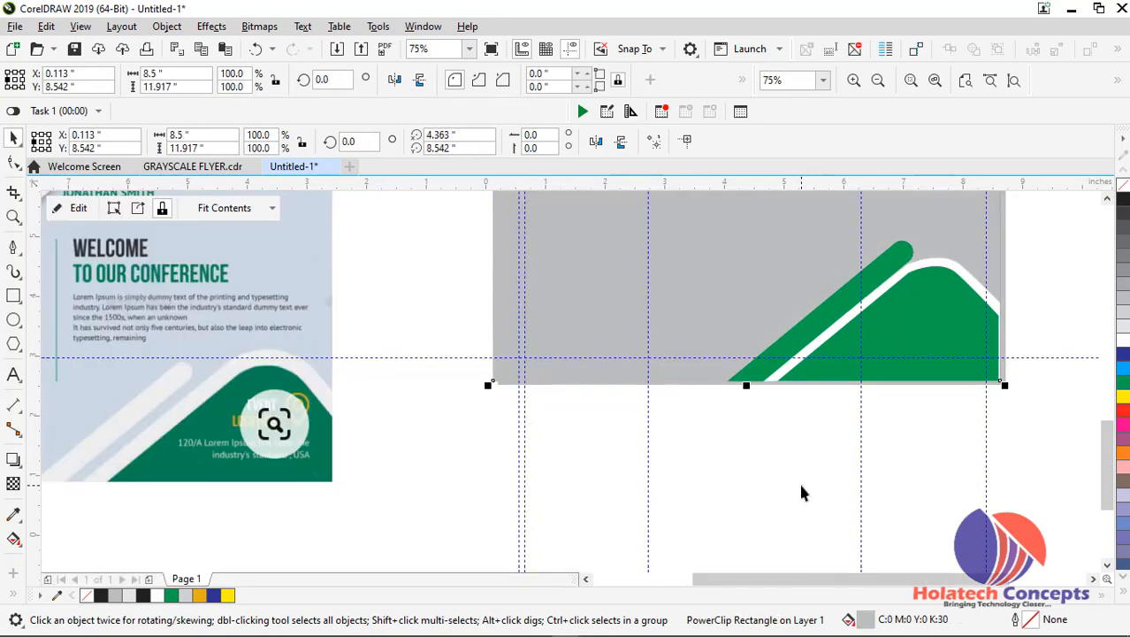
pyautogui.keyDown('ctrl'); pyautogui.click(796, 315); pyautogui.keyUp('ctrl')
pyautogui.moveTo(813, 334); pyautogui.dragTo(805, 319)
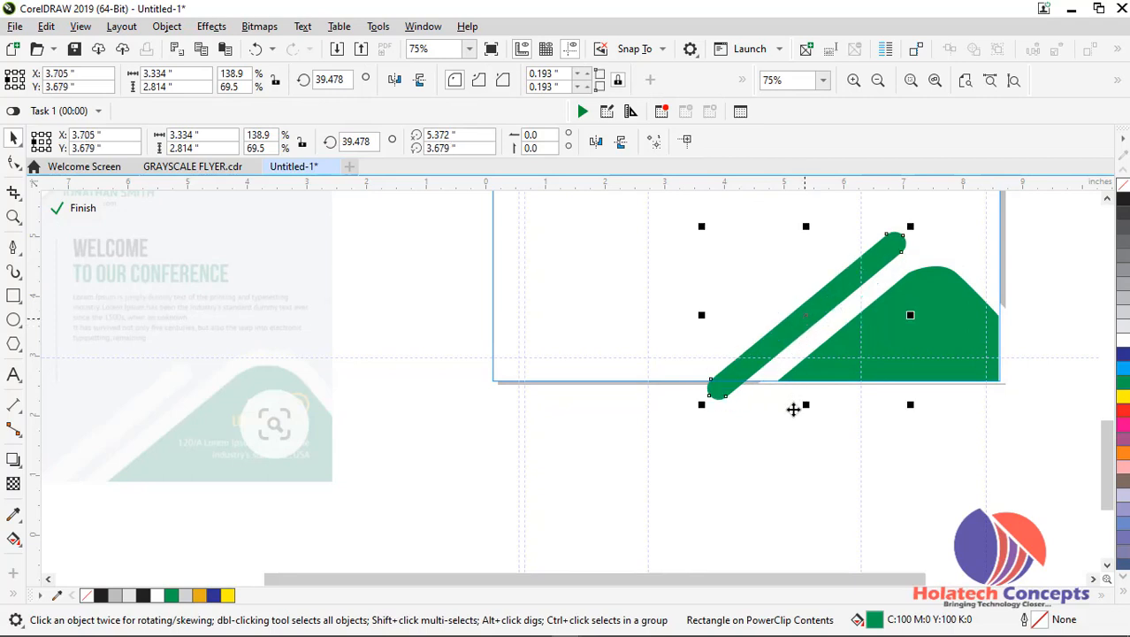
pyautogui.keyDown('ctrl'); pyautogui.click(793, 409); pyautogui.keyUp('ctrl')
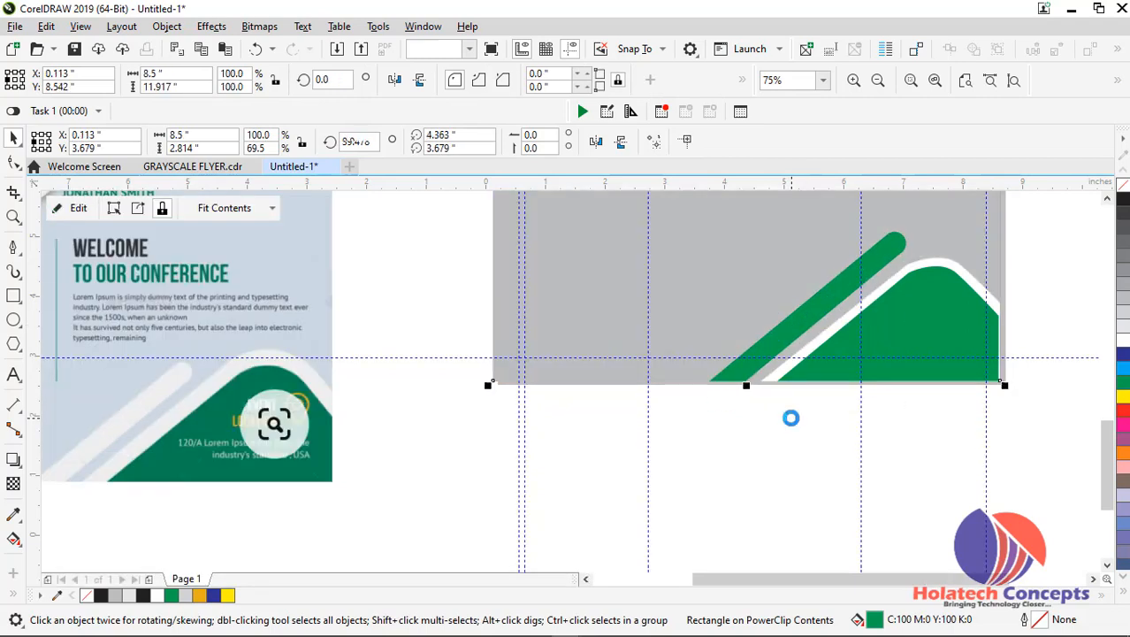
# Reopen the PowerClip, shrink the diagonal bar to about 119.7% length, fill it white, and finish editing
pyautogui.click(794, 325)
pyautogui.click(795, 326)
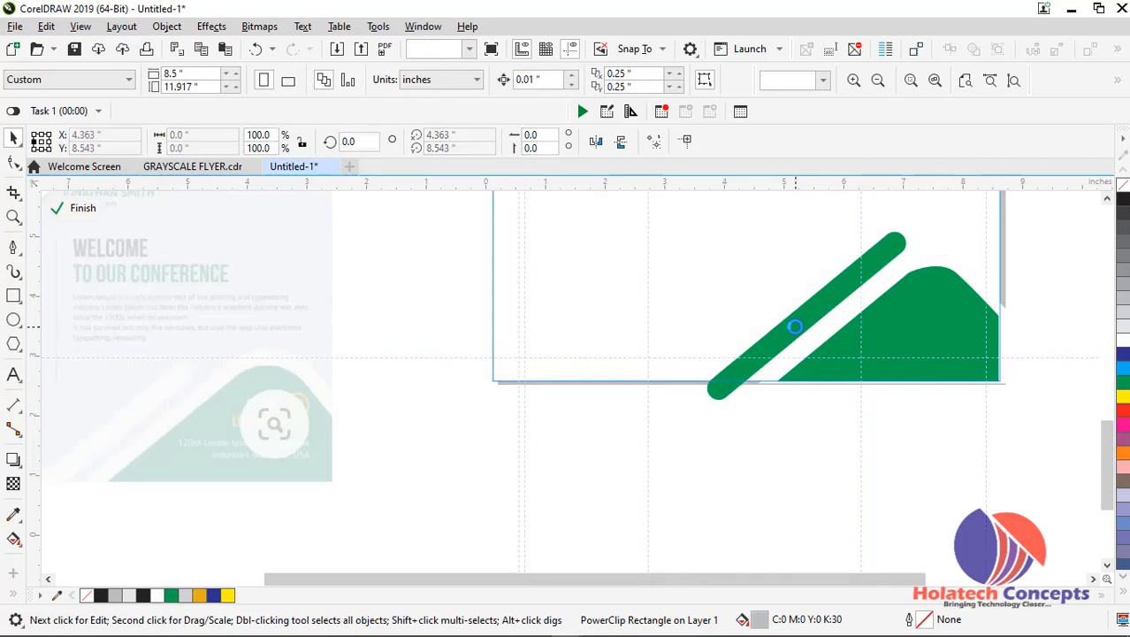
pyautogui.click(846, 292)
pyautogui.moveTo(910, 226); pyautogui.dragTo(880, 256)
pyautogui.click(1123, 343)
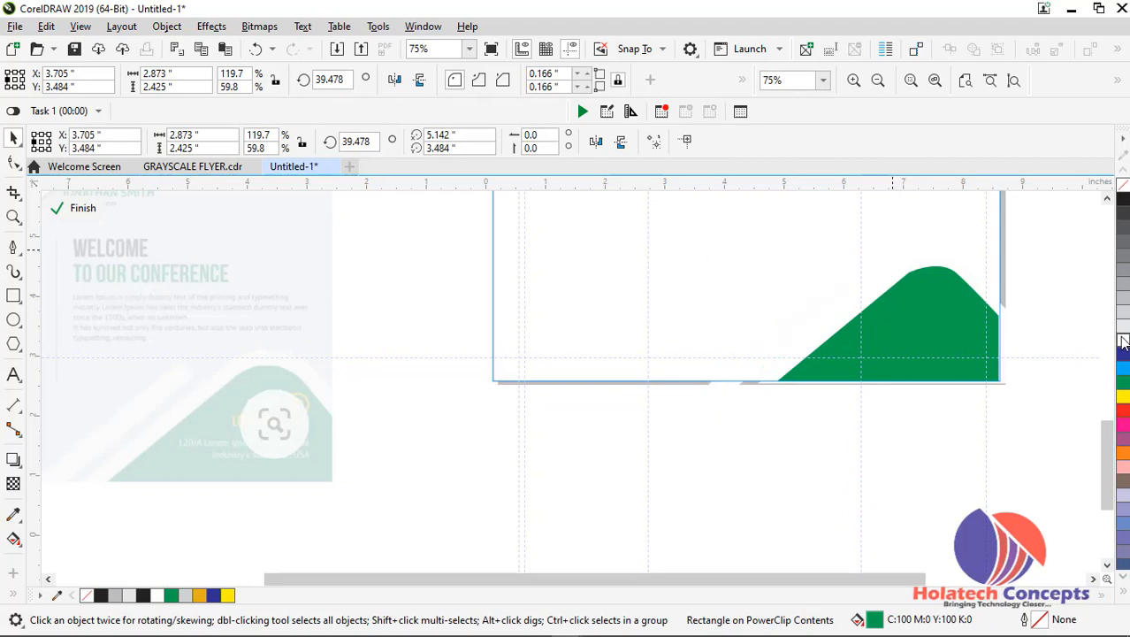
pyautogui.click(951, 438)
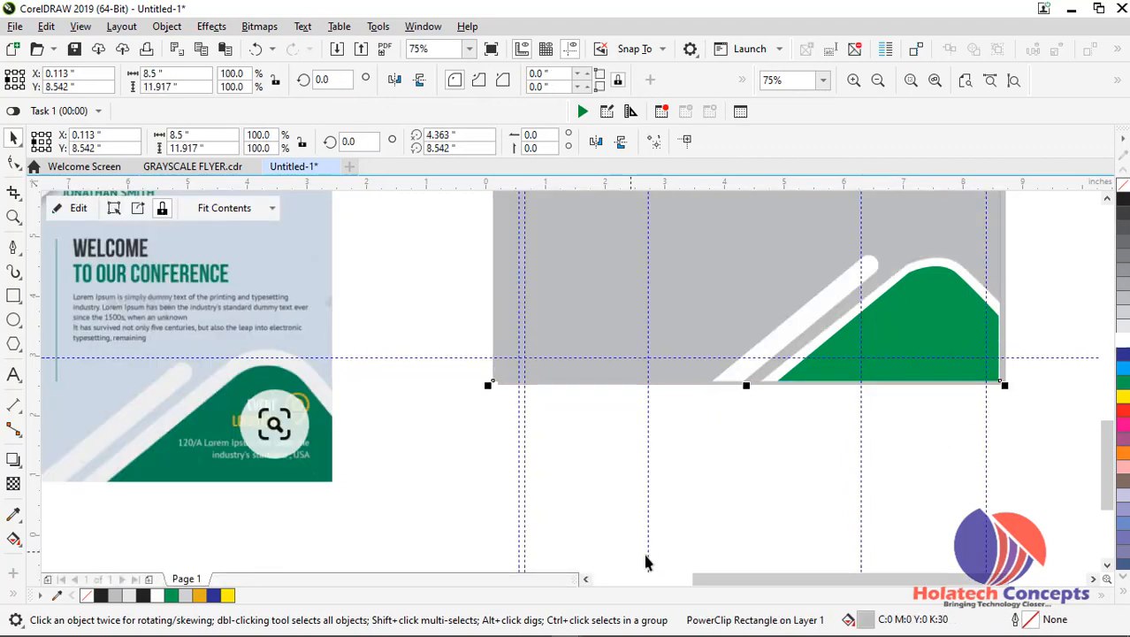
# Draw a rectangle about 3.25 by 2.07 inches in the flyer's lower-left area and move it up beneath the lowest speaker photo
pyautogui.scroll(-2, 743, 499)
pyautogui.scroll(1, 739, 495)
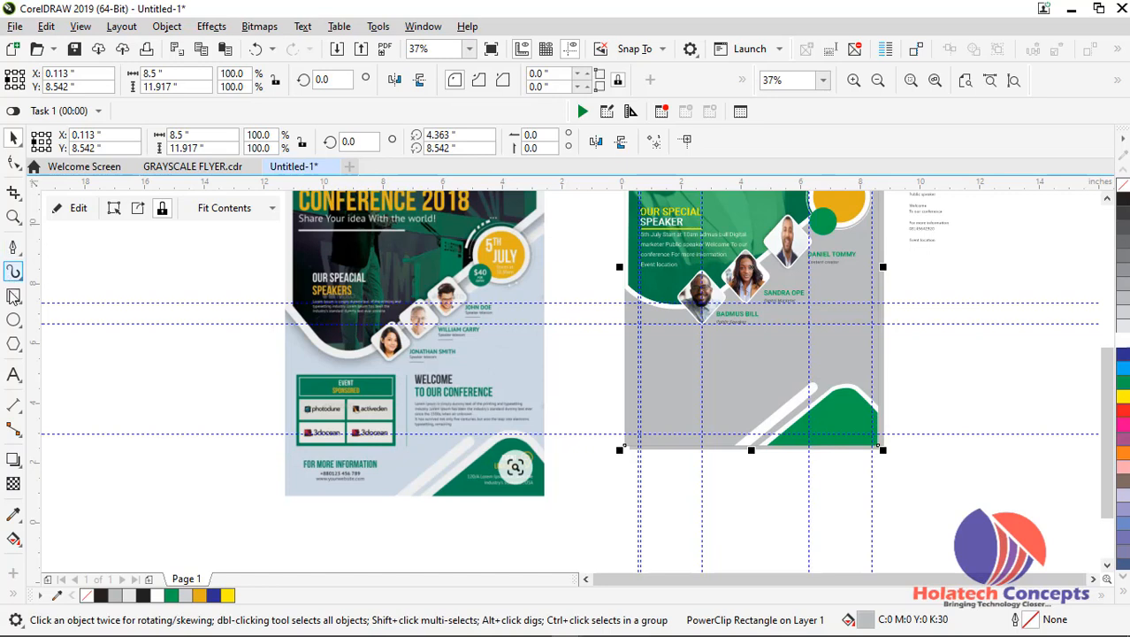
pyautogui.click(13, 296)
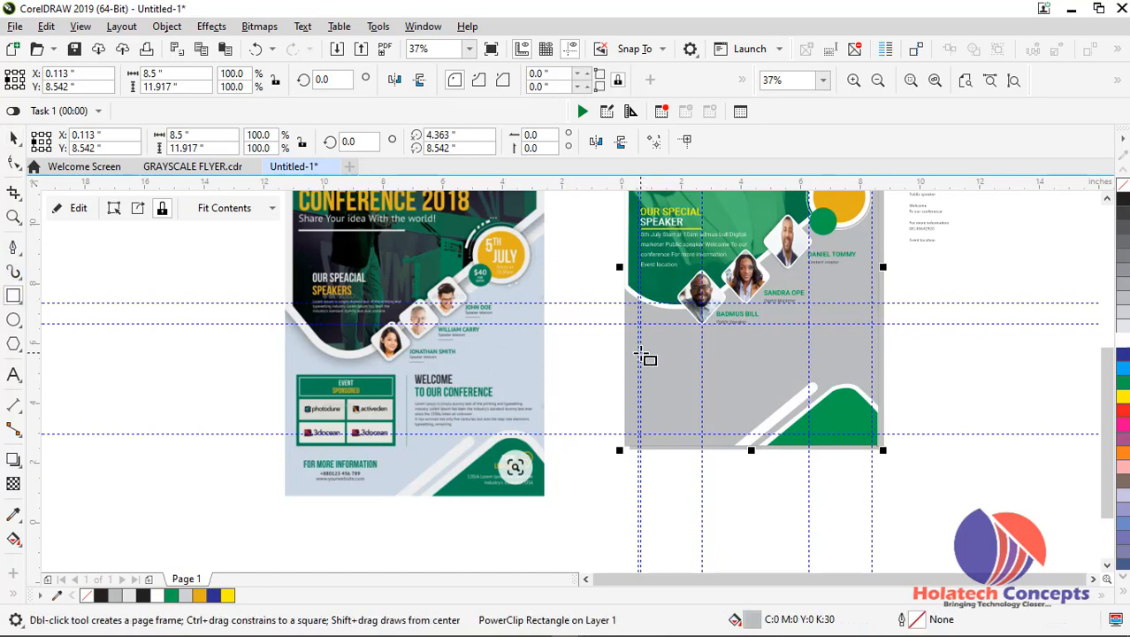
pyautogui.scroll(1, 648, 358)
pyautogui.moveTo(635, 380); pyautogui.dragTo(829, 502)
pyautogui.scroll(-1, 828, 502)
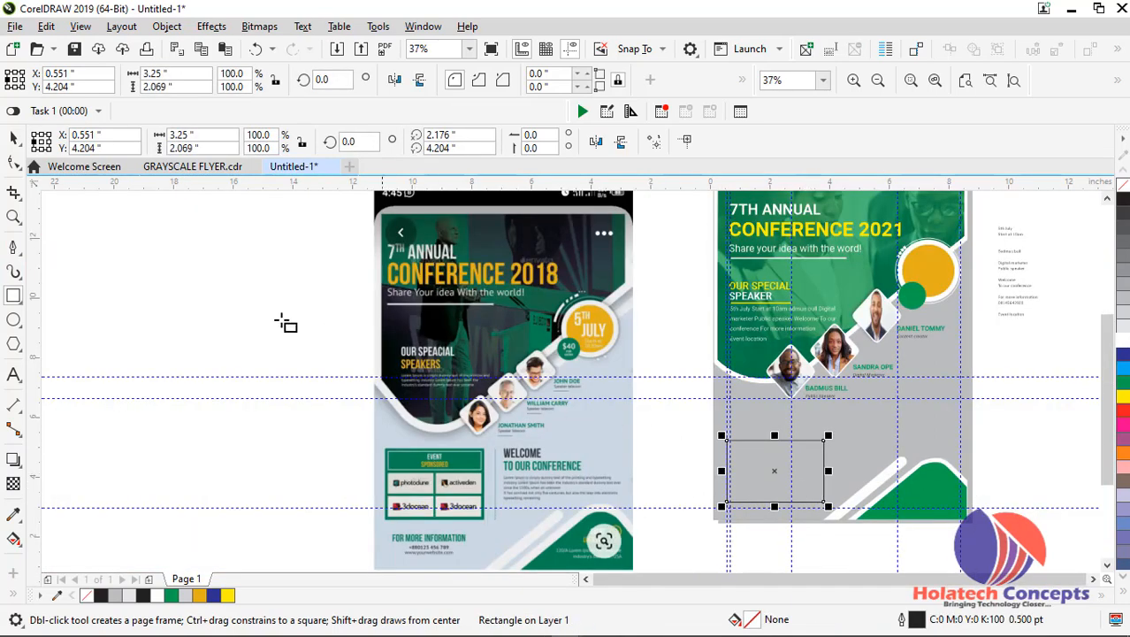
pyautogui.click(13, 140)
pyautogui.moveTo(775, 470); pyautogui.dragTo(777, 448)
# Give the rectangle a green fill and outline, and stretch it downward to about 2.375 inches high
pyautogui.scroll(2, 777, 448)
pyautogui.scroll(2, 778, 449)
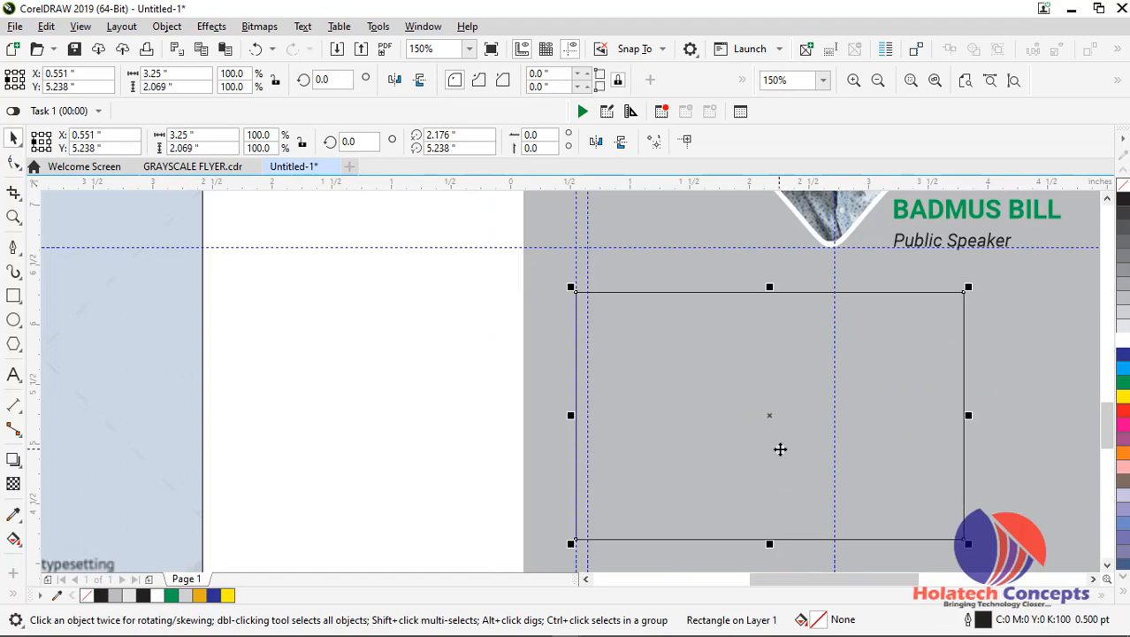
pyautogui.scroll(-2, 784, 450)
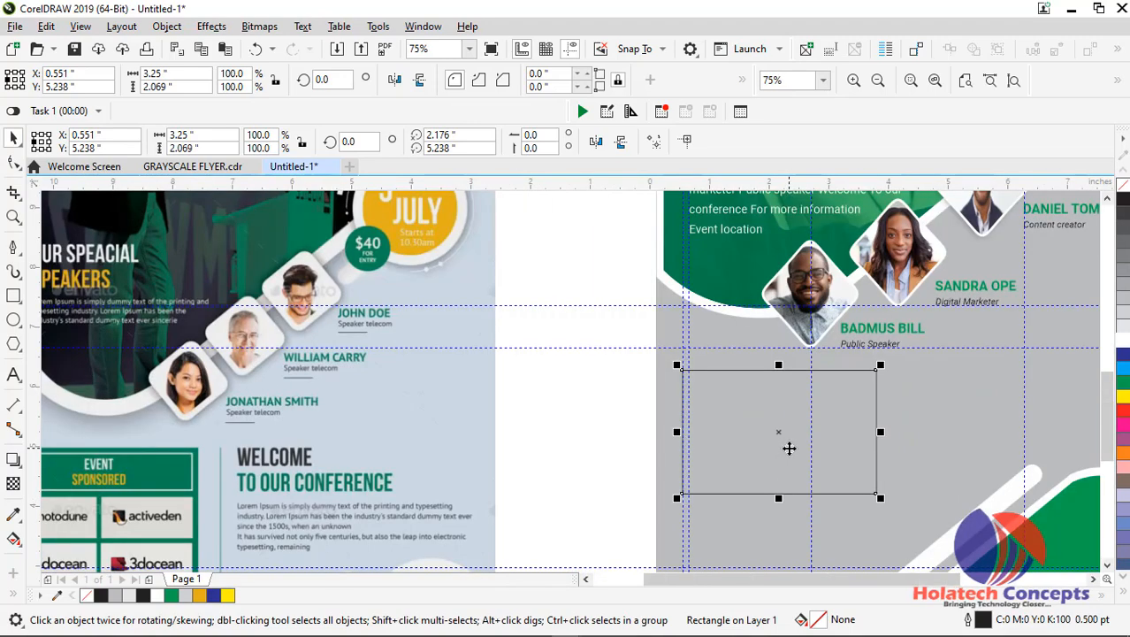
pyautogui.click(1117, 384)
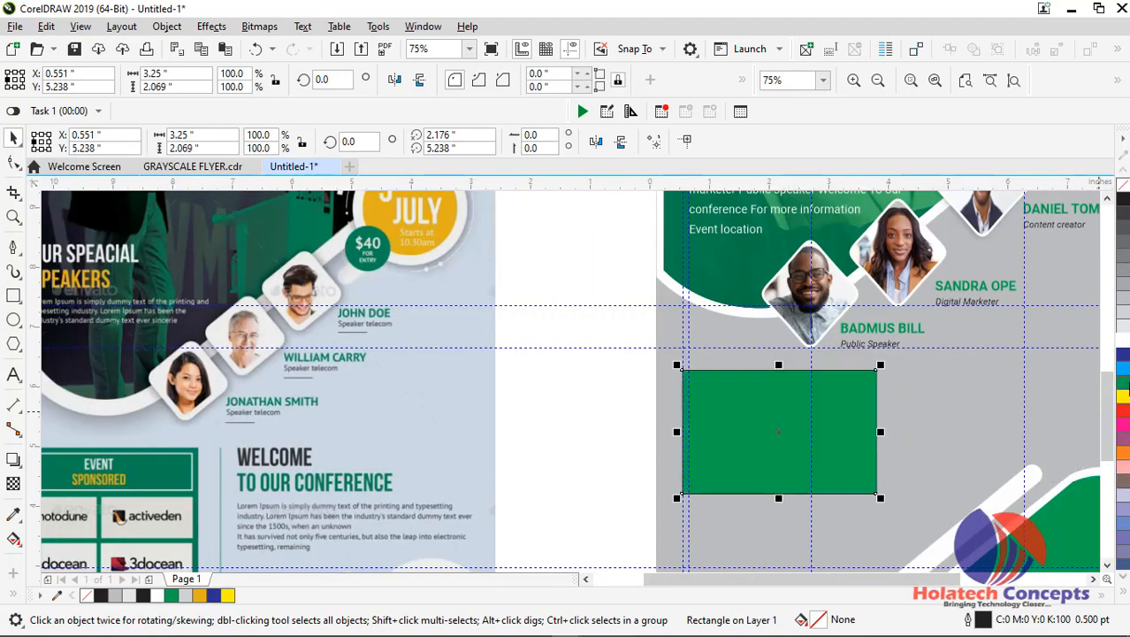
pyautogui.rightClick(1118, 384)
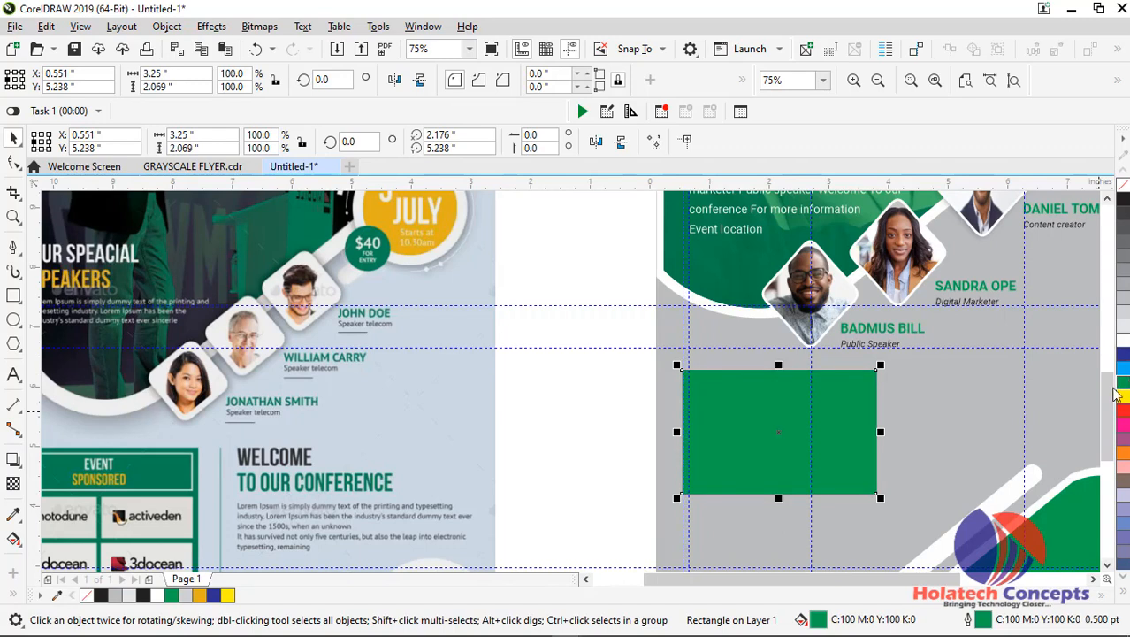
pyautogui.click(504, 456)
pyautogui.click(752, 481)
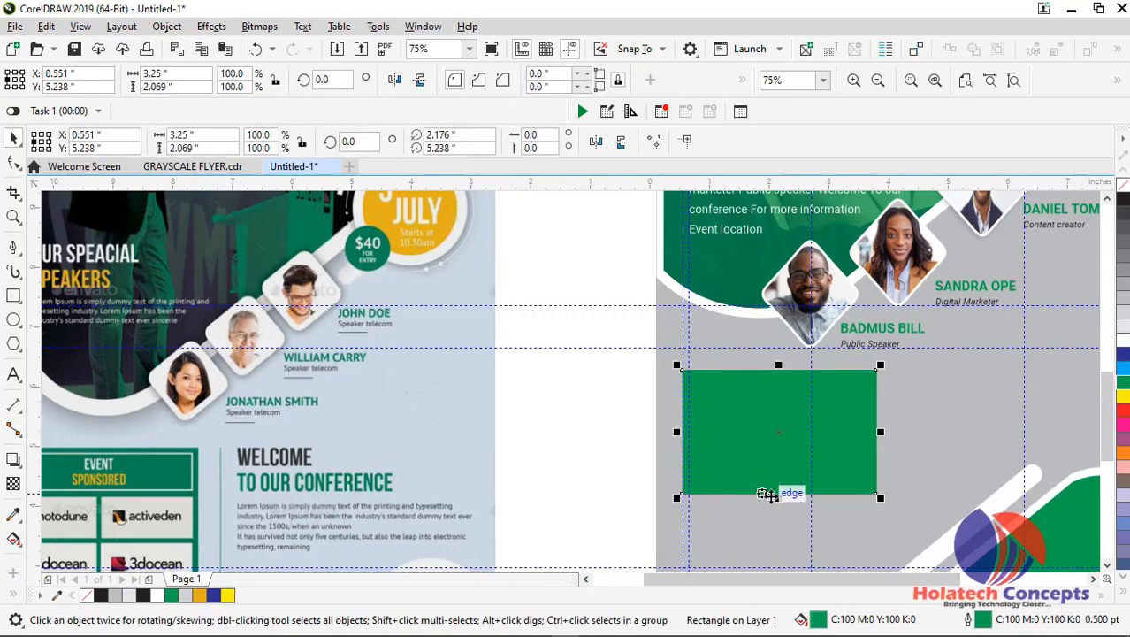
pyautogui.moveTo(777, 493); pyautogui.dragTo(782, 516)
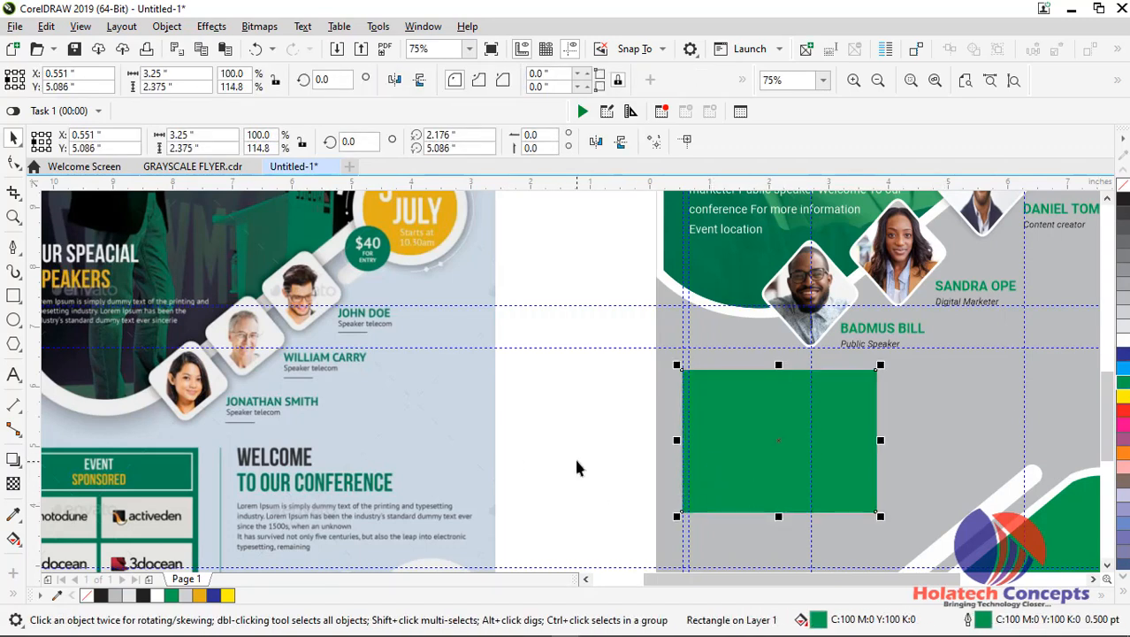
pyautogui.click(599, 444)
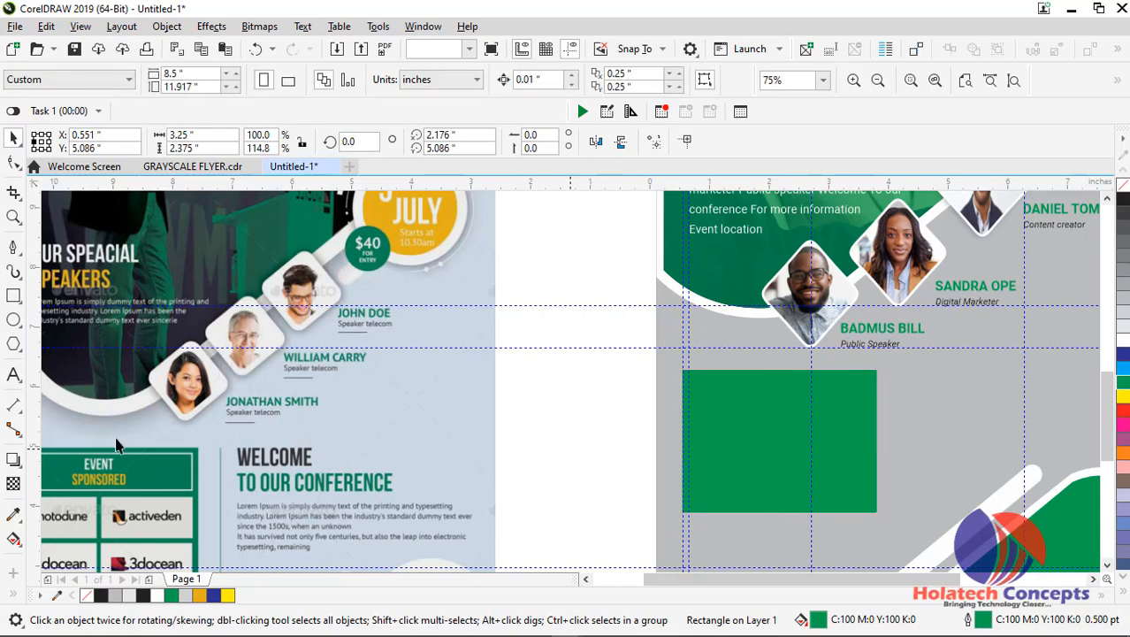
# Draw a white-outlined heading frame about 2.94 by 0.58 inches inside the upper part of the green rectangle
pyautogui.click(13, 297)
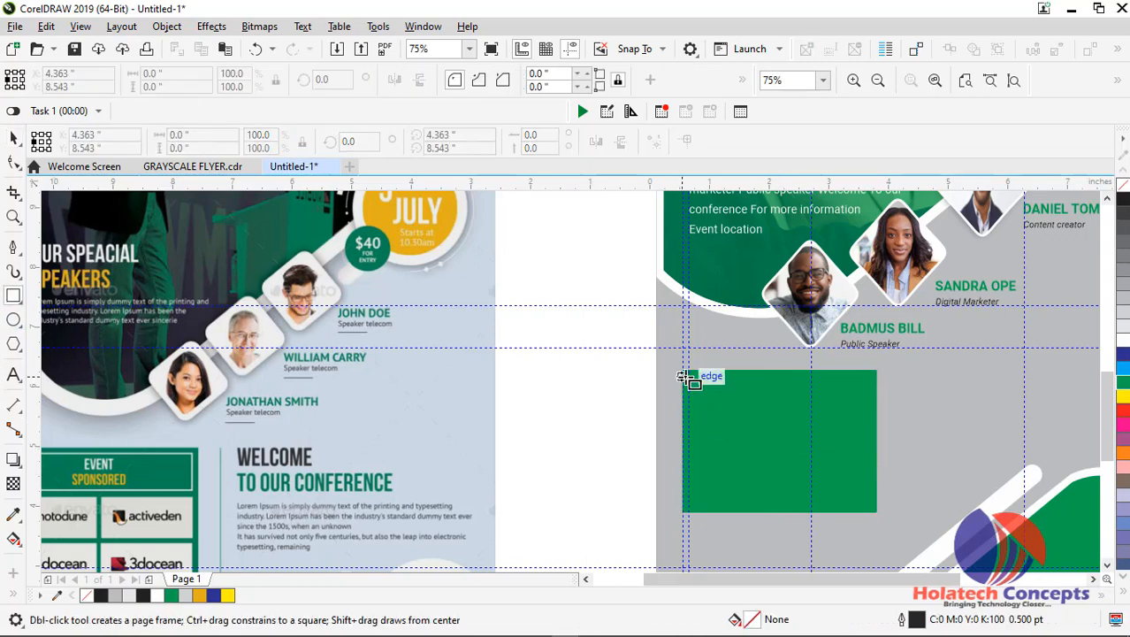
pyautogui.moveTo(688, 379)
pyautogui.mouseDown()
pyautogui.moveTo(710, 412)
pyautogui.moveTo(868, 414)
pyautogui.mouseUp()
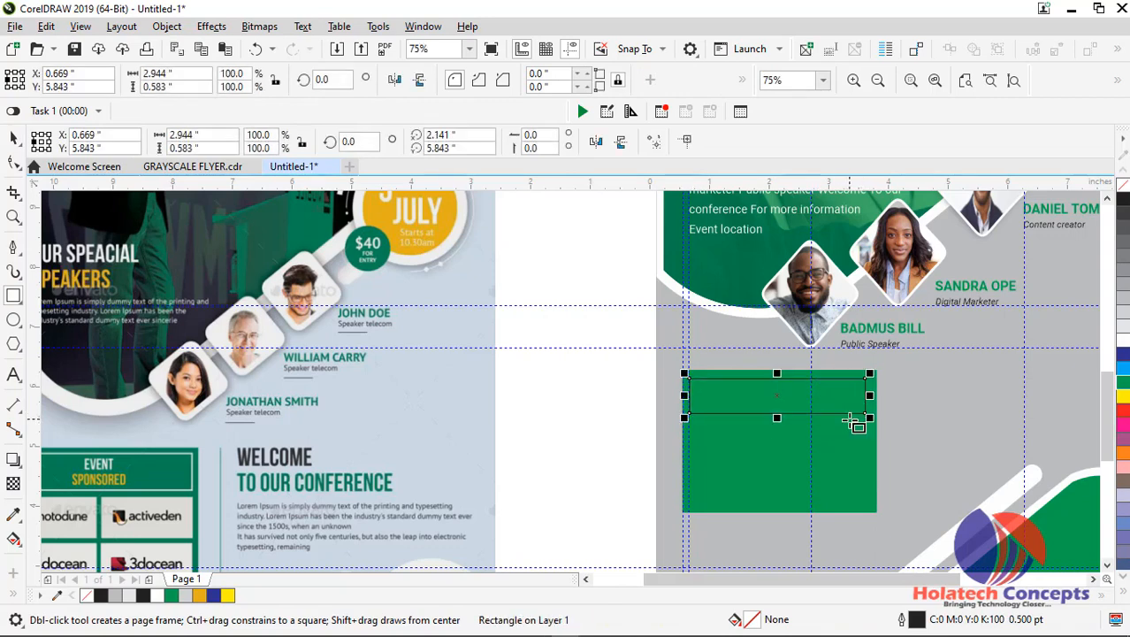
pyautogui.rightClick(1121, 343)
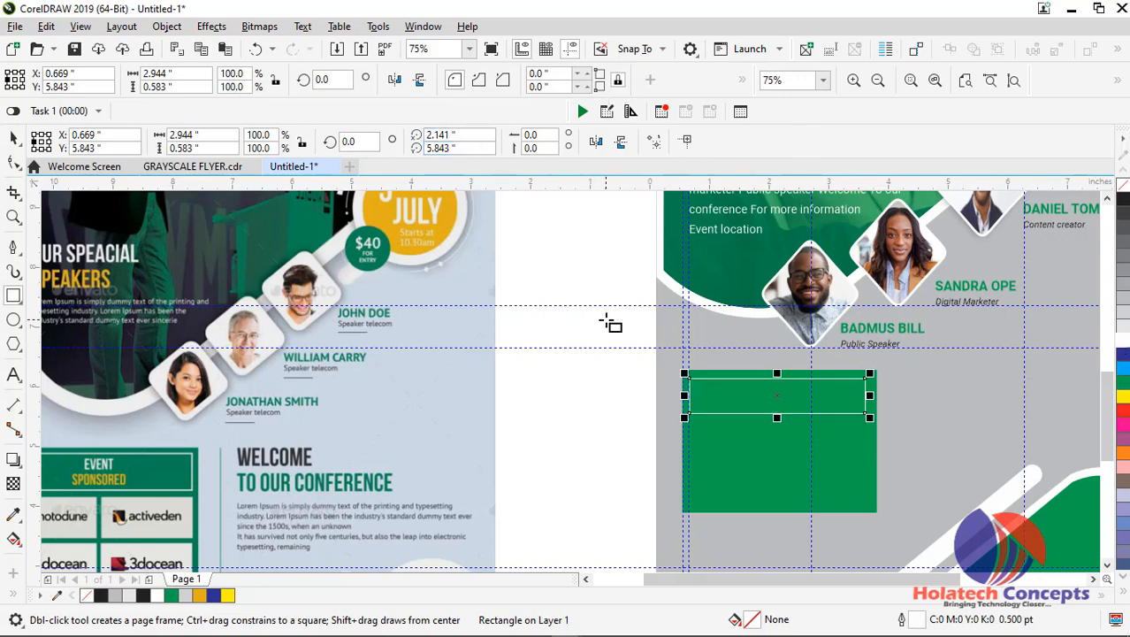
# Set the heading frame's outline width to 2.0 pt, with Behind fill and Scale with object enabled
pyautogui.press('F12')
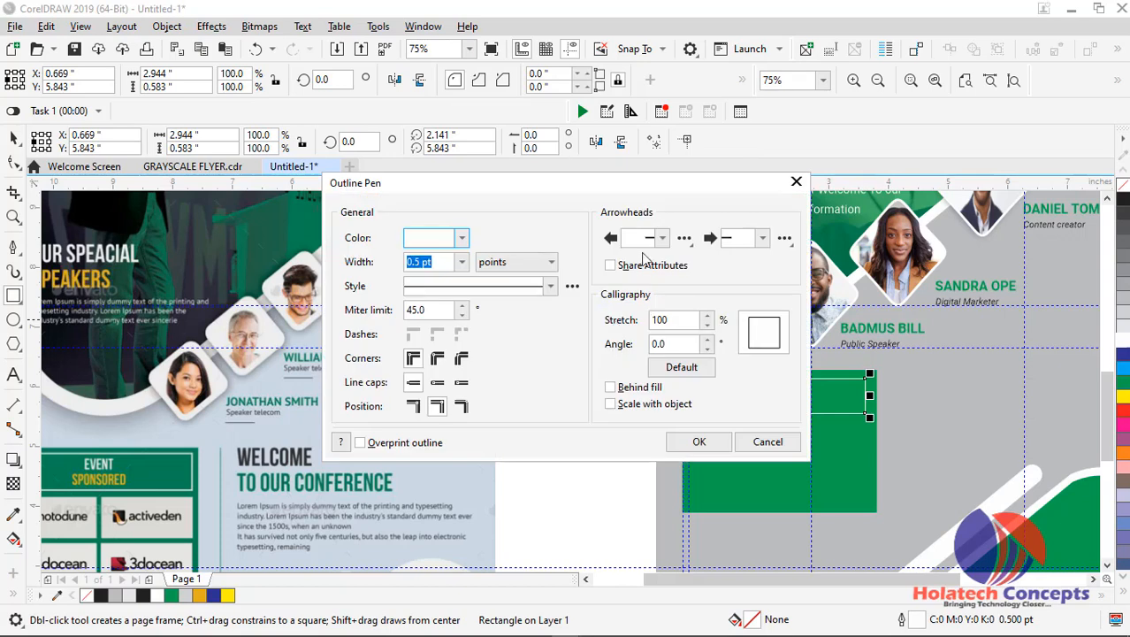
pyautogui.click(462, 262)
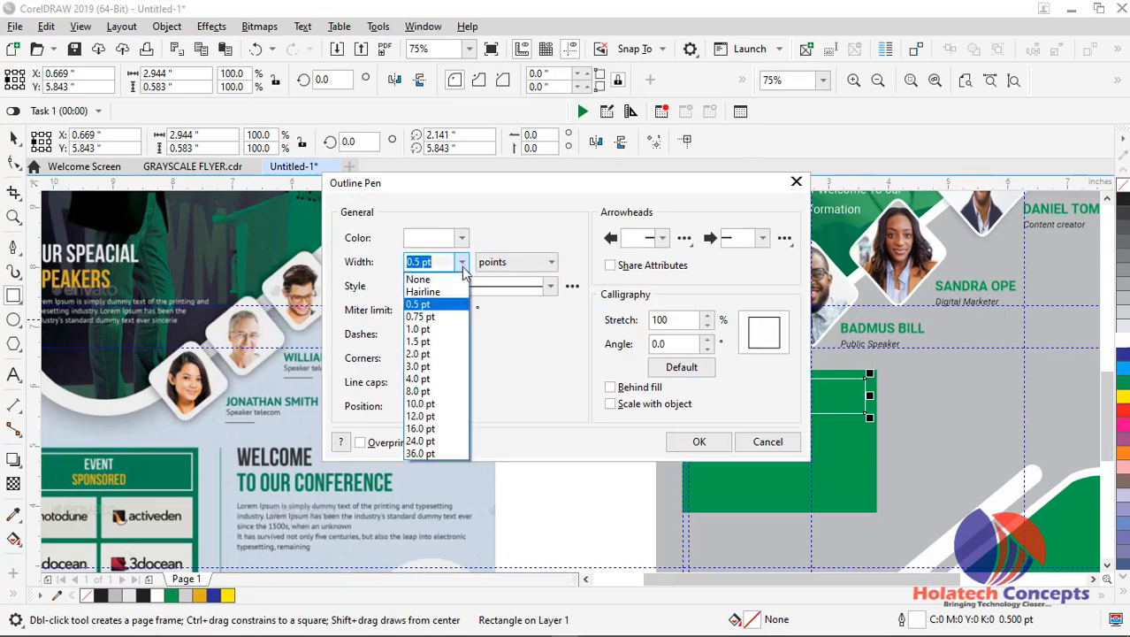
pyautogui.click(439, 354)
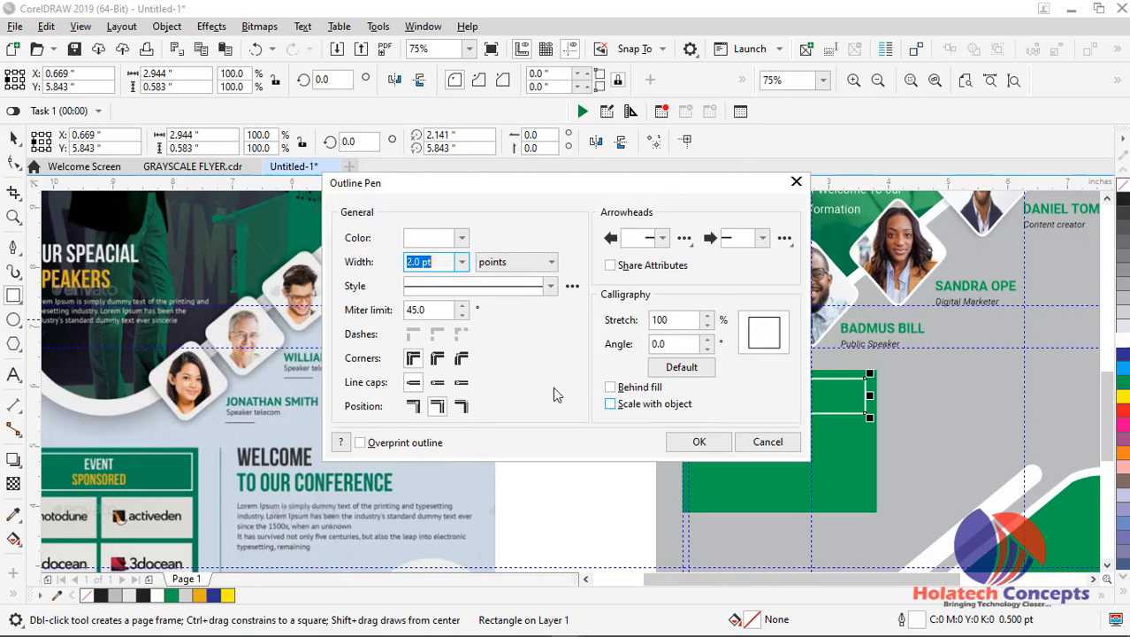
pyautogui.click(655, 388)
pyautogui.click(652, 404)
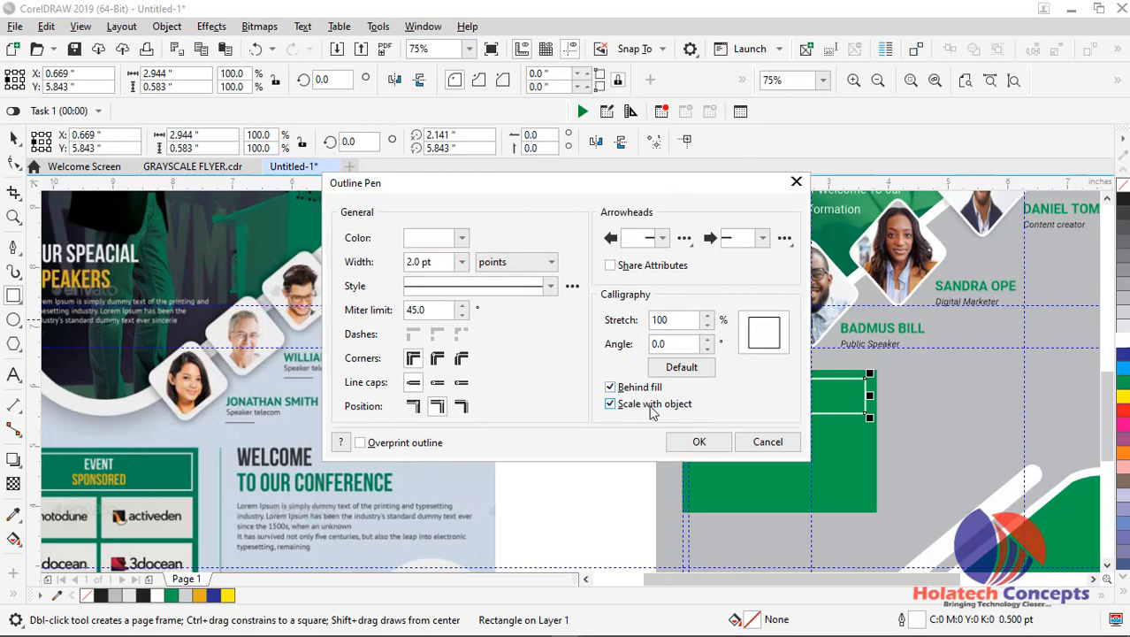
pyautogui.click(699, 441)
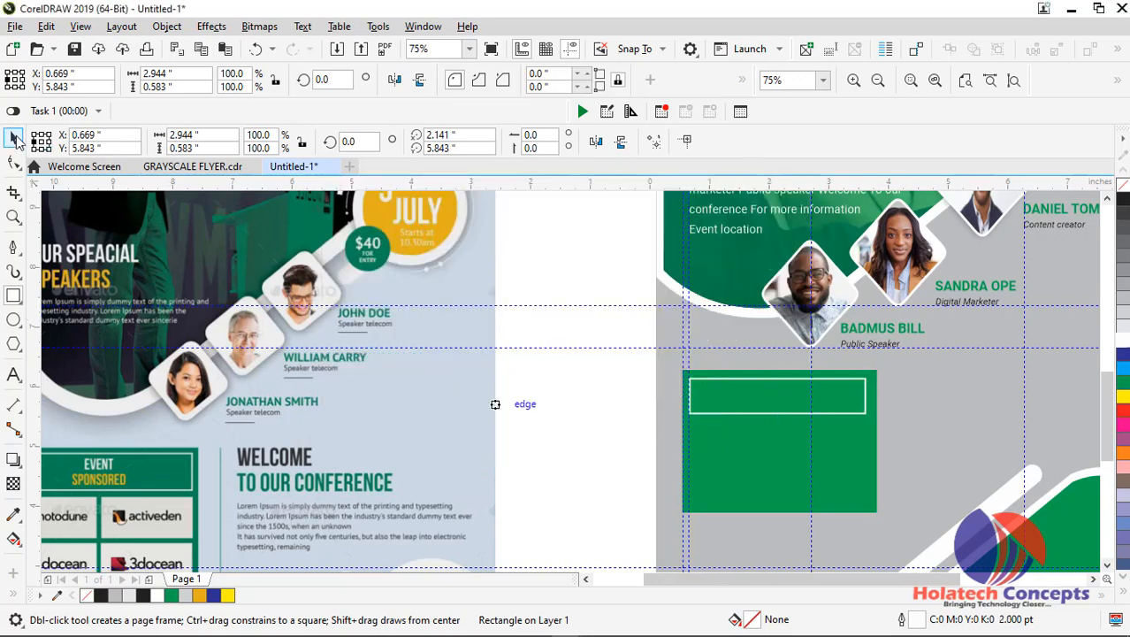
# Place a copy of the white heading frame about 0.96 inches below the original, inside the green rectangle
pyautogui.click(14, 139)
pyautogui.click(551, 446)
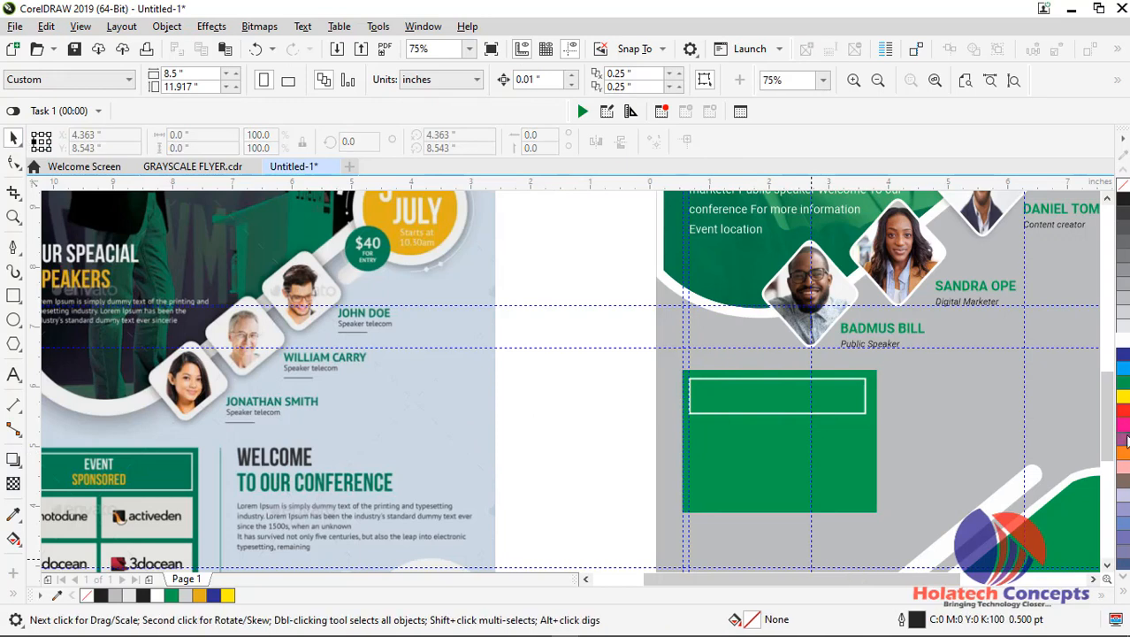
pyautogui.scroll(-3, 1106, 415)
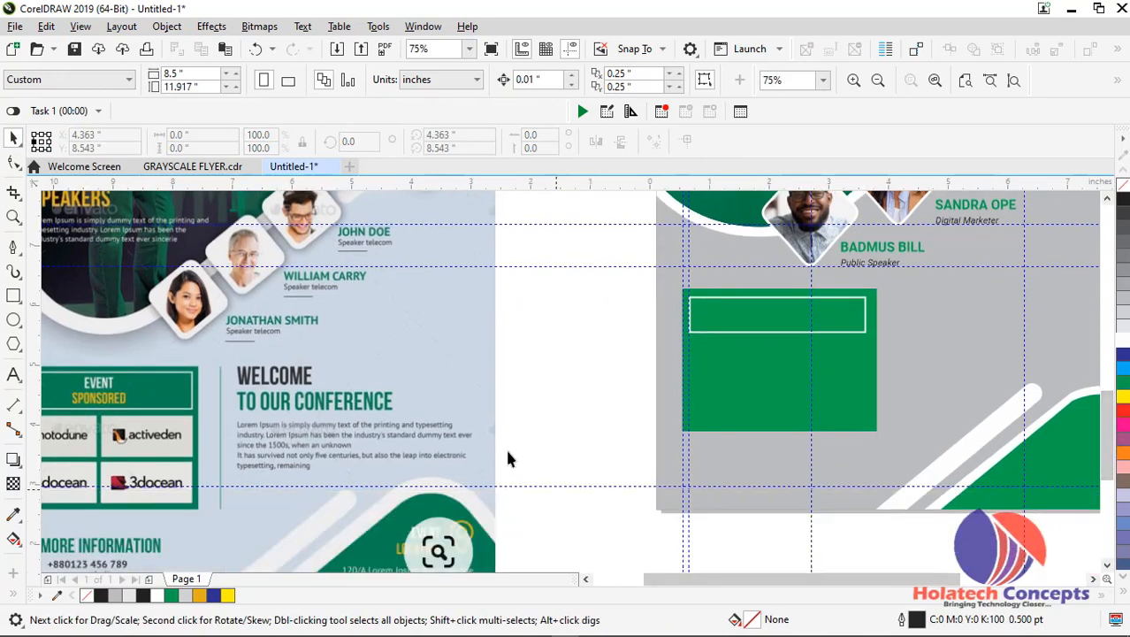
pyautogui.click(760, 334)
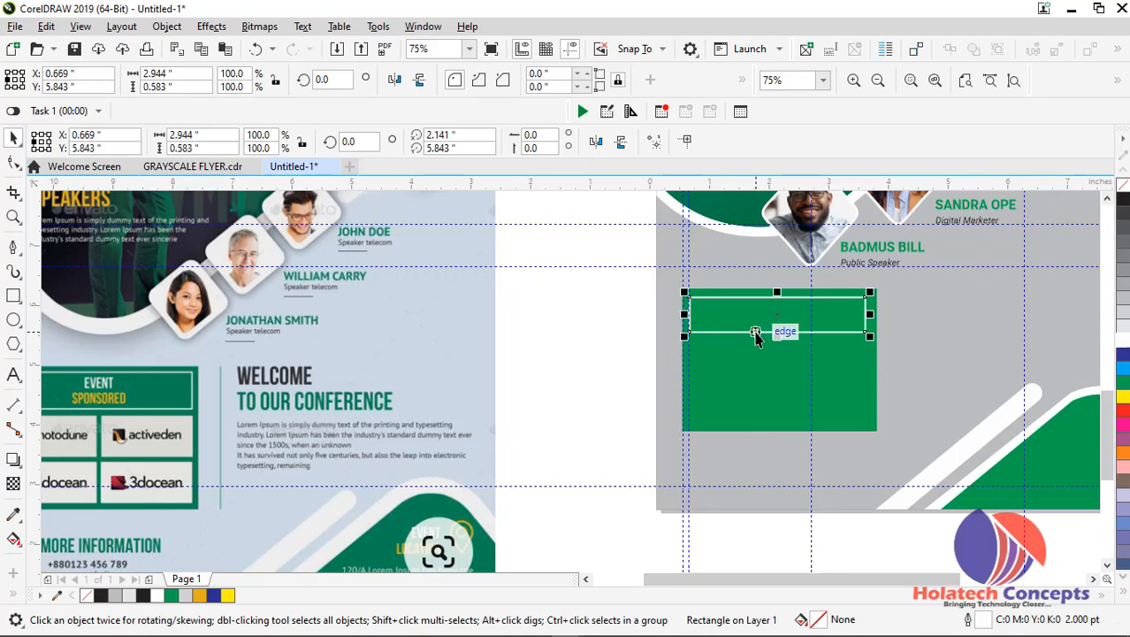
pyautogui.moveTo(760, 334); pyautogui.dragTo(757, 374)
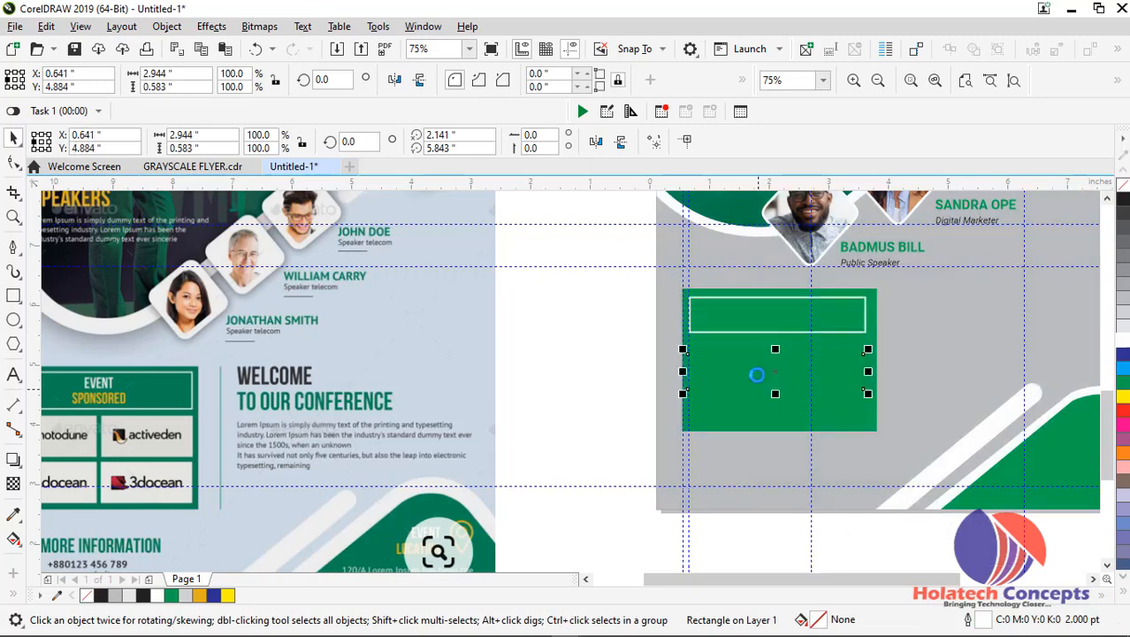
pyautogui.rightClick(757, 370)
pyautogui.scroll(1, 757, 367)
pyautogui.click(534, 319)
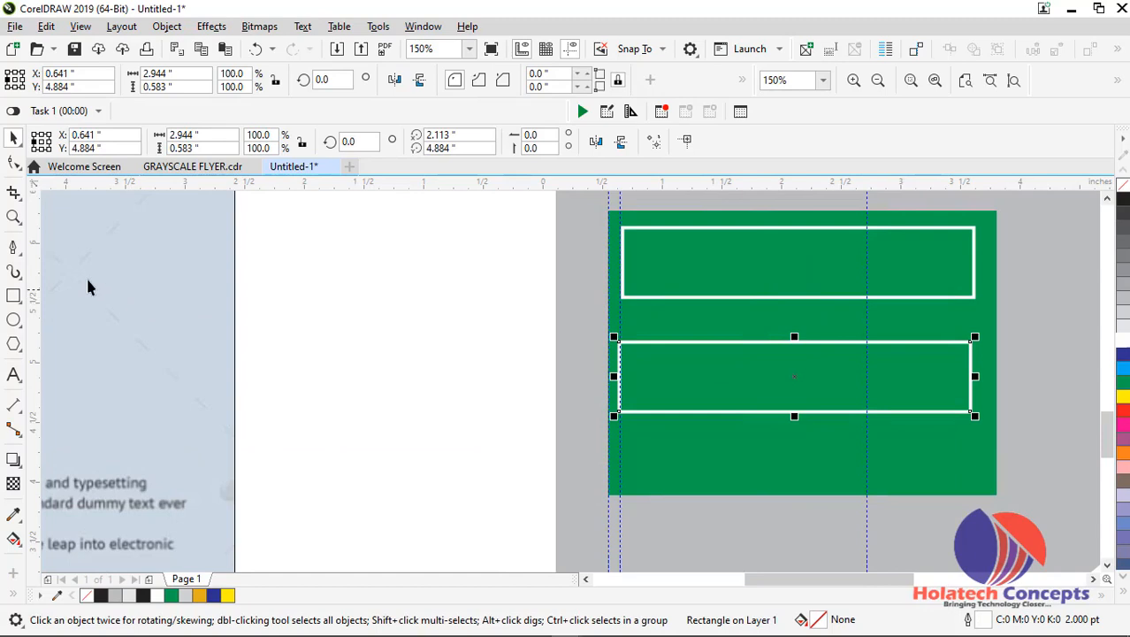
# Add a vertical guideline through the copied frame's centre and shorten the frame to that guideline, 1.472 inches wide
pyautogui.click(796, 350)
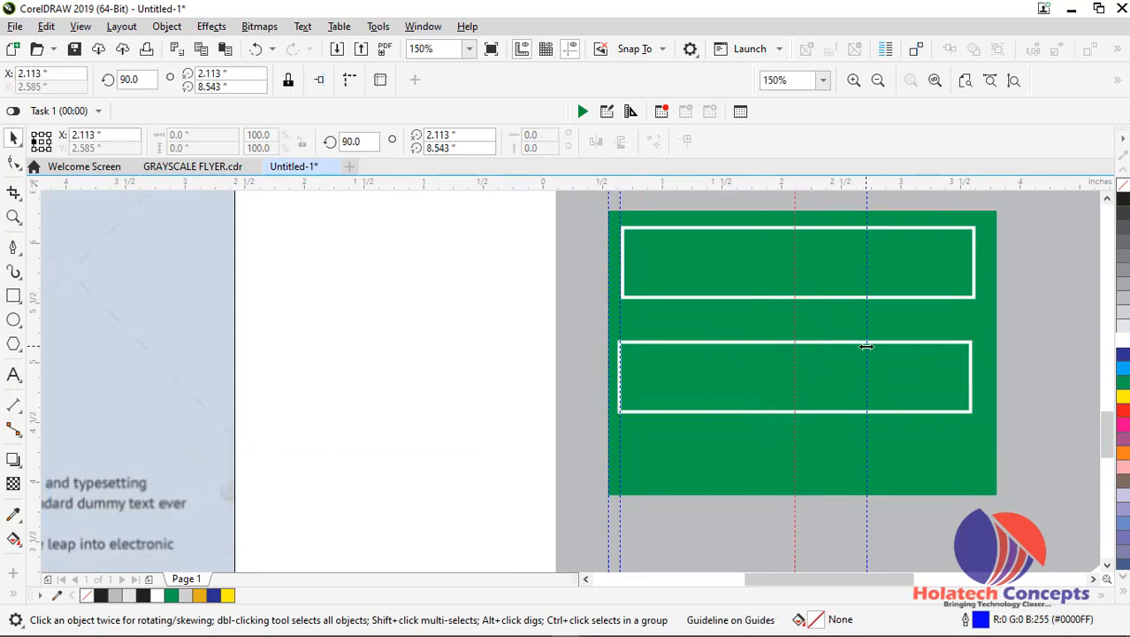
pyautogui.click(846, 347)
pyautogui.moveTo(972, 378); pyautogui.dragTo(798, 378)
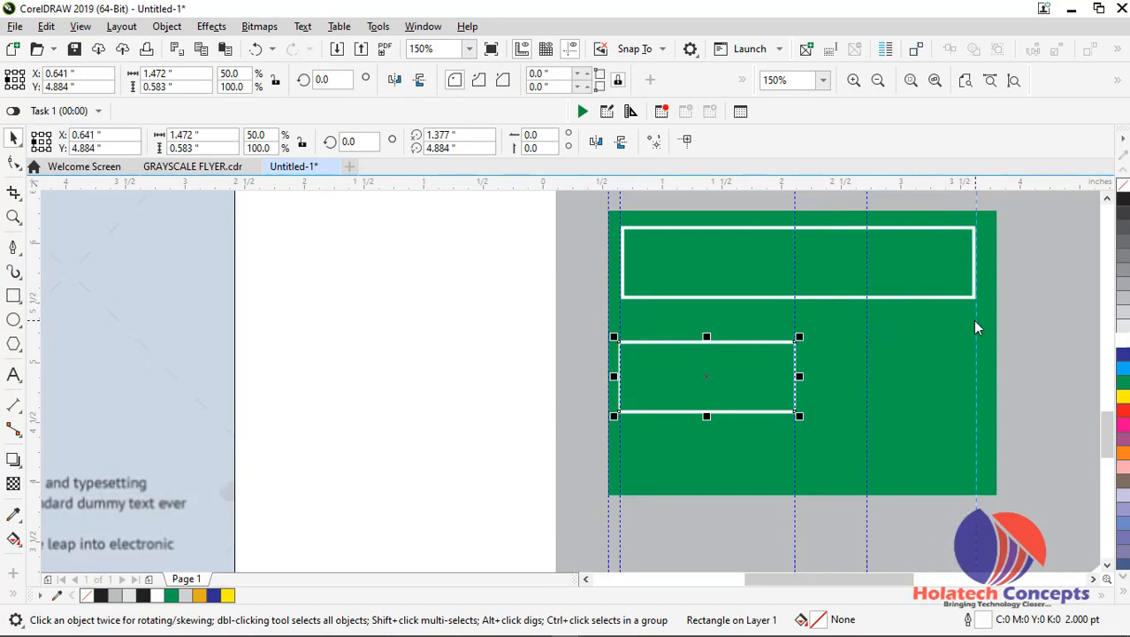
# Add a vertical guideline at the heading frame's right edge and duplicate the half-width frame beside itself, ending at that guideline
pyautogui.click(973, 320)
pyautogui.click(746, 342)
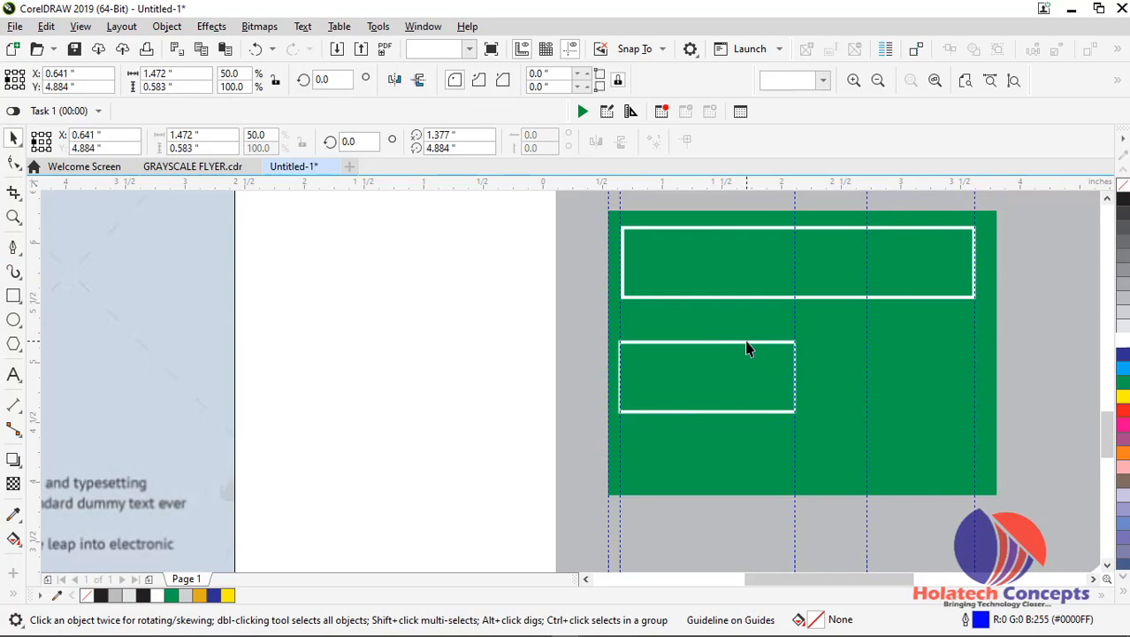
pyautogui.moveTo(747, 342); pyautogui.dragTo(927, 345)
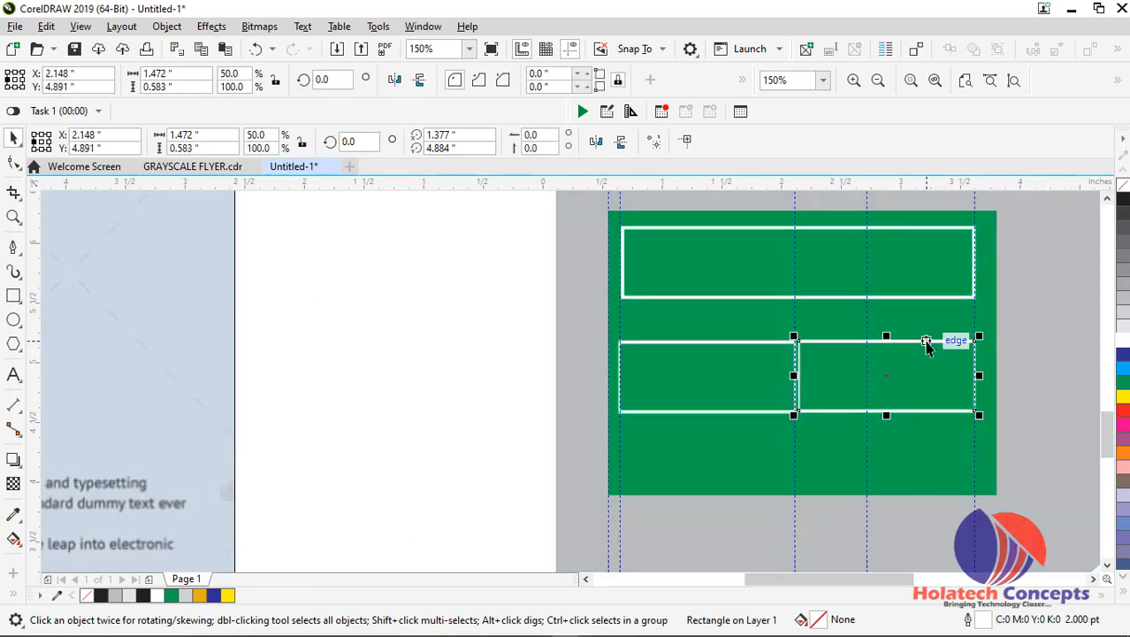
# Narrow the left half-width frame to about 1.465 inches and the right one to about 1.396 inches, leaving a gap between them
pyautogui.scroll(-2, 884, 363)
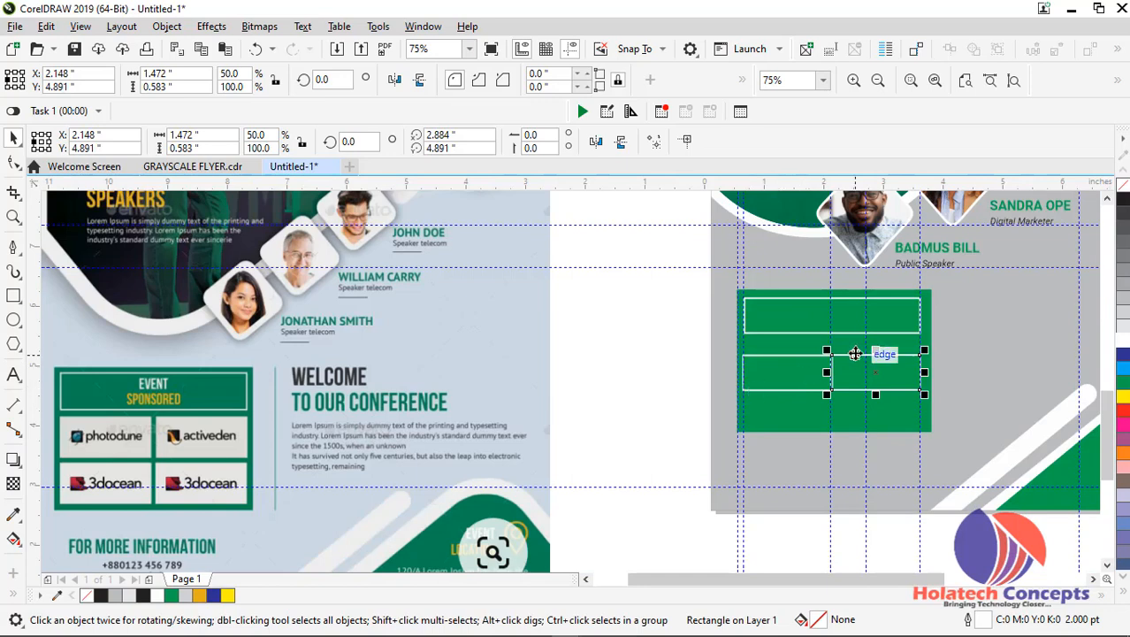
pyautogui.moveTo(827, 372); pyautogui.dragTo(833, 372)
pyautogui.scroll(2, 832, 371)
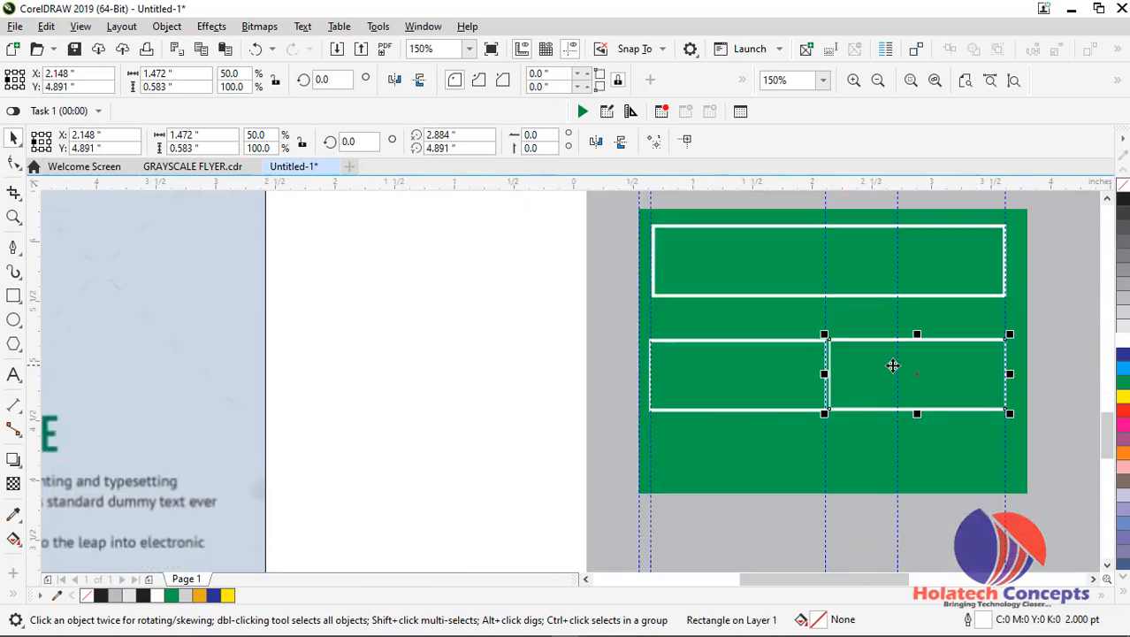
pyautogui.moveTo(827, 373); pyautogui.dragTo(844, 374)
pyautogui.click(823, 371)
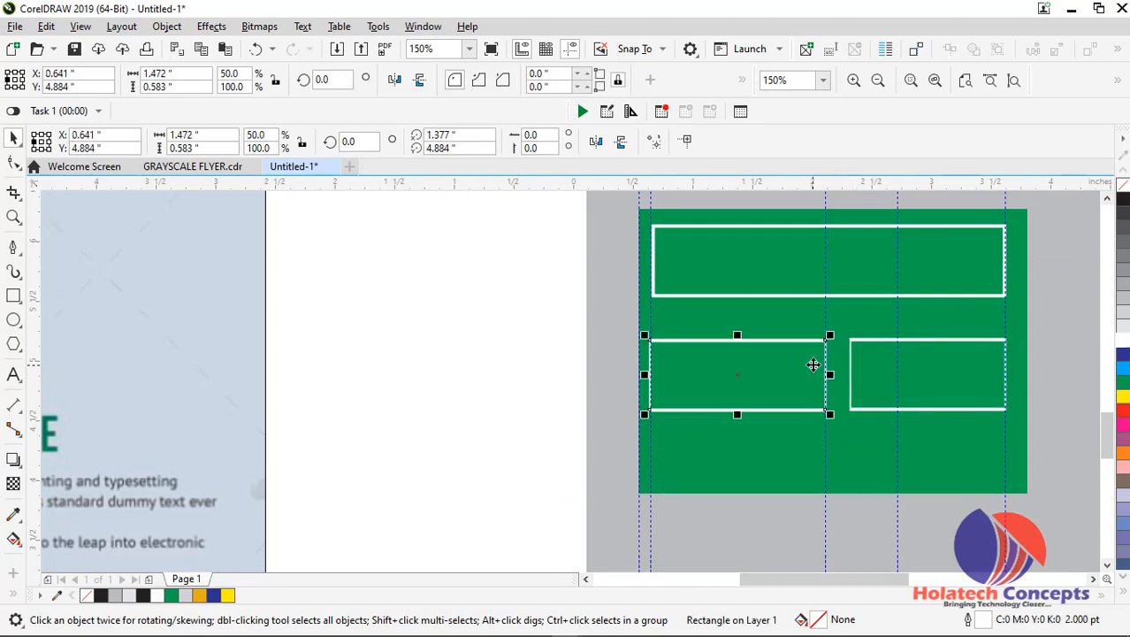
pyautogui.moveTo(829, 374)
pyautogui.mouseDown()
pyautogui.moveTo(816, 374)
pyautogui.moveTo(829, 374)
pyautogui.mouseUp()
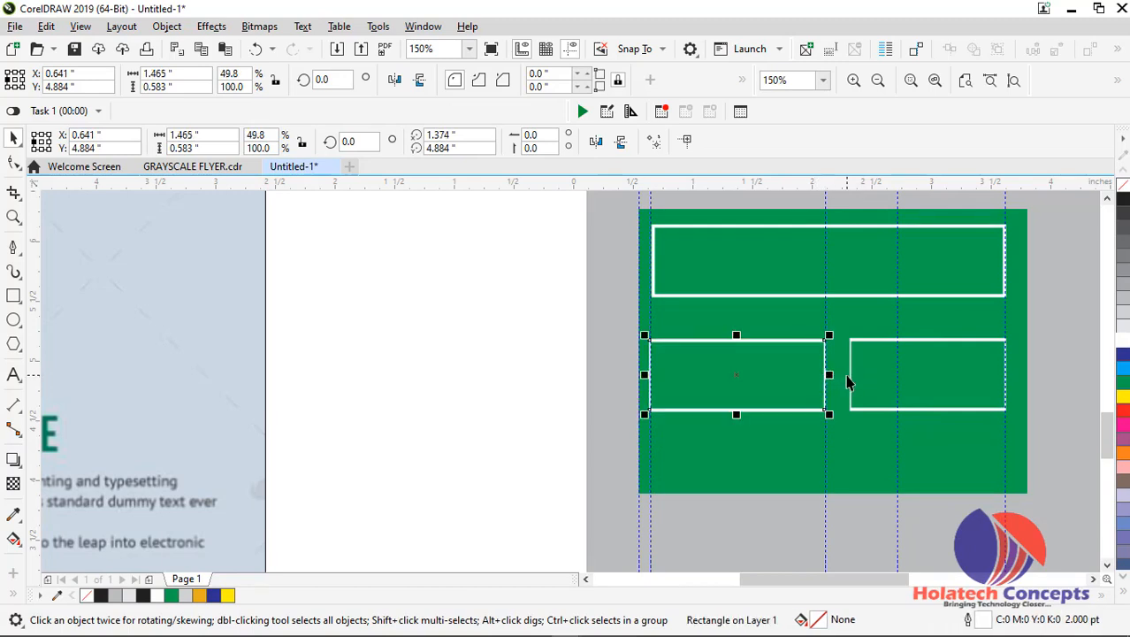
pyautogui.click(849, 381)
pyautogui.click(1057, 368)
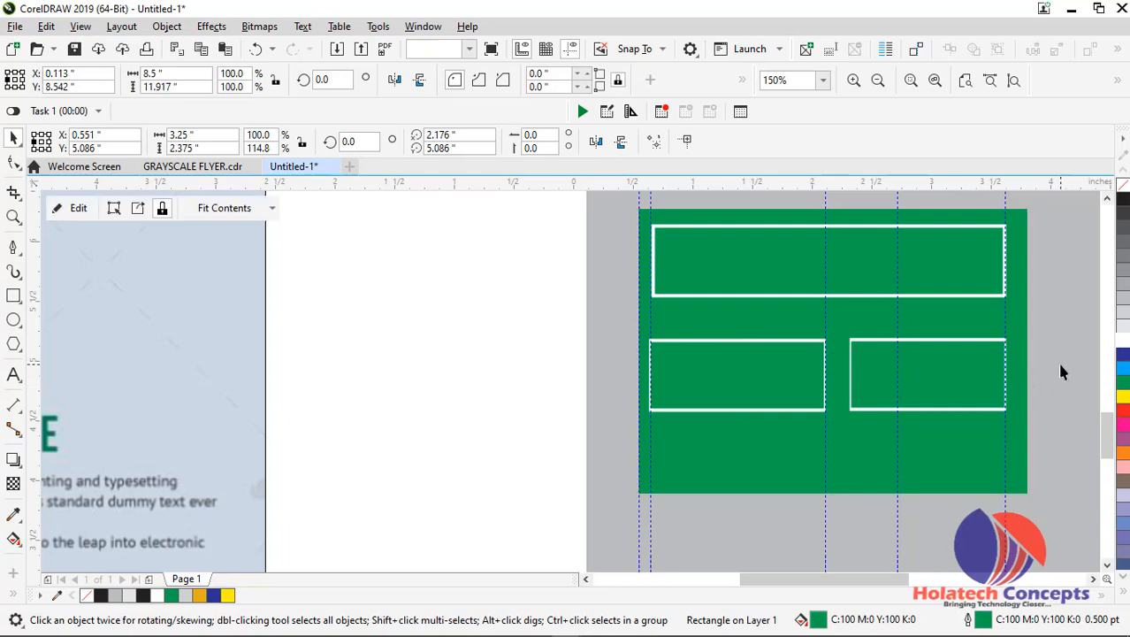
pyautogui.click(851, 409)
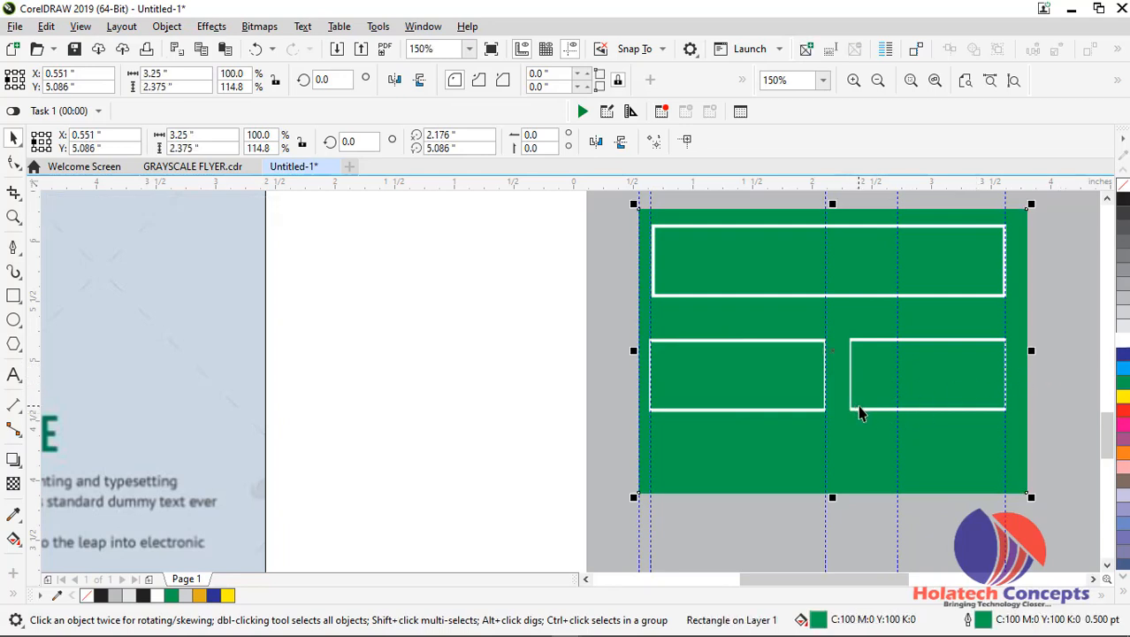
pyautogui.click(856, 408)
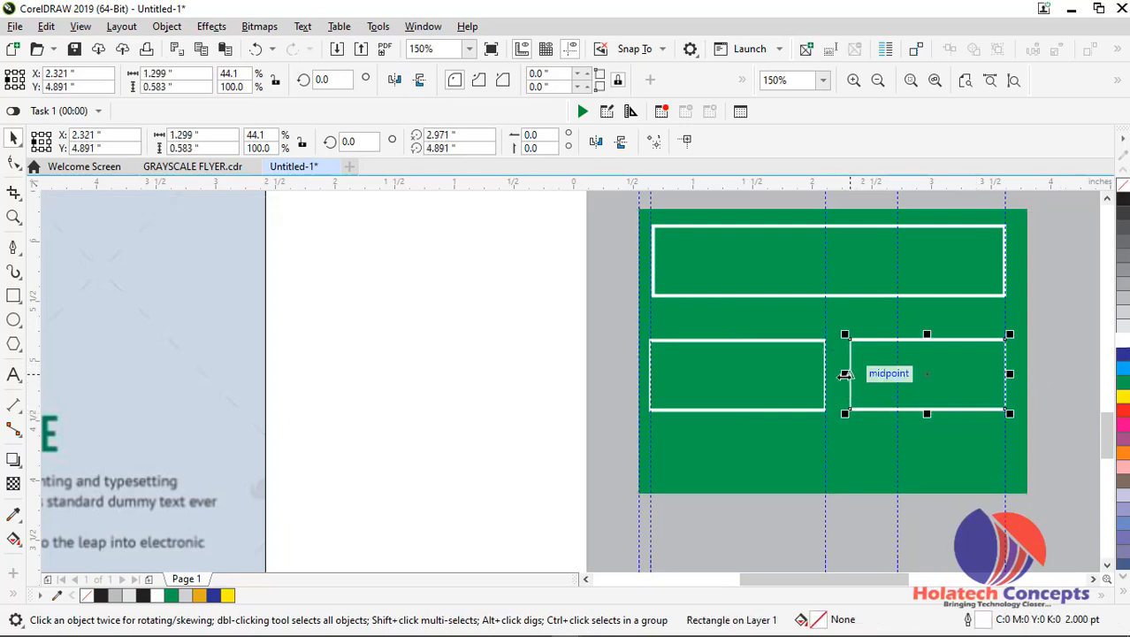
pyautogui.moveTo(844, 375); pyautogui.dragTo(837, 376)
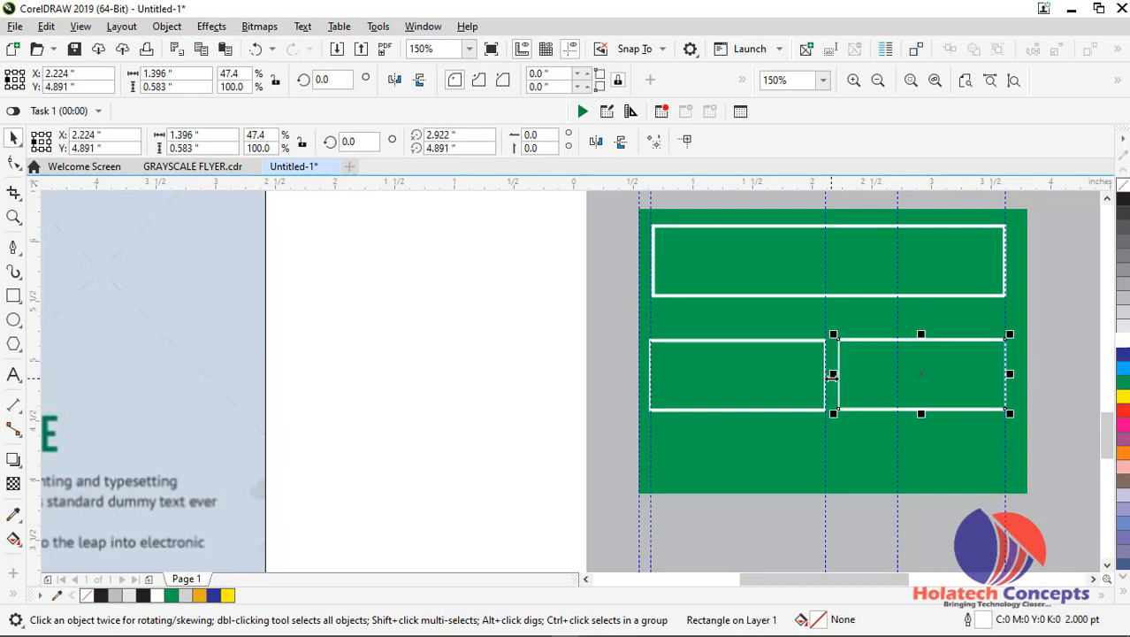
# Duplicate both half-width frames together as a second row directly beneath the first one
pyautogui.scroll(-4, 446, 385)
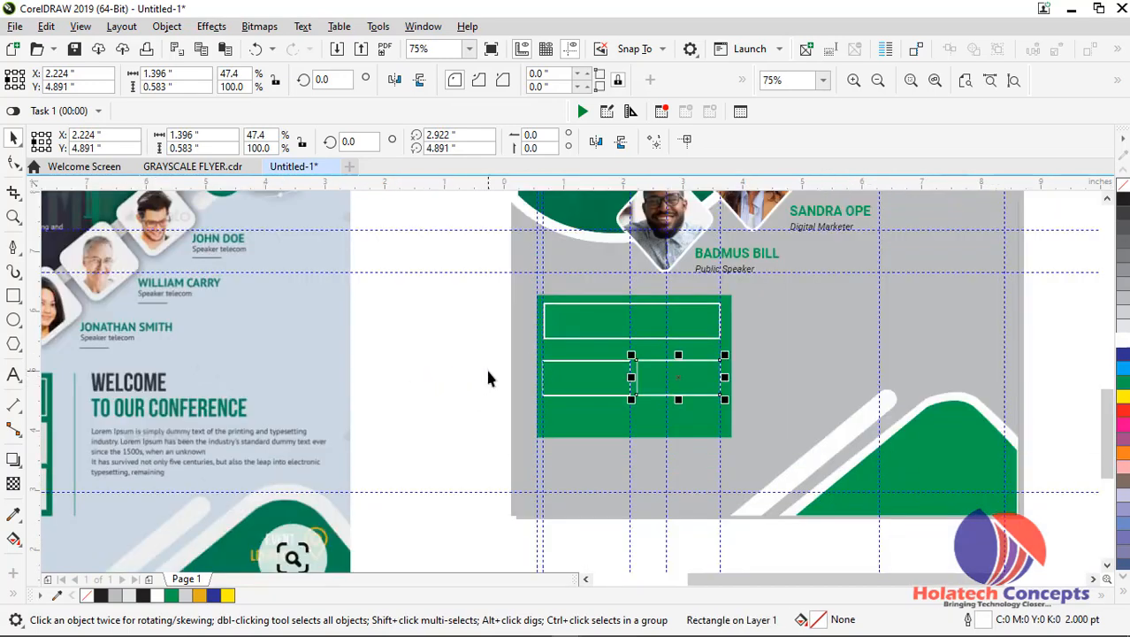
pyautogui.scroll(4, 489, 379)
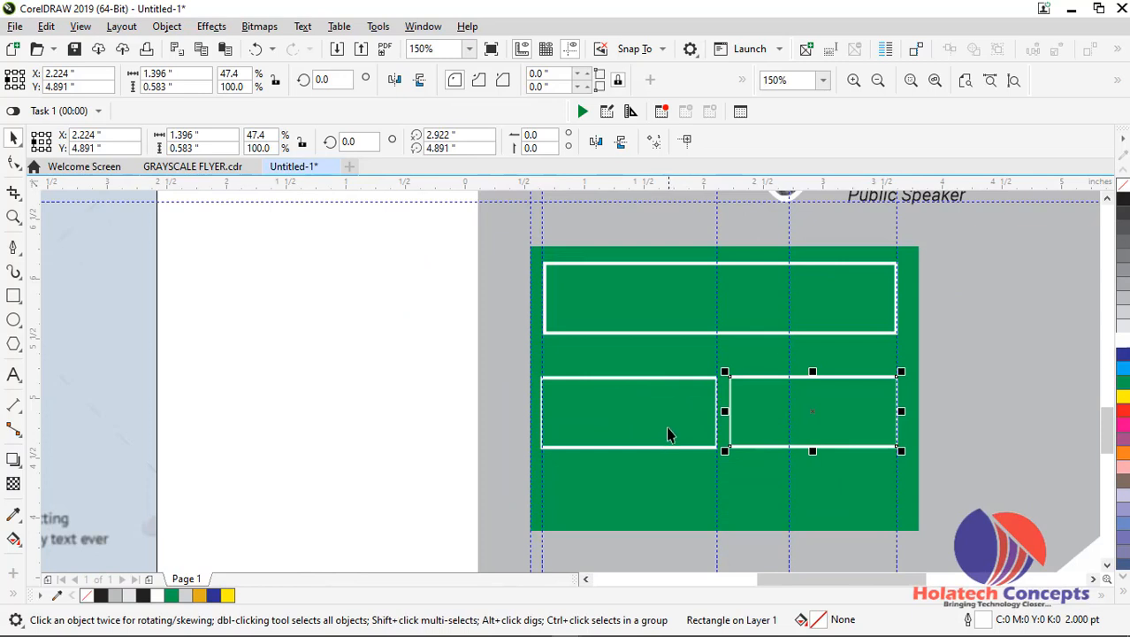
pyautogui.click(665, 447)
pyautogui.keyDown('shift'); pyautogui.click(762, 446); pyautogui.keyUp('shift')
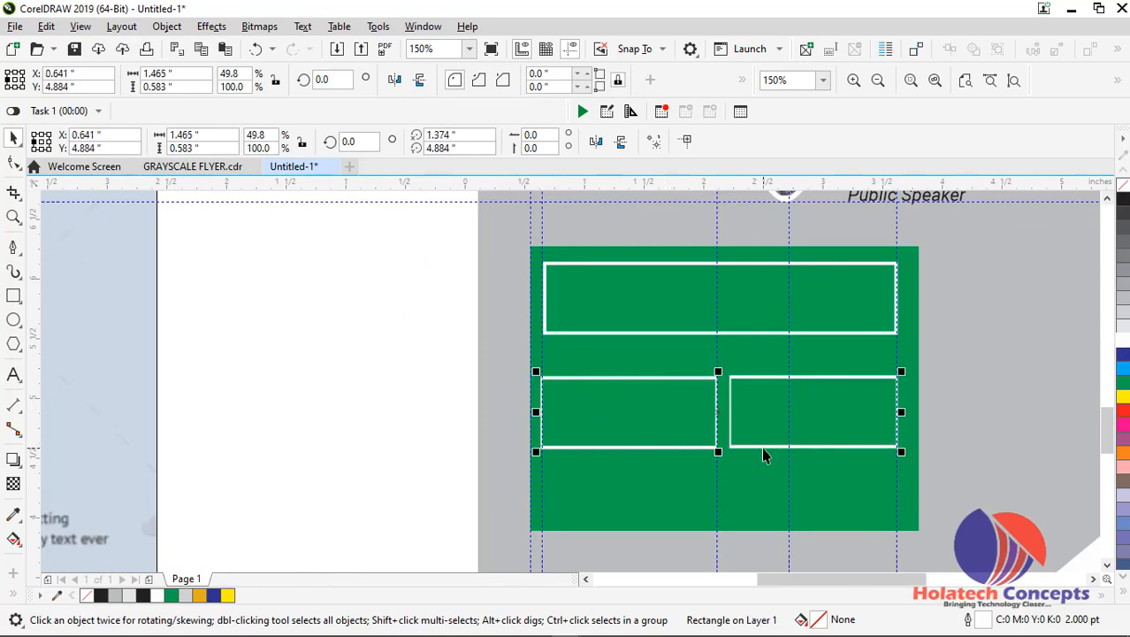
pyautogui.keyDown('shift'); pyautogui.click(762, 447); pyautogui.keyUp('shift')
pyautogui.click(769, 487)
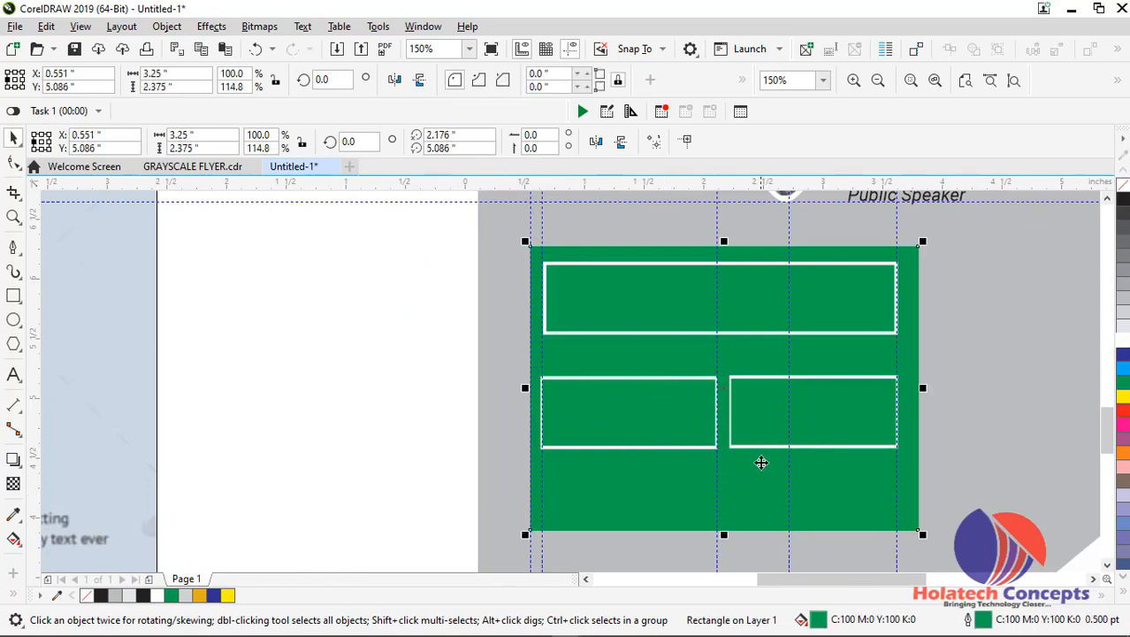
pyautogui.click(415, 390)
pyautogui.click(629, 447)
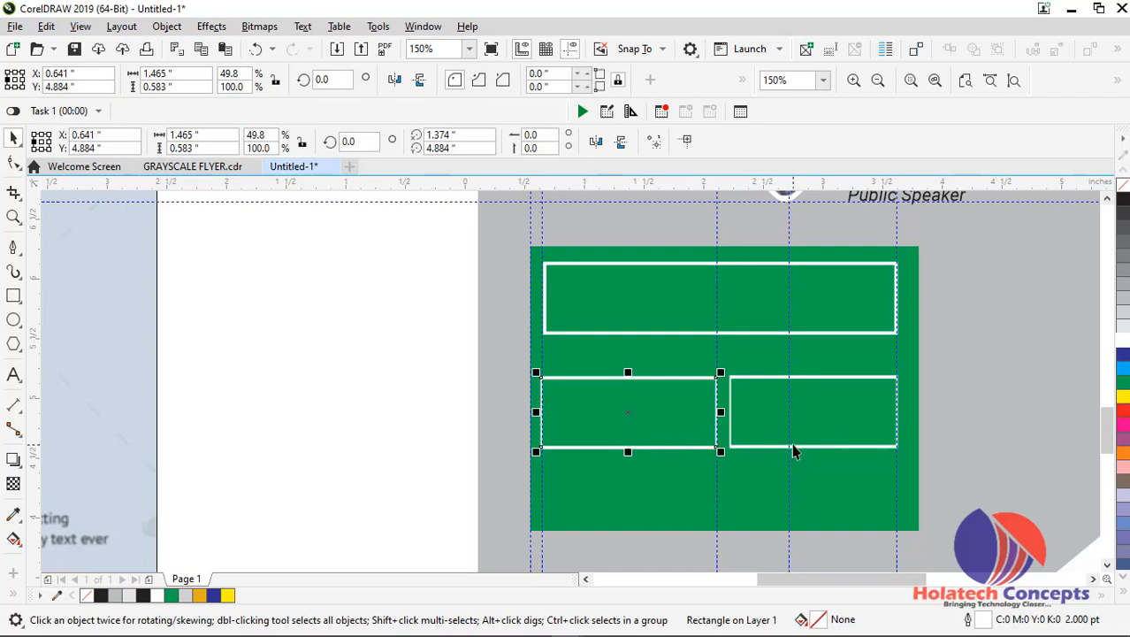
pyautogui.keyDown('shift'); pyautogui.click(766, 446); pyautogui.keyUp('shift')
pyautogui.moveTo(757, 446); pyautogui.dragTo(753, 524)
pyautogui.scroll(2, 752, 519)
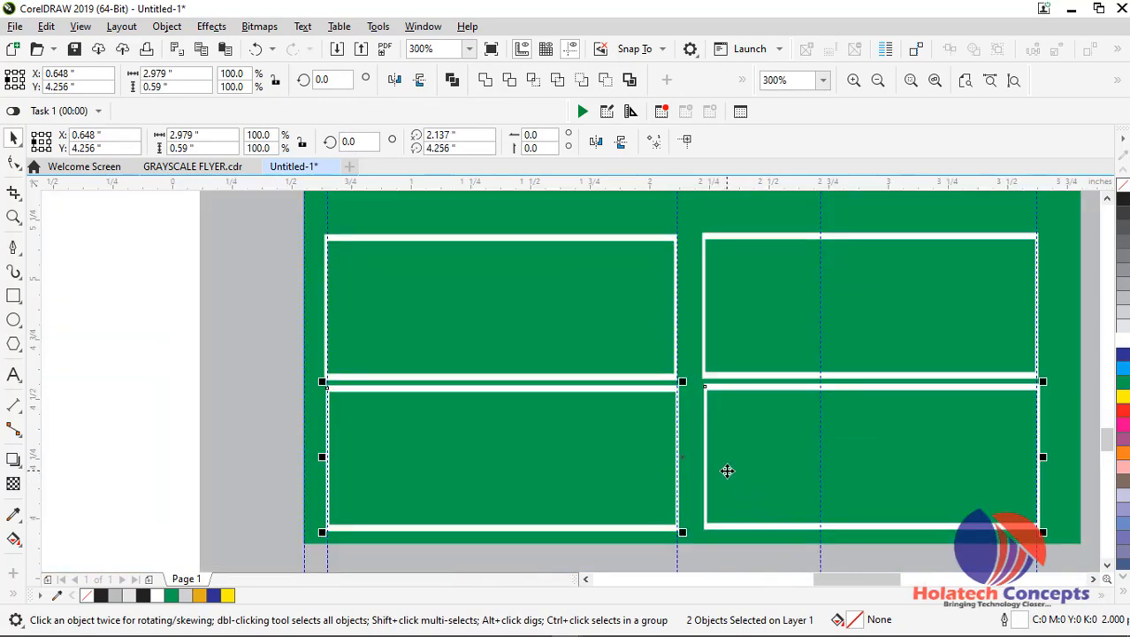
# Nudge the second row of frames down slightly to widen the gap under the first row
pyautogui.press('Down')
pyautogui.press('Down')
pyautogui.press('Down')
pyautogui.press('Down')
pyautogui.press('Down')
pyautogui.press('Down')
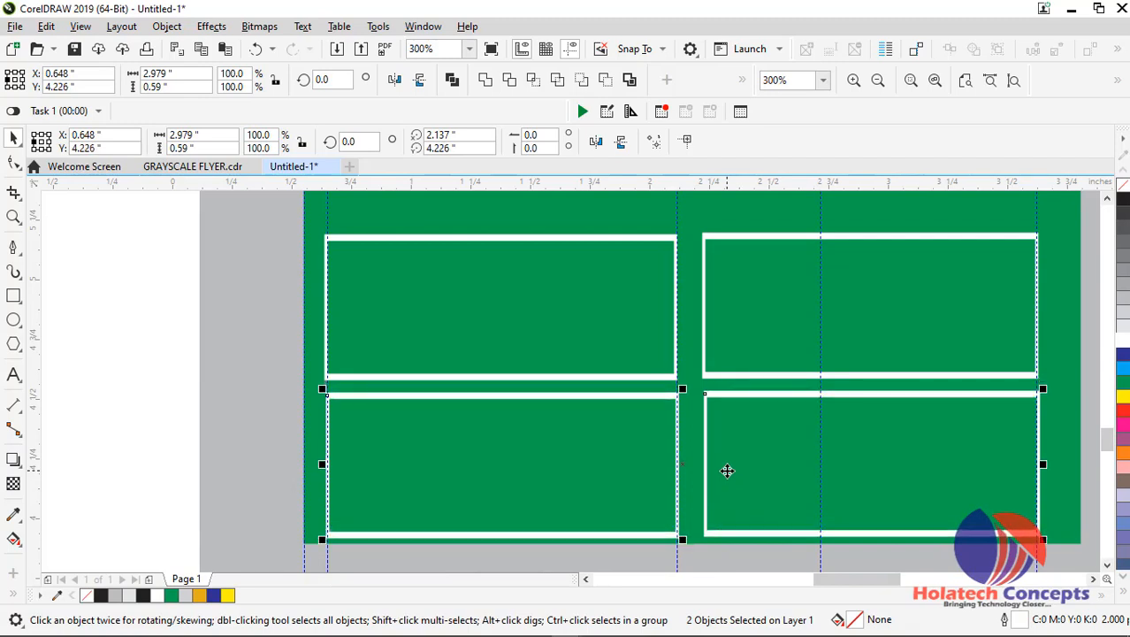
pyautogui.scroll(-2, 782, 444)
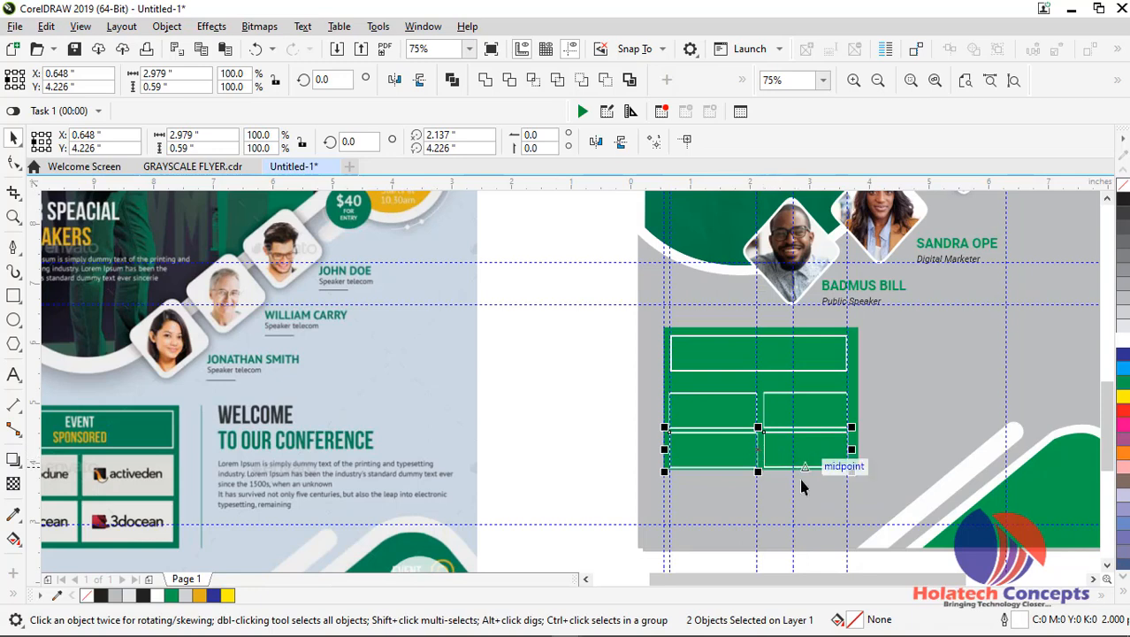
pyautogui.click(549, 421)
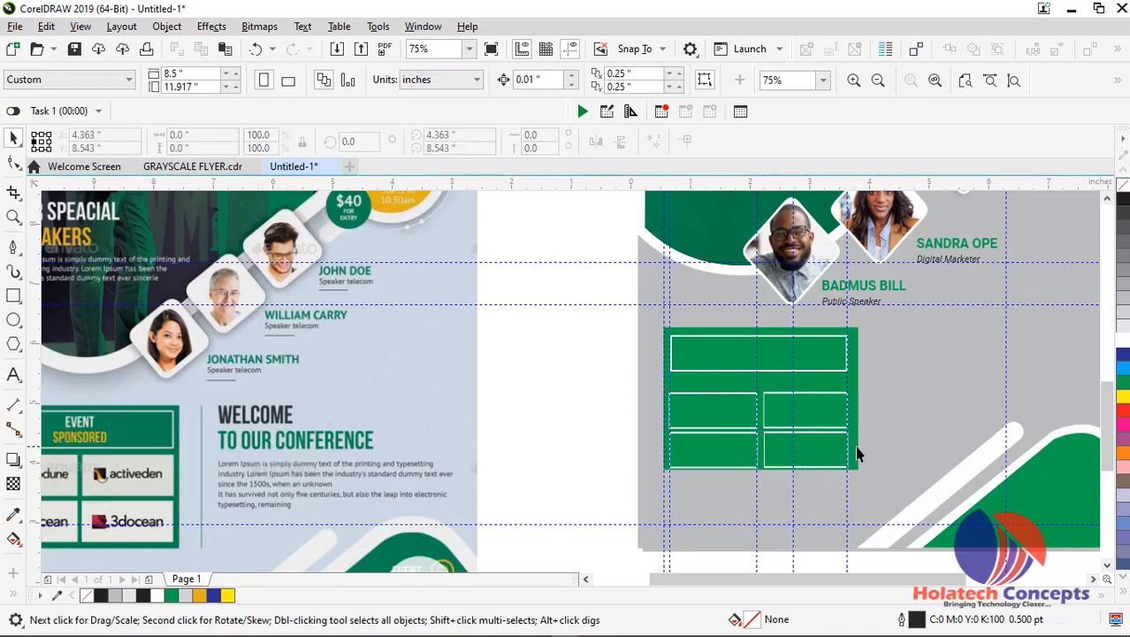
# Move the green background rectangle down to about Y 5.027 inches so it leaves a margin beneath the lower frames
pyautogui.click(854, 446)
pyautogui.press('Down')
pyautogui.press('Down')
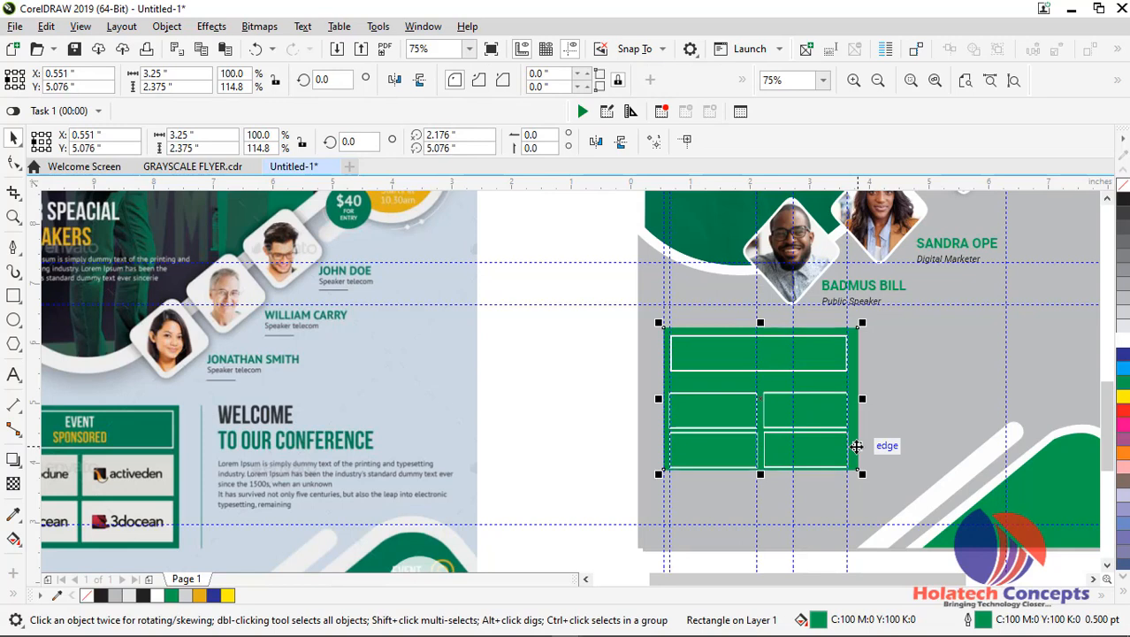
pyautogui.scroll(2, 856, 446)
pyautogui.moveTo(852, 450); pyautogui.dragTo(855, 457)
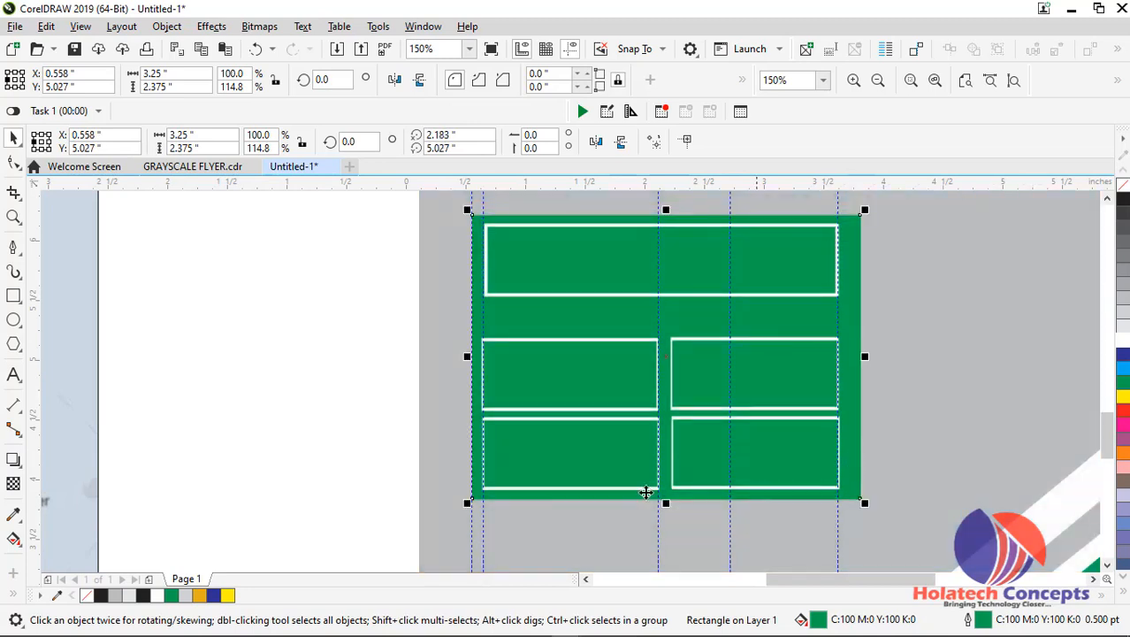
pyautogui.click(382, 407)
pyautogui.scroll(-2, 383, 403)
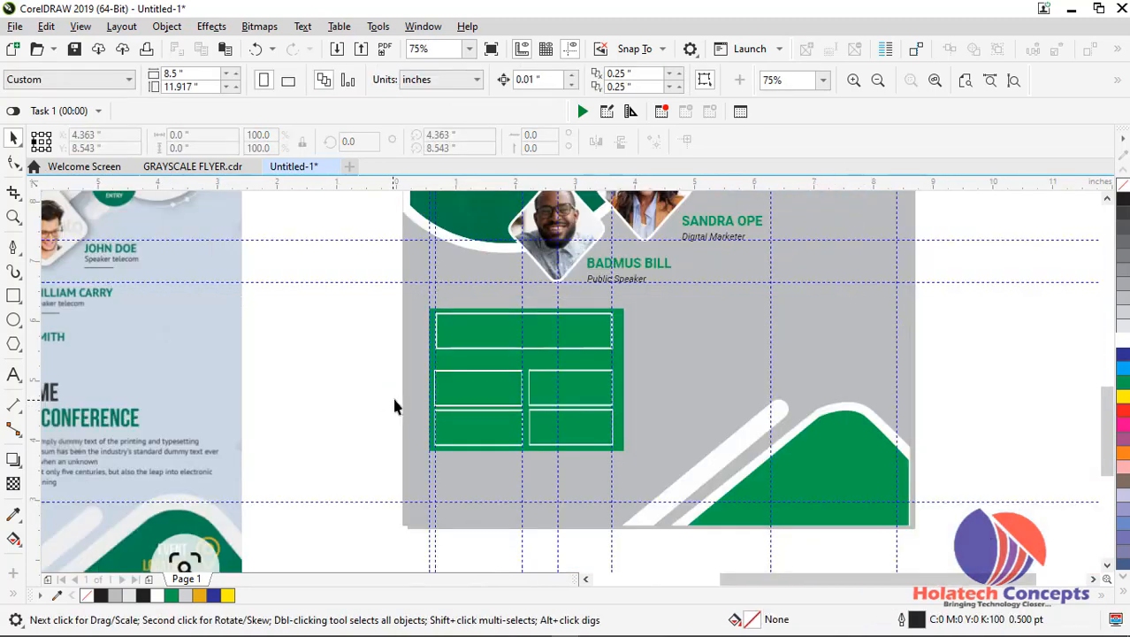
# Fill the four small sponsor frames with 10% black
pyautogui.click(492, 405)
pyautogui.keyDown('shift'); pyautogui.click(489, 428); pyautogui.keyUp('shift')
pyautogui.keyDown('shift'); pyautogui.click(573, 432); pyautogui.keyUp('shift')
pyautogui.keyDown('shift'); pyautogui.click(571, 389); pyautogui.keyUp('shift')
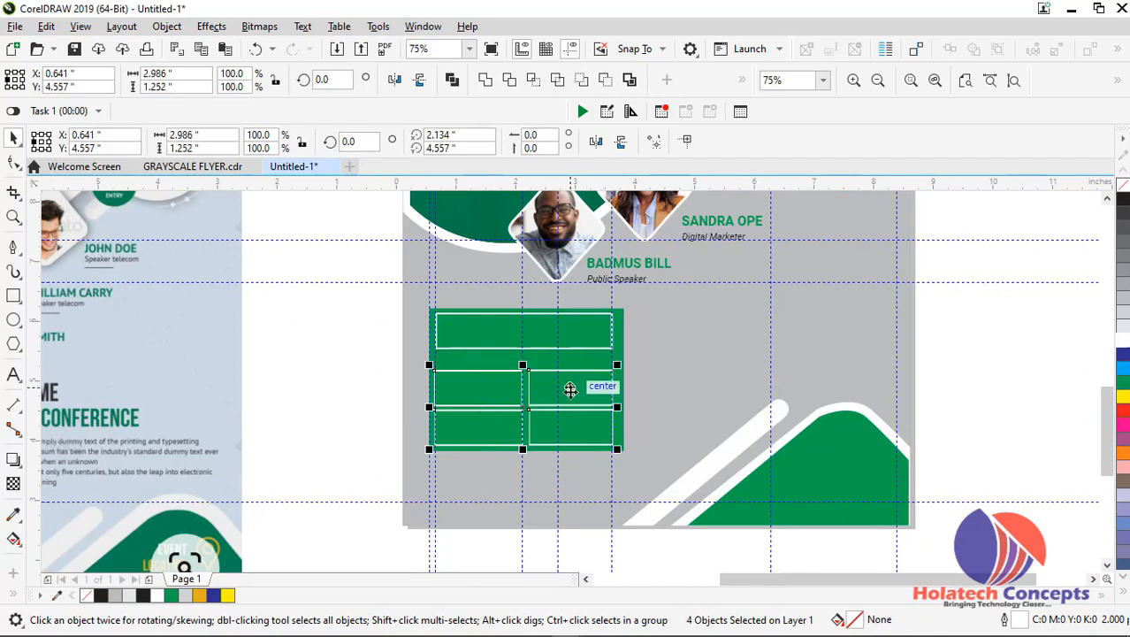
pyautogui.click(1122, 325)
pyautogui.click(275, 381)
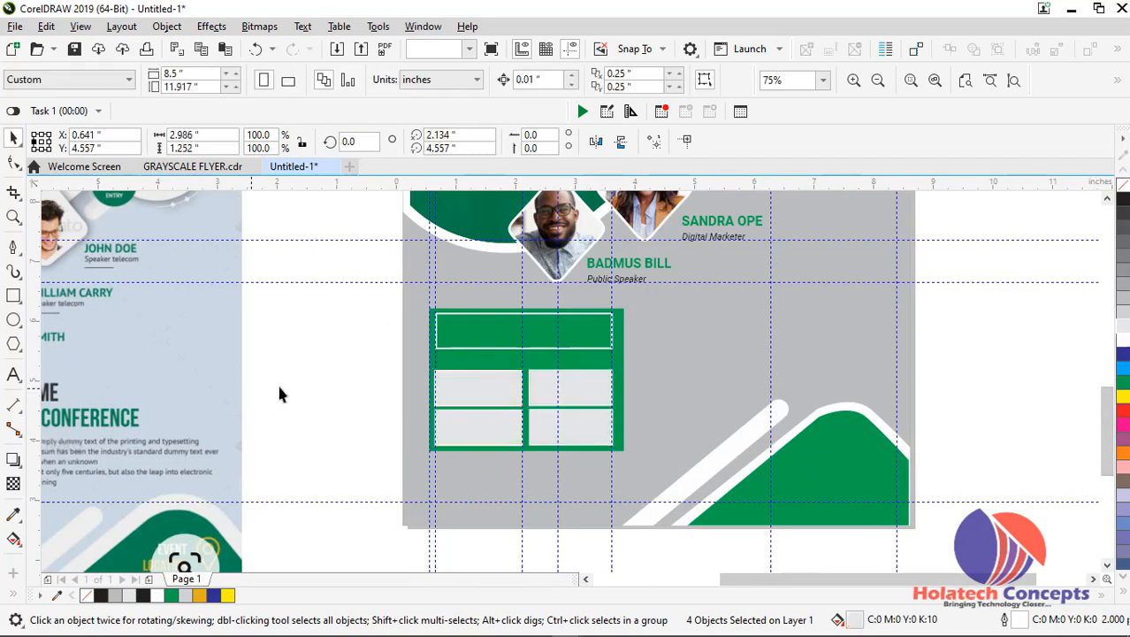
pyautogui.scroll(-4, 528, 402)
pyautogui.scroll(2, 543, 456)
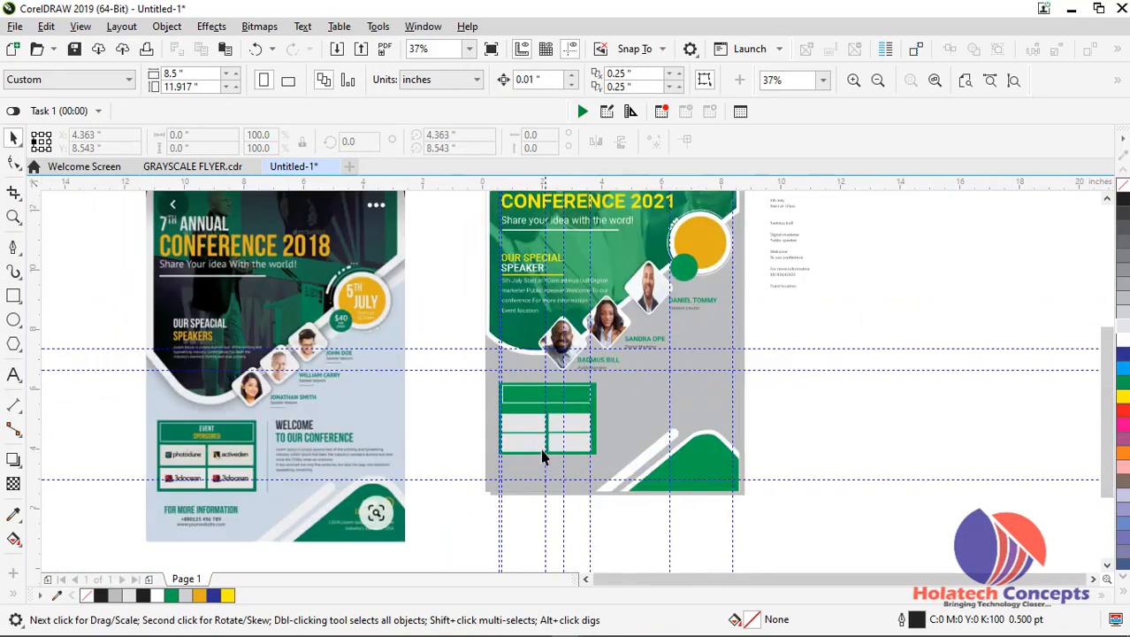
pyautogui.scroll(2, 535, 442)
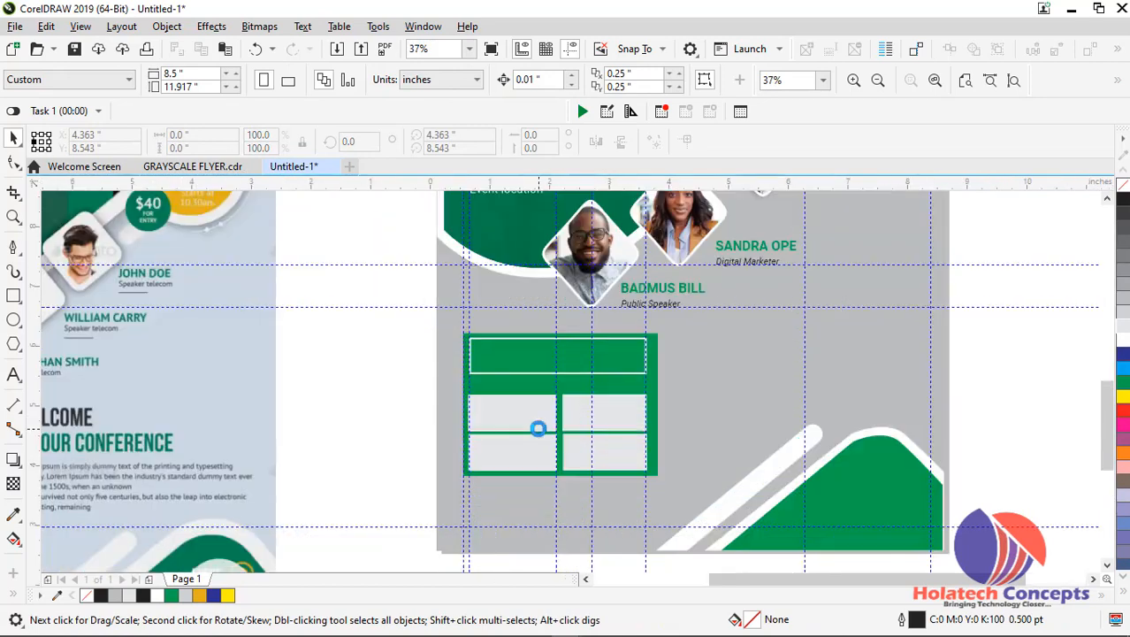
pyautogui.scroll(-2, 539, 435)
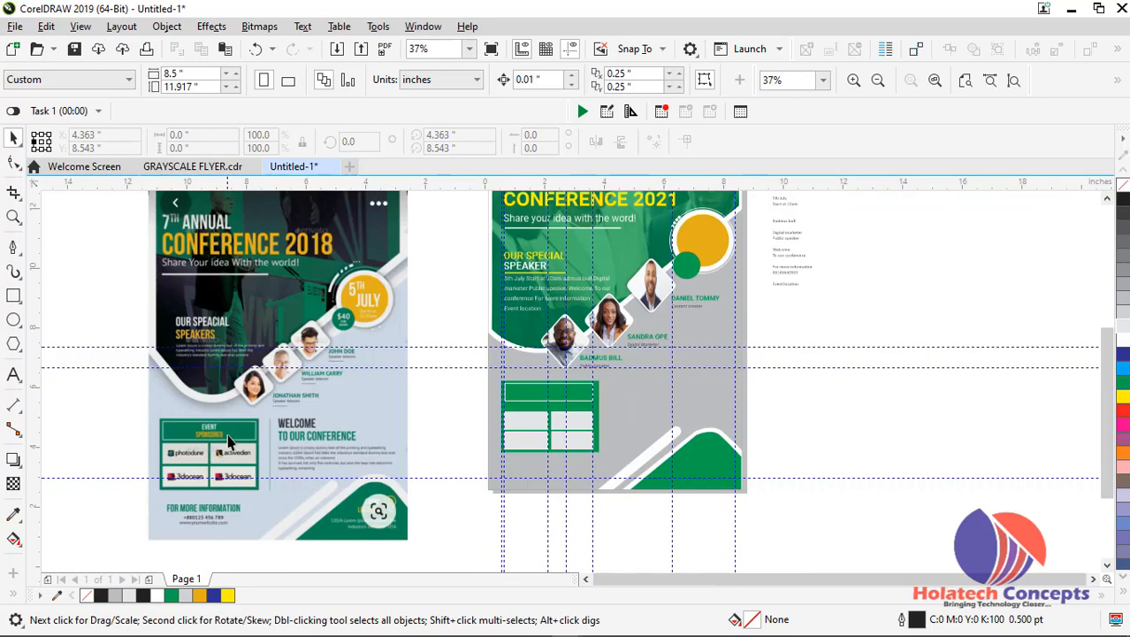
pyautogui.scroll(4, 835, 313)
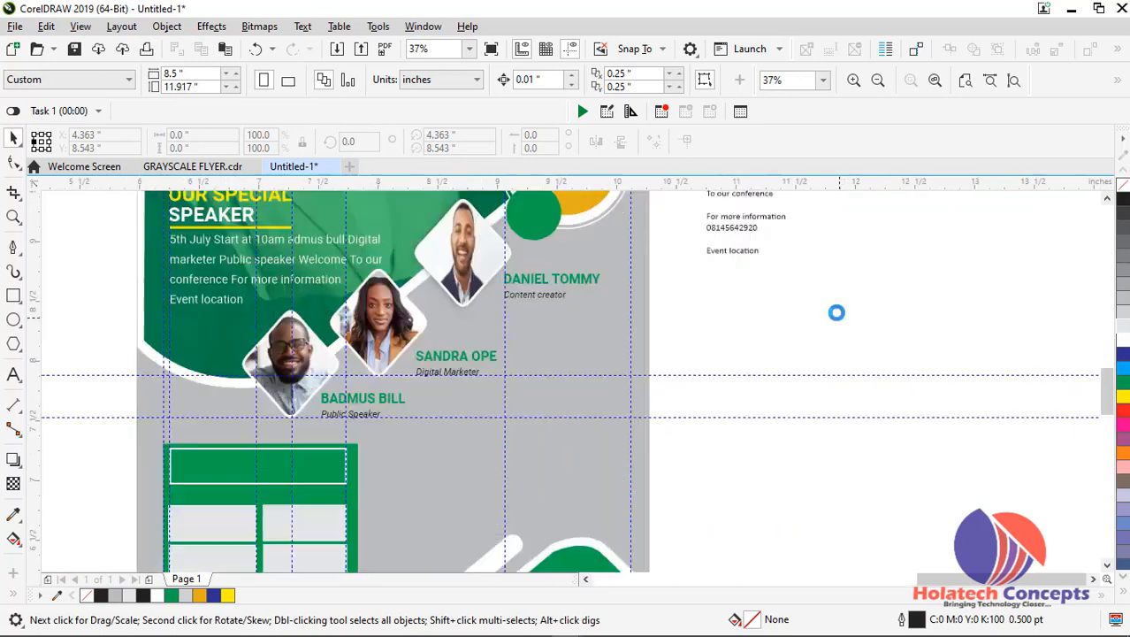
# Copy the lowest speaker's name text into the header frame of the green sponsor box and fill the copy white
pyautogui.moveTo(1107, 394)
pyautogui.mouseDown()
pyautogui.moveTo(1107, 375)
pyautogui.moveTo(1107, 398)
pyautogui.mouseUp()
pyautogui.scroll(-2, 734, 402)
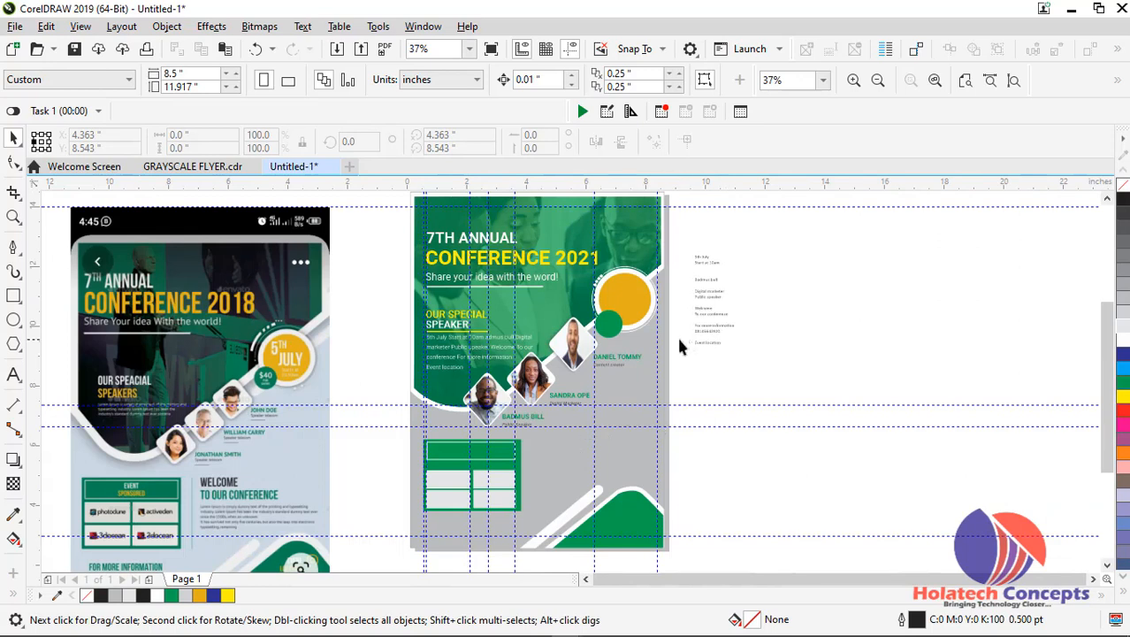
pyautogui.scroll(1, 534, 415)
pyautogui.click(520, 421)
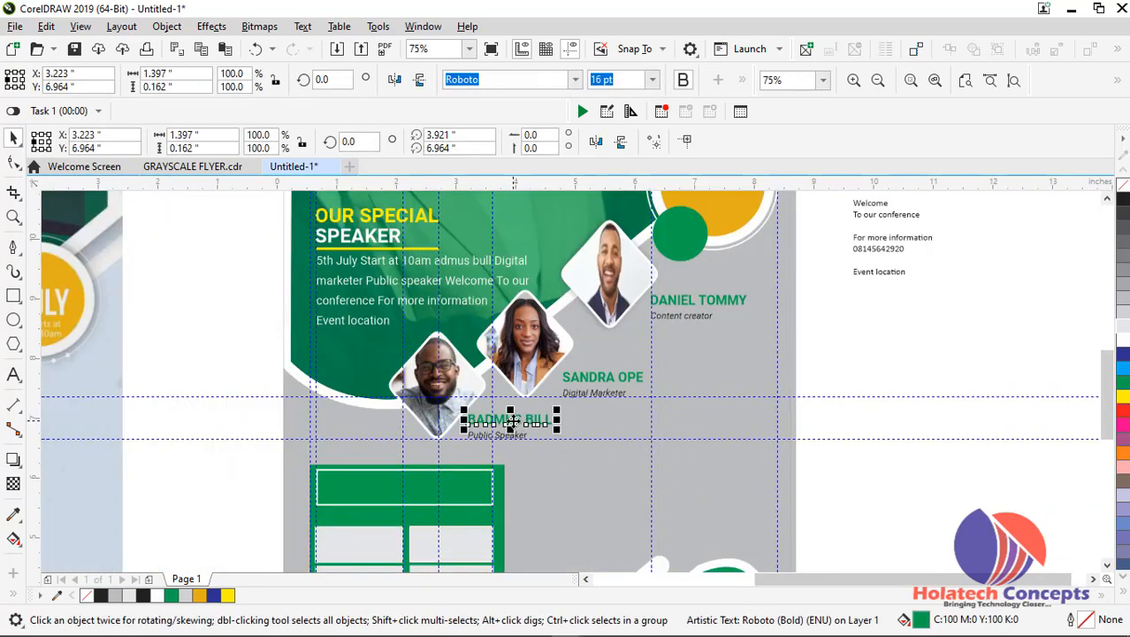
pyautogui.moveTo(520, 421); pyautogui.dragTo(373, 486)
pyautogui.moveTo(799, 576); pyautogui.dragTo(674, 576)
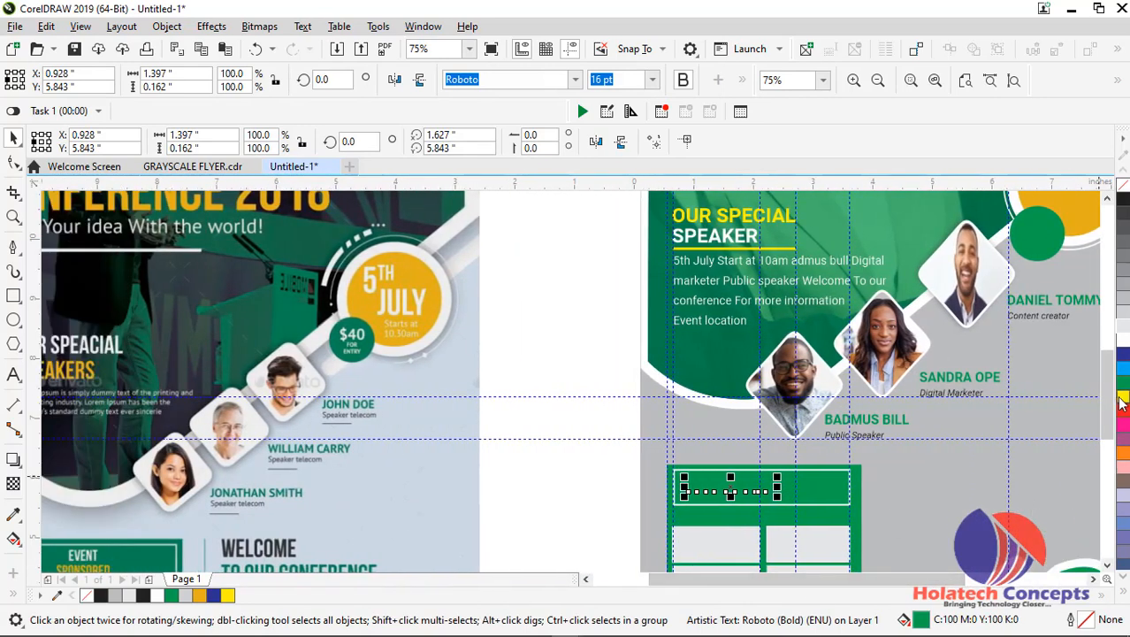
pyautogui.click(1122, 338)
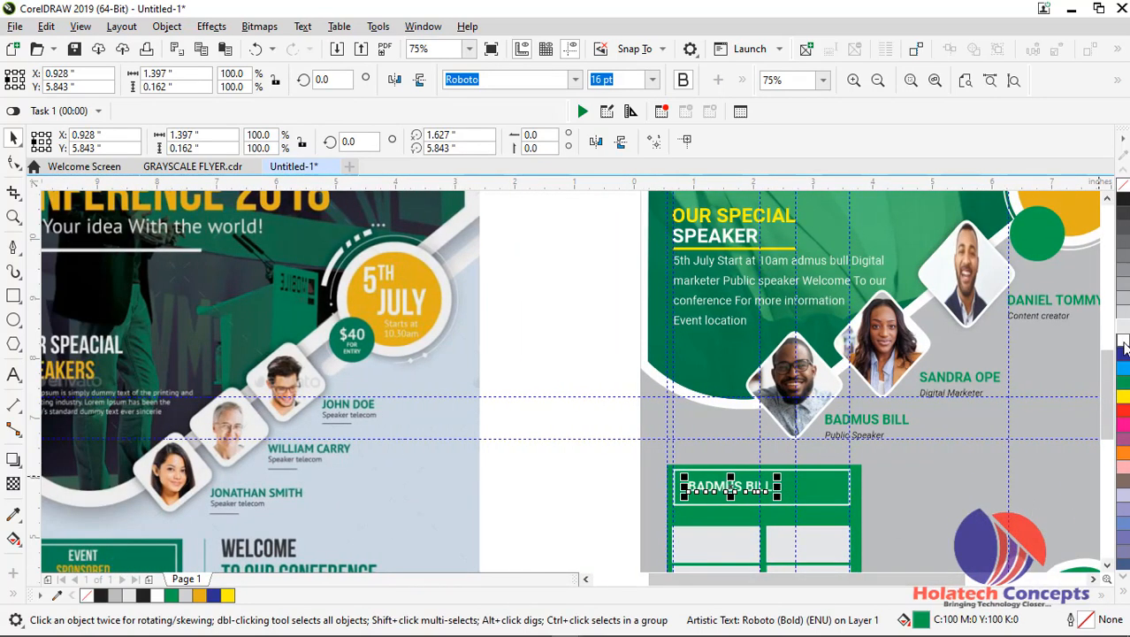
# Replace the copied text with EVENT SPONSORED, split over two lines
pyautogui.doubleClick(753, 488)
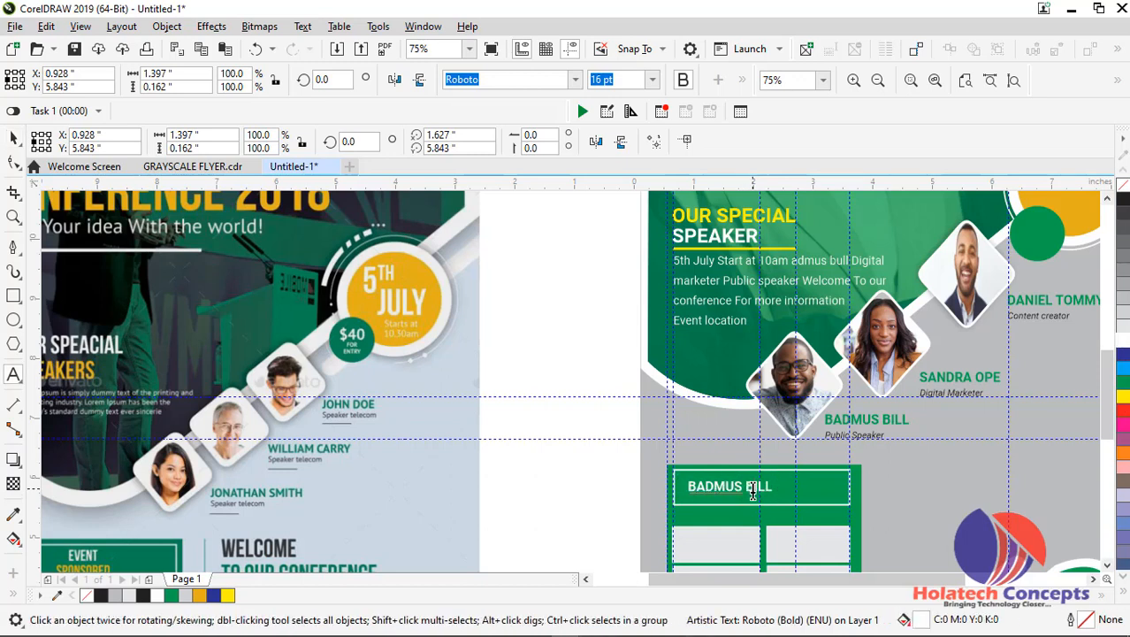
pyautogui.hotkey('ctrl', 'a')
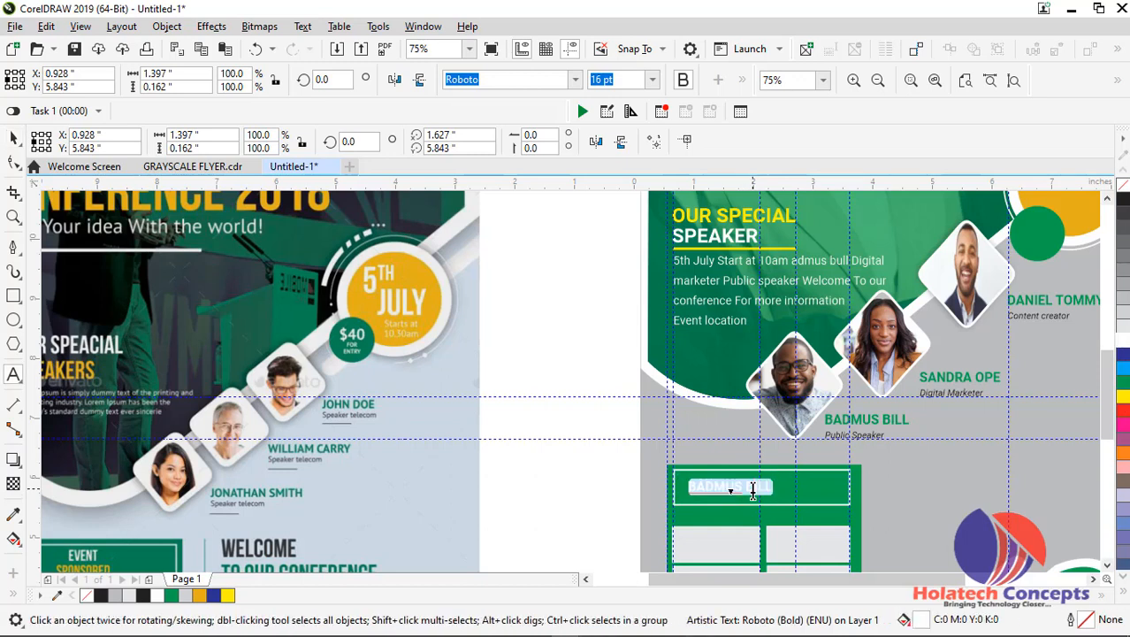
pyautogui.write('EVENT SPONSORED')
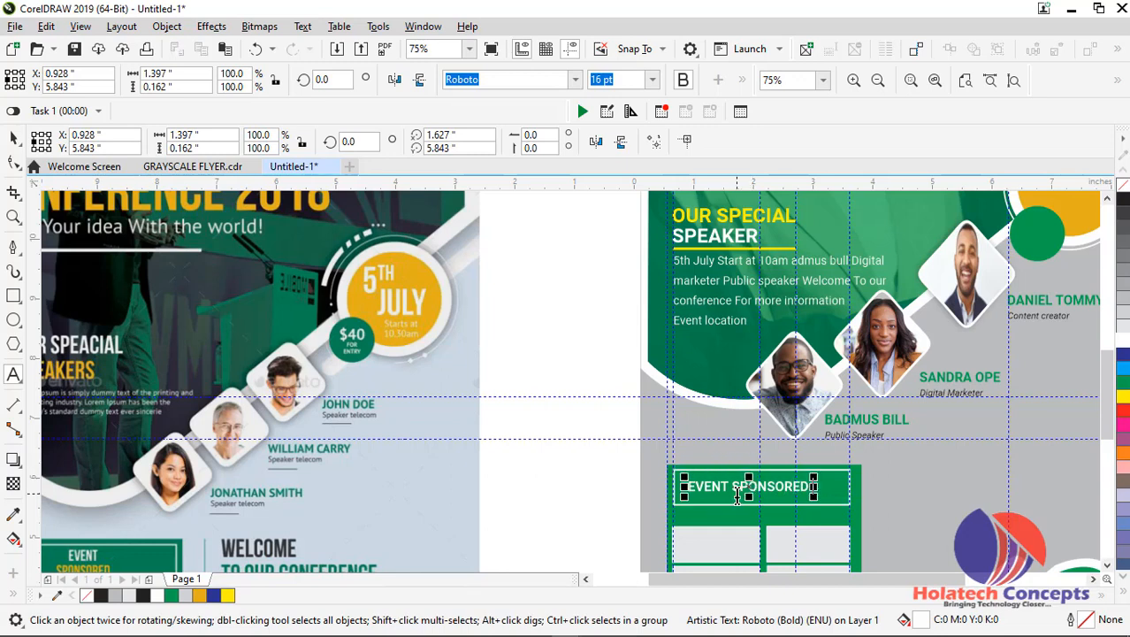
pyautogui.click(734, 492)
pyautogui.press('Return')
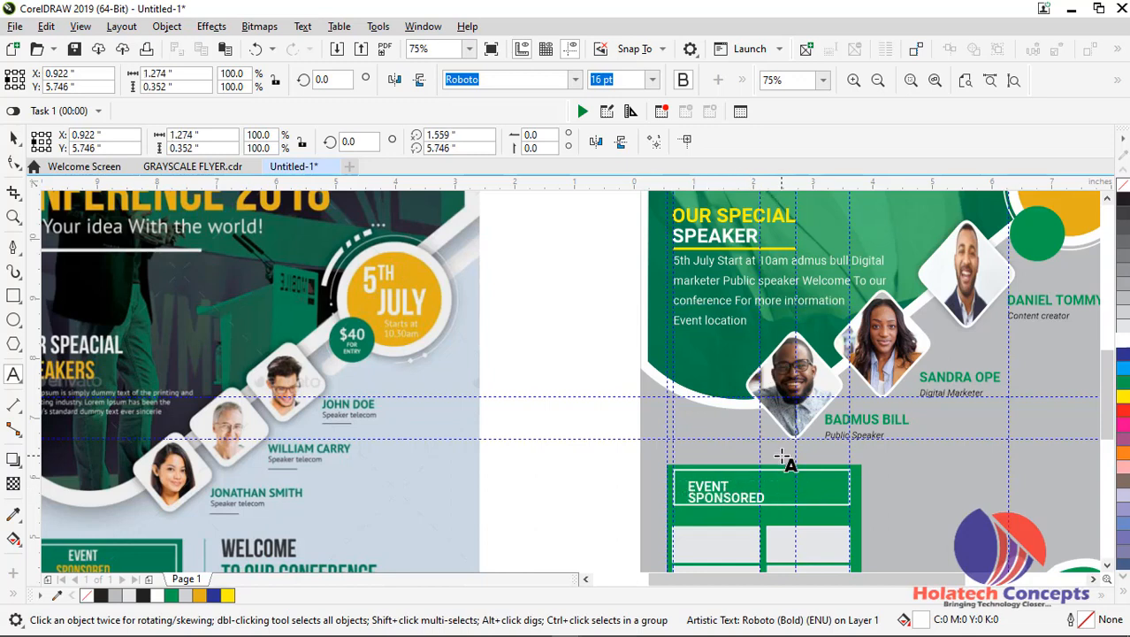
# Centre-align the two lines of the EVENT SPONSORED text
pyautogui.hotkey('ctrl', 'a')
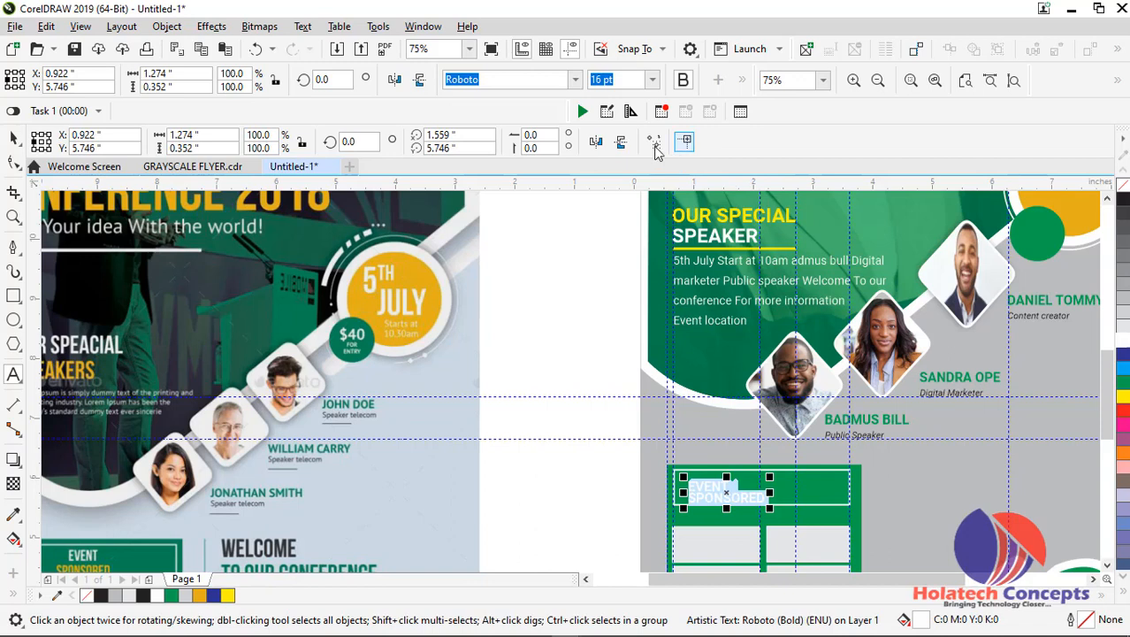
pyautogui.click(742, 80)
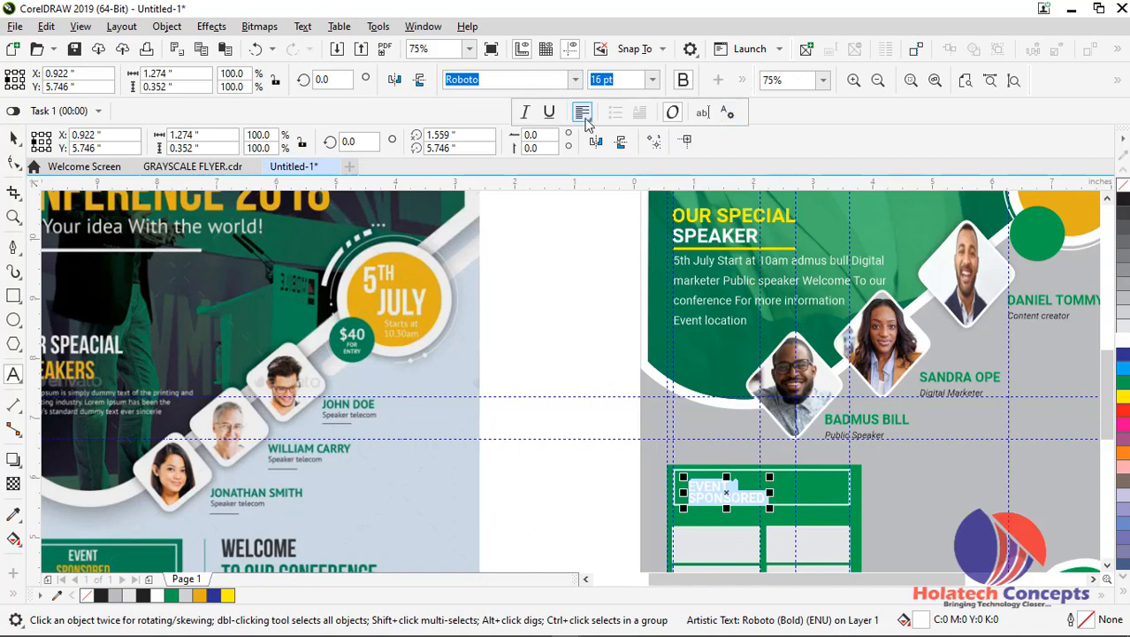
pyautogui.click(582, 112)
pyautogui.click(615, 171)
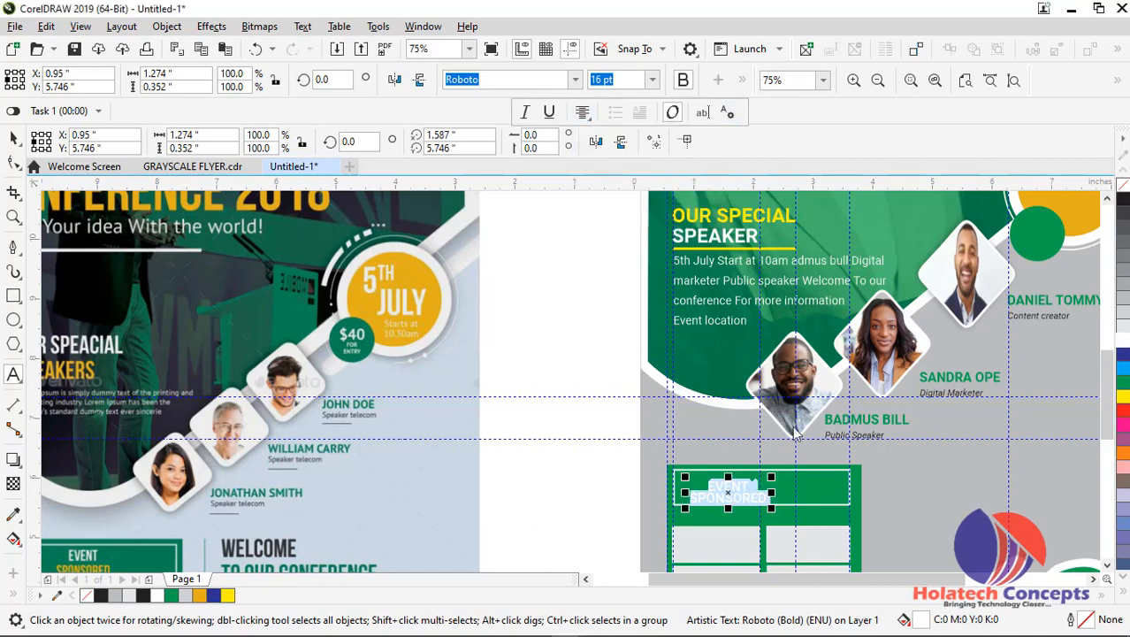
# Colour only the word SPONSORED yellow in the sponsor box heading
pyautogui.click(750, 488)
pyautogui.moveTo(750, 488); pyautogui.dragTo(787, 500)
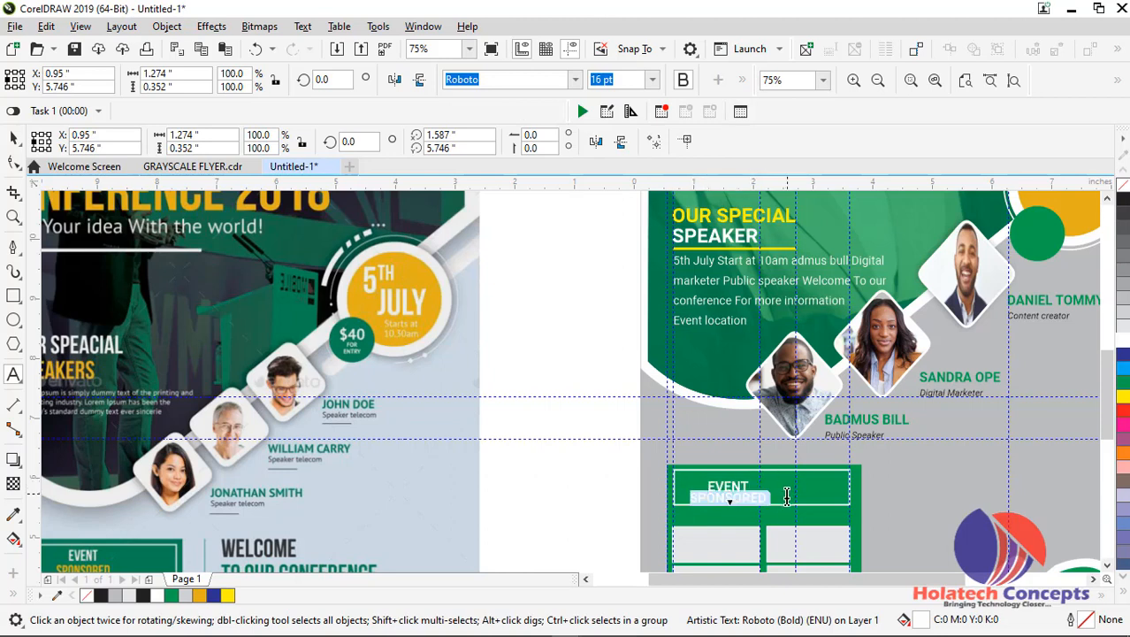
pyautogui.click(1122, 397)
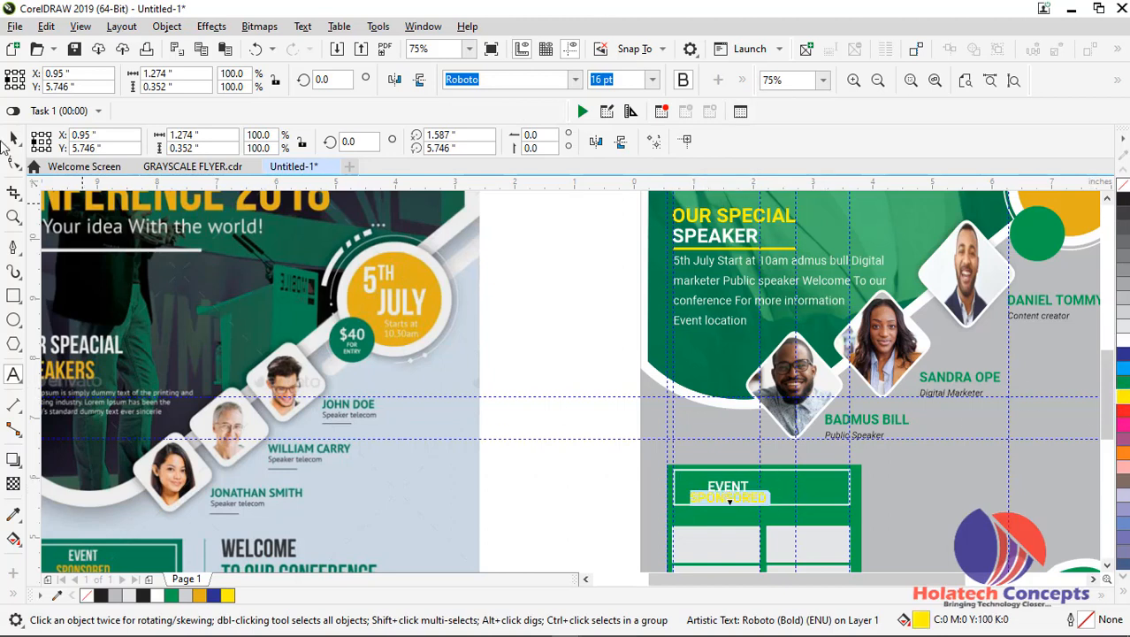
# Move the EVENT SPONSORED text to the middle of its header frame, at about X 1.491, Y 5.825 inches
pyautogui.click(13, 138)
pyautogui.moveTo(728, 492); pyautogui.dragTo(770, 494)
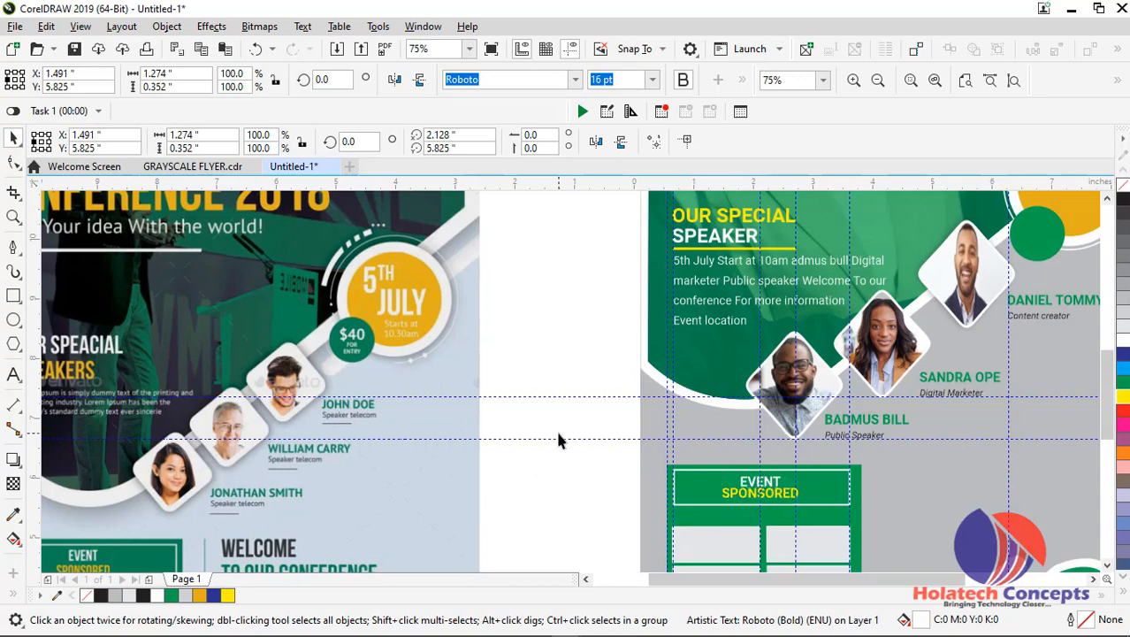
pyautogui.click(555, 428)
# Write the two-line artistic text WELCOME / TO OUR CONFERENCE in the empty area beside the reference flyer
pyautogui.scroll(-2, 555, 428)
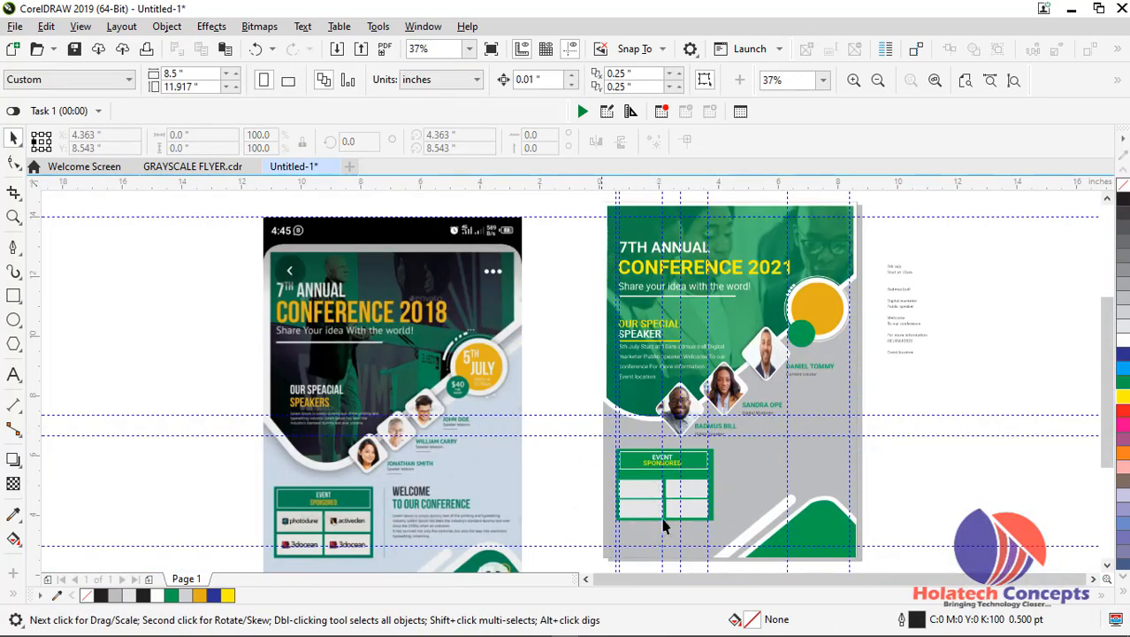
pyautogui.moveTo(1104, 396); pyautogui.dragTo(1106, 433)
pyautogui.scroll(-1, 759, 351)
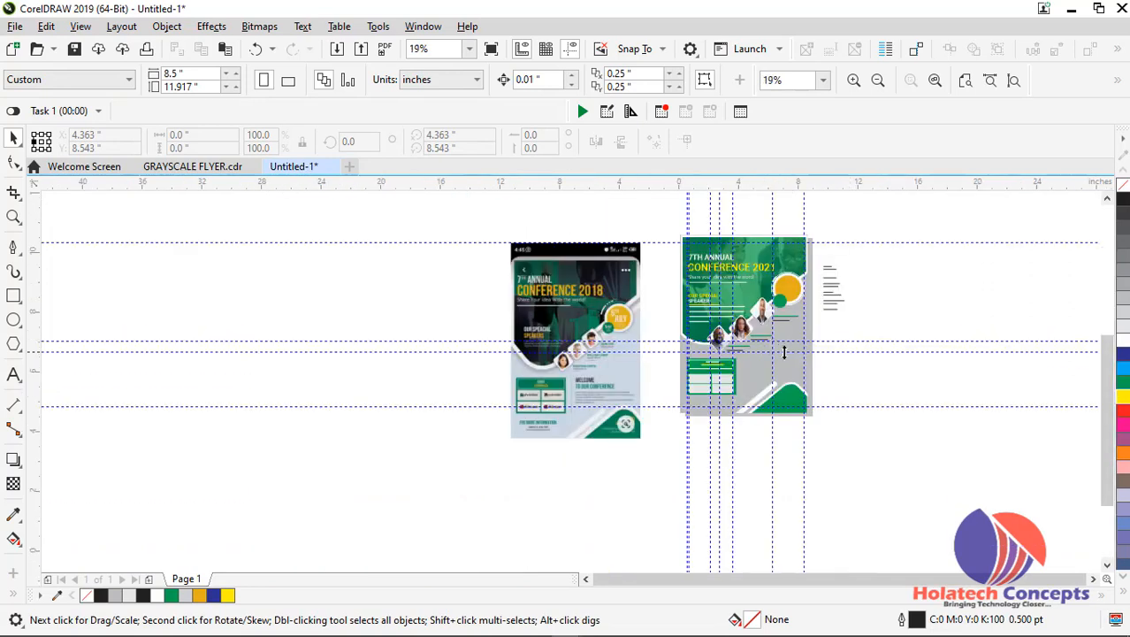
pyautogui.scroll(1, 784, 351)
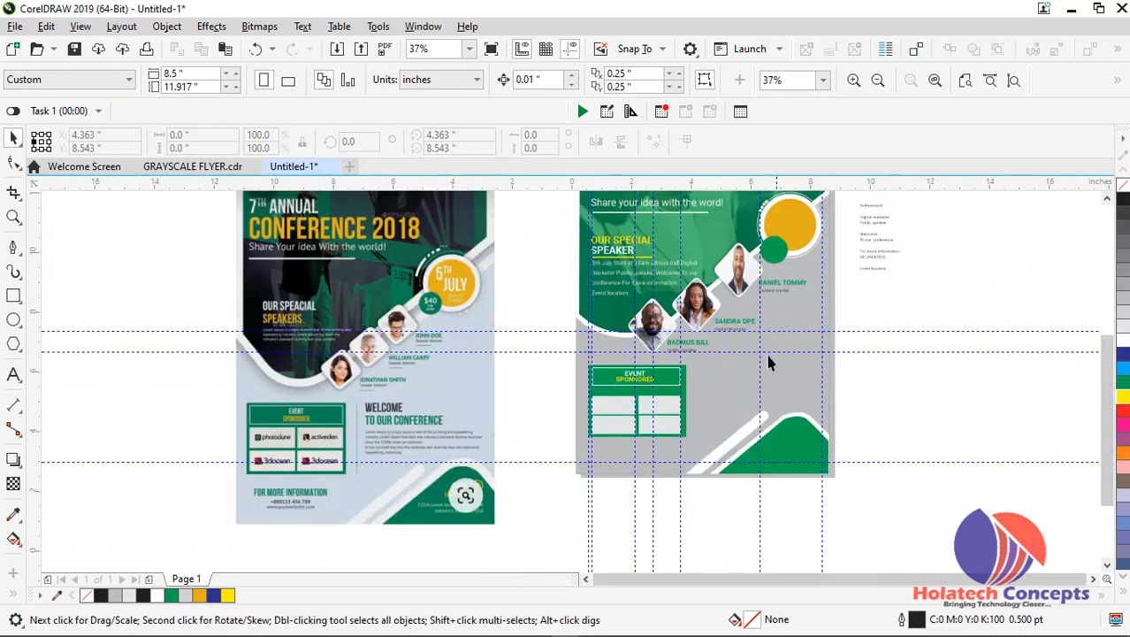
pyautogui.click(15, 375)
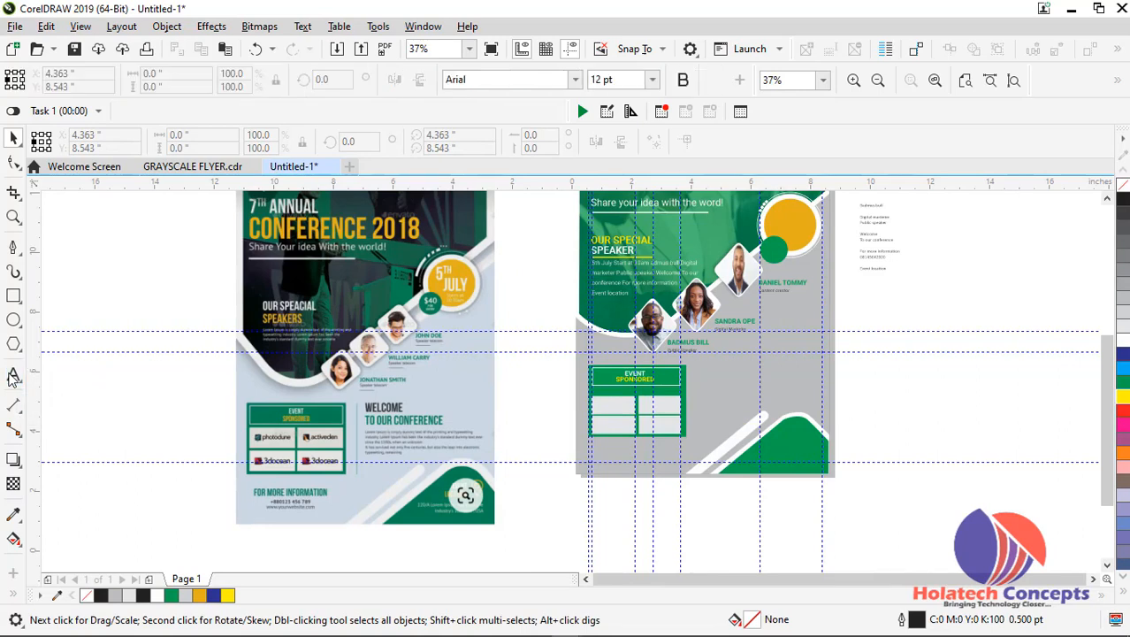
pyautogui.click(133, 404)
pyautogui.write('WELCOME')
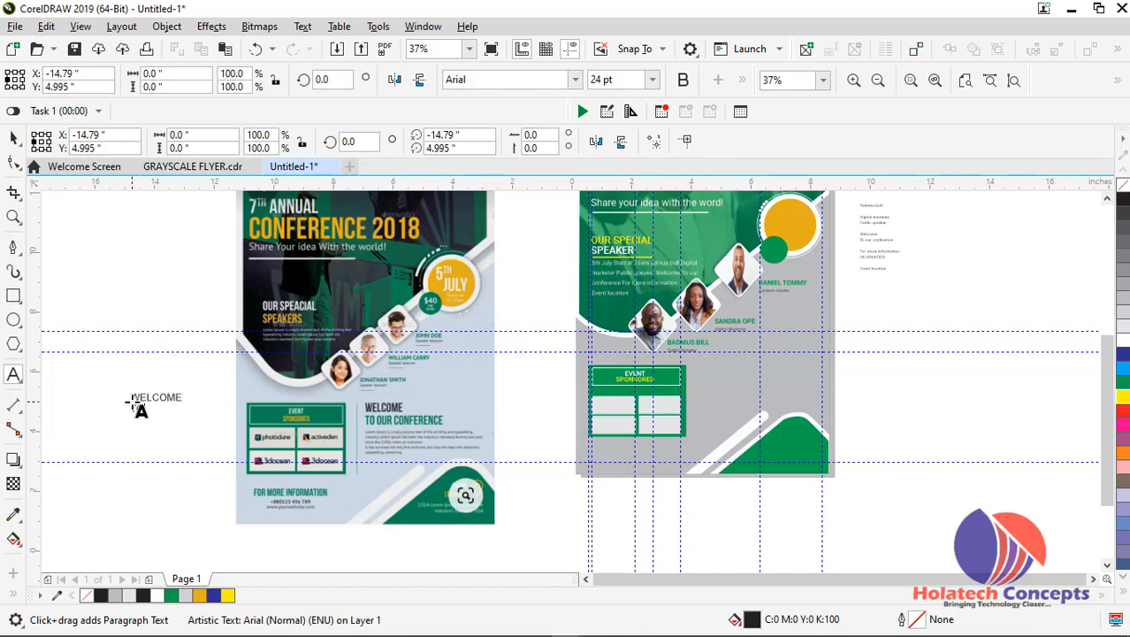
pyautogui.write('R')
pyautogui.press('BackSpace')
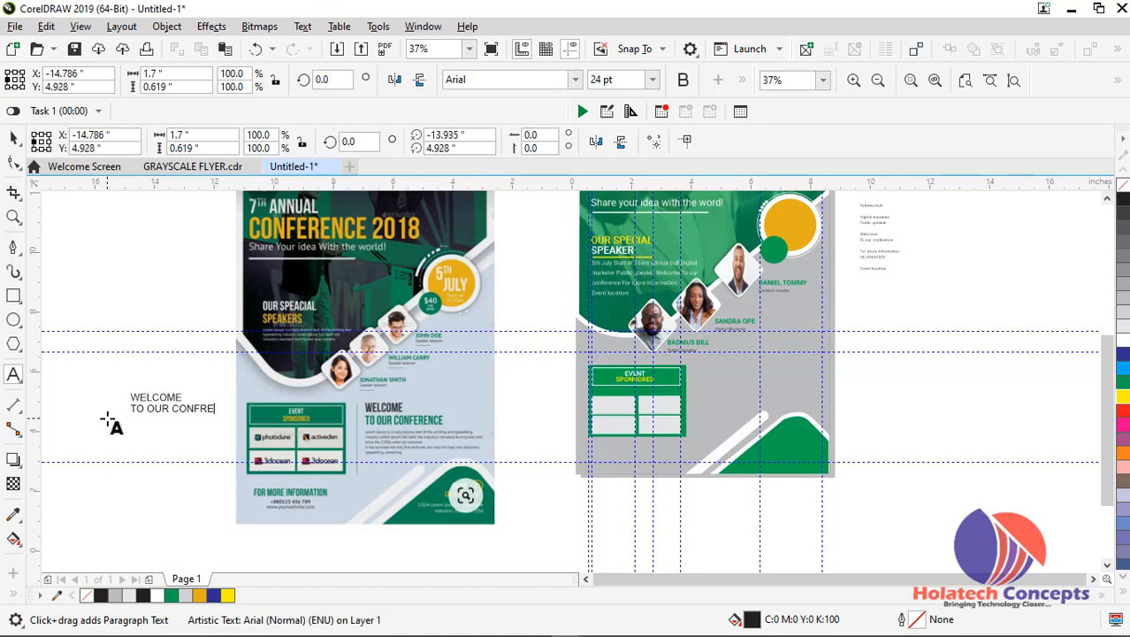
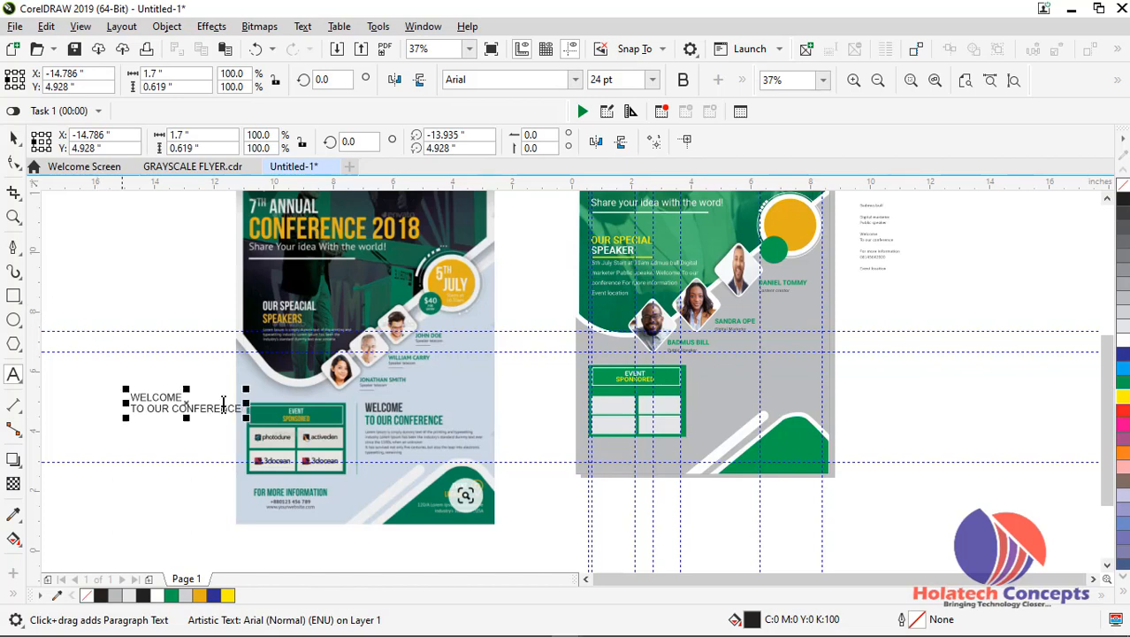
# Colour only the TO OUR CONFERENCE line green and move the welcome text onto the flyer beside the sponsor box
pyautogui.moveTo(133, 409); pyautogui.dragTo(234, 411)
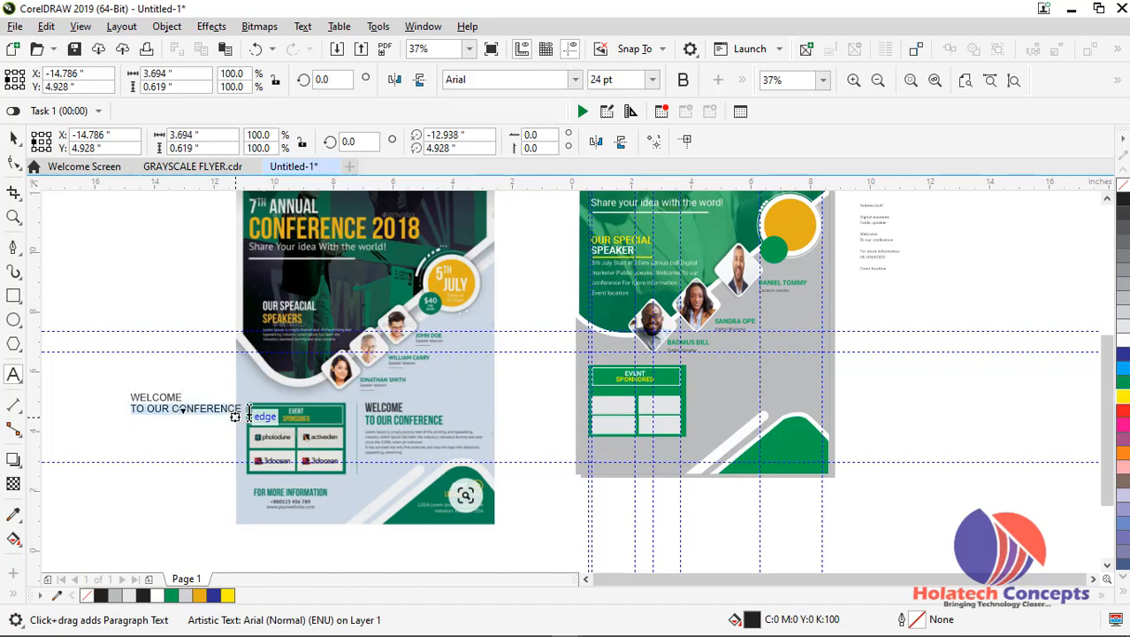
pyautogui.click(1121, 382)
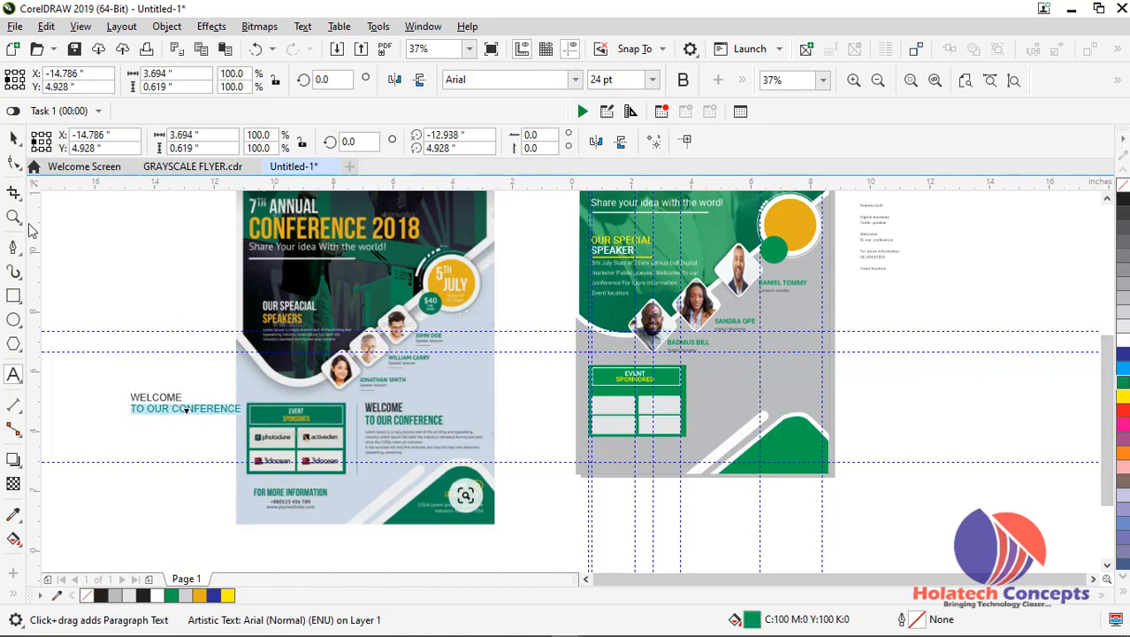
pyautogui.click(14, 139)
pyautogui.moveTo(185, 411); pyautogui.dragTo(755, 386)
pyautogui.scroll(1, 754, 386)
pyautogui.scroll(1, 733, 392)
pyautogui.scroll(-1, 732, 391)
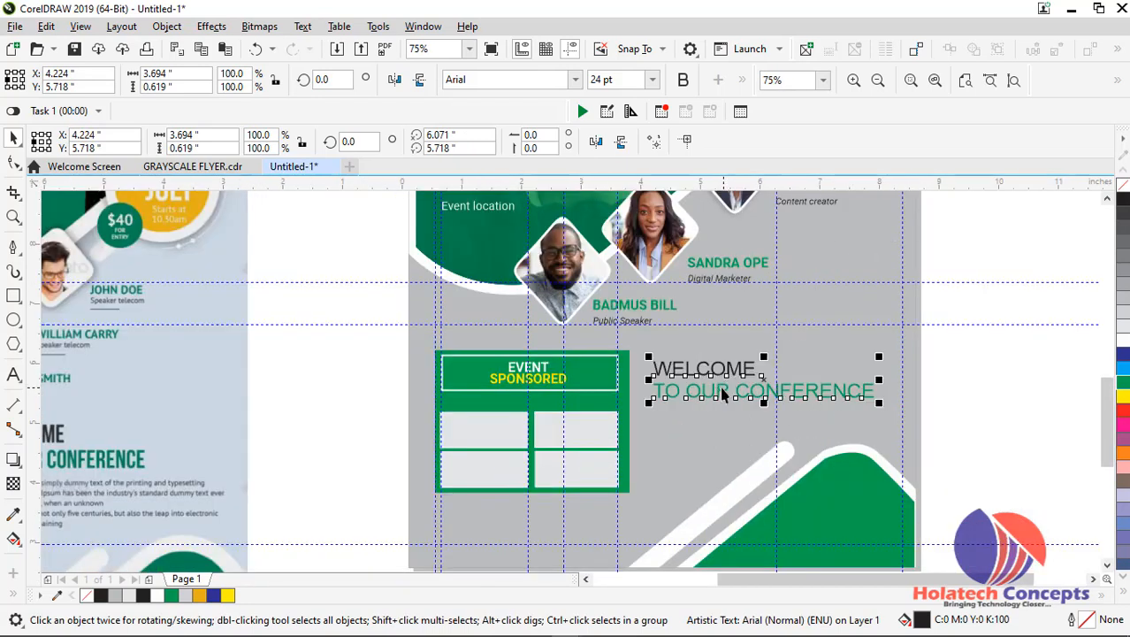
# Make the WELCOME TO OUR CONFERENCE text bold and set its size to 18 pt
pyautogui.click(682, 80)
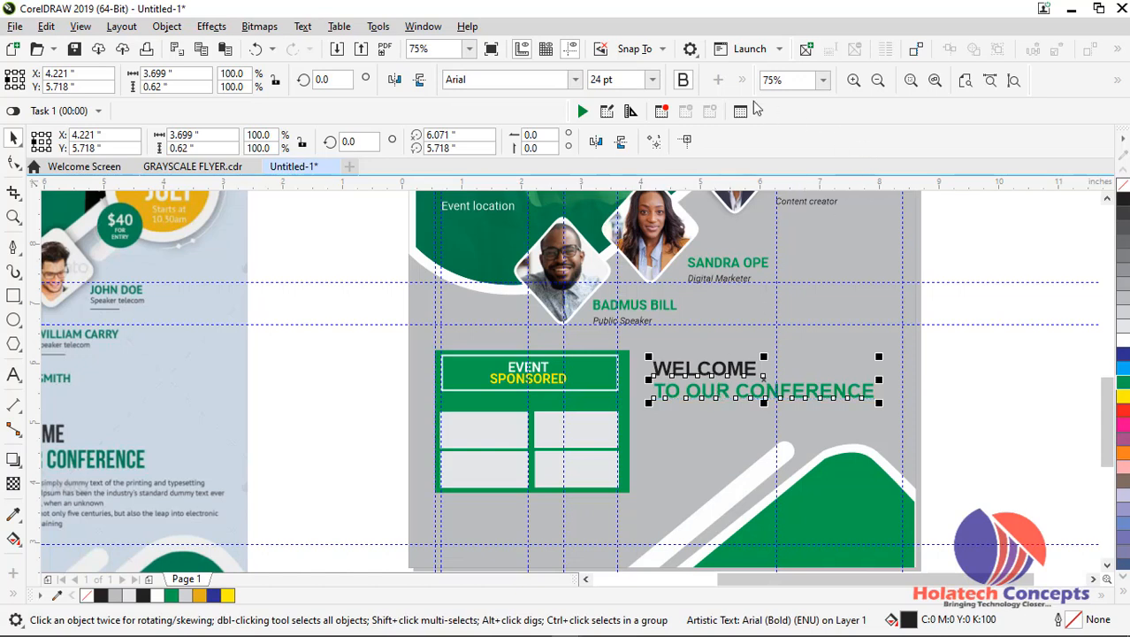
pyautogui.click(652, 80)
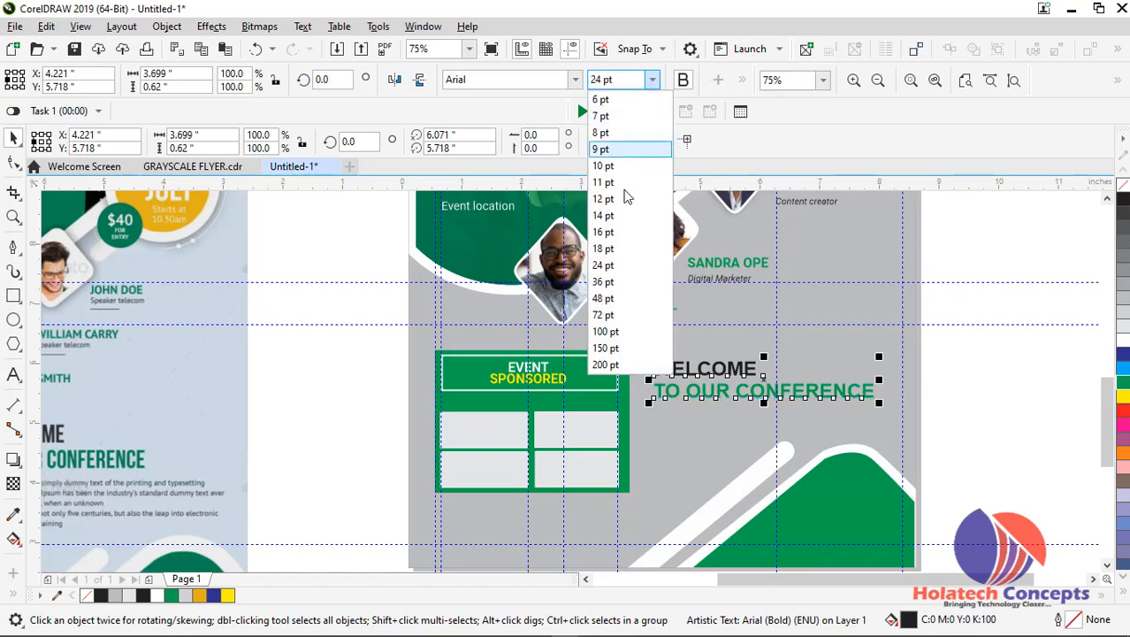
pyautogui.click(625, 247)
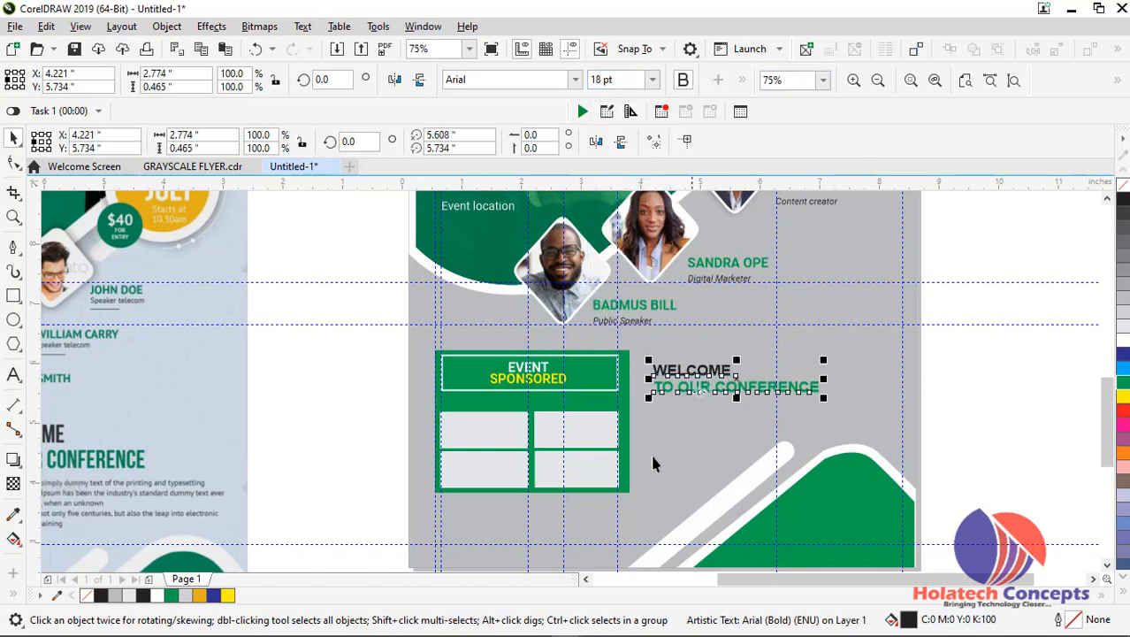
# Add a vertical guideline between the sponsor box and welcome text, and place the text at about X 4.679, Y 5.876 inches
pyautogui.scroll(-2, 658, 468)
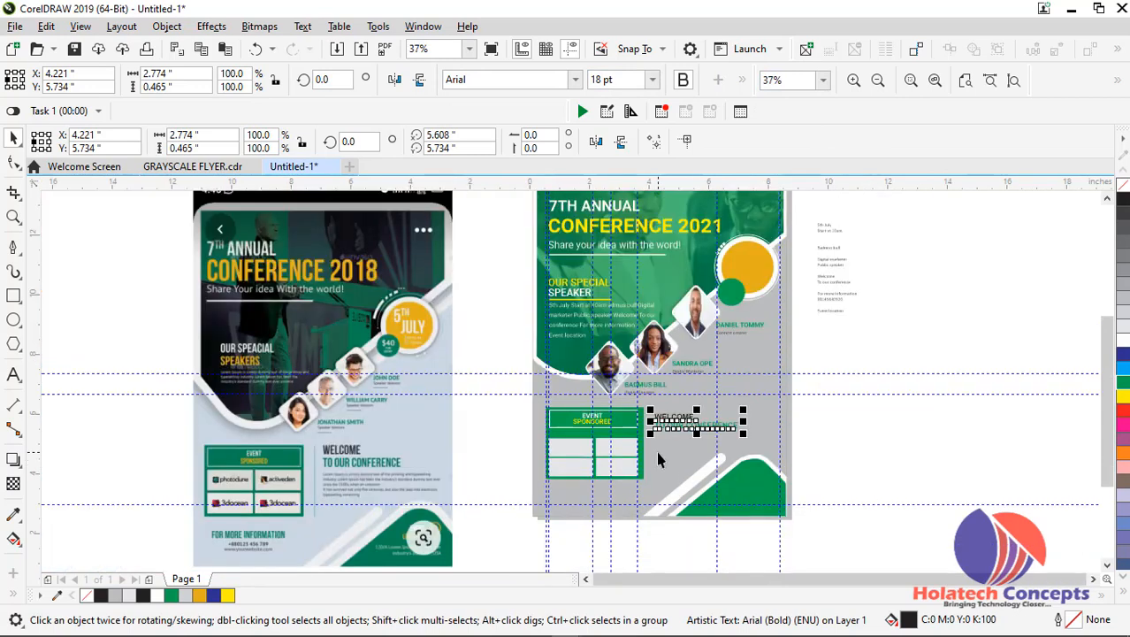
pyautogui.scroll(2, 660, 453)
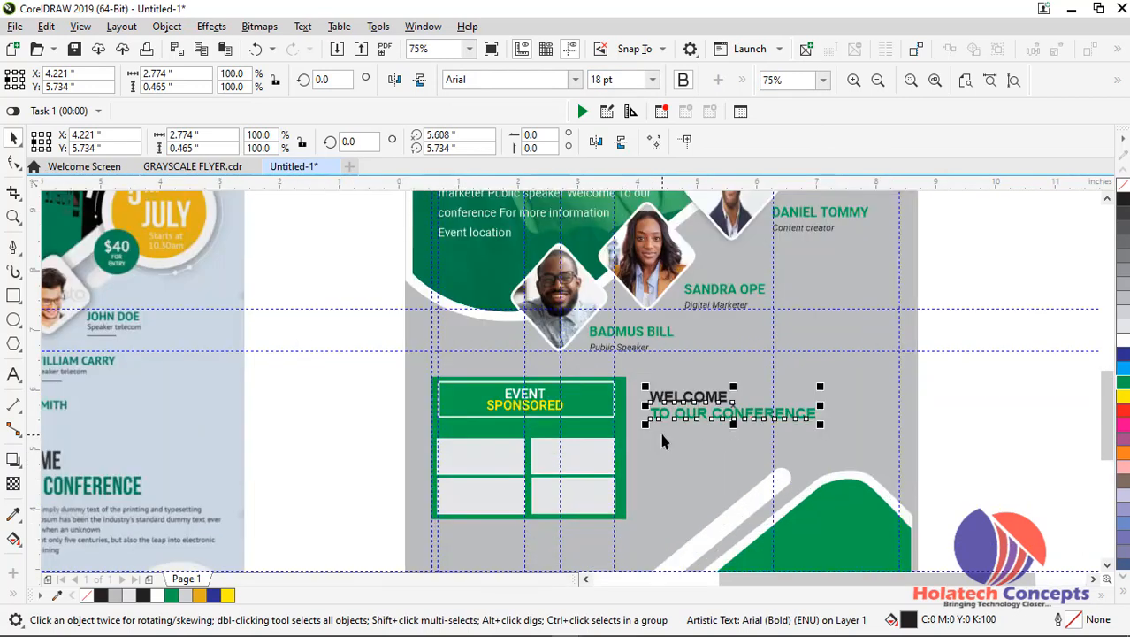
pyautogui.moveTo(677, 417); pyautogui.dragTo(713, 398)
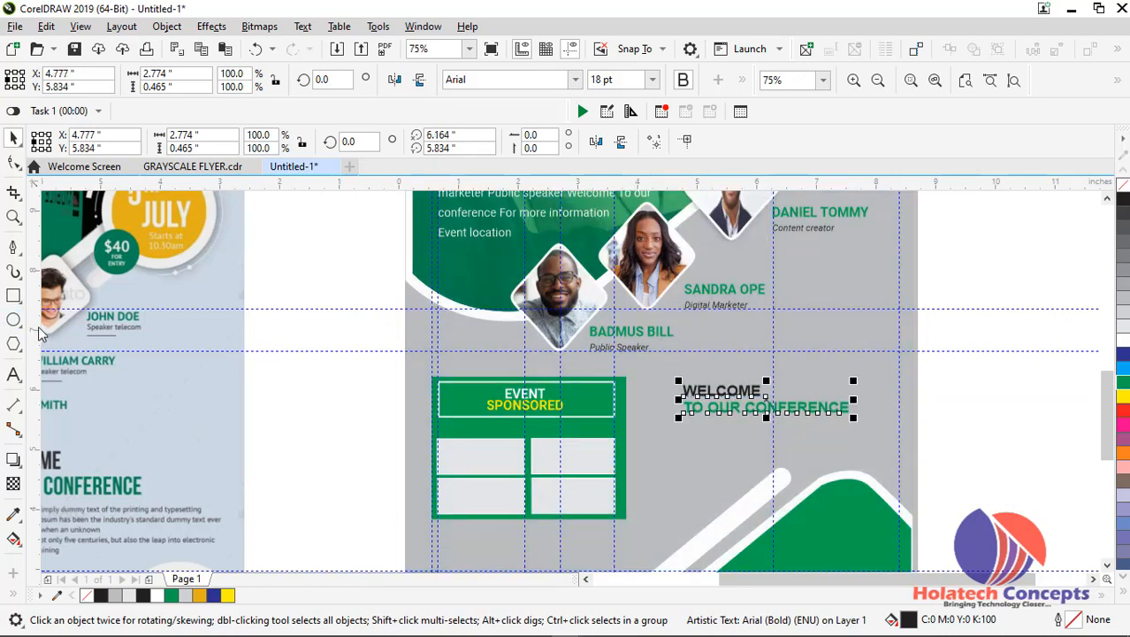
pyautogui.moveTo(36, 329); pyautogui.dragTo(648, 362)
pyautogui.click(710, 390)
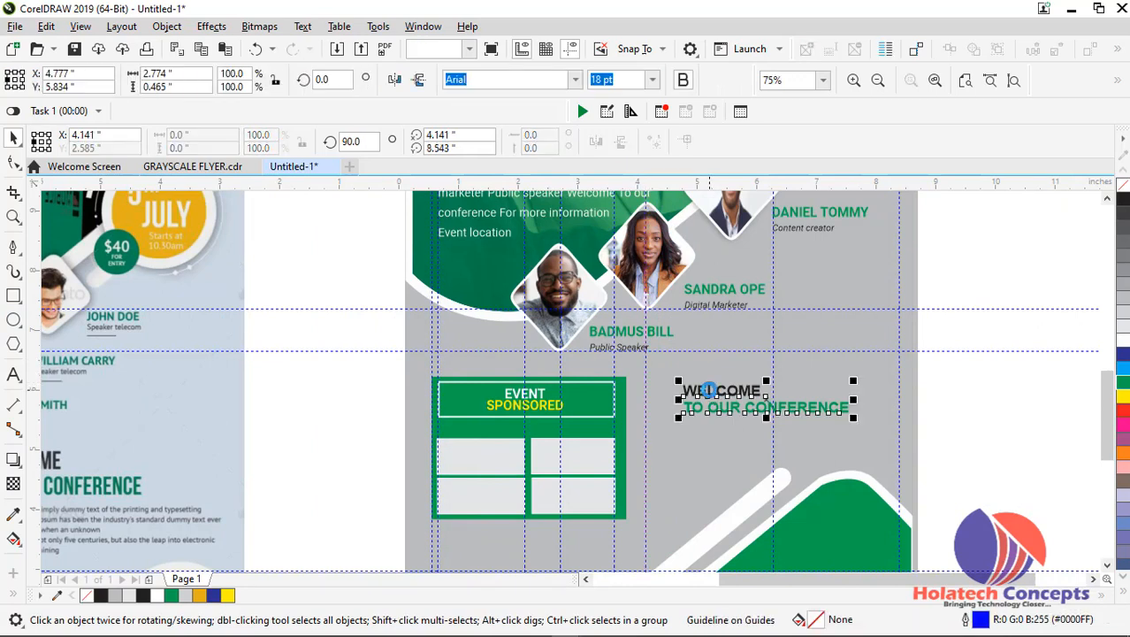
pyautogui.moveTo(710, 390); pyautogui.dragTo(705, 387)
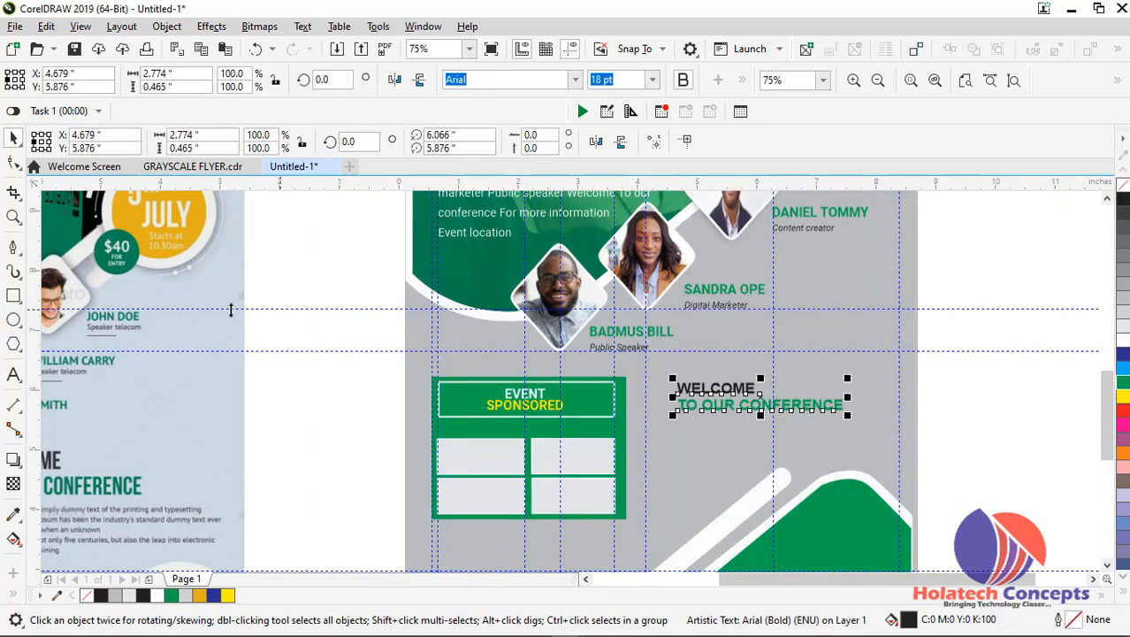
# Add another vertical guideline at about 4.4 inches and align the welcome text's left edge with it
pyautogui.moveTo(30, 327); pyautogui.dragTo(665, 348)
pyautogui.moveTo(694, 393); pyautogui.dragTo(680, 395)
pyautogui.click(966, 432)
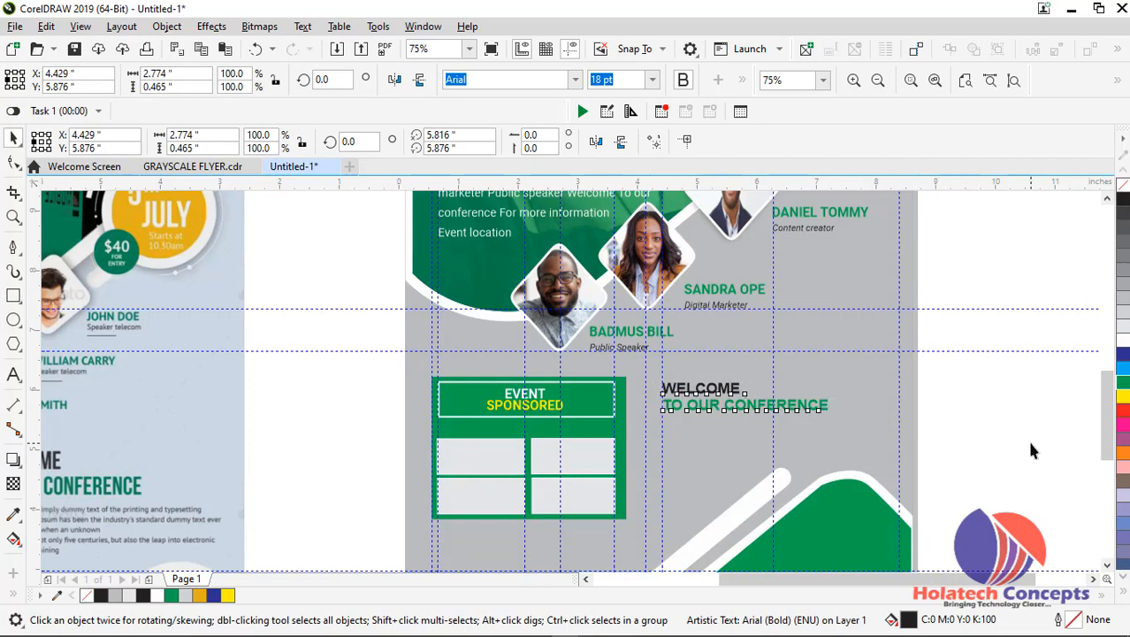
pyautogui.click(694, 396)
pyautogui.click(944, 394)
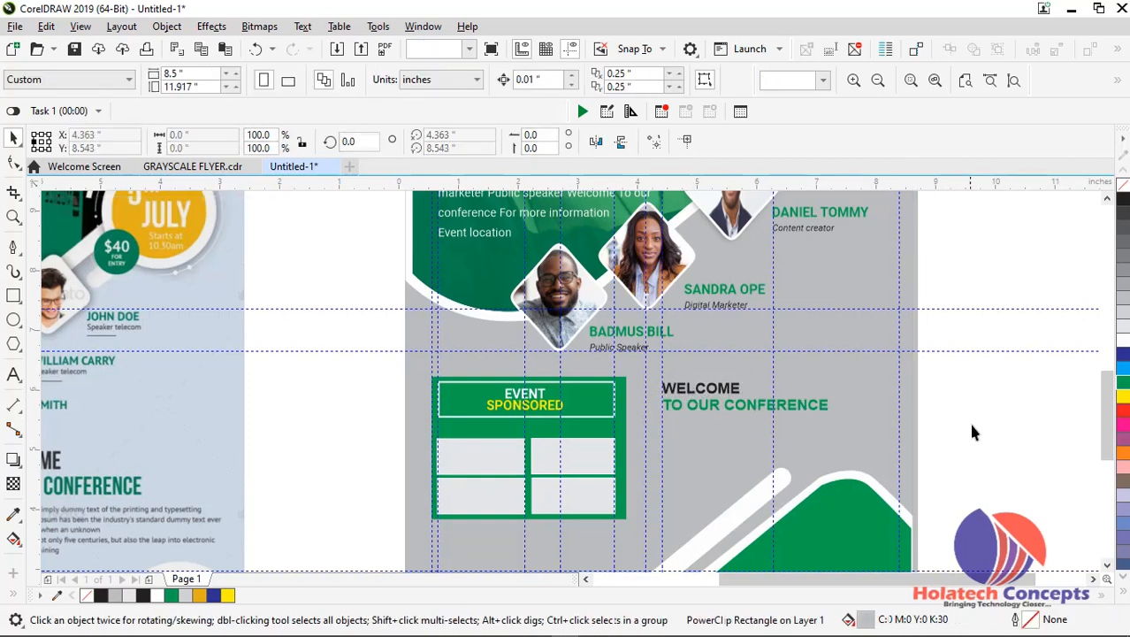
# Edit the background PowerClip's contents and lower the green corner shape and white bars together to about Y 3.294 inches
pyautogui.doubleClick(865, 507)
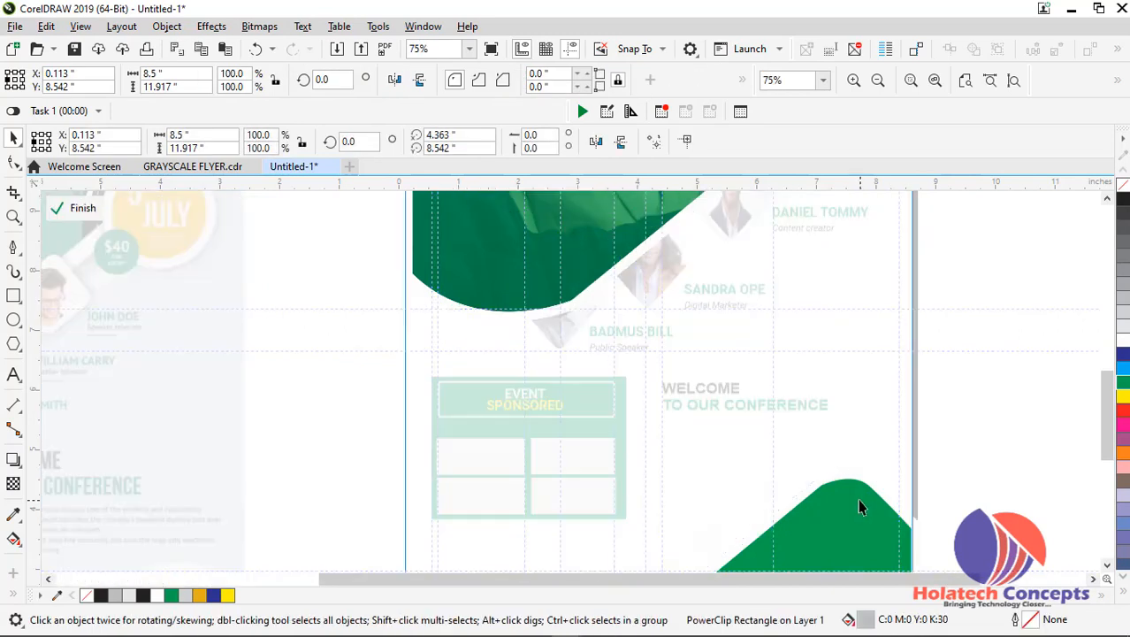
pyautogui.scroll(-1, 855, 497)
pyautogui.moveTo(924, 457); pyautogui.dragTo(734, 530)
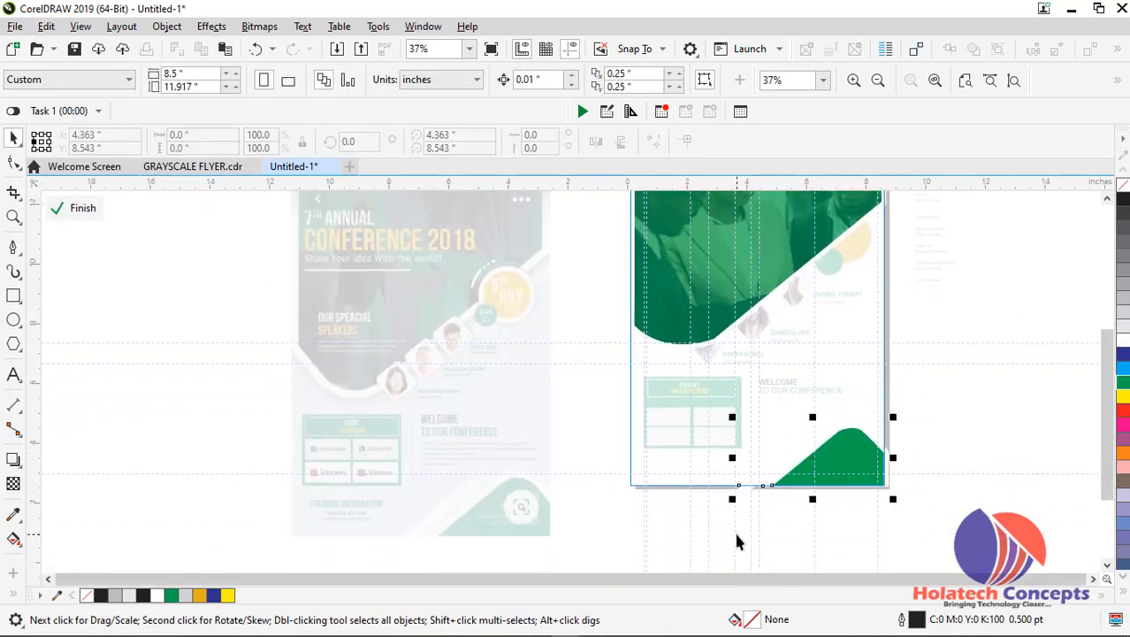
pyautogui.press('Down')
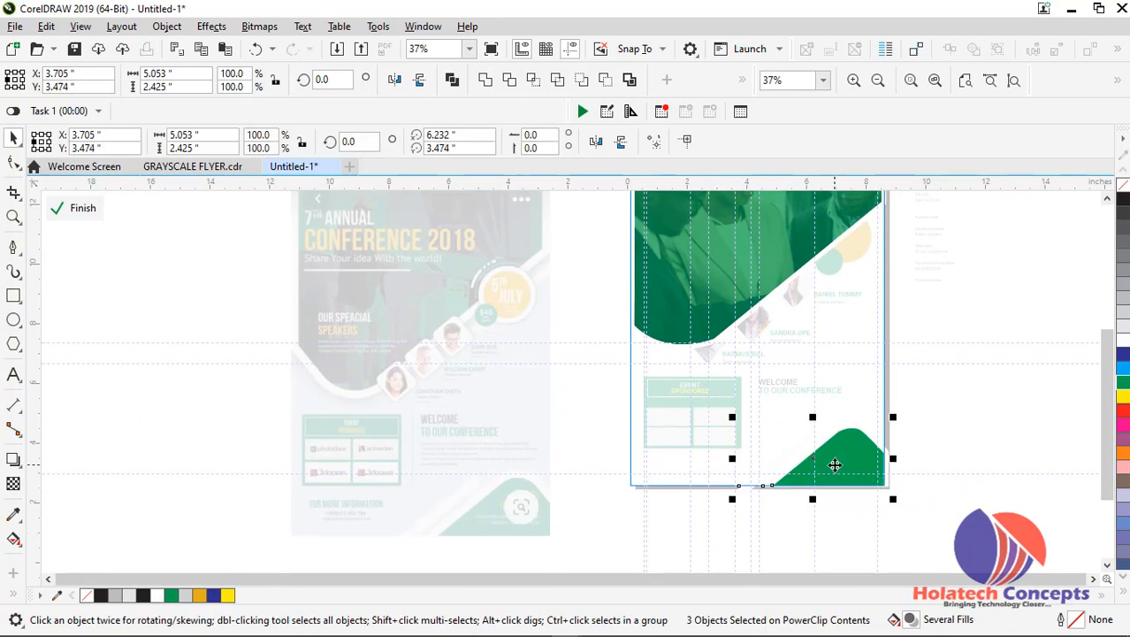
pyautogui.scroll(1, 835, 465)
pyautogui.moveTo(830, 467); pyautogui.dragTo(831, 477)
pyautogui.keyDown('ctrl'); pyautogui.click(1010, 419); pyautogui.keyUp('ctrl')
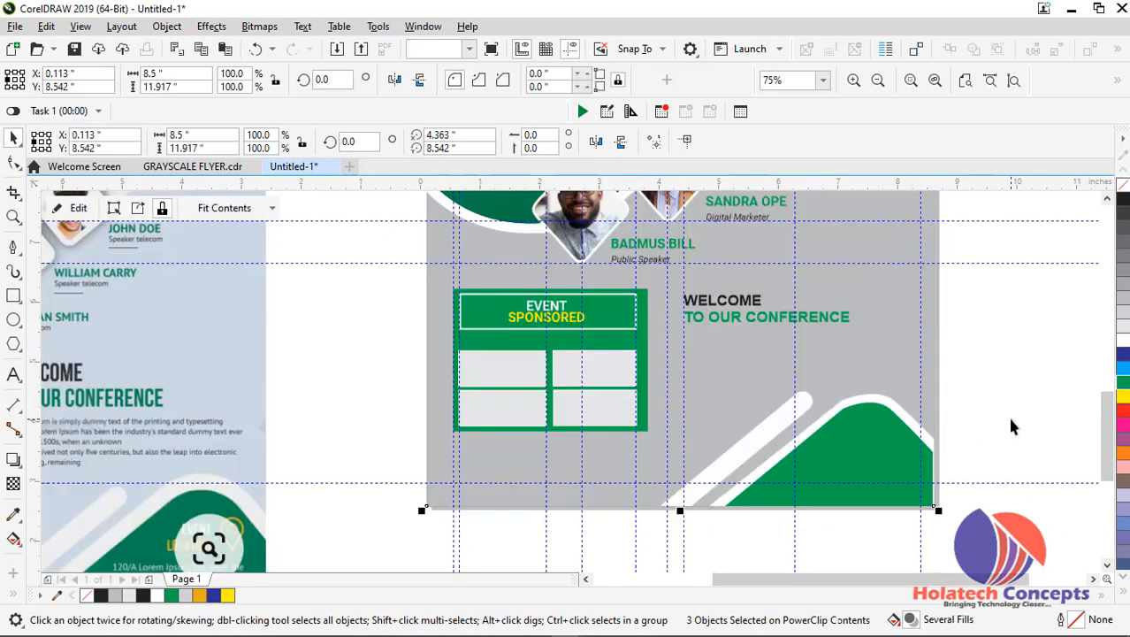
pyautogui.click(977, 376)
# Copy the white speaker paragraph from the header to beneath TO OUR CONFERENCE, at about X 4.516, Y 4.901 inches
pyautogui.scroll(-1, 748, 321)
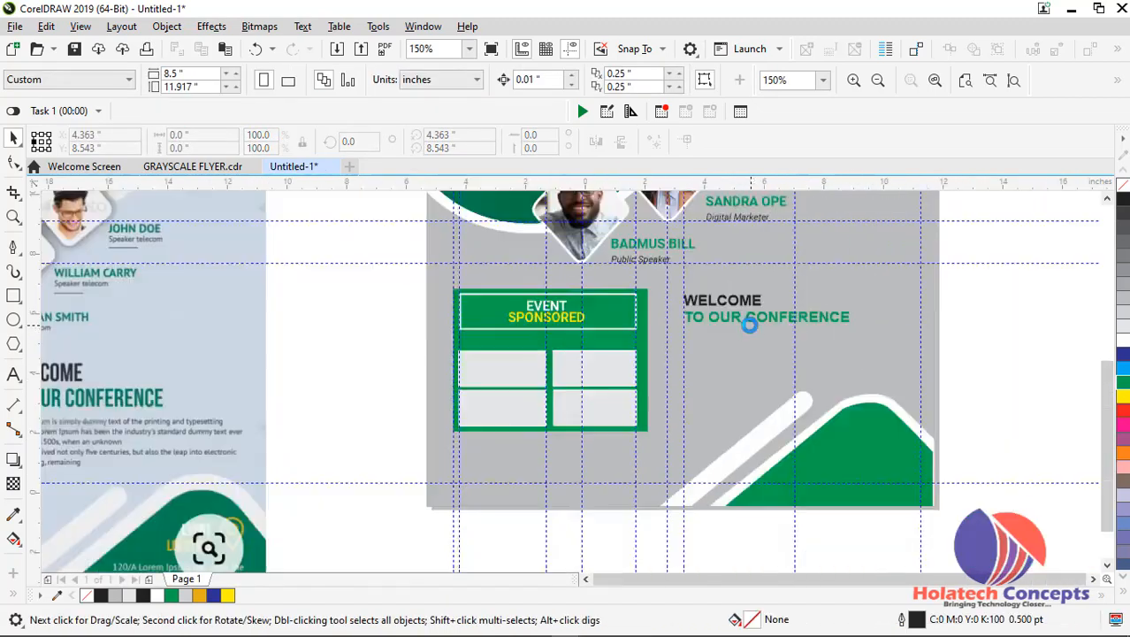
pyautogui.moveTo(632, 224); pyautogui.dragTo(749, 357)
pyautogui.scroll(1, 760, 352)
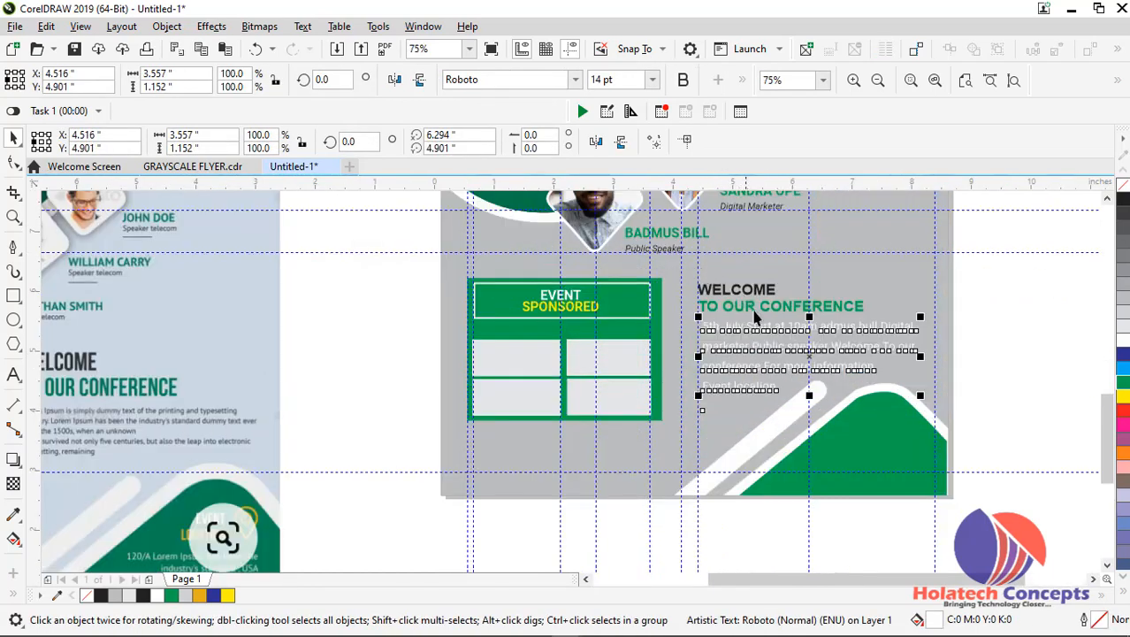
# Set the copied paragraph to 12 pt and align its left edge with the welcome heading at about X 4.417 inches
pyautogui.scroll(1, 789, 340)
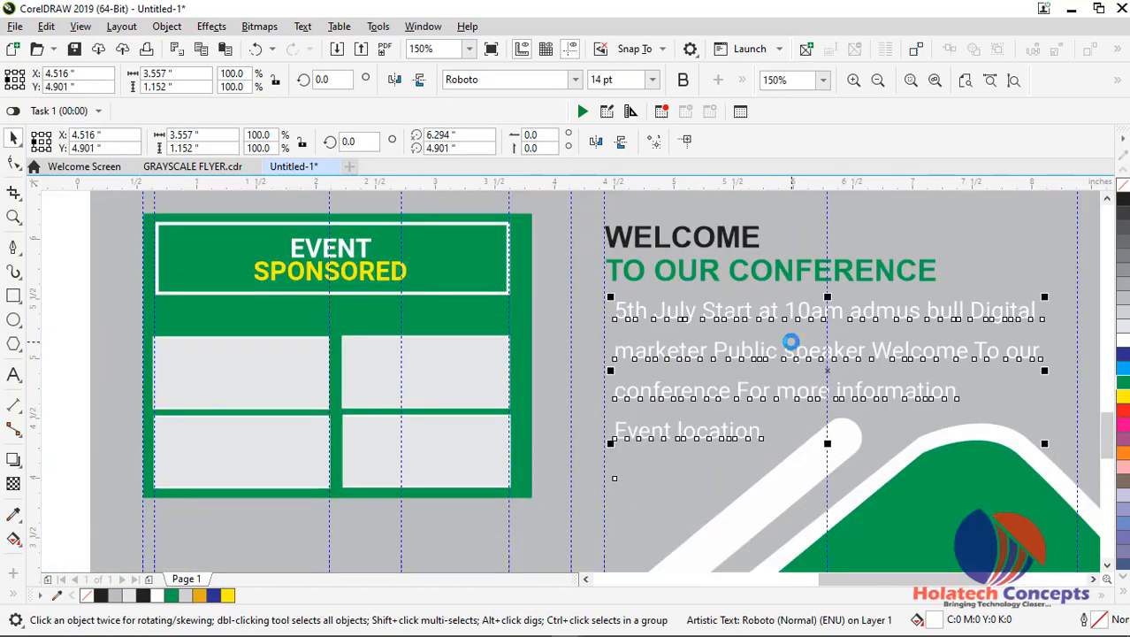
pyautogui.click(654, 80)
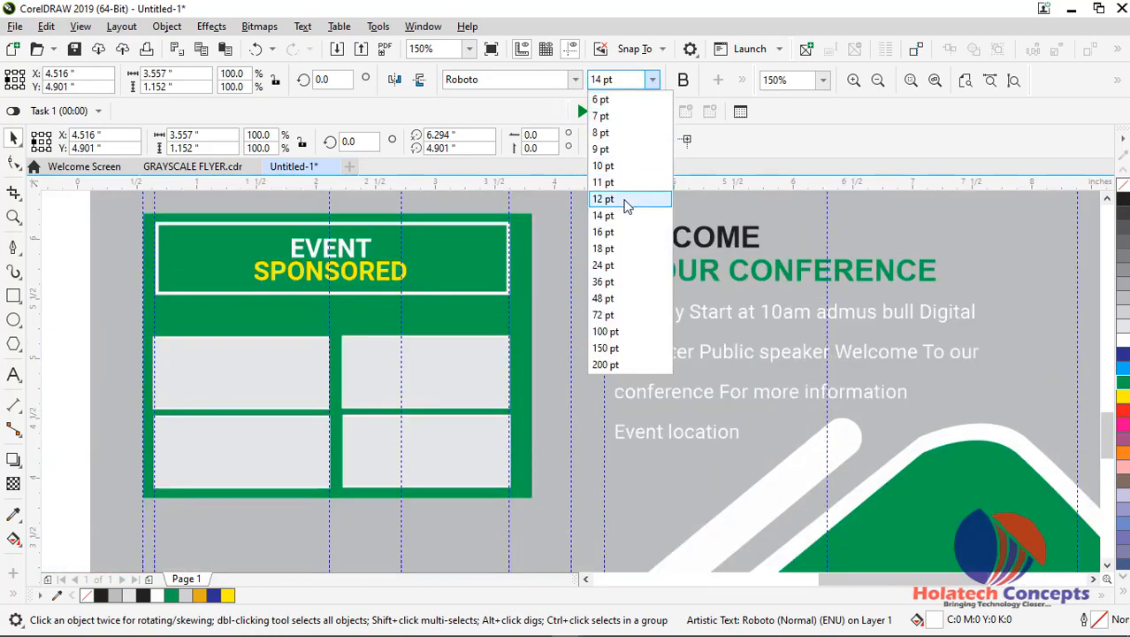
pyautogui.click(619, 200)
pyautogui.moveTo(688, 357); pyautogui.dragTo(678, 359)
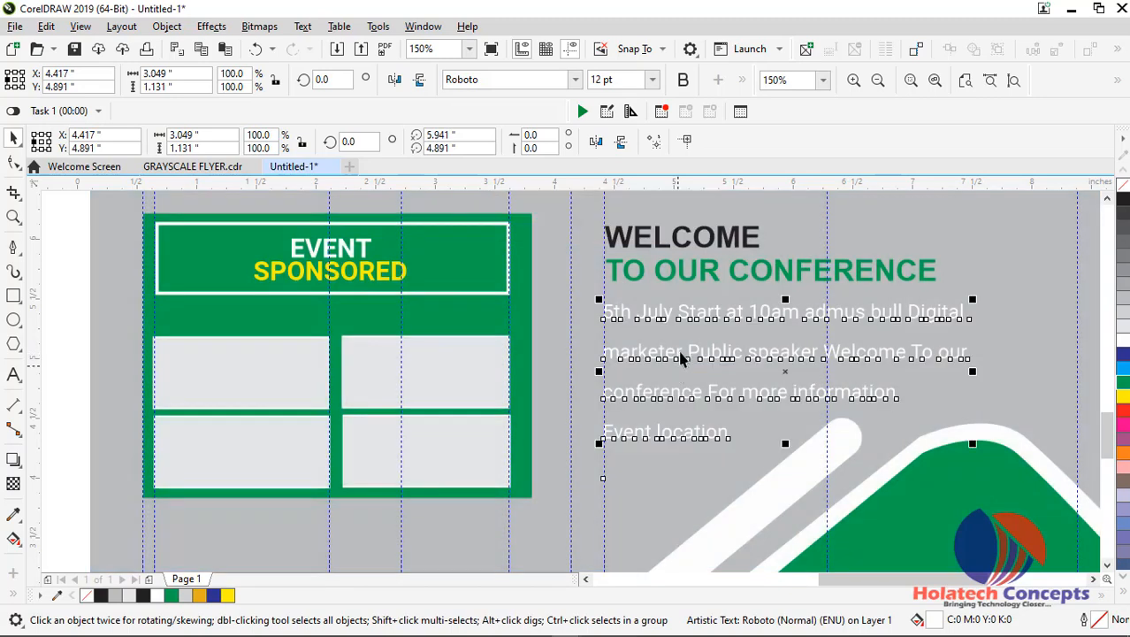
# Lower the green corner shape and white bars further inside the background PowerClip, to about Y 3.099 inches
pyautogui.doubleClick(959, 511)
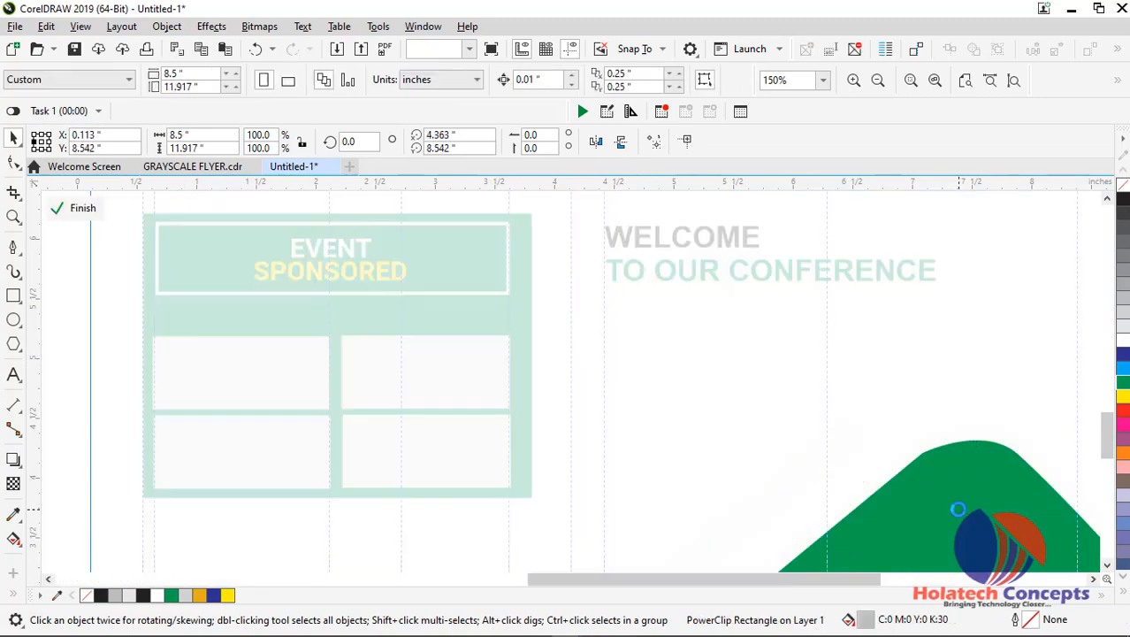
pyautogui.scroll(-1, 1026, 409)
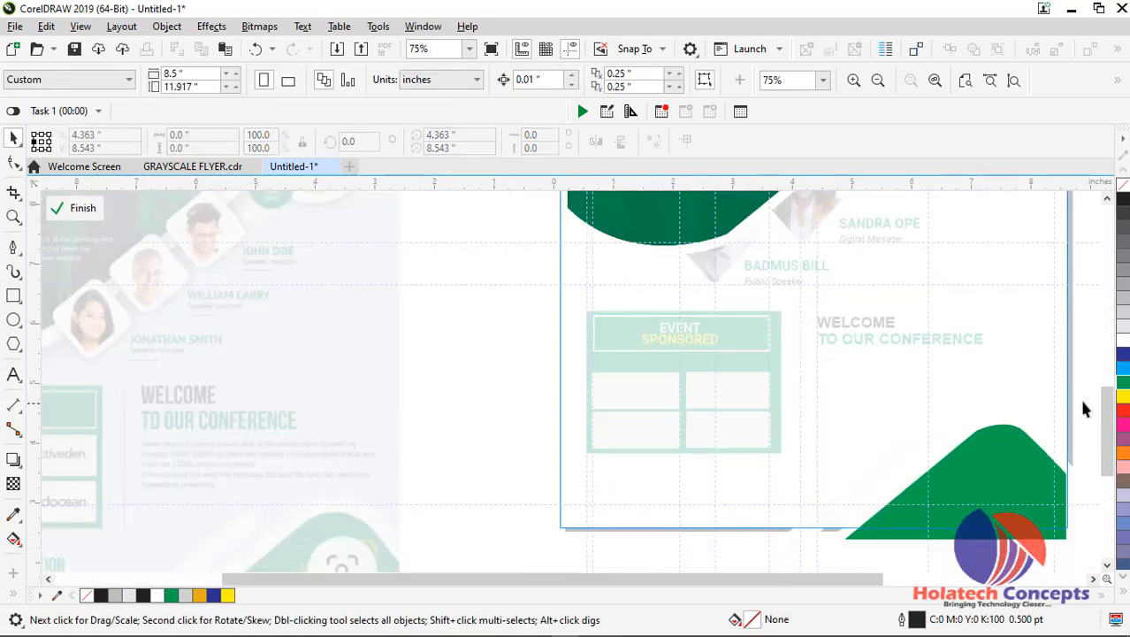
pyautogui.moveTo(1053, 540); pyautogui.dragTo(773, 544)
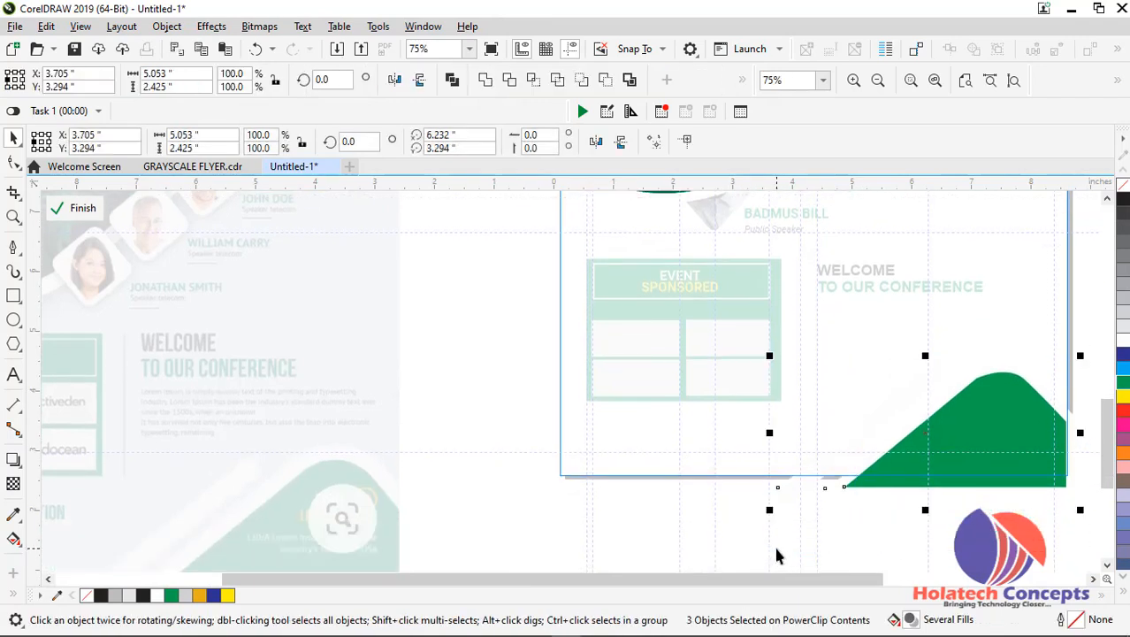
pyautogui.moveTo(945, 447); pyautogui.dragTo(947, 460)
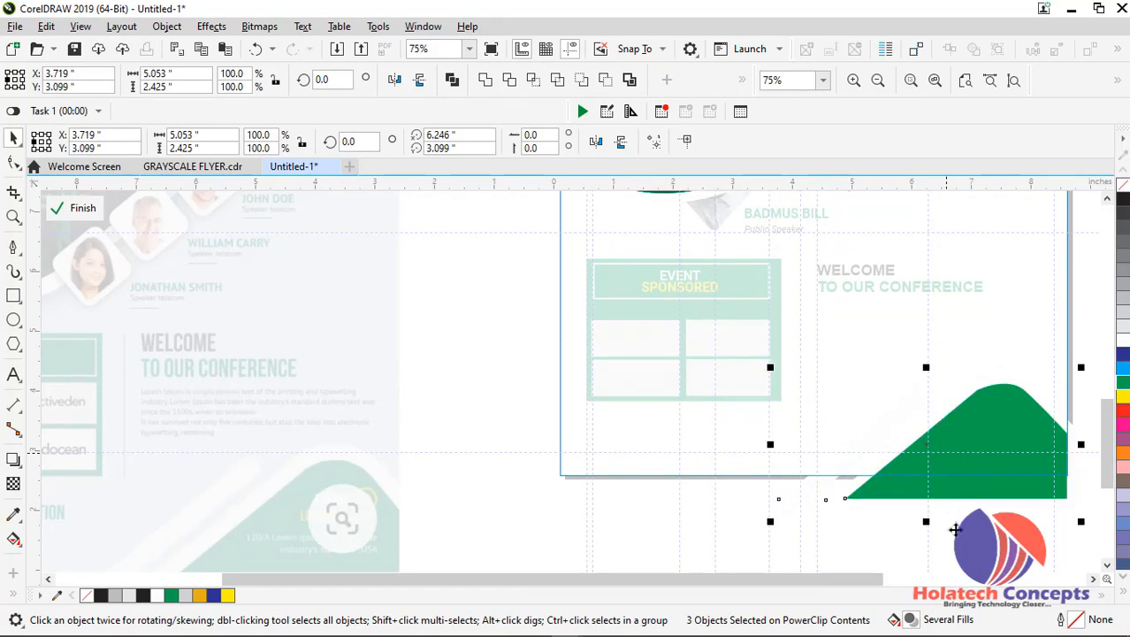
pyautogui.click(998, 467)
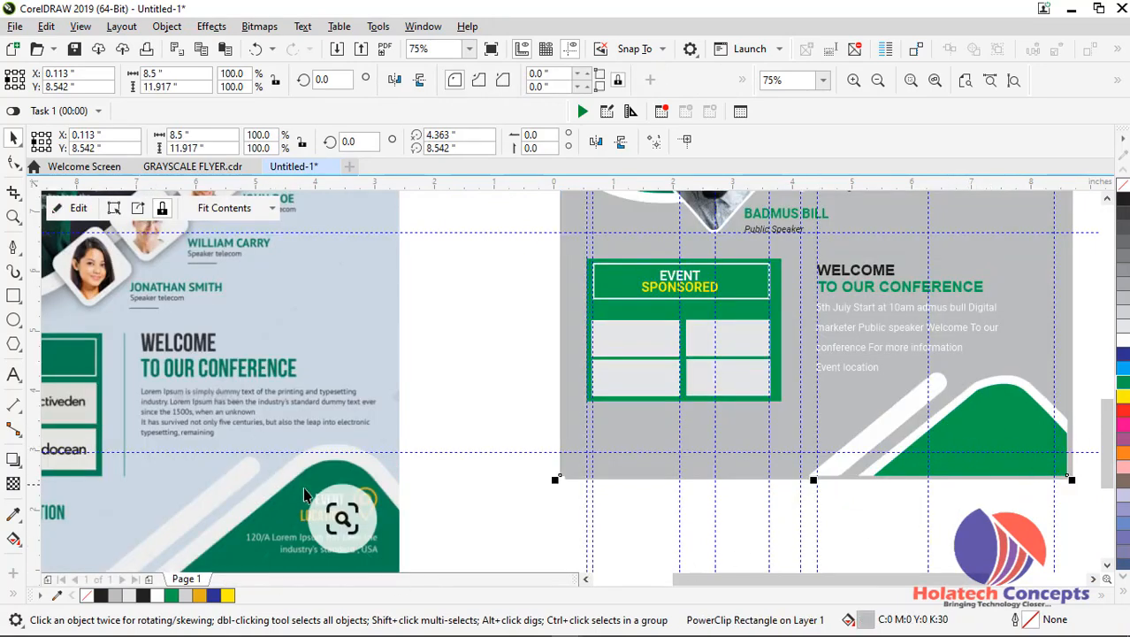
pyautogui.click(453, 504)
# Copy the 12 pt paragraph onto the green corner shape, at about X 6.417, Y 3.308 inches
pyautogui.moveTo(885, 579); pyautogui.dragTo(942, 581)
pyautogui.click(744, 385)
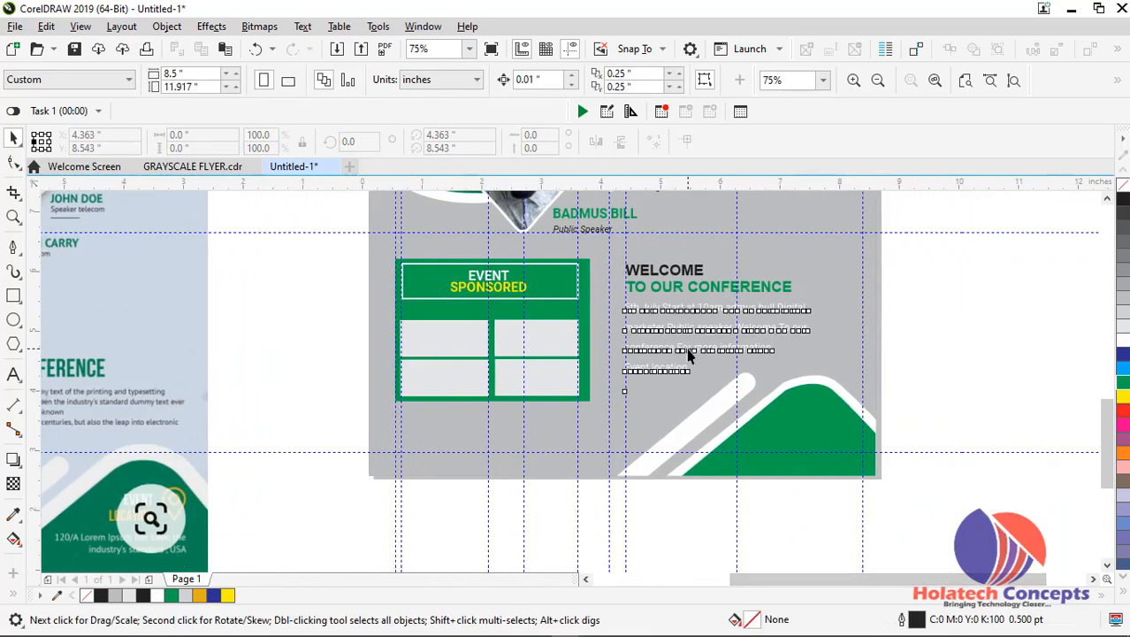
pyautogui.moveTo(744, 386); pyautogui.dragTo(809, 441)
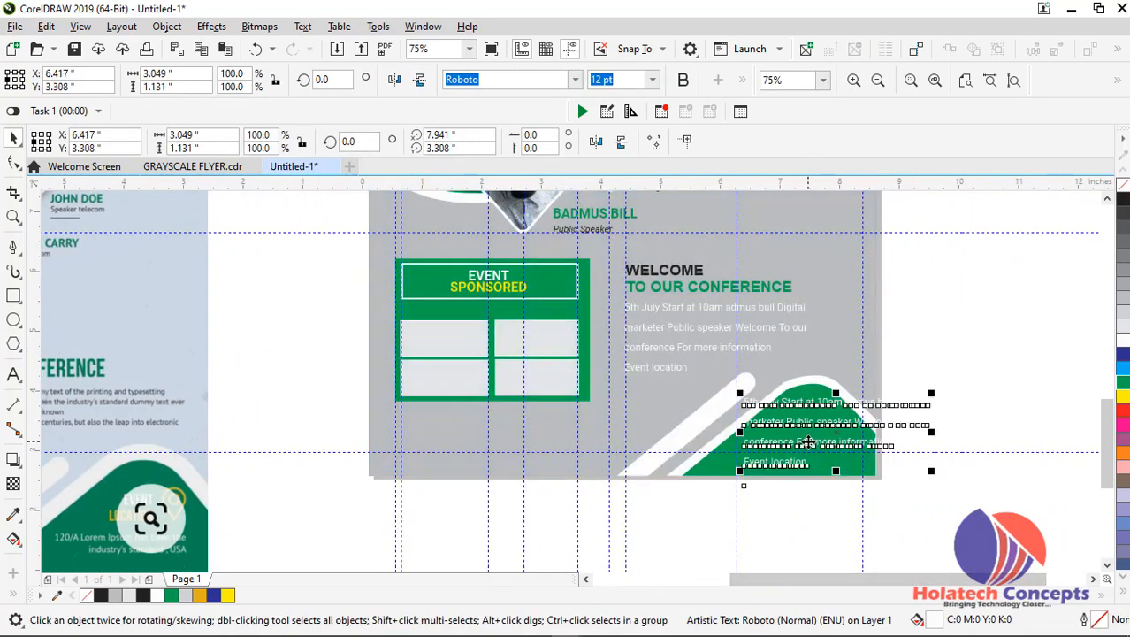
# Replace the copied paragraph on the green corner shape with the first line of the event's street address
pyautogui.scroll(2, 809, 440)
pyautogui.click(810, 440)
pyautogui.click(809, 442)
pyautogui.hotkey('ctrl', 'a')
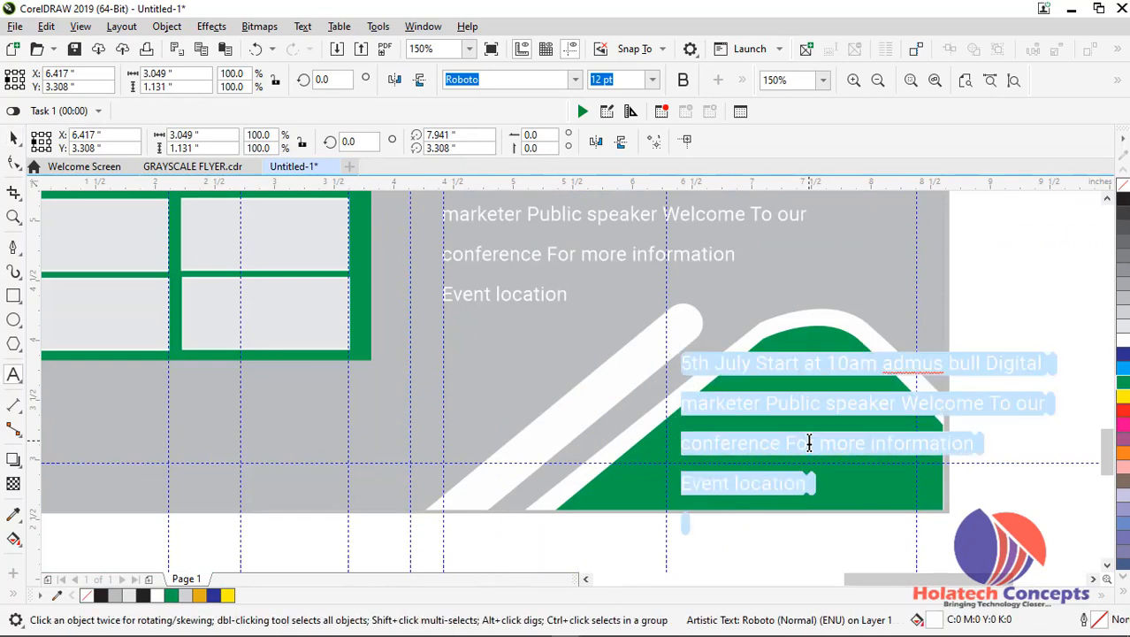
pyautogui.press('BackSpace')
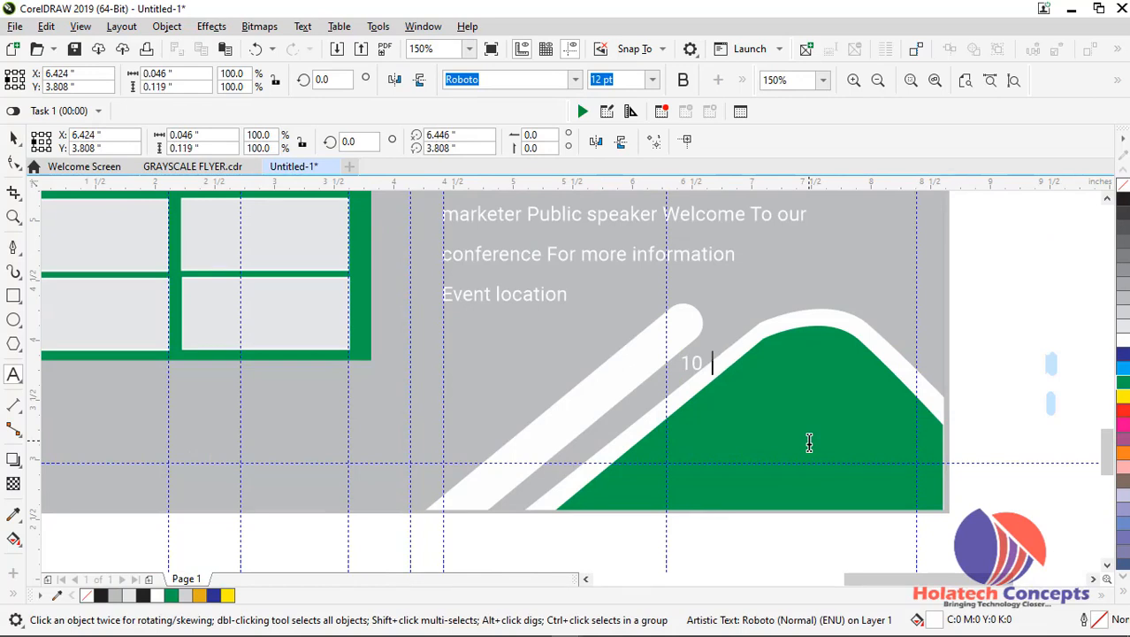
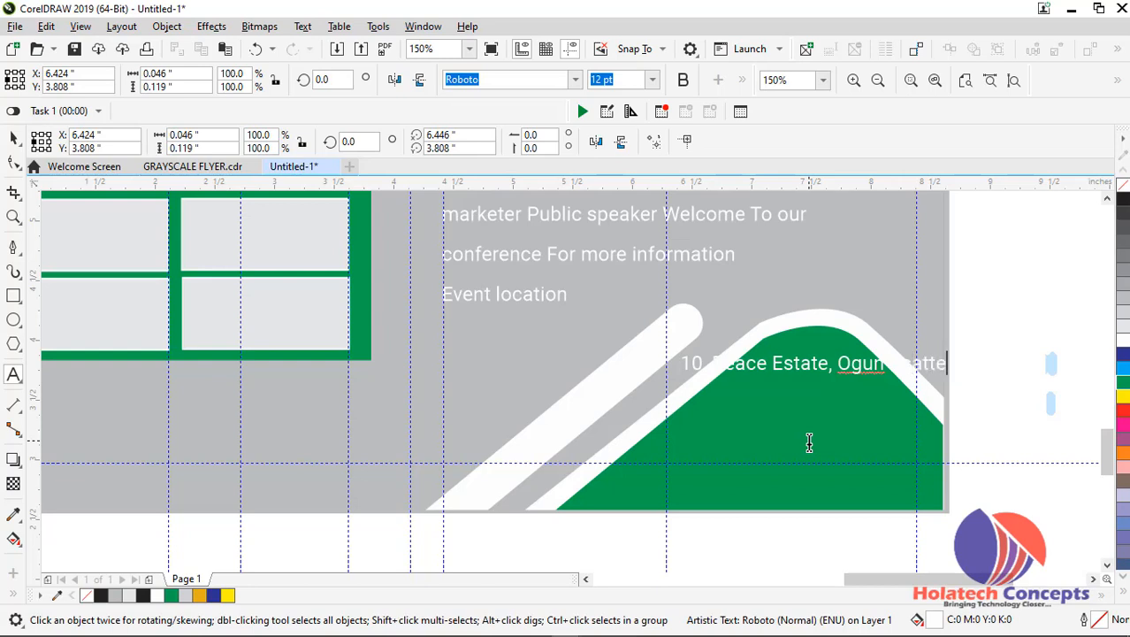
# Retype the misspelled last word of the address line as State
pyautogui.scroll(2, 949, 383)
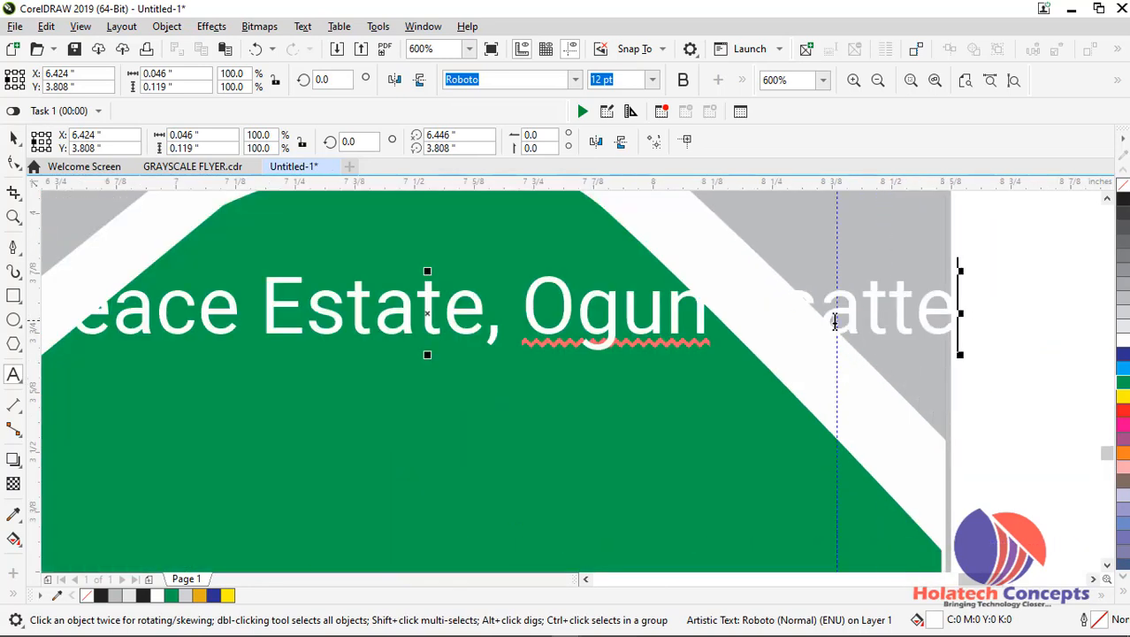
pyautogui.moveTo(788, 302); pyautogui.dragTo(964, 319)
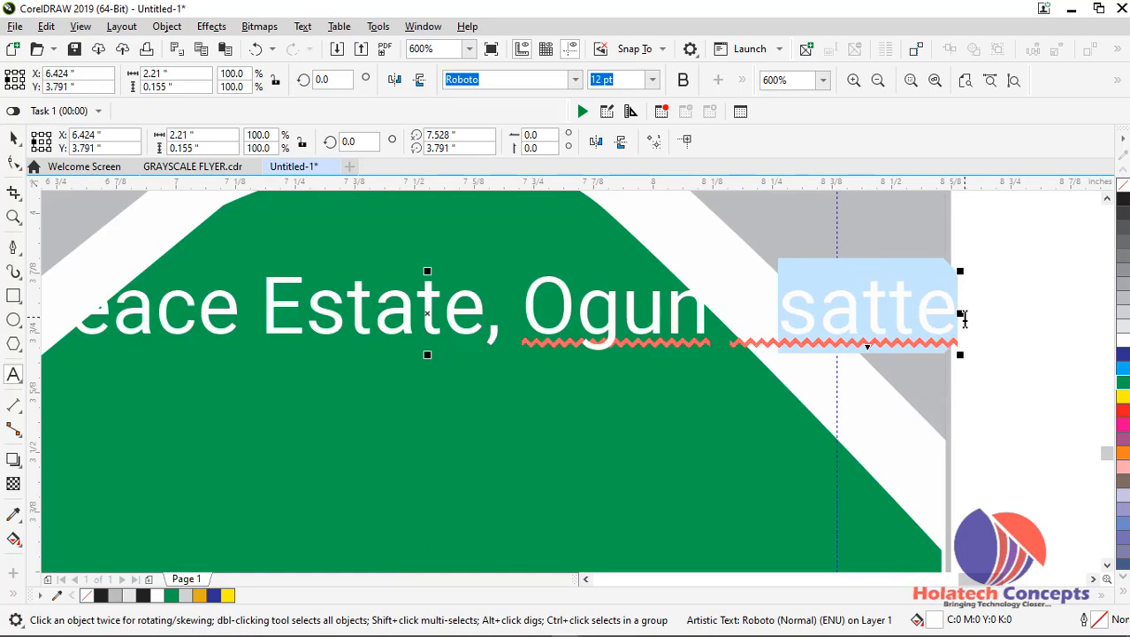
pyautogui.write('Stat')
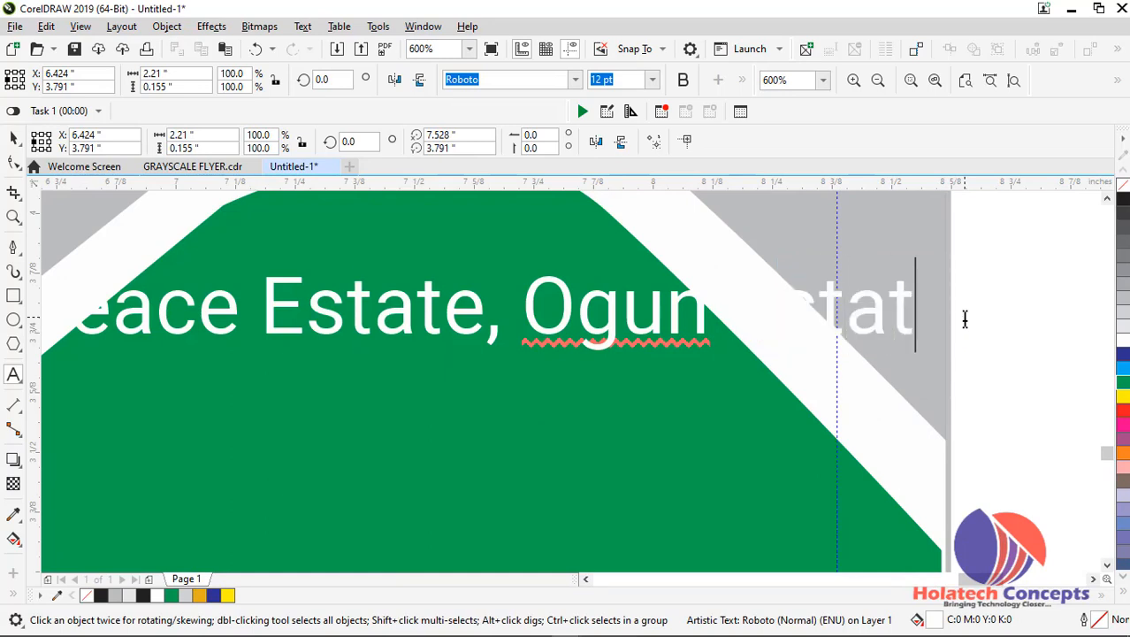
pyautogui.write('e')
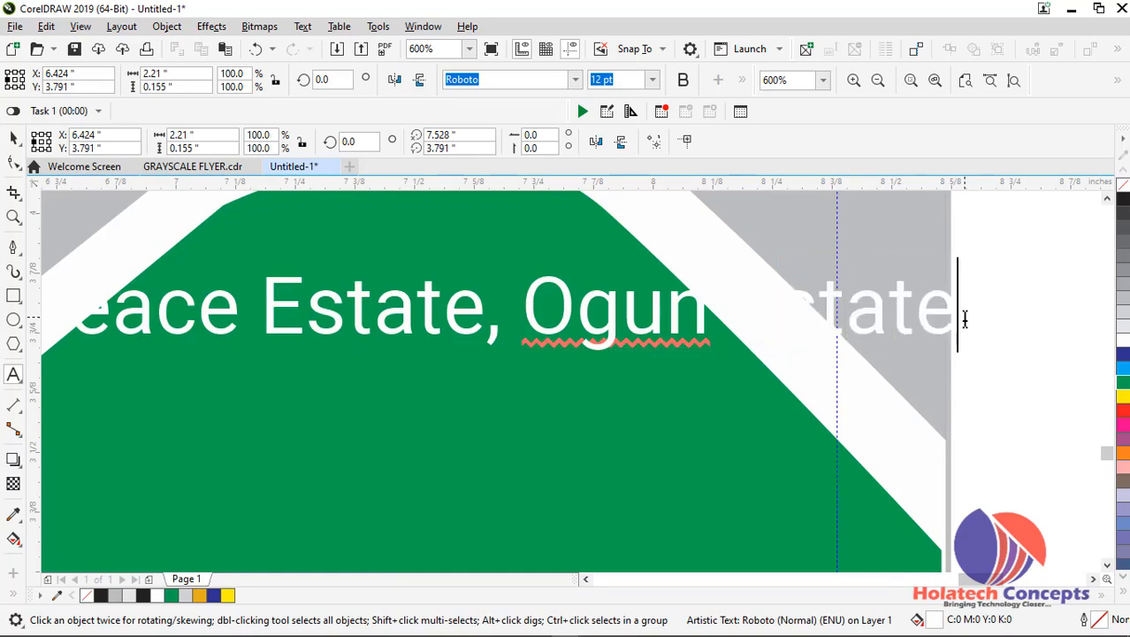
pyautogui.moveTo(822, 319); pyautogui.dragTo(778, 313)
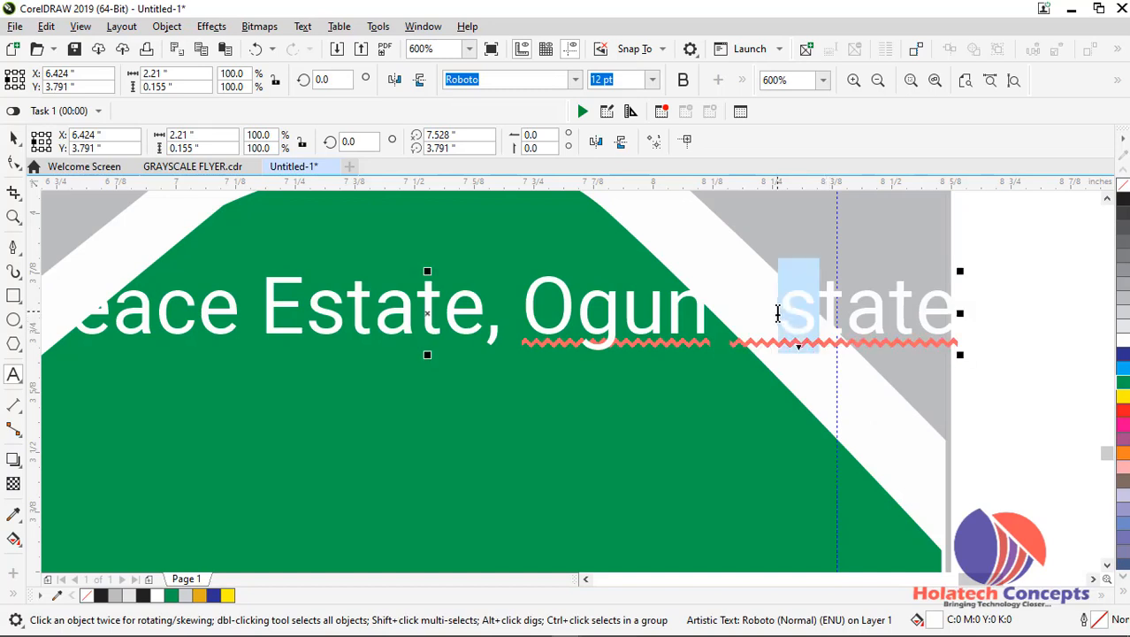
pyautogui.write('S')
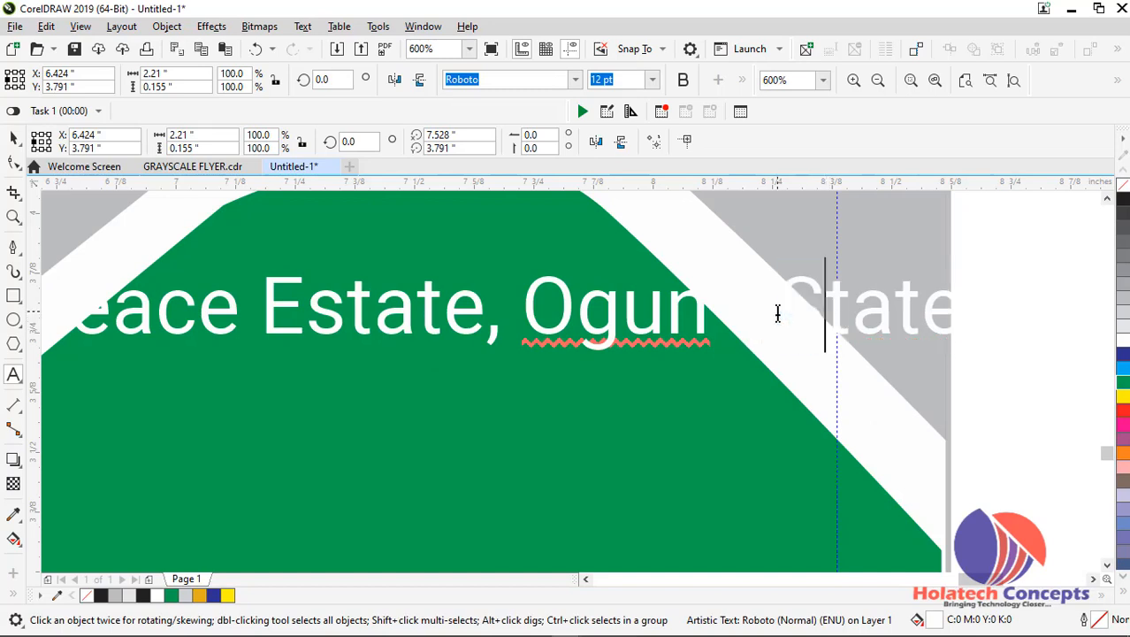
# End the address line with a comma, add the country name on a second line and finish editing the text
pyautogui.click(954, 306)
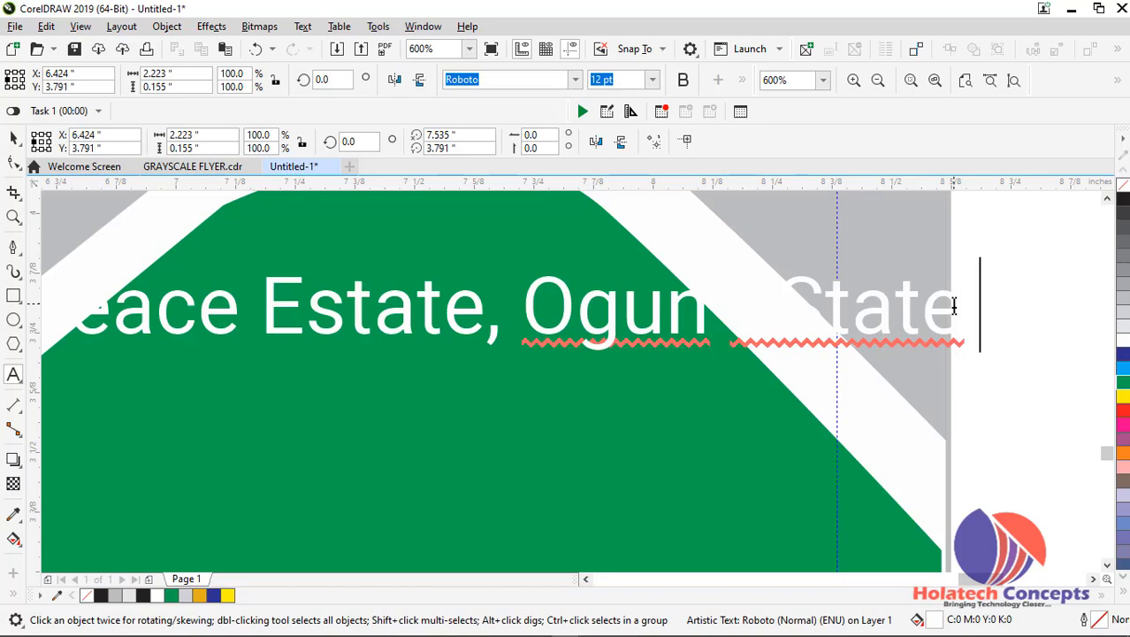
pyautogui.press('Return')
pyautogui.write('N')
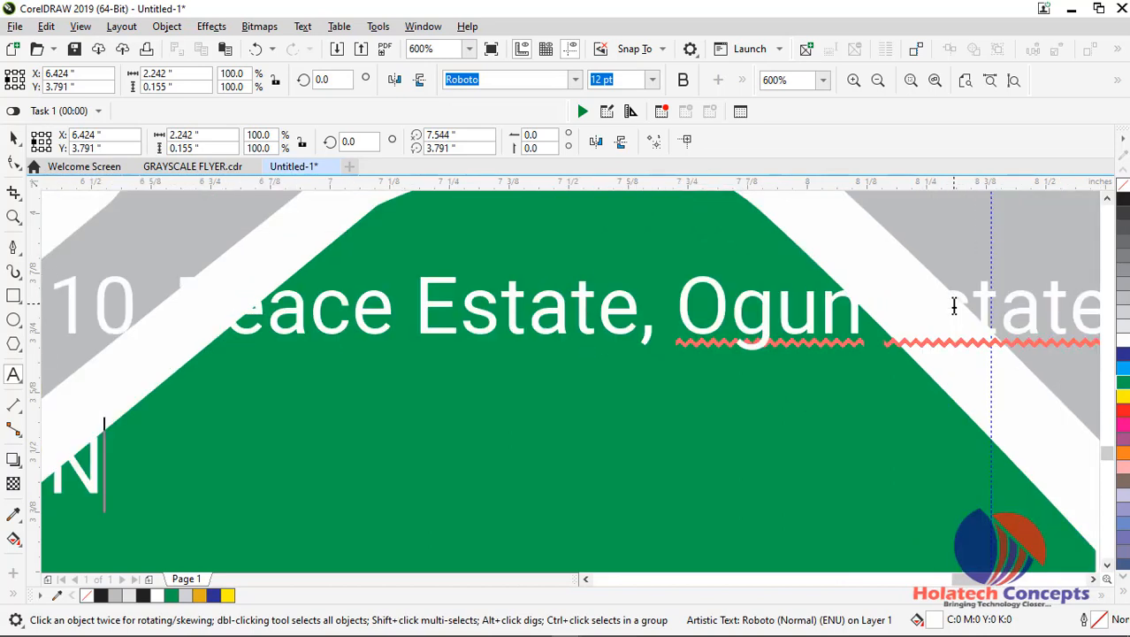
pyautogui.write('iger')
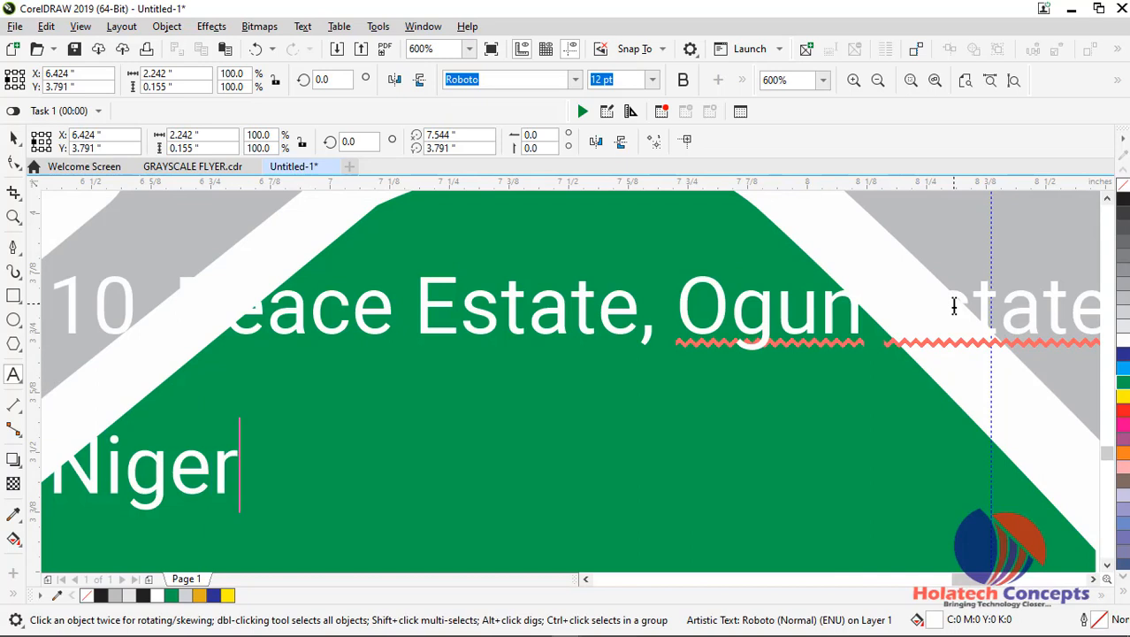
pyautogui.write('ia')
pyautogui.press('Escape')
pyautogui.click(16, 140)
# Move the two-line address down inside the green corner shape, to about X 6.222, Y 2.966 inches
pyautogui.scroll(-2, 460, 347)
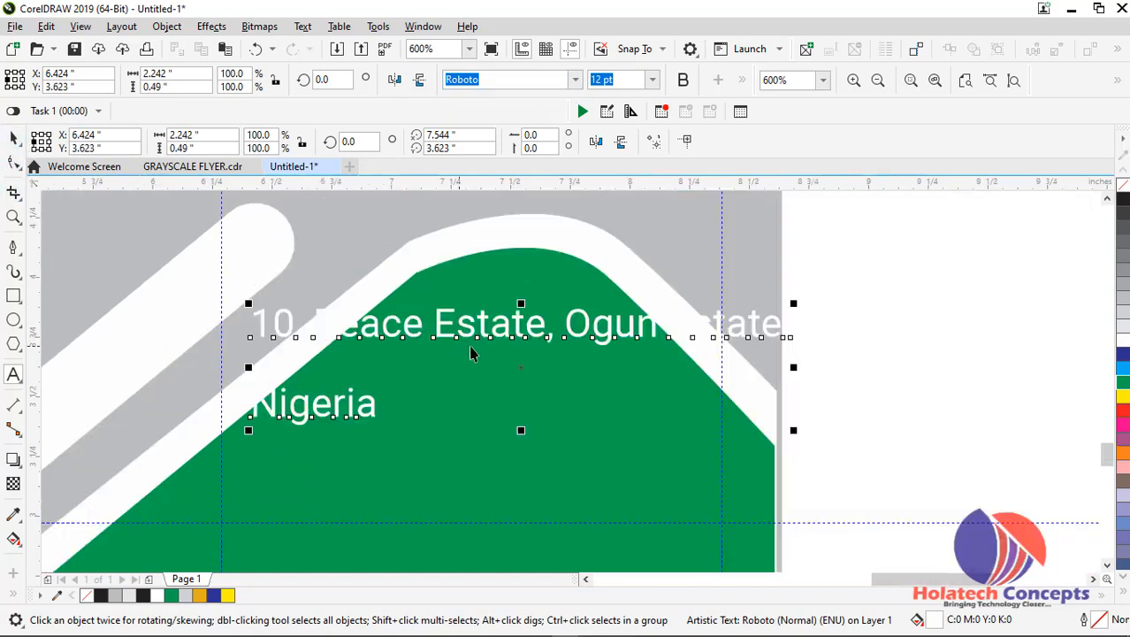
pyautogui.scroll(-2, 495, 348)
pyautogui.scroll(2, 495, 347)
pyautogui.moveTo(495, 347); pyautogui.dragTo(470, 423)
pyautogui.doubleClick(469, 416)
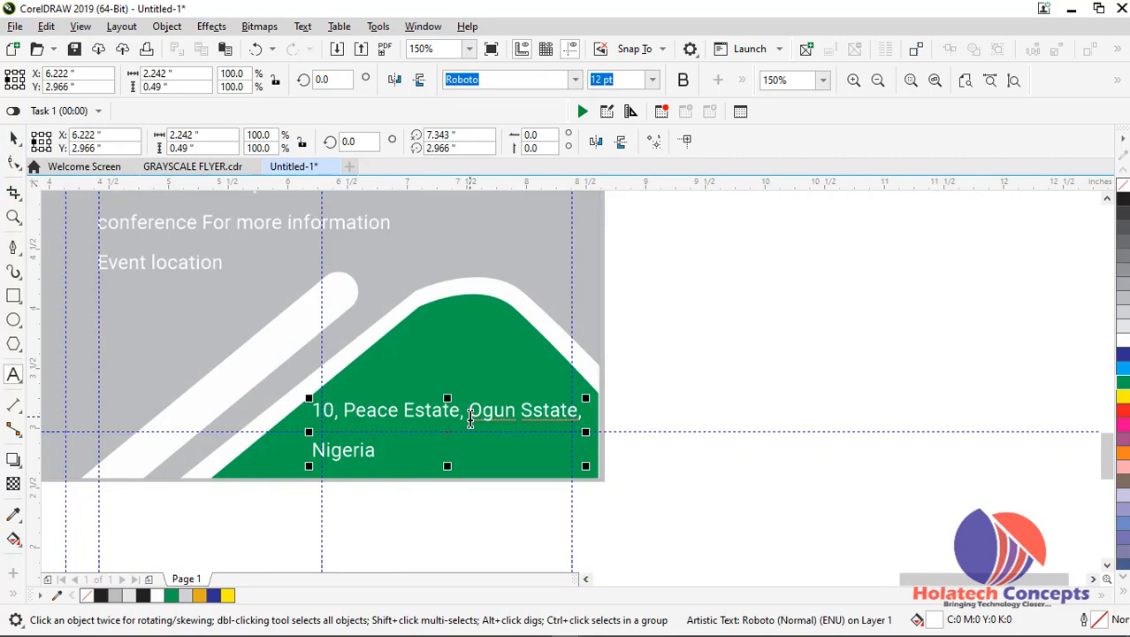
pyautogui.click(14, 141)
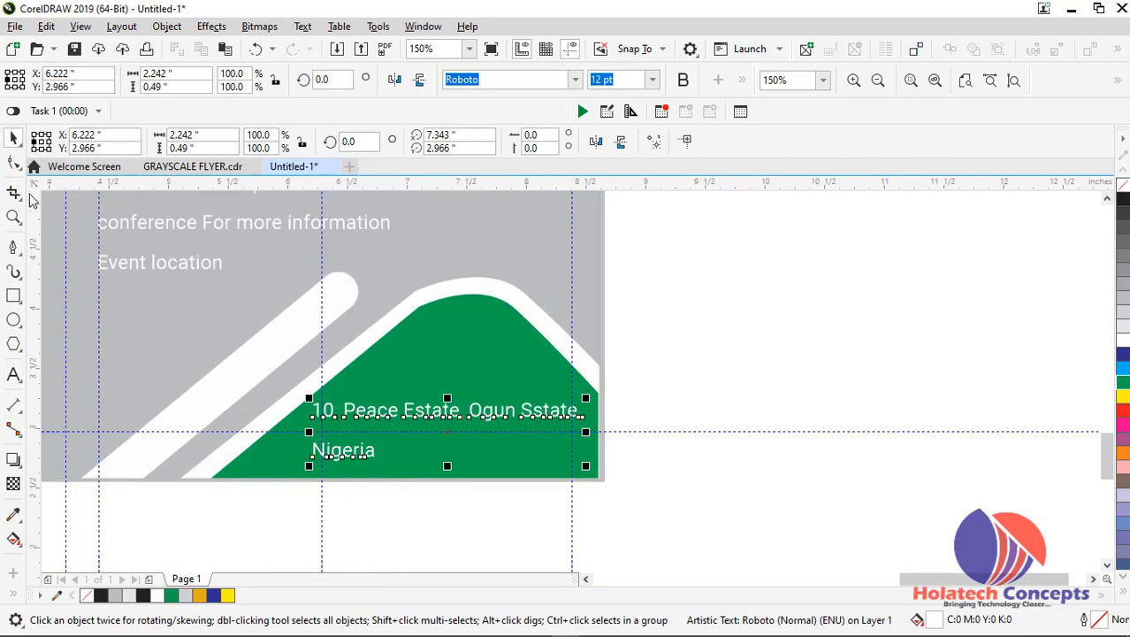
# Tighten the line spacing between the two address lines with the Shape tool and deselect the text
pyautogui.click(13, 161)
pyautogui.moveTo(306, 469); pyautogui.dragTo(307, 453)
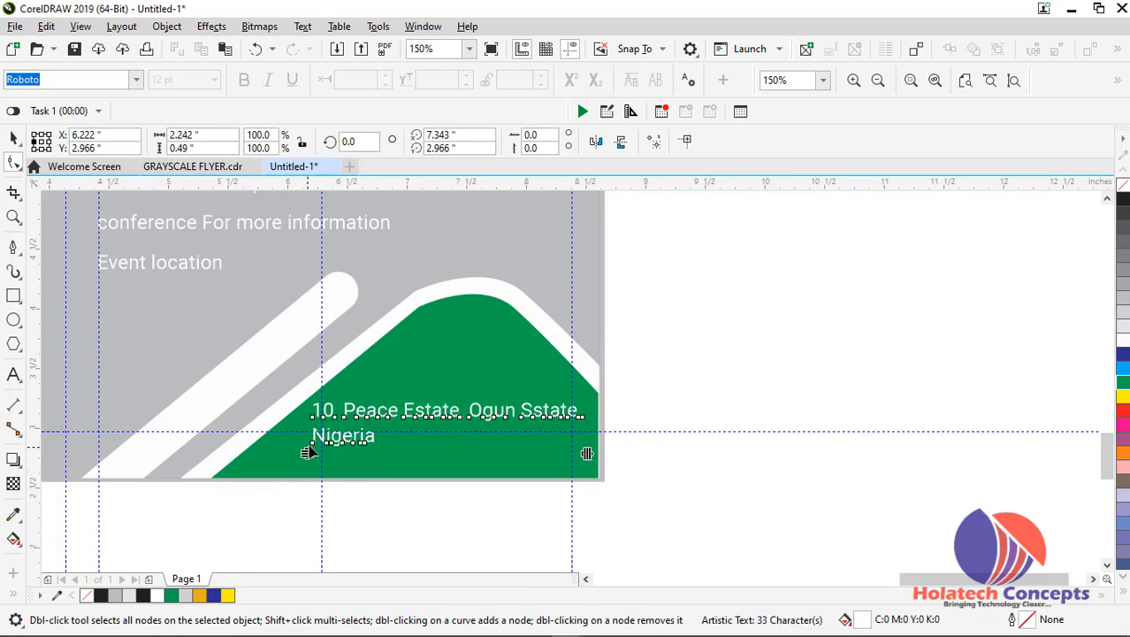
pyautogui.press('space')
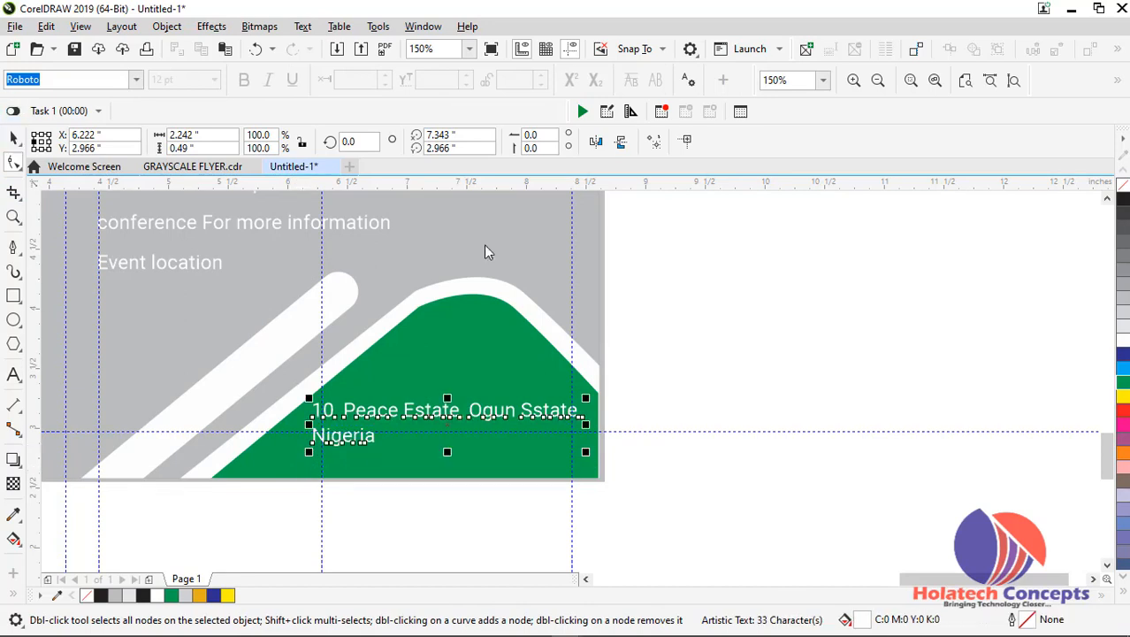
pyautogui.click(796, 303)
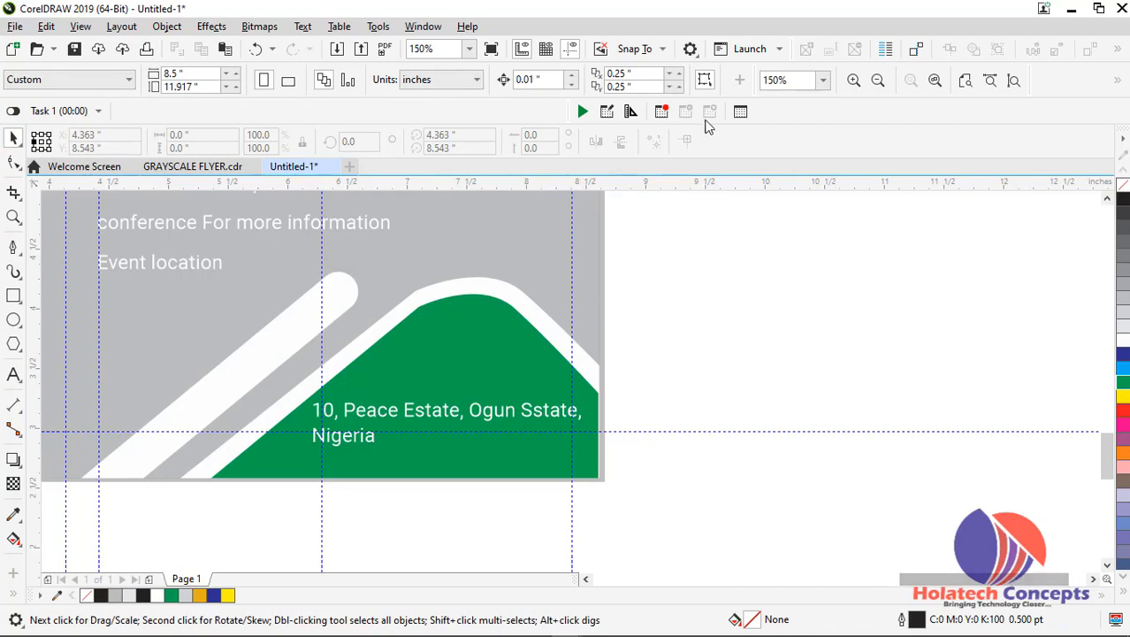
pyautogui.click(1014, 80)
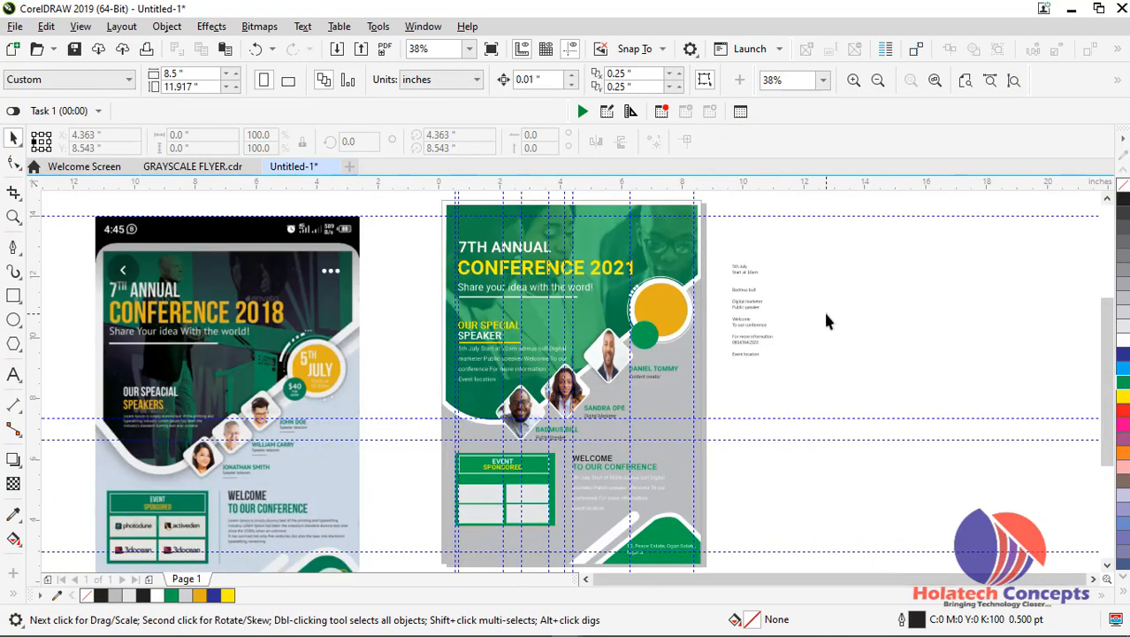
pyautogui.click(197, 275)
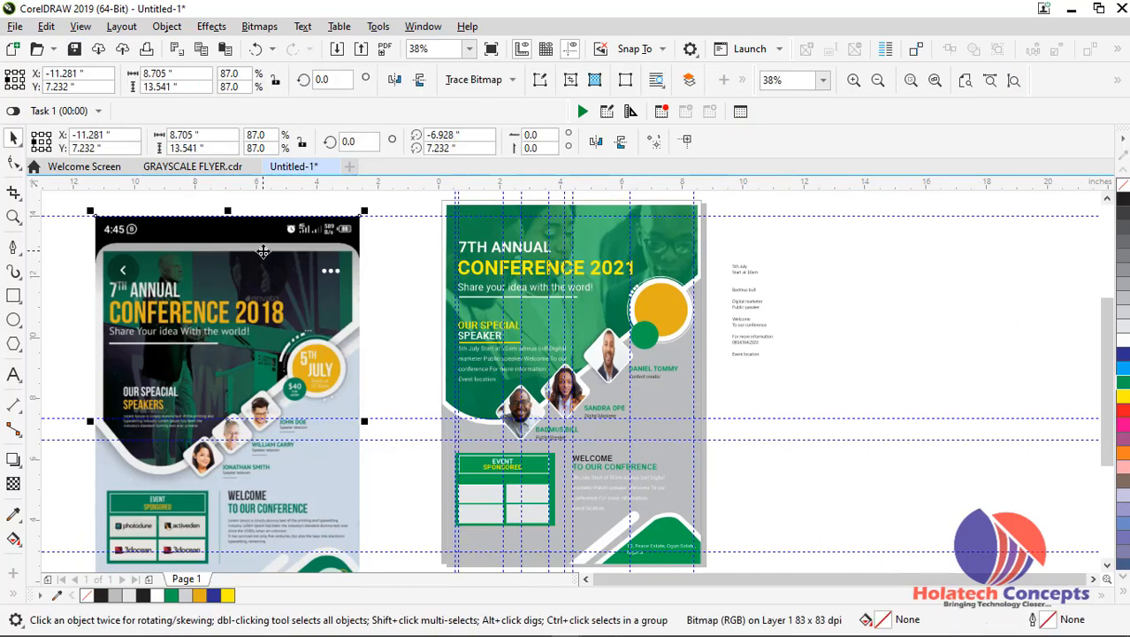
pyautogui.press('Delete')
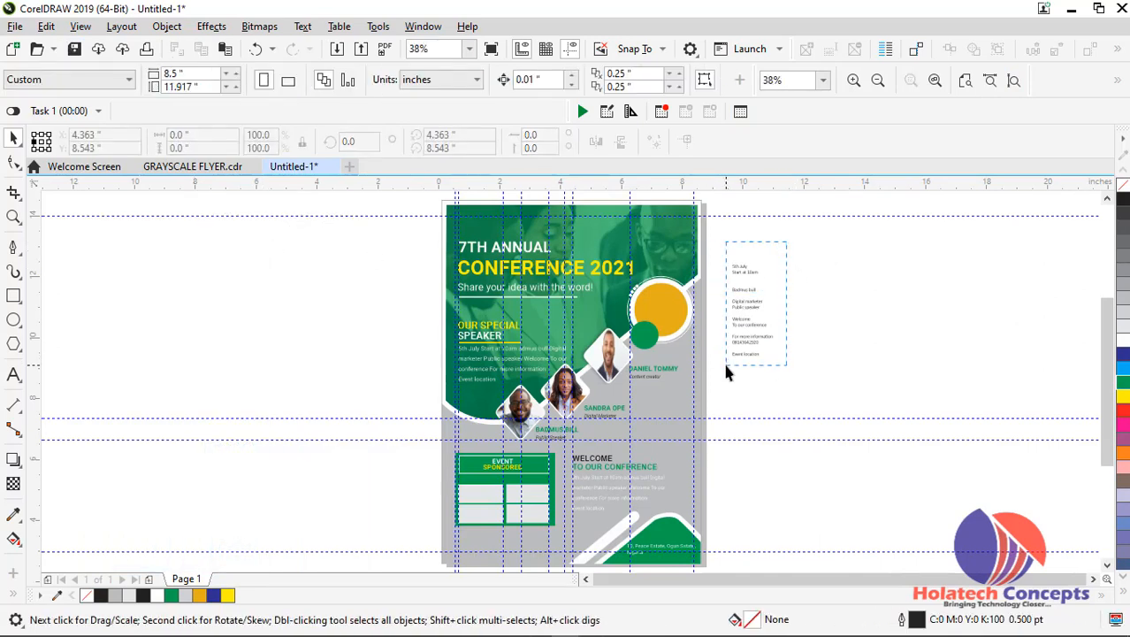
pyautogui.click(725, 359)
pyautogui.hotkey('ctrl', 'z')
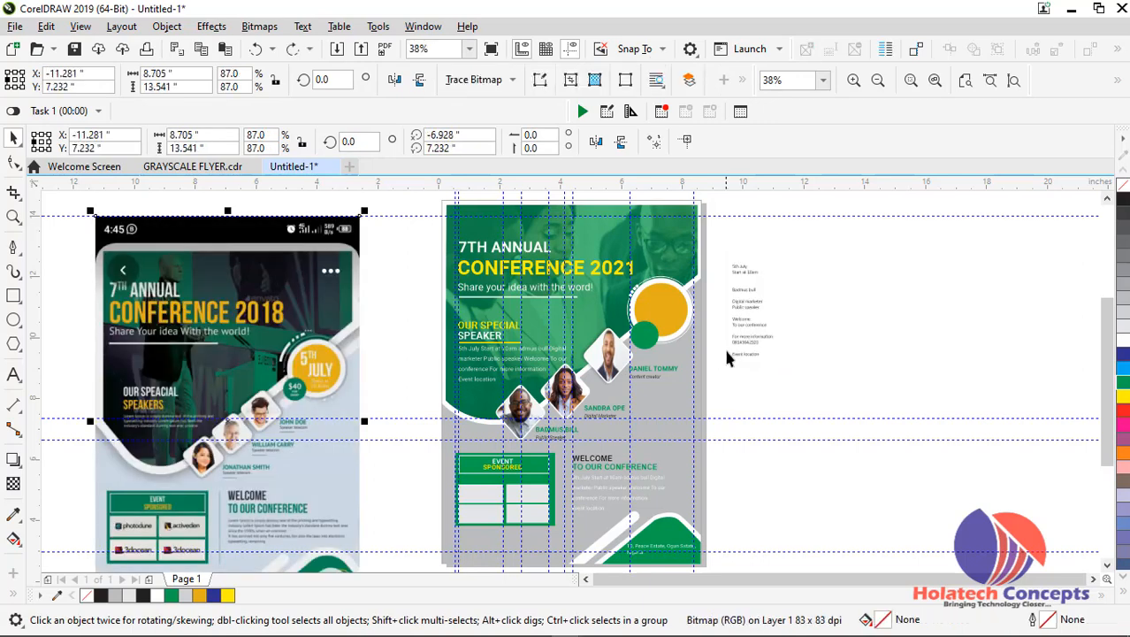
# Set the 5th July and Start at 10am lines of the note text beside the flyer to Roboto Bold
pyautogui.click(763, 307)
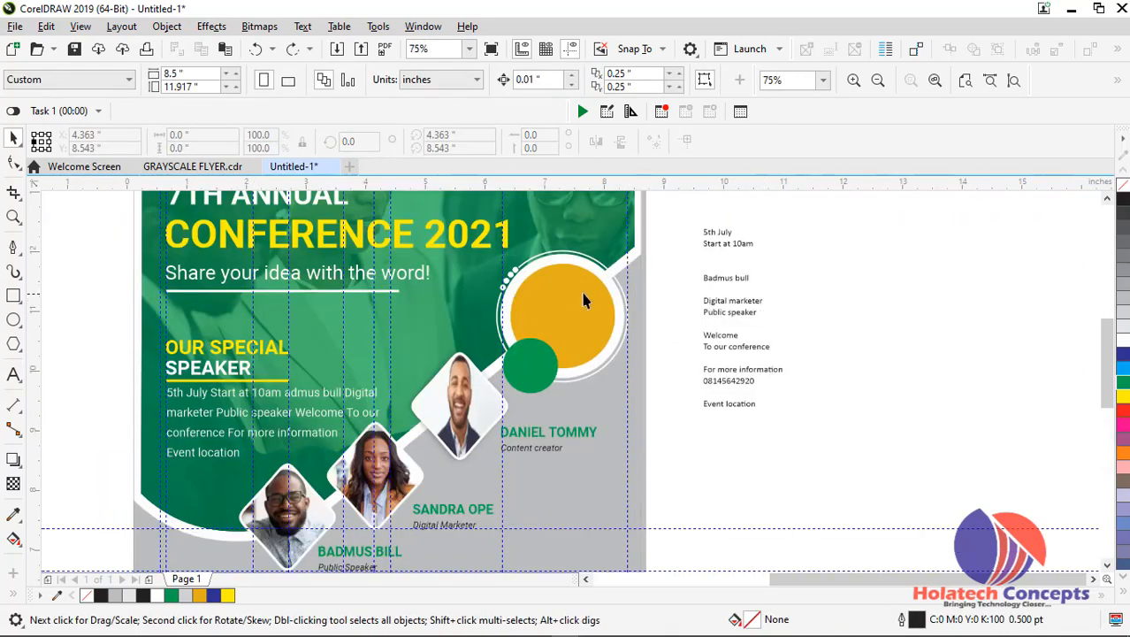
pyautogui.scroll(-1, 583, 300)
pyautogui.scroll(1, 693, 299)
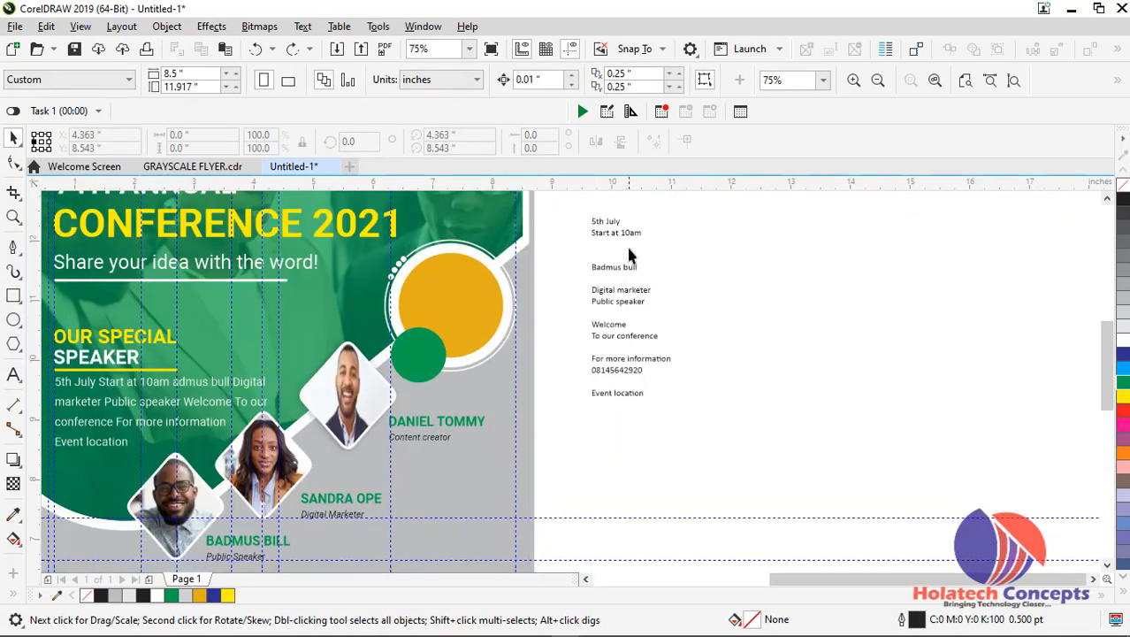
pyautogui.doubleClick(616, 237)
pyautogui.moveTo(643, 234); pyautogui.dragTo(583, 218)
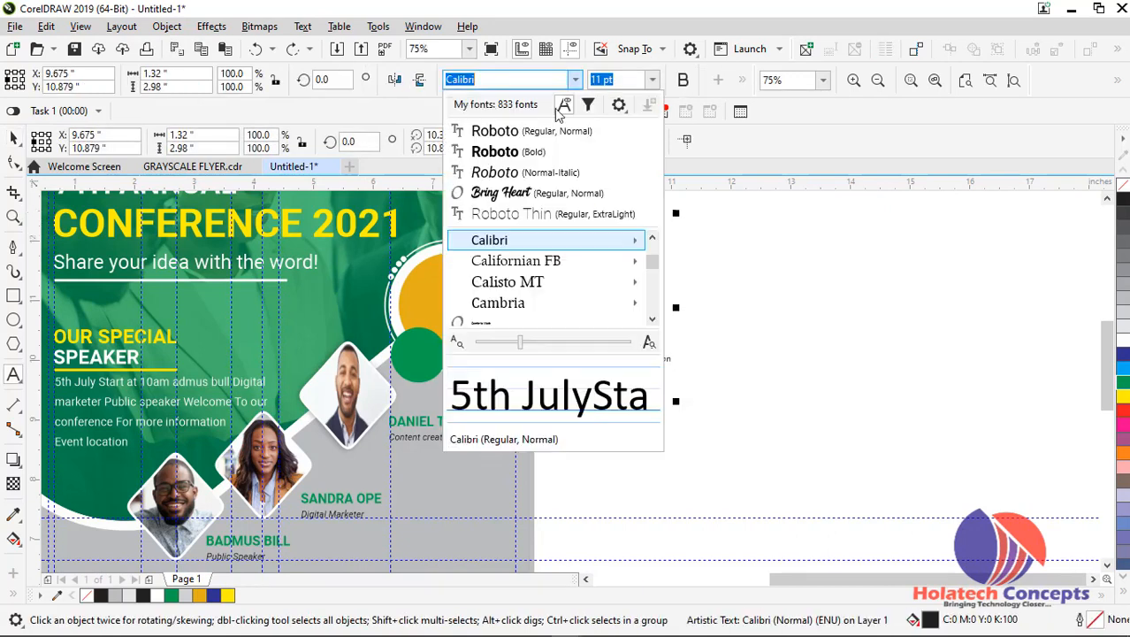
pyautogui.click(575, 79)
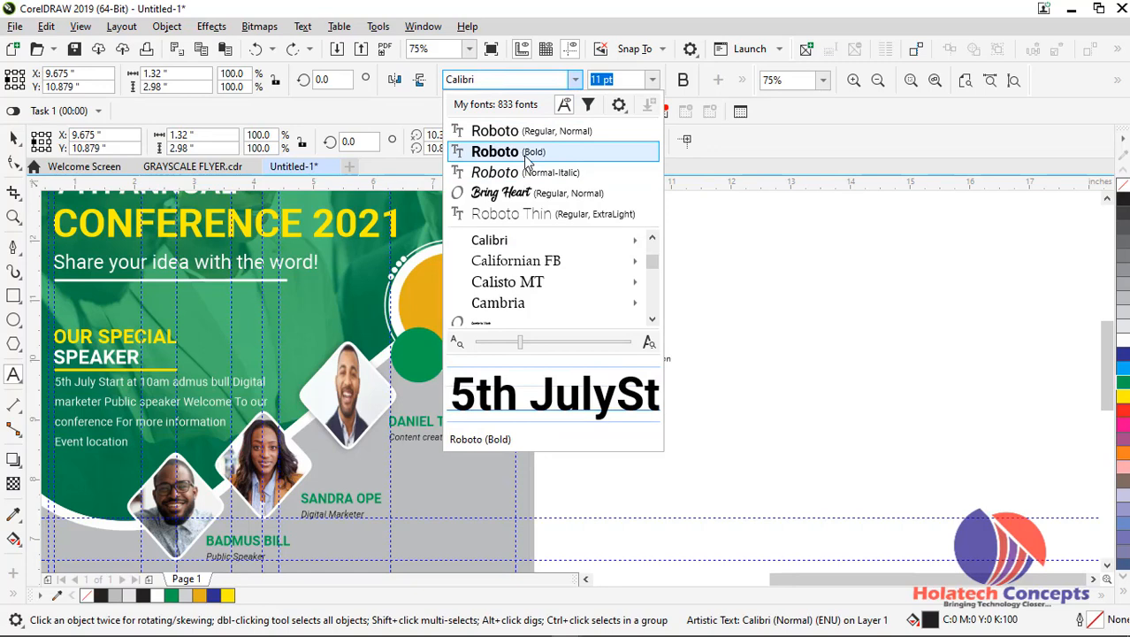
pyautogui.click(527, 156)
# Delete the remaining note lines and move the date and time text beside the orange badge, to about X 8.619, Y 11.304 inches
pyautogui.moveTo(591, 263); pyautogui.dragTo(664, 418)
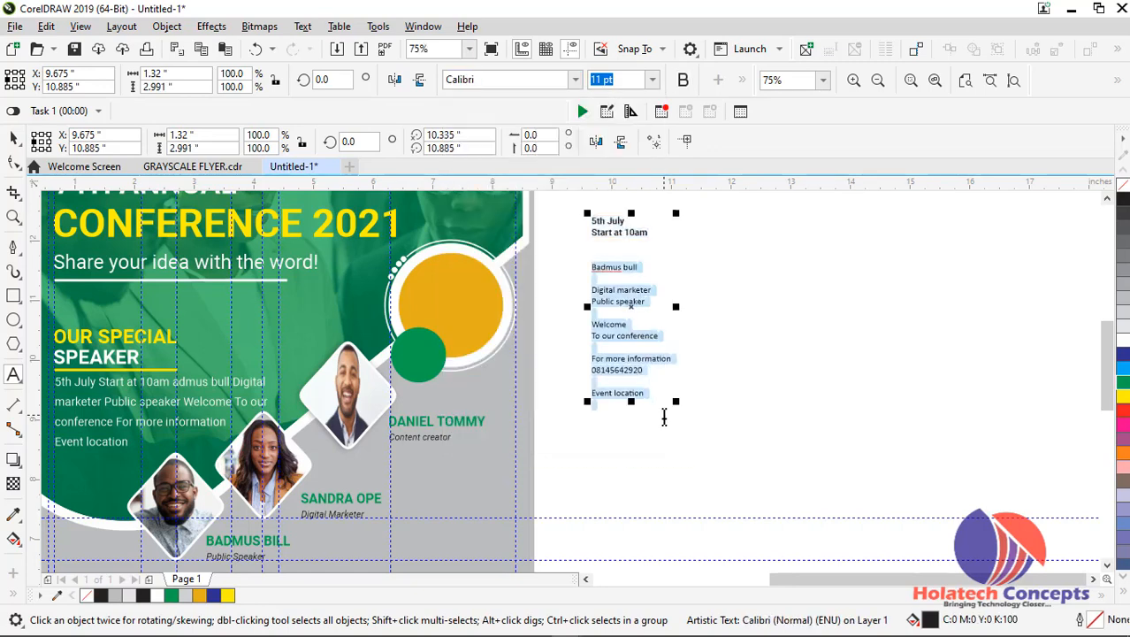
pyautogui.press('Delete')
pyautogui.moveTo(822, 579); pyautogui.dragTo(778, 578)
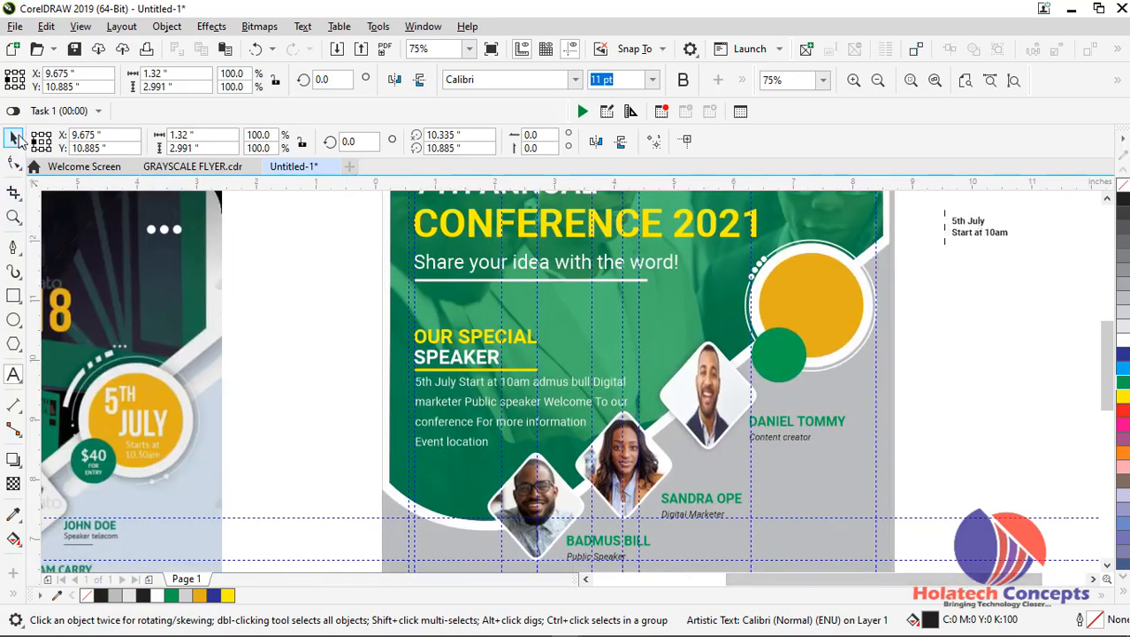
pyautogui.click(953, 228)
pyautogui.moveTo(954, 241); pyautogui.dragTo(892, 299)
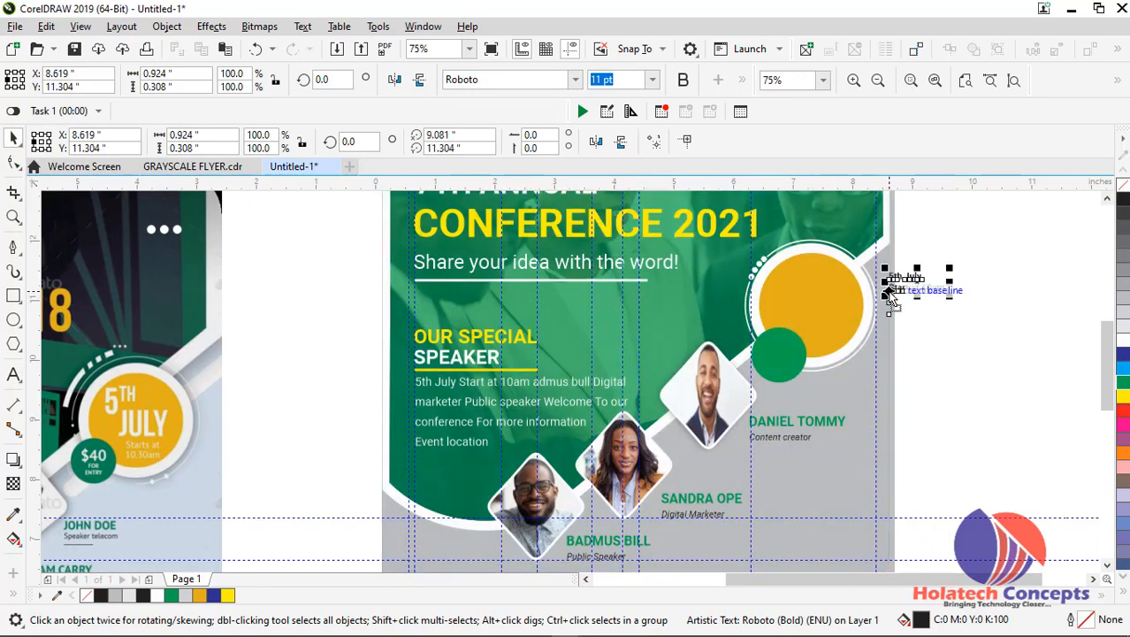
# Change the case of the whole date and time text beside the badge to UPPERCASE
pyautogui.doubleClick(891, 298)
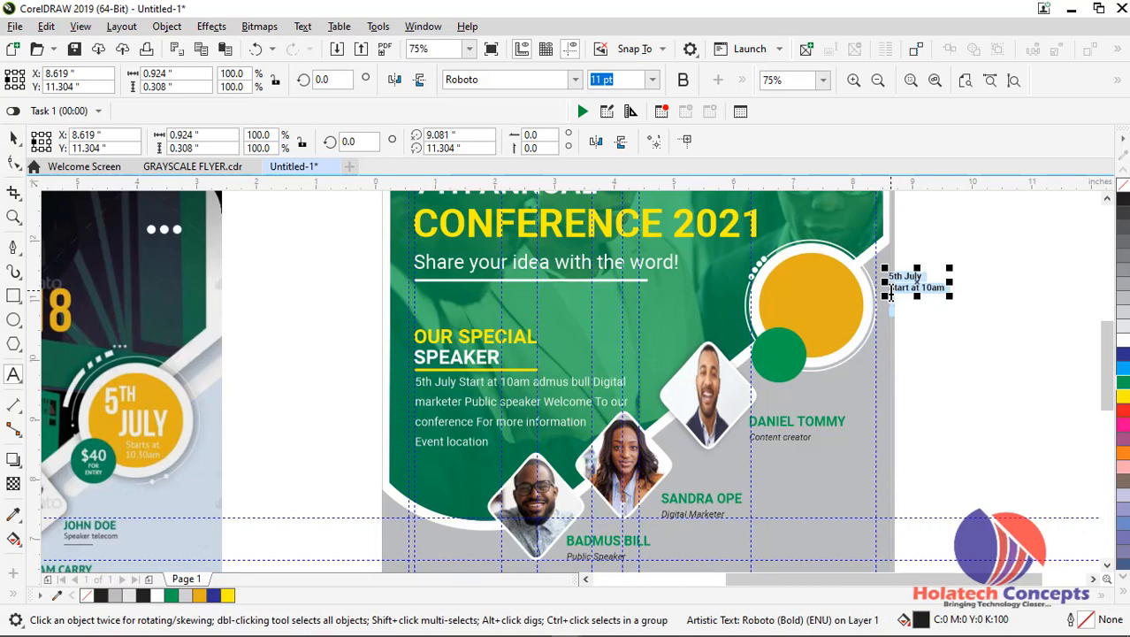
pyautogui.hotkey('shift', 'F3')
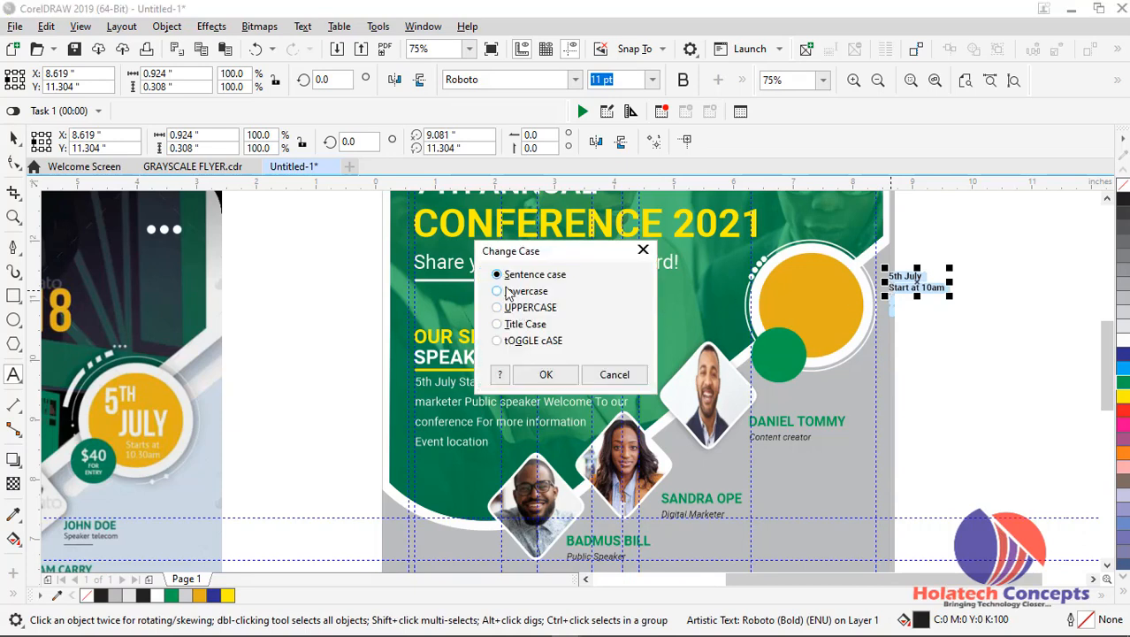
pyautogui.click(546, 375)
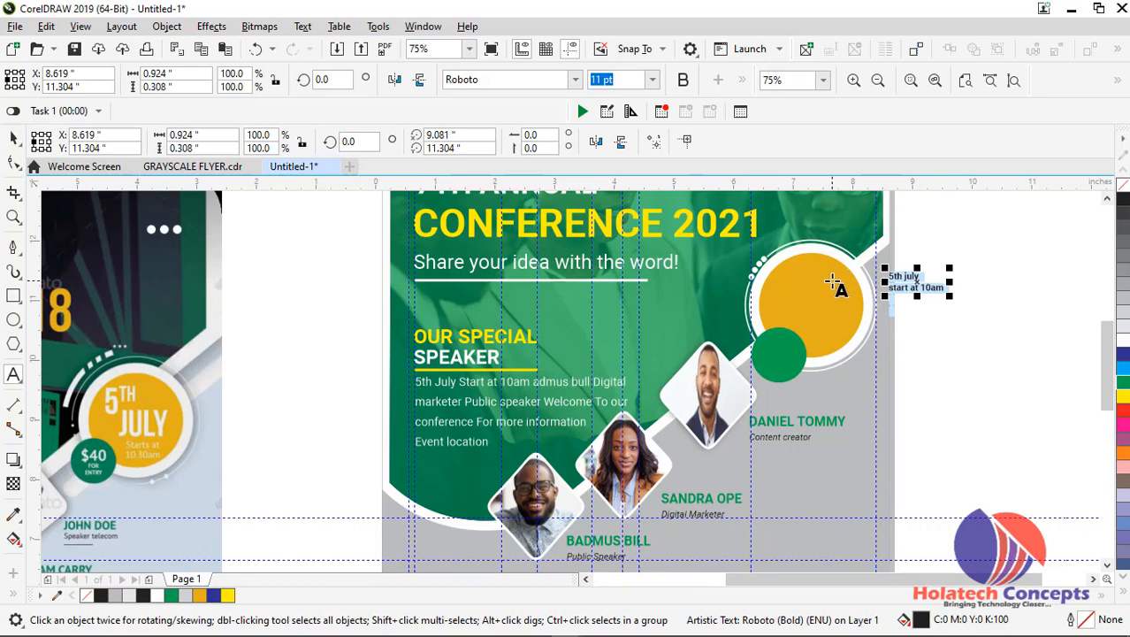
pyautogui.hotkey('shift', 'F3')
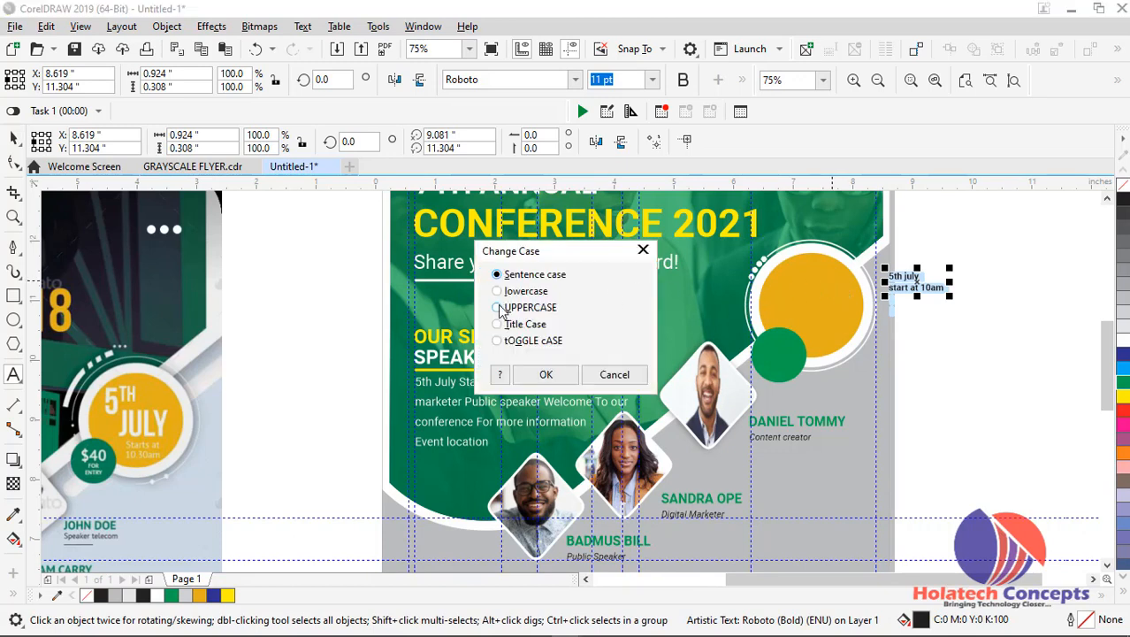
pyautogui.click(546, 374)
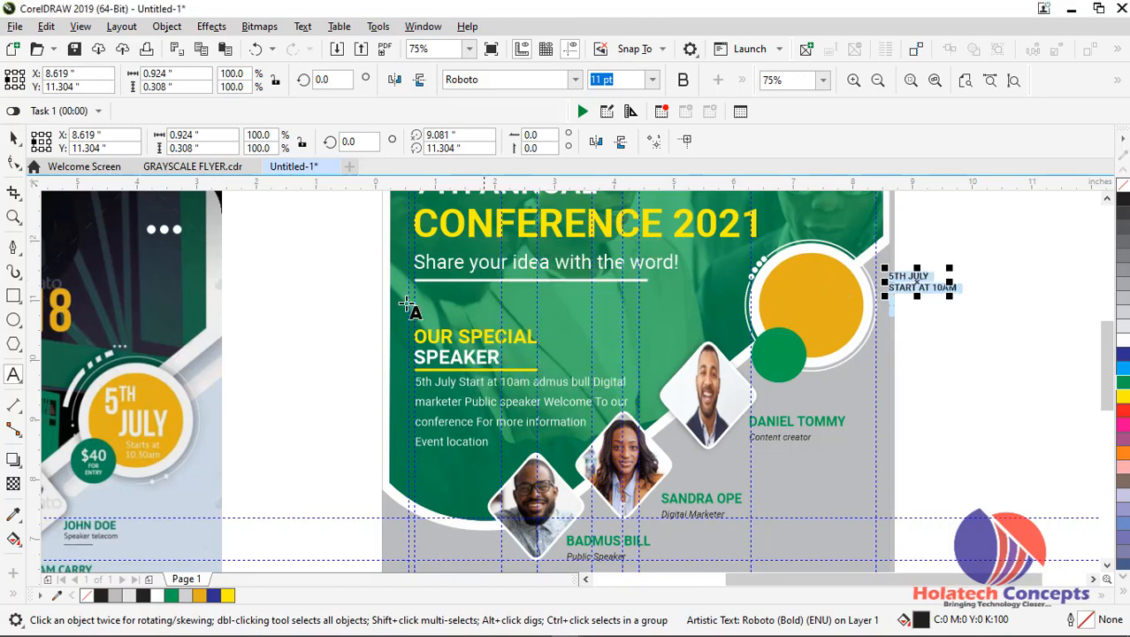
# Break the uppercase date and time text beside the orange badge apart into separate line objects
pyautogui.click(15, 139)
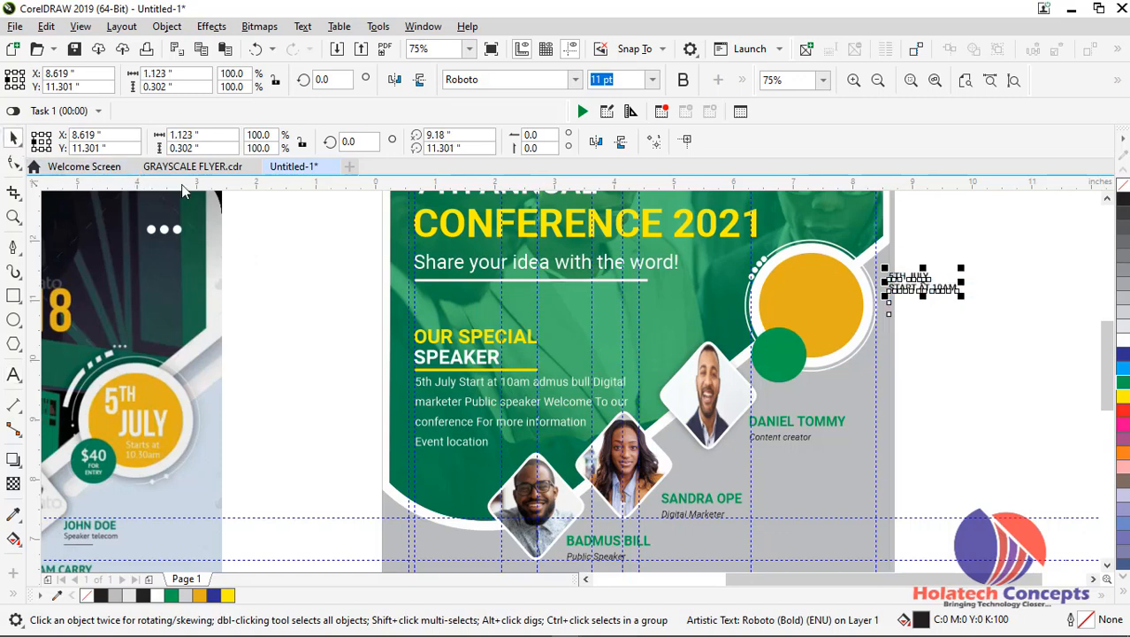
pyautogui.hotkey('ctrl', 'k')
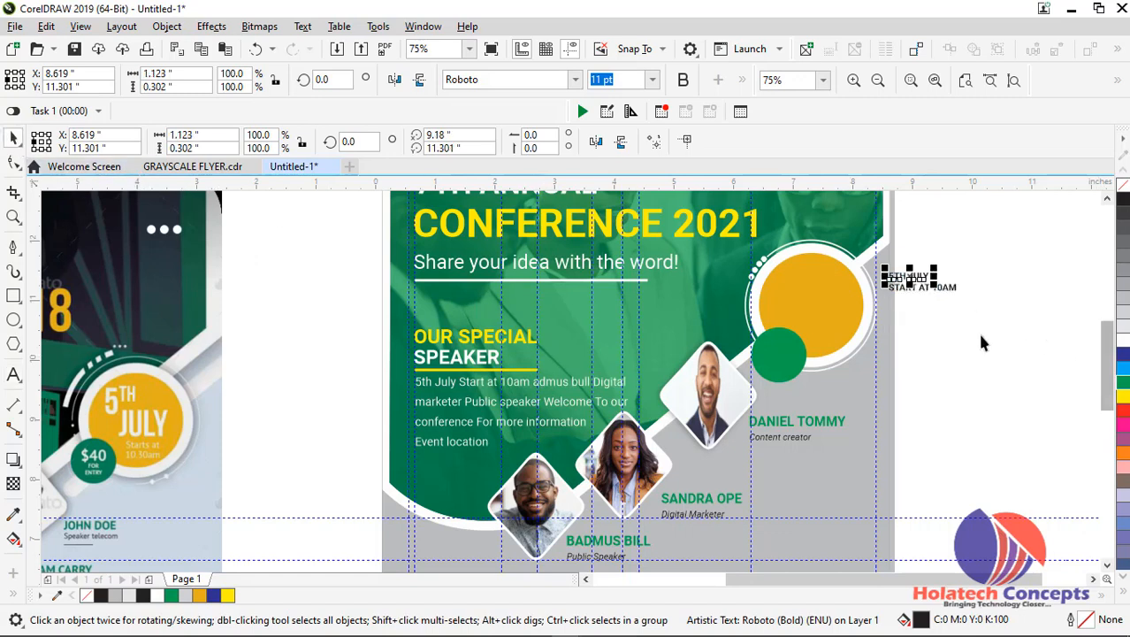
pyautogui.scroll(1, 951, 298)
pyautogui.scroll(2, 952, 298)
pyautogui.scroll(-1, 926, 298)
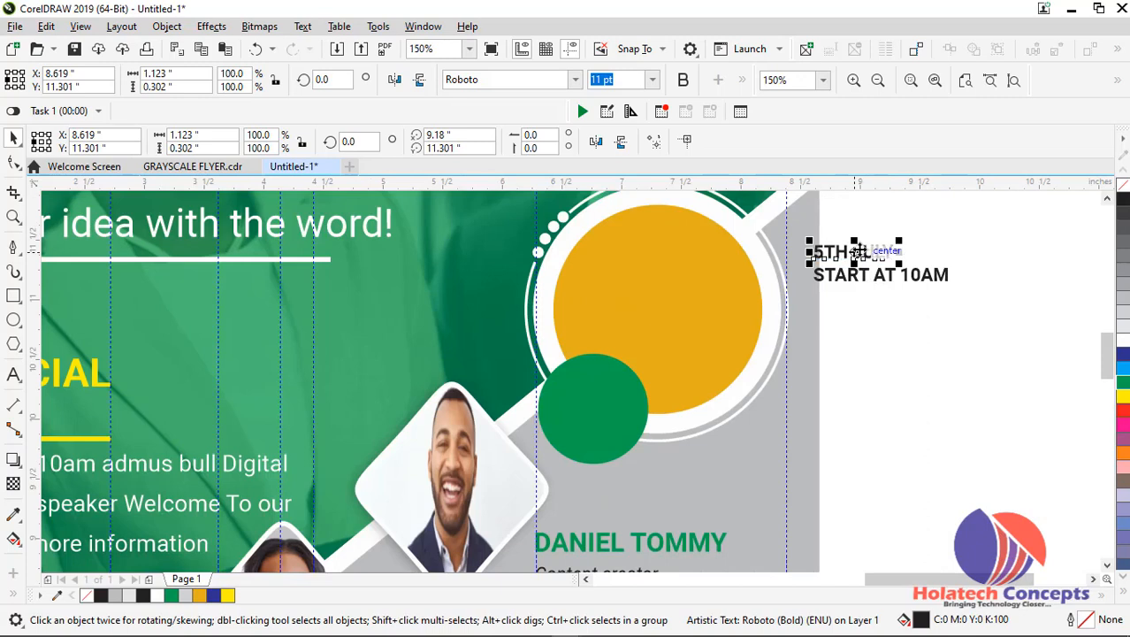
pyautogui.scroll(-1, 860, 252)
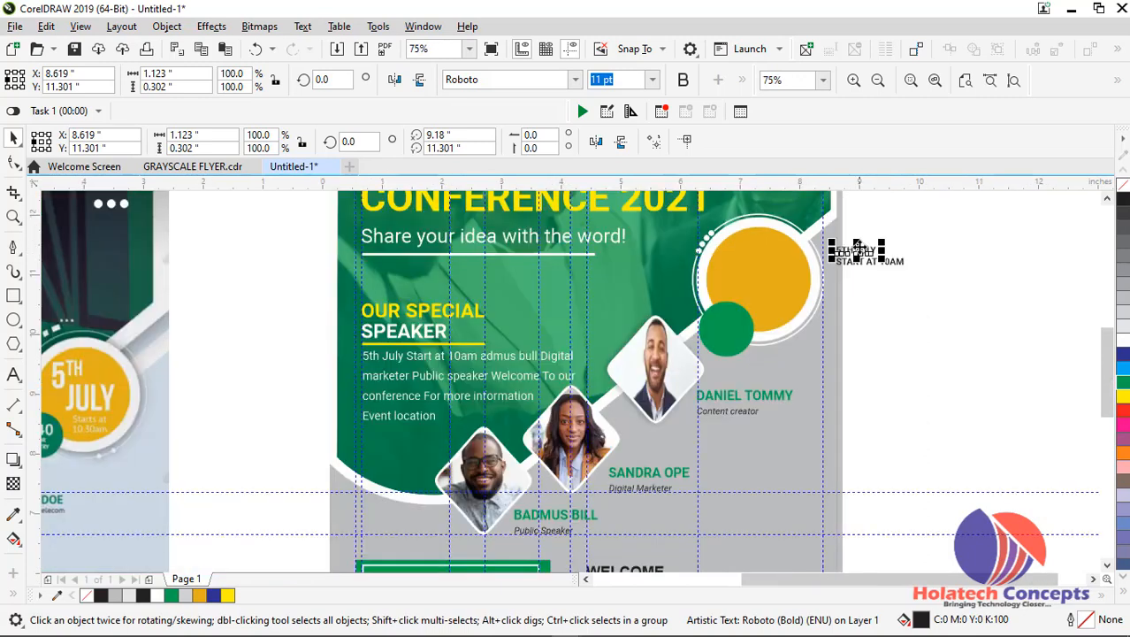
# Move the 5TH JULY line onto the orange badge, to about X 6.621, Y 11.231 inches, and cut the word JULY from it
pyautogui.click(856, 247)
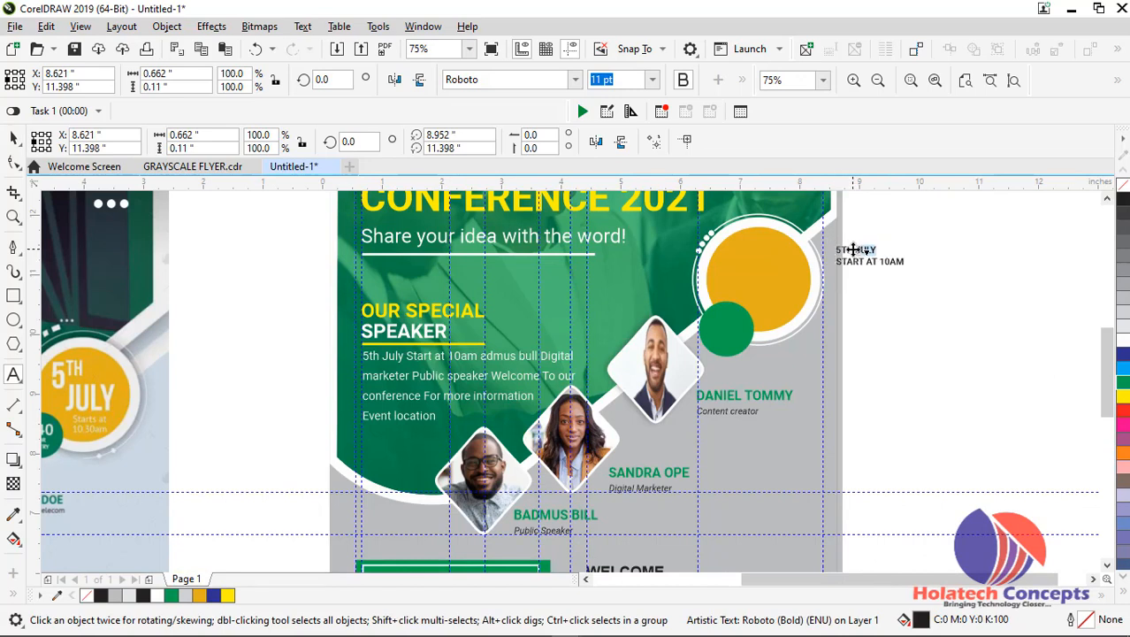
pyautogui.moveTo(852, 248); pyautogui.dragTo(739, 259)
pyautogui.scroll(1, 739, 260)
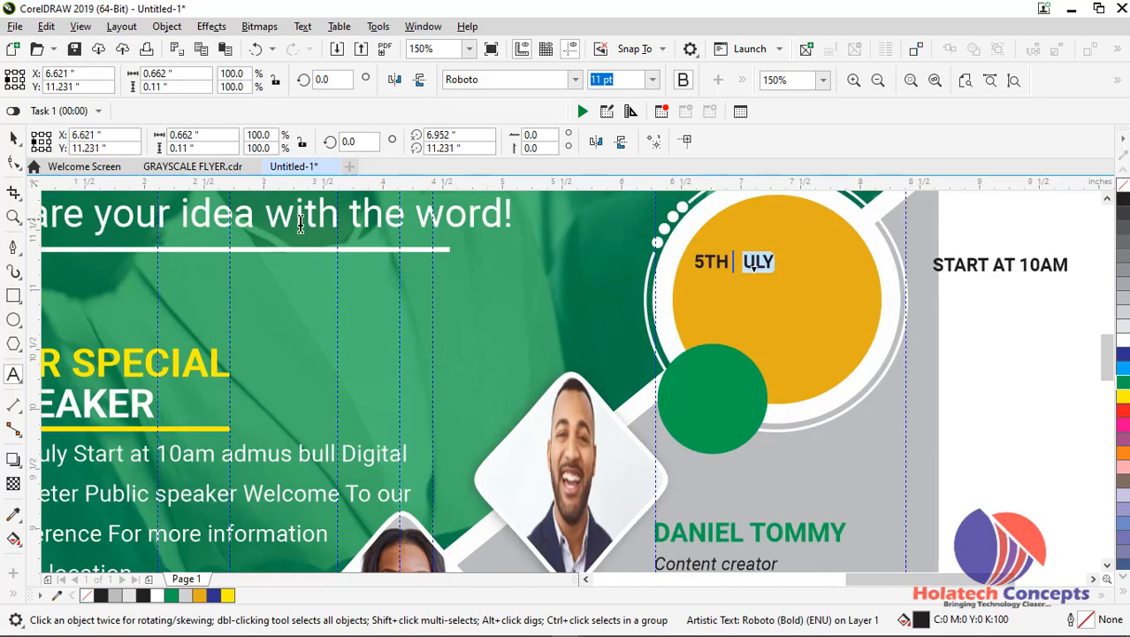
pyautogui.click(14, 141)
pyautogui.scroll(-1, 297, 256)
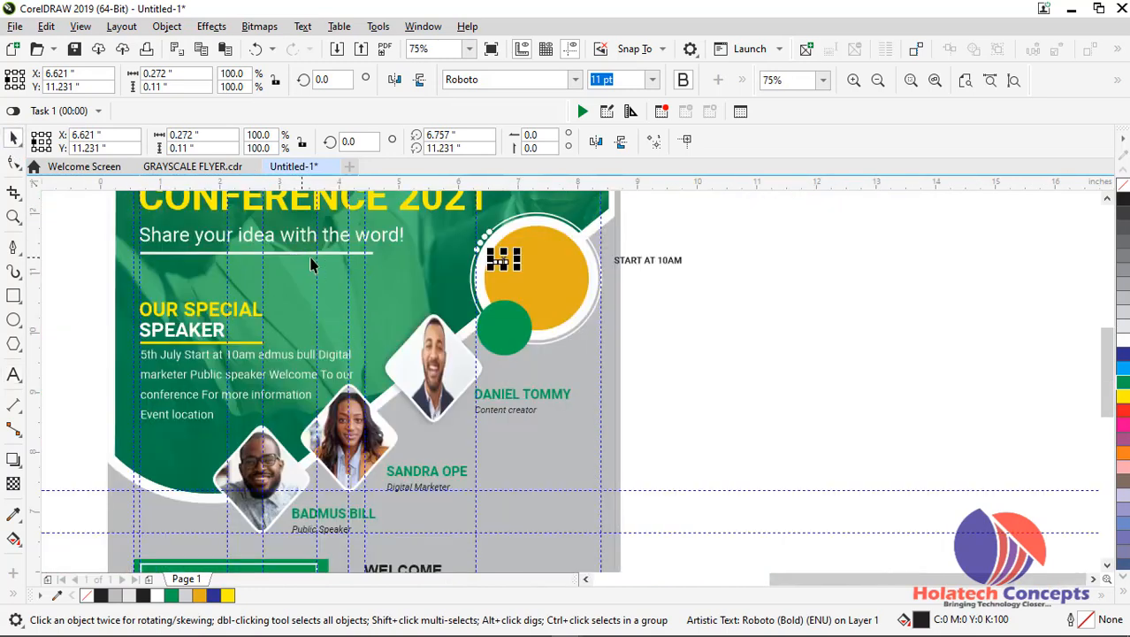
# Fill the 5TH text white and bring it in front of the orange badge
pyautogui.scroll(-1, 495, 261)
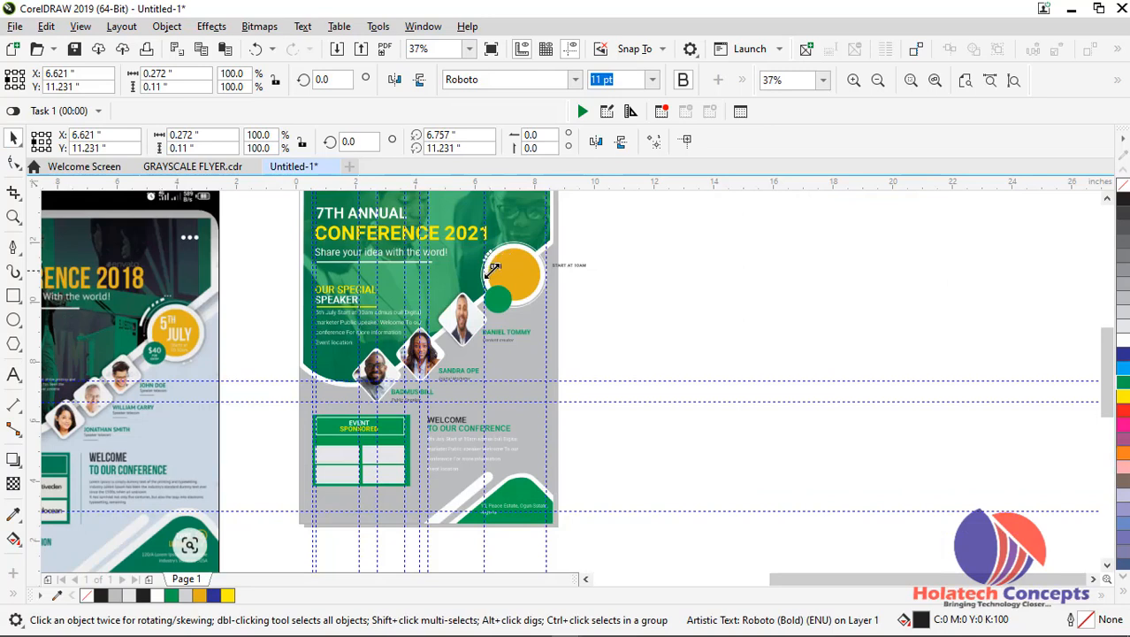
pyautogui.scroll(1, 495, 263)
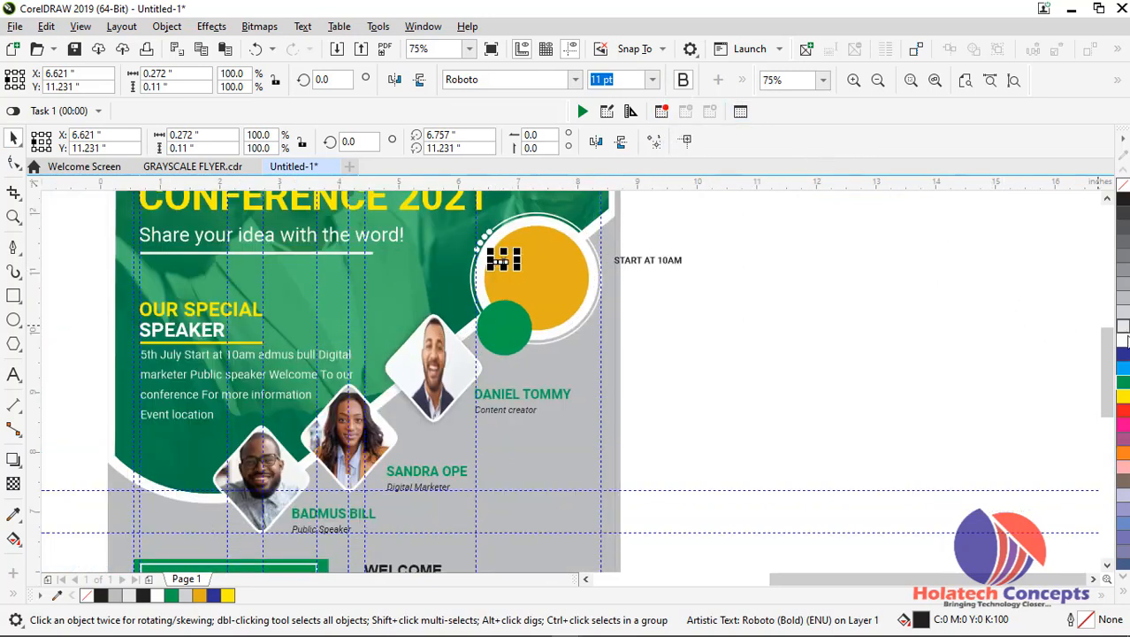
pyautogui.click(1121, 342)
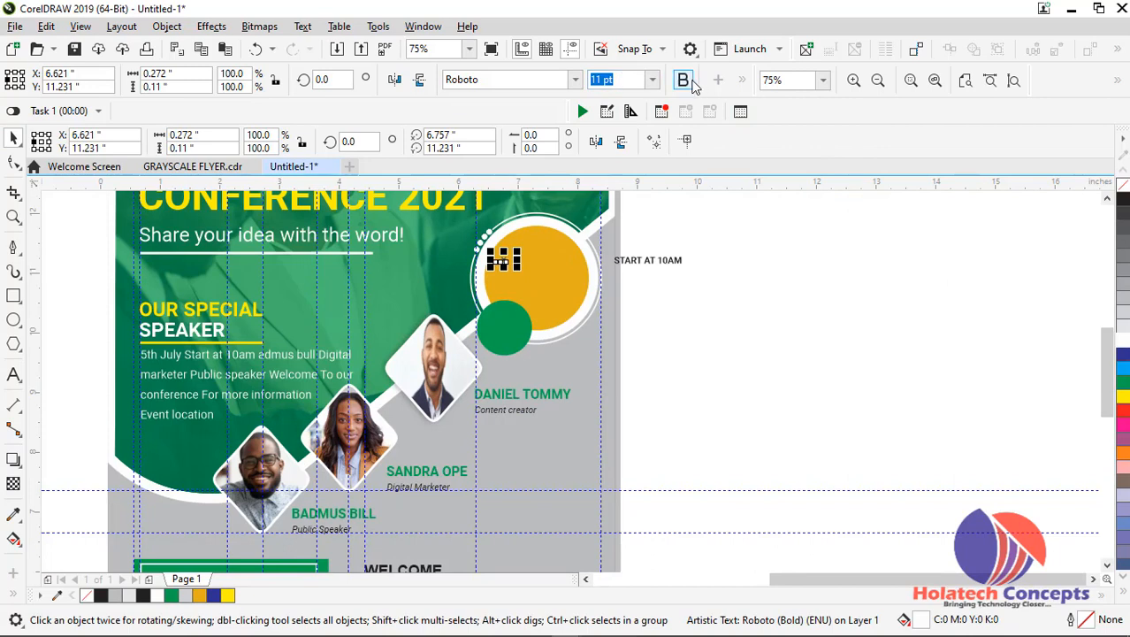
pyautogui.scroll(1, 535, 259)
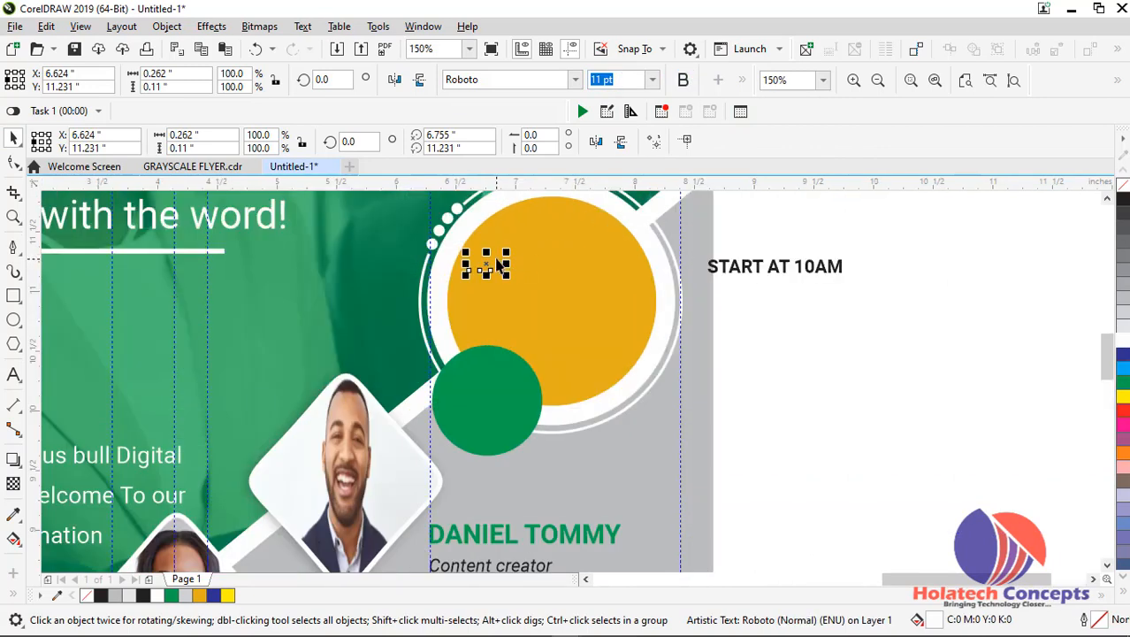
pyautogui.rightClick(484, 254)
pyautogui.moveTo(570, 383)
pyautogui.click(796, 383)
# Set the 5TH text on the orange badge to 16 pt Roboto Bold
pyautogui.click(651, 80)
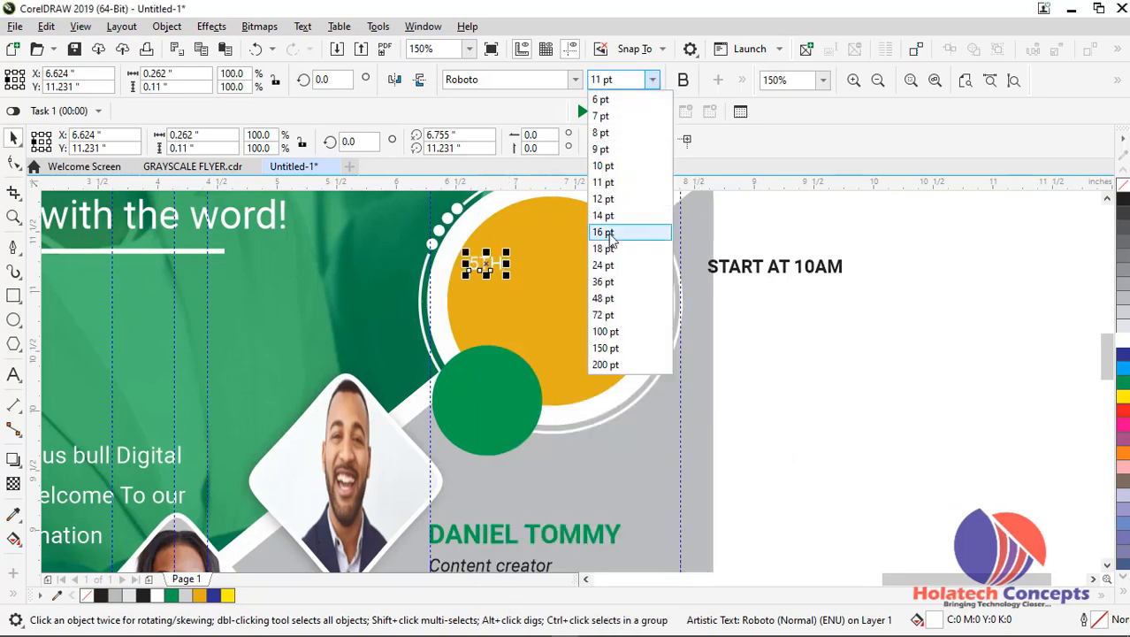
pyautogui.click(615, 233)
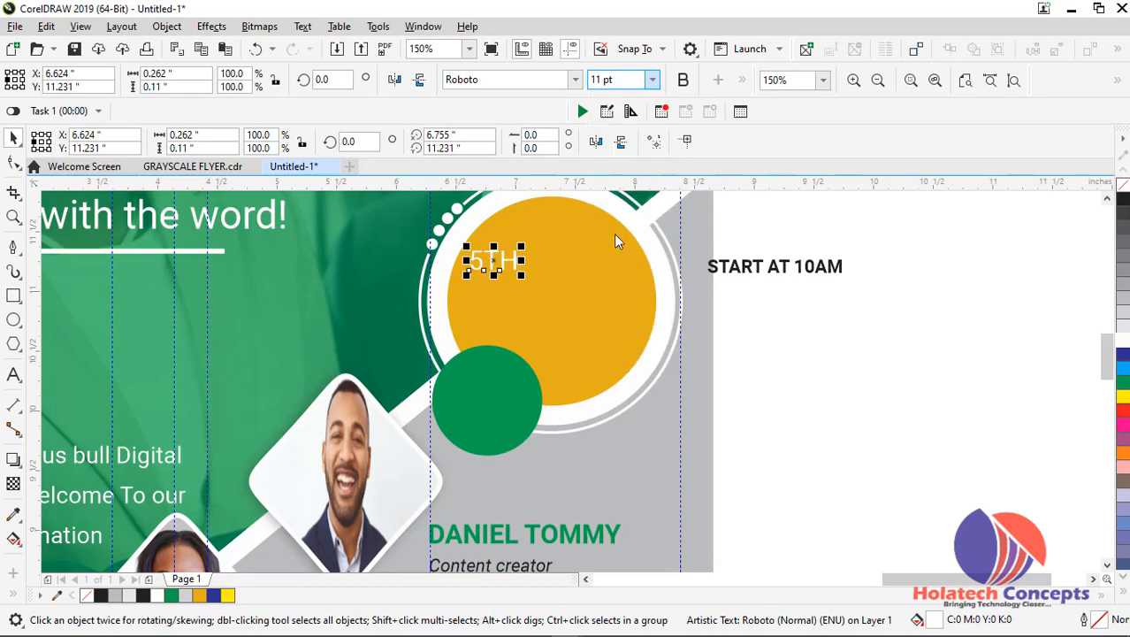
pyautogui.click(685, 81)
pyautogui.scroll(3, 530, 256)
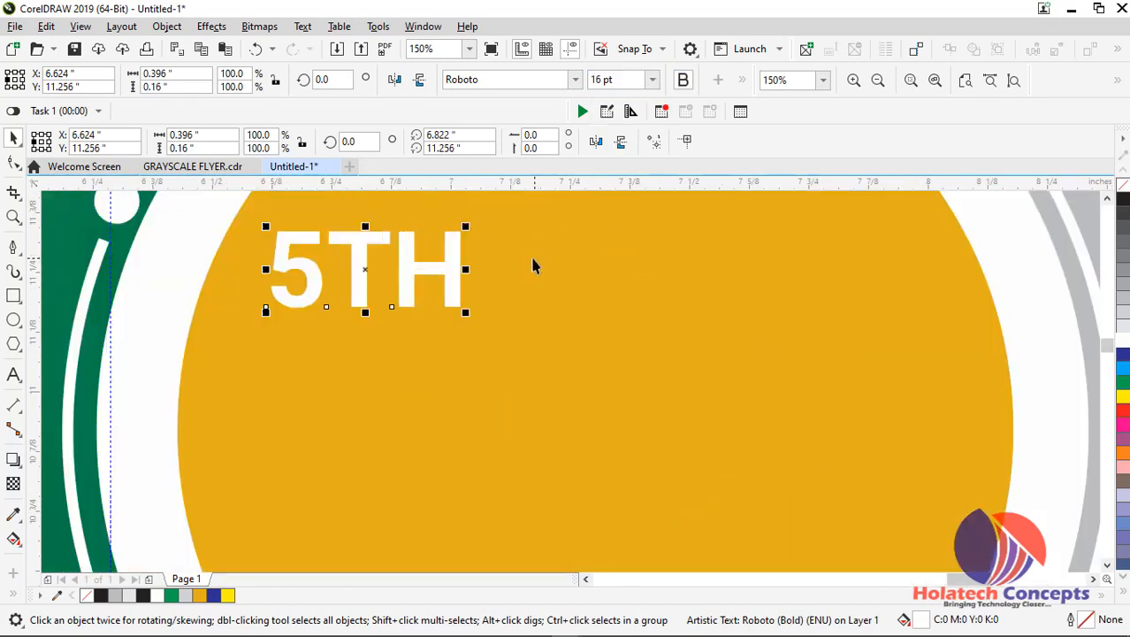
# Shift the 5TH text slightly right on the badge, to about X 6.704, Y 11.259 inches, and enlarge it to 18 pt
pyautogui.moveTo(454, 293); pyautogui.dragTo(492, 291)
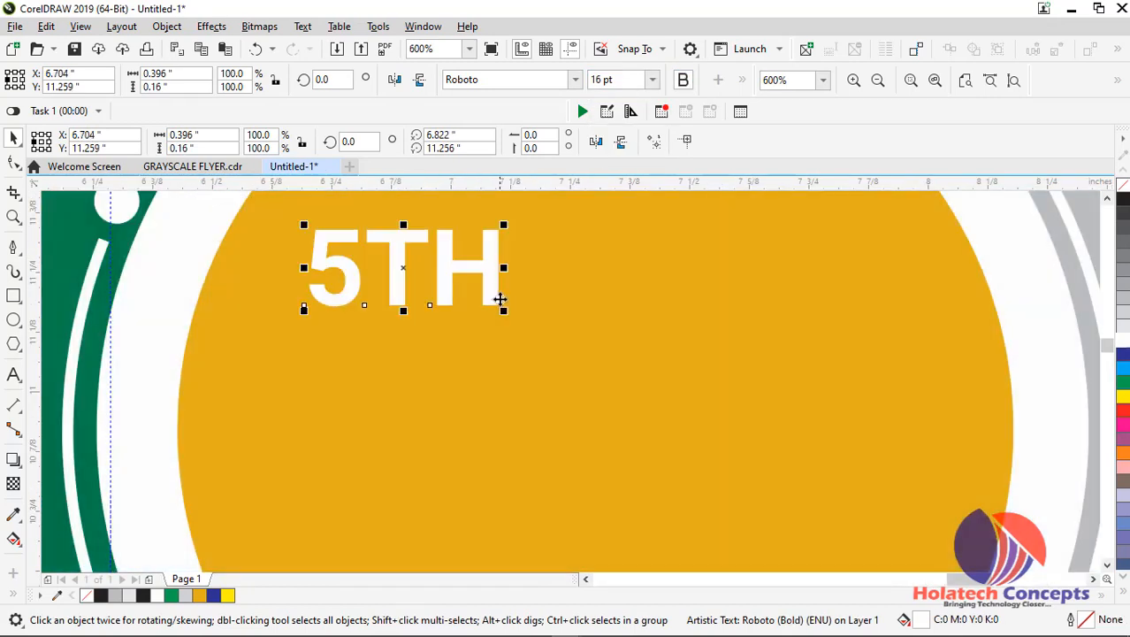
pyautogui.click(652, 80)
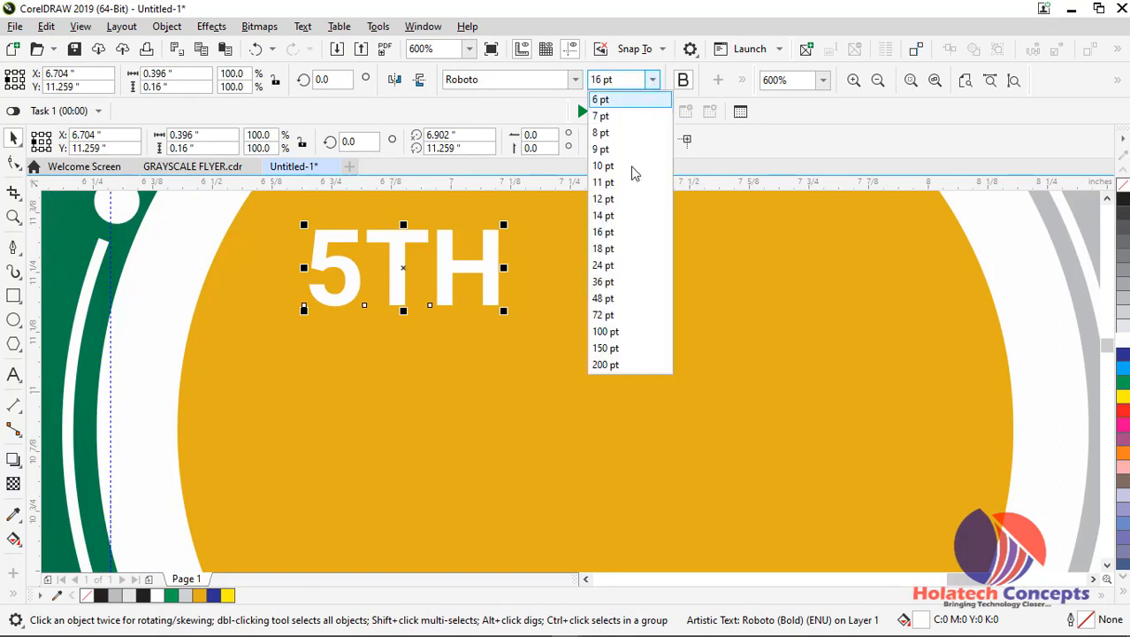
pyautogui.click(607, 248)
pyautogui.scroll(-7, 608, 263)
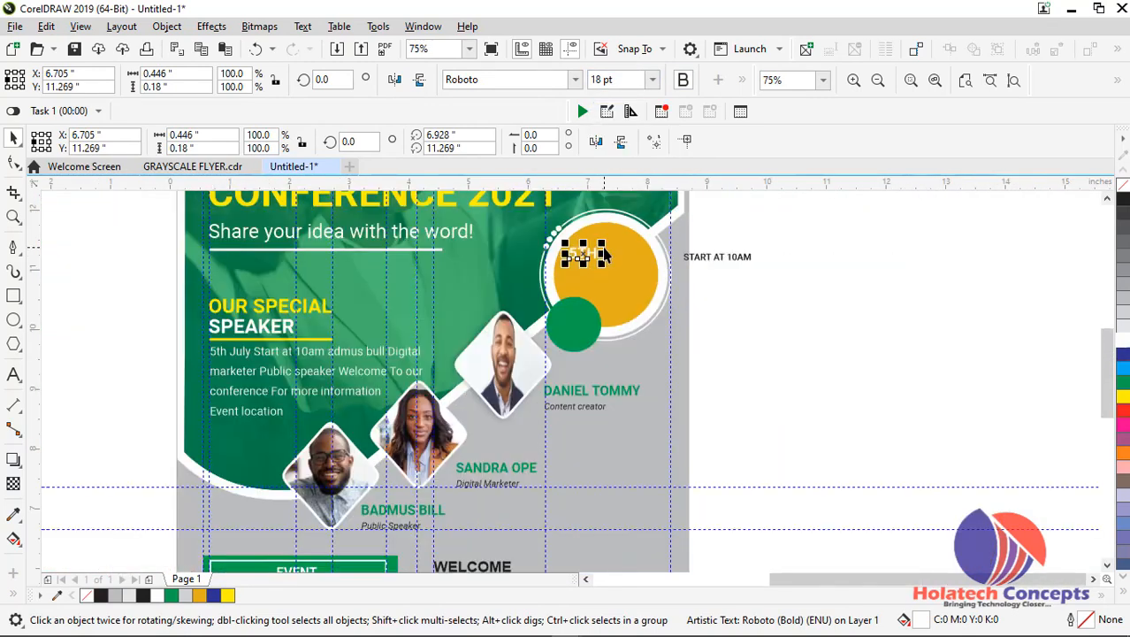
pyautogui.scroll(2, 605, 245)
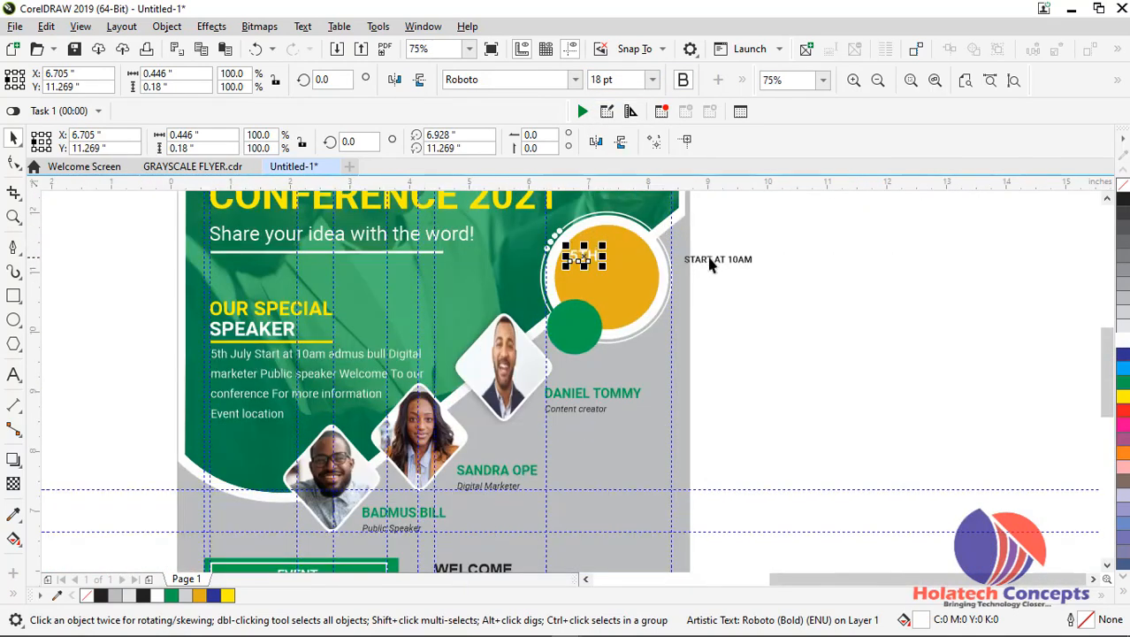
# Place JULY as its own text object below 5TH on the orange badge, at about X 6.696, Y 10.901 inches
pyautogui.moveTo(593, 259); pyautogui.dragTo(593, 276)
pyautogui.doubleClick(593, 277)
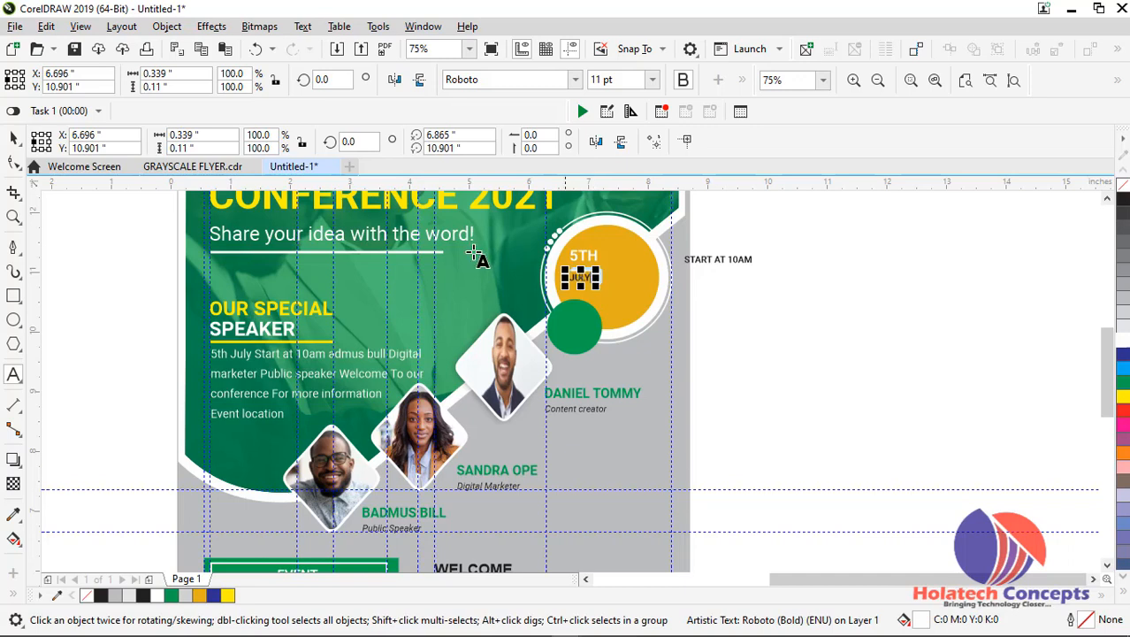
pyautogui.scroll(-2, 282, 207)
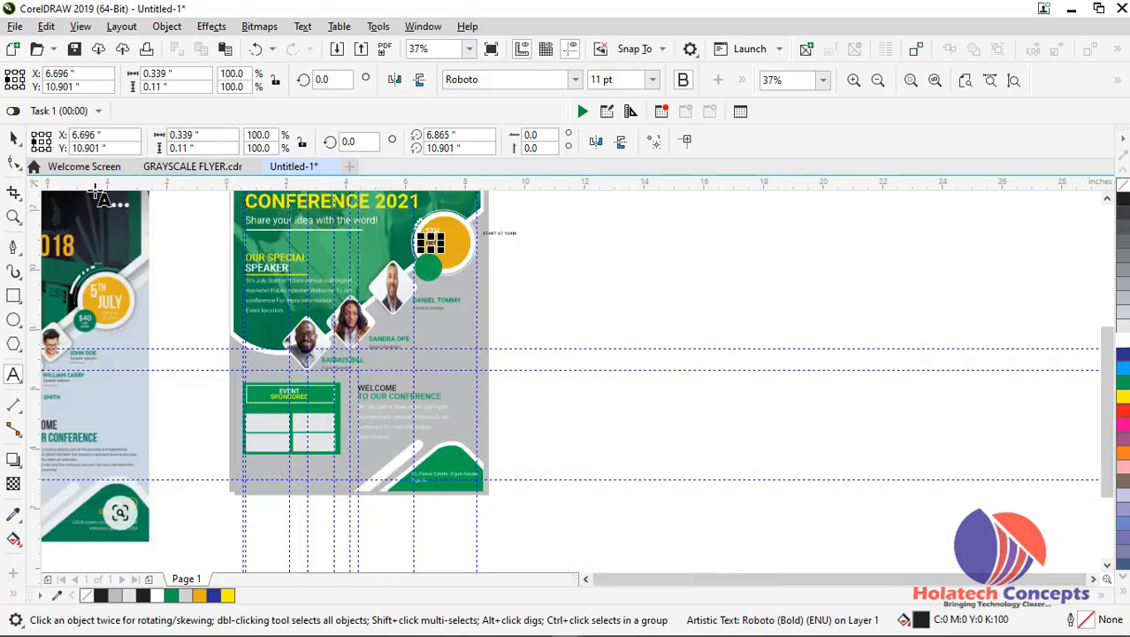
pyautogui.click(14, 138)
# Set the JULY text on the badge to 36 pt Roboto Bold
pyautogui.click(653, 80)
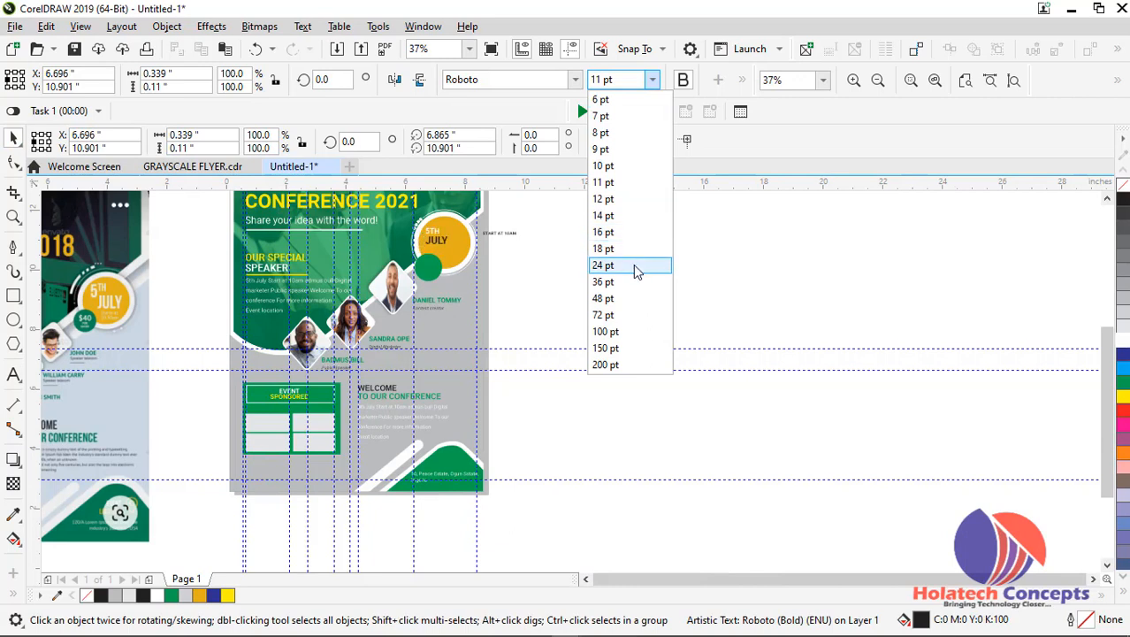
pyautogui.click(635, 281)
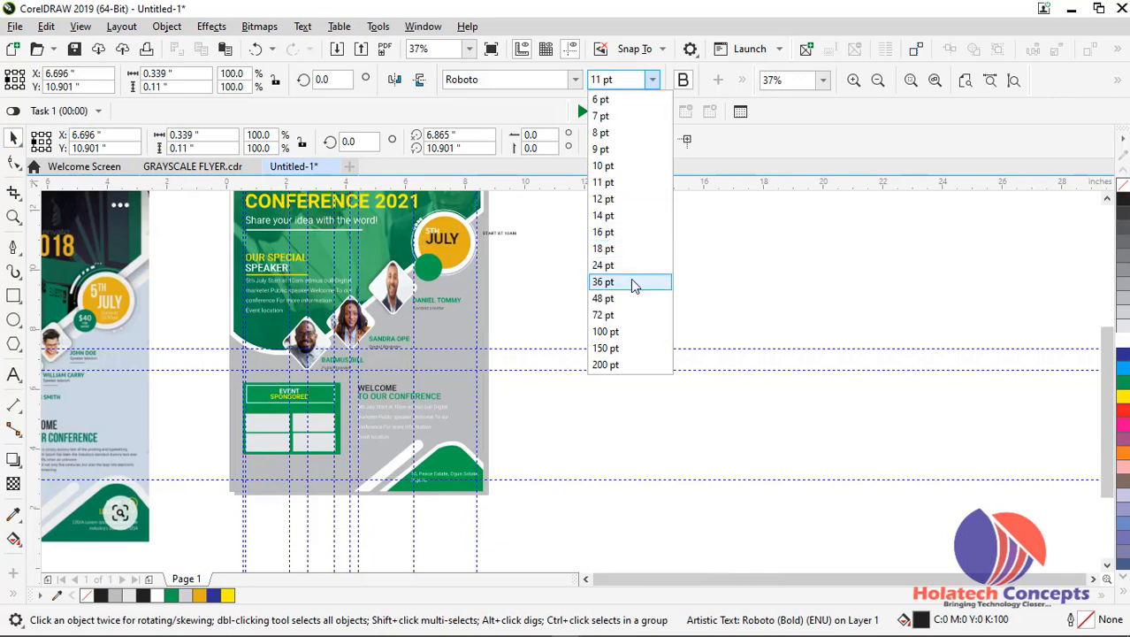
pyautogui.click(683, 80)
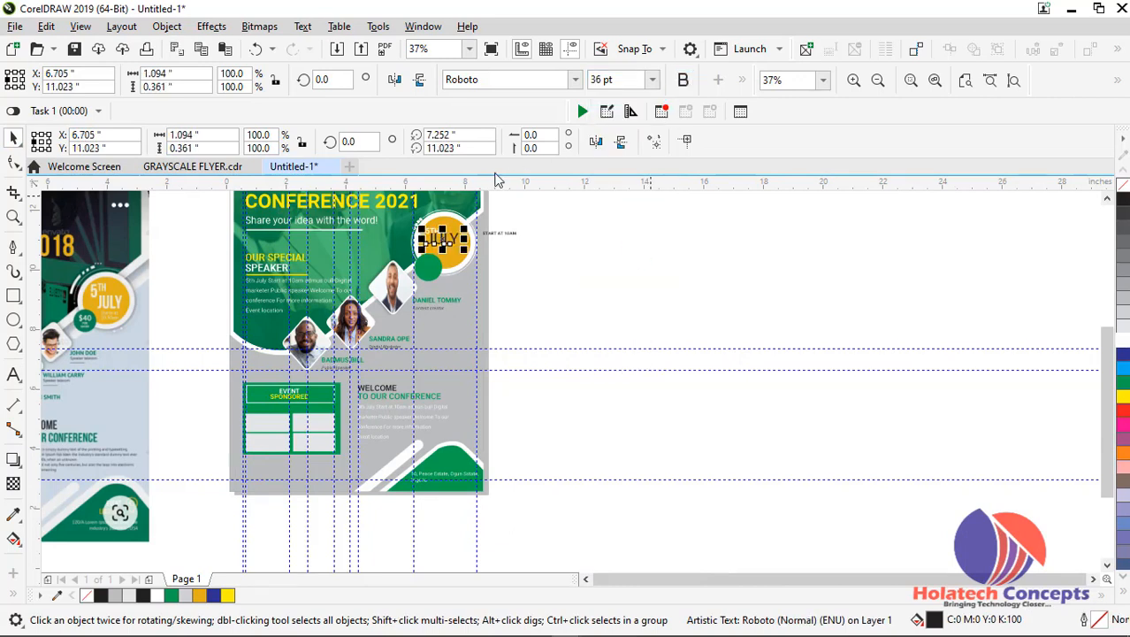
pyautogui.scroll(2, 474, 227)
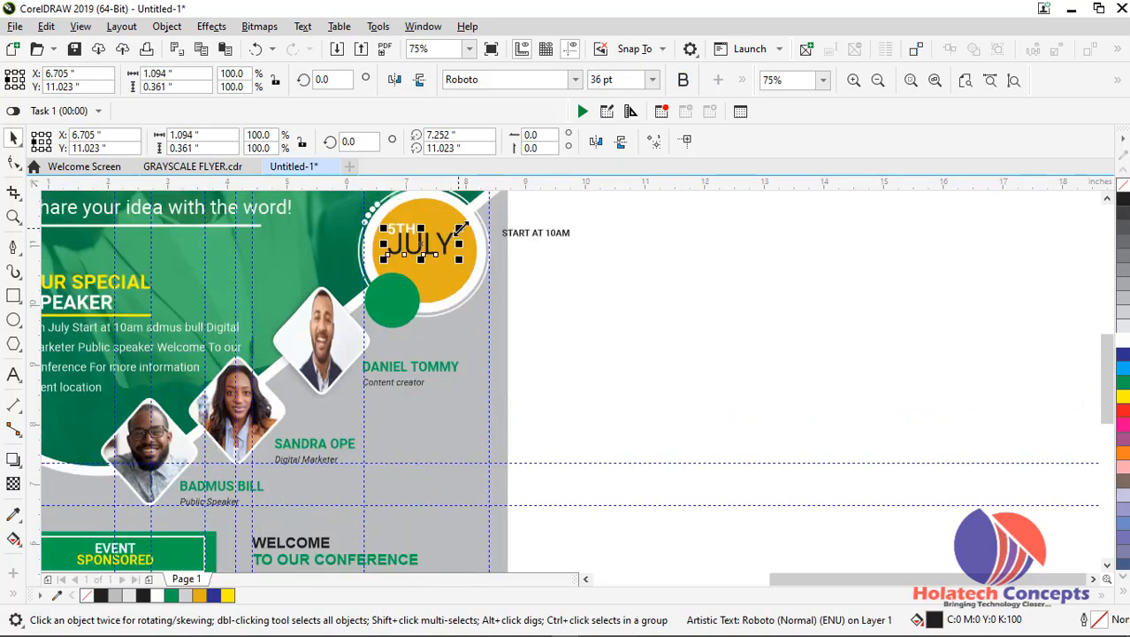
pyautogui.click(683, 80)
pyautogui.scroll(2, 465, 232)
pyautogui.scroll(2, 453, 248)
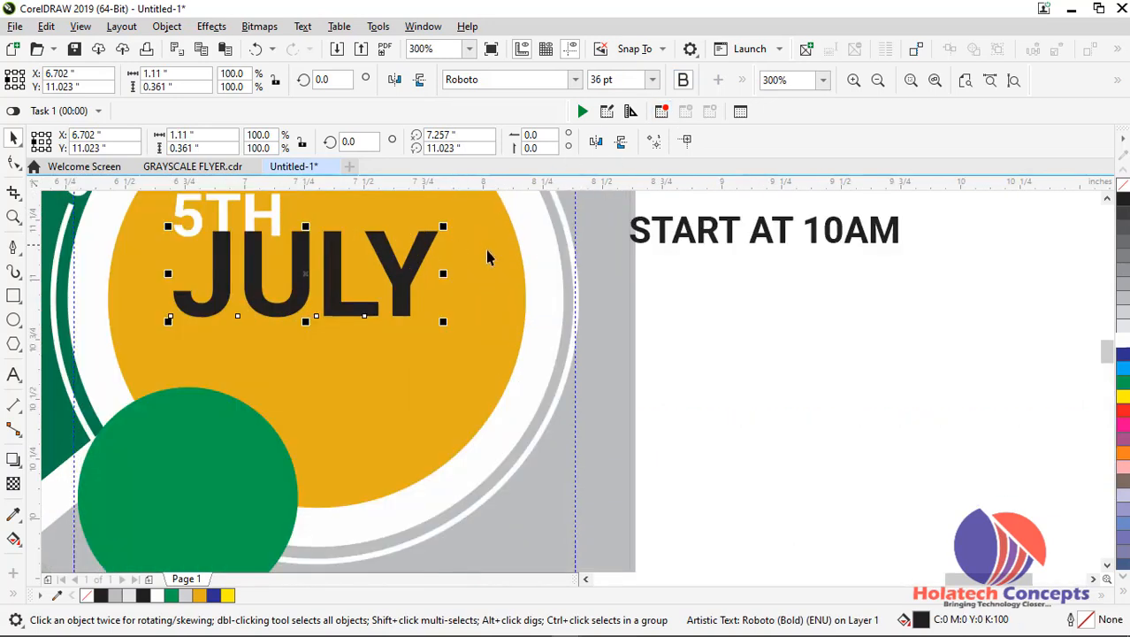
# Fill the JULY text white and move it below and right of 5TH, to about X 6.932, Y 10.964 inches
pyautogui.scroll(-6, 929, 347)
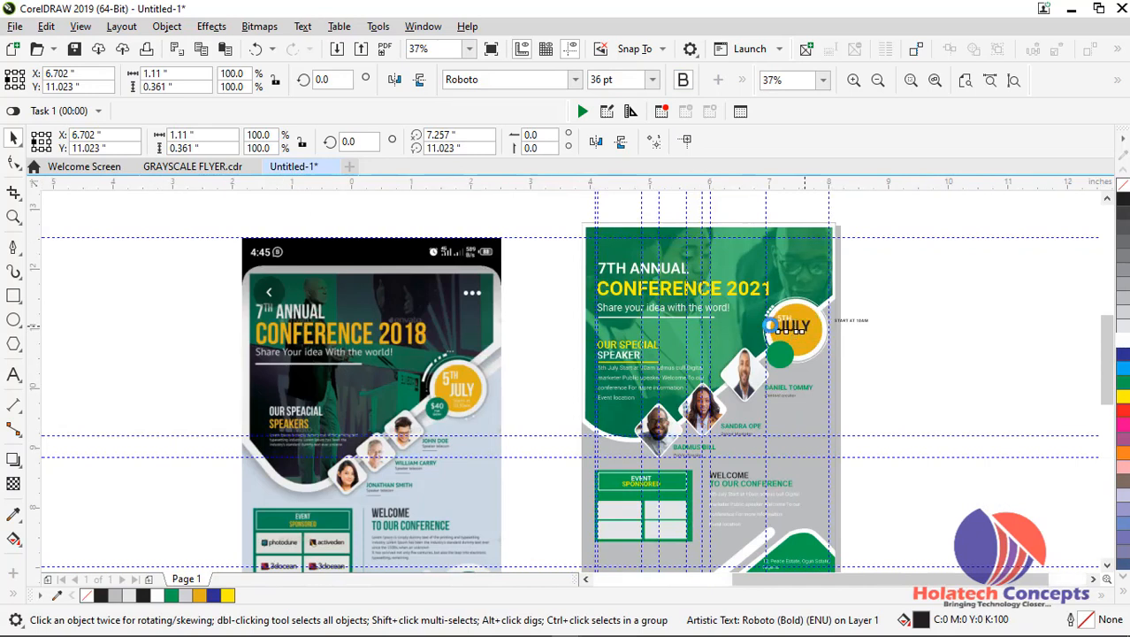
pyautogui.scroll(4, 785, 318)
pyautogui.click(1121, 342)
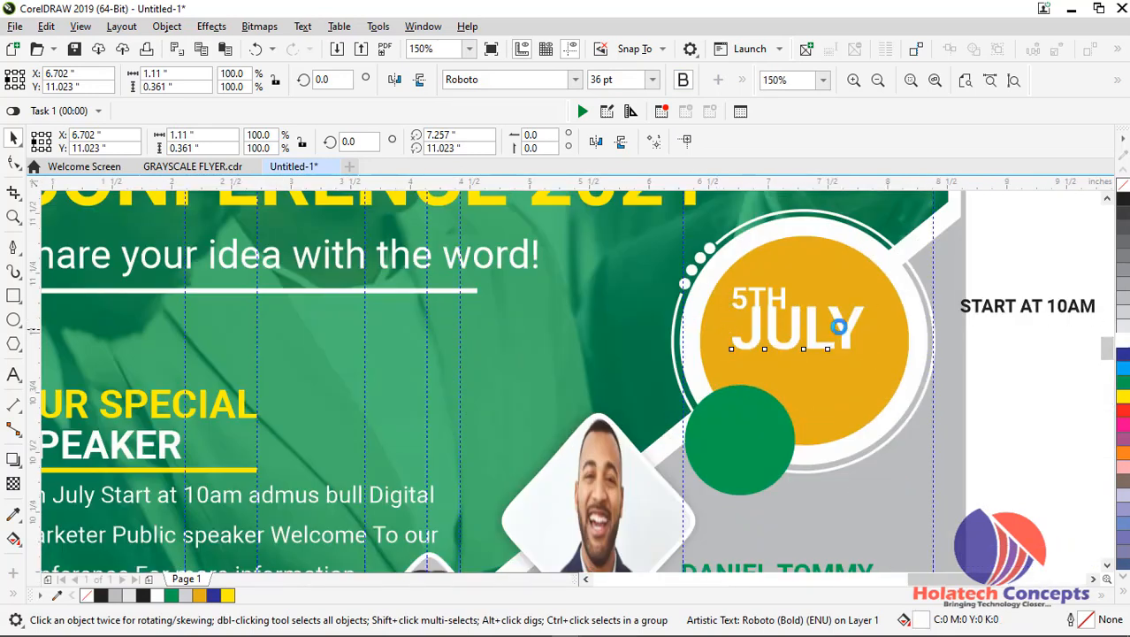
pyautogui.scroll(2, 801, 335)
pyautogui.moveTo(787, 326); pyautogui.dragTo(841, 338)
pyautogui.scroll(-4, 841, 338)
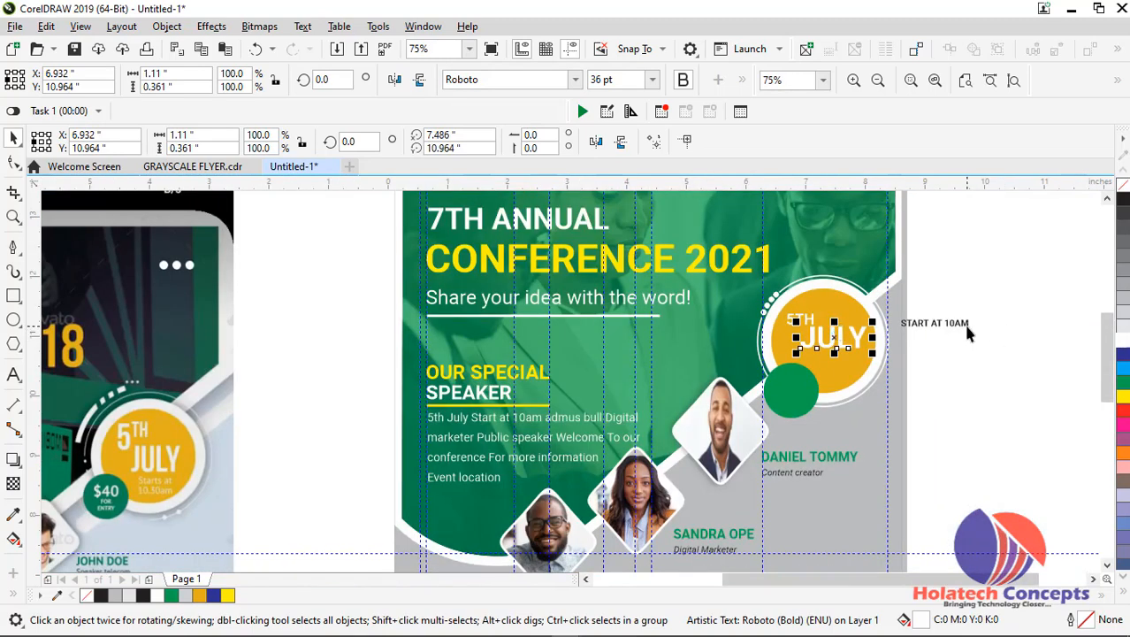
# Split the START AT 10AM text beside the flyer into two lines, with 10AM on the second line
pyautogui.doubleClick(944, 323)
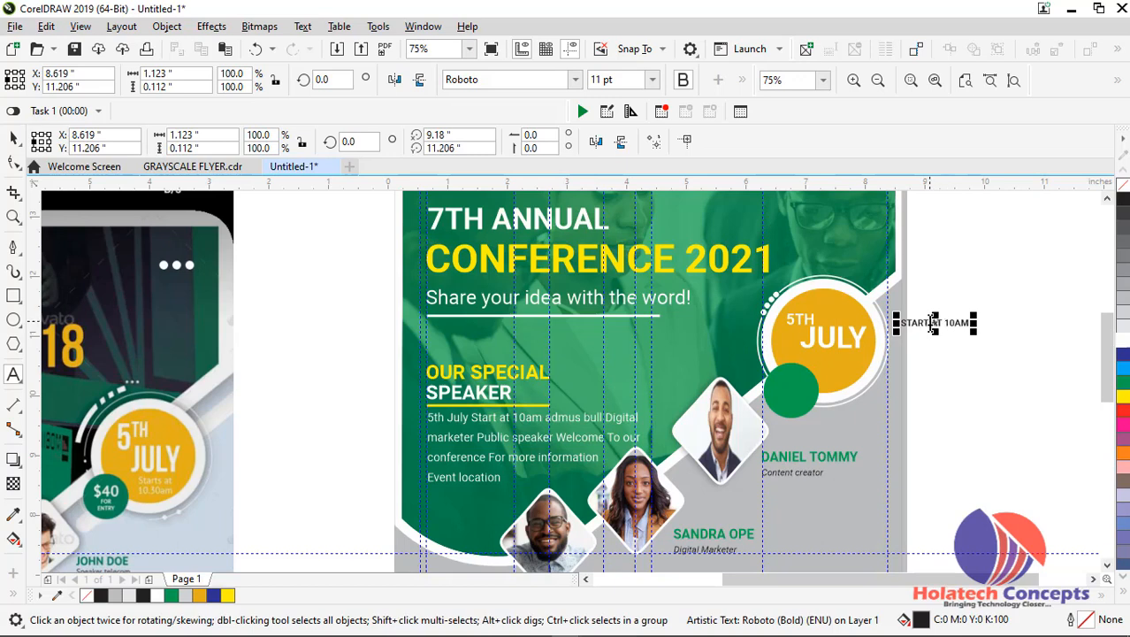
pyautogui.press('Return')
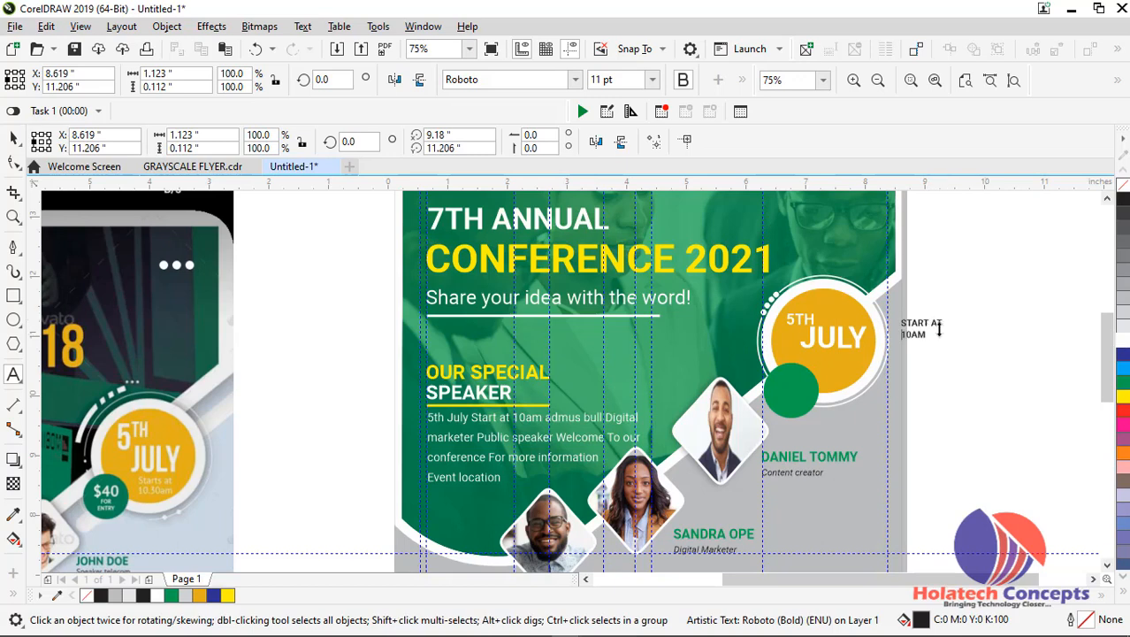
pyautogui.moveTo(937, 334); pyautogui.dragTo(910, 312)
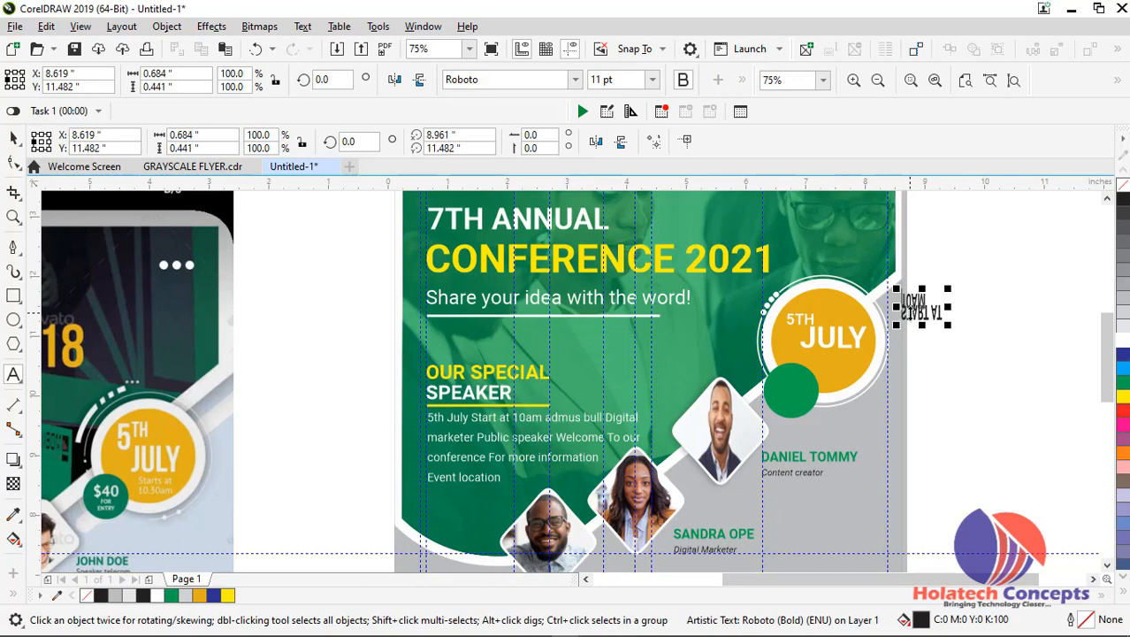
pyautogui.hotkey('ctrl', 'z')
# Change the case of the whole two-line start time text beside the flyer to Title Case
pyautogui.doubleClick(926, 335)
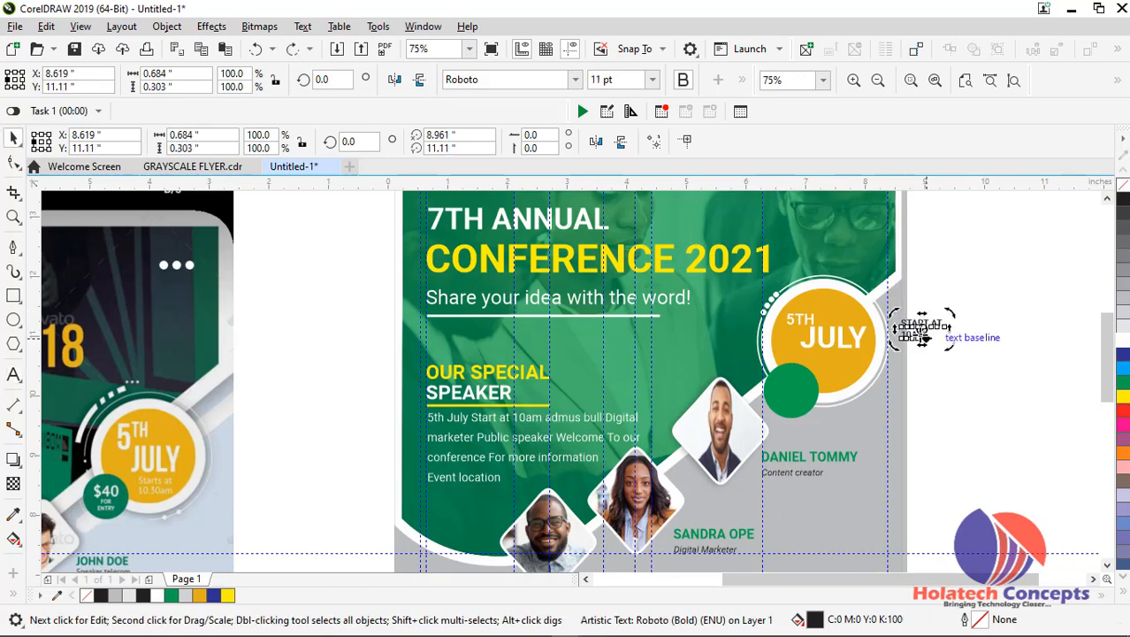
pyautogui.moveTo(927, 336); pyautogui.dragTo(894, 309)
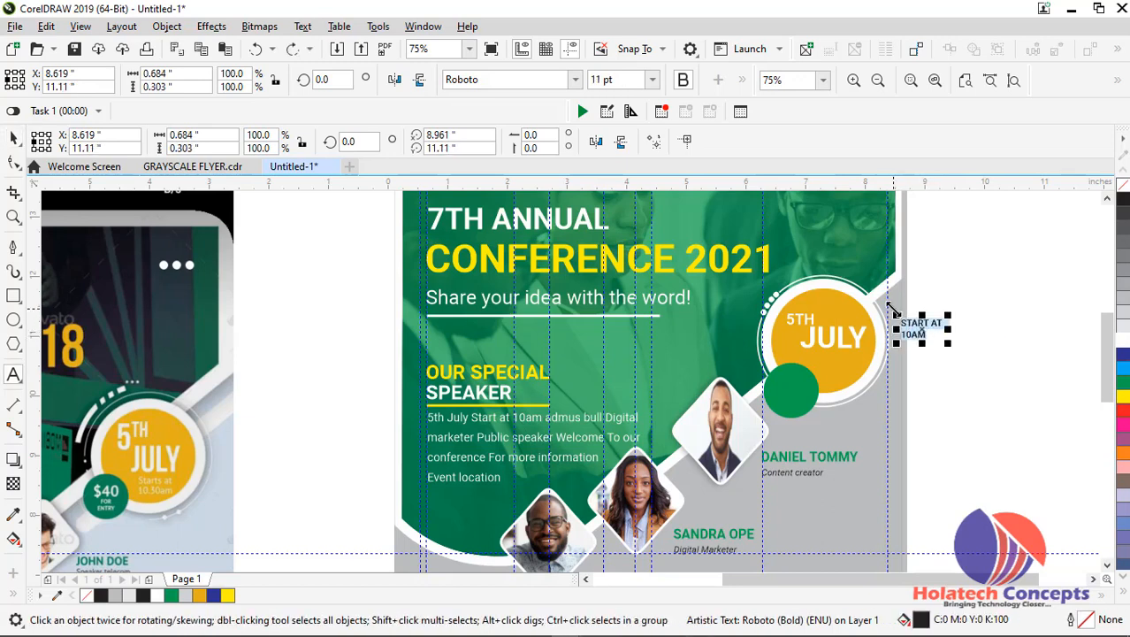
pyautogui.hotkey('shift', 'F3')
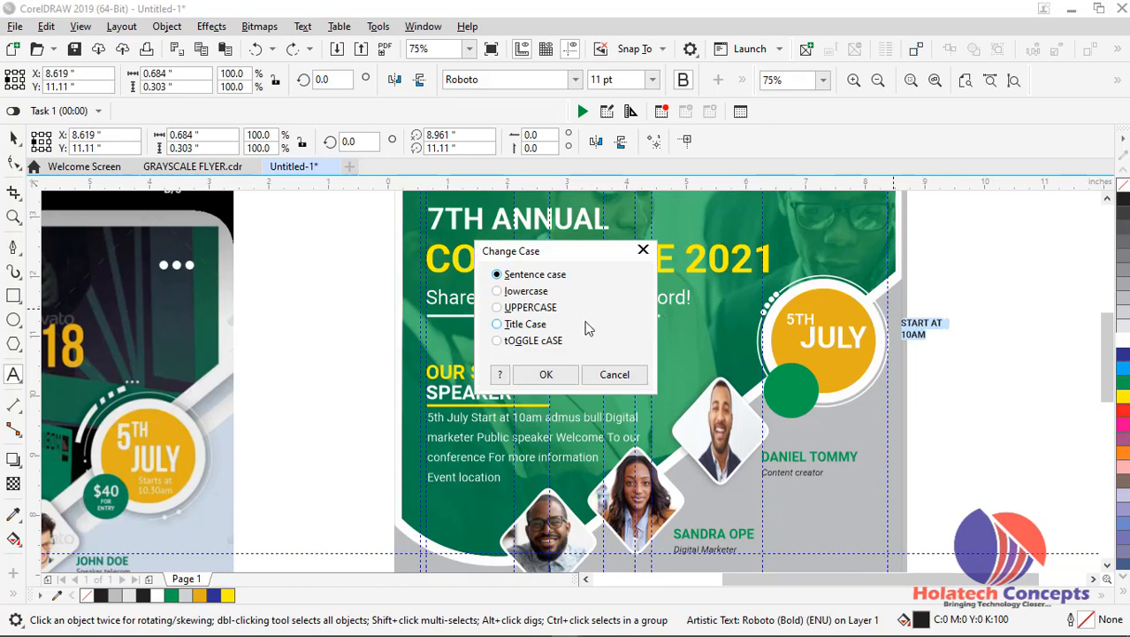
pyautogui.click(547, 325)
pyautogui.click(545, 374)
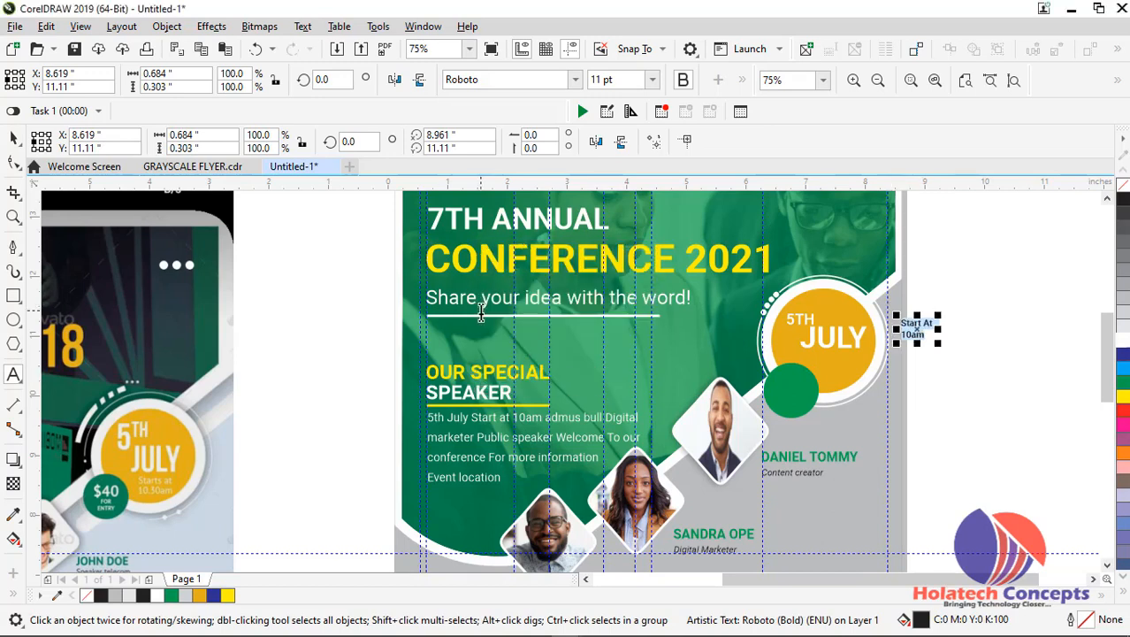
# Try to move the two-line start time text onto the date badge, at about X 7.41, Y 10.546 inches
pyautogui.click(15, 141)
pyautogui.scroll(1, 891, 321)
pyautogui.moveTo(919, 331); pyautogui.dragTo(778, 403)
pyautogui.scroll(-1, 778, 402)
pyautogui.scroll(-1, 777, 402)
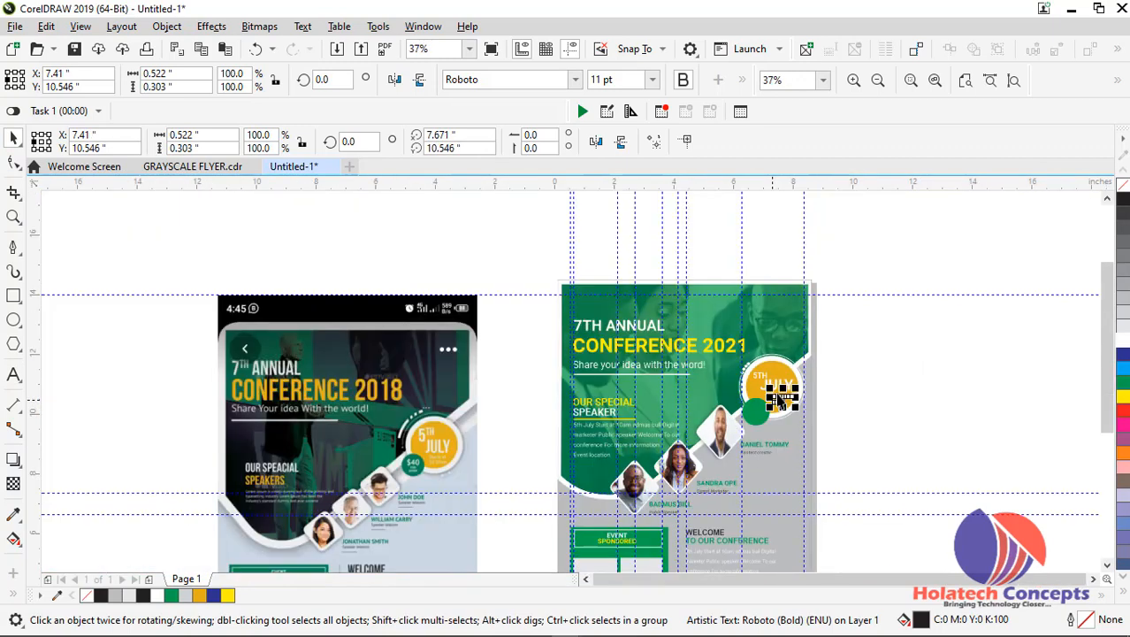
pyautogui.scroll(1, 778, 401)
pyautogui.rightClick(781, 405)
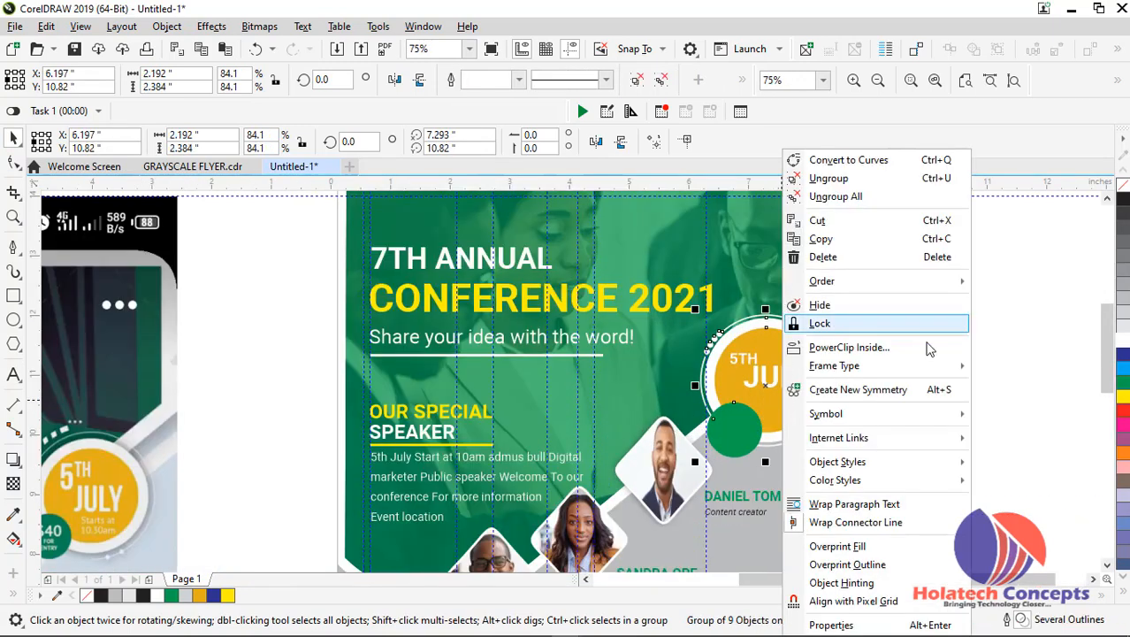
pyautogui.click(988, 365)
pyautogui.click(954, 423)
pyautogui.click(782, 408)
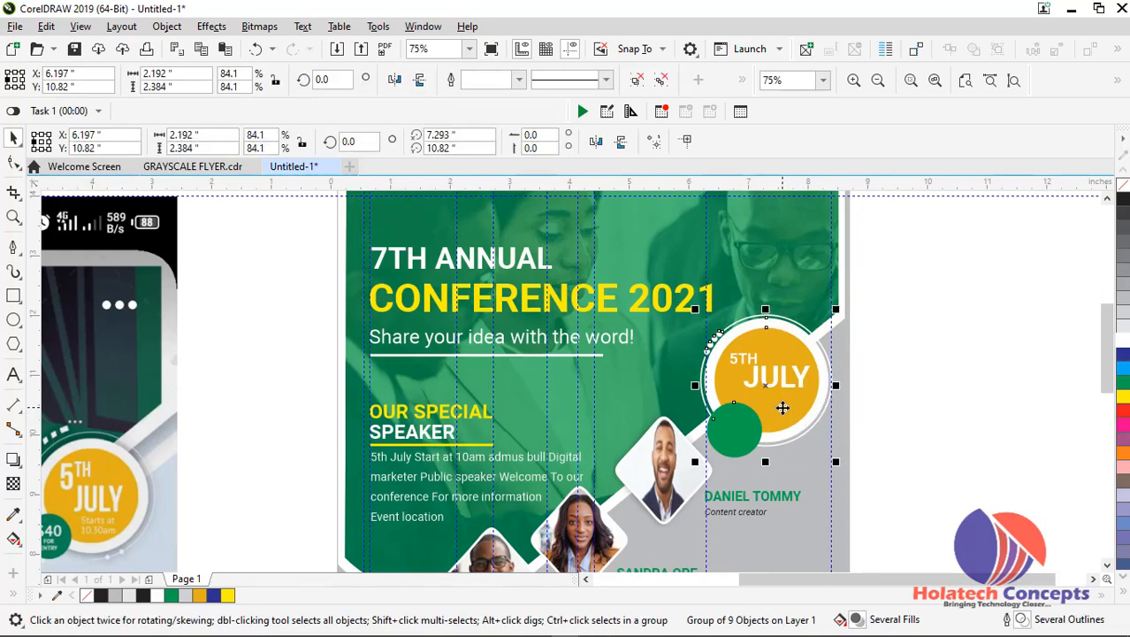
pyautogui.hotkey('ctrl', 'v')
# Move the start time text to the date badge's edge, at about X 7.918, Y 10.44 inches, and bring it to the front of the page
pyautogui.moveTo(852, 369); pyautogui.dragTo(813, 408)
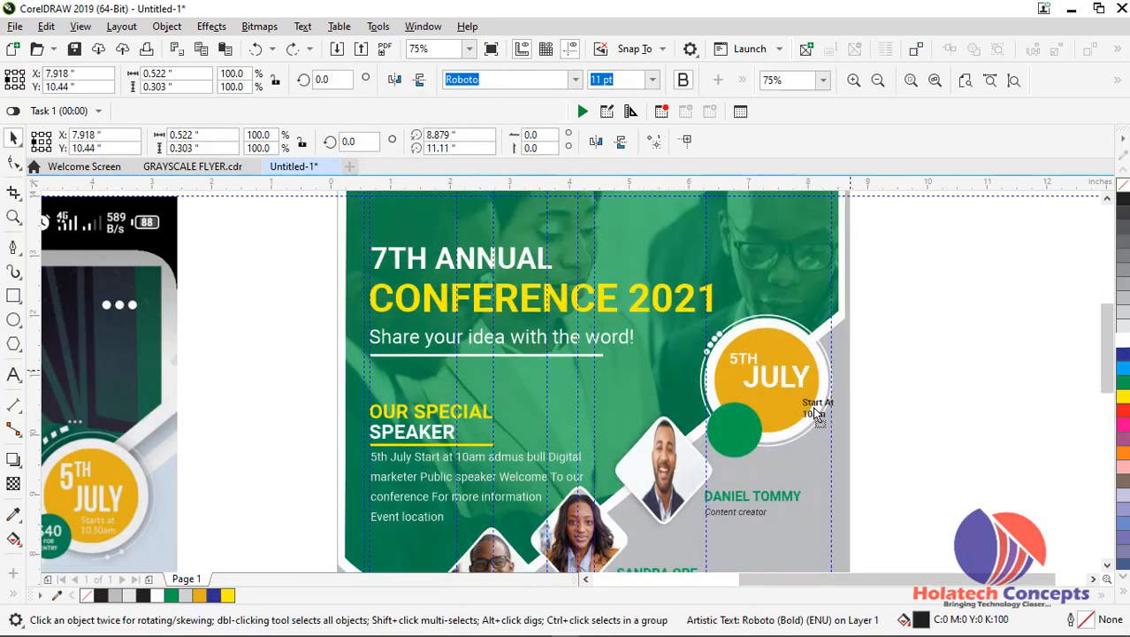
pyautogui.rightClick(815, 408)
pyautogui.click(1014, 364)
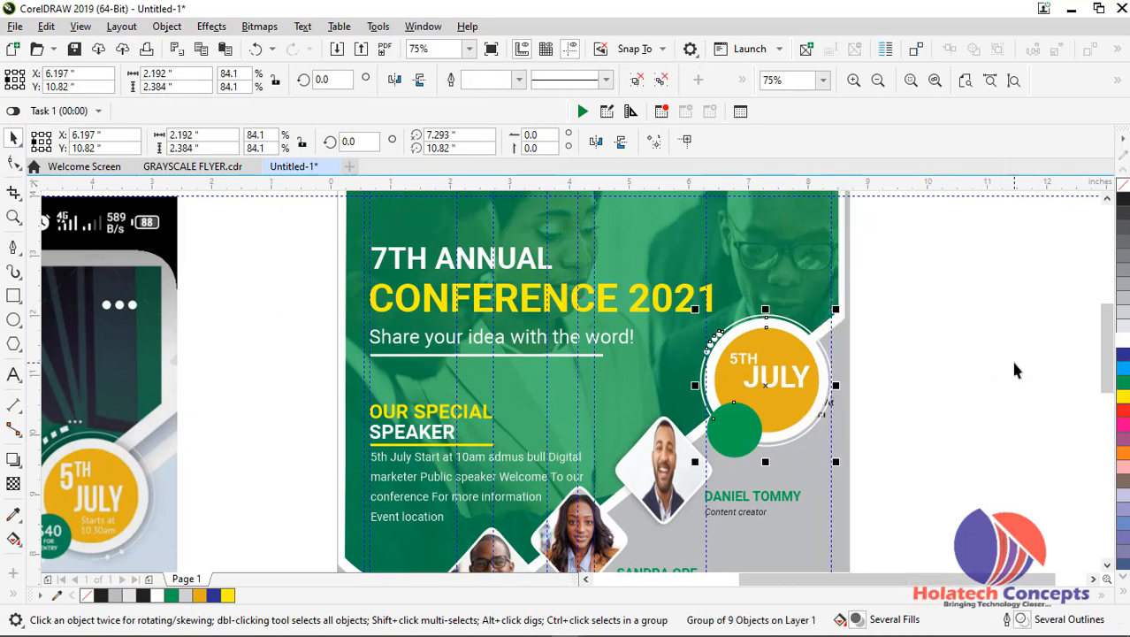
pyautogui.click(818, 414)
pyautogui.rightClick(825, 417)
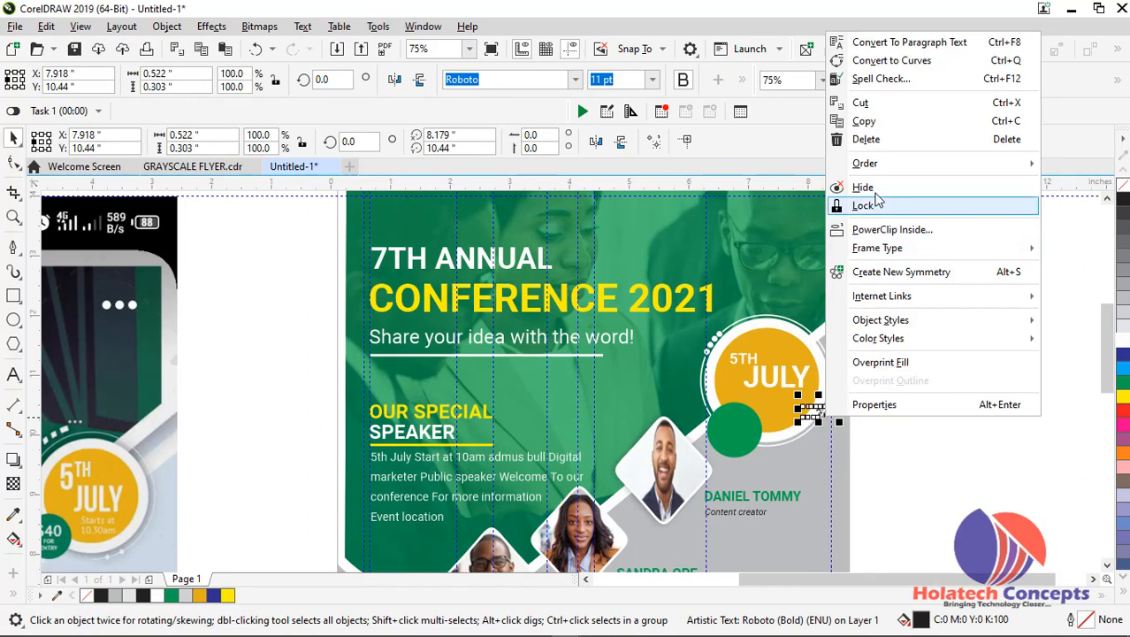
pyautogui.moveTo(984, 168)
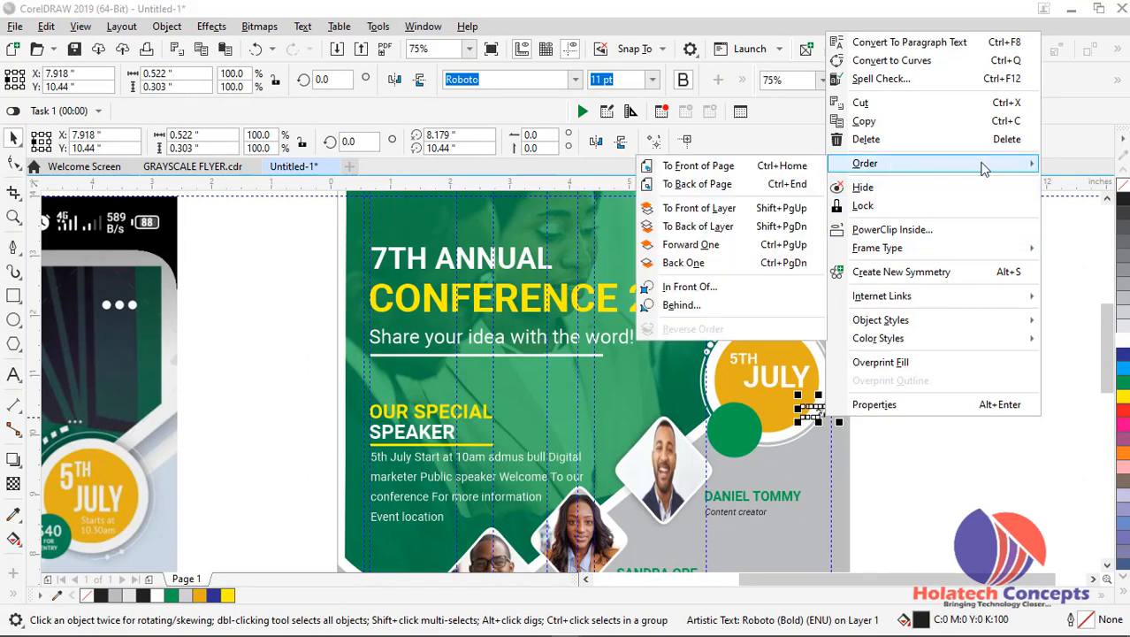
pyautogui.click(727, 165)
# Place the start time text below JULY on the badge, set it to 12 pt and fill it white
pyautogui.scroll(2, 796, 396)
pyautogui.moveTo(829, 418); pyautogui.dragTo(749, 408)
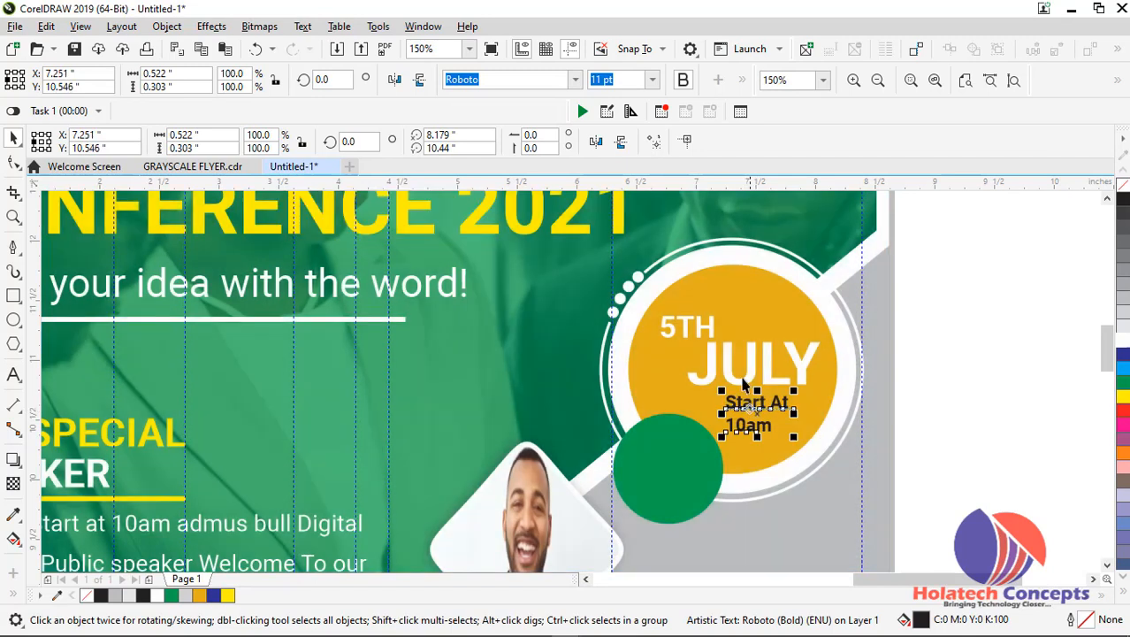
pyautogui.click(652, 80)
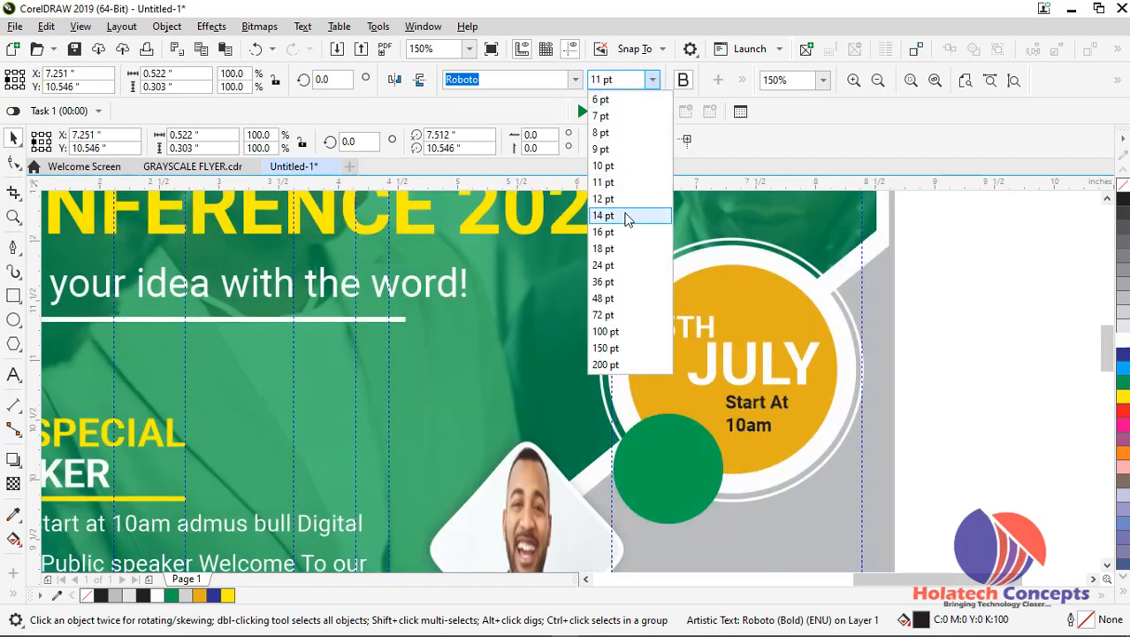
pyautogui.click(630, 198)
pyautogui.moveTo(790, 397); pyautogui.dragTo(798, 404)
pyautogui.click(1025, 370)
# Duplicate the JULY text onto the small green circle, at about X 6.426, Y 9.984 inches
pyautogui.scroll(-2, 1024, 365)
pyautogui.scroll(-1, 980, 367)
pyautogui.scroll(1, 977, 364)
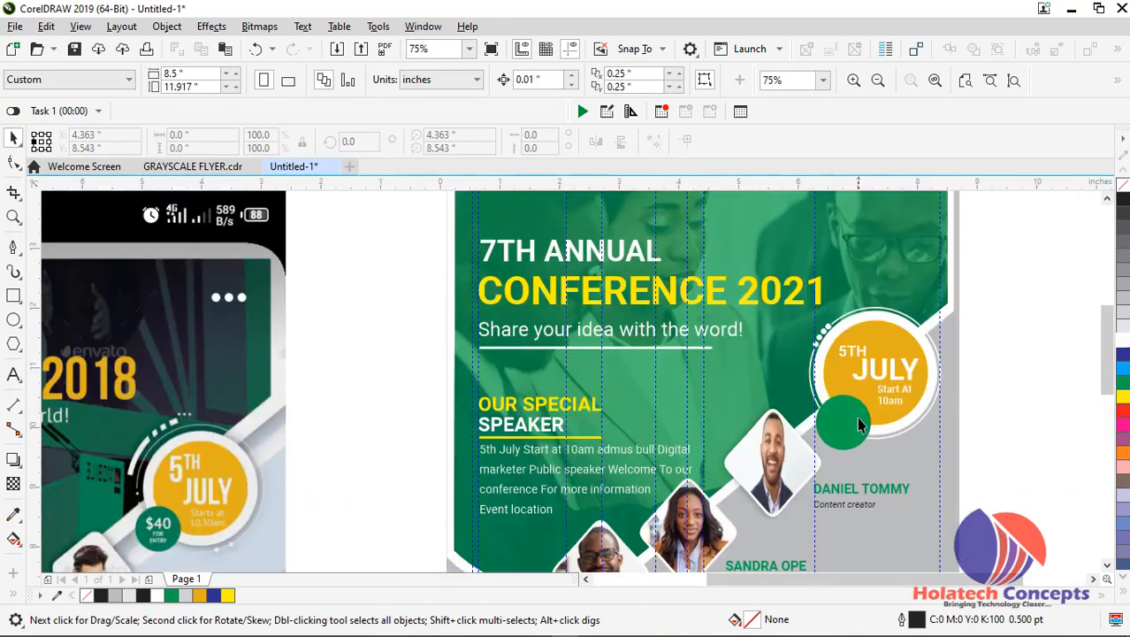
pyautogui.click(876, 383)
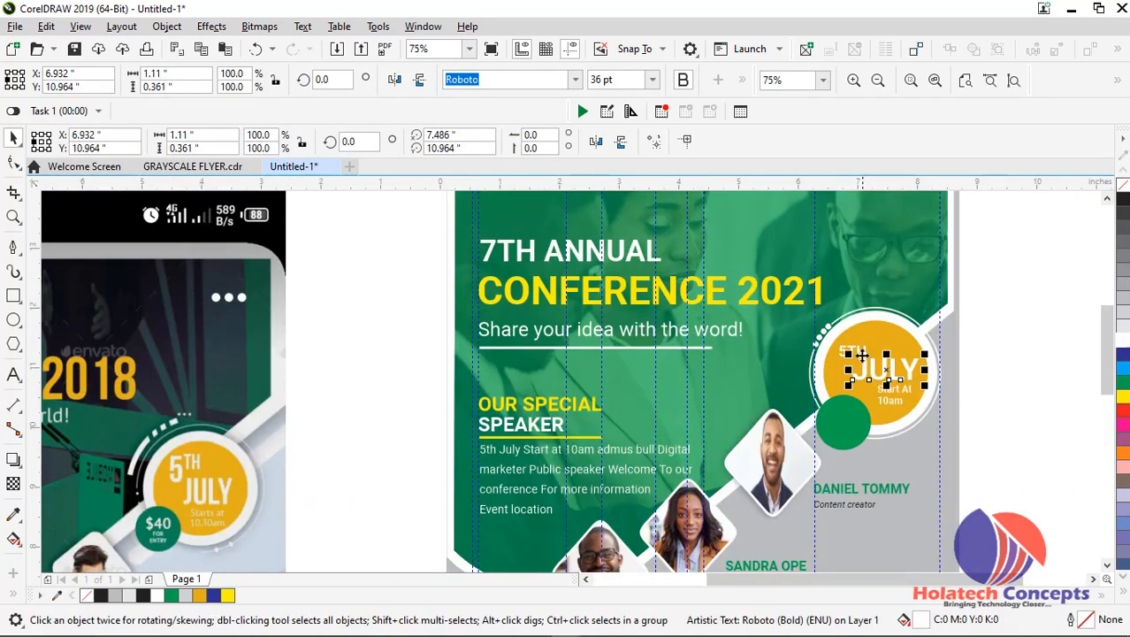
pyautogui.moveTo(868, 366); pyautogui.dragTo(837, 414)
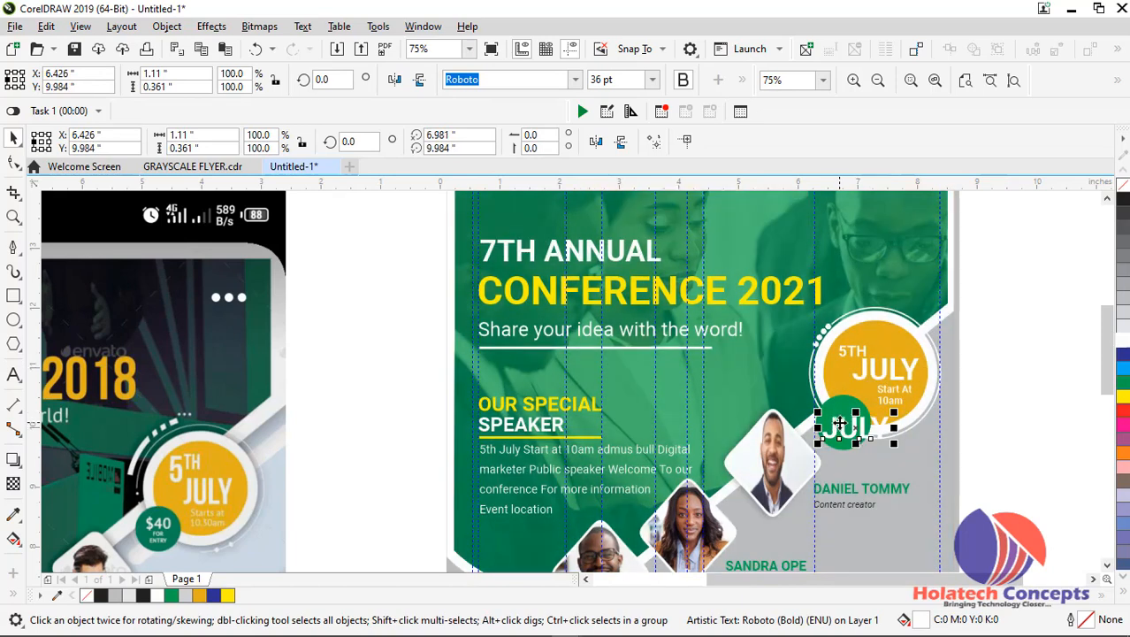
# Replace the duplicated JULY text on the green circle with three lines reading $40, FO and ENTRY
pyautogui.doubleClick(841, 423)
pyautogui.doubleClick(843, 424)
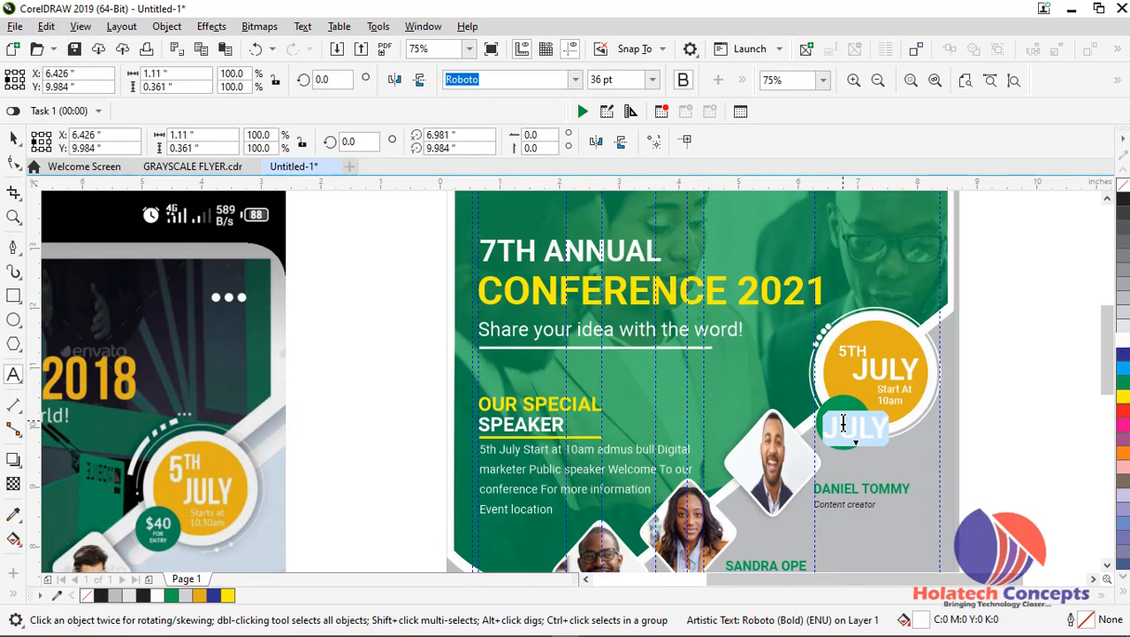
pyautogui.write('$')
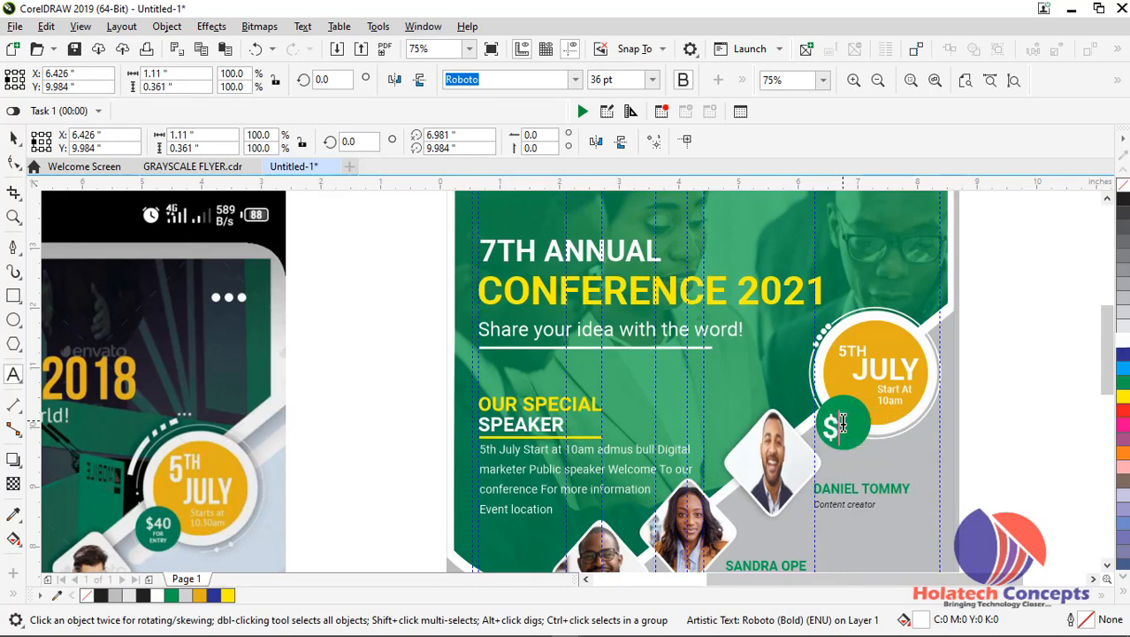
pyautogui.write('4')
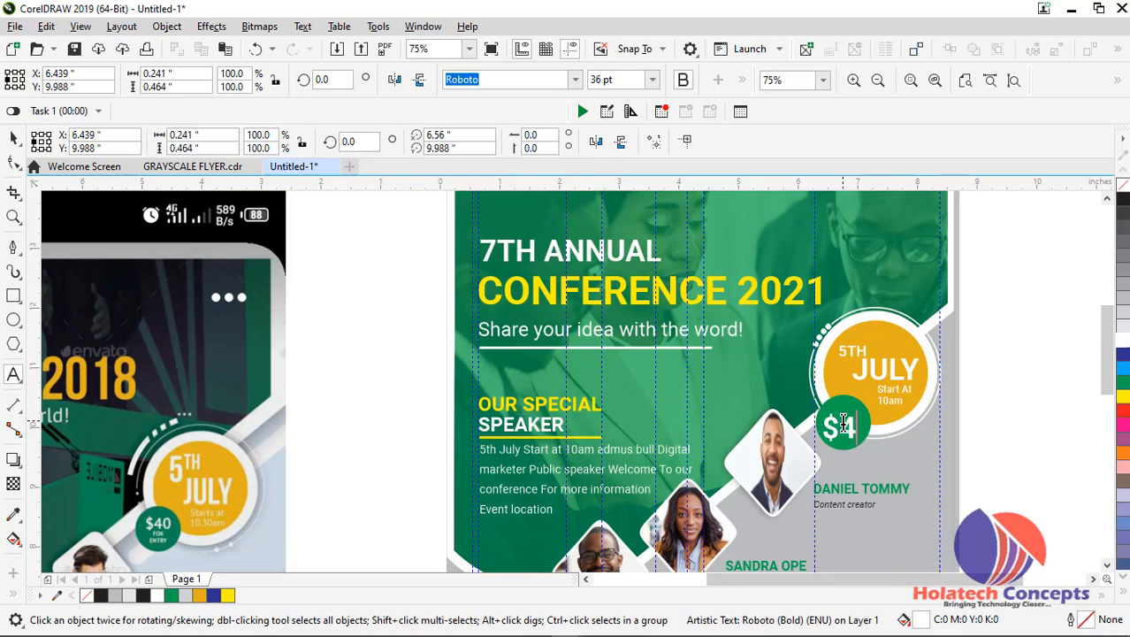
pyautogui.write('0')
pyautogui.press('Return')
pyautogui.write('FO')
pyautogui.press('BackSpace')
pyautogui.press('BackSpace')
pyautogui.write('F')
pyautogui.write('NTRY')
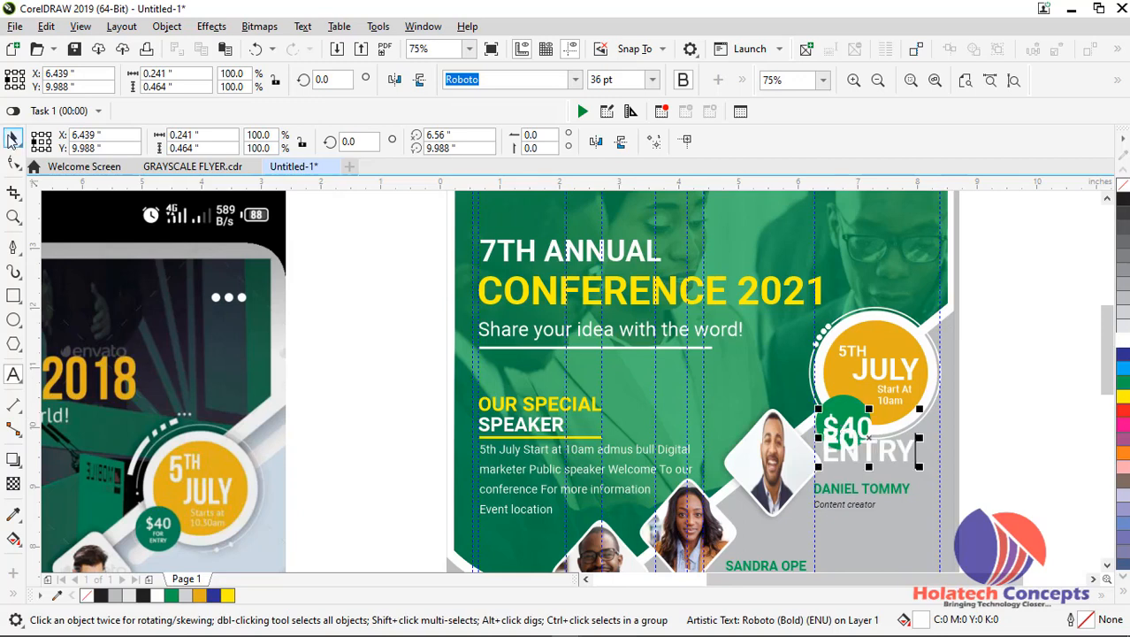
pyautogui.click(13, 137)
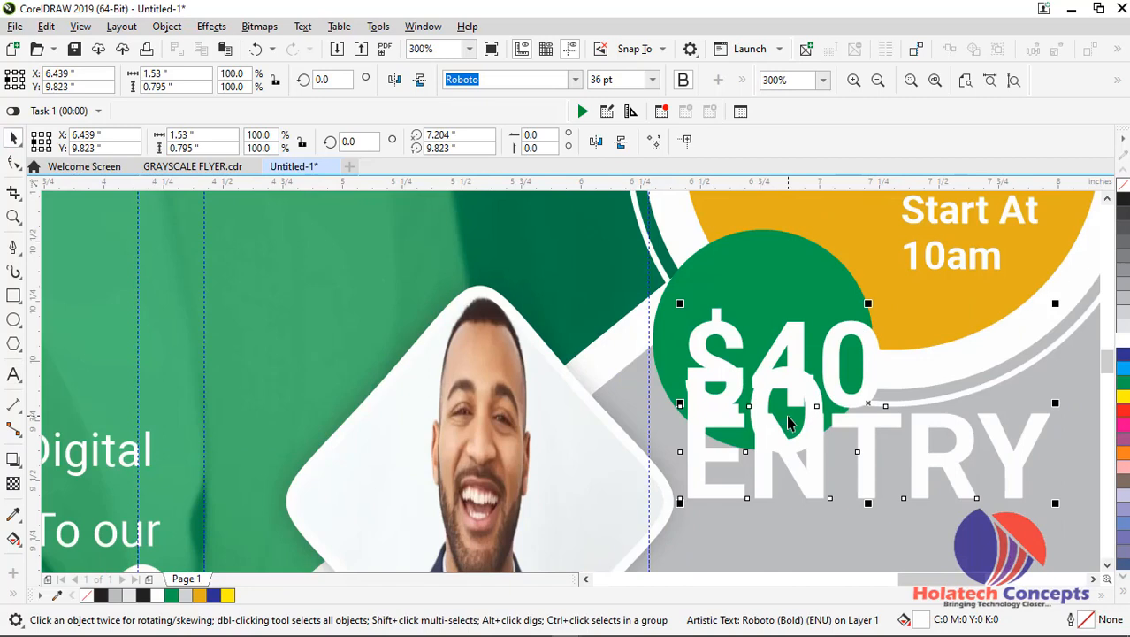
# Widen the line spacing of the price text and complete its second line to read FOR
pyautogui.click(13, 163)
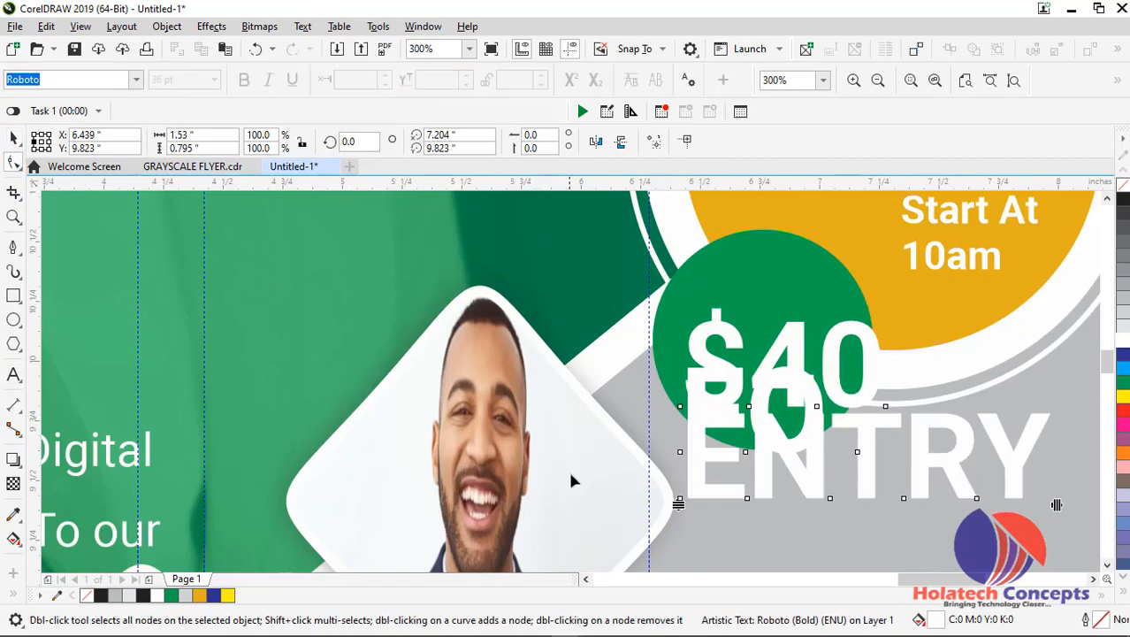
pyautogui.moveTo(677, 504); pyautogui.dragTo(681, 570)
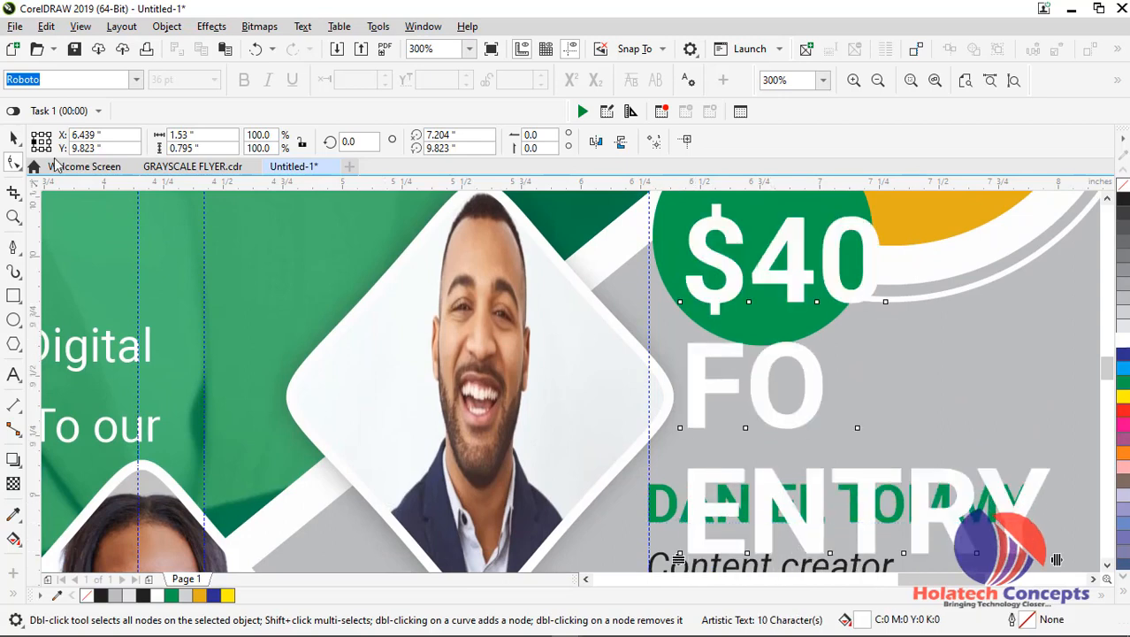
pyautogui.click(13, 139)
pyautogui.doubleClick(814, 392)
pyautogui.write('R')
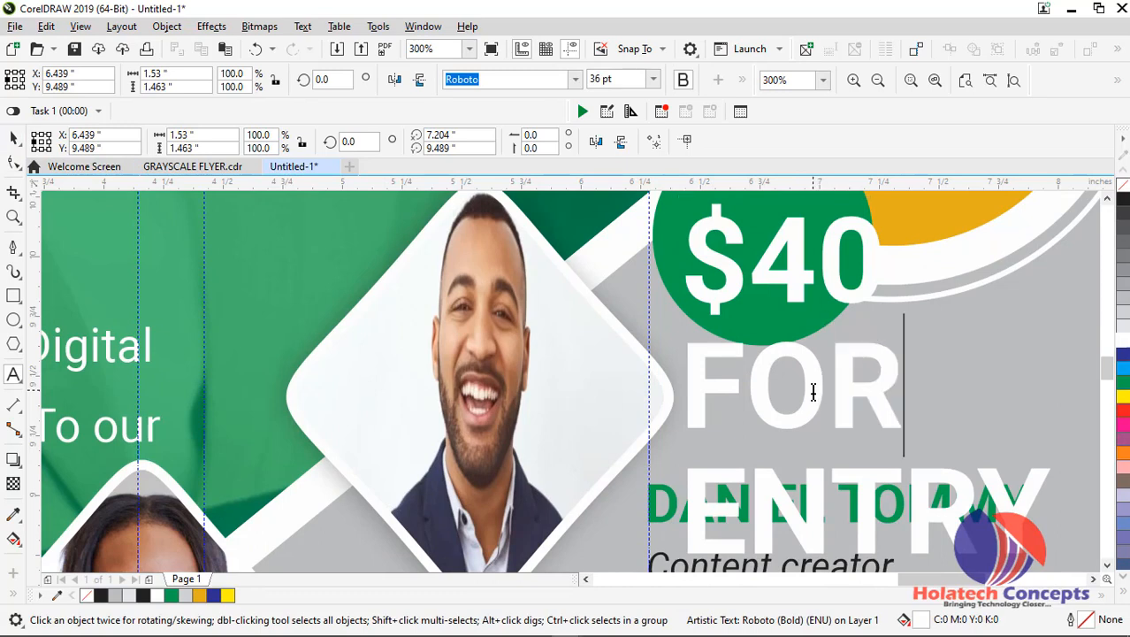
# Center-align all three lines of the $40 FOR ENTRY text
pyautogui.hotkey('ctrl', 'a')
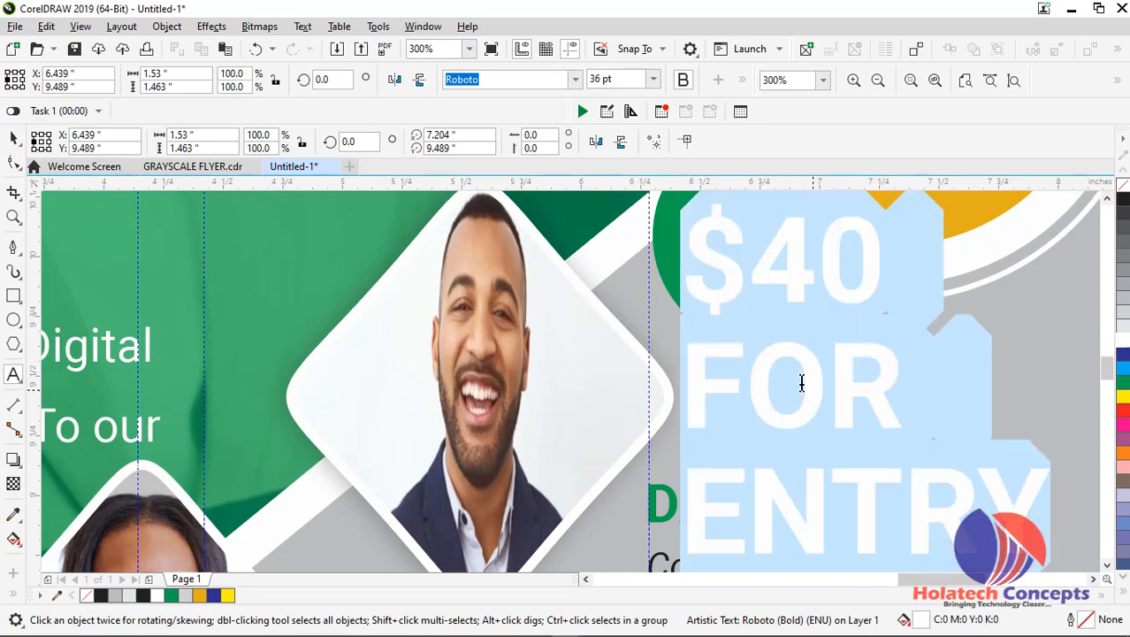
pyautogui.click(740, 80)
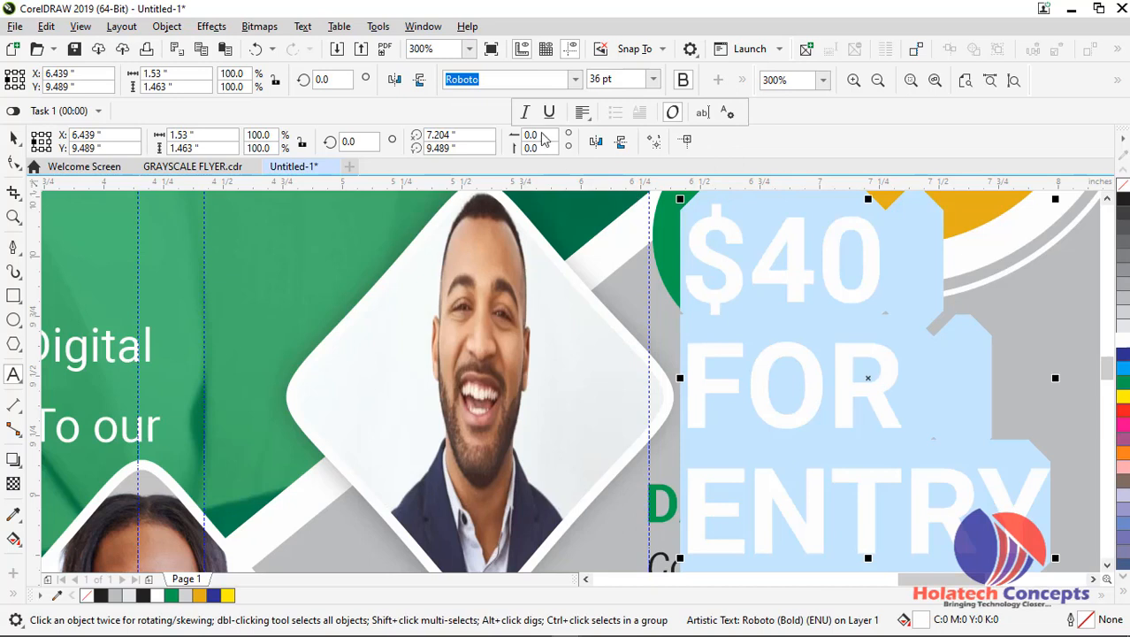
pyautogui.click(582, 112)
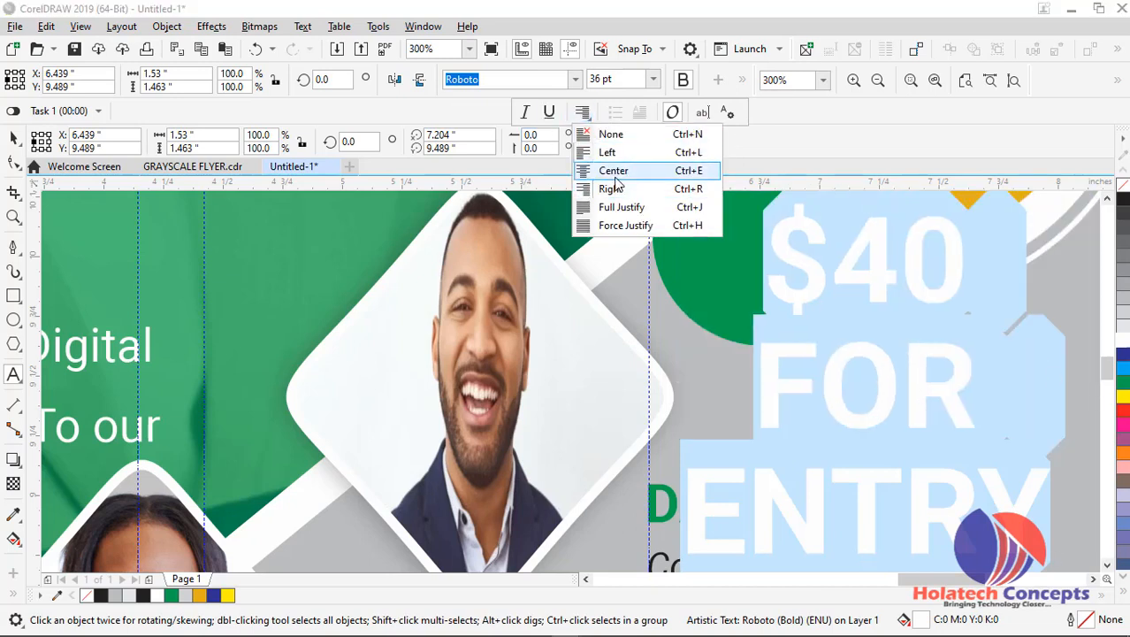
pyautogui.click(612, 170)
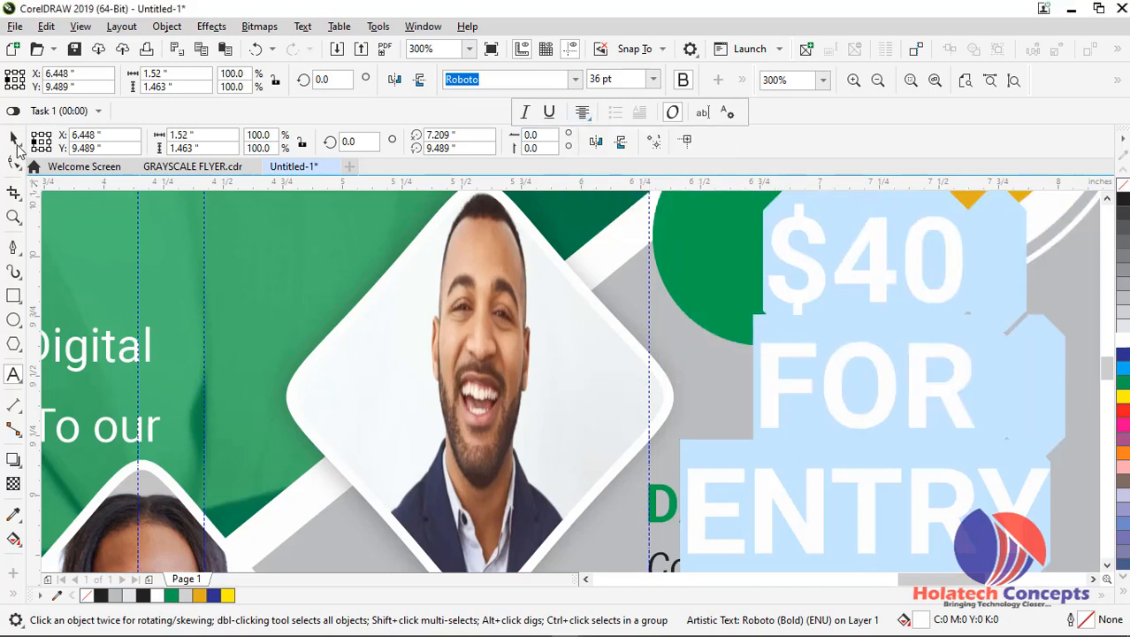
# Set the $40 FOR ENTRY text to 12 pt and move it over the green circle, at about X 6.521, Y 9.83 inches
pyautogui.scroll(-2, 908, 434)
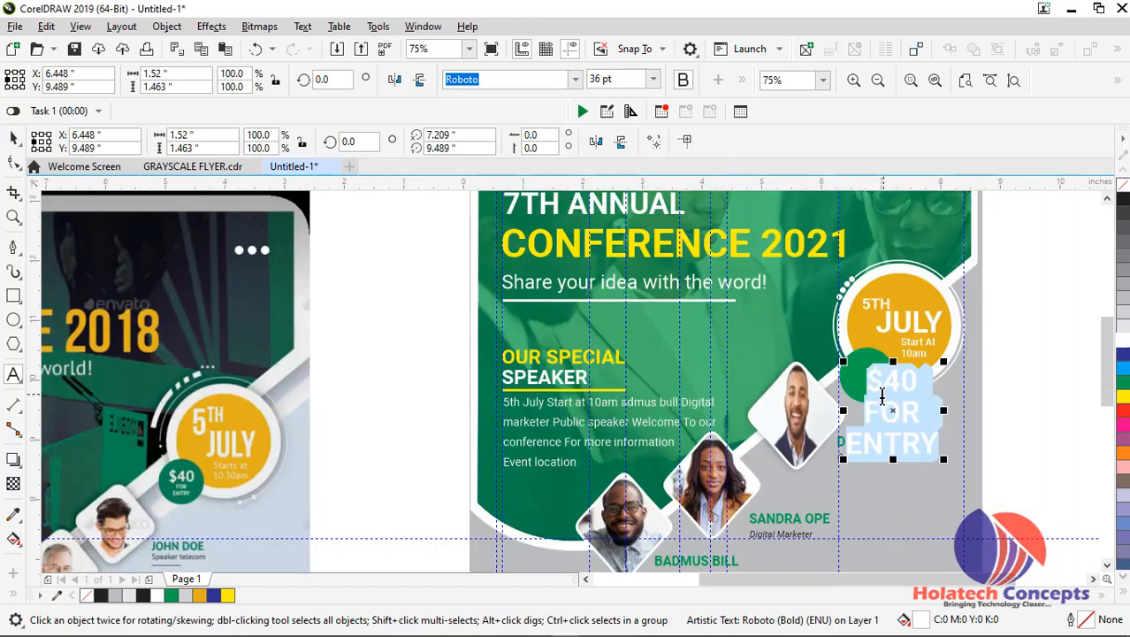
pyautogui.click(12, 139)
pyautogui.click(644, 82)
pyautogui.click(655, 82)
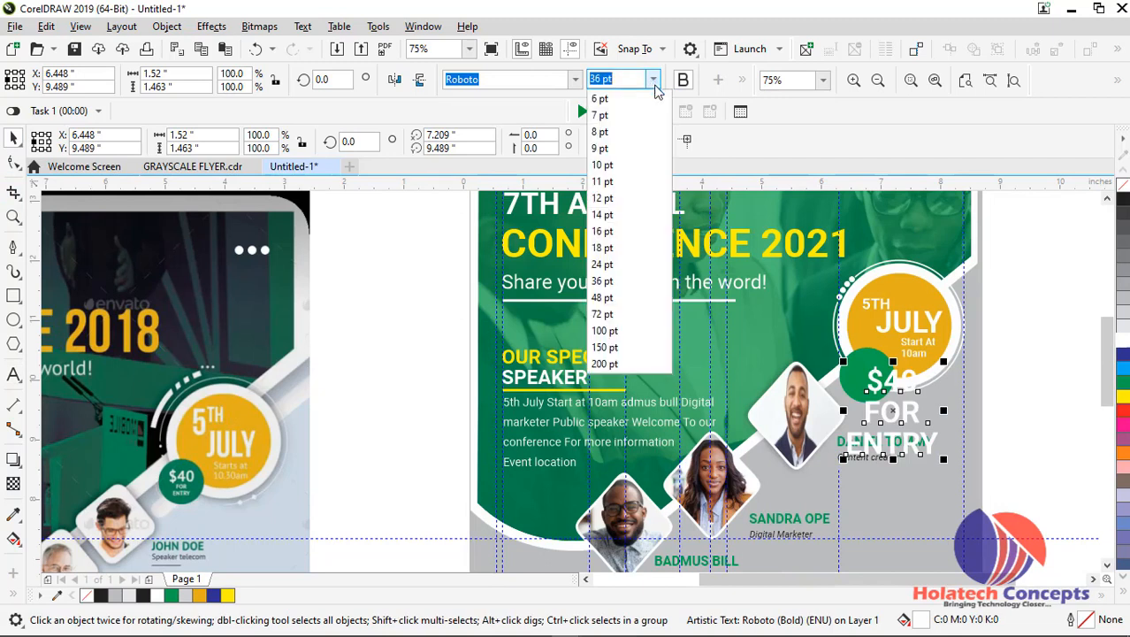
pyautogui.click(619, 210)
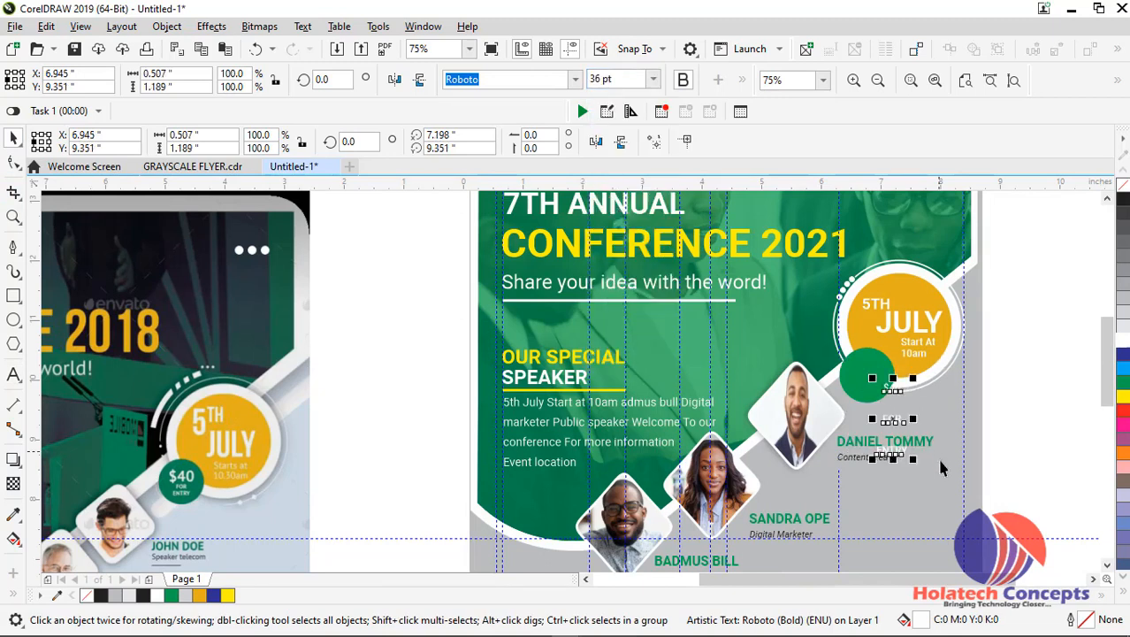
pyautogui.scroll(2, 923, 451)
pyautogui.moveTo(863, 396); pyautogui.dragTo(815, 344)
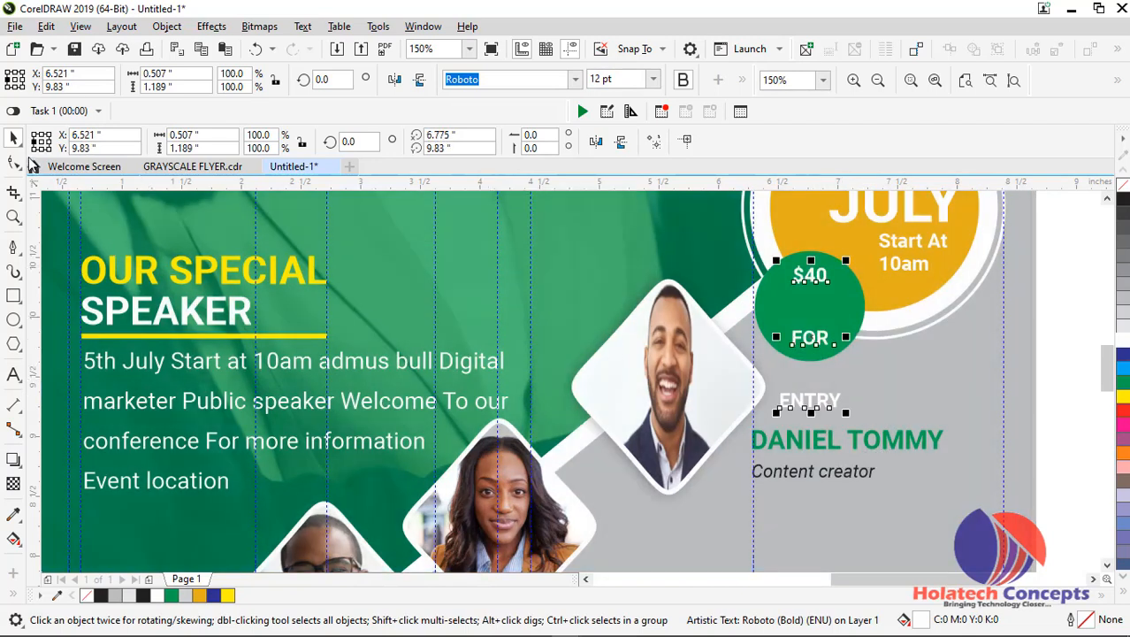
# Tighten the line spacing of the $40 FOR ENTRY text so all three lines fit inside the green circle
pyautogui.click(14, 161)
pyautogui.moveTo(775, 414); pyautogui.dragTo(775, 336)
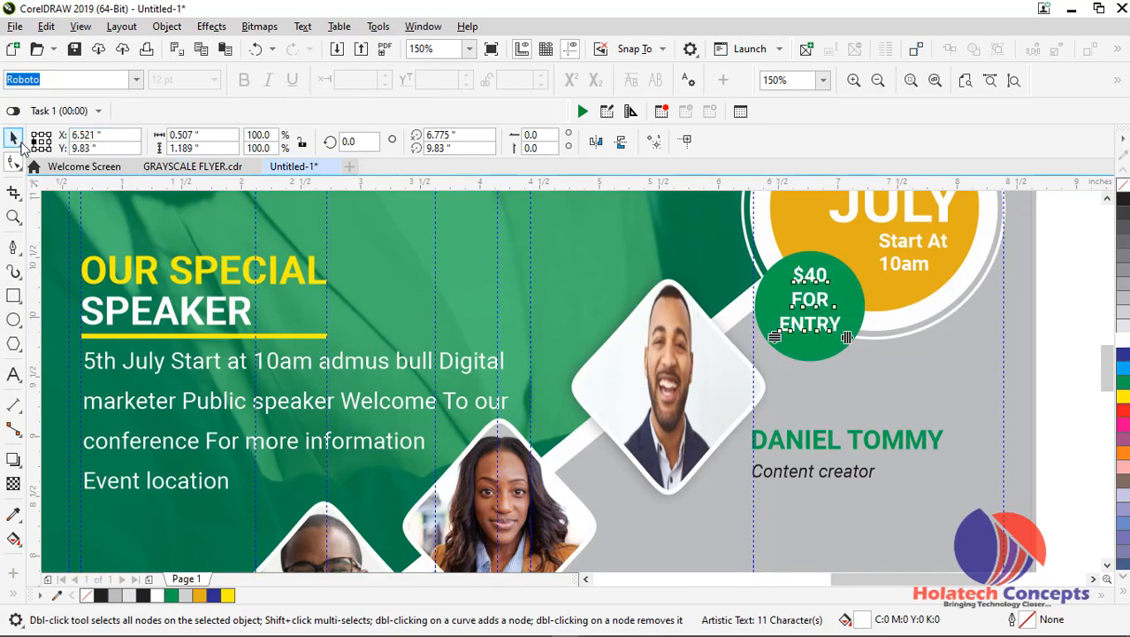
pyautogui.click(13, 139)
# Set only the $40 line of the price text to 16 pt
pyautogui.click(812, 277)
pyautogui.click(813, 278)
pyautogui.moveTo(827, 276); pyautogui.dragTo(776, 273)
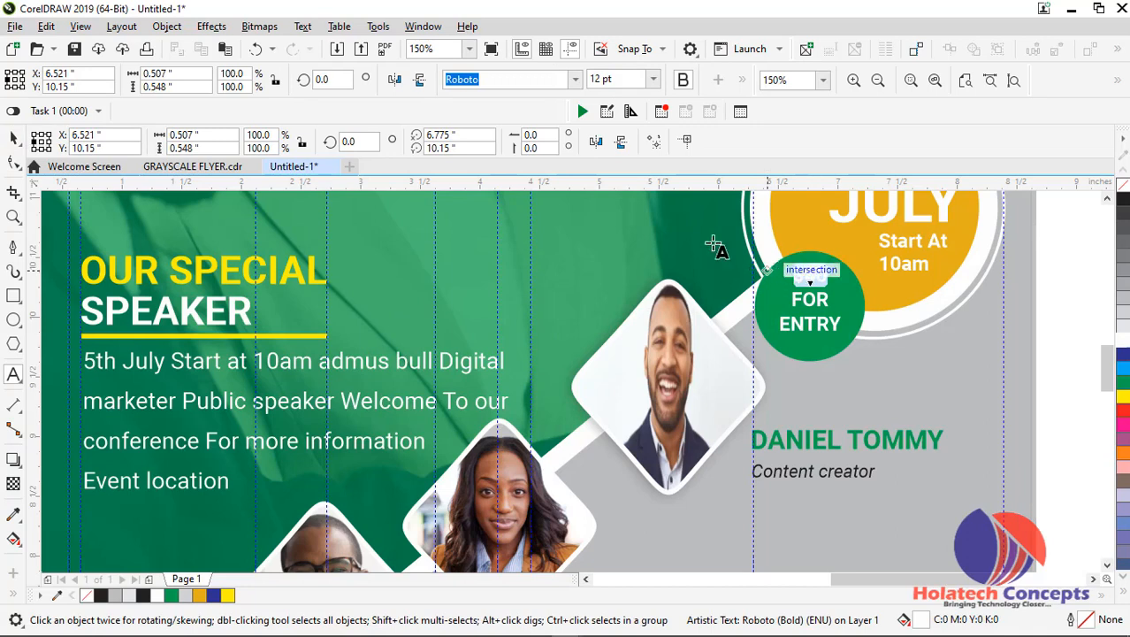
pyautogui.click(653, 78)
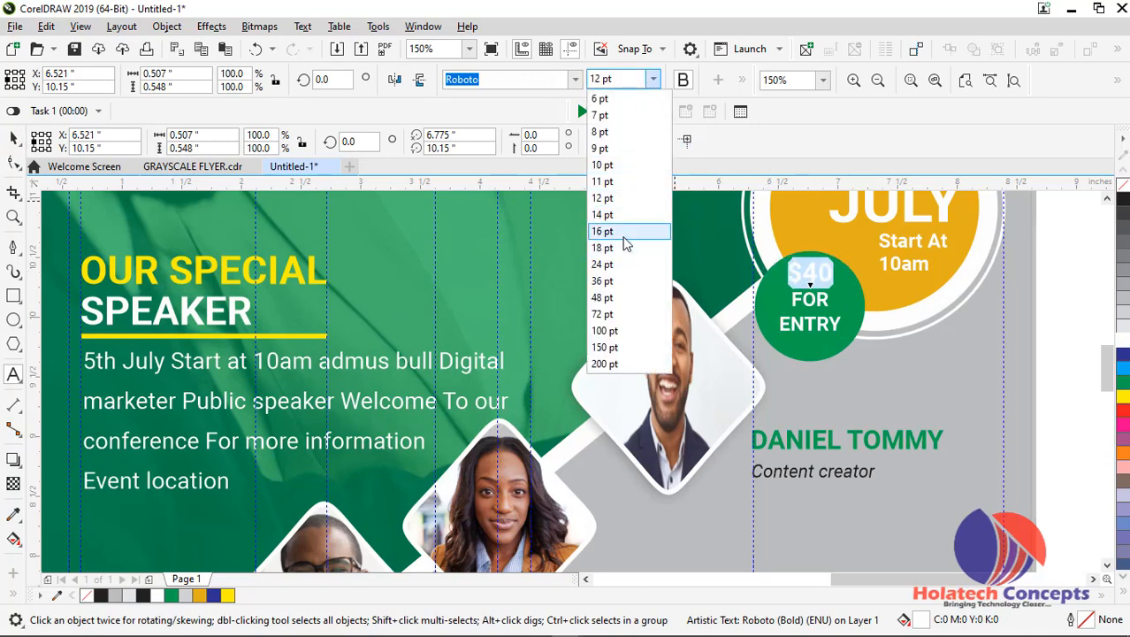
pyautogui.click(623, 233)
pyautogui.click(18, 143)
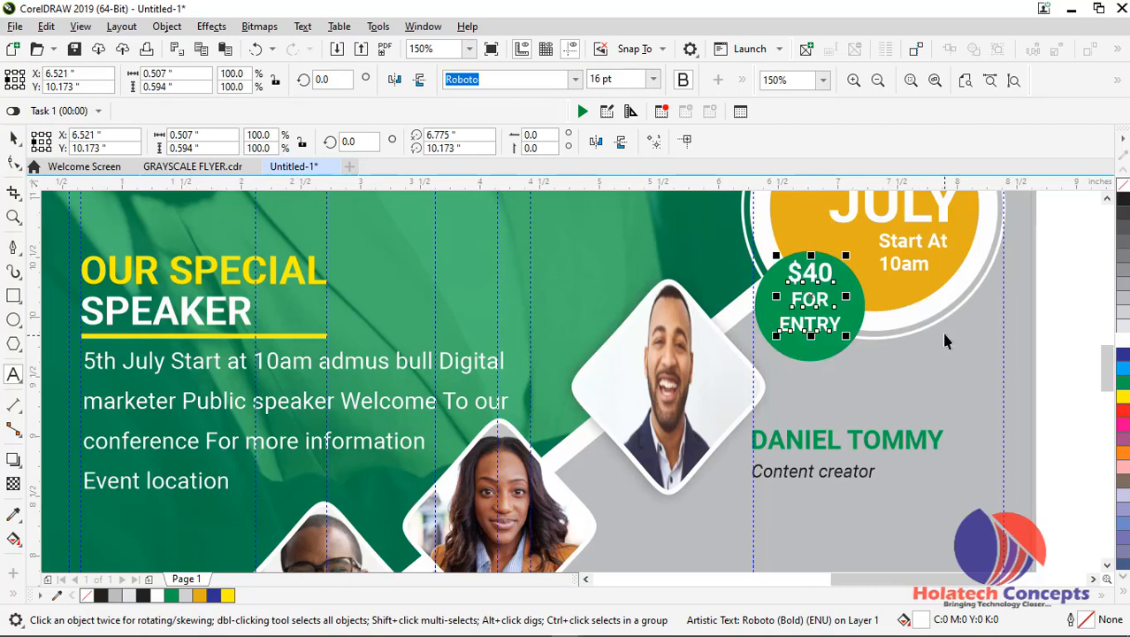
# Center the price text within the green circle, at about X 6.507, Y 10.09 inches, and deselect it
pyautogui.scroll(2, 875, 310)
pyautogui.moveTo(756, 301); pyautogui.dragTo(752, 319)
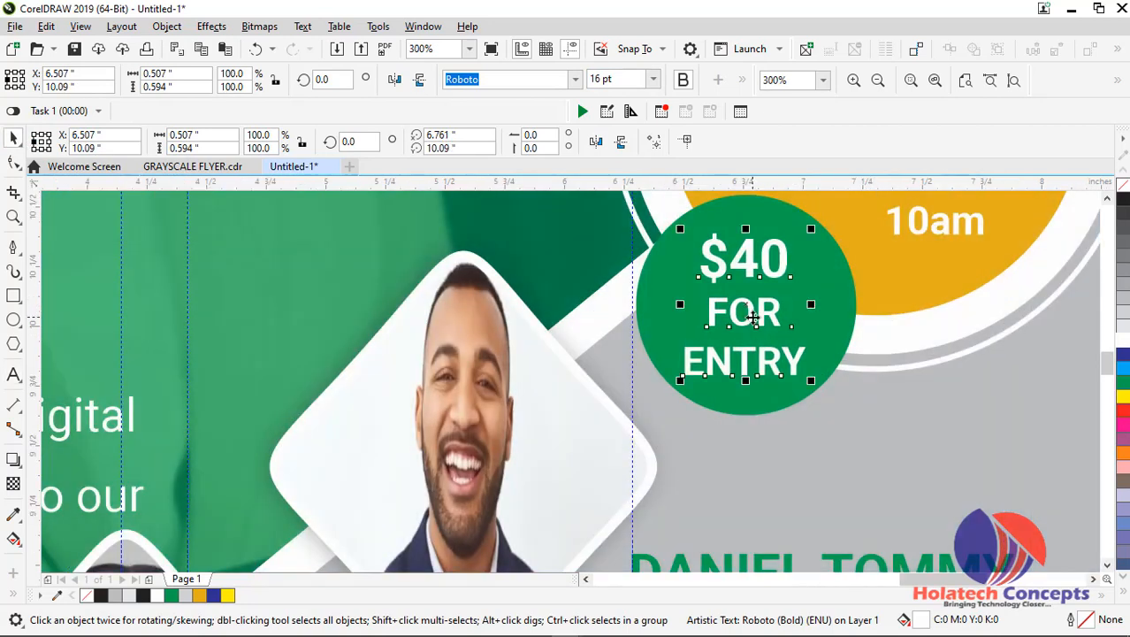
pyautogui.scroll(-2, 751, 319)
pyautogui.click(942, 314)
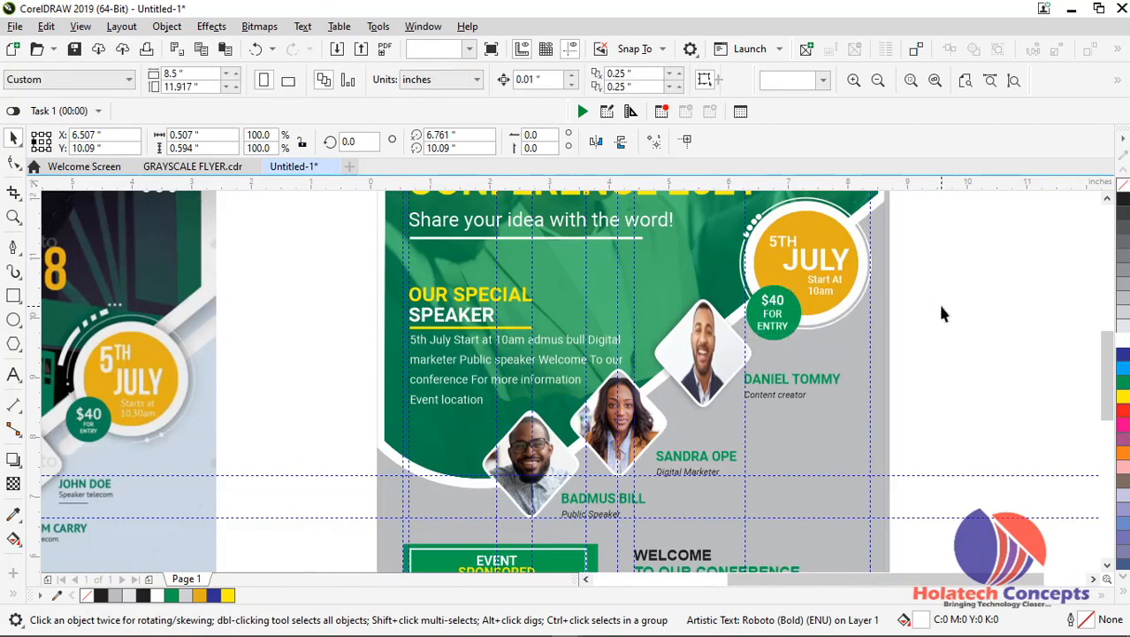
pyautogui.scroll(-1, 942, 314)
pyautogui.scroll(1, 913, 325)
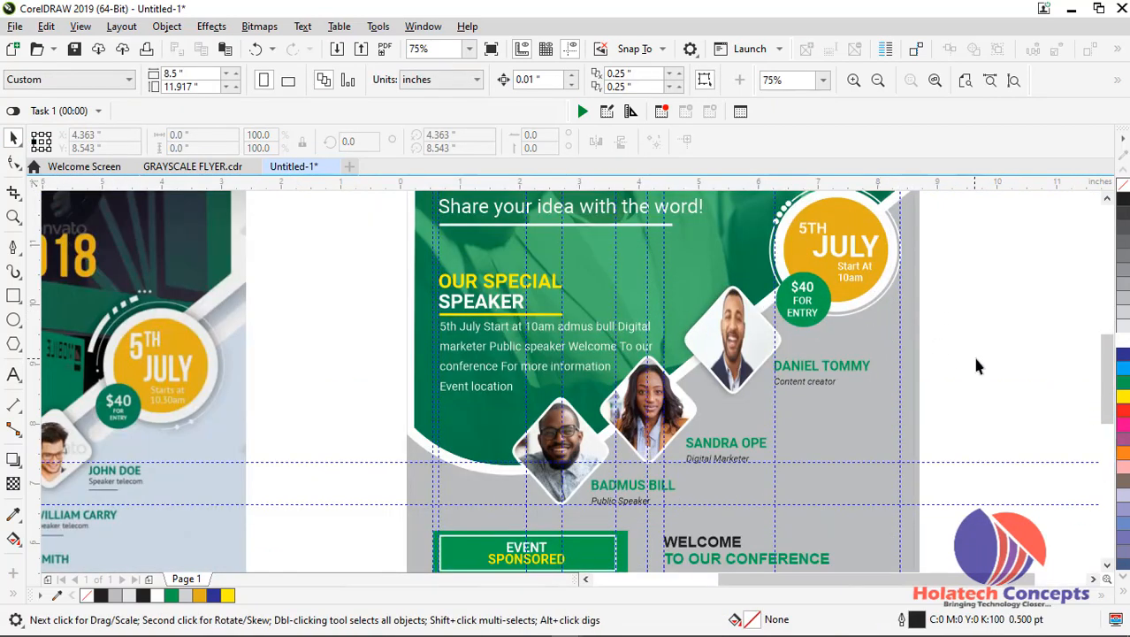
# Duplicate the white rounded diagonal bar inside the background PowerClip, placing the copy at about X 5.995, Y 9.625 inches and filling it yellow
pyautogui.scroll(-1, 1028, 395)
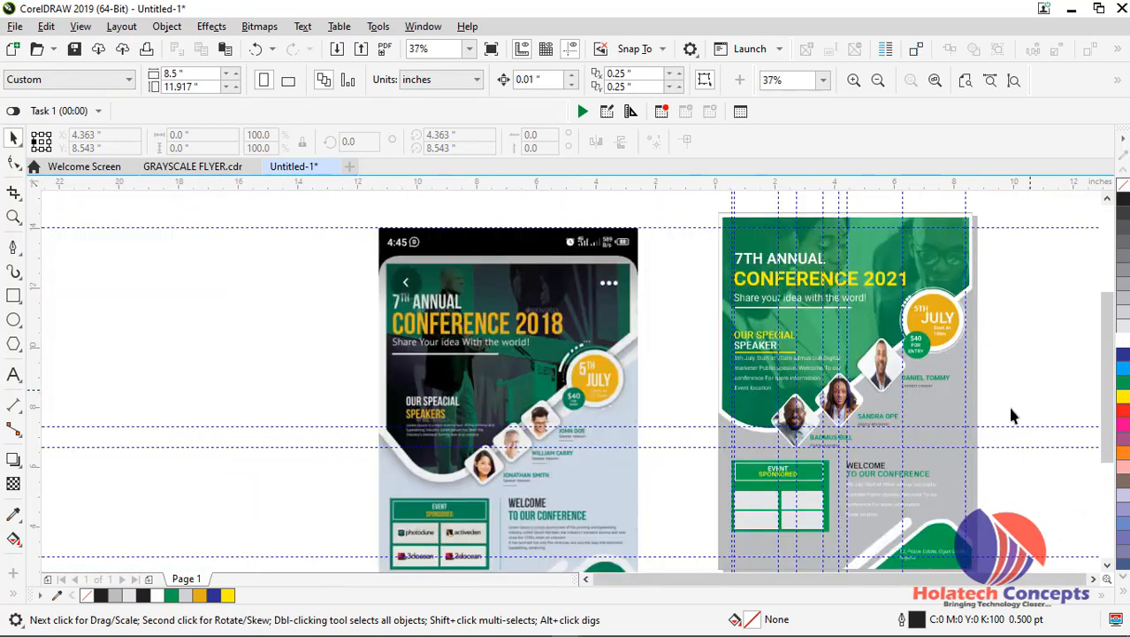
pyautogui.doubleClick(886, 538)
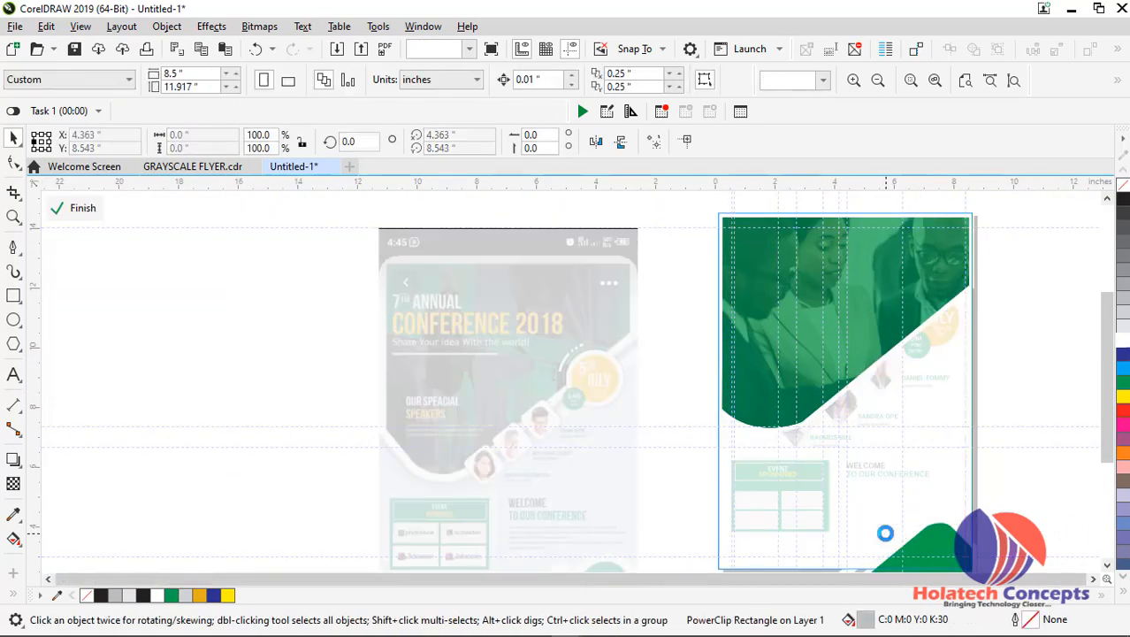
pyautogui.click(891, 542)
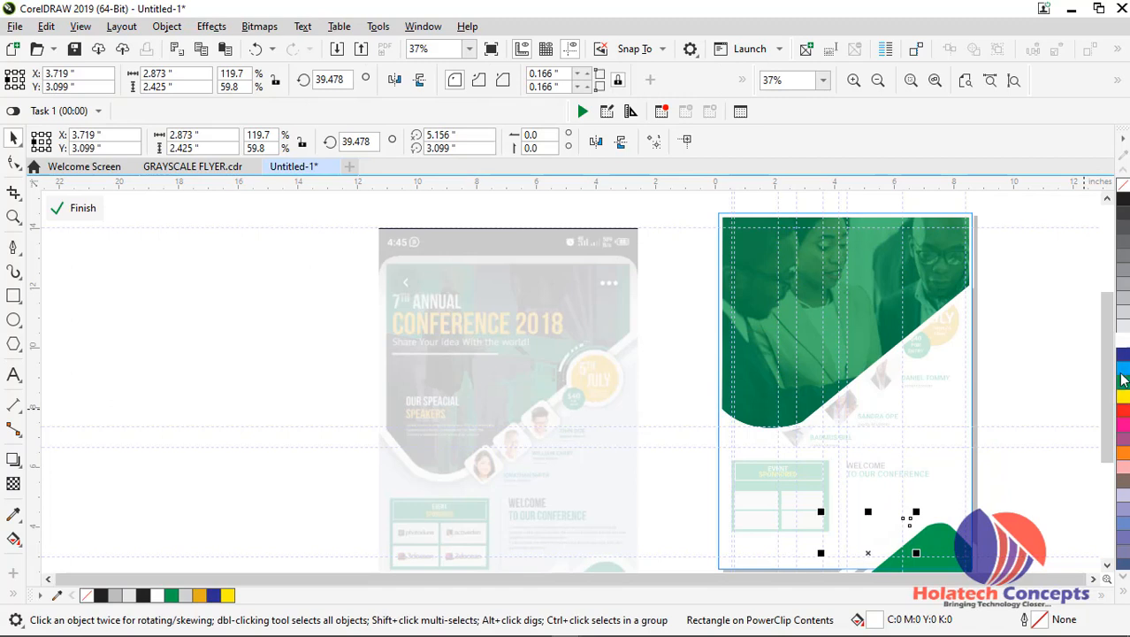
pyautogui.moveTo(898, 512); pyautogui.dragTo(941, 358)
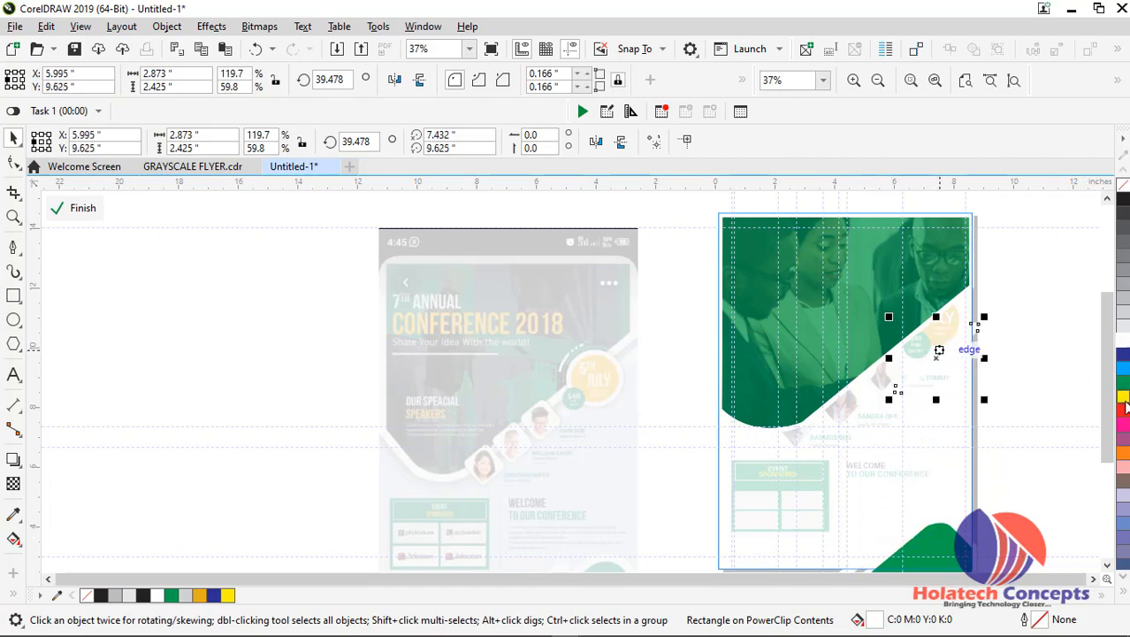
pyautogui.click(1123, 395)
pyautogui.scroll(2, 1005, 372)
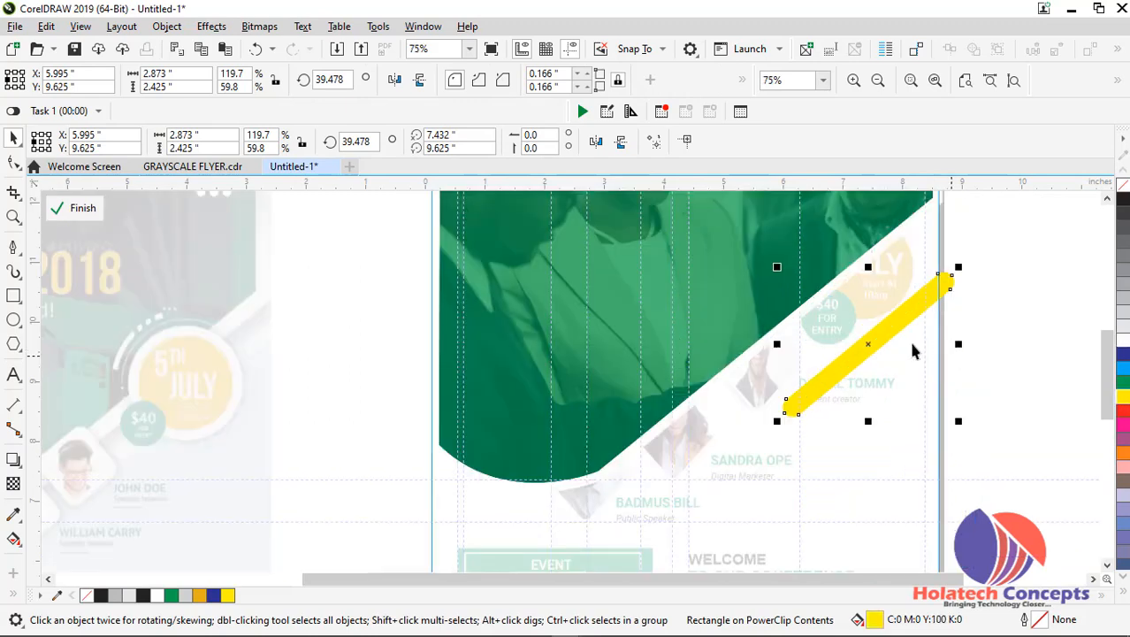
# Move the yellow bar behind the date badge, at about X 6.341, Y 10.664 inches, and finish editing the PowerClip
pyautogui.moveTo(872, 327); pyautogui.dragTo(842, 318)
pyautogui.click(1024, 332)
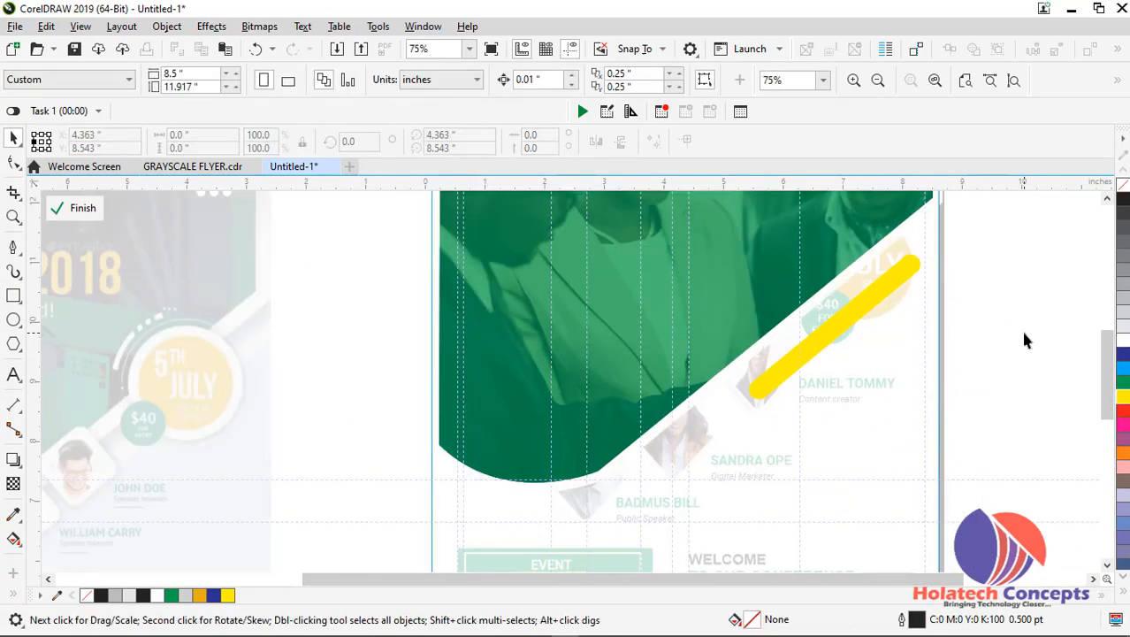
pyautogui.keyDown('ctrl'); pyautogui.click(1024, 332); pyautogui.keyUp('ctrl')
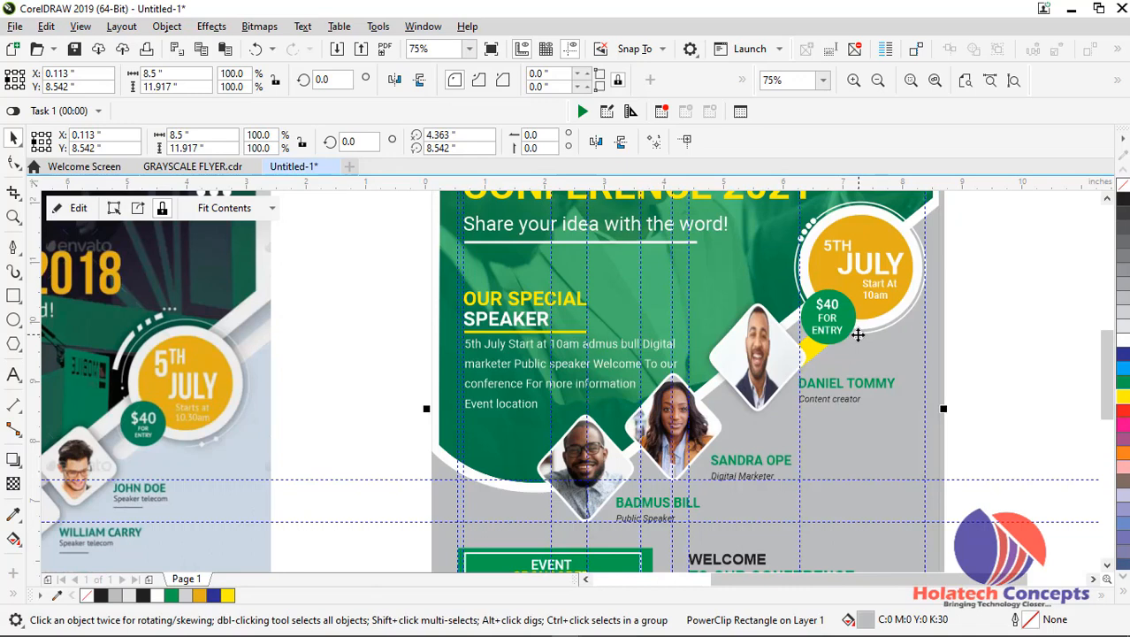
pyautogui.doubleClick(862, 353)
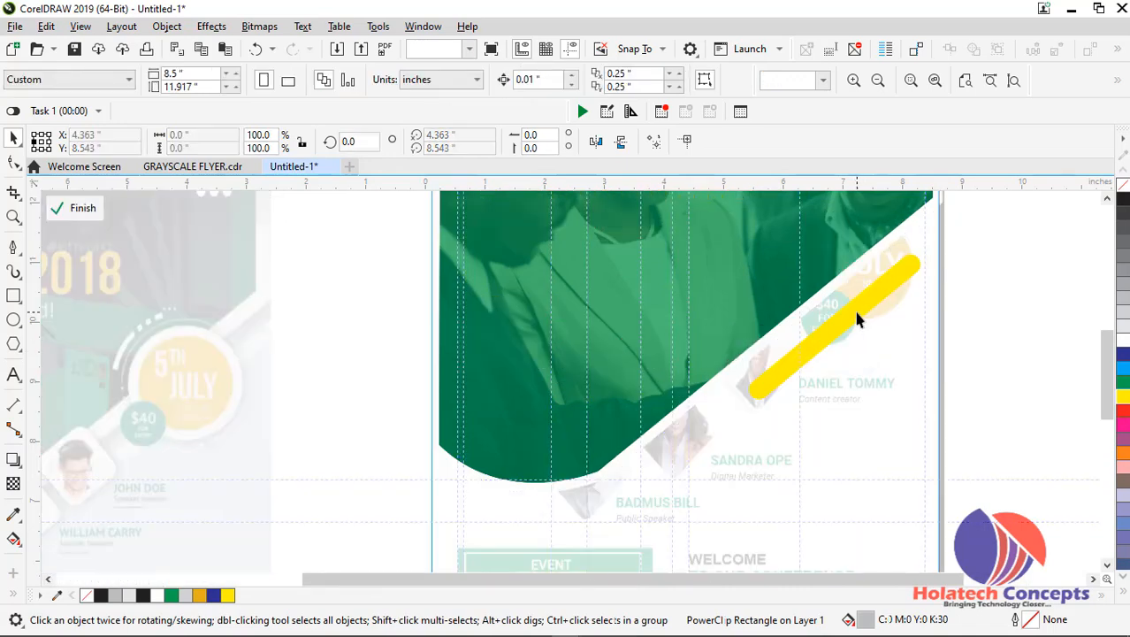
pyautogui.click(856, 320)
pyautogui.moveTo(860, 308); pyautogui.dragTo(910, 271)
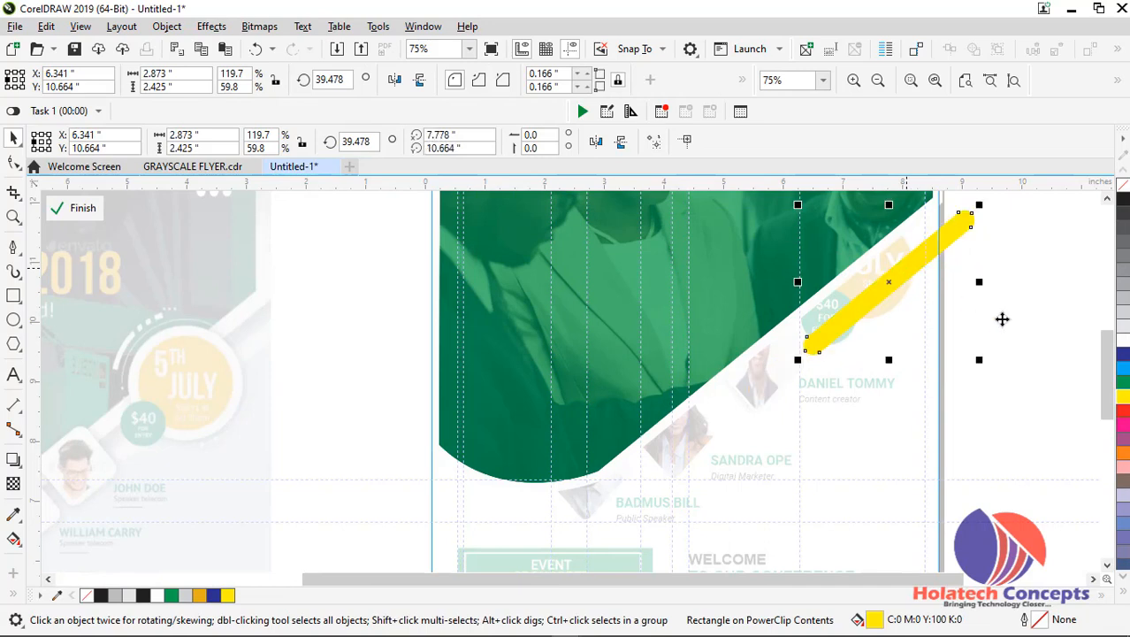
pyautogui.keyDown('ctrl'); pyautogui.click(1002, 319); pyautogui.keyUp('ctrl')
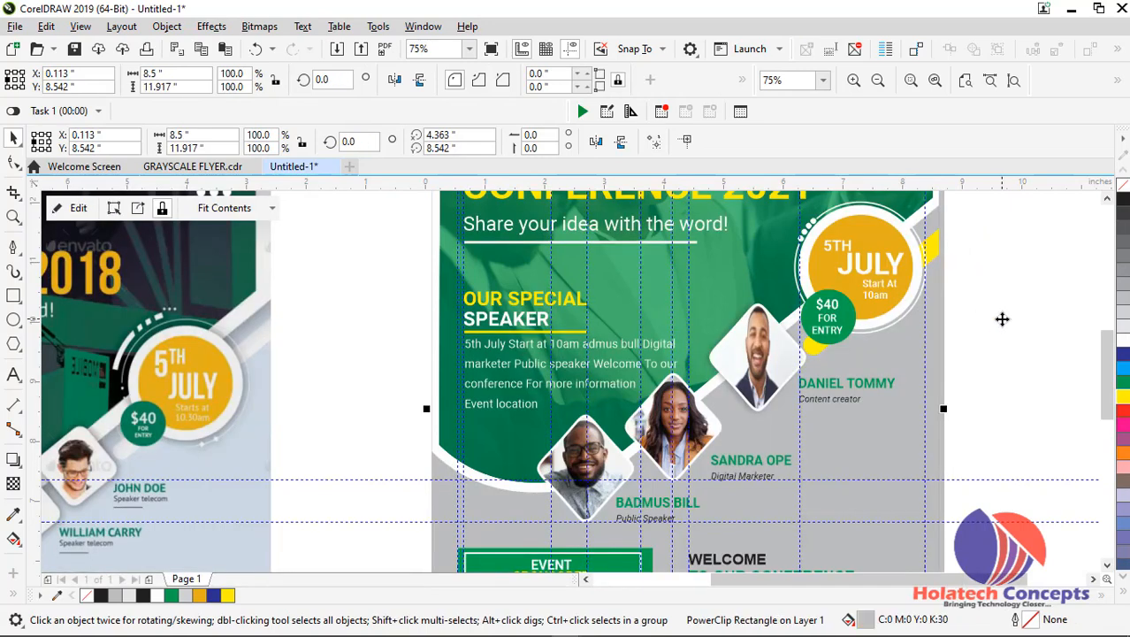
# Fine-tune the yellow bar behind the date badge inside the PowerClip to about X 6.384, Y 10.68 inches
pyautogui.keyDown('ctrl'); pyautogui.click(935, 249); pyautogui.keyUp('ctrl')
pyautogui.moveTo(935, 250); pyautogui.dragTo(961, 244)
pyautogui.keyDown('ctrl'); pyautogui.click(997, 278); pyautogui.keyUp('ctrl')
pyautogui.keyDown('ctrl'); pyautogui.click(939, 249); pyautogui.keyUp('ctrl')
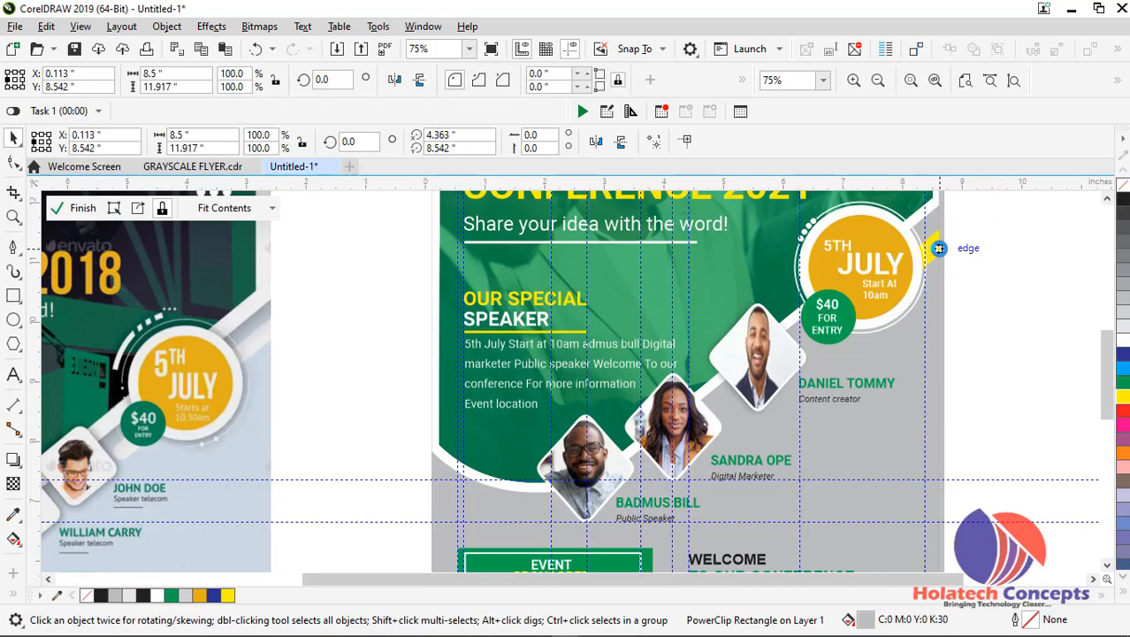
pyautogui.keyDown('ctrl'); pyautogui.click(939, 249); pyautogui.keyUp('ctrl')
pyautogui.moveTo(943, 239); pyautogui.dragTo(932, 250)
pyautogui.keyDown('ctrl'); pyautogui.click(1019, 296); pyautogui.keyUp('ctrl')
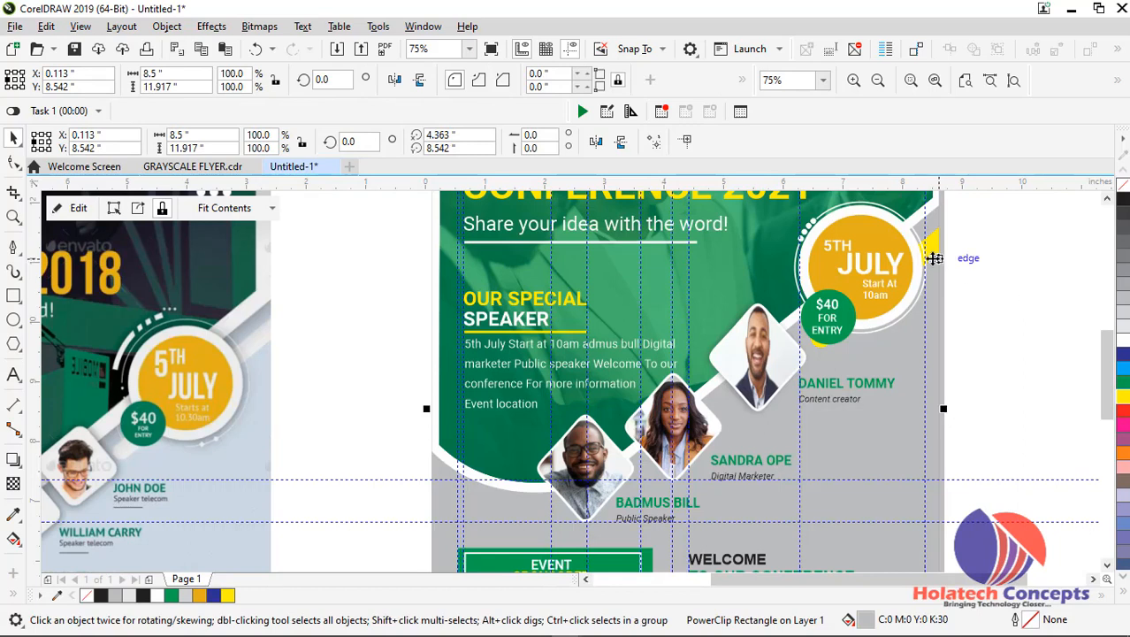
pyautogui.keyDown('ctrl'); pyautogui.click(933, 254); pyautogui.keyUp('ctrl')
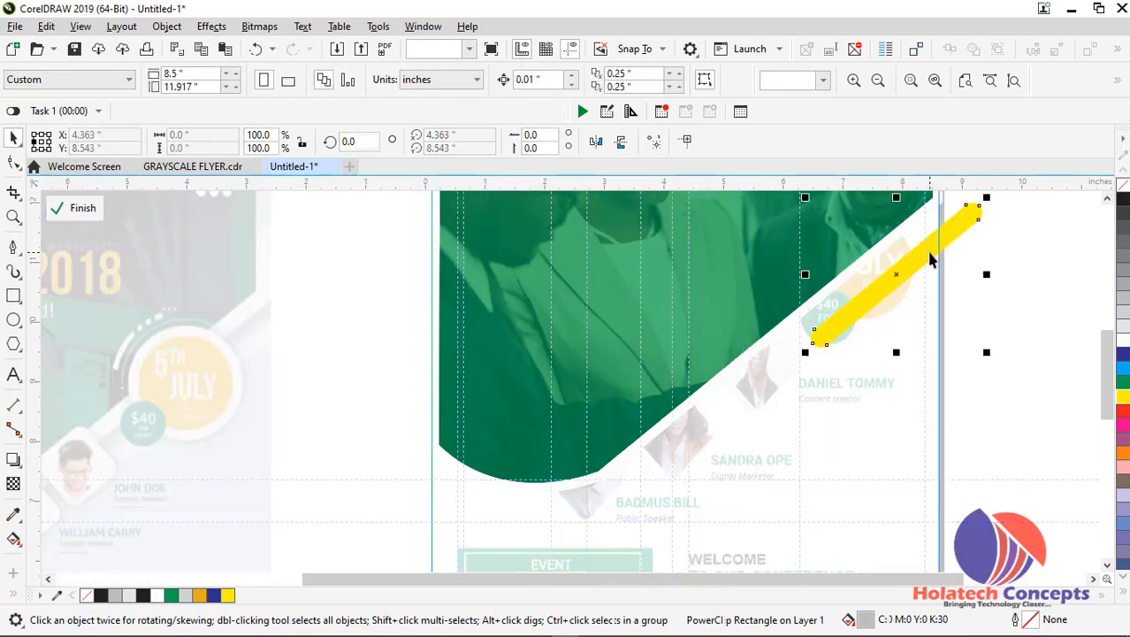
pyautogui.click(930, 259)
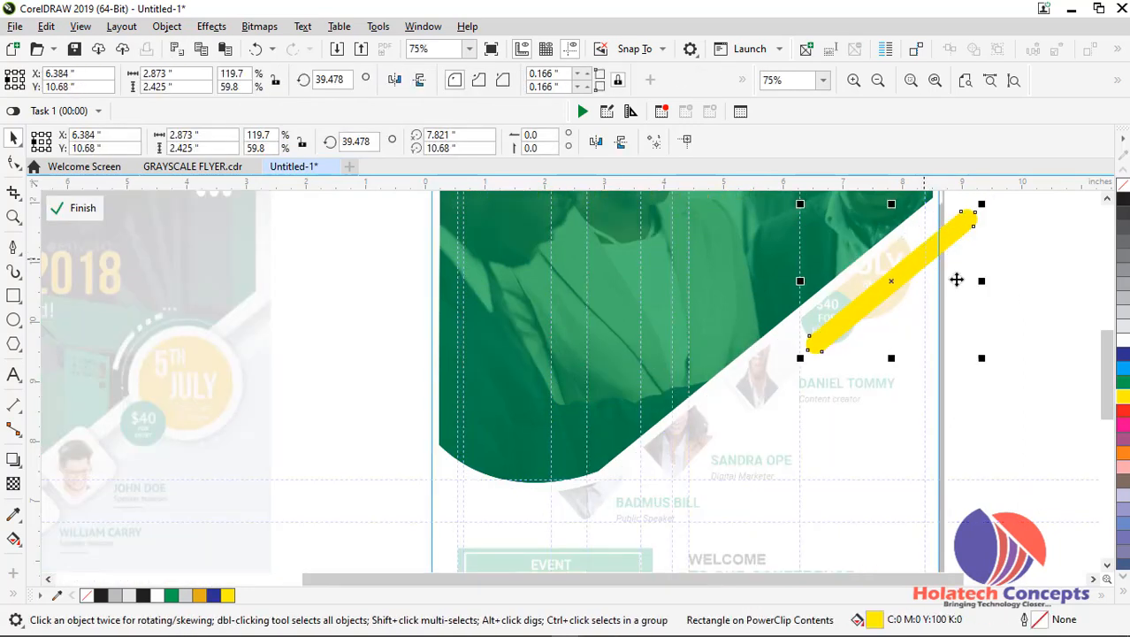
pyautogui.keyDown('ctrl'); pyautogui.click(1002, 303); pyautogui.keyUp('ctrl')
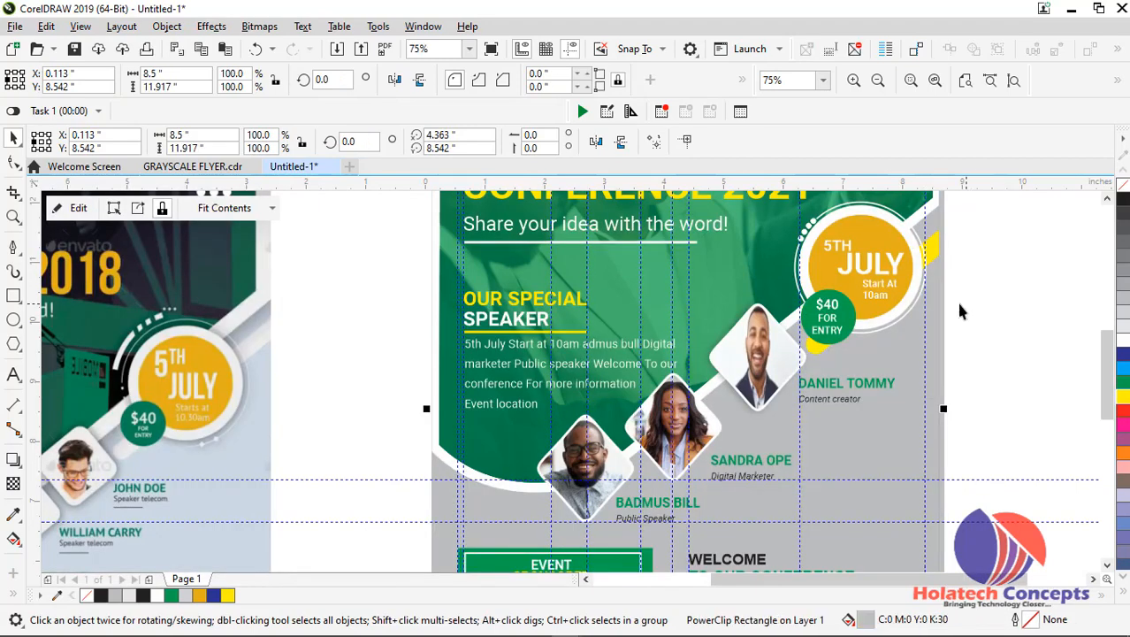
# Fill the yellow diagonal bar behind the date badge with white and finish editing the PowerClip
pyautogui.keyDown('ctrl'); pyautogui.click(934, 257); pyautogui.keyUp('ctrl')
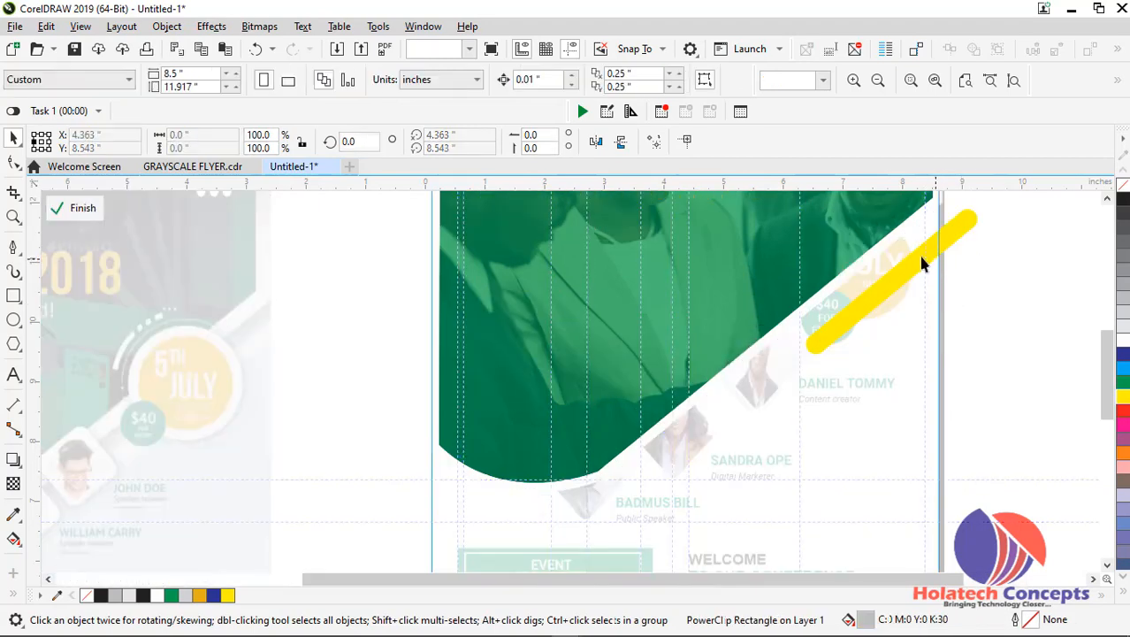
pyautogui.click(930, 258)
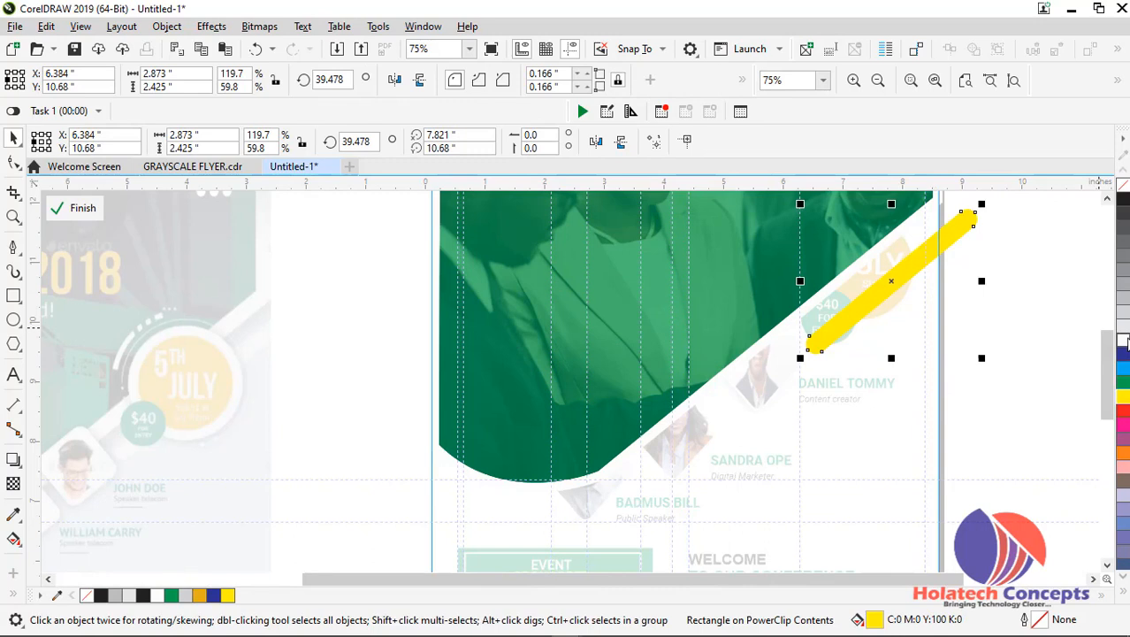
pyautogui.click(1126, 340)
pyautogui.keyDown('ctrl'); pyautogui.click(1033, 290); pyautogui.keyUp('ctrl')
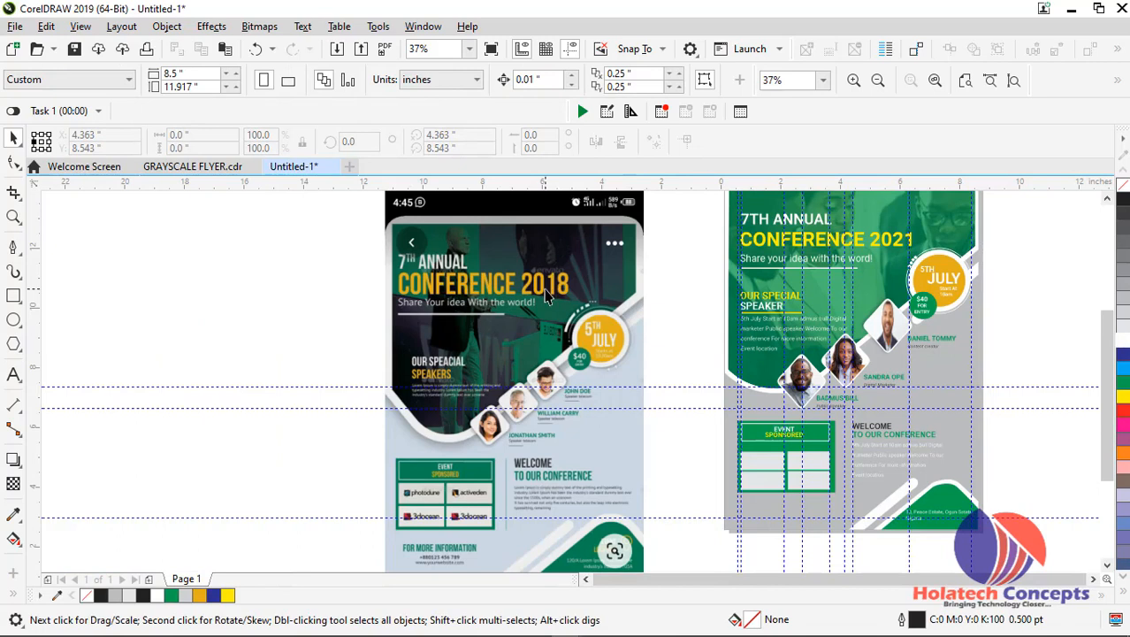
pyautogui.click(547, 299)
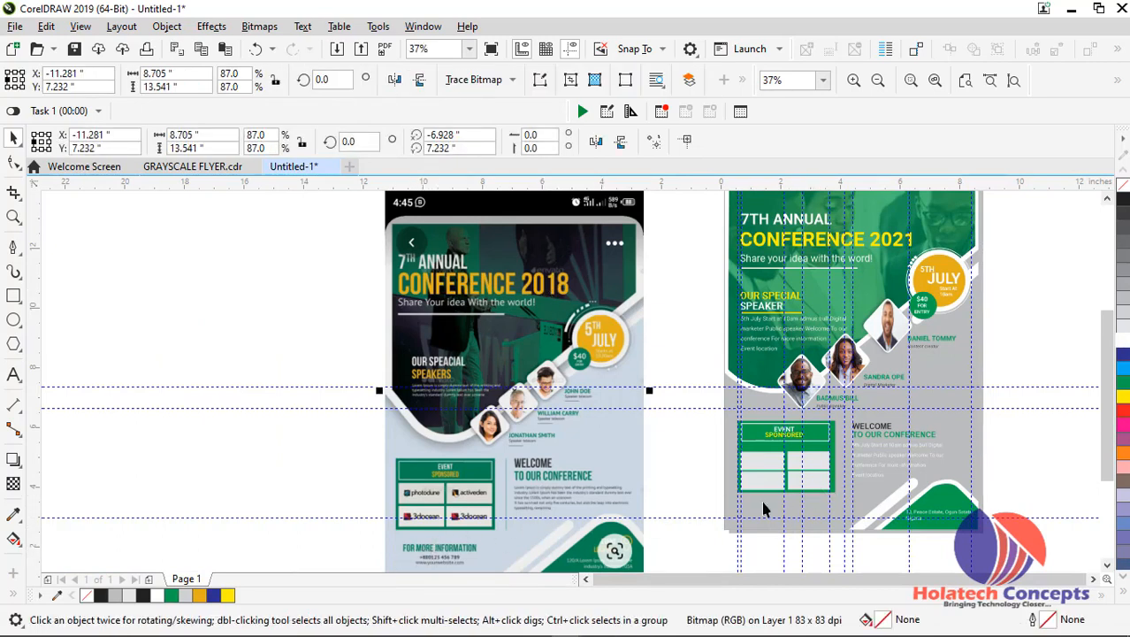
pyautogui.scroll(-3, 1111, 354)
pyautogui.scroll(2, 530, 470)
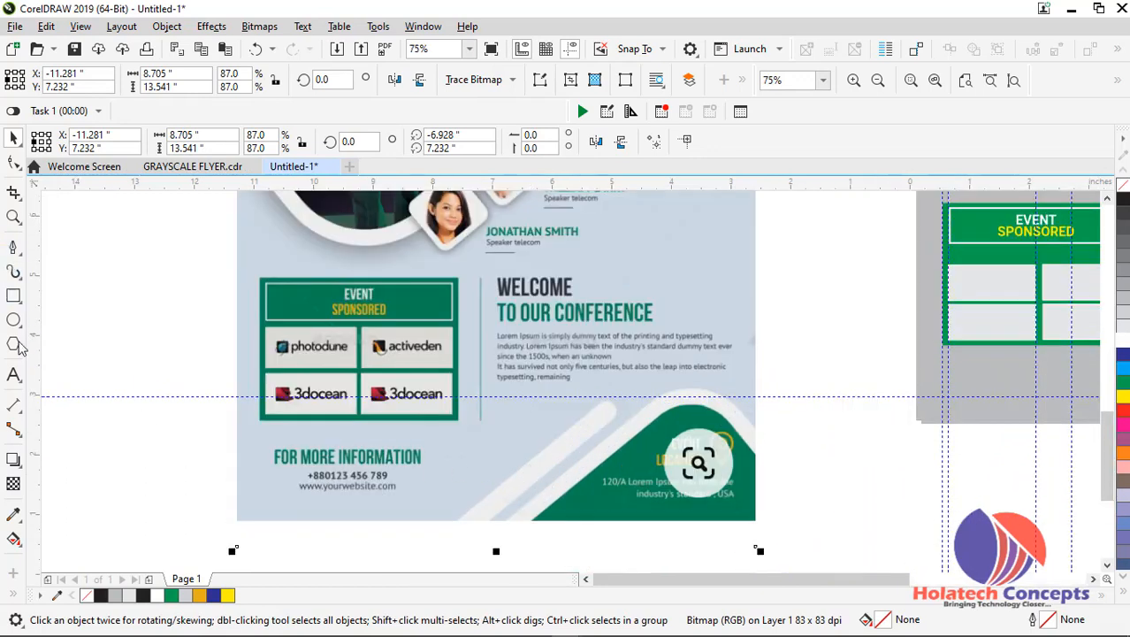
pyautogui.click(15, 375)
pyautogui.click(141, 469)
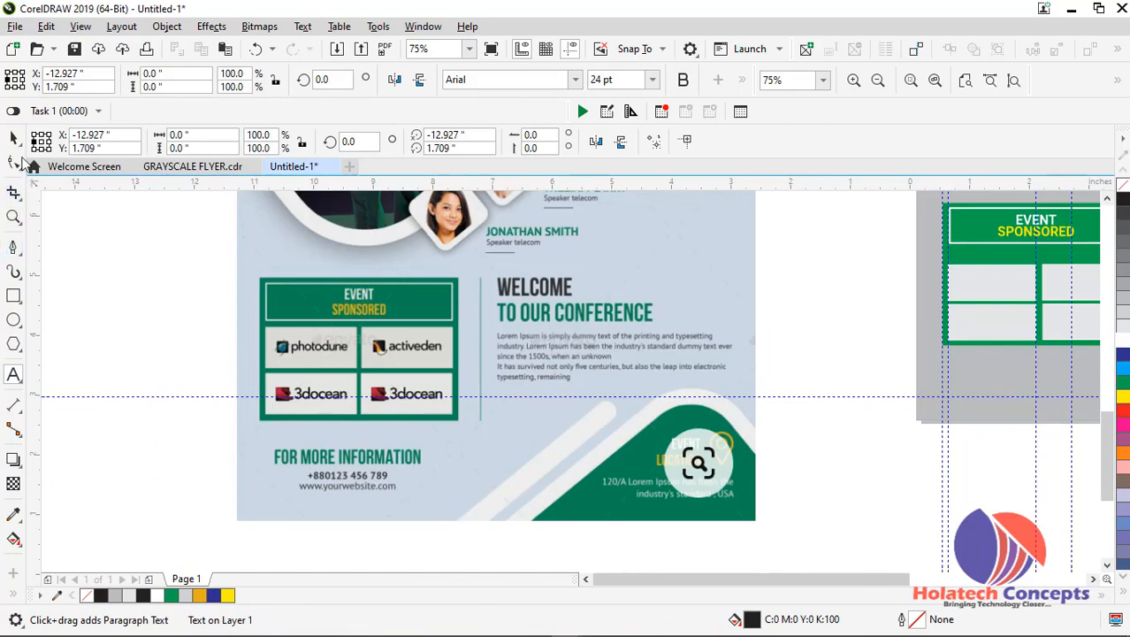
pyautogui.click(14, 139)
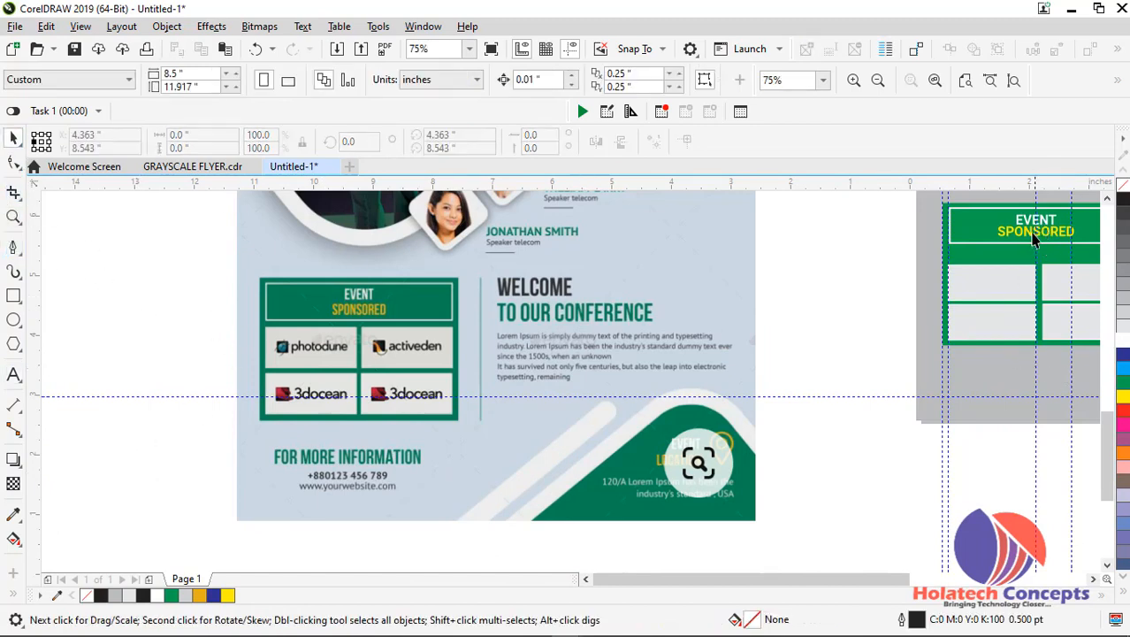
# Place a copy of the EVENT SPONSORED text on the reference flyer and replace its wording with FOR MORE INFORMATION
pyautogui.click(1035, 237)
pyautogui.moveTo(1035, 240); pyautogui.dragTo(478, 435)
pyautogui.click(478, 435)
pyautogui.click(478, 435)
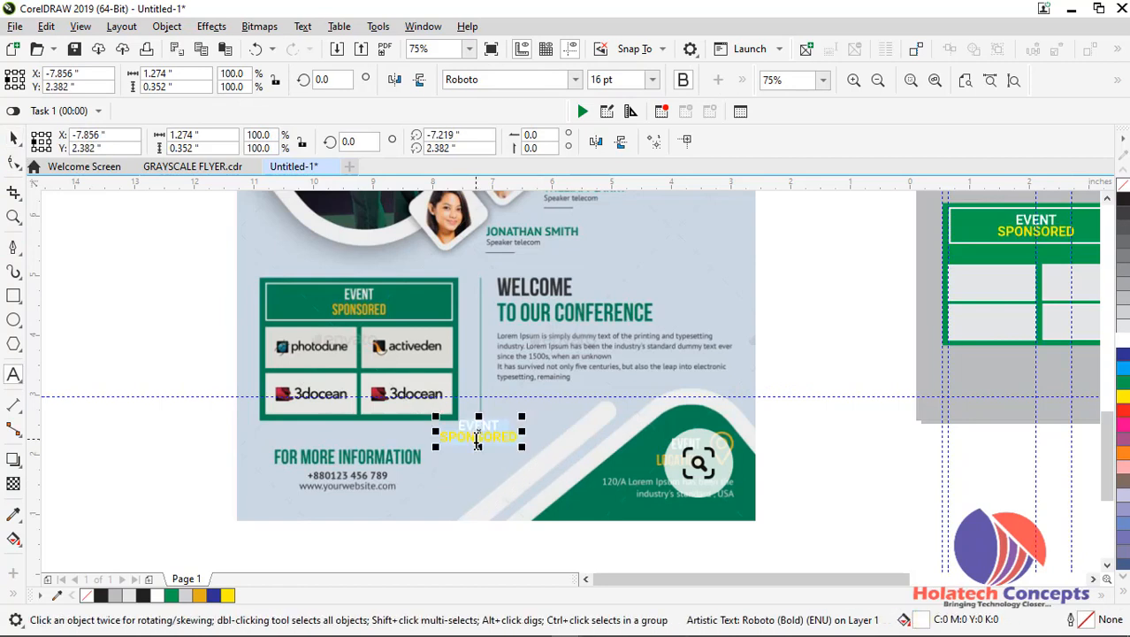
pyautogui.write('F')
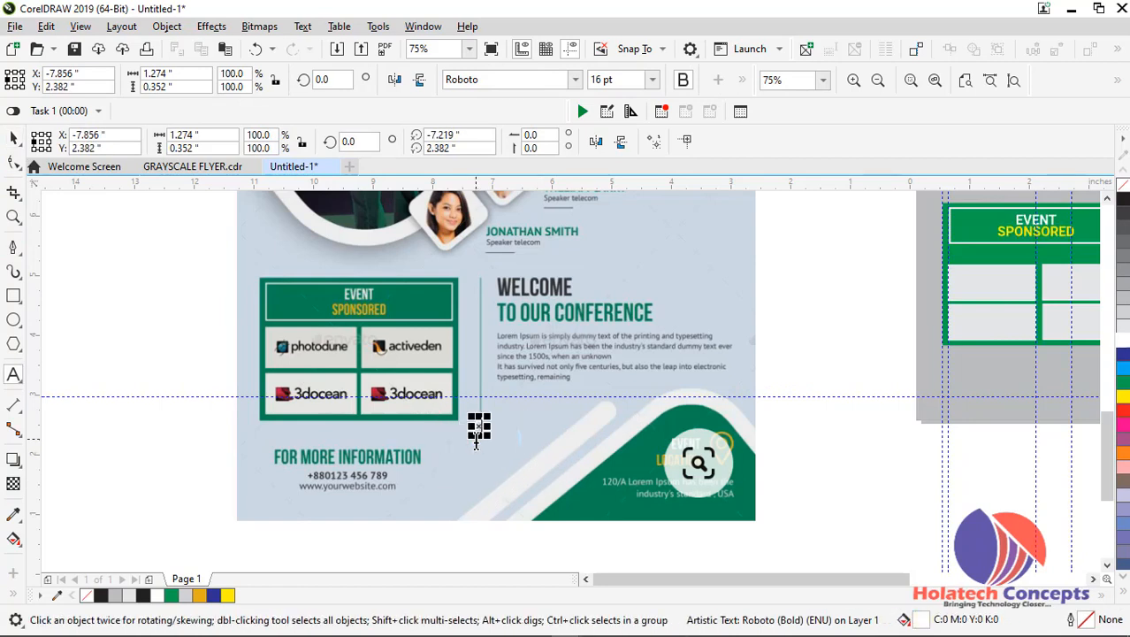
pyautogui.write('OR MORE')
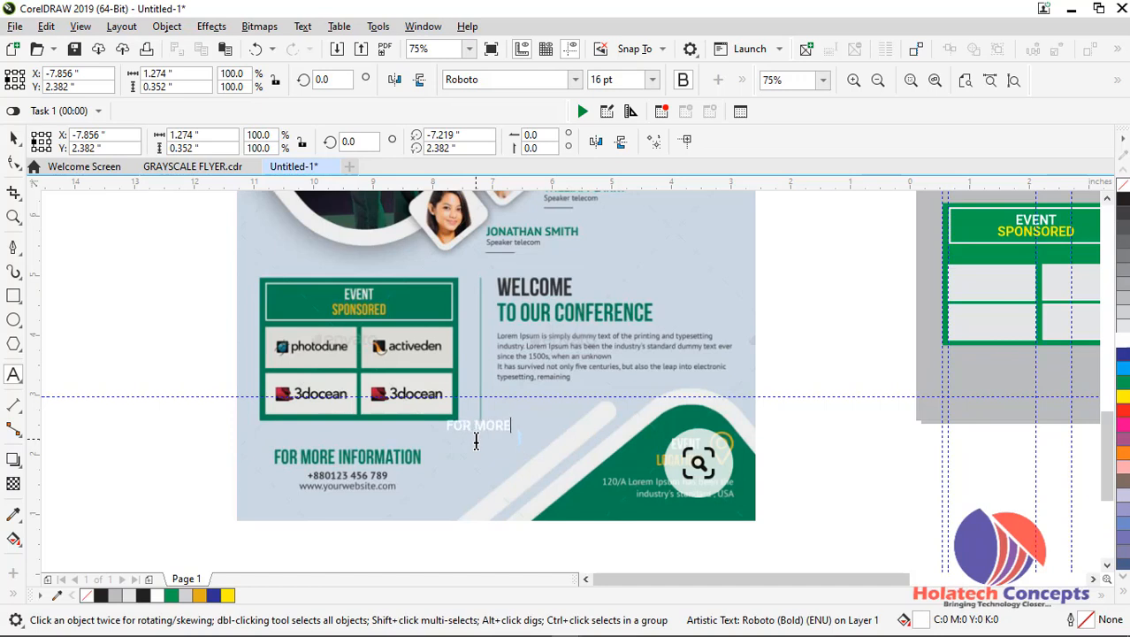
pyautogui.write(' INFORM')
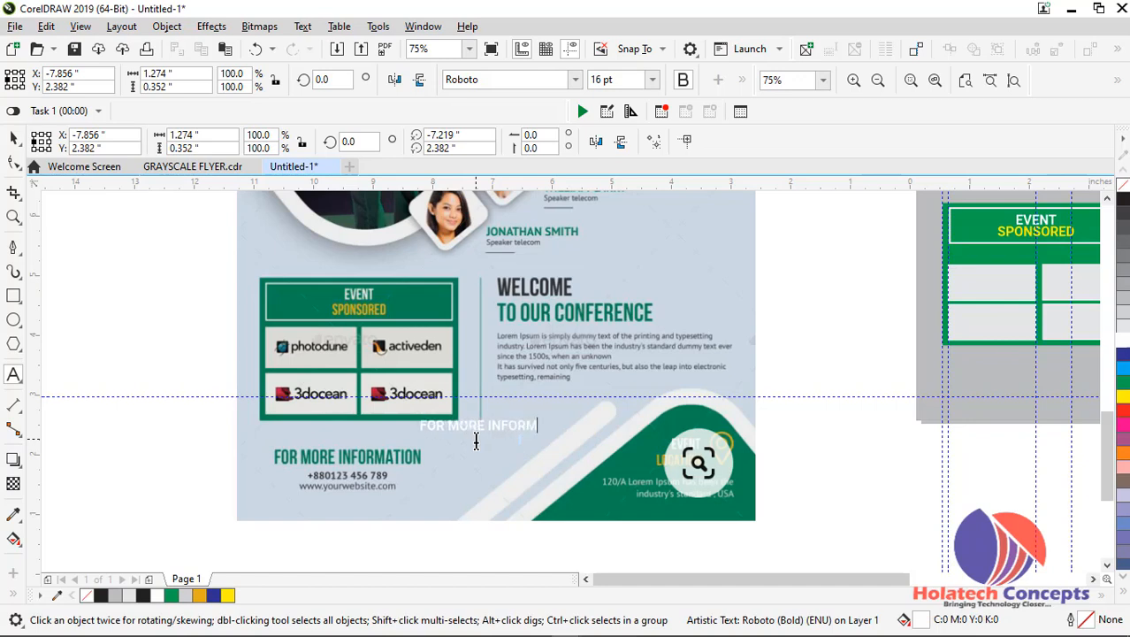
pyautogui.write('ATIO')
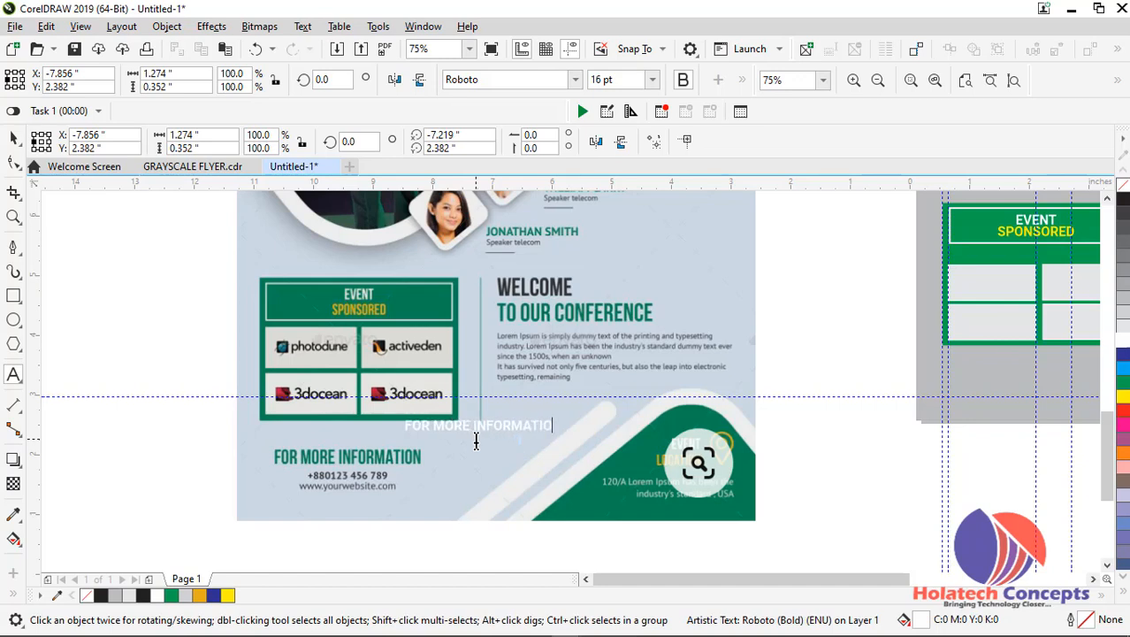
pyautogui.write('N')
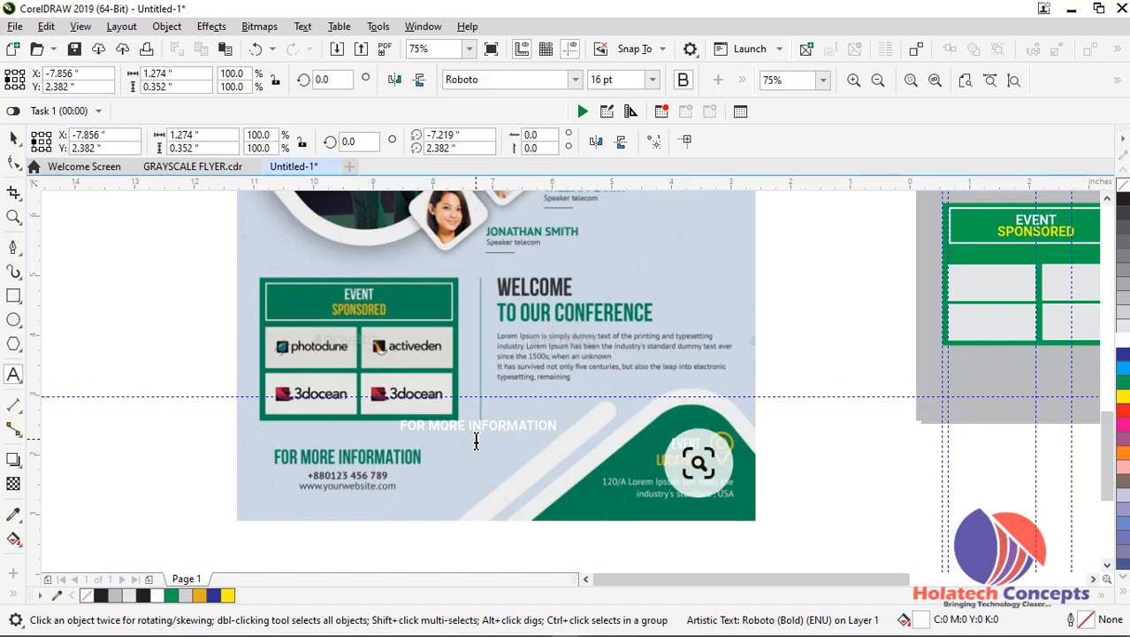
pyautogui.write(':')
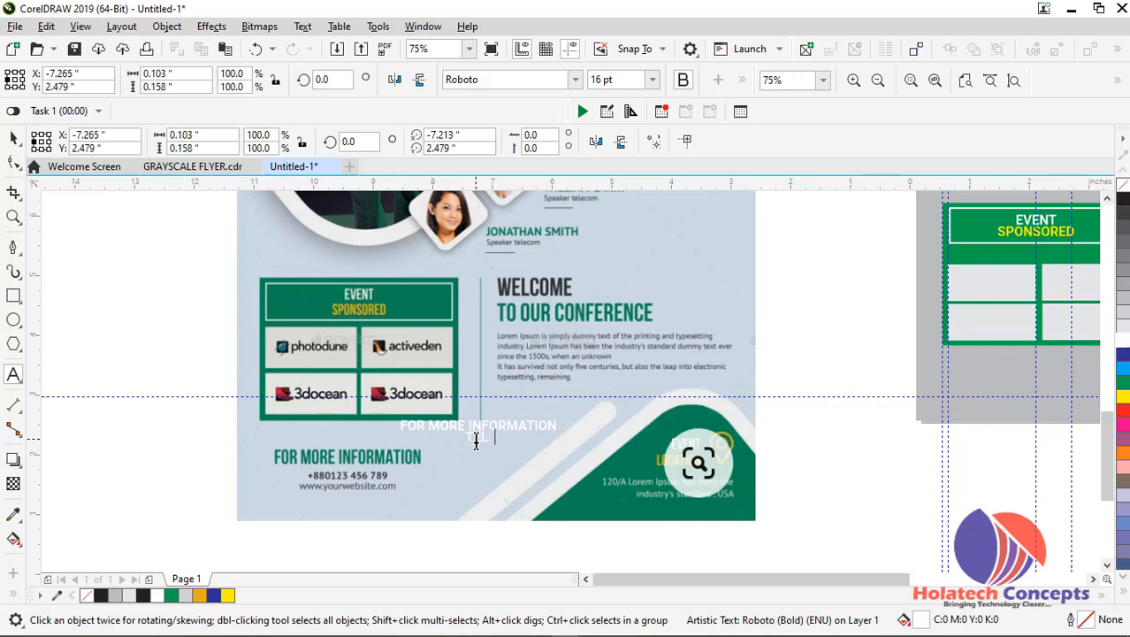
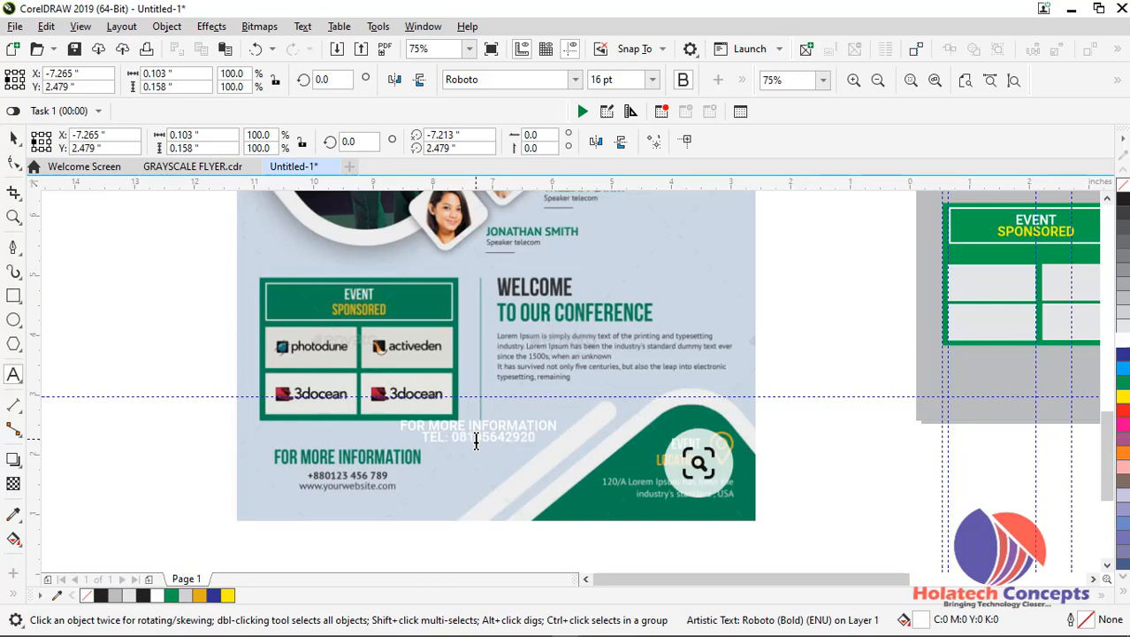
pyautogui.press('Escape')
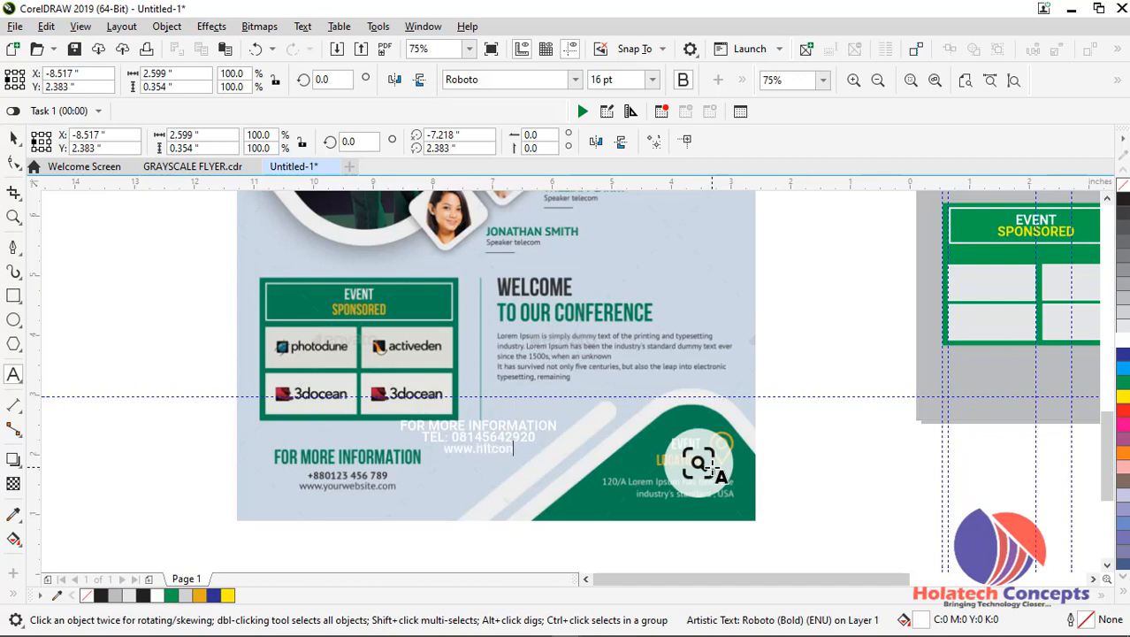
pyautogui.write('ts.com')
pyautogui.press('Escape')
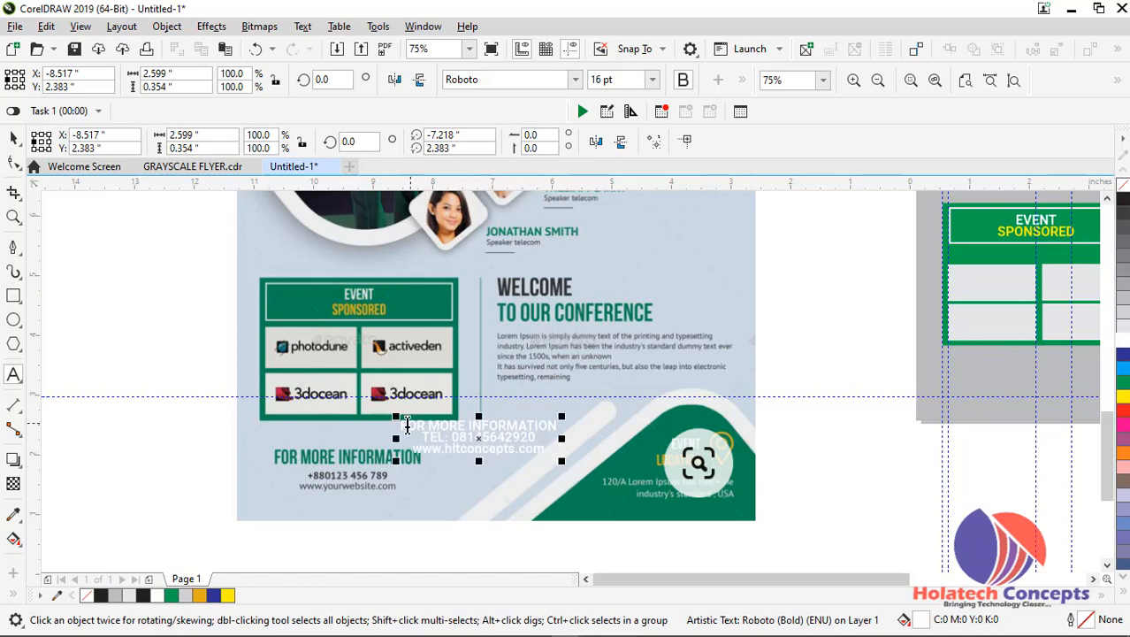
# Colour the FOR MORE INFORMATION line green (C100 Y100) and the phone and website lines below it black (K100)
pyautogui.moveTo(403, 426); pyautogui.dragTo(590, 408)
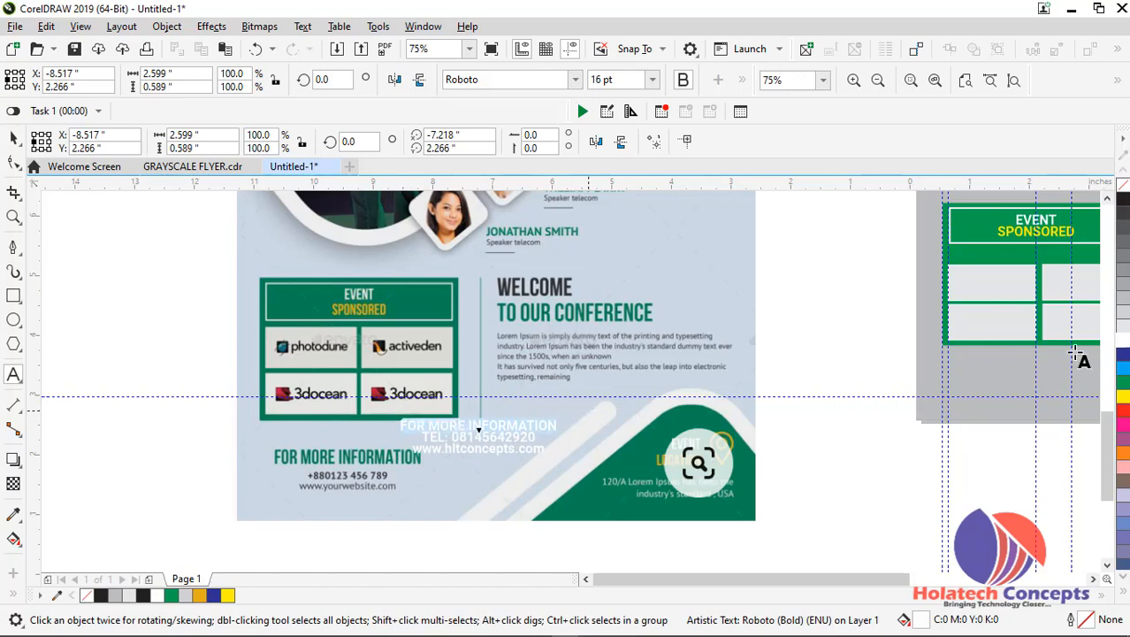
pyautogui.click(1123, 389)
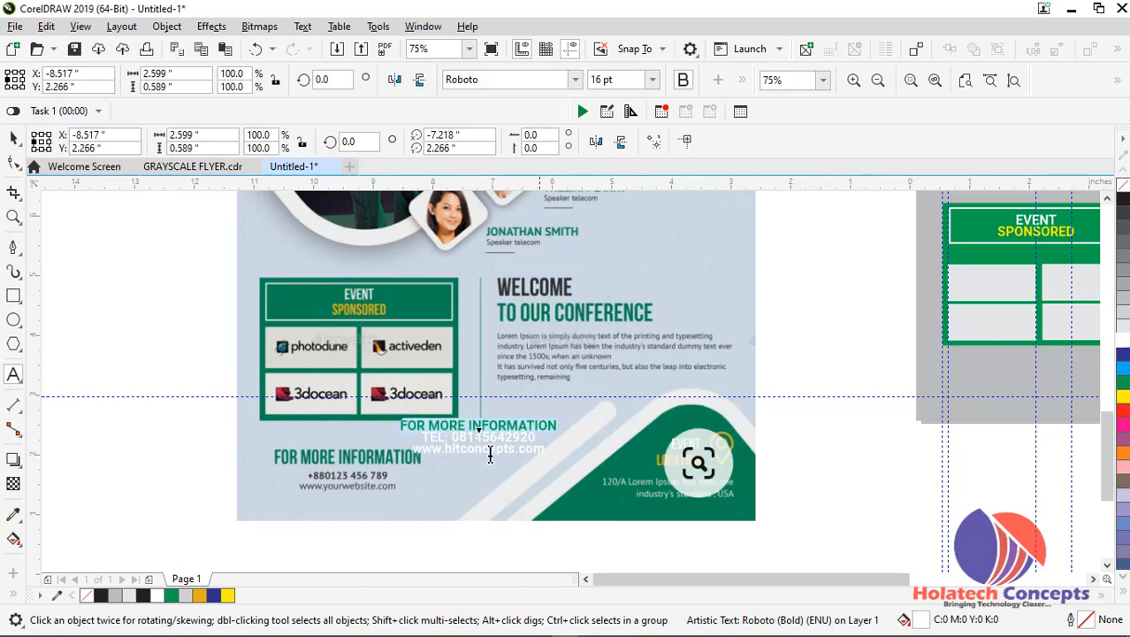
pyautogui.moveTo(427, 440); pyautogui.dragTo(546, 453)
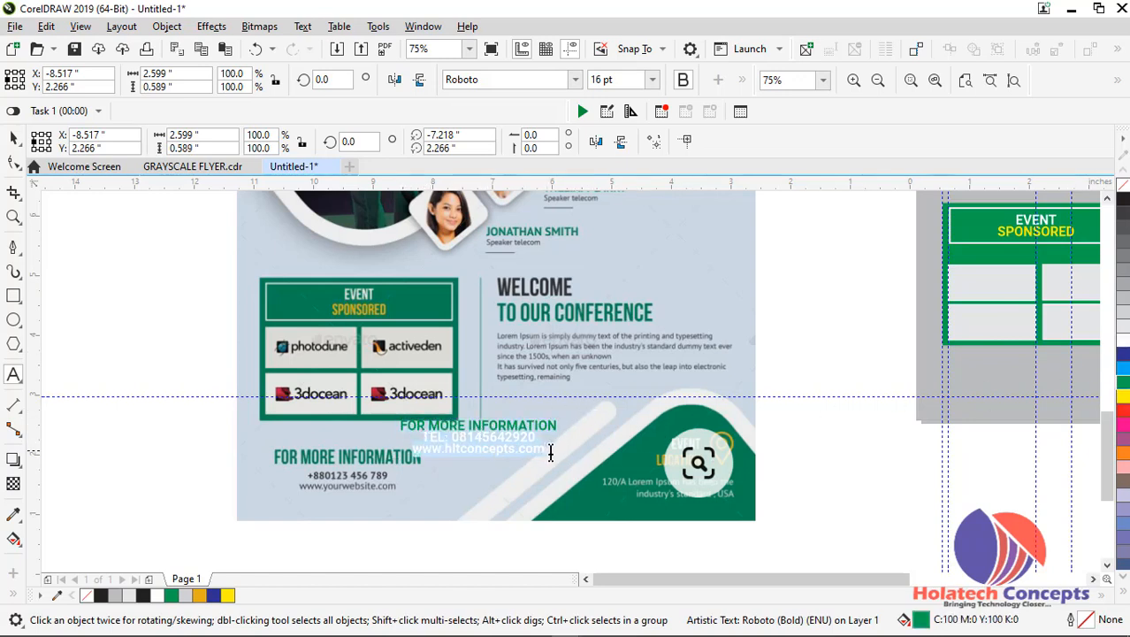
pyautogui.click(1124, 202)
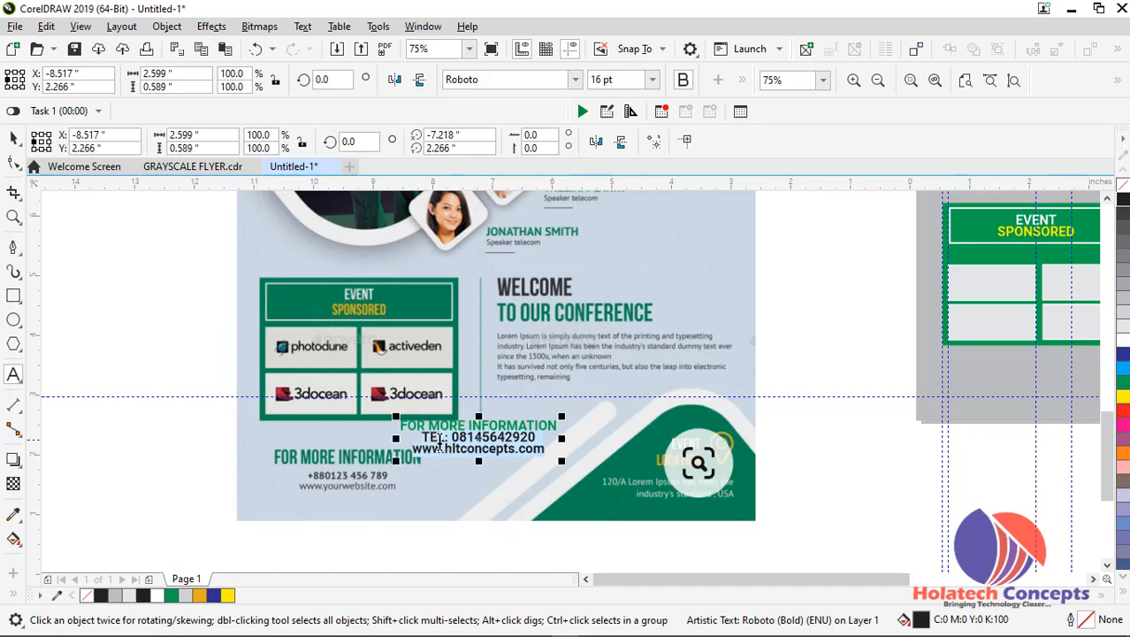
# Replace the TEL: prefix and the leading zero of the contact phone number with the country code +234
pyautogui.click(450, 437)
pyautogui.click(431, 438)
pyautogui.moveTo(418, 435); pyautogui.dragTo(439, 434)
pyautogui.click(450, 439)
pyautogui.press('BackSpace')
pyautogui.press('BackSpace')
pyautogui.press('BackSpace')
pyautogui.press('BackSpace')
pyautogui.press('BackSpace')
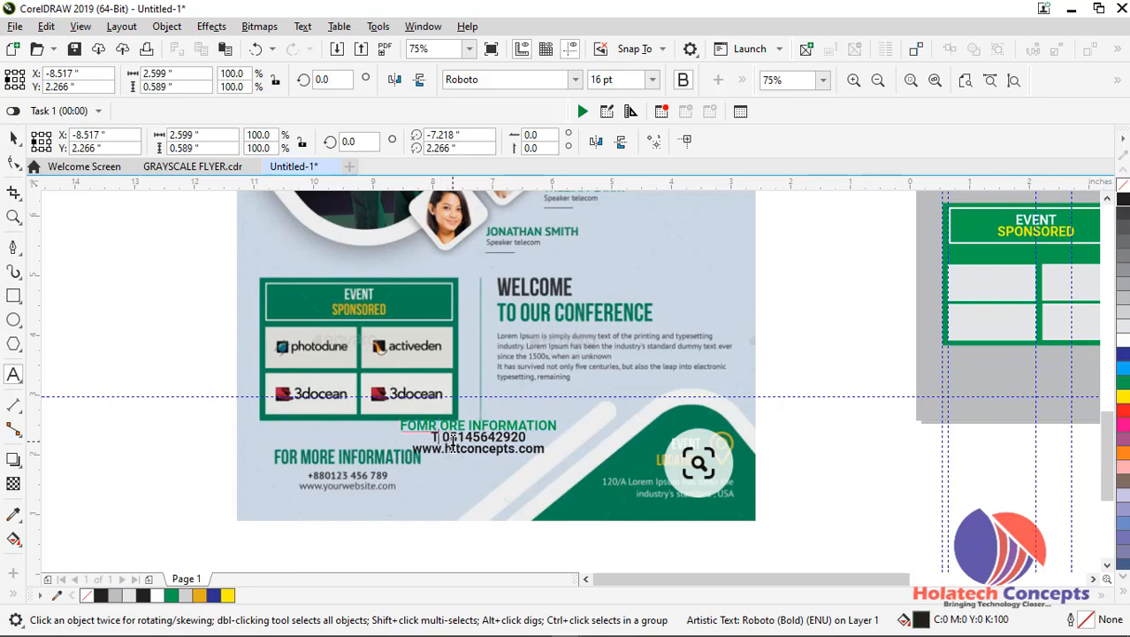
pyautogui.press('Delete')
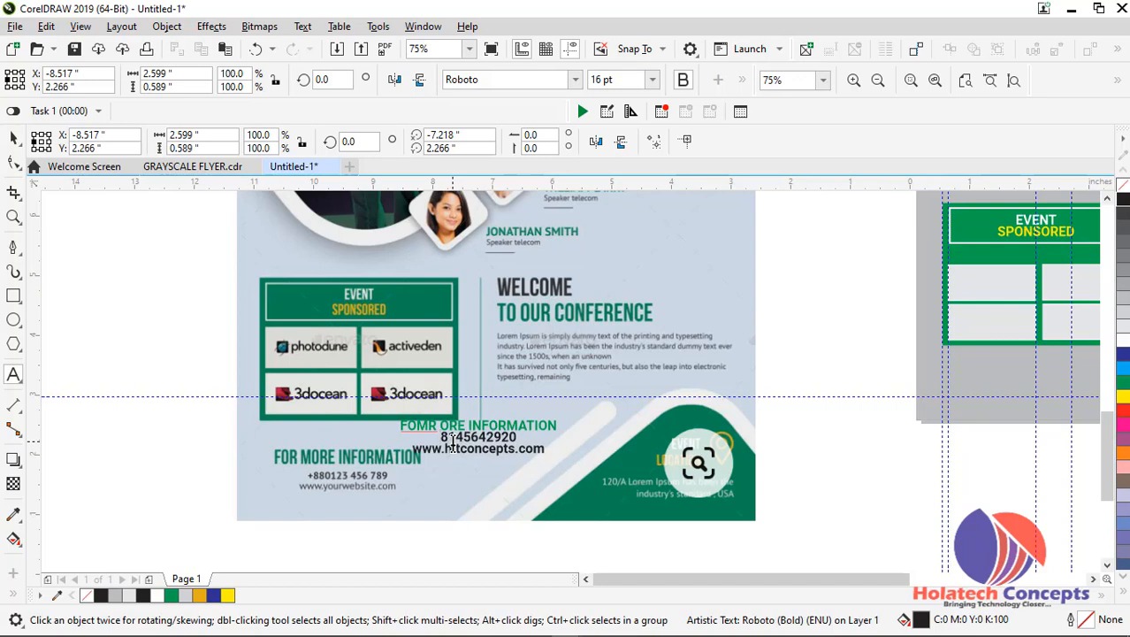
pyautogui.write('+234')
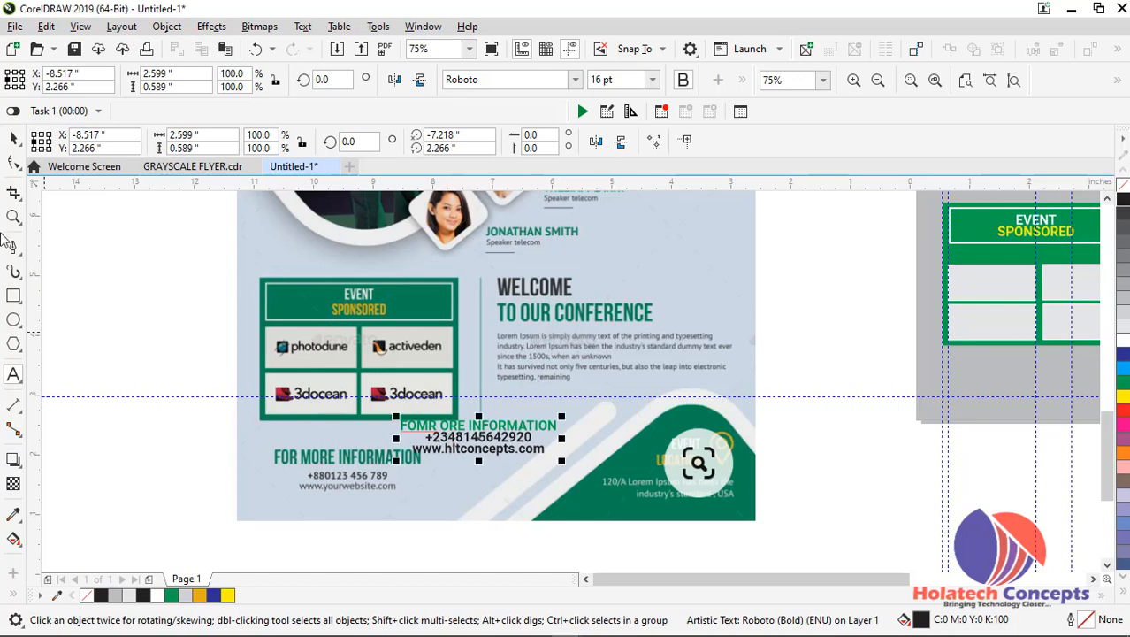
# Widen the line spacing of the contact text, break it apart into separate lines and nudge the phone line down
pyautogui.click(13, 139)
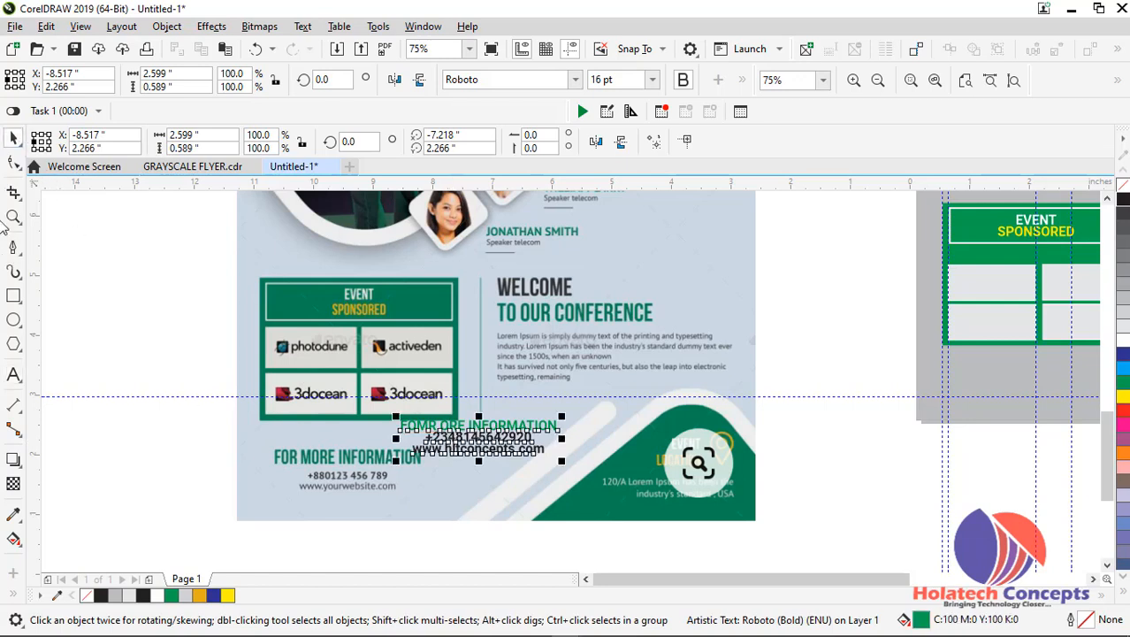
pyautogui.click(13, 162)
pyautogui.moveTo(392, 462); pyautogui.dragTo(390, 468)
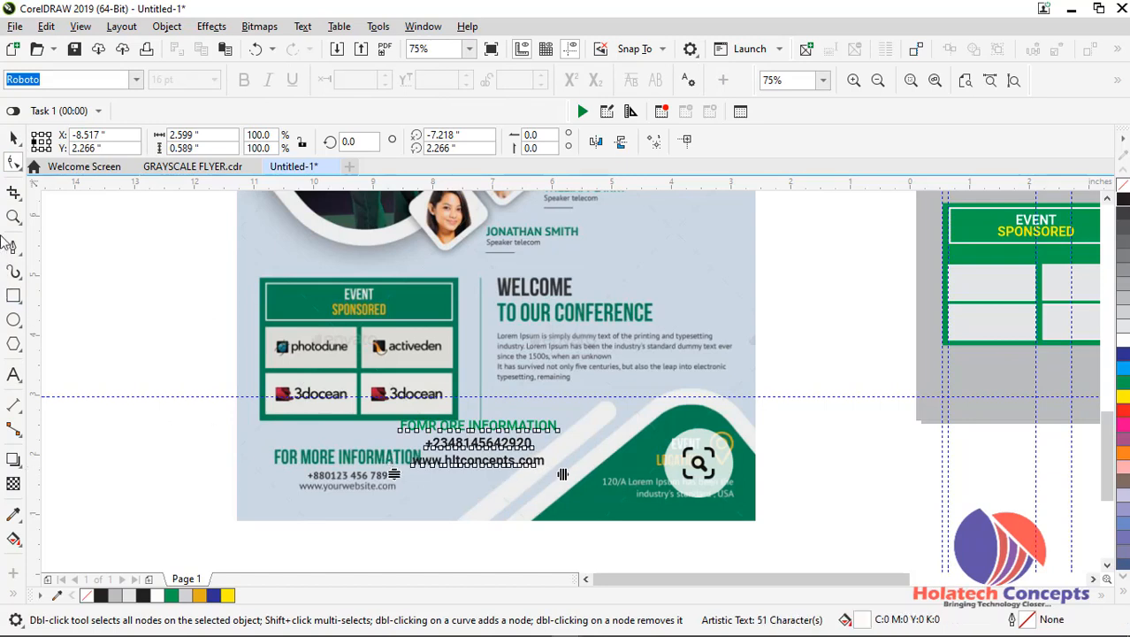
pyautogui.click(15, 140)
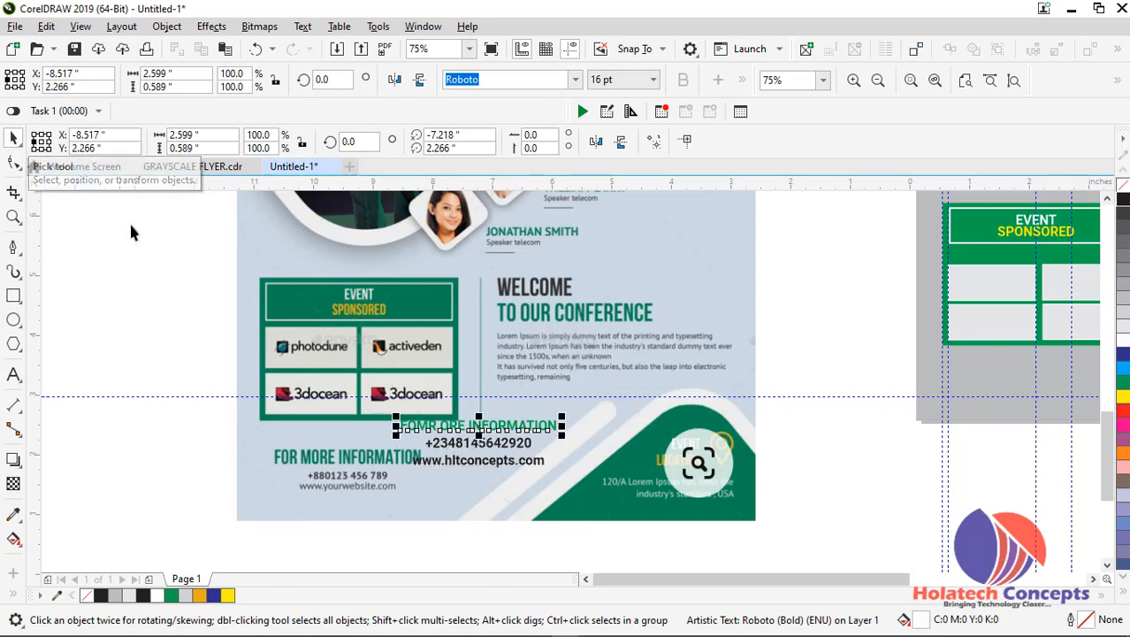
pyautogui.scroll(2, 542, 420)
pyautogui.moveTo(442, 473); pyautogui.dragTo(445, 486)
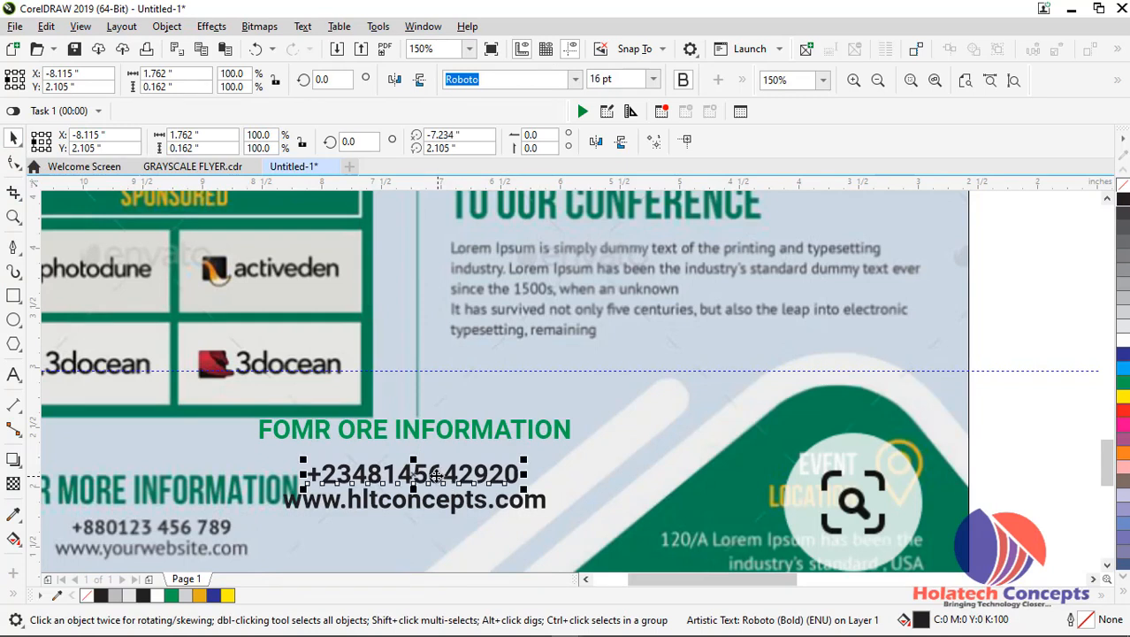
# Move the FOR MORE INFORMATION heading, phone line and website line from the reference flyer to below the sponsor box on the page
pyautogui.scroll(-2, 443, 484)
pyautogui.keyDown('shift'); pyautogui.click(431, 453); pyautogui.keyUp('shift')
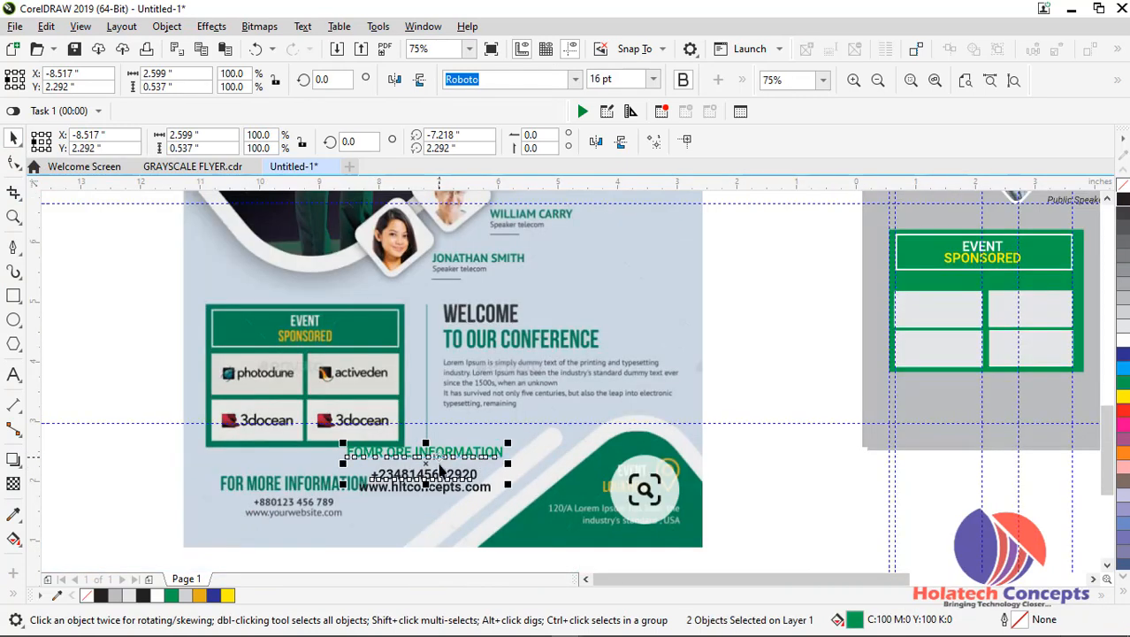
pyautogui.keyDown('shift'); pyautogui.click(435, 489); pyautogui.keyUp('shift')
pyautogui.keyDown('shift'); pyautogui.click(435, 489); pyautogui.keyUp('shift')
pyautogui.moveTo(429, 474); pyautogui.dragTo(1008, 426)
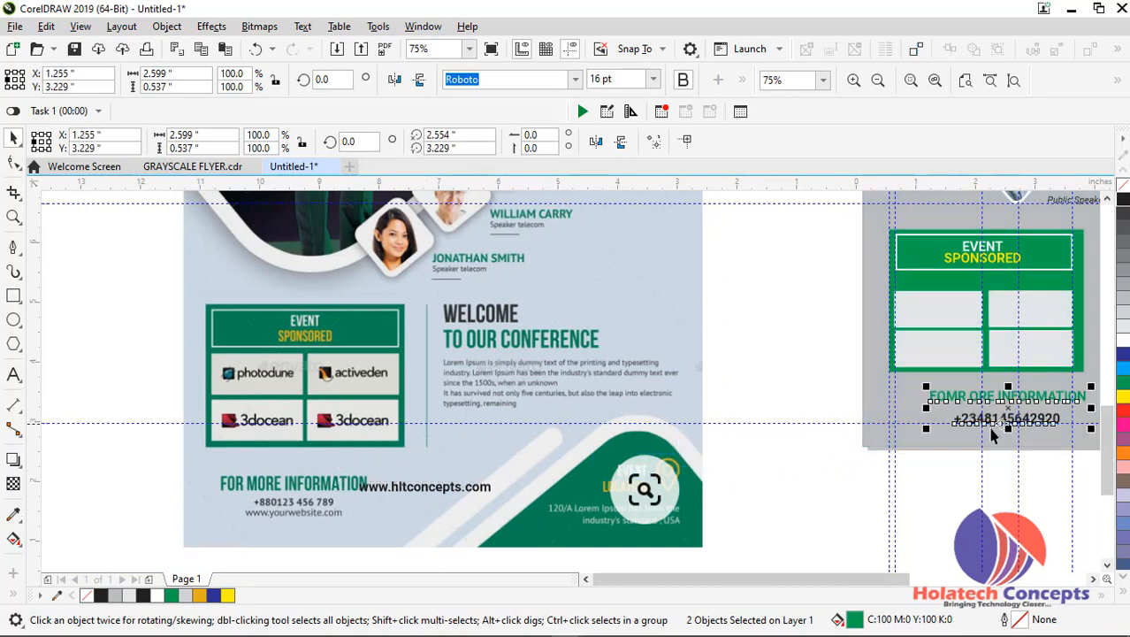
pyautogui.click(400, 485)
pyautogui.moveTo(400, 484); pyautogui.dragTo(1007, 437)
pyautogui.moveTo(862, 579); pyautogui.dragTo(970, 564)
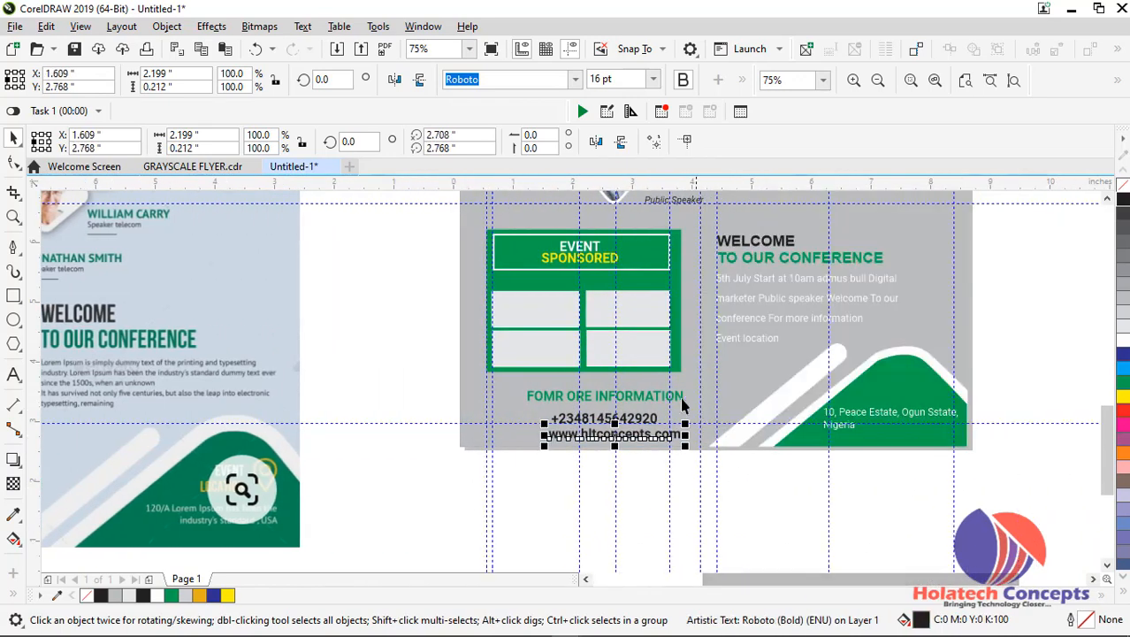
# Set the contact heading to 18 pt and align its start with the sponsor box's inner guideline, at about X 0.655, Y 3.506 inches
pyautogui.click(626, 392)
pyautogui.click(633, 401)
pyautogui.moveTo(633, 401); pyautogui.dragTo(599, 405)
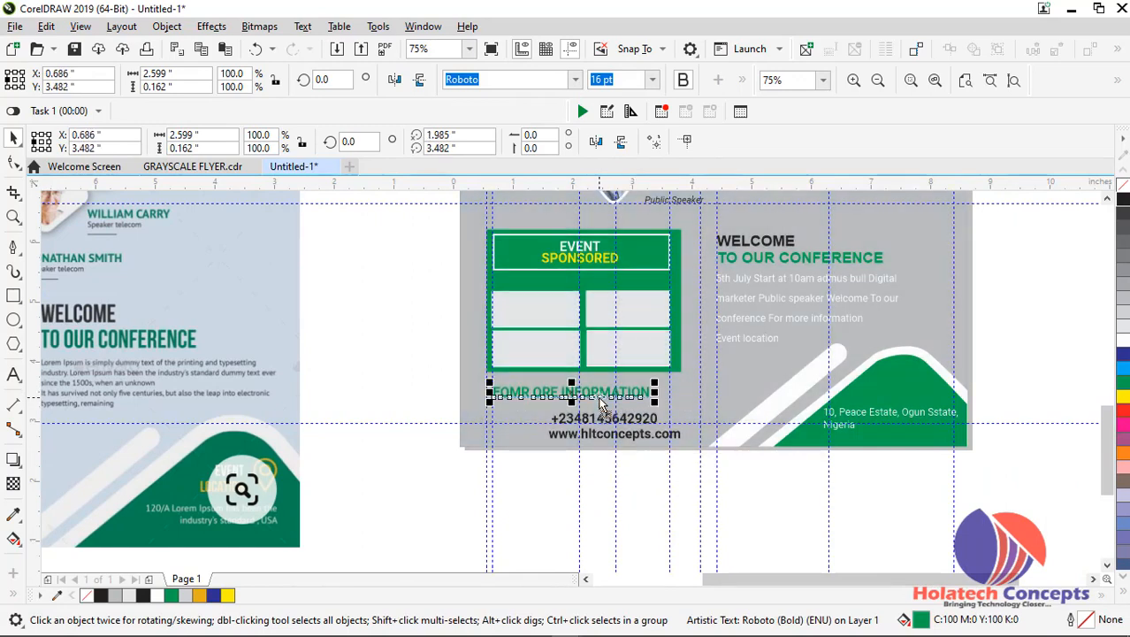
pyautogui.click(652, 79)
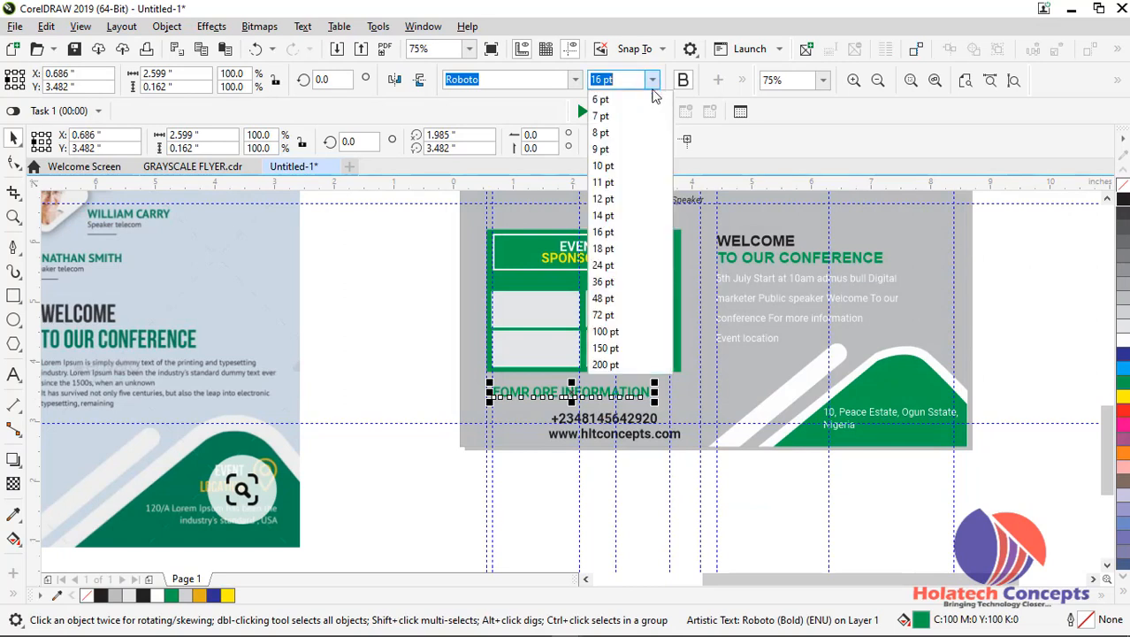
pyautogui.click(630, 248)
pyautogui.scroll(2, 610, 389)
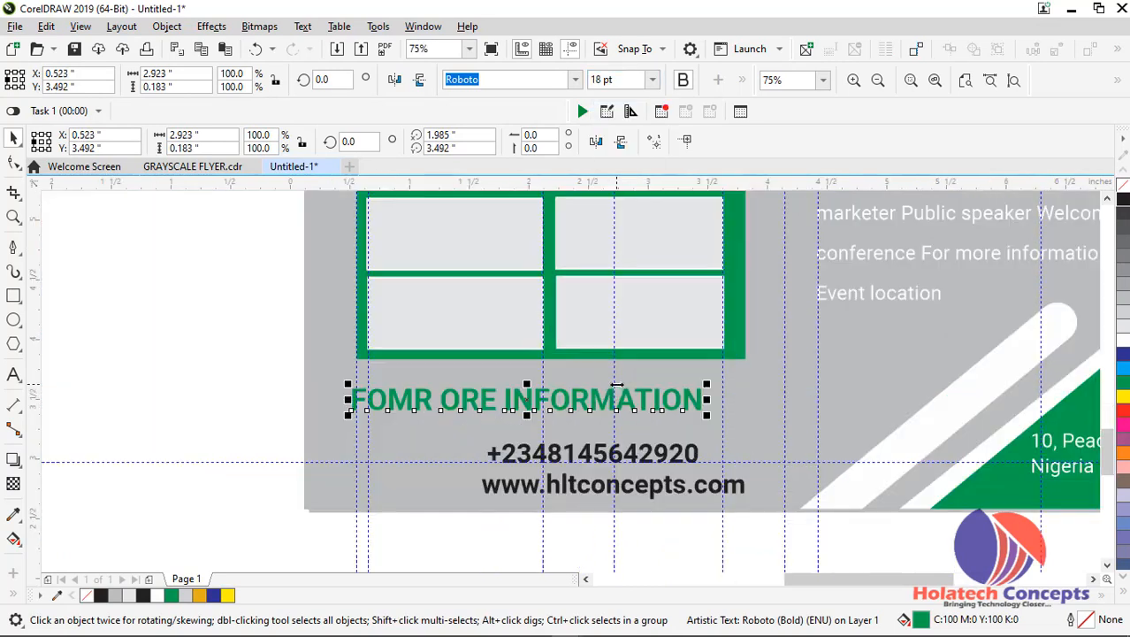
pyautogui.moveTo(576, 398); pyautogui.dragTo(594, 402)
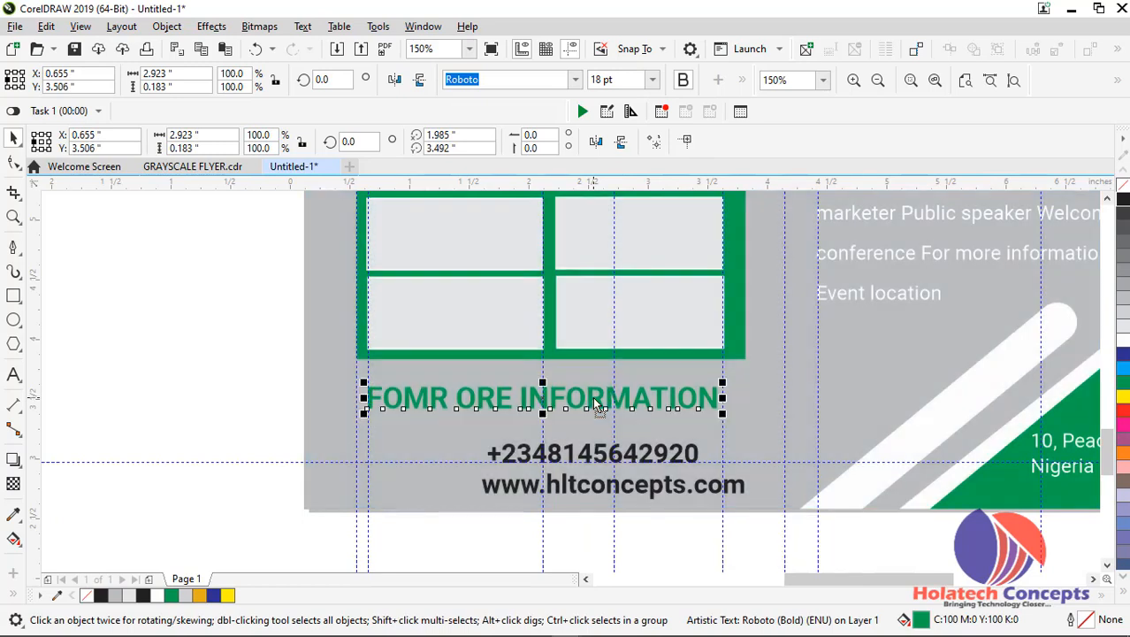
# Correct the misspelled contact heading to read FOR MORE INFORMATION
pyautogui.doubleClick(451, 398)
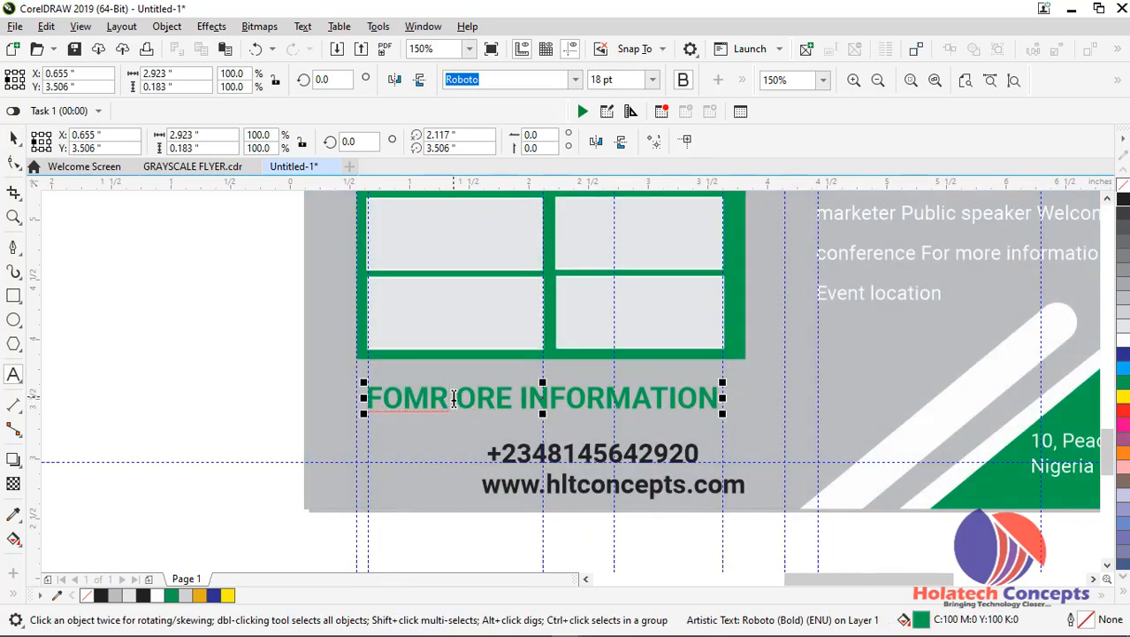
pyautogui.press('BackSpace')
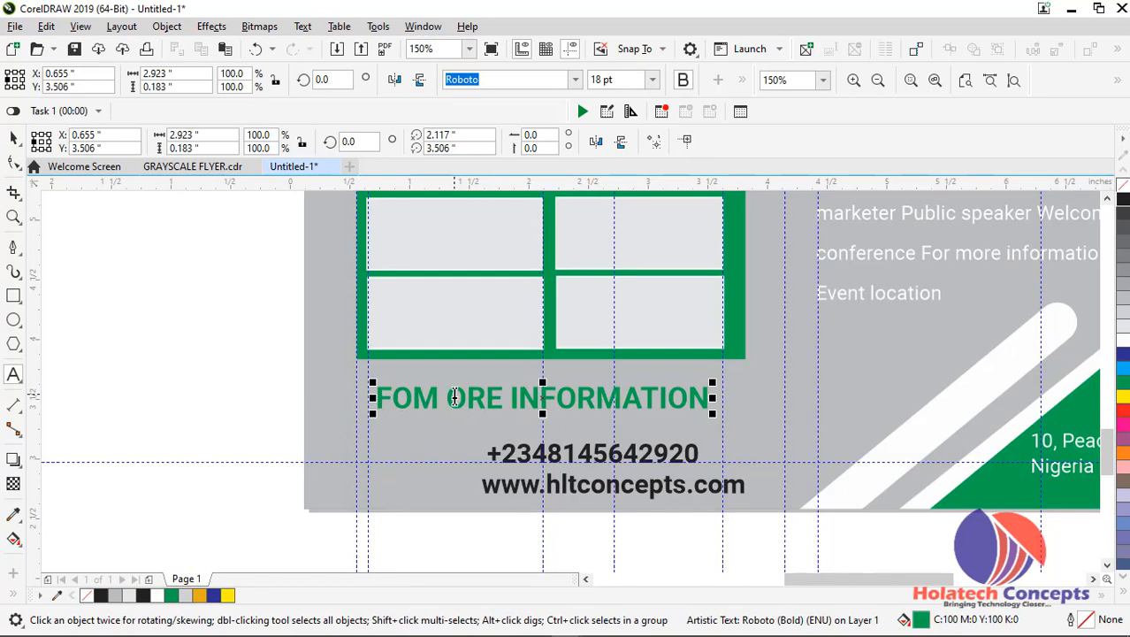
pyautogui.press('Delete')
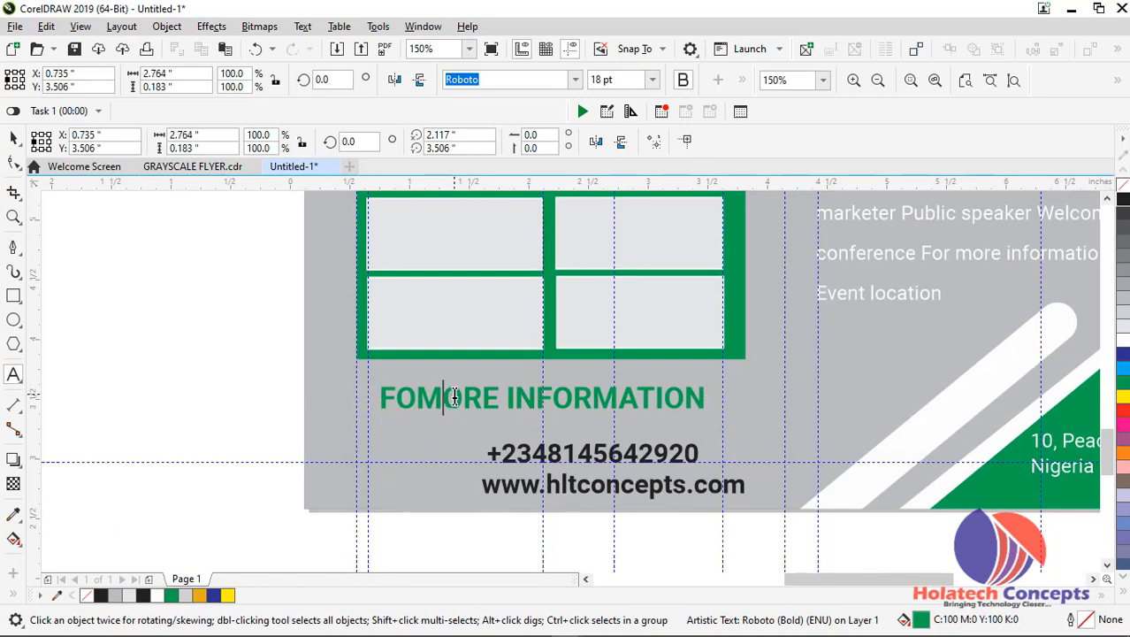
pyautogui.click(417, 397)
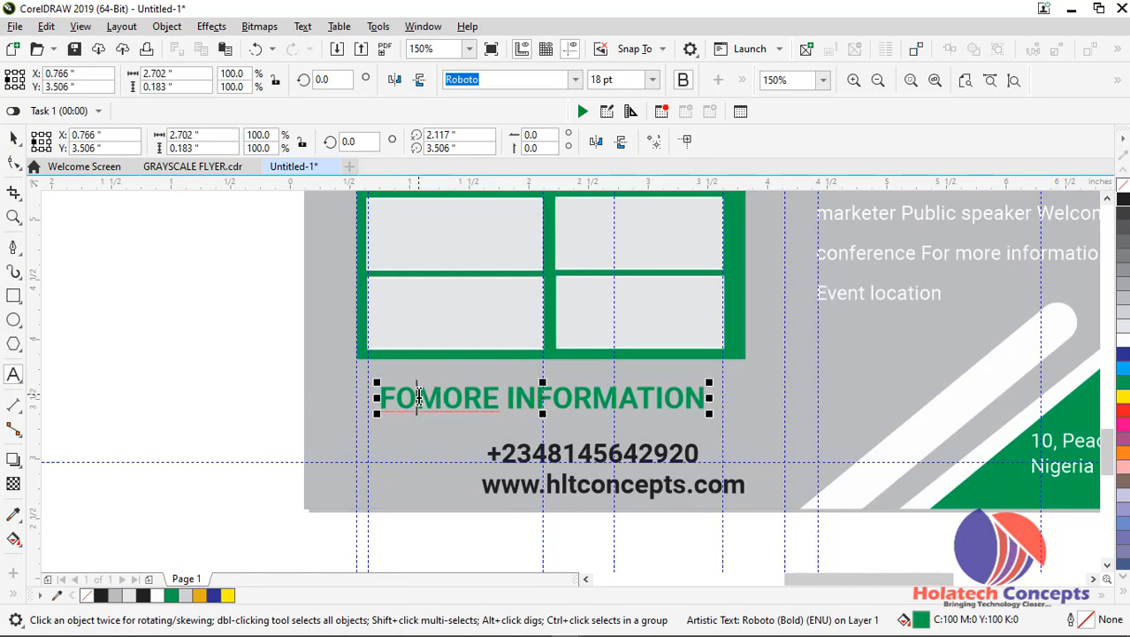
pyautogui.write('R')
pyautogui.click(13, 139)
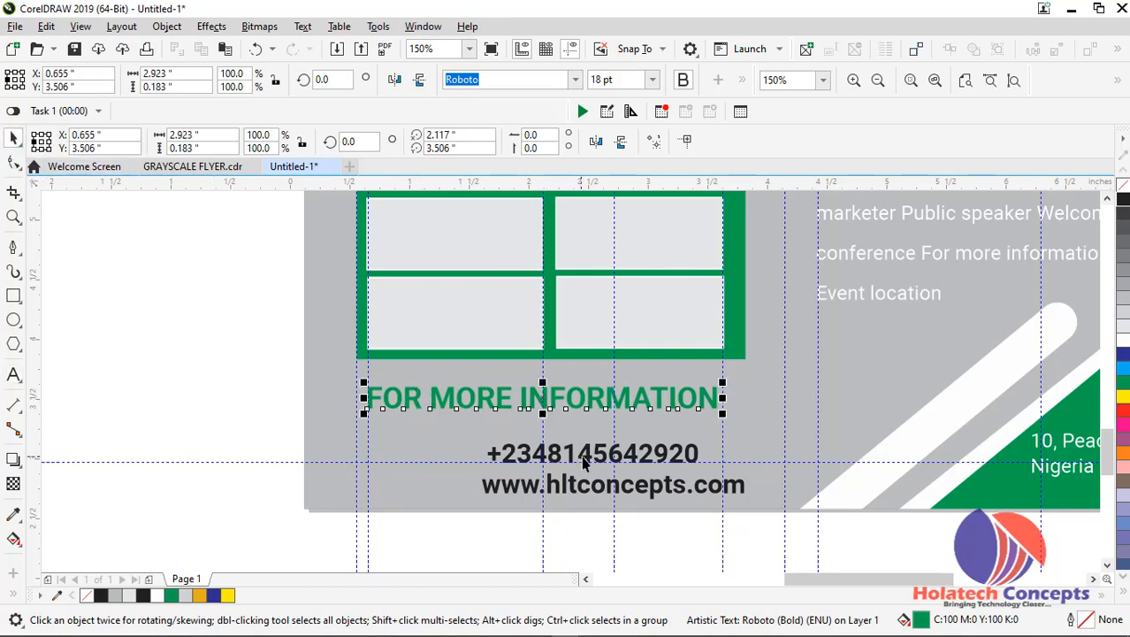
# Stack the phone line and the website line beneath the contact heading, flush with its left edge at about X 0.65 inches
pyautogui.click(521, 453)
pyautogui.moveTo(521, 453); pyautogui.dragTo(465, 439)
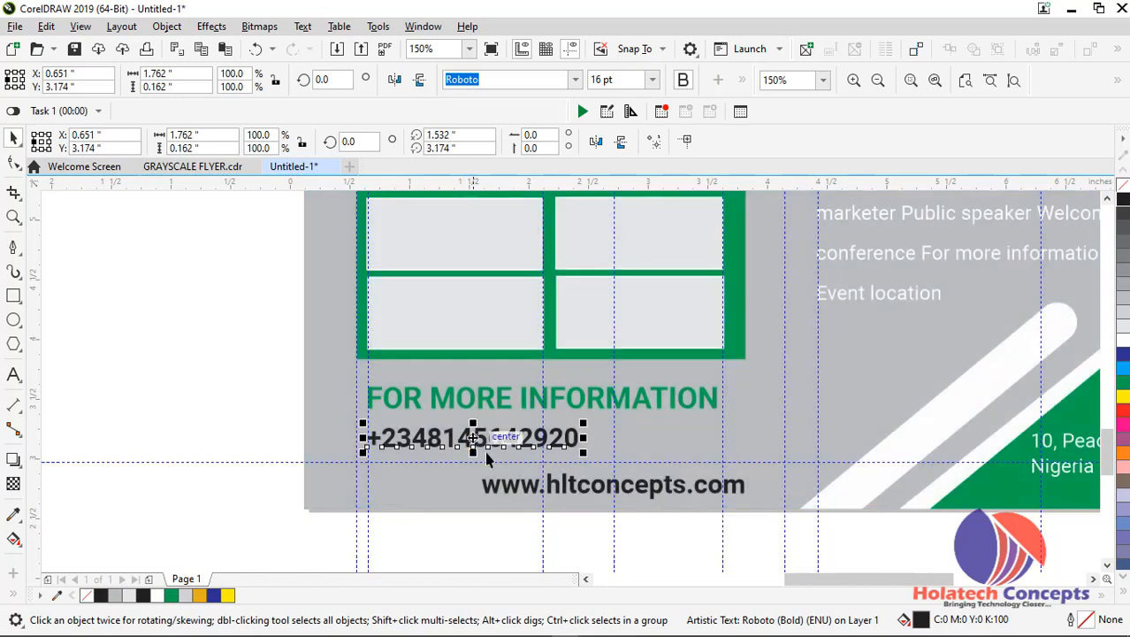
pyautogui.click(574, 497)
pyautogui.moveTo(575, 498); pyautogui.dragTo(459, 482)
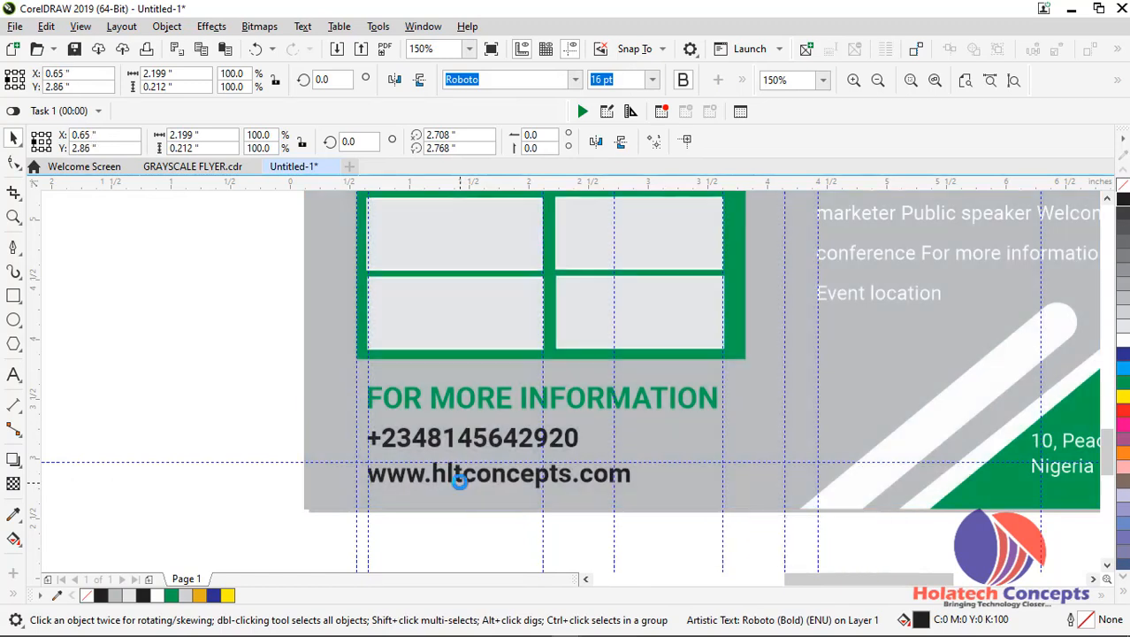
# Shift the three contact lines up against the sponsor box and lower the bottom horizontal guideline to about Y 2.74 inches
pyautogui.keyDown('shift'); pyautogui.click(466, 440); pyautogui.keyUp('shift')
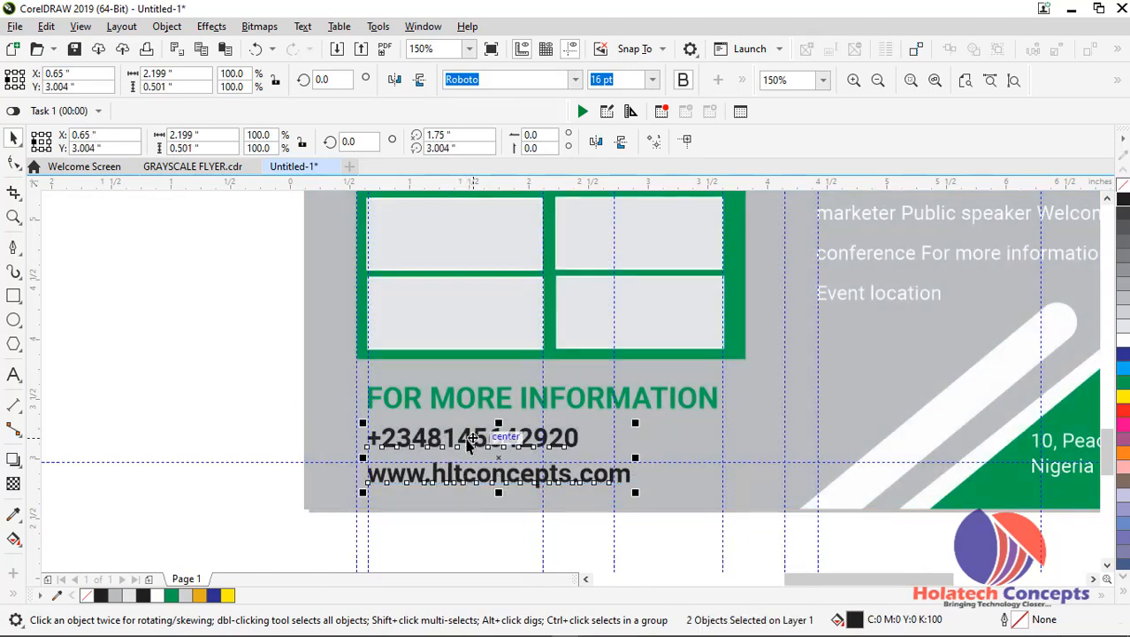
pyautogui.keyDown('shift'); pyautogui.click(464, 407); pyautogui.keyUp('shift')
pyautogui.moveTo(485, 475); pyautogui.dragTo(488, 453)
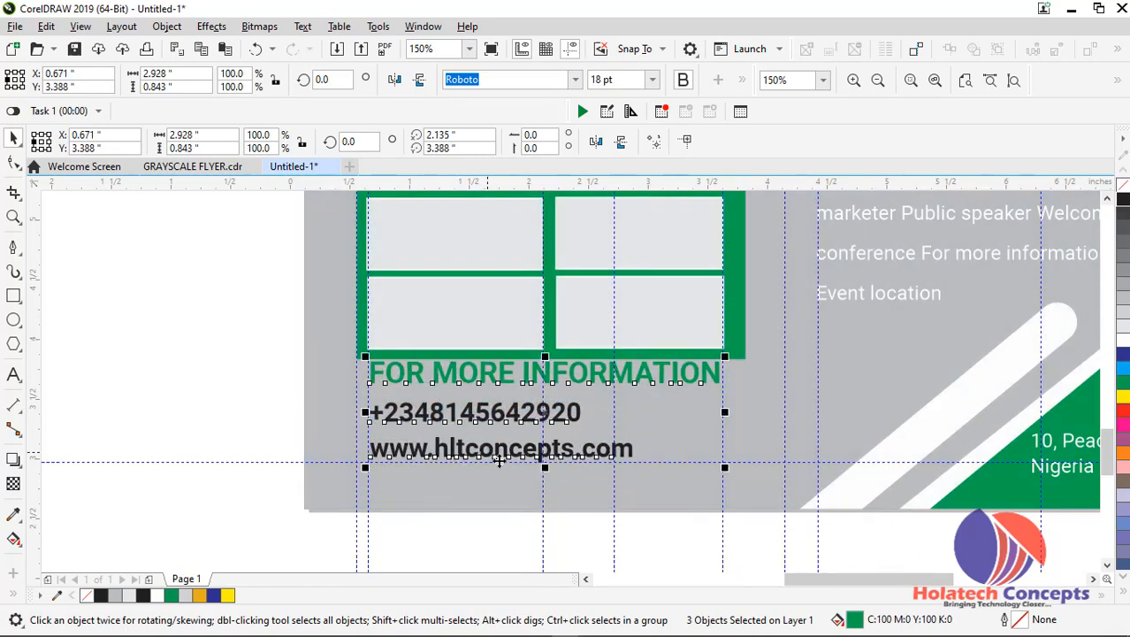
pyautogui.moveTo(635, 460); pyautogui.dragTo(638, 492)
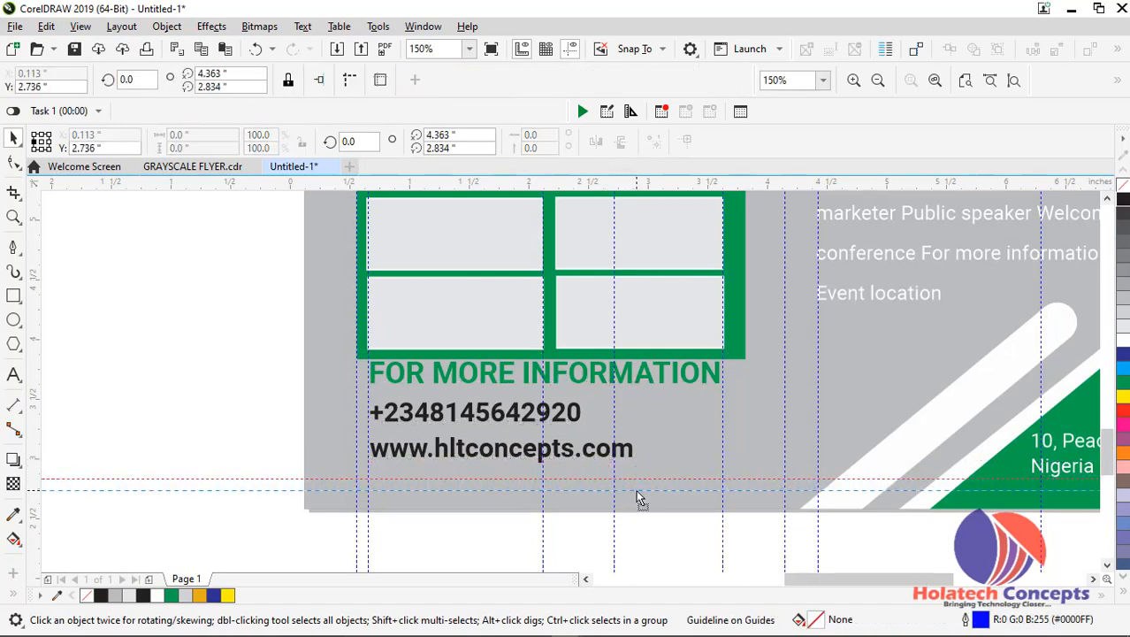
# Move the three contact lines down together until the website line sits at the bottom guideline, leaving a gap below the sponsor box
pyautogui.click(575, 452)
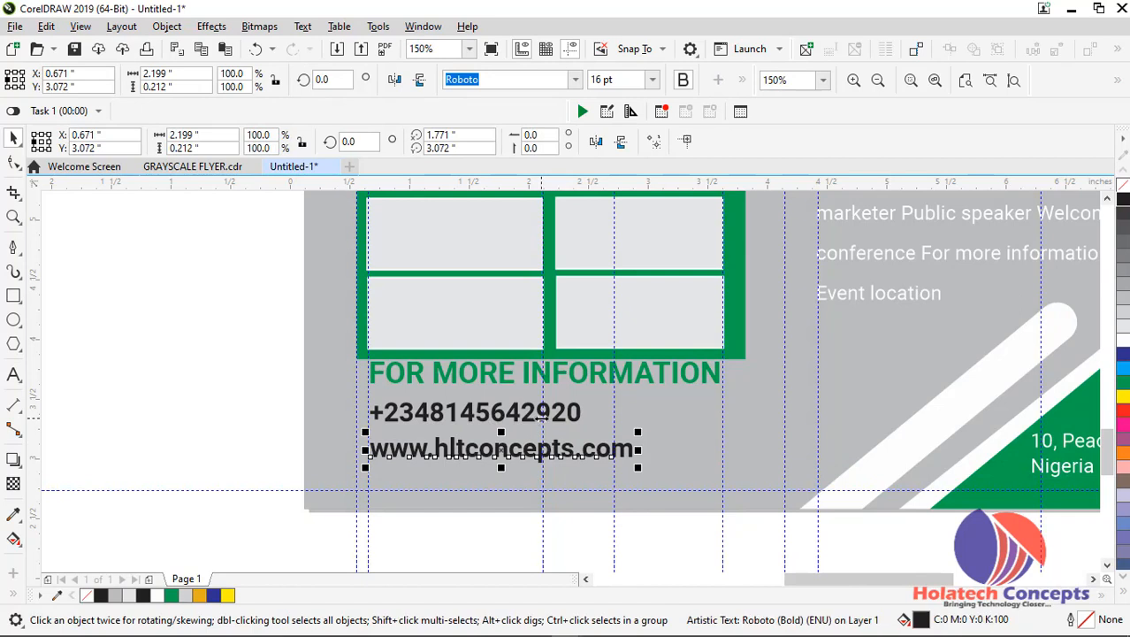
pyautogui.click(522, 423)
pyautogui.keyDown('shift'); pyautogui.click(530, 451); pyautogui.keyUp('shift')
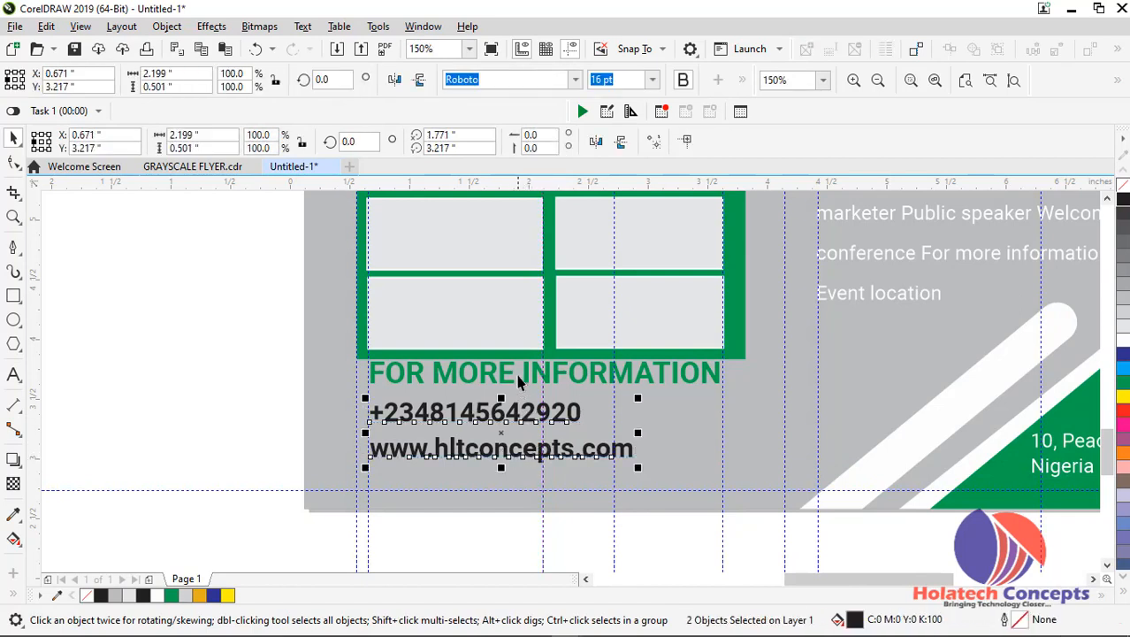
pyautogui.keyDown('shift'); pyautogui.click(522, 379); pyautogui.keyUp('shift')
pyautogui.moveTo(529, 377); pyautogui.dragTo(529, 414)
pyautogui.click(226, 347)
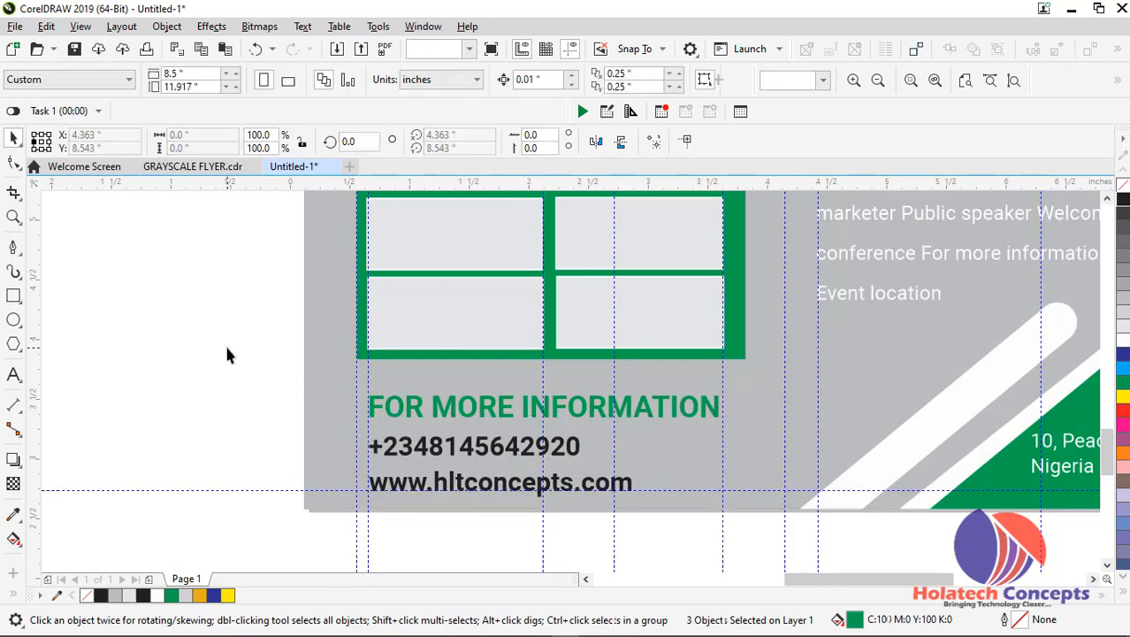
# Fit the whole page in view and check the flyer in a full-screen preview
pyautogui.scroll(-3, 240, 343)
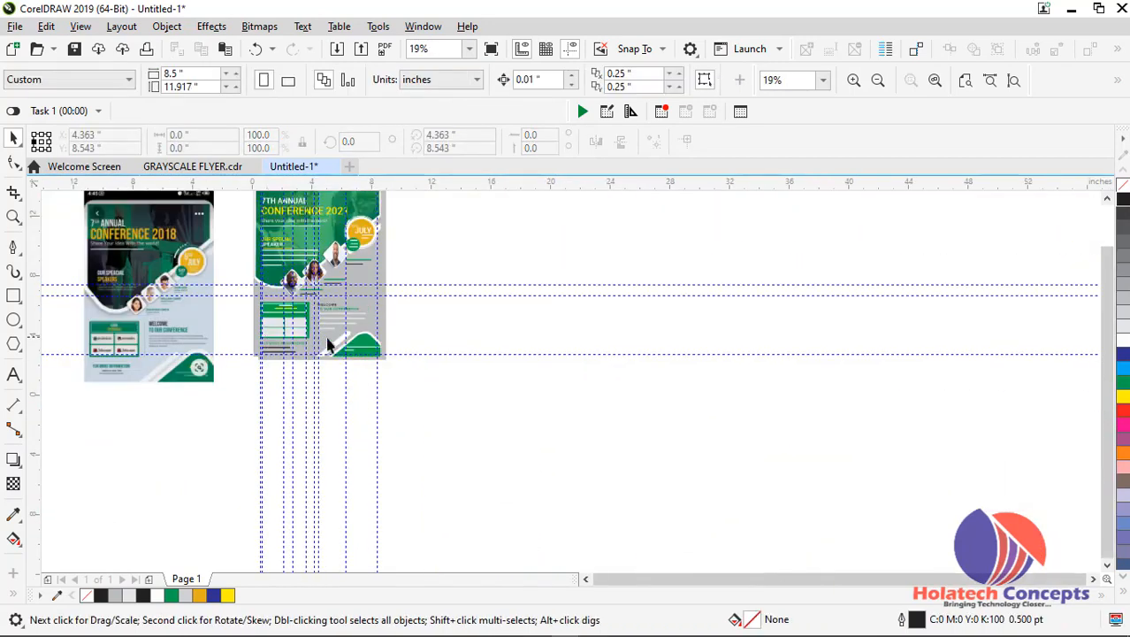
pyautogui.scroll(1, 299, 332)
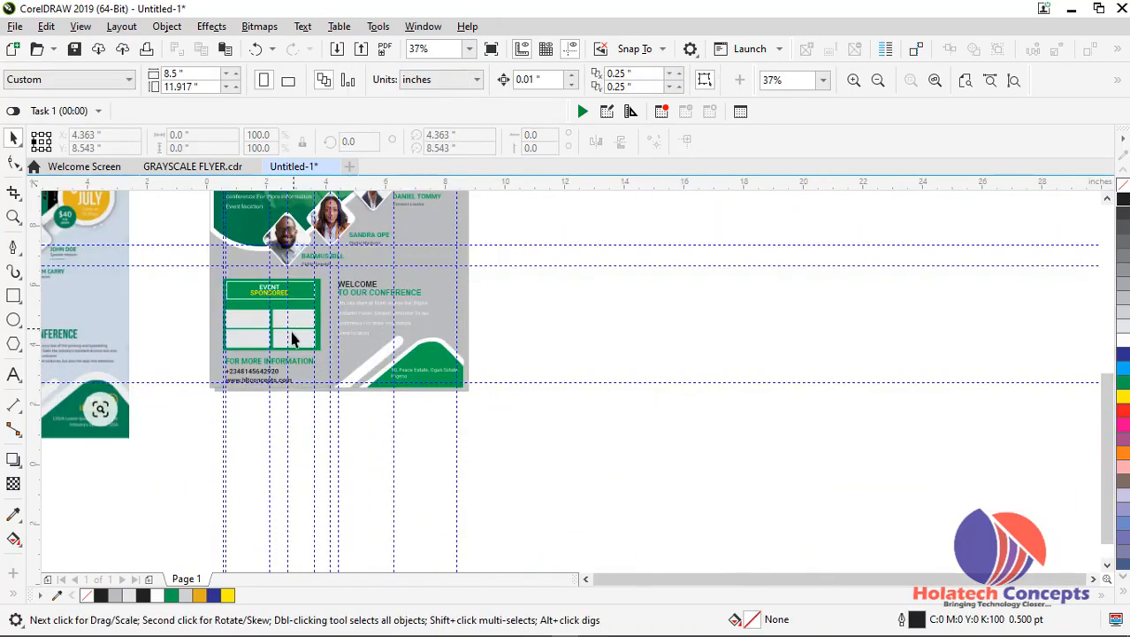
pyautogui.scroll(1, 292, 340)
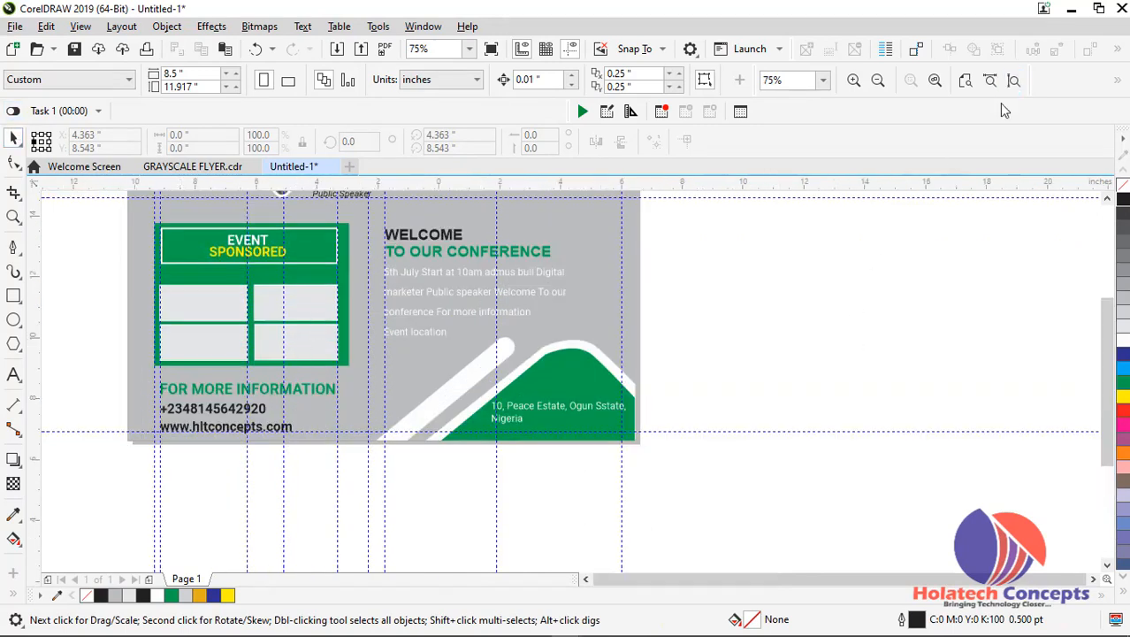
pyautogui.click(1013, 81)
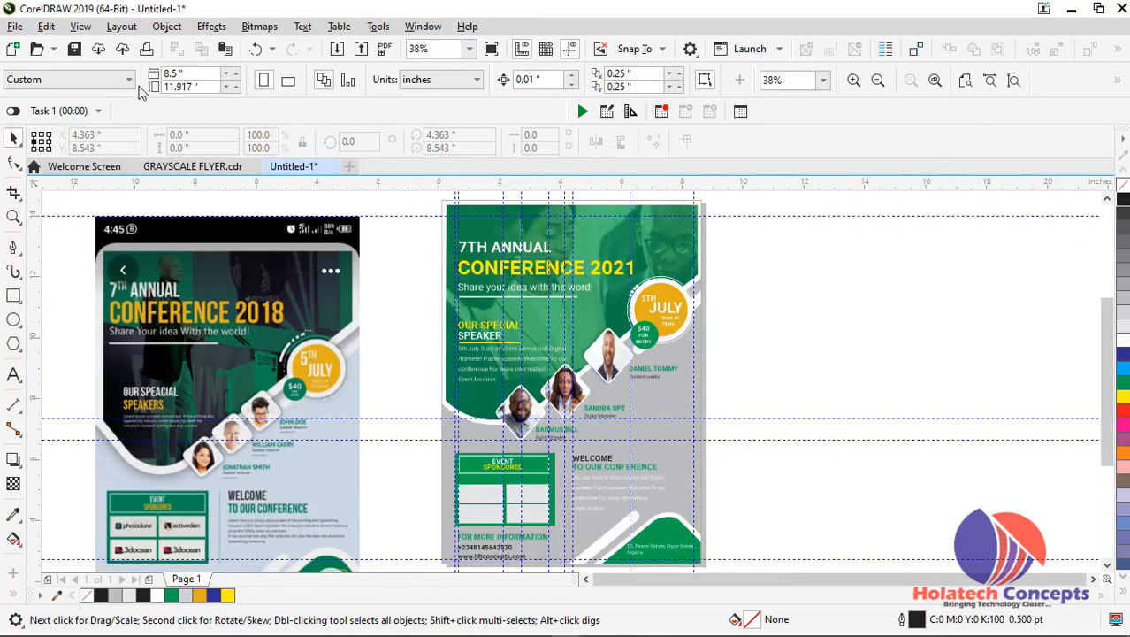
pyautogui.click(79, 27)
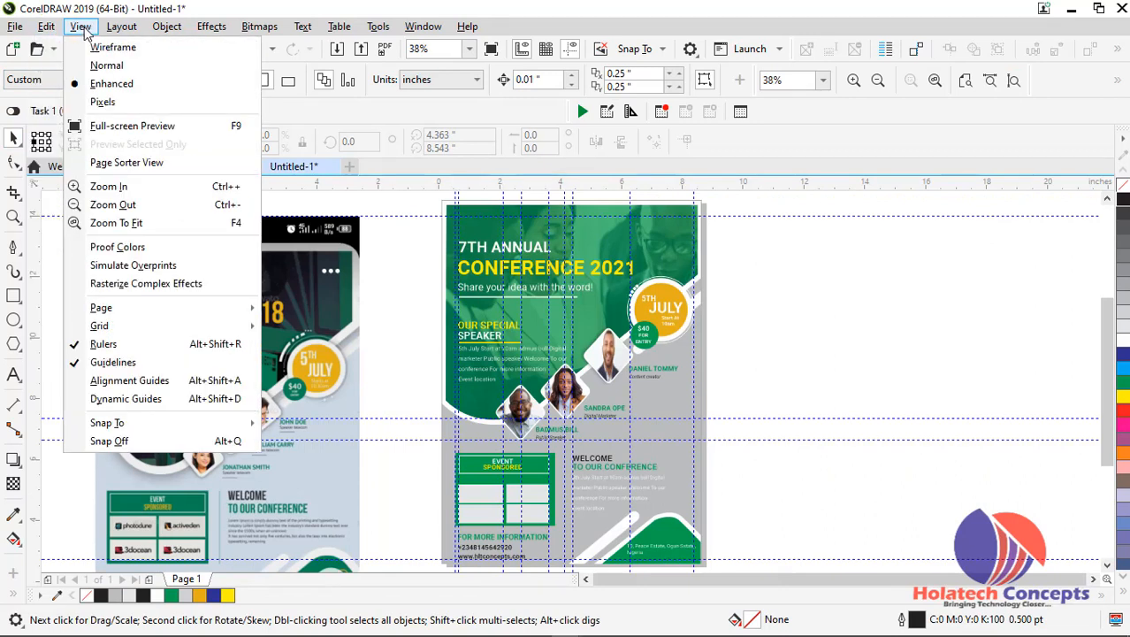
pyautogui.click(140, 130)
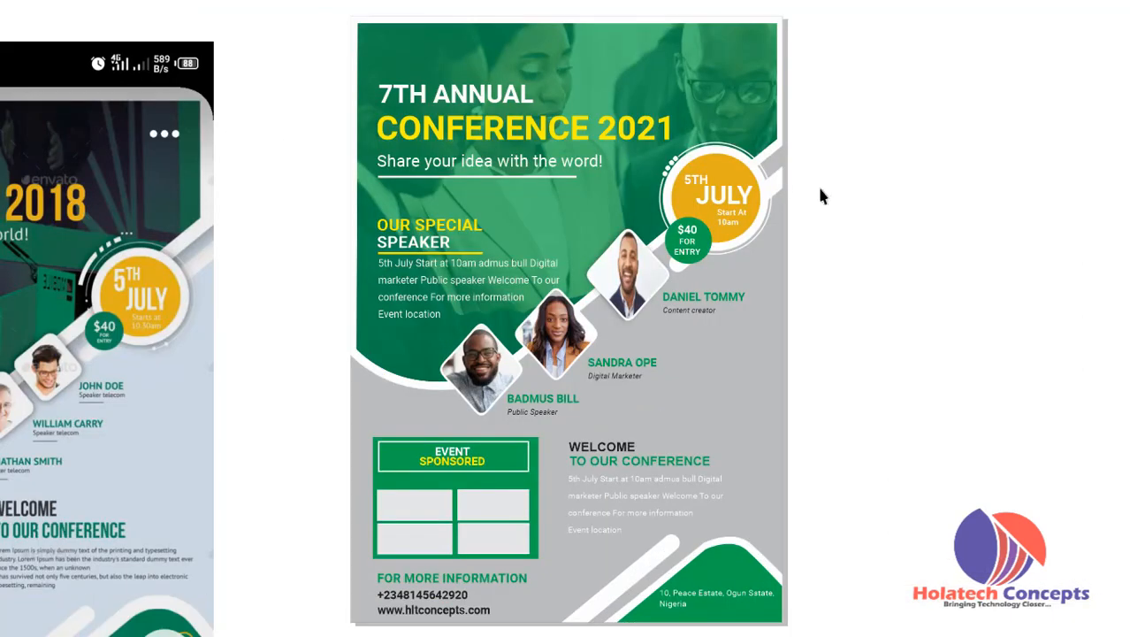